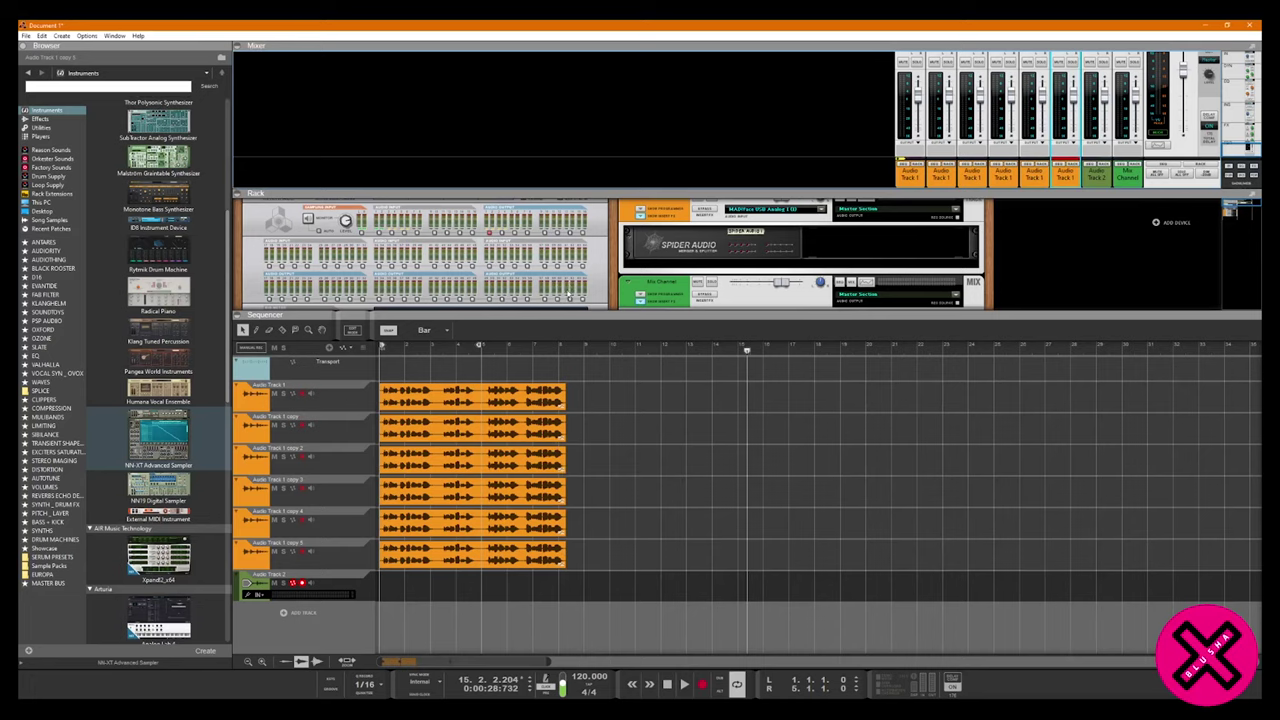
# Resize the mixer, rack and sequencer areas so the rack gets more height and the audio tracks remain in view.
pyautogui.moveTo(549, 313); pyautogui.dragTo(549, 418)
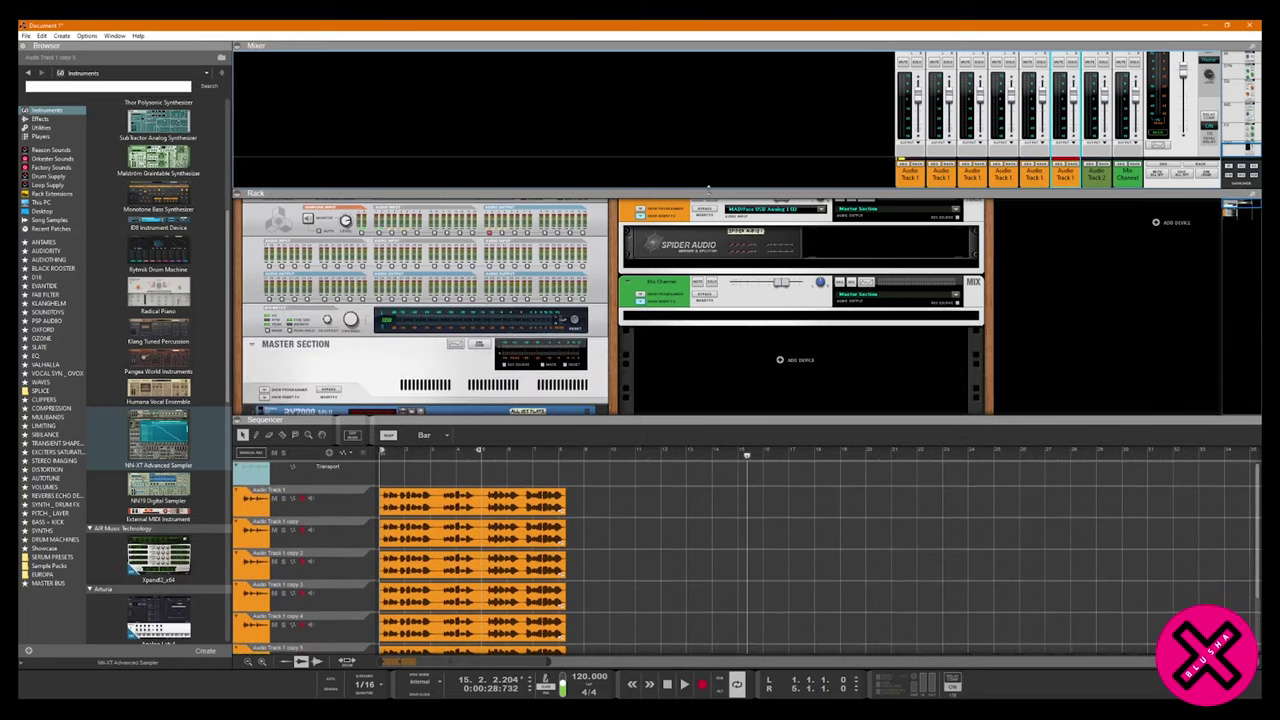
pyautogui.moveTo(708, 189); pyautogui.dragTo(708, 169)
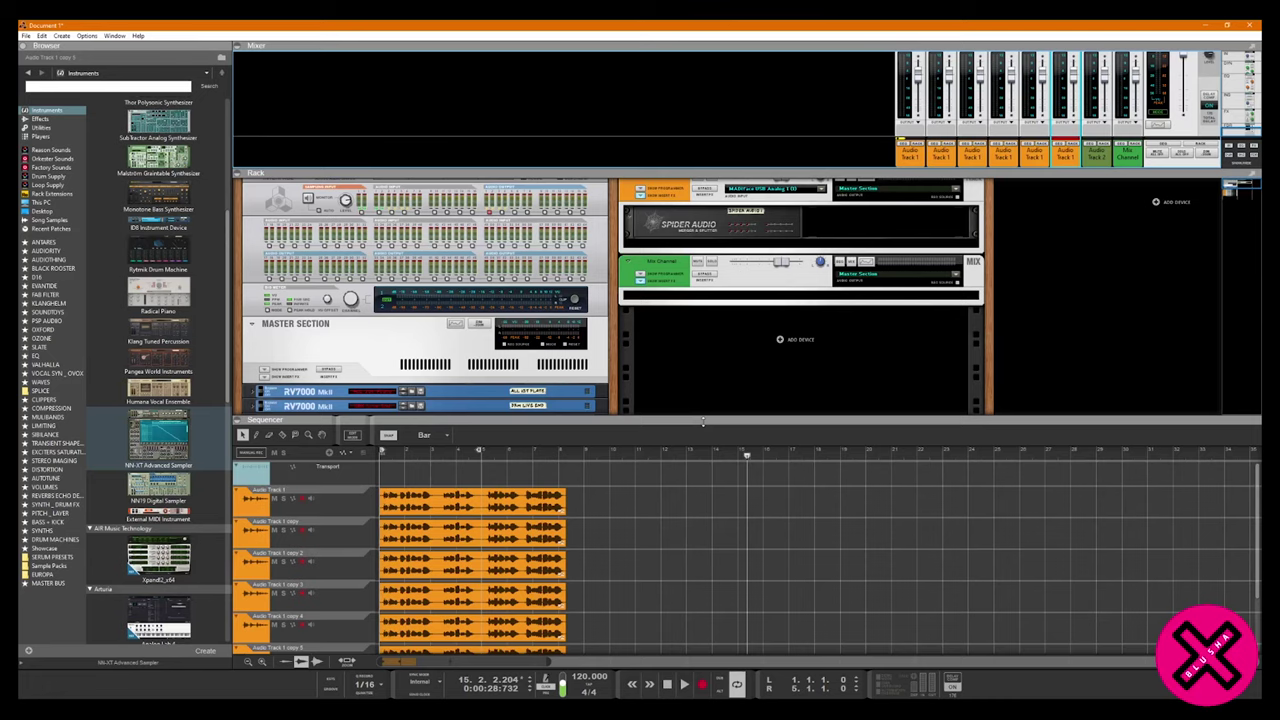
pyautogui.moveTo(703, 422); pyautogui.dragTo(700, 386)
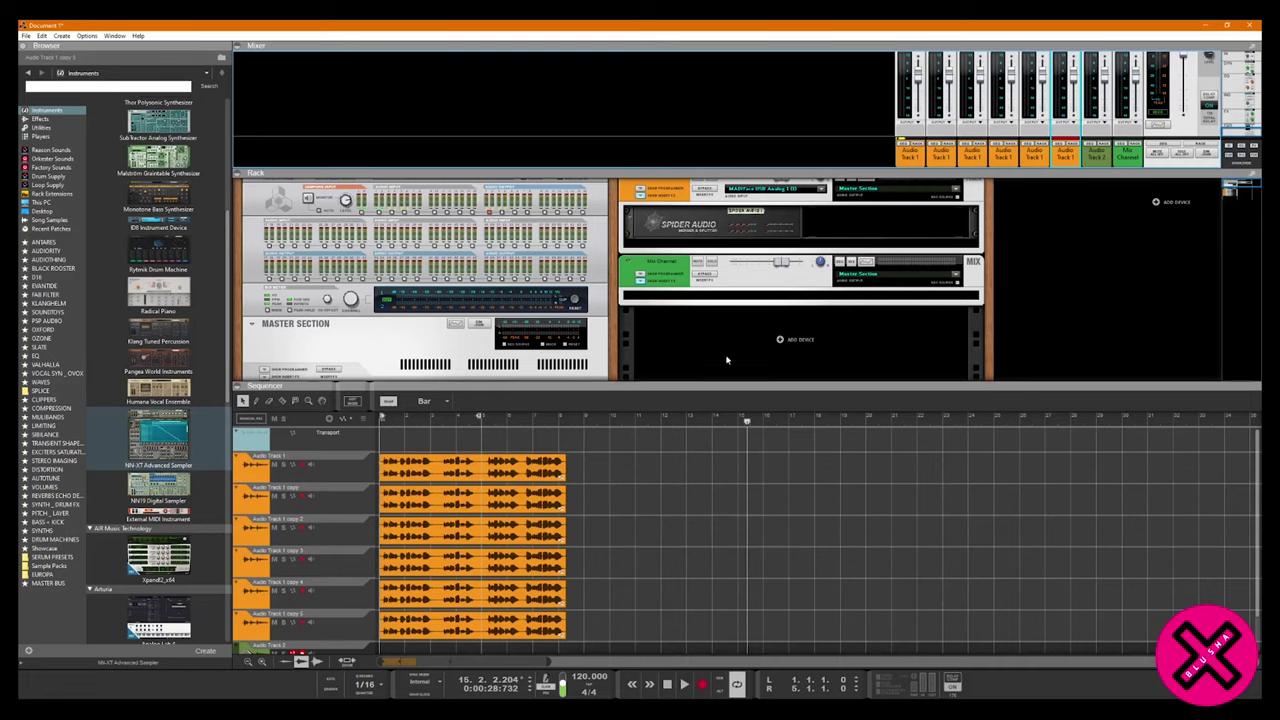
pyautogui.scroll(-5, 726, 355)
pyautogui.scroll(5, 726, 357)
# Delete all copies of Audio Track 1, Audio Track 2 and the Mix Channel, keeping only the original Audio Track 1.
pyautogui.click(955, 158)
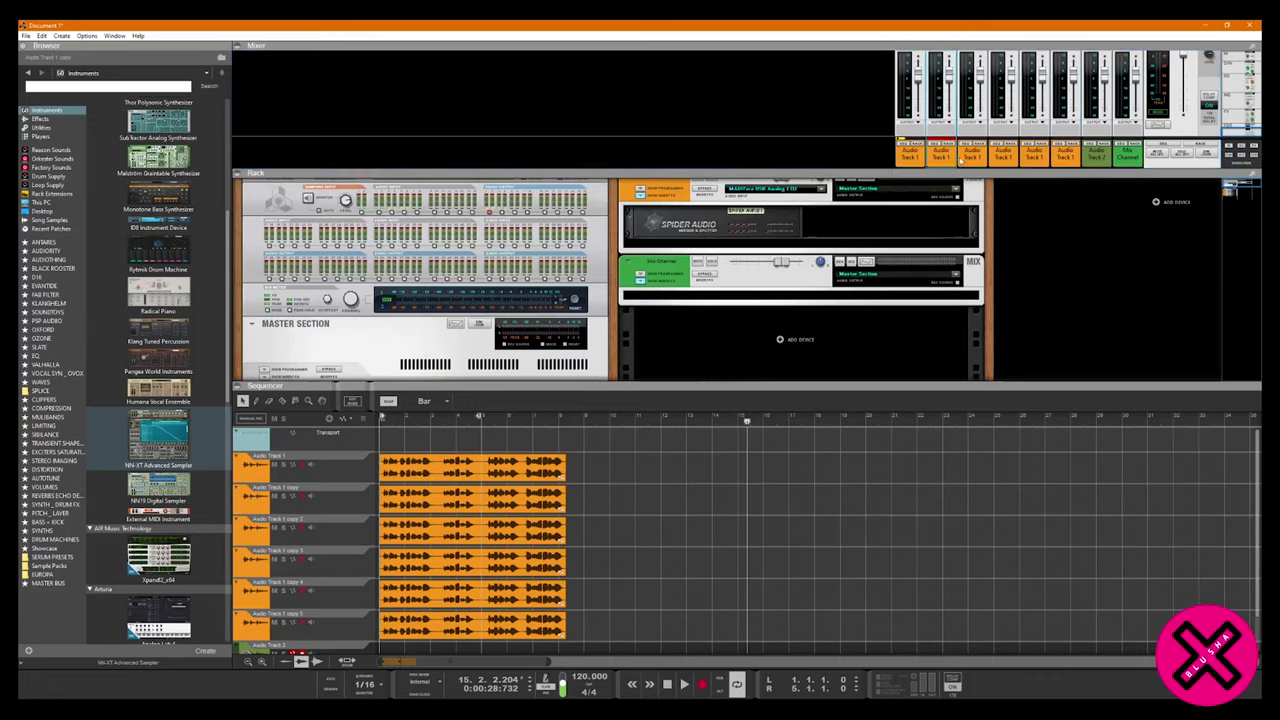
pyautogui.press('Delete')
pyautogui.click(972, 157)
pyautogui.press('Delete')
pyautogui.click(1003, 157)
pyautogui.press('Delete')
pyautogui.click(1065, 157)
pyautogui.press('Delete')
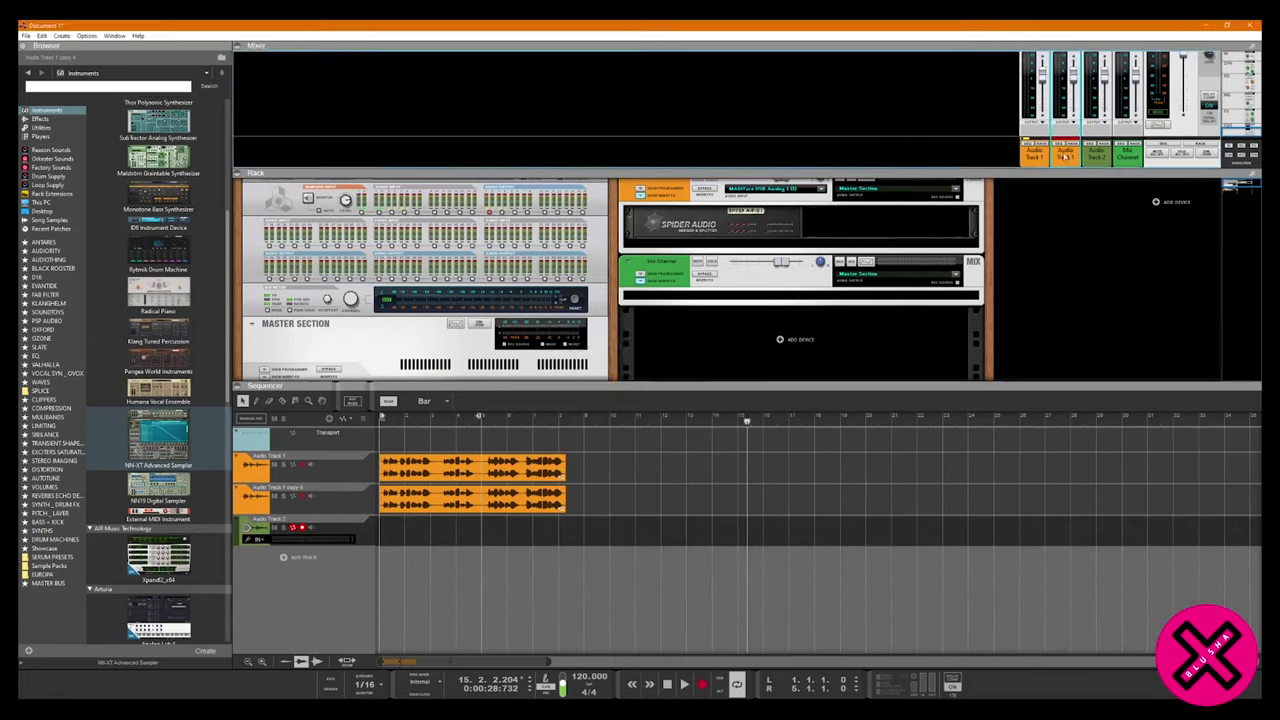
pyautogui.press('Delete')
pyautogui.press('Delete')
pyautogui.click(745, 225)
pyautogui.press('Delete')
# Examine the Master Section and its RV7000 and The Echo send effects in the rack.
pyautogui.moveTo(606, 386); pyautogui.dragTo(606, 334)
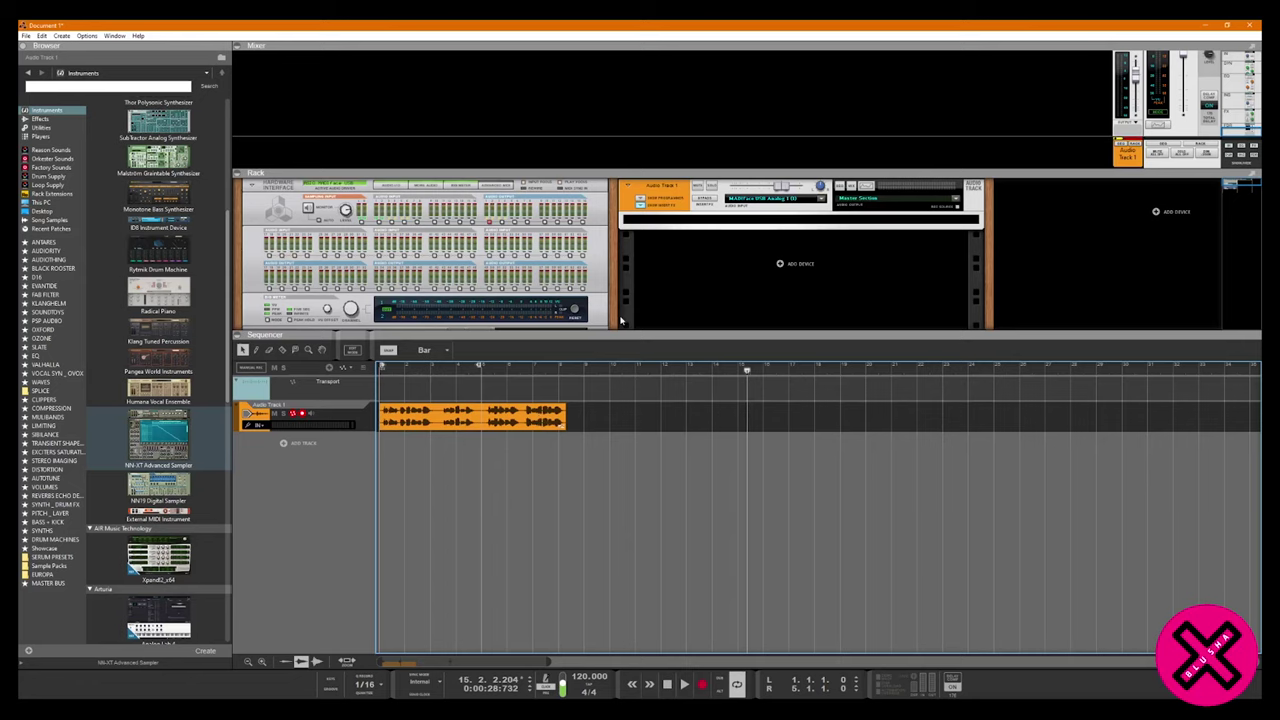
pyautogui.moveTo(640, 334); pyautogui.dragTo(640, 400)
pyautogui.scroll(-2, 646, 379)
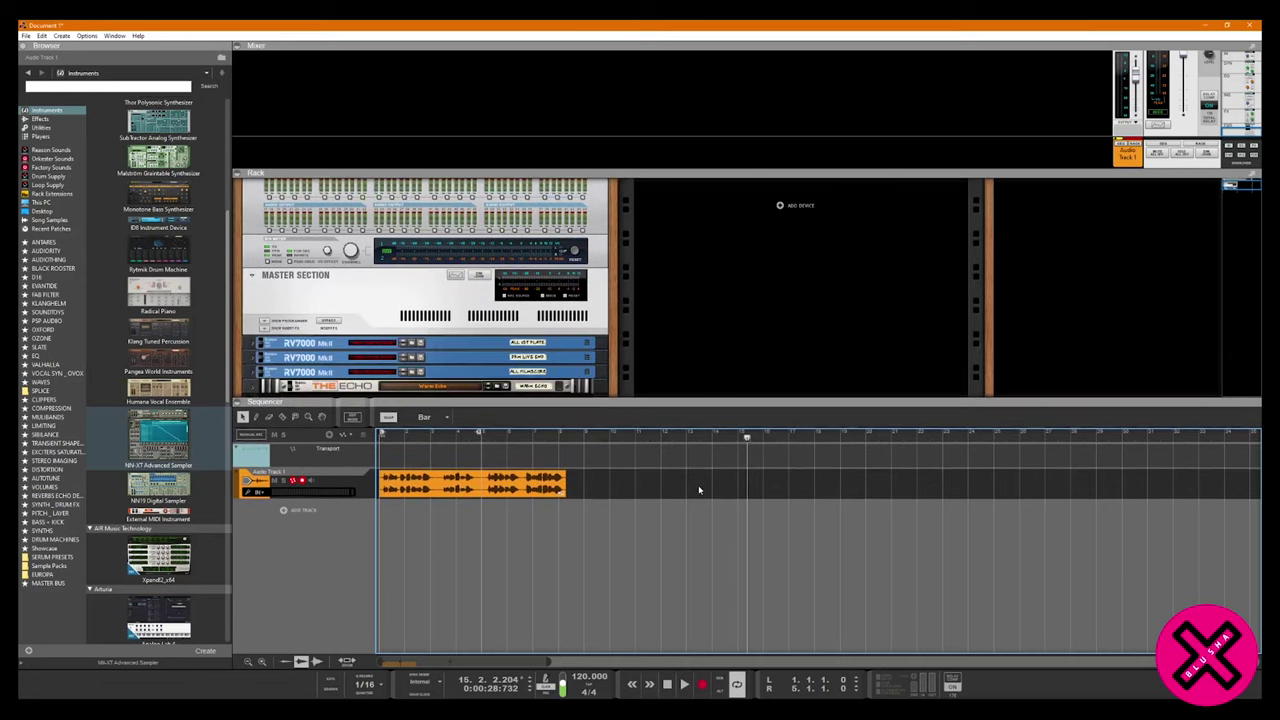
pyautogui.click(343, 358)
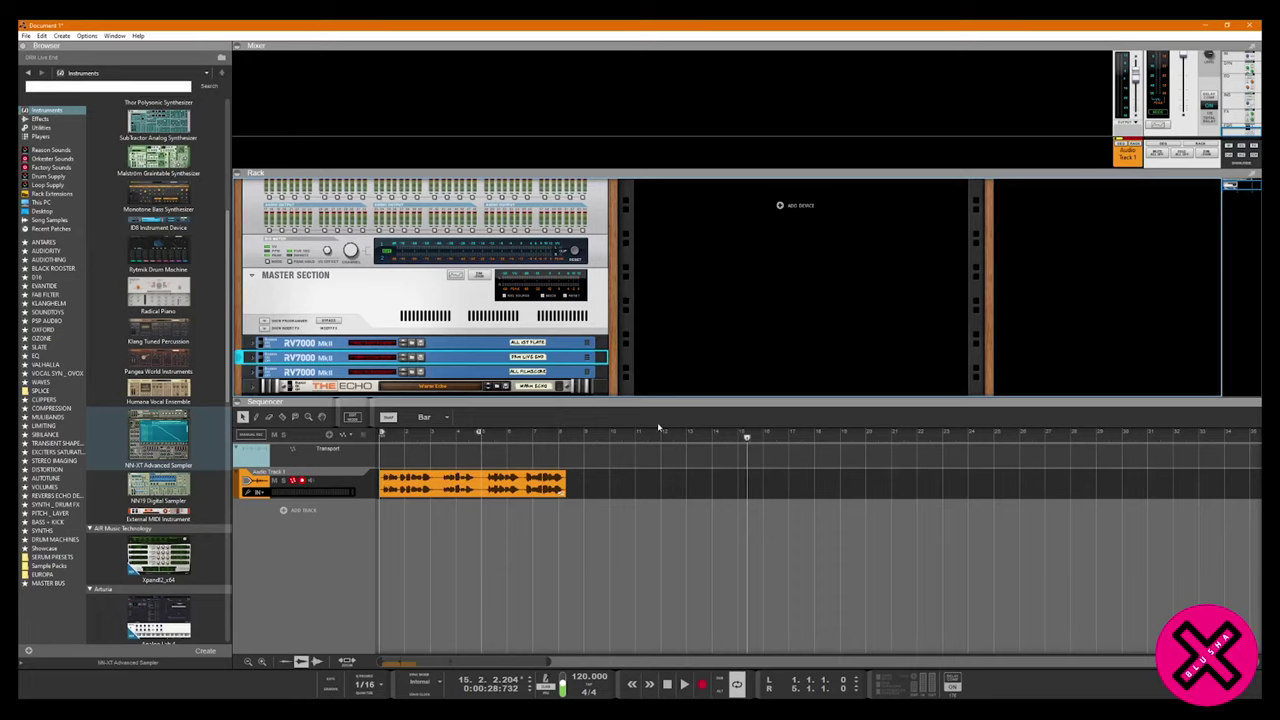
pyautogui.moveTo(680, 399); pyautogui.dragTo(680, 406)
pyautogui.scroll(-2, 679, 391)
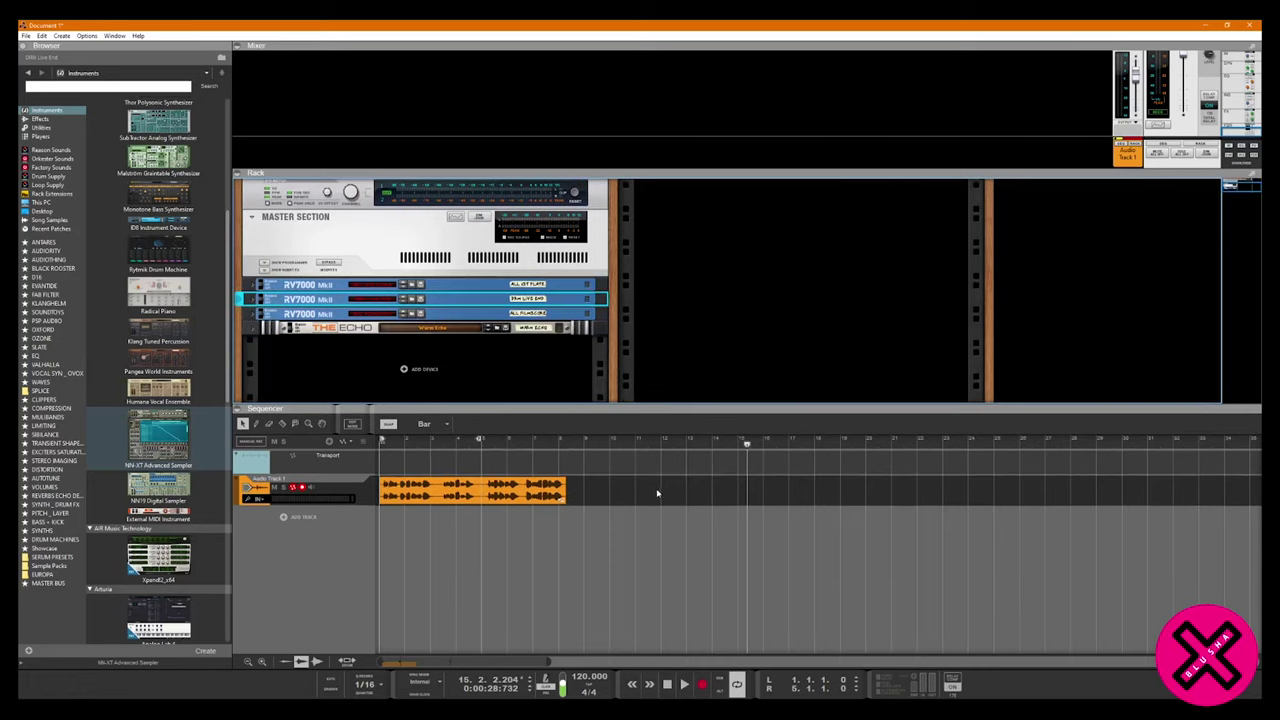
pyautogui.scroll(3, 686, 343)
# Give the mixer more height and list the Effects devices in the browser.
pyautogui.moveTo(915, 170); pyautogui.dragTo(934, 233)
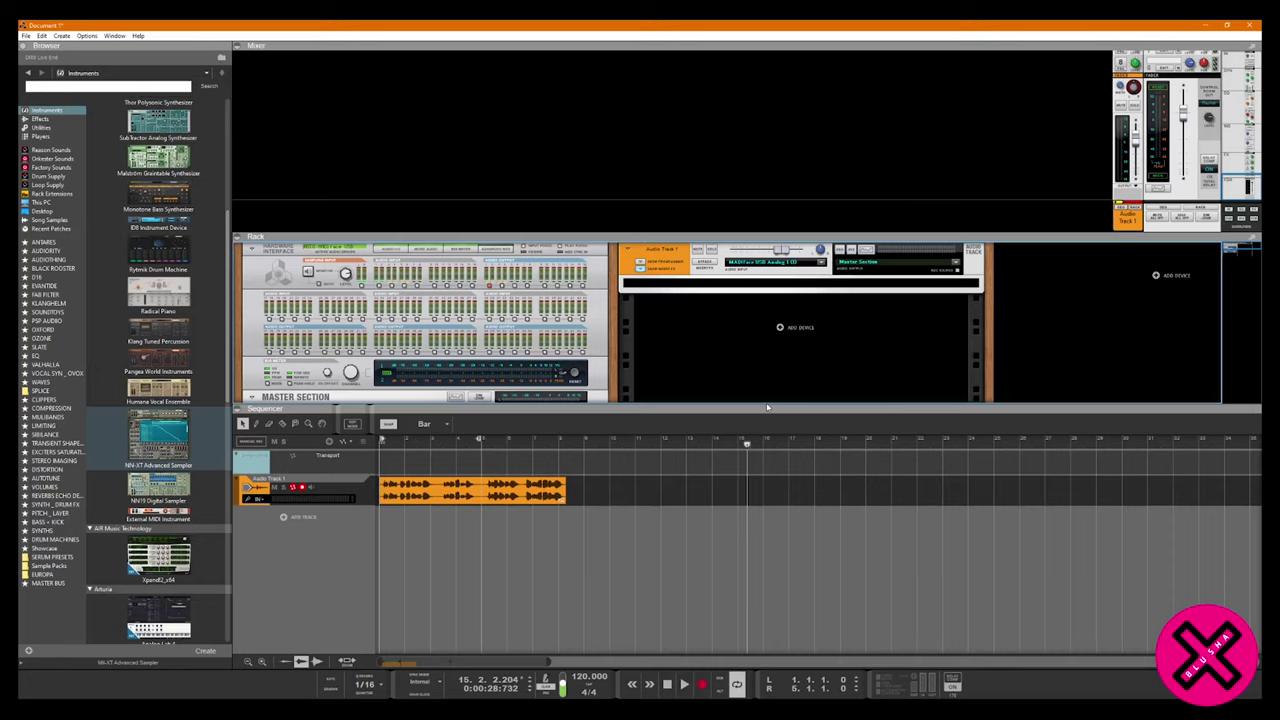
pyautogui.click(40, 119)
pyautogui.scroll(5, 135, 250)
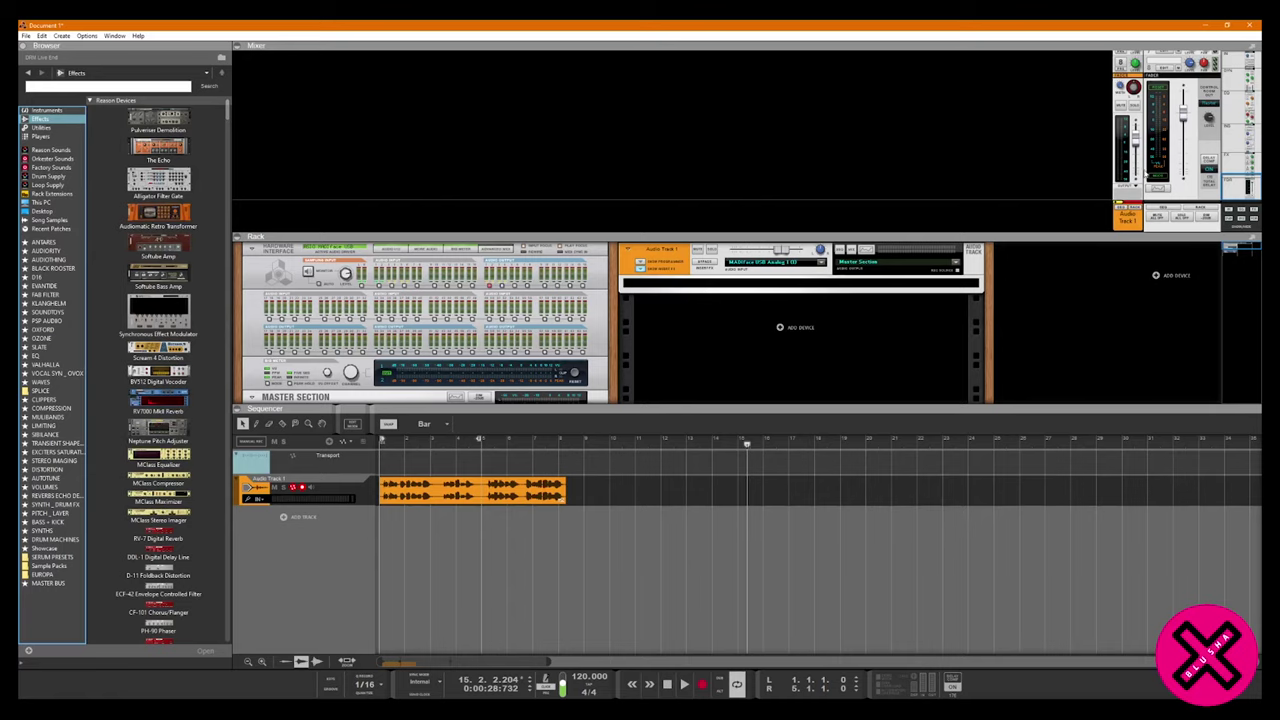
# Enlarge the mixer further and create six new audio tracks after Audio Track 1.
pyautogui.moveTo(1077, 236); pyautogui.dragTo(1017, 350)
pyautogui.click(1131, 336)
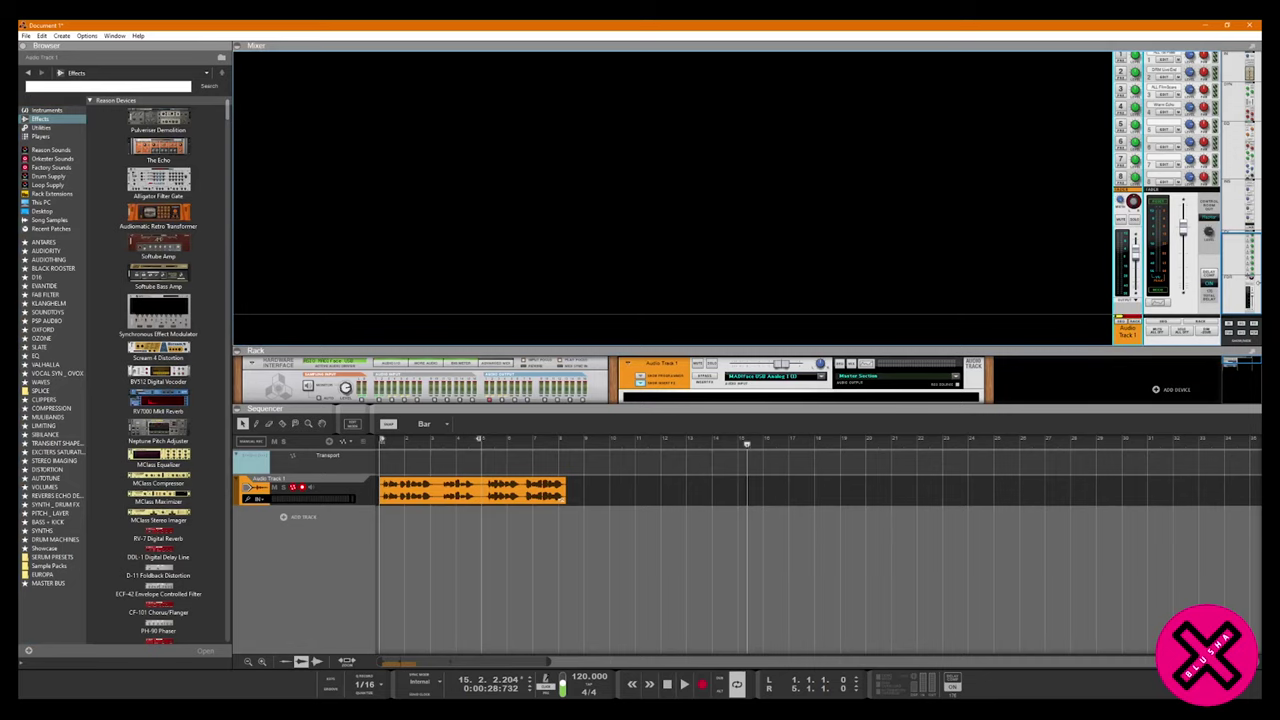
pyautogui.hotkey('ctrl', 't')
pyautogui.hotkey('ctrl', 't')
pyautogui.hotkey('ctrl', 't')
pyautogui.hotkey('ctrl', 't')
pyautogui.hotkey('ctrl', 't')
pyautogui.hotkey('ctrl', 't')
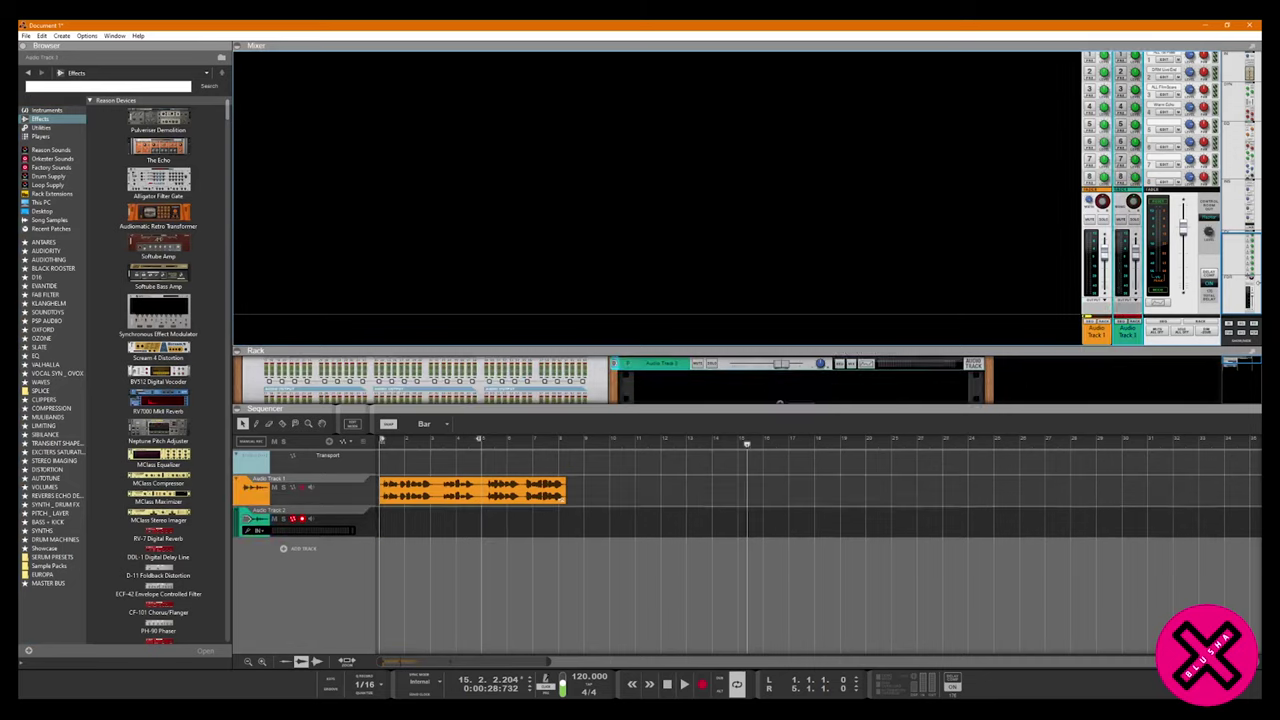
# Examine the input, dynamics, EQ and filter sections of the channel strips and the master compressor in an enlarged mixer.
pyautogui.scroll(3, 1055, 224)
pyautogui.scroll(5, 1057, 225)
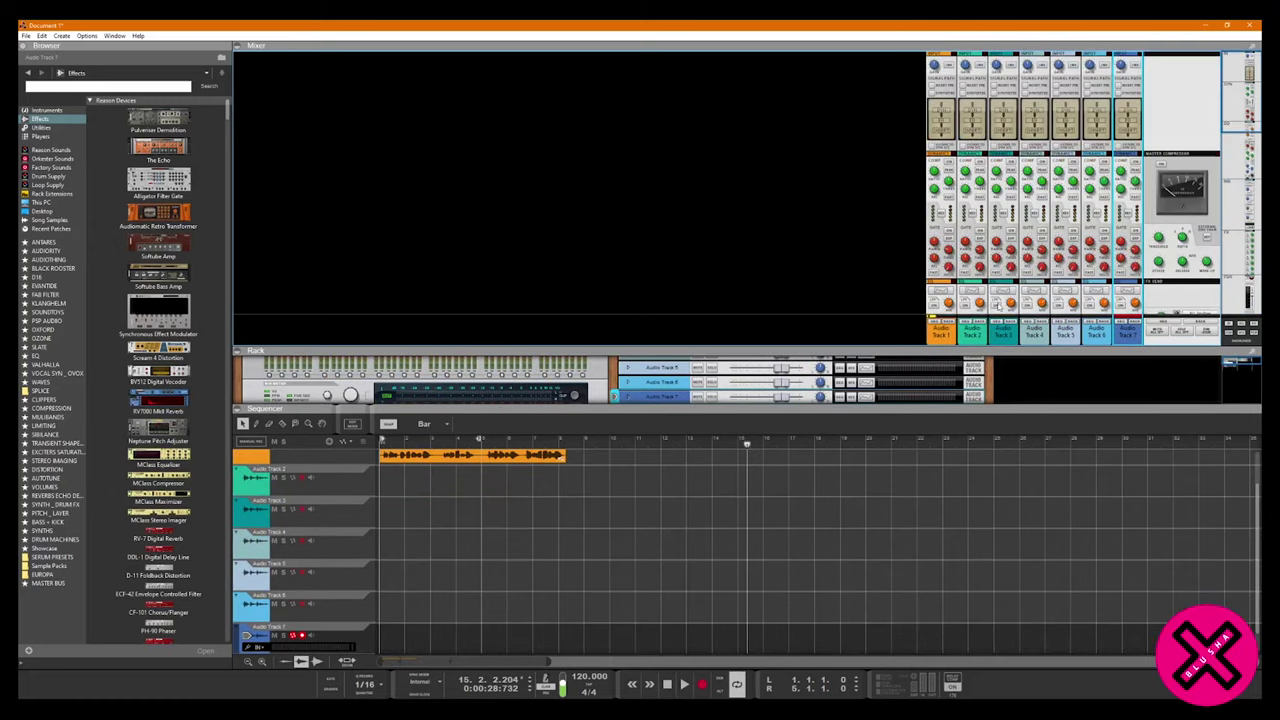
pyautogui.moveTo(997, 241)
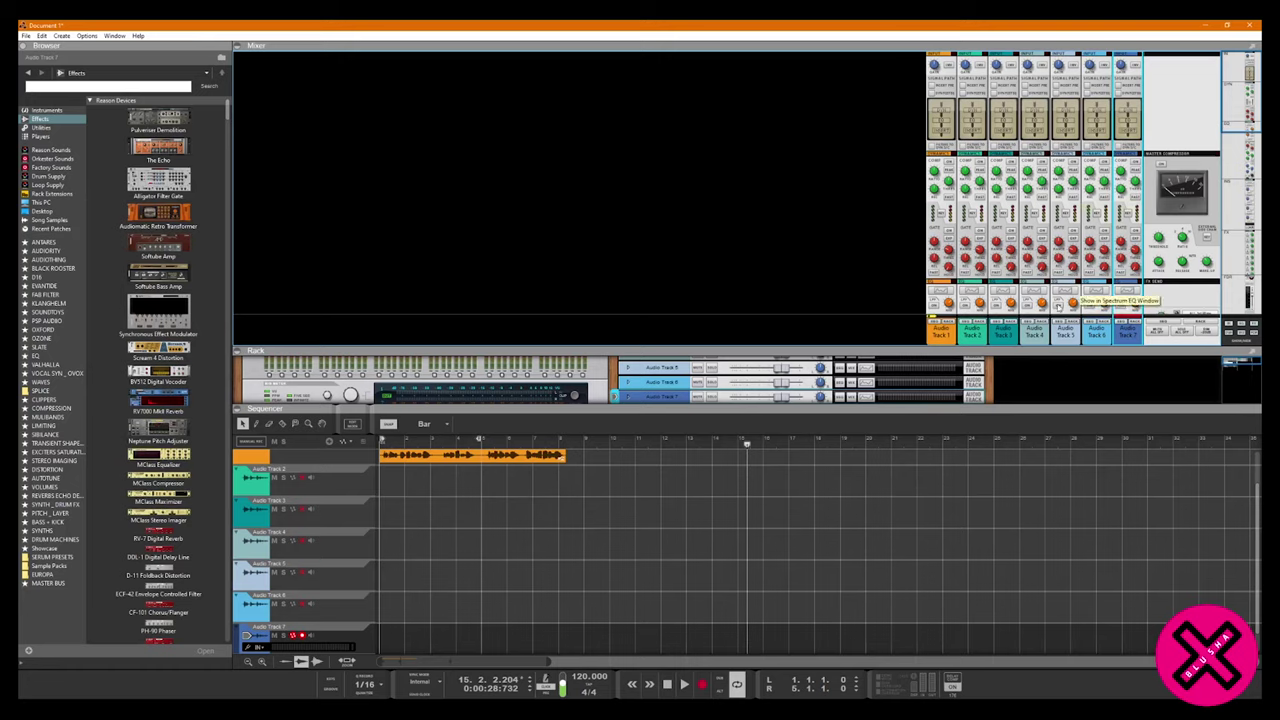
pyautogui.moveTo(1003, 350); pyautogui.dragTo(1003, 433)
pyautogui.scroll(-1, 1003, 300)
pyautogui.scroll(2, 1047, 318)
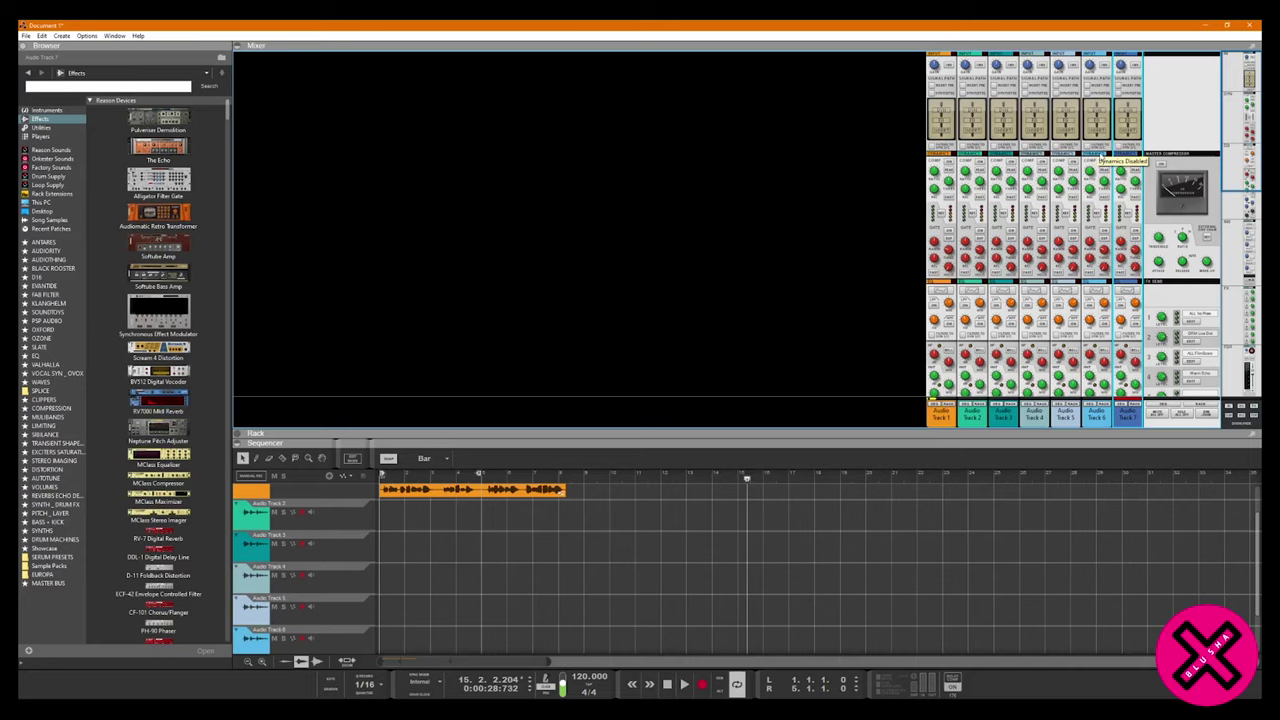
pyautogui.scroll(-1, 1102, 160)
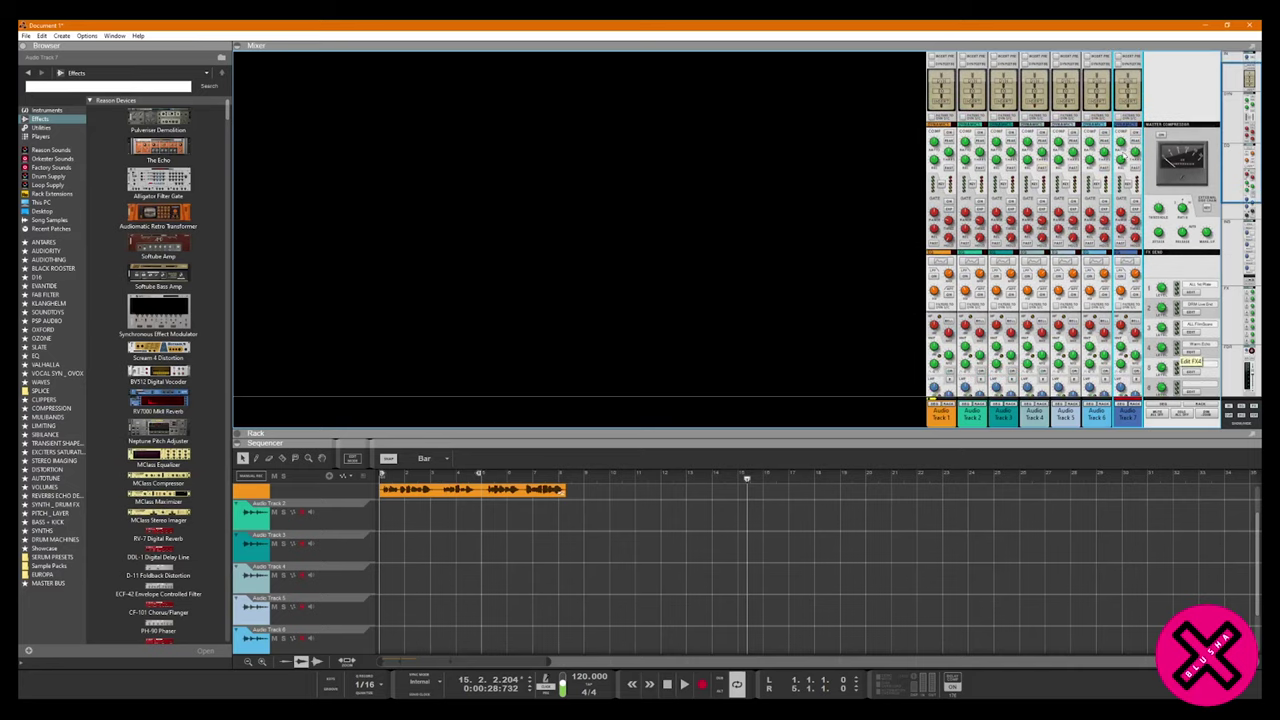
pyautogui.scroll(1, 1110, 260)
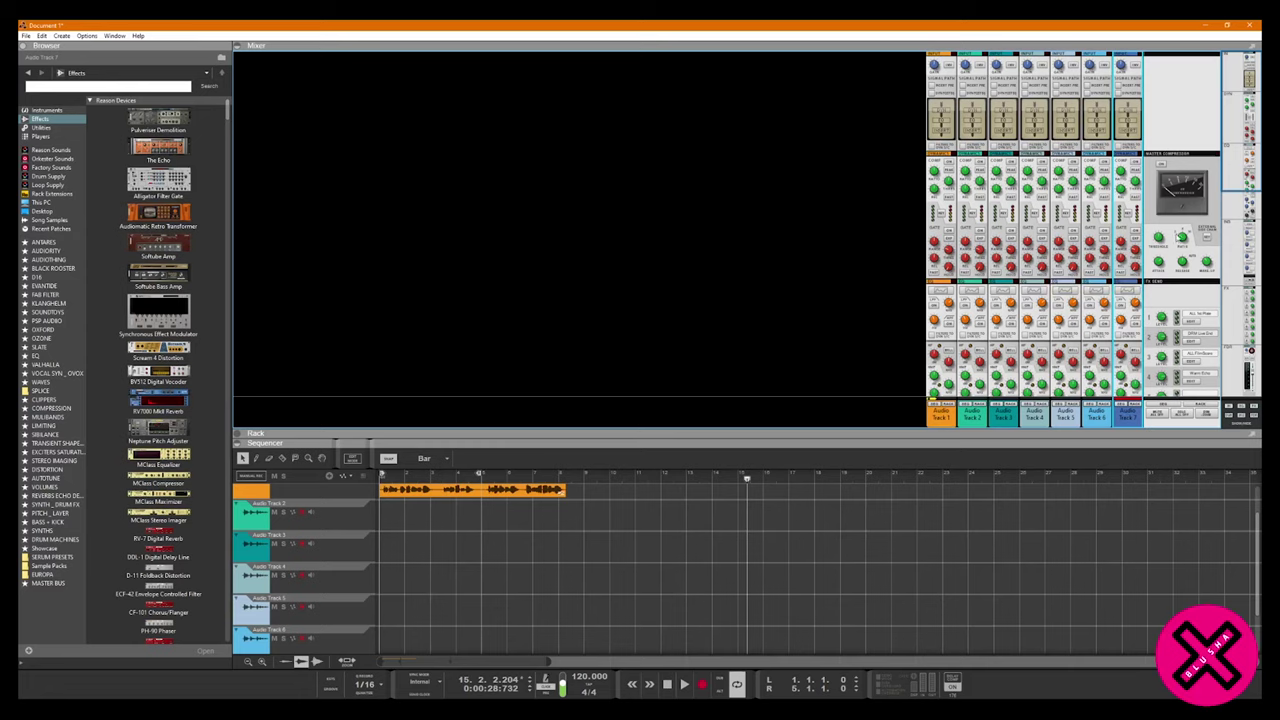
pyautogui.moveTo(1250, 103); pyautogui.dragTo(1253, 63)
pyautogui.moveTo(935, 259)
pyautogui.scroll(-2, 1028, 274)
pyautogui.scroll(2, 1058, 314)
pyautogui.scroll(-2, 1030, 289)
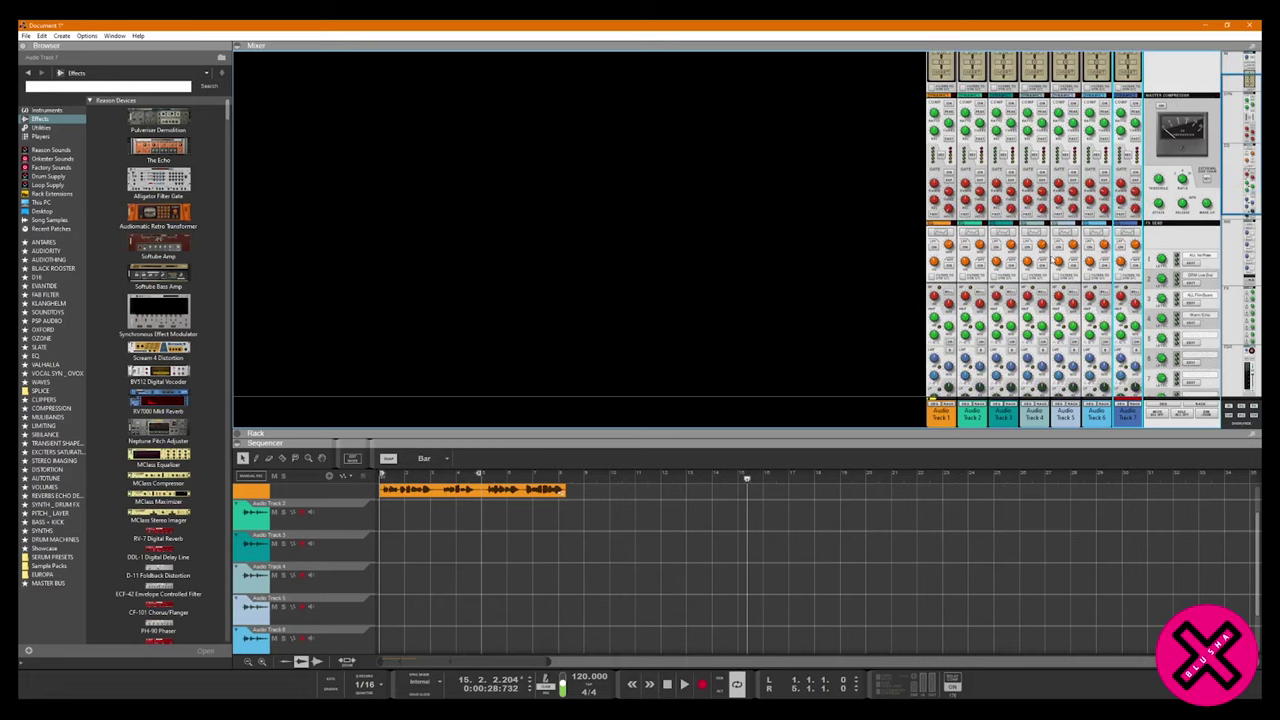
pyautogui.scroll(2, 1041, 289)
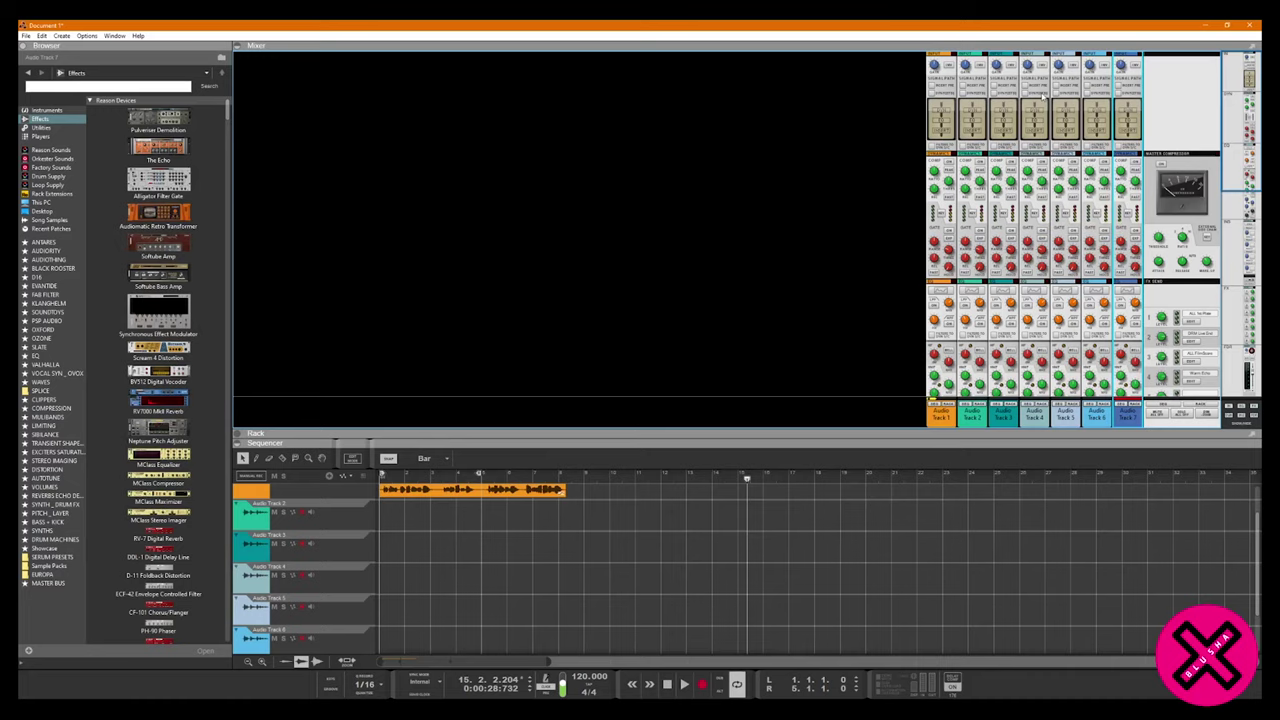
pyautogui.scroll(-1, 1080, 203)
pyautogui.scroll(1, 1078, 205)
pyautogui.scroll(-1, 1074, 214)
pyautogui.scroll(1, 1074, 214)
# Try the input gain and the filters-to-dynamics-sidechain switch on the channel strip of Audio Track 4.
pyautogui.click(1029, 64)
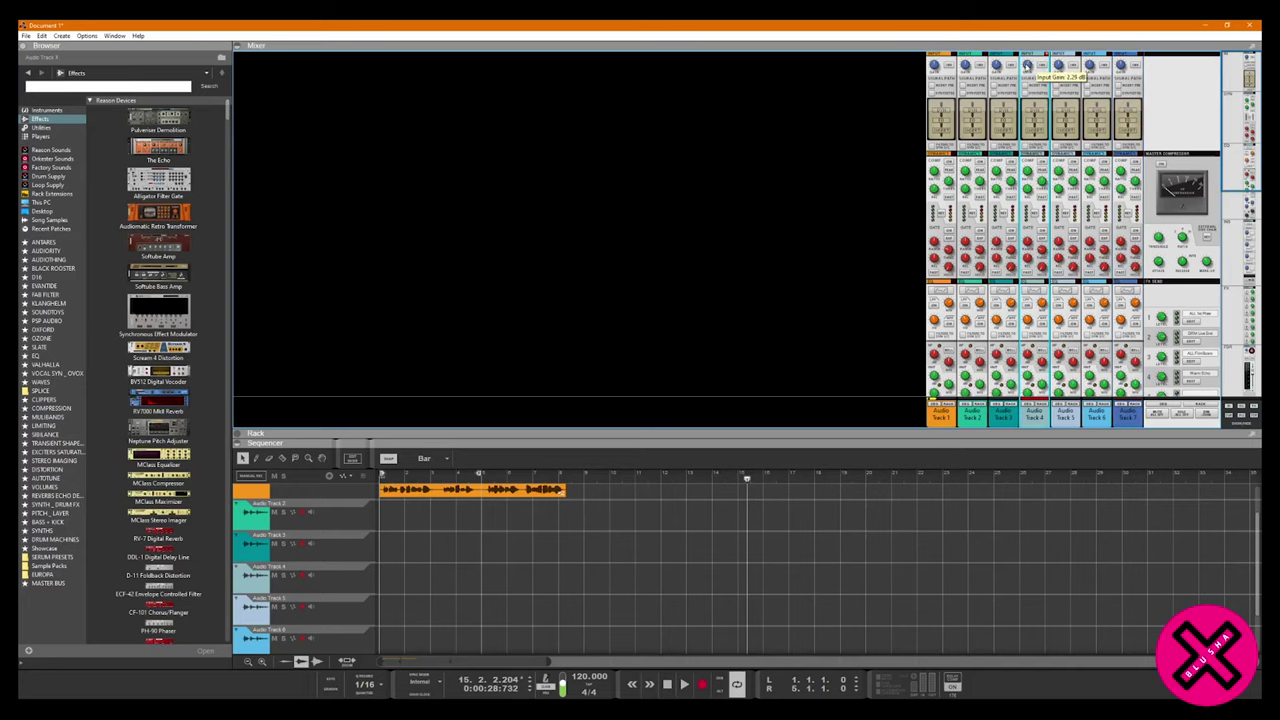
pyautogui.moveTo(1026, 66); pyautogui.dragTo(1026, 68)
pyautogui.moveTo(1032, 170)
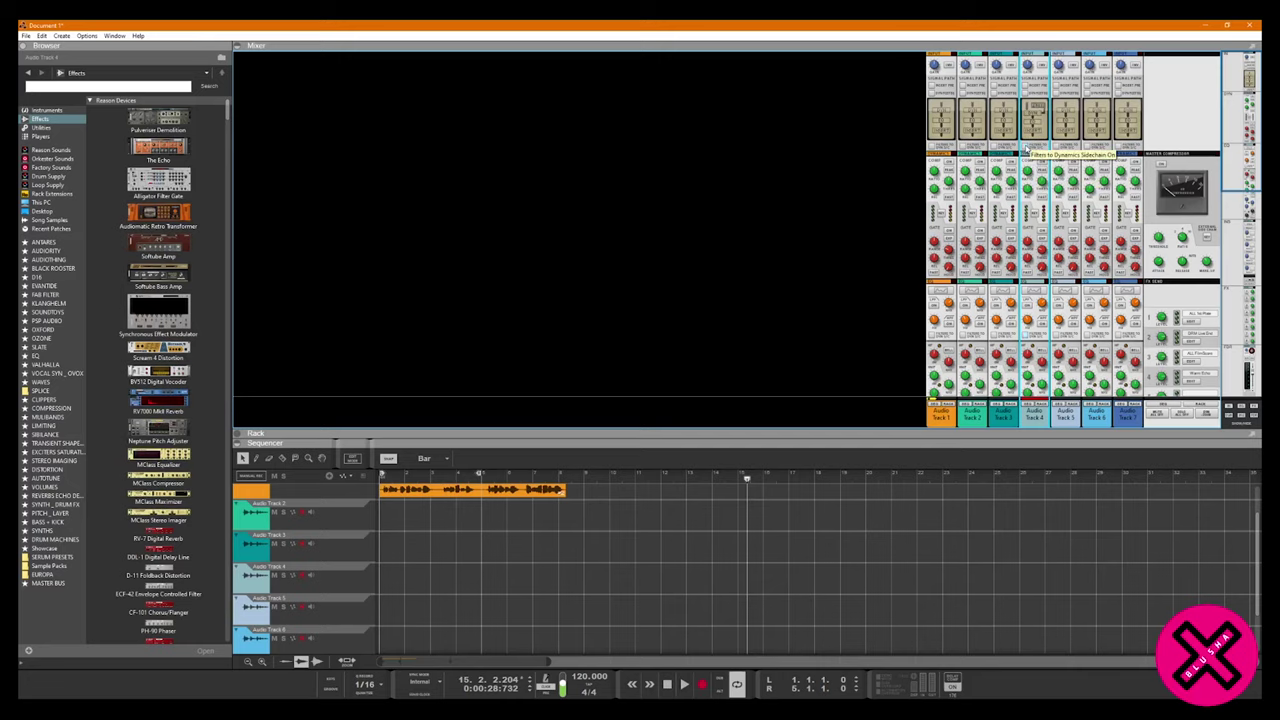
pyautogui.click(1026, 148)
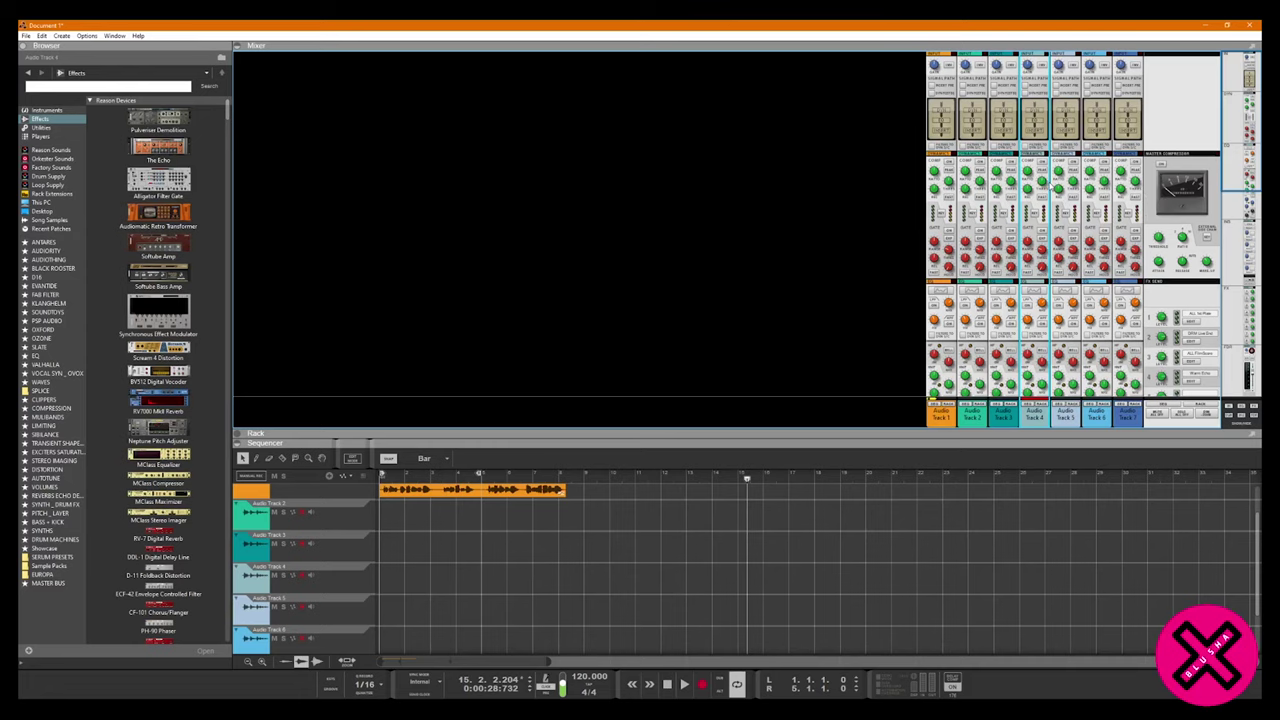
# Add three more audio tracks after Audio Track 4 and try Audio Track 9's channel compressor on and off.
pyautogui.hotkey('ctrl', 't')
pyautogui.hotkey('ctrl', 't')
pyautogui.hotkey('ctrl', 't')
pyautogui.click(1011, 163)
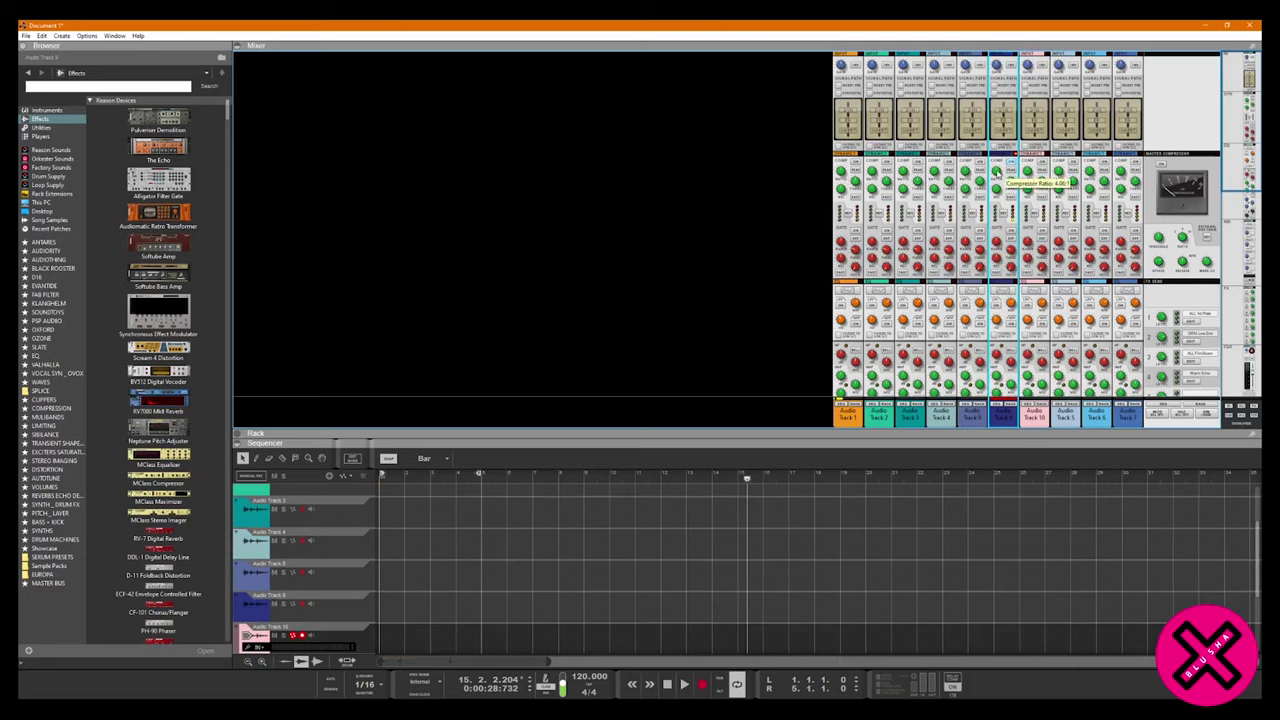
pyautogui.click(1011, 162)
# Enlarge the rack area and move the Audio Track 8 and Audio Track 2 devices into a new rack column.
pyautogui.scroll(-3, 994, 273)
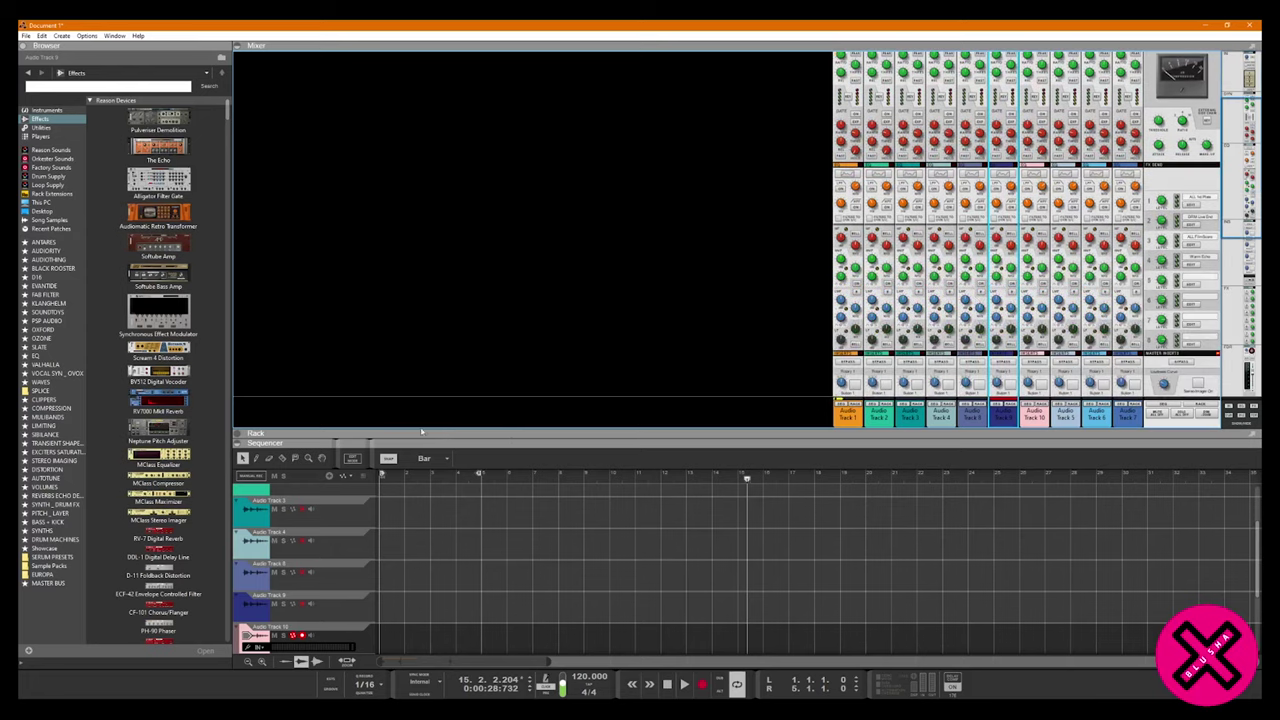
pyautogui.moveTo(312, 372); pyautogui.dragTo(312, 306)
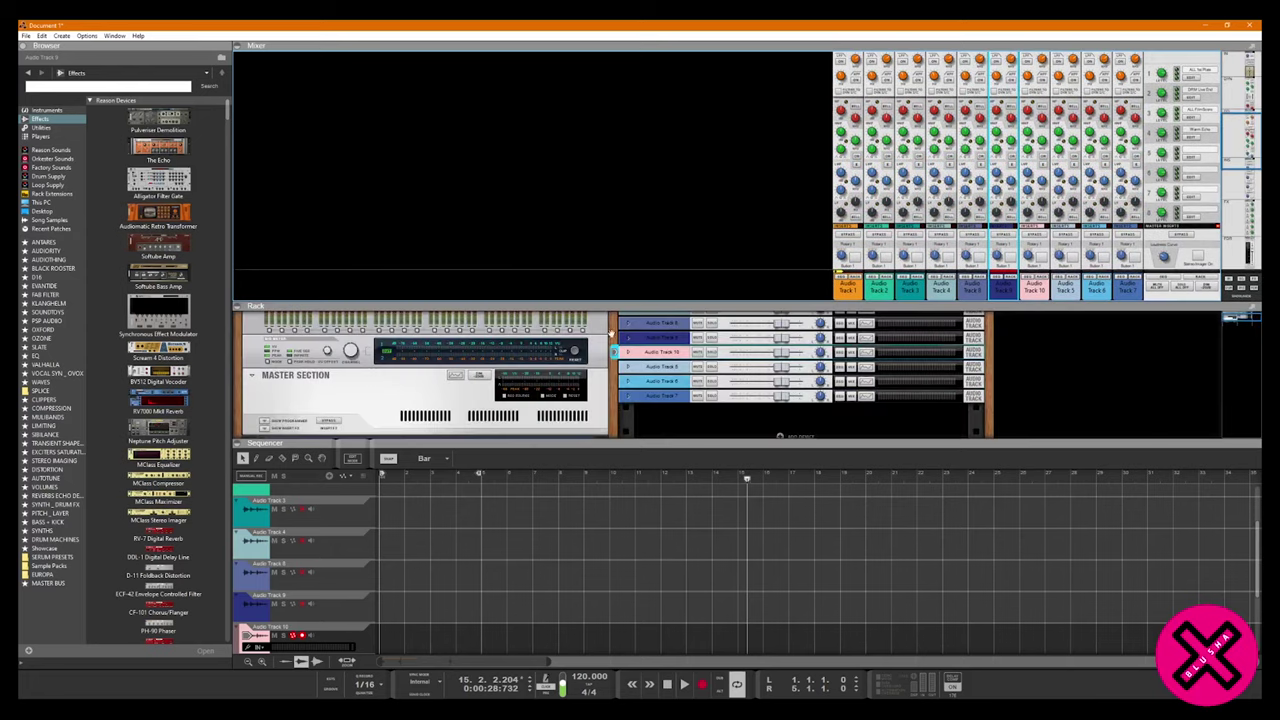
pyautogui.scroll(5, 1070, 245)
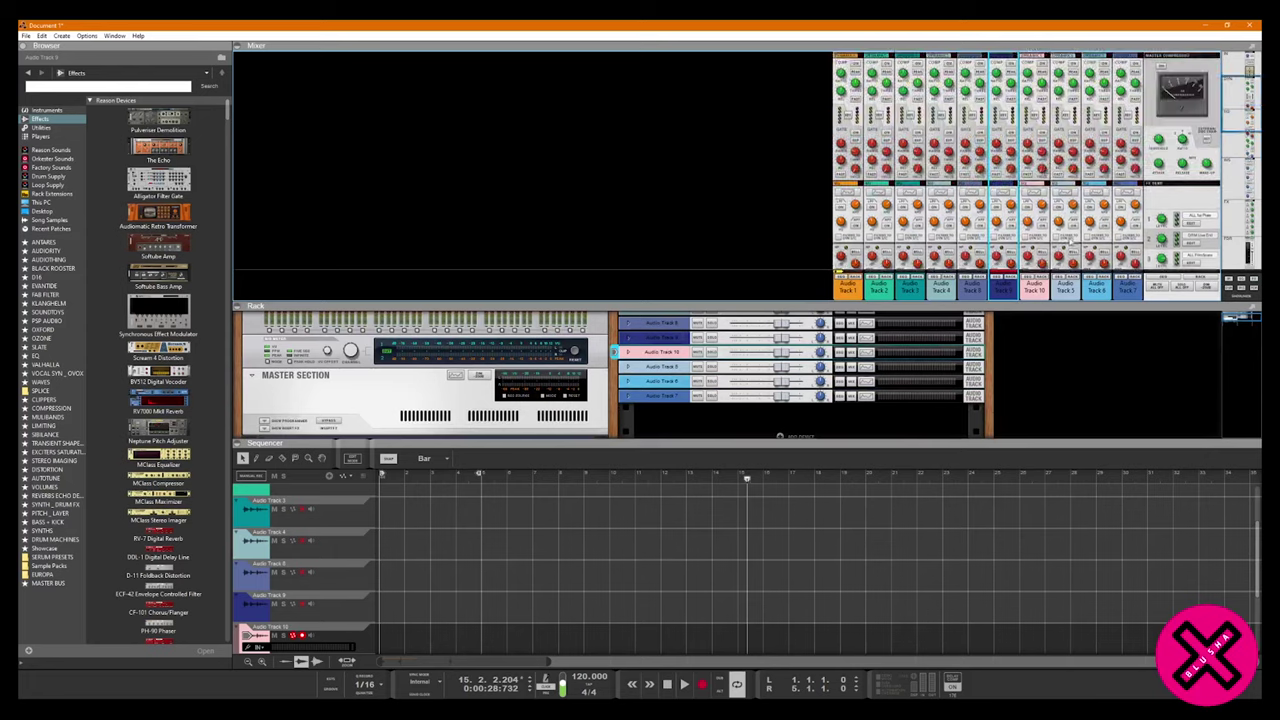
pyautogui.scroll(2, 1070, 241)
pyautogui.moveTo(674, 323); pyautogui.dragTo(1040, 345)
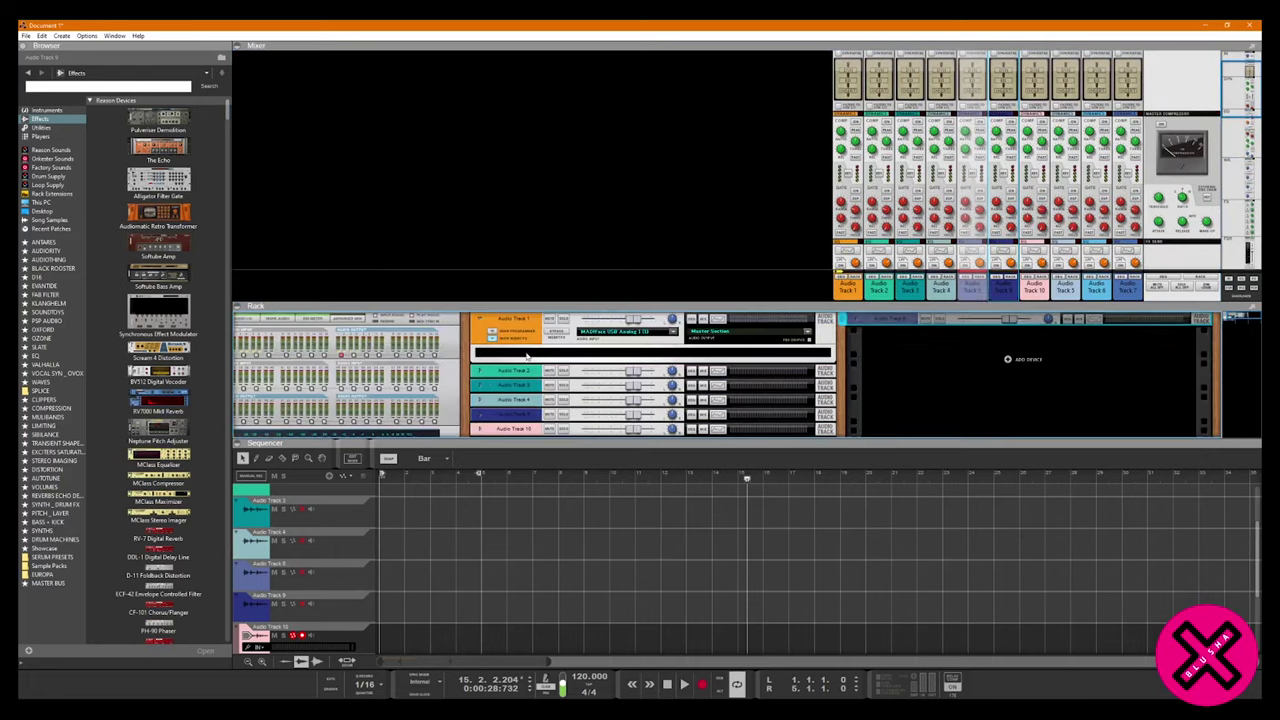
pyautogui.moveTo(508, 371); pyautogui.dragTo(928, 342)
# Flip the rack to its rear side and unfold the Audio Track 8 and Audio Track 2 devices.
pyautogui.press('Tab')
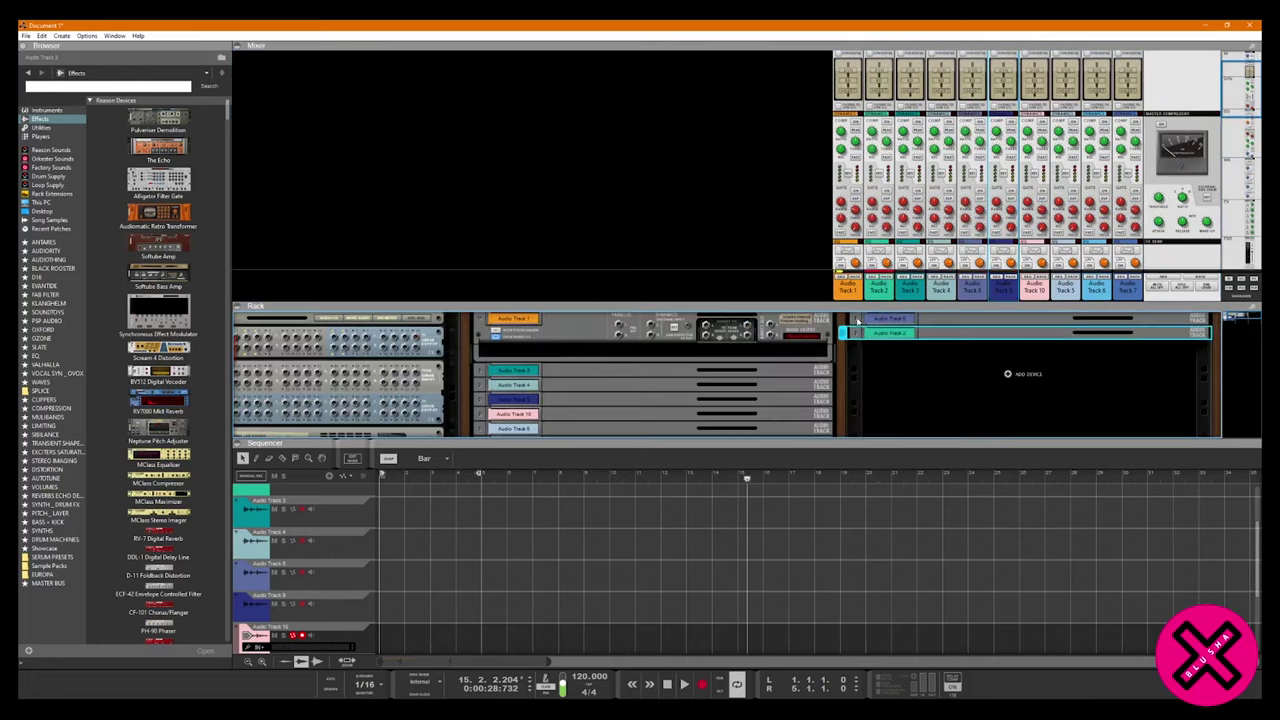
pyautogui.click(856, 319)
pyautogui.click(856, 351)
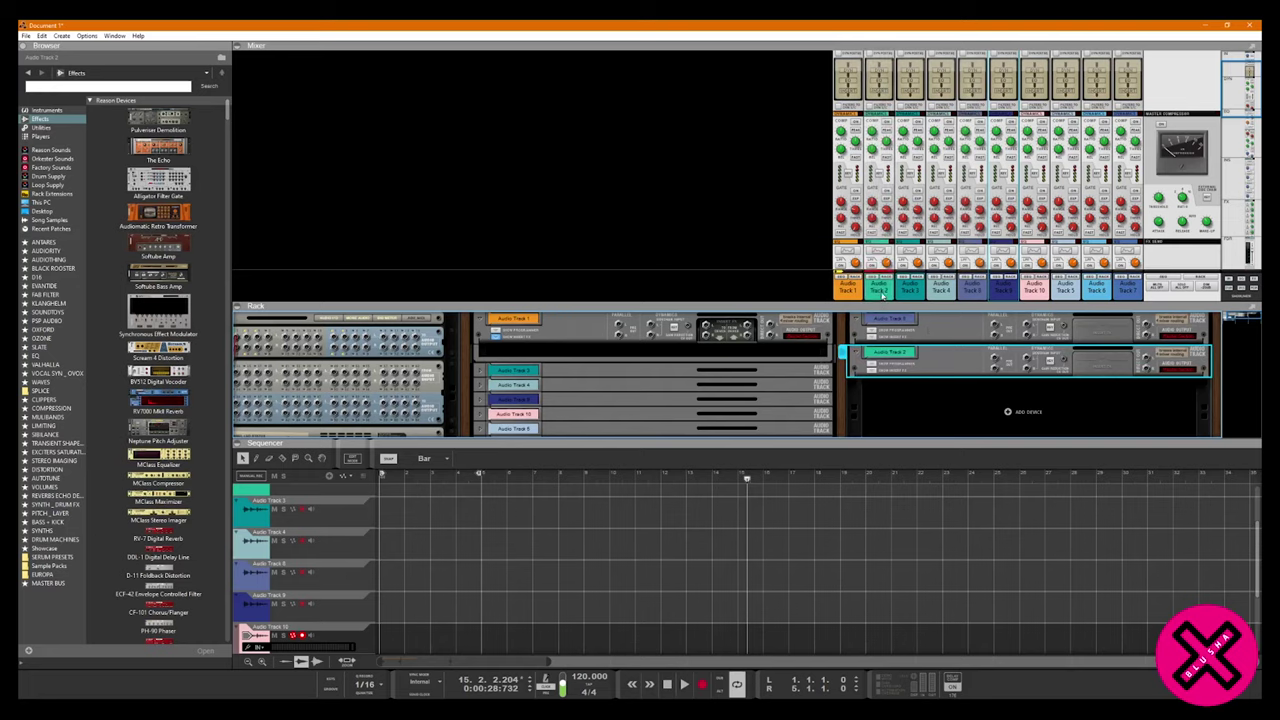
# Delete all audio tracks except Audio Track 1 and Audio Track 7, confirming the device deletions.
pyautogui.press('Delete')
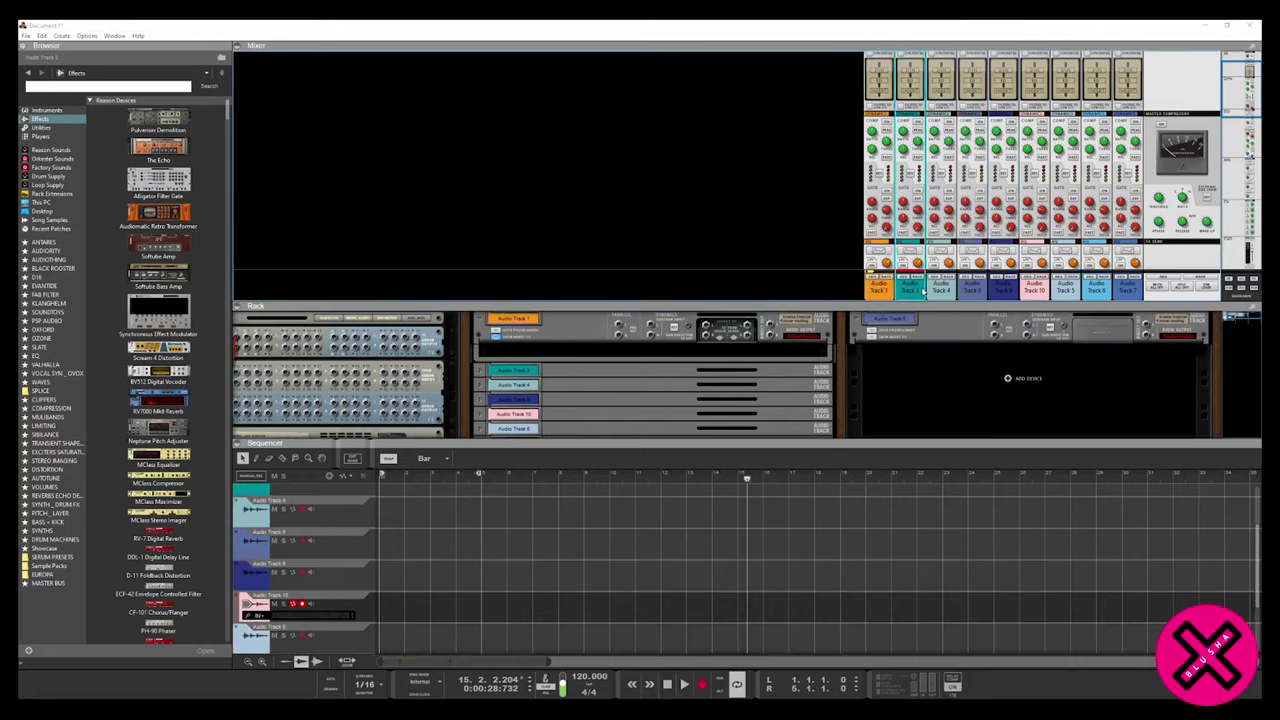
pyautogui.click(945, 291)
pyautogui.press('Delete')
pyautogui.press('Return')
pyautogui.click(978, 291)
pyautogui.press('Delete')
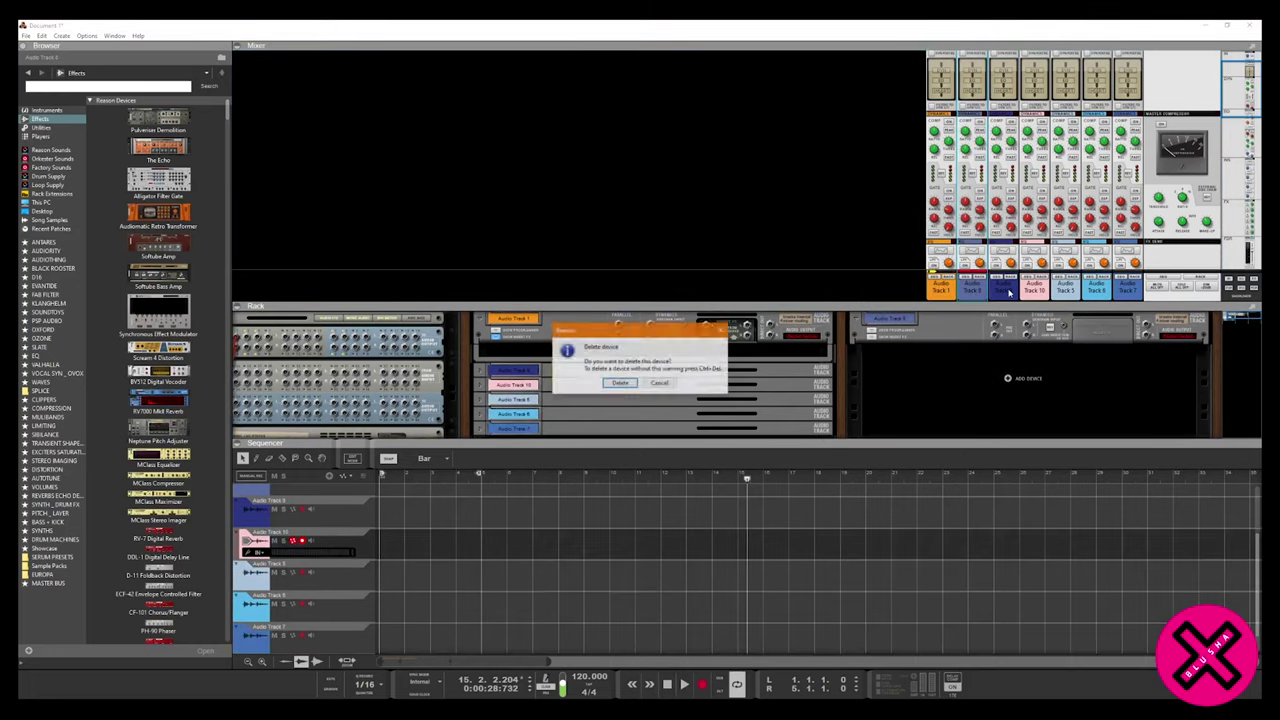
pyautogui.press('Return')
pyautogui.press('Delete')
pyautogui.press('Return')
pyautogui.press('Delete')
pyautogui.press('Return')
pyautogui.press('Delete')
pyautogui.press('Return')
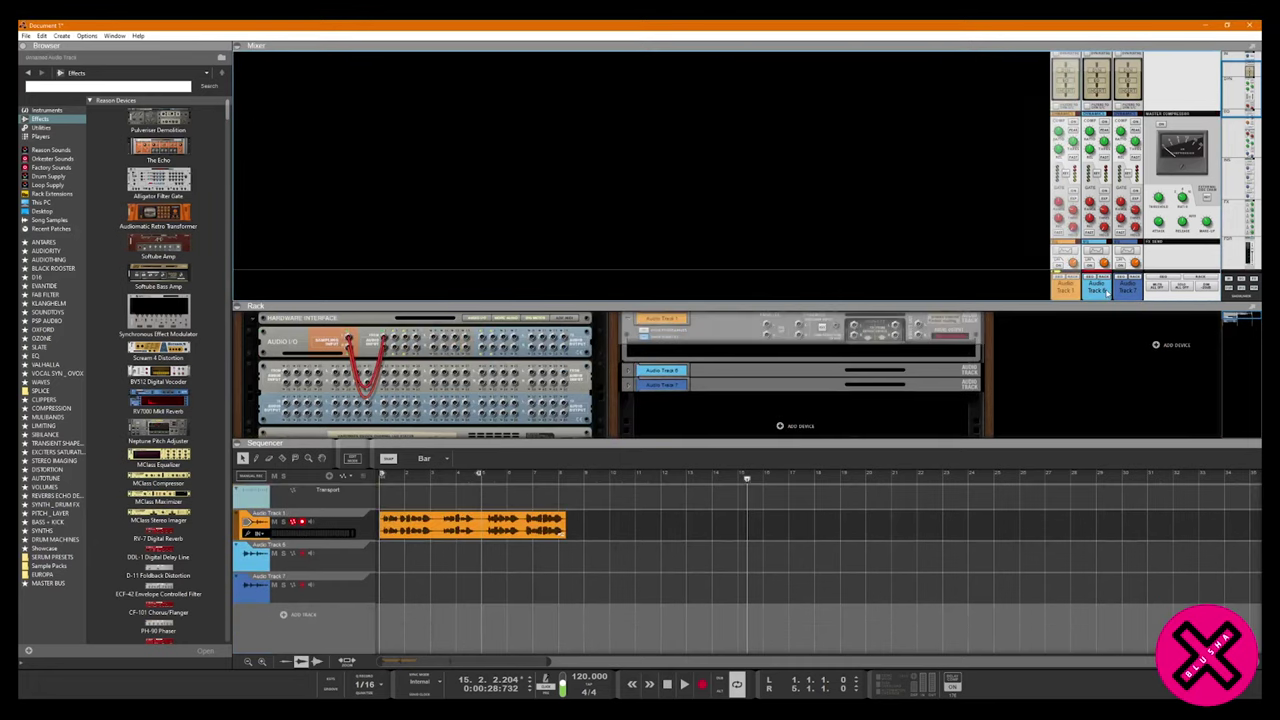
pyautogui.press('Delete')
pyautogui.press('Return')
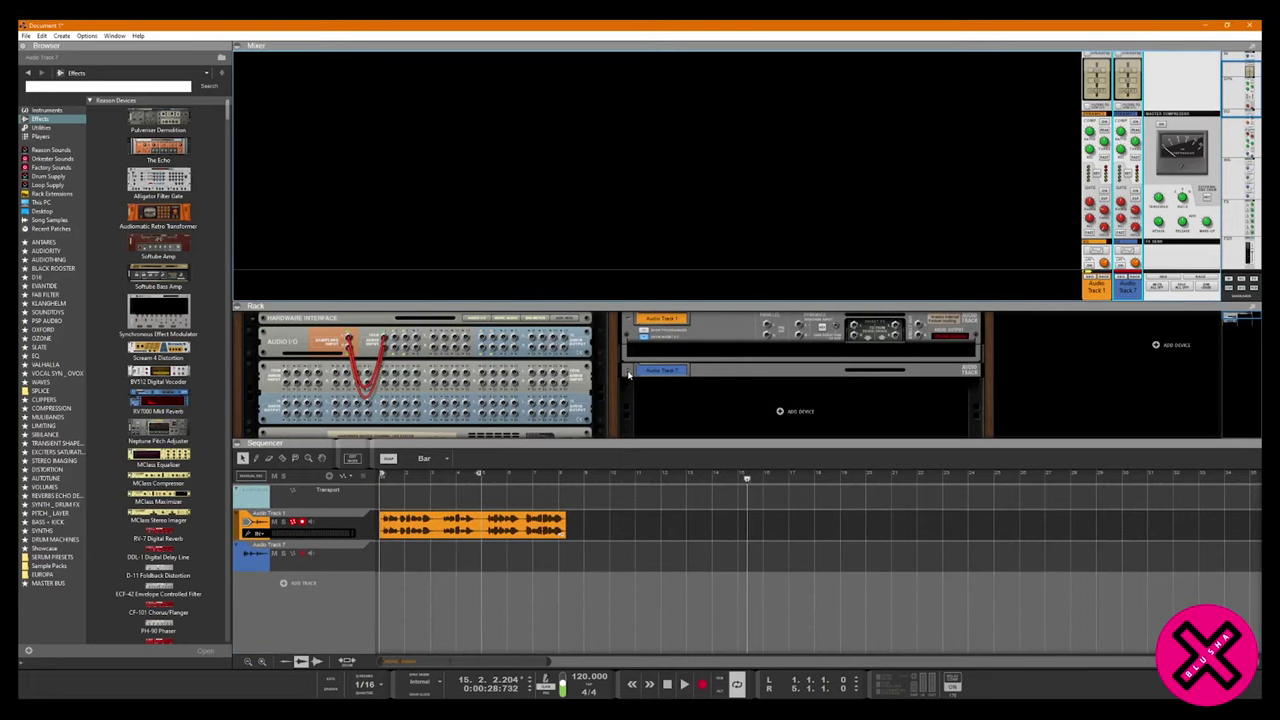
# Rename Audio Track 1 as 1 and Audio Track 7 as 2 in the mixer.
pyautogui.doubleClick(1097, 287)
pyautogui.write('V')
pyautogui.doubleClick(1128, 289)
pyautogui.write('2')
pyautogui.click(1130, 366)
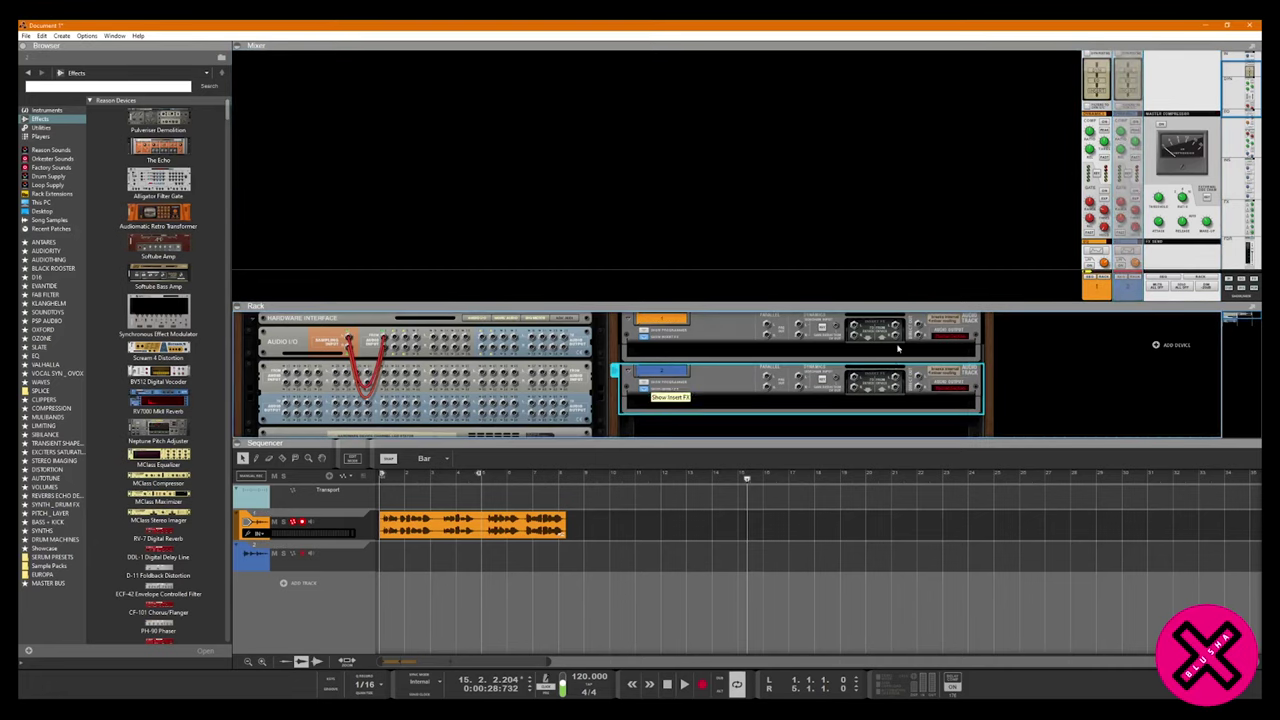
# Cable the parallel output of channel 1 to the dynamics sidechain input of channel 2 on the rear of the rack.
pyautogui.scroll(-2, 1108, 200)
pyautogui.scroll(-5, 1110, 230)
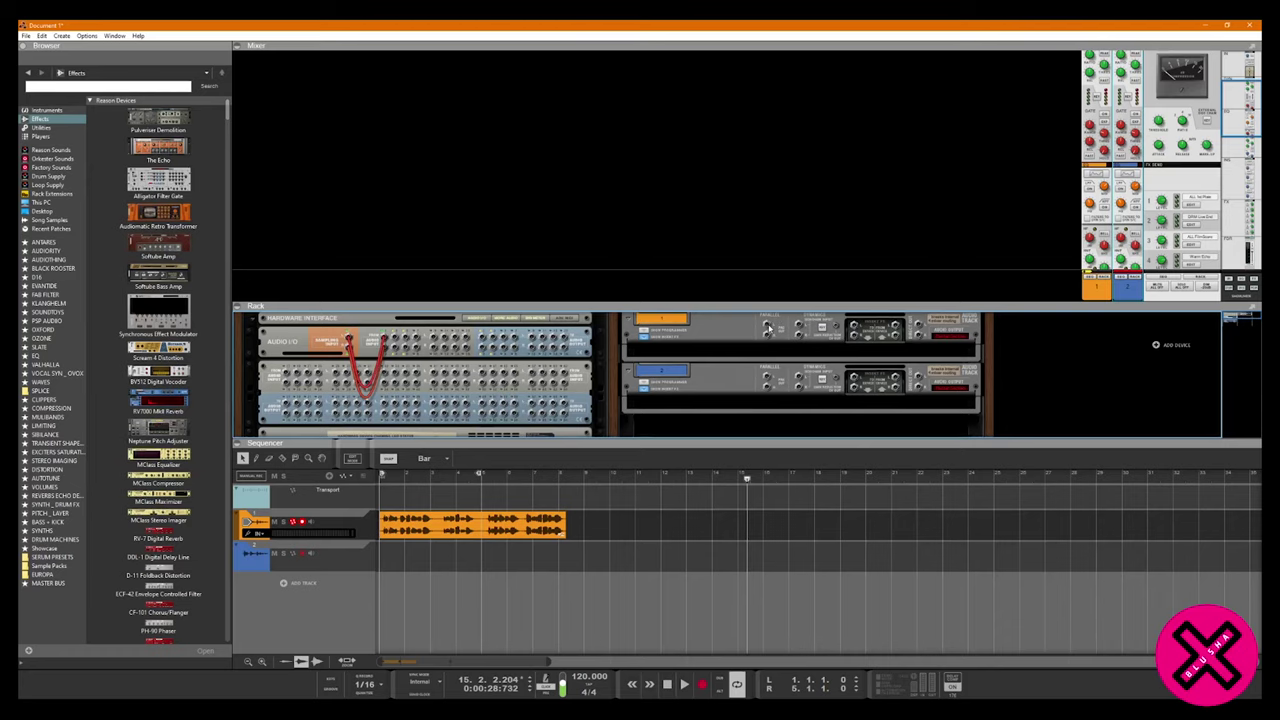
pyautogui.press('Tab')
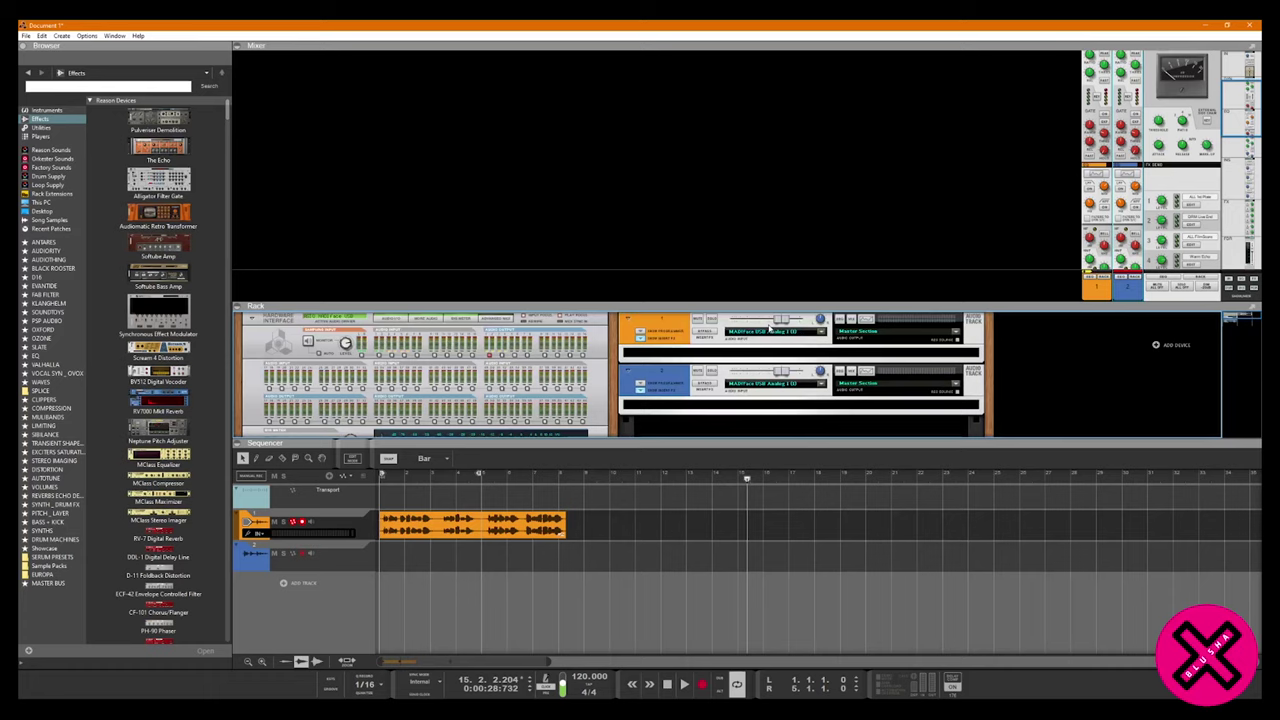
pyautogui.press('Tab')
pyautogui.moveTo(767, 326); pyautogui.dragTo(798, 386)
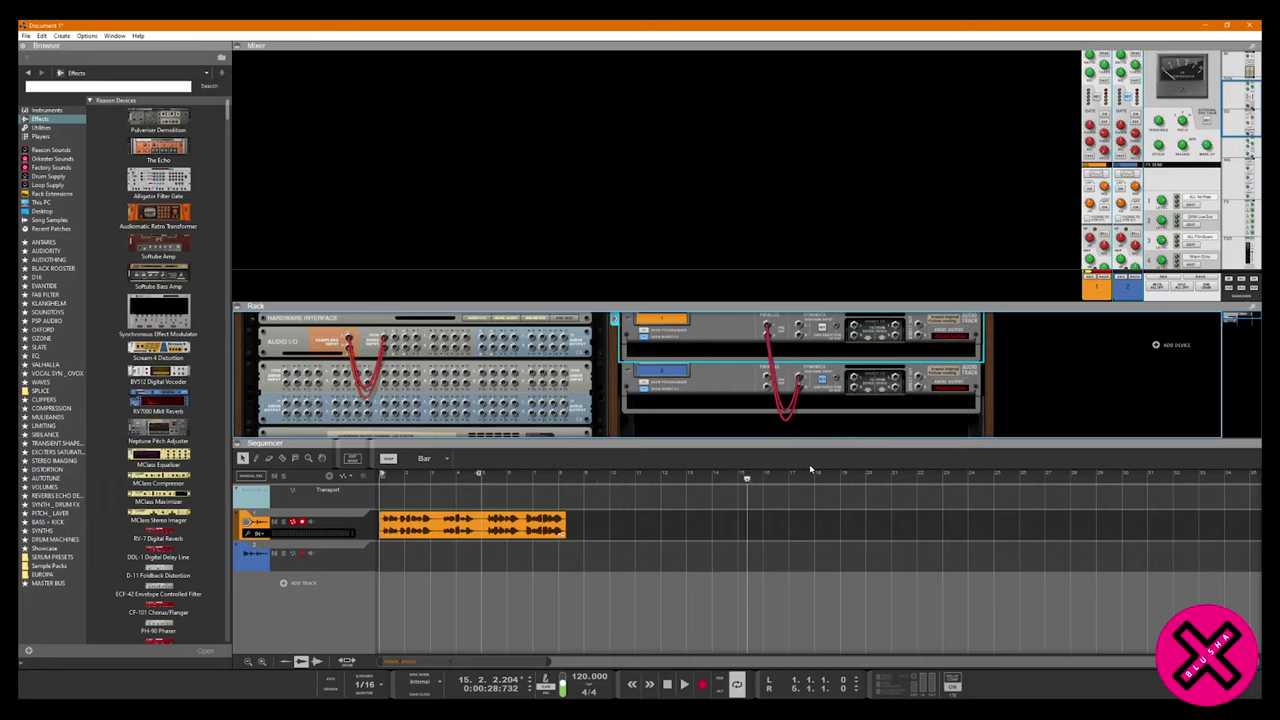
# Enlarge the mixer area and enable the compressor on channel 2.
pyautogui.moveTo(1091, 301); pyautogui.dragTo(1080, 350)
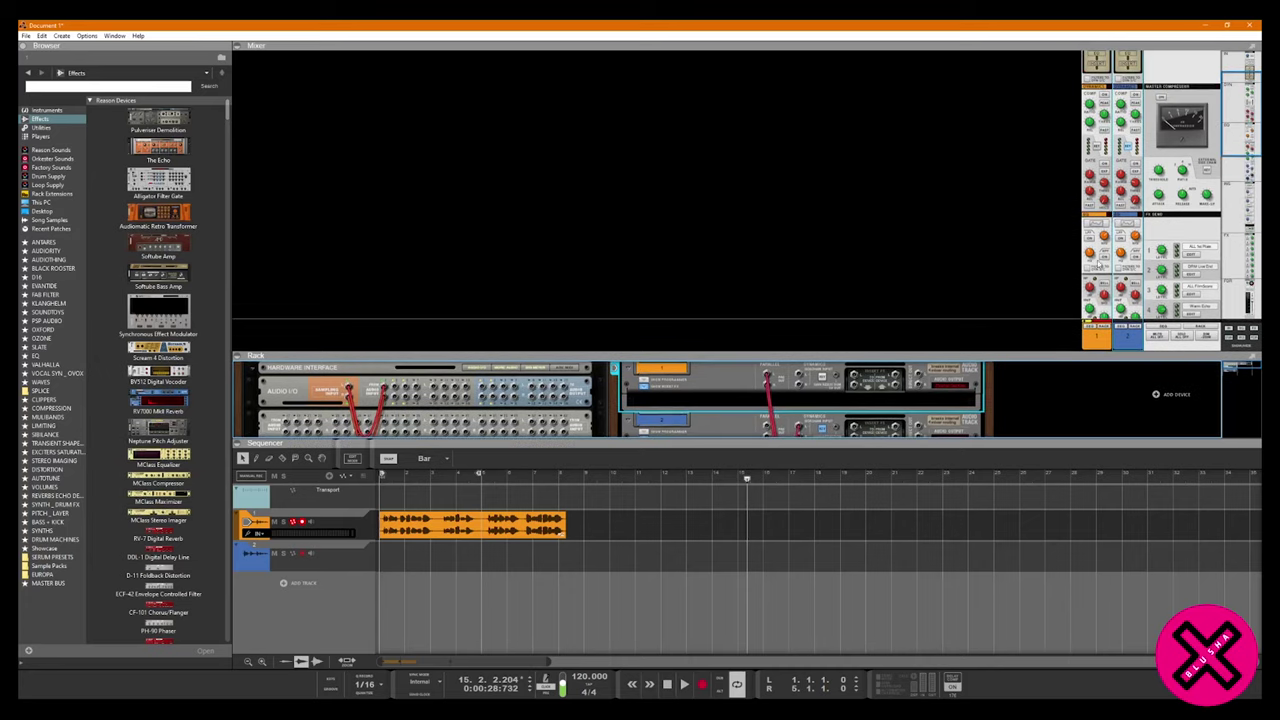
pyautogui.scroll(3, 1120, 250)
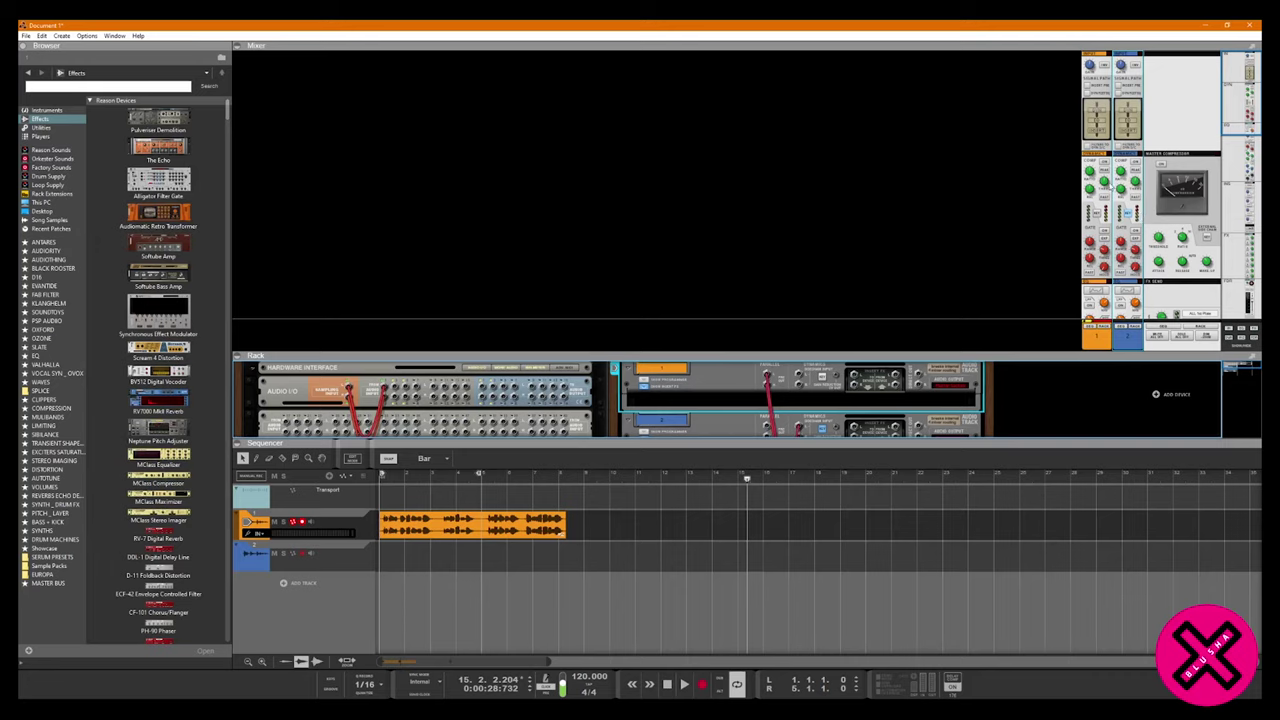
pyautogui.scroll(-1, 1136, 212)
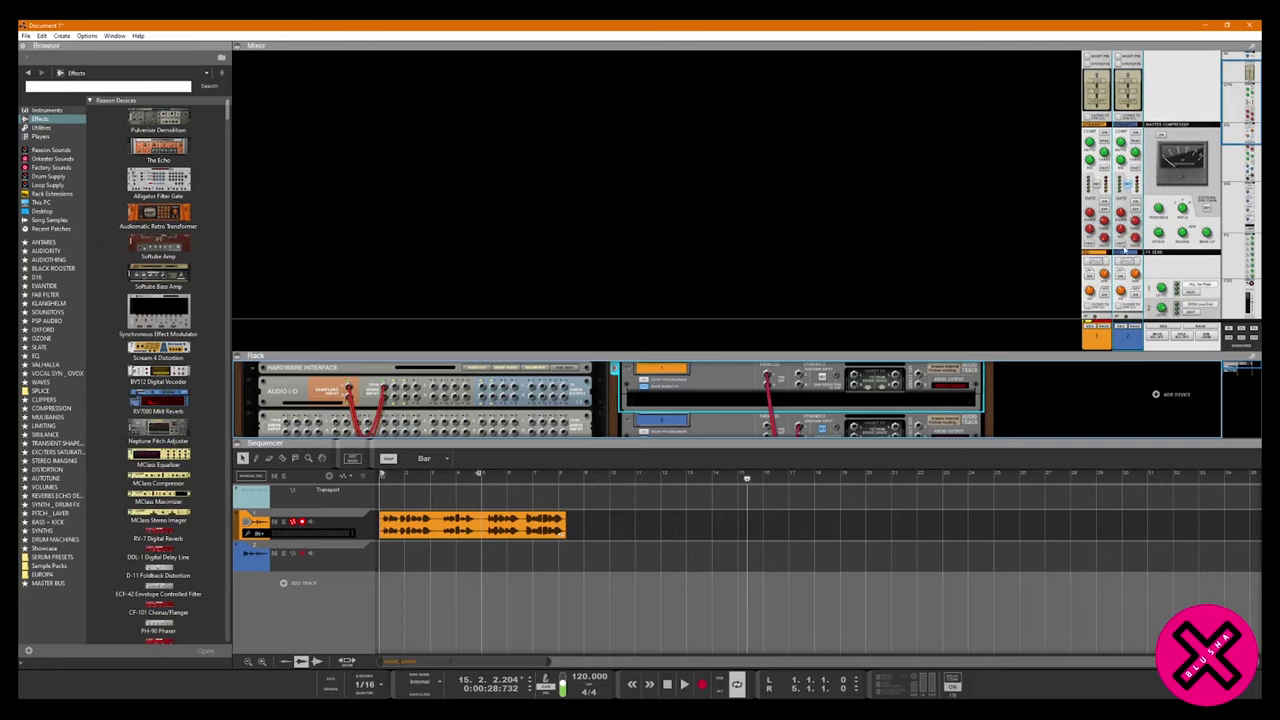
pyautogui.scroll(-1, 1130, 165)
pyautogui.scroll(2, 1130, 165)
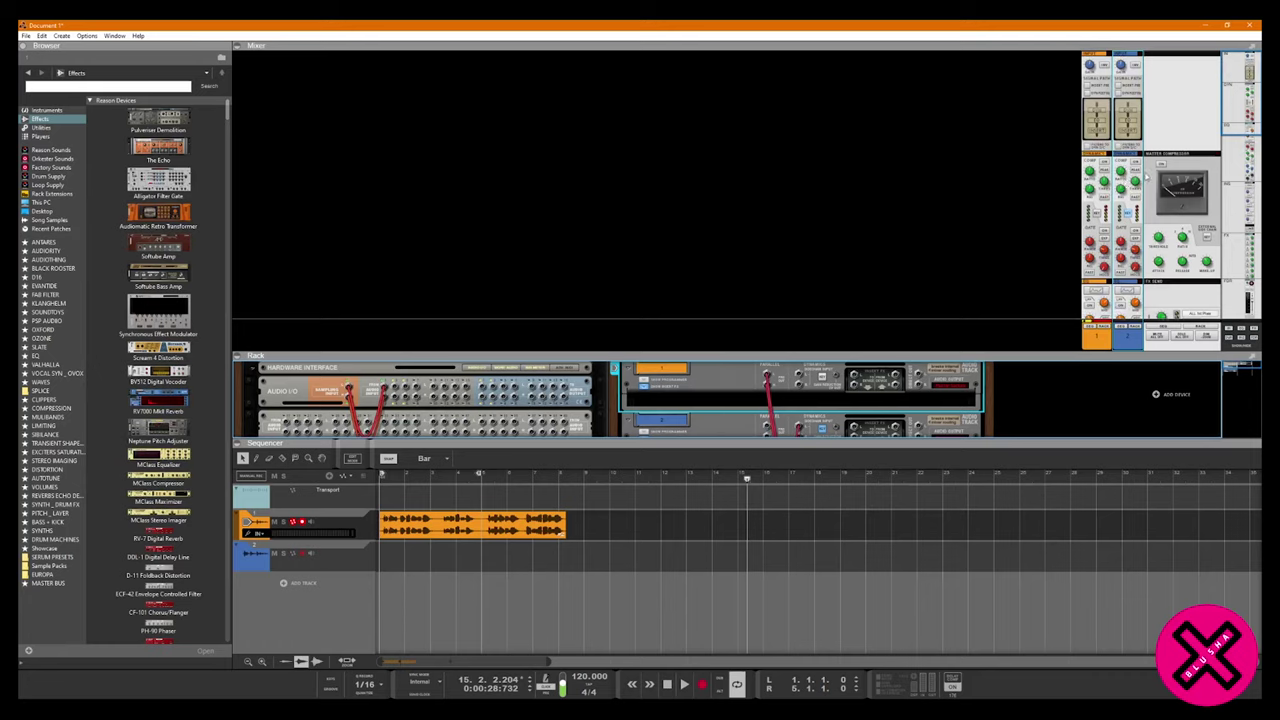
pyautogui.click(1136, 161)
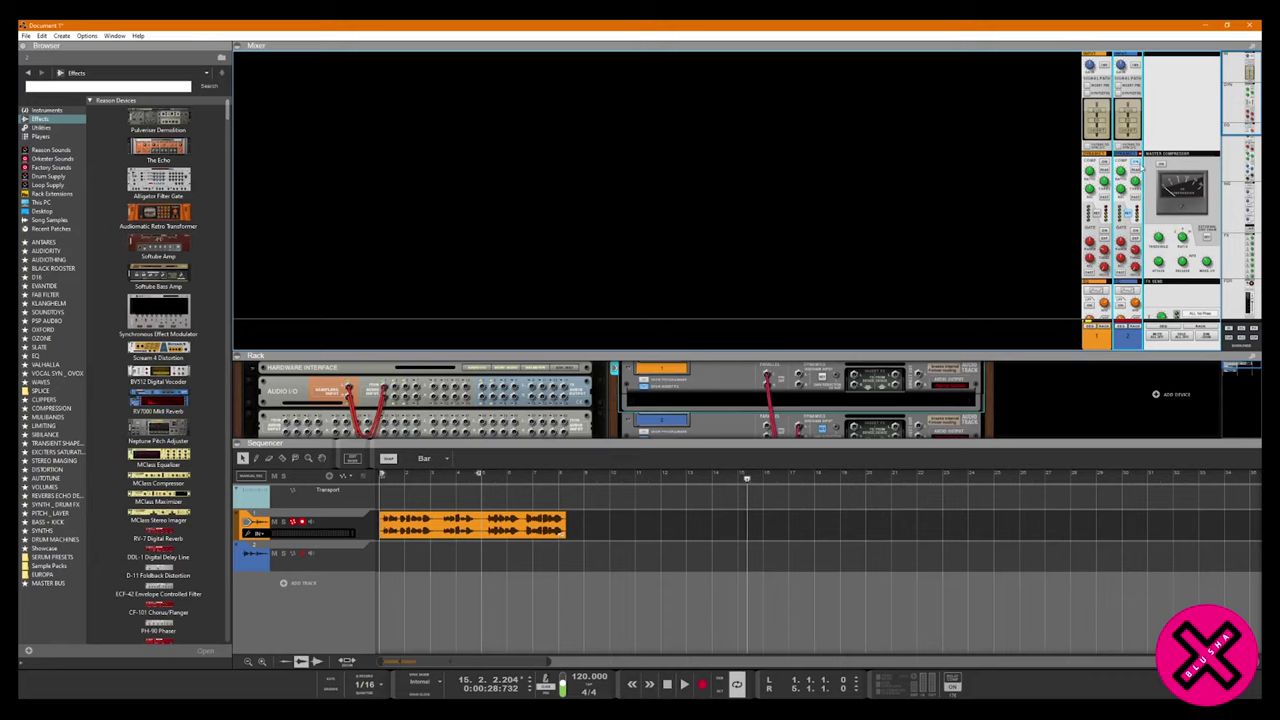
# Route channels 1 and 2 to a new output bus.
pyautogui.rightClick(1108, 337)
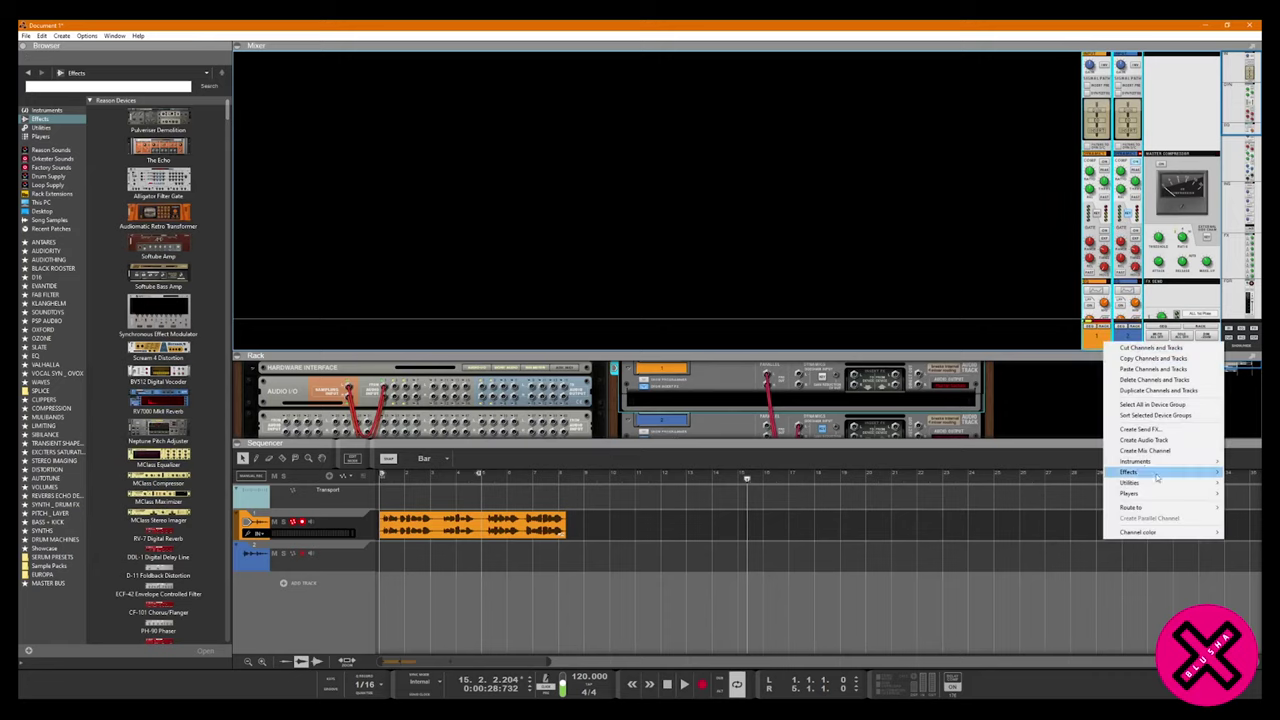
pyautogui.moveTo(1135, 507)
pyautogui.click(1087, 509)
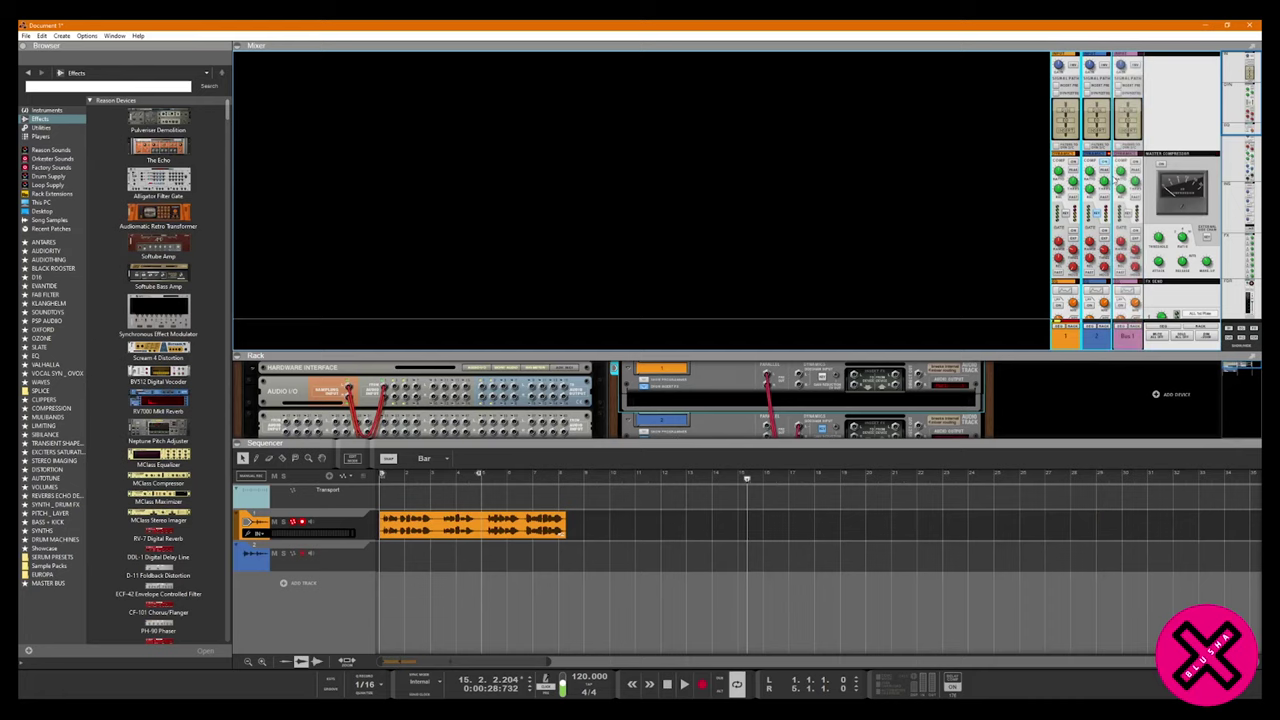
# Enlarge the rack area and move the sidechain cable from channel 2 to the dynamics input of Bus 1.
pyautogui.click(1096, 214)
pyautogui.moveTo(727, 440); pyautogui.dragTo(690, 560)
pyautogui.moveTo(800, 440); pyautogui.dragTo(798, 482)
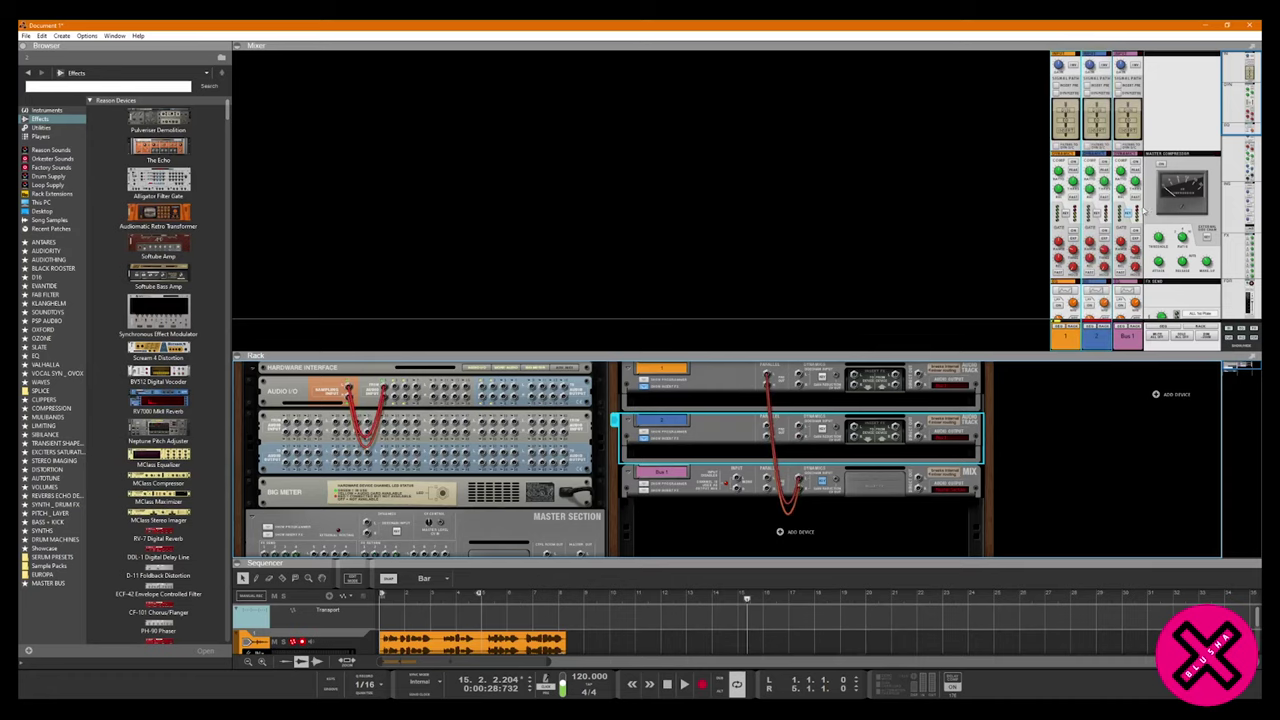
# Disconnect the sidechain cable between channel 1's parallel output and Bus 1.
pyautogui.scroll(-4, 1135, 185)
pyautogui.scroll(3, 1135, 185)
pyautogui.click(823, 481)
pyautogui.moveTo(767, 376); pyautogui.dragTo(762, 382)
# Enlarge the mixer area and examine the dynamics, EQ and insert sections of channels 1, 2 and Bus 1.
pyautogui.scroll(-3, 1119, 289)
pyautogui.scroll(-3, 1120, 287)
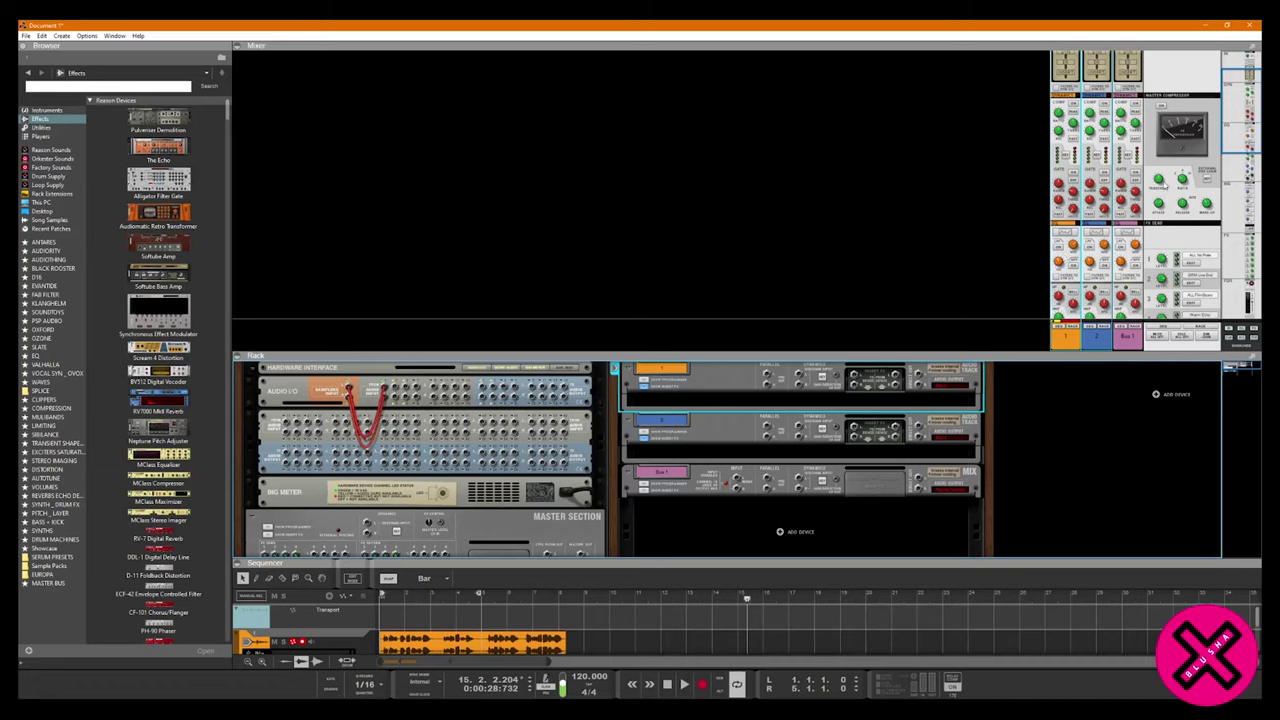
pyautogui.scroll(-4, 1104, 246)
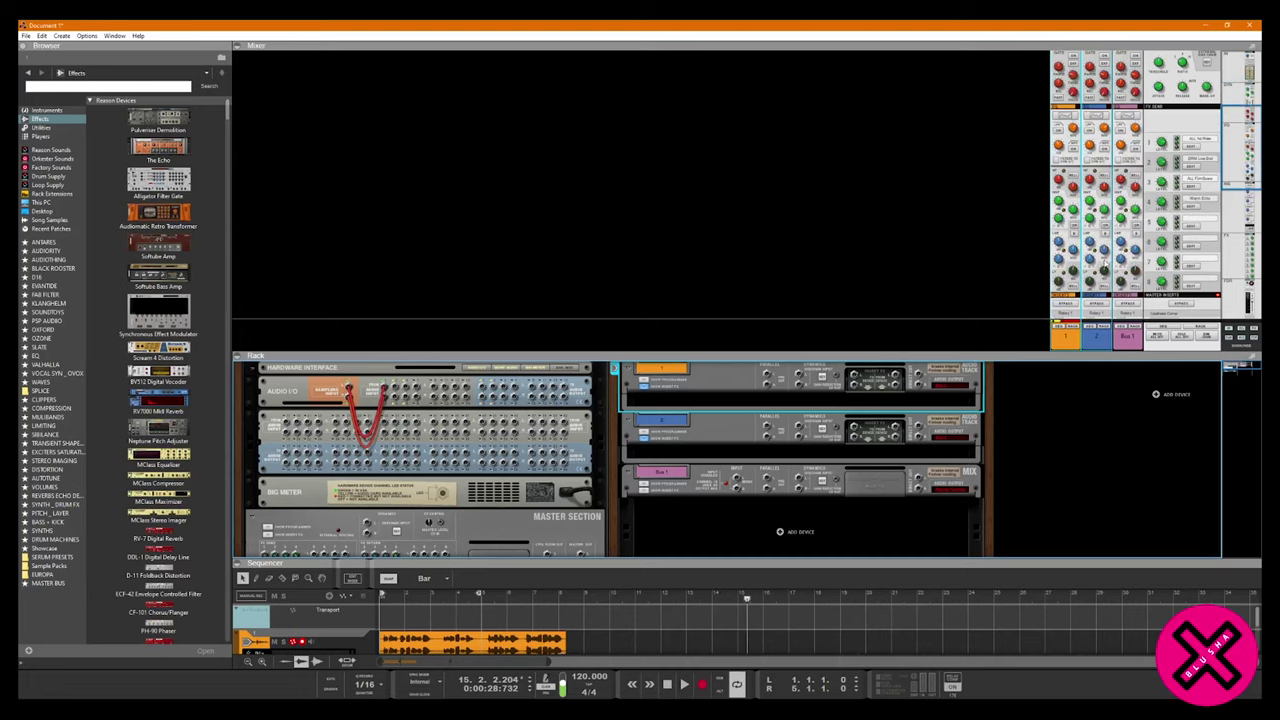
pyautogui.scroll(2, 1128, 232)
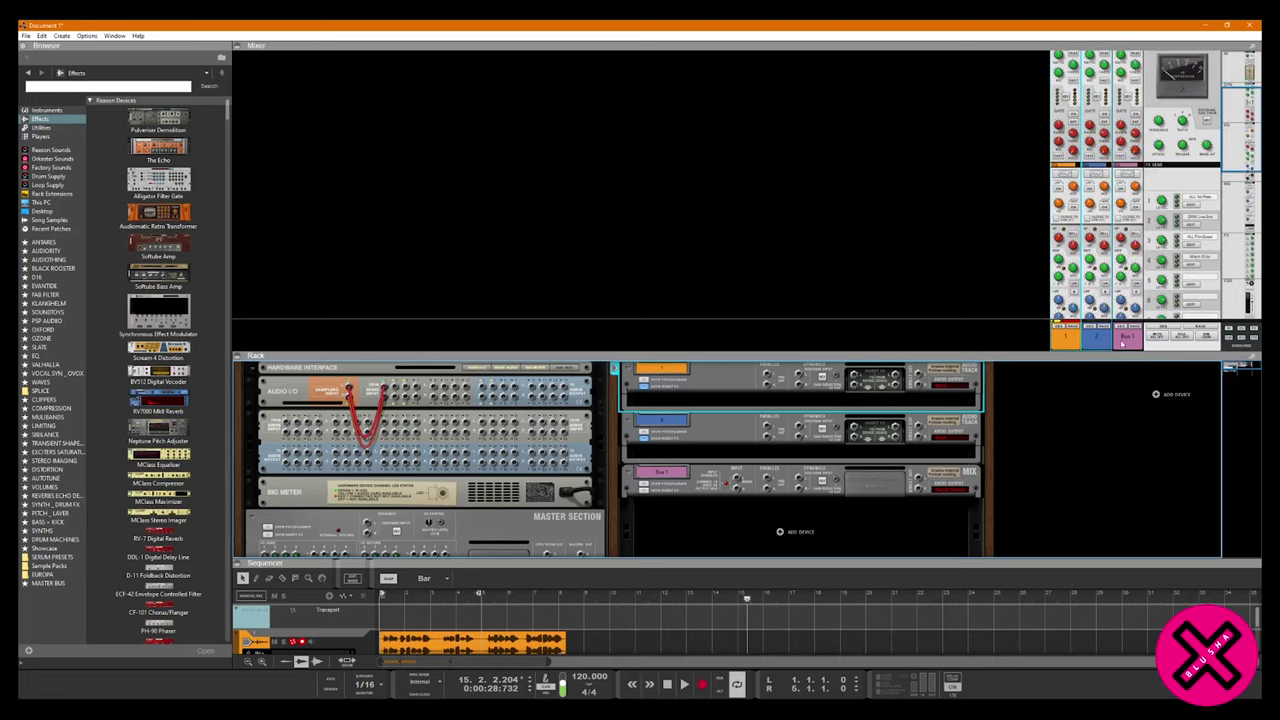
pyautogui.moveTo(1112, 354); pyautogui.dragTo(1112, 376)
pyautogui.scroll(-4, 1113, 306)
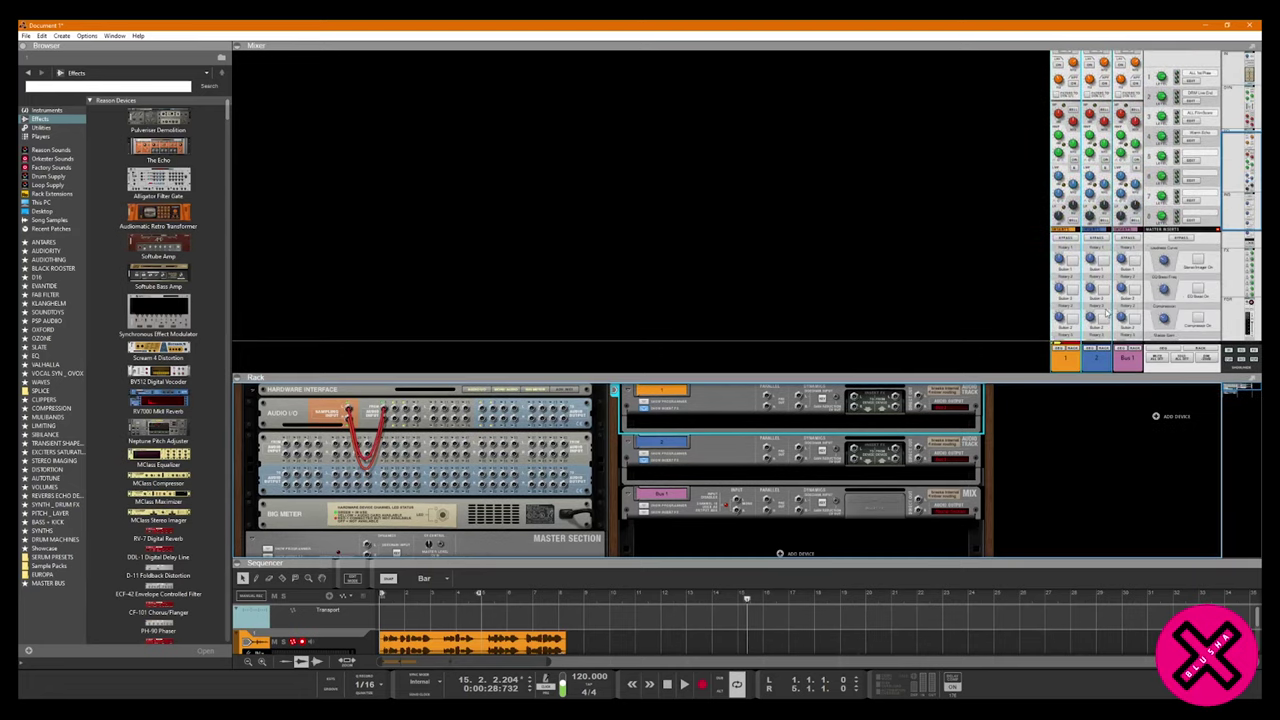
pyautogui.scroll(3, 1108, 314)
pyautogui.scroll(3, 1076, 216)
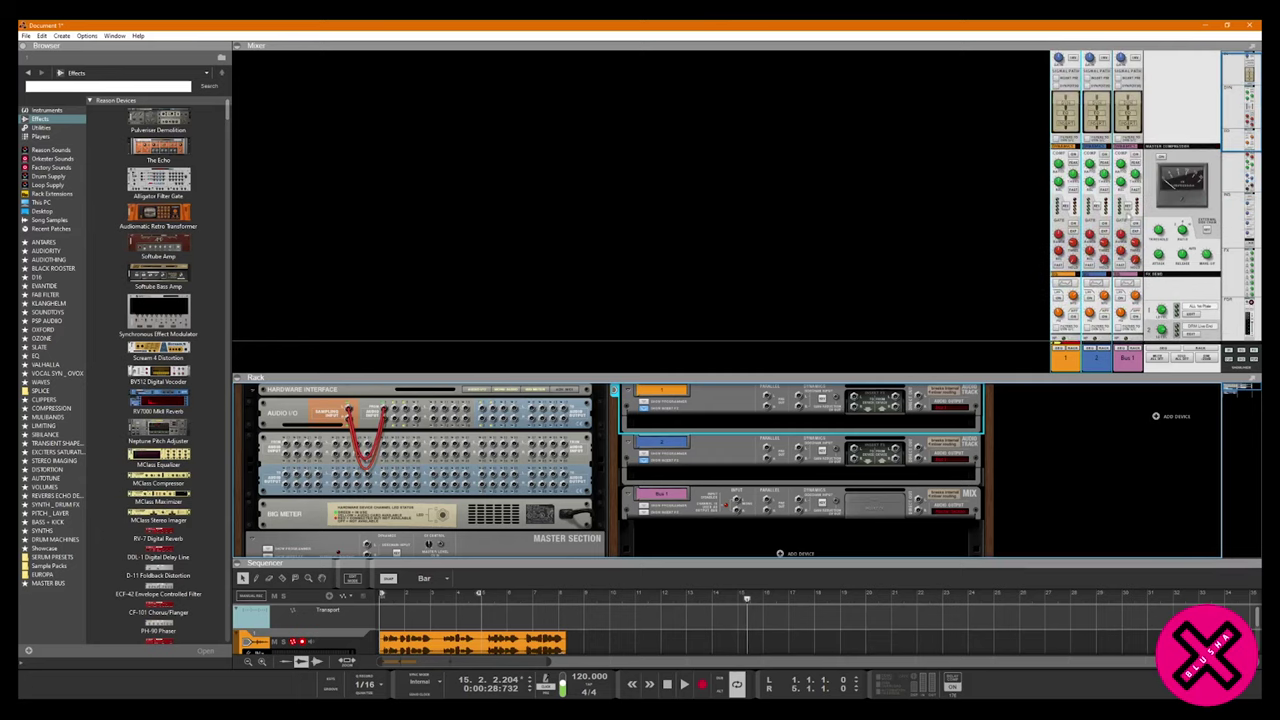
# Enable the gates on channels 1, 2 and Bus 1, and switch them off again.
pyautogui.click(1073, 224)
pyautogui.click(1104, 224)
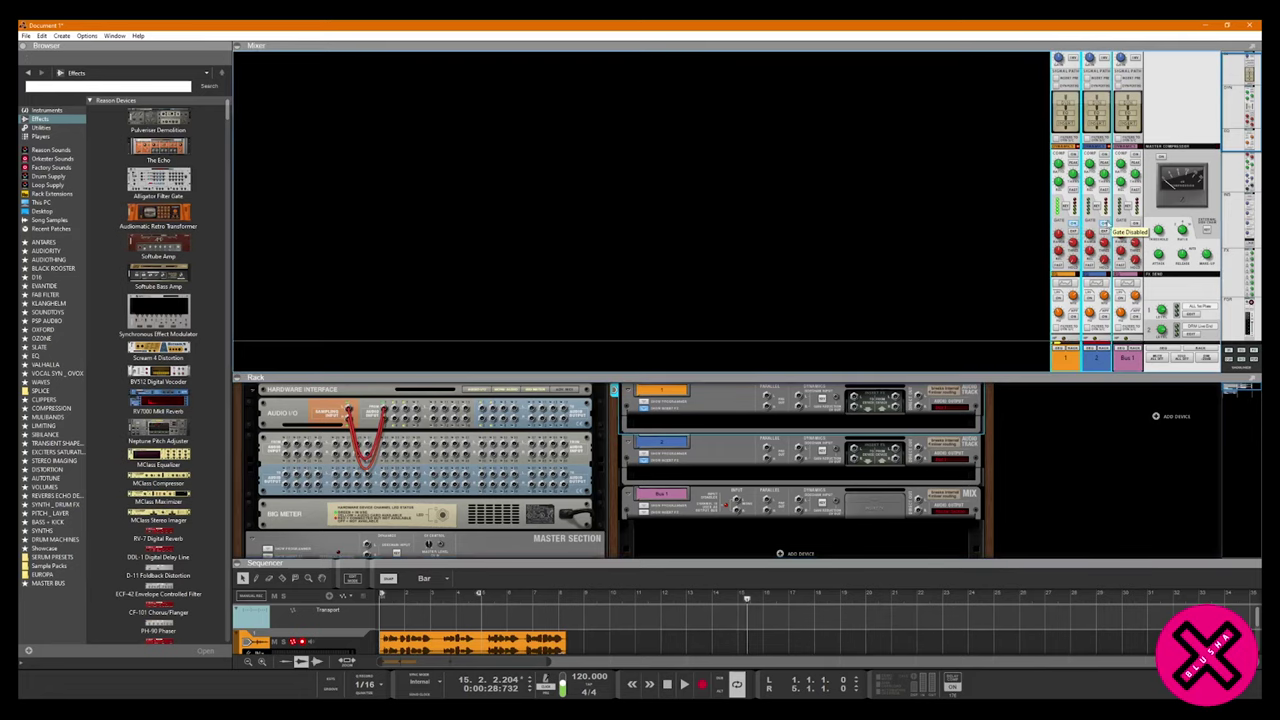
pyautogui.click(1135, 224)
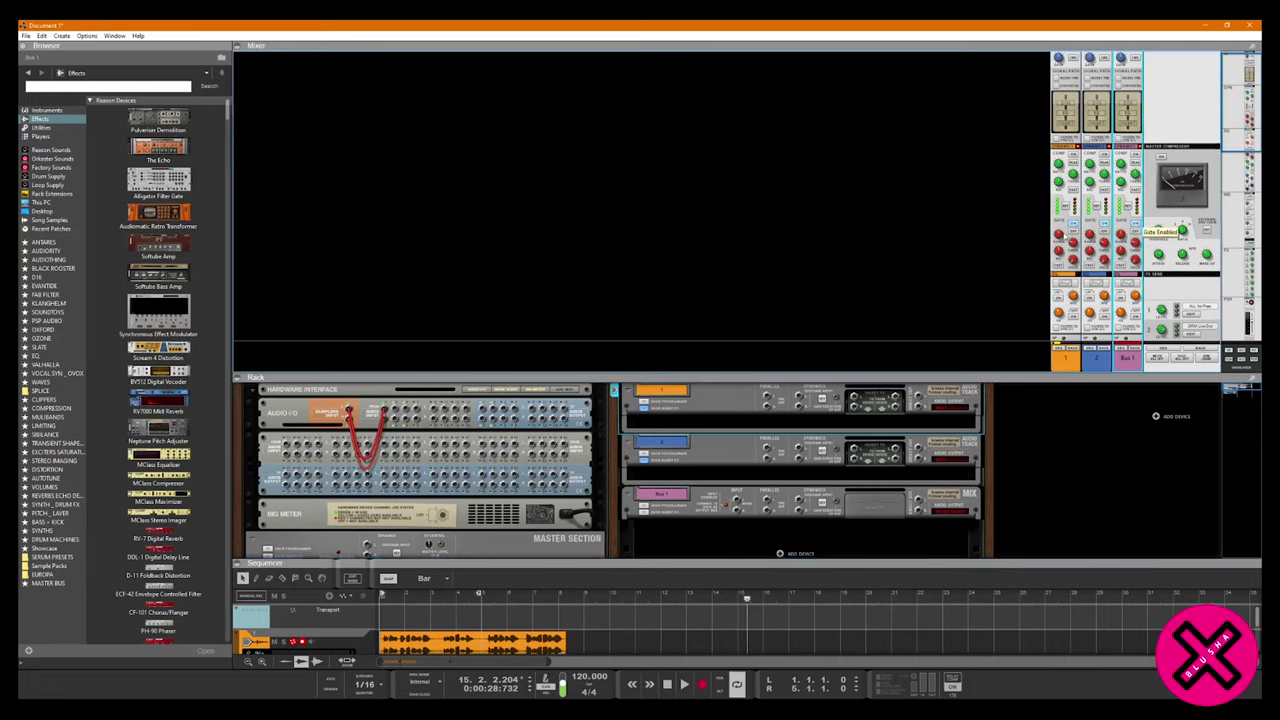
pyautogui.click(1135, 224)
pyautogui.click(1104, 224)
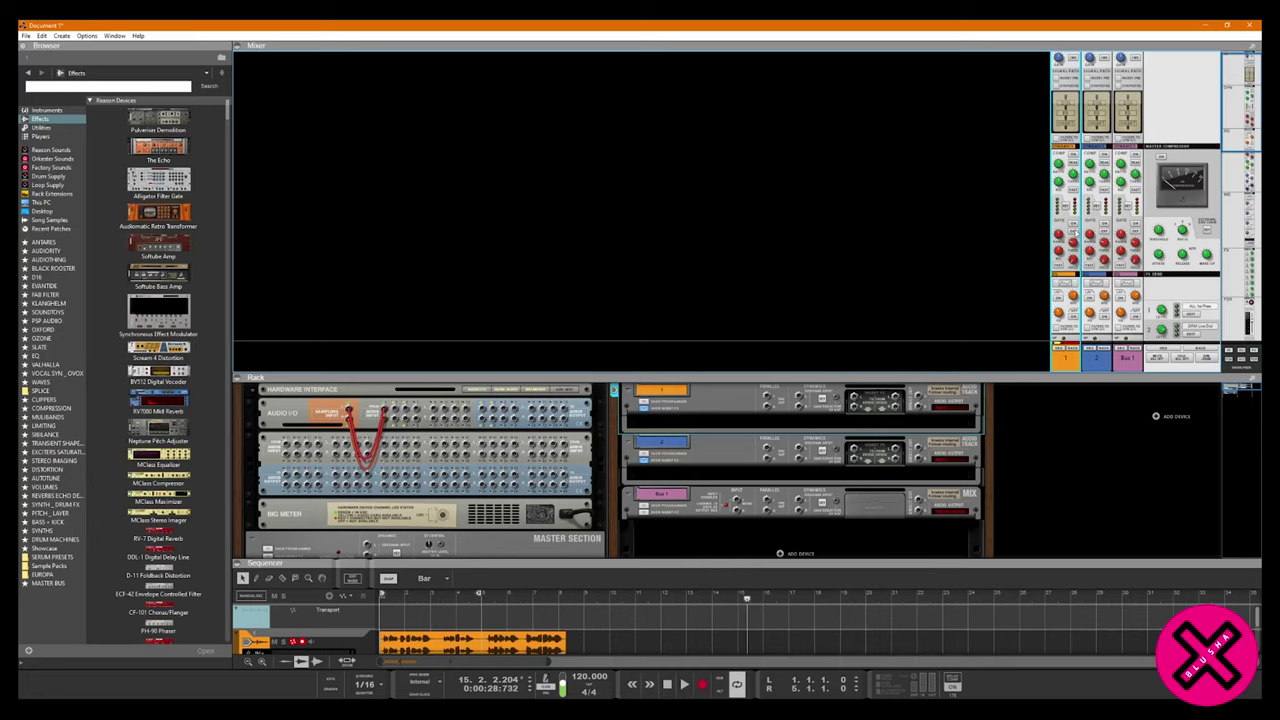
# Enlarge the sequencer area and split track 1's audio clip with the Razor tool at about bar 3.
pyautogui.click(442, 644)
pyautogui.moveTo(483, 563); pyautogui.dragTo(483, 458)
pyautogui.press('r')
pyautogui.click(441, 545)
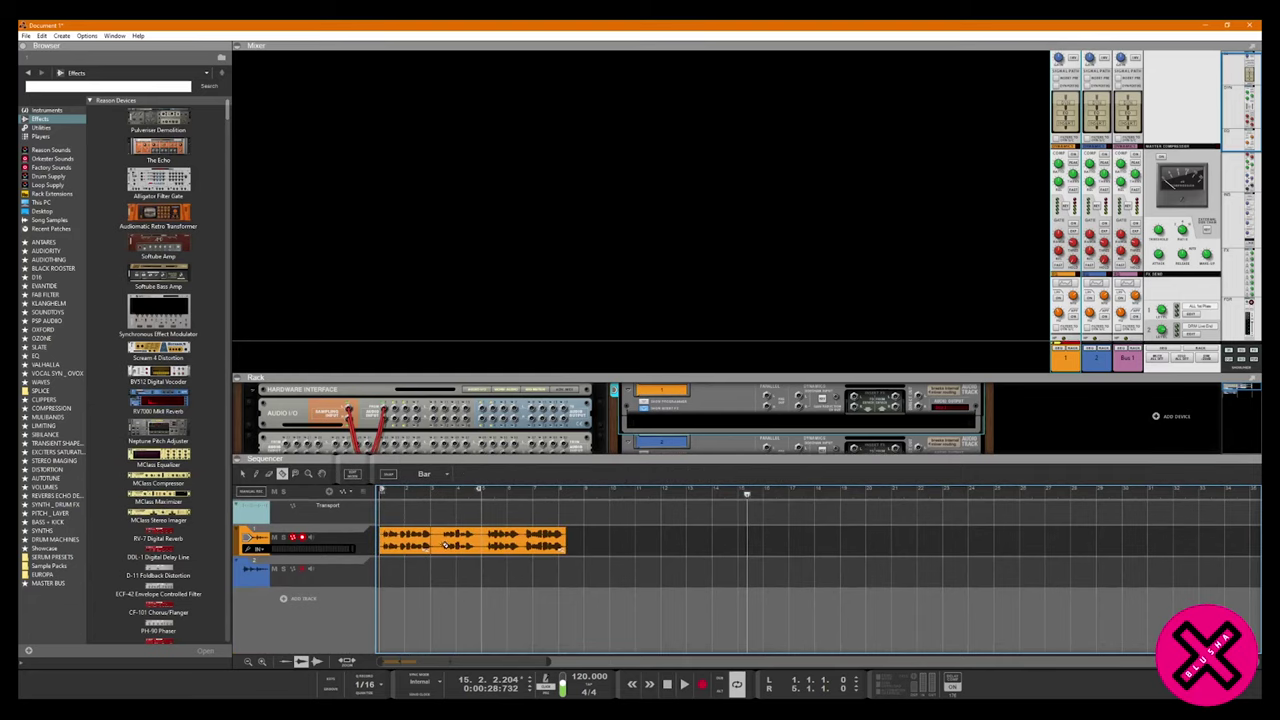
# Delete the clip section just after the cut on track 1 and undo the deletion.
pyautogui.press('q')
pyautogui.click(438, 547)
pyautogui.press('Delete')
pyautogui.click(425, 491)
pyautogui.hotkey('ctrl', 'z')
pyautogui.click(323, 543)
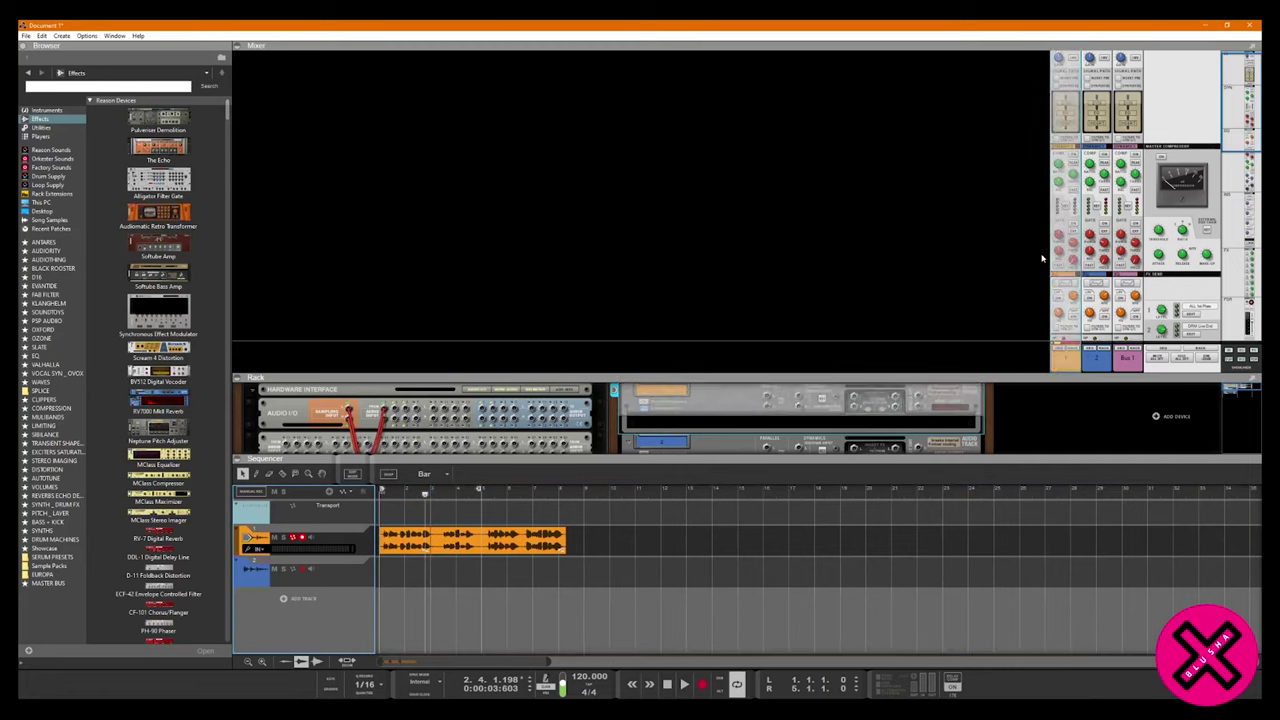
# Enable the gate on channel 1 and play the audio from about bar 3.
pyautogui.click(1072, 223)
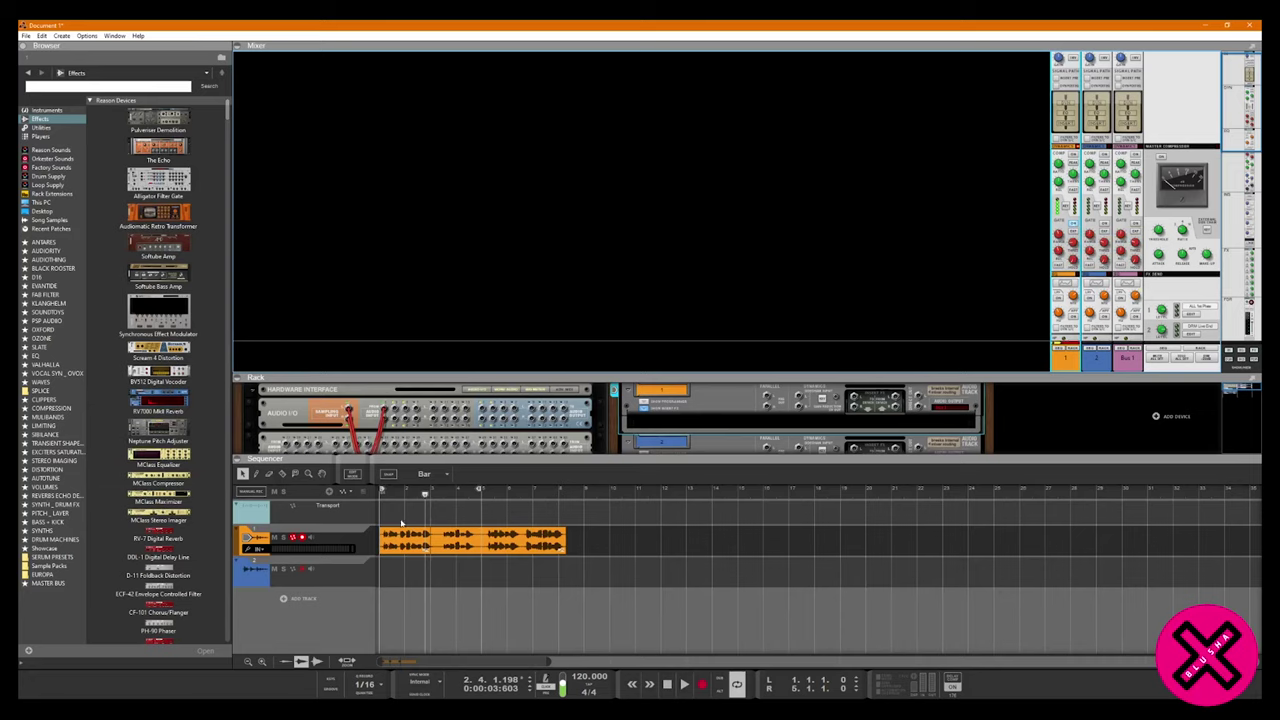
pyautogui.click(432, 490)
pyautogui.press('space')
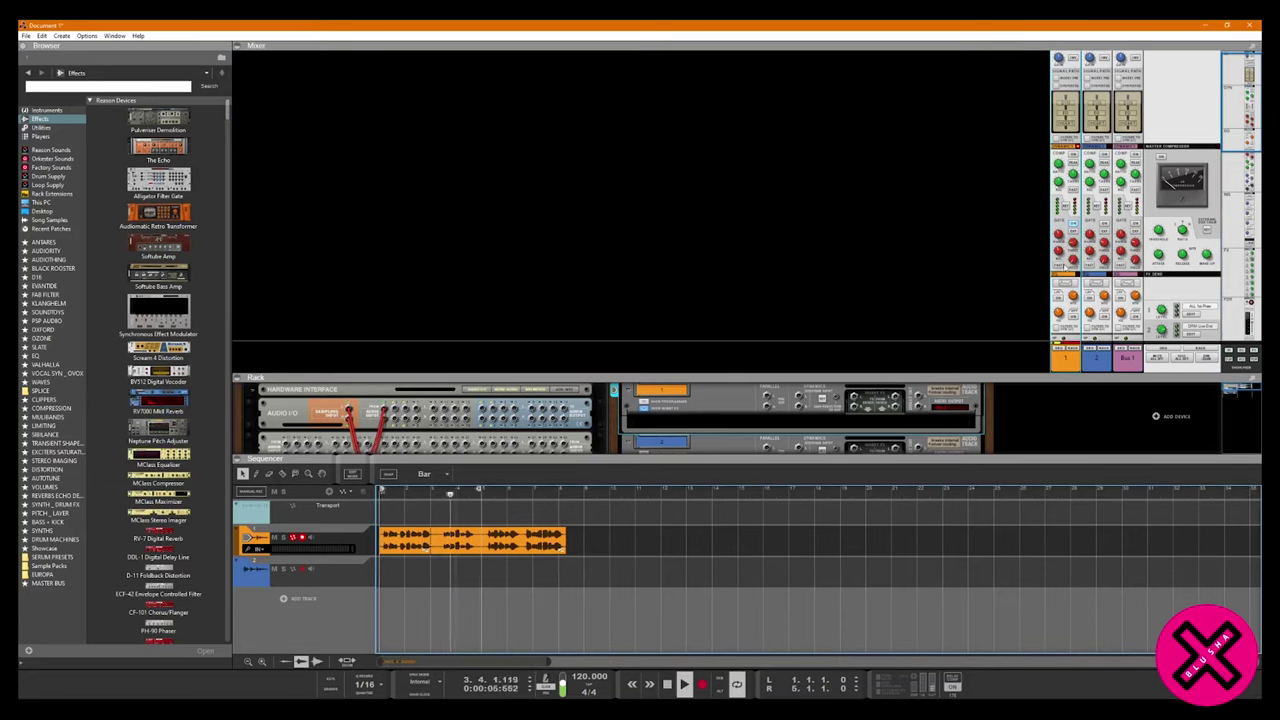
pyautogui.press('space')
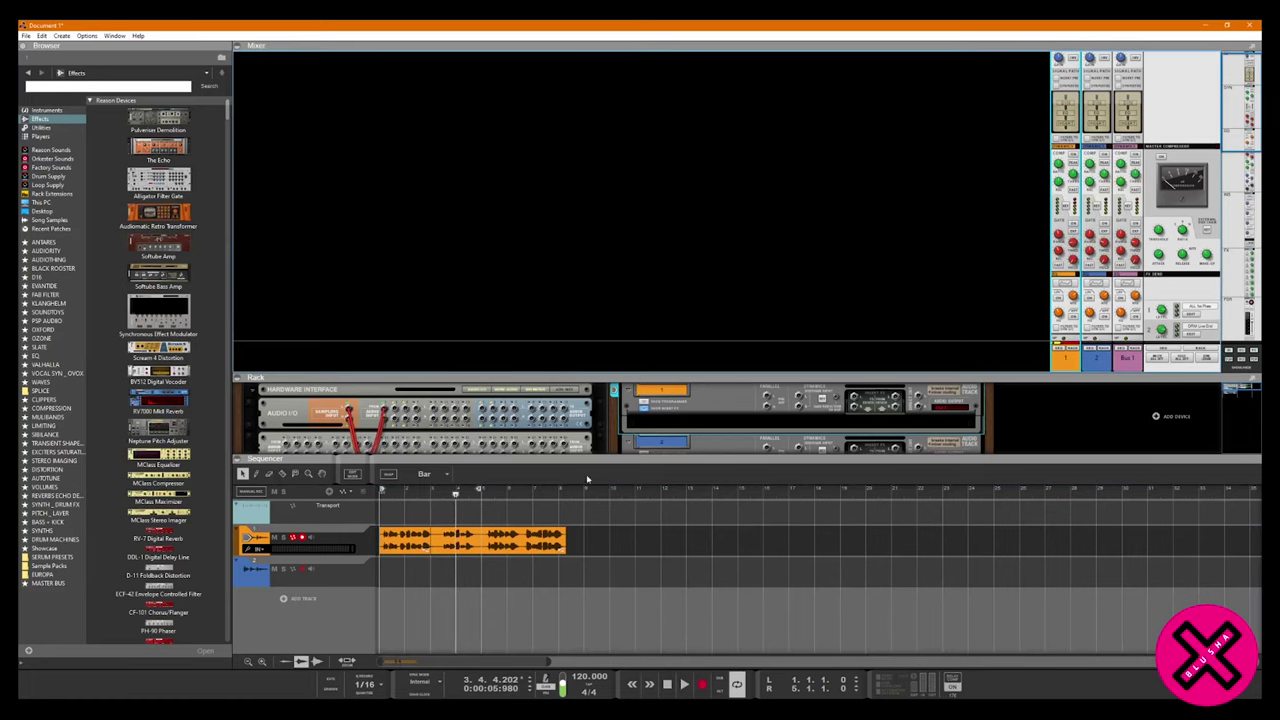
# Duplicate audio track 1 three times.
pyautogui.click(336, 552)
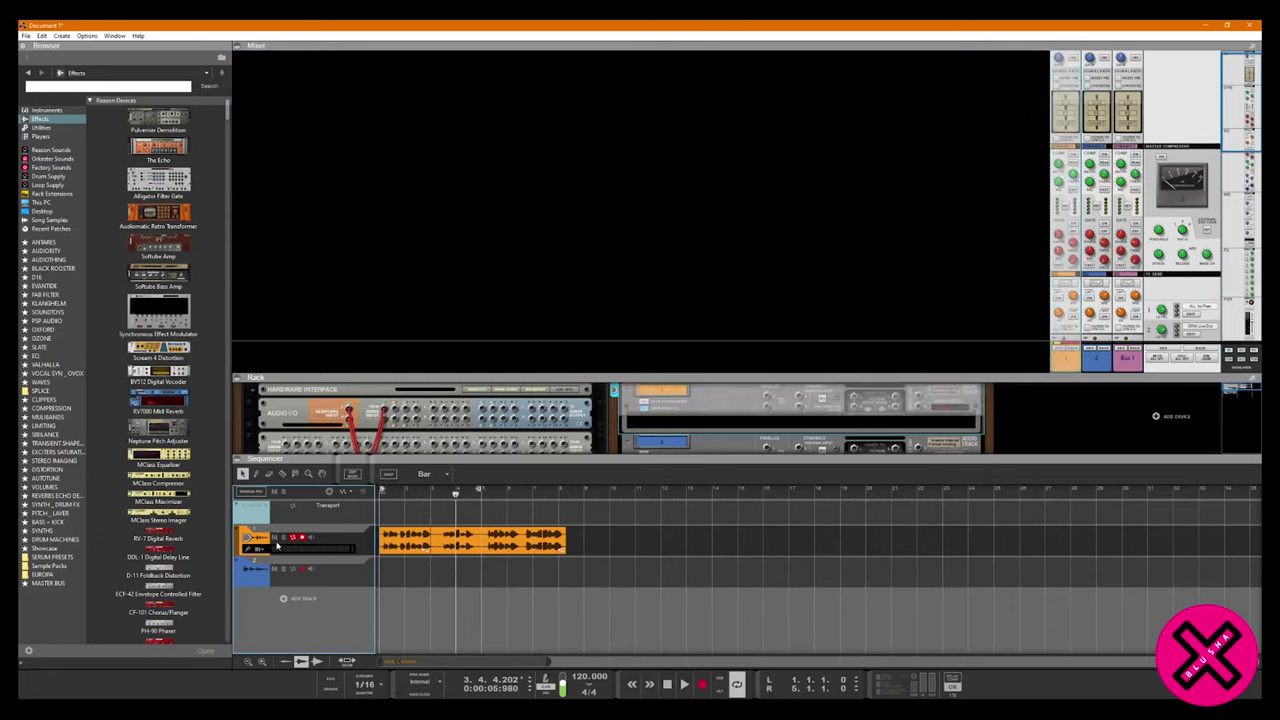
pyautogui.hotkey('ctrl', 'd')
pyautogui.hotkey('ctrl', 'd')
pyautogui.hotkey('ctrl', 'd')
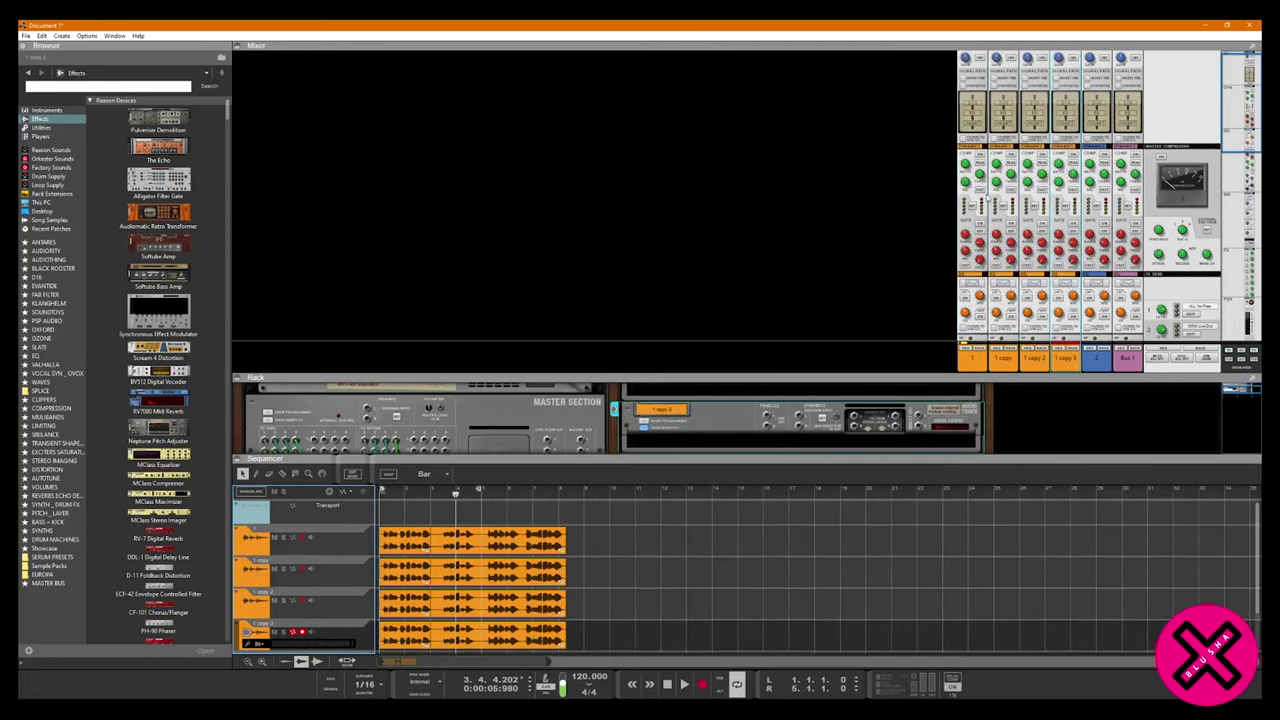
# Enable the gates on channel 1 and its copies, and play the song from about bar 2.
pyautogui.click(980, 223)
pyautogui.click(1011, 223)
pyautogui.click(1072, 224)
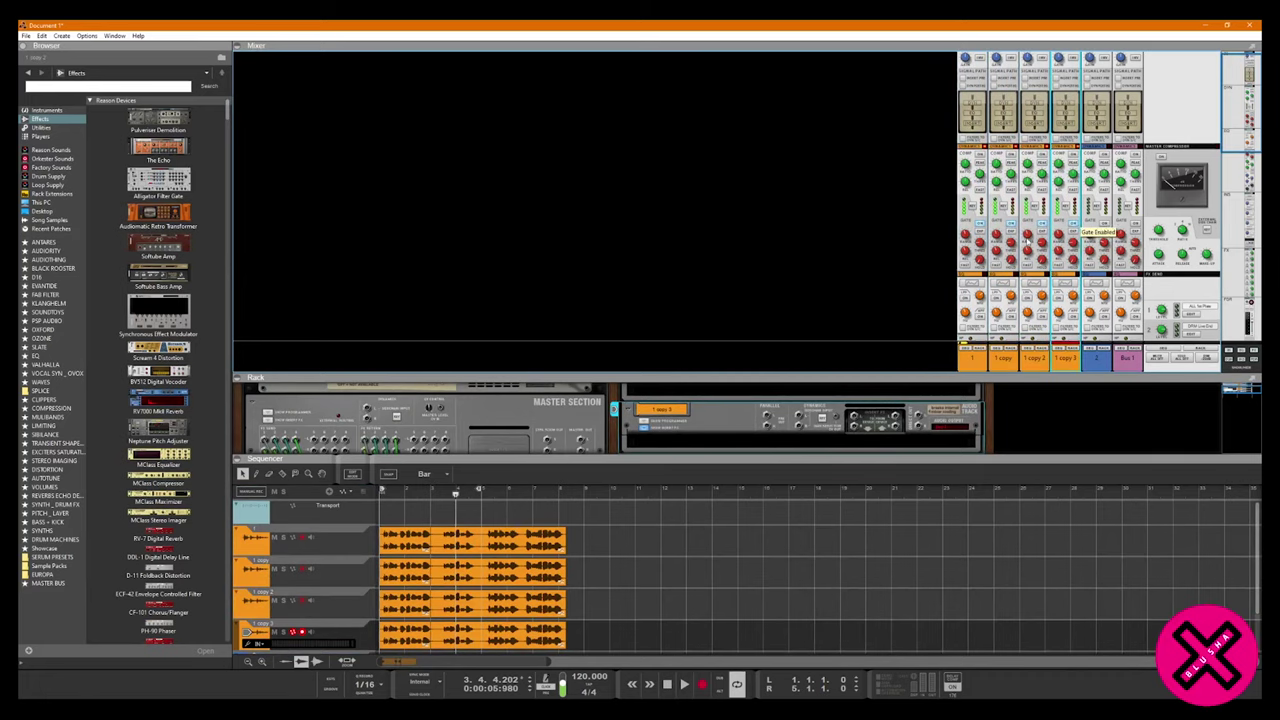
pyautogui.click(414, 495)
pyautogui.press('space')
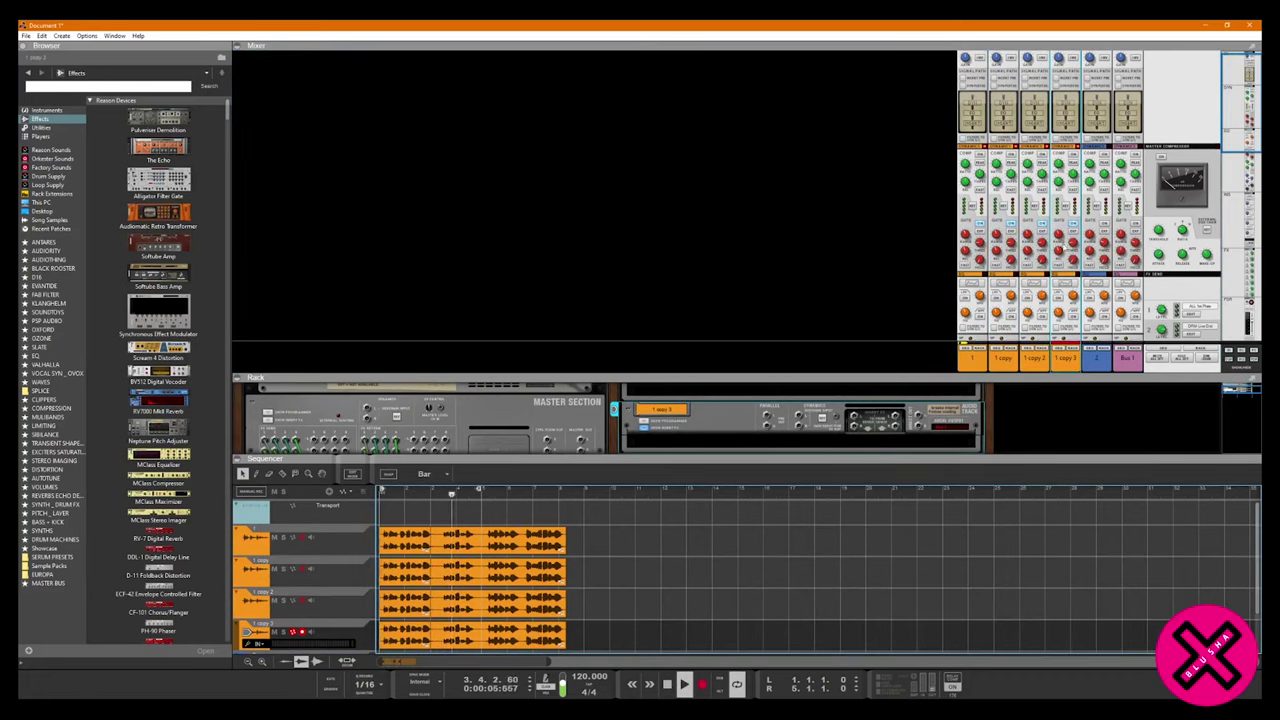
pyautogui.press('space')
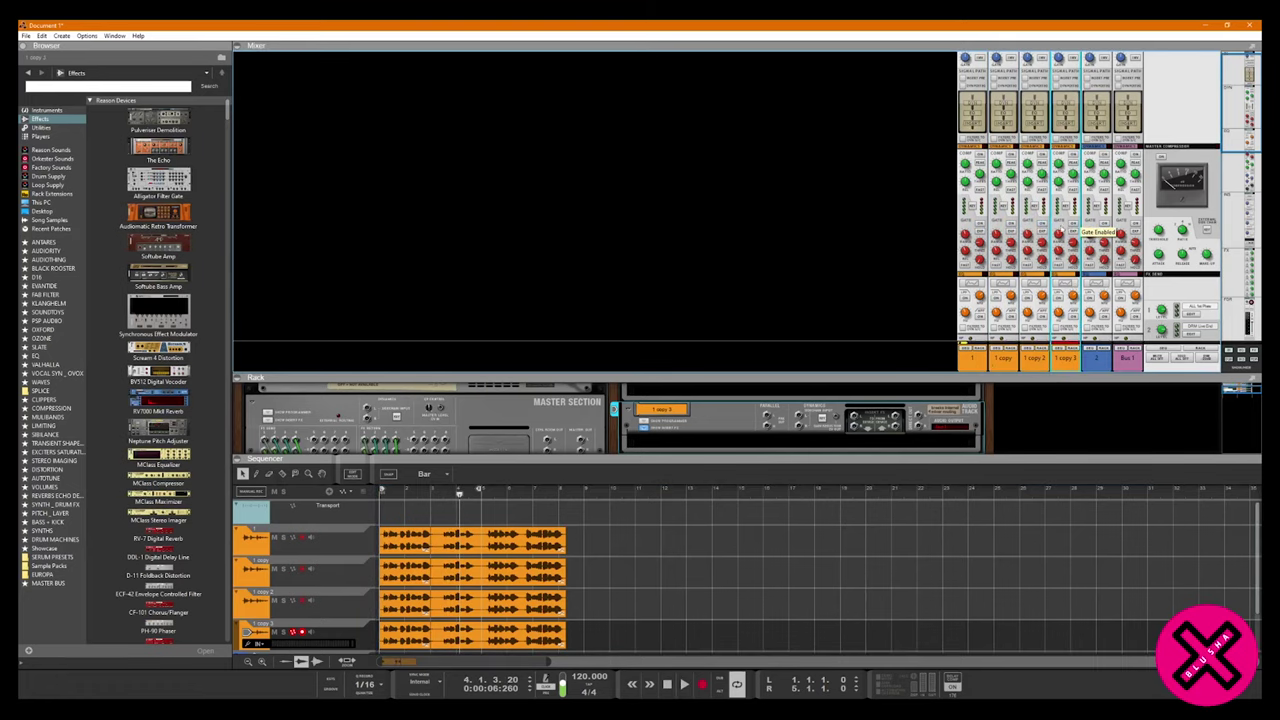
# Delete the three duplicated channels of track 1 with their devices.
pyautogui.click(1006, 364)
pyautogui.press('Delete')
pyautogui.press('Return')
pyautogui.click(1035, 361)
pyautogui.press('Delete')
pyautogui.press('Return')
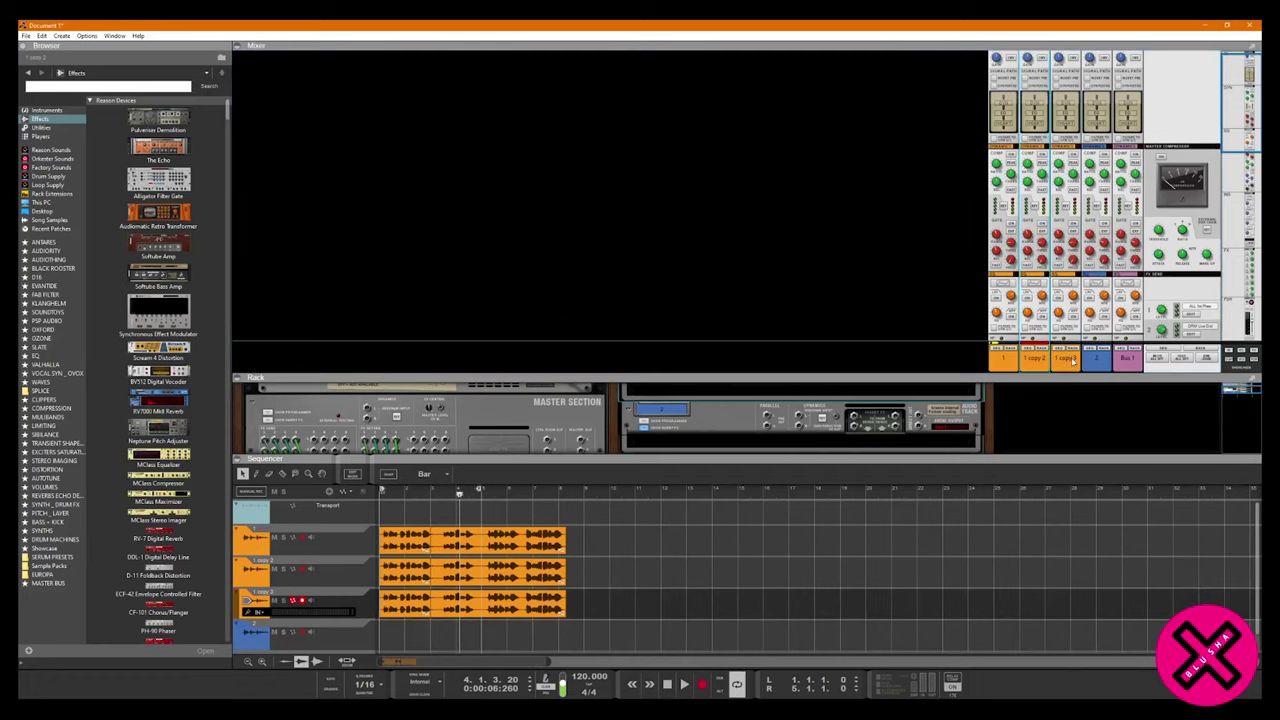
pyautogui.click(1065, 361)
pyautogui.press('Delete')
pyautogui.press('Return')
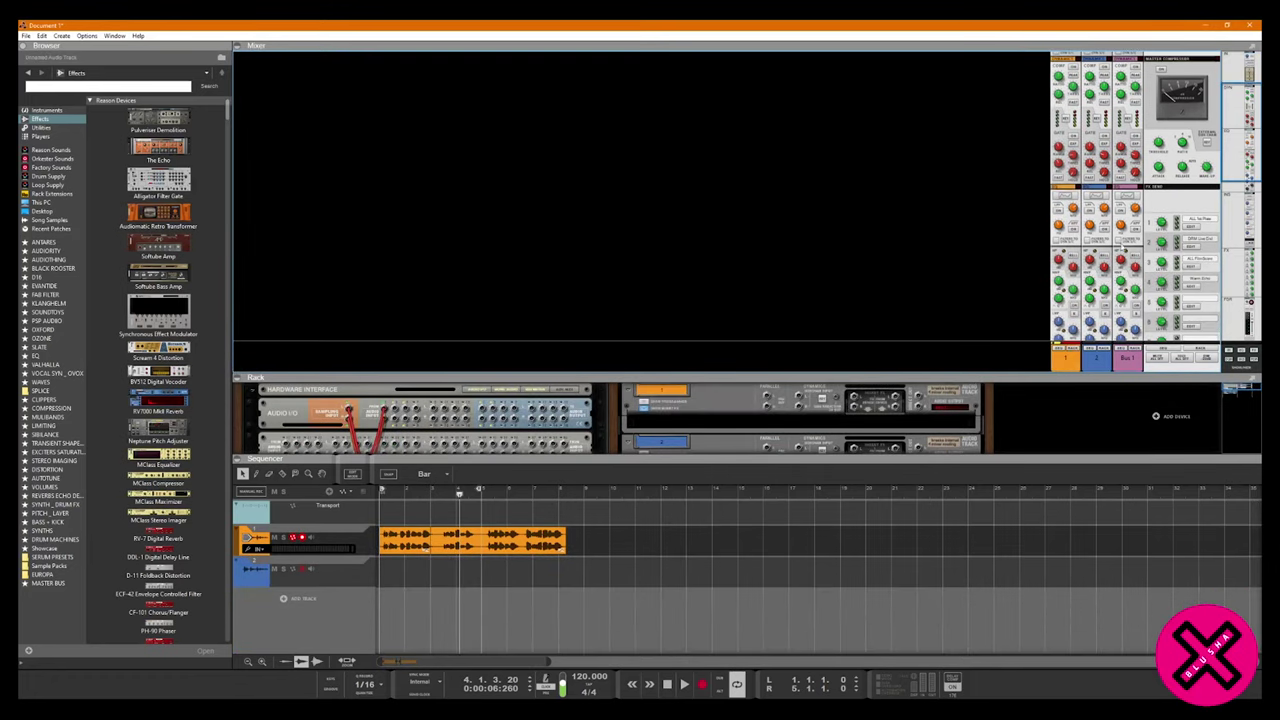
# Enlarge the mixer area further to show more of the channel strips, including the EQ and insert sections.
pyautogui.scroll(-3, 1098, 262)
pyautogui.scroll(5, 1090, 250)
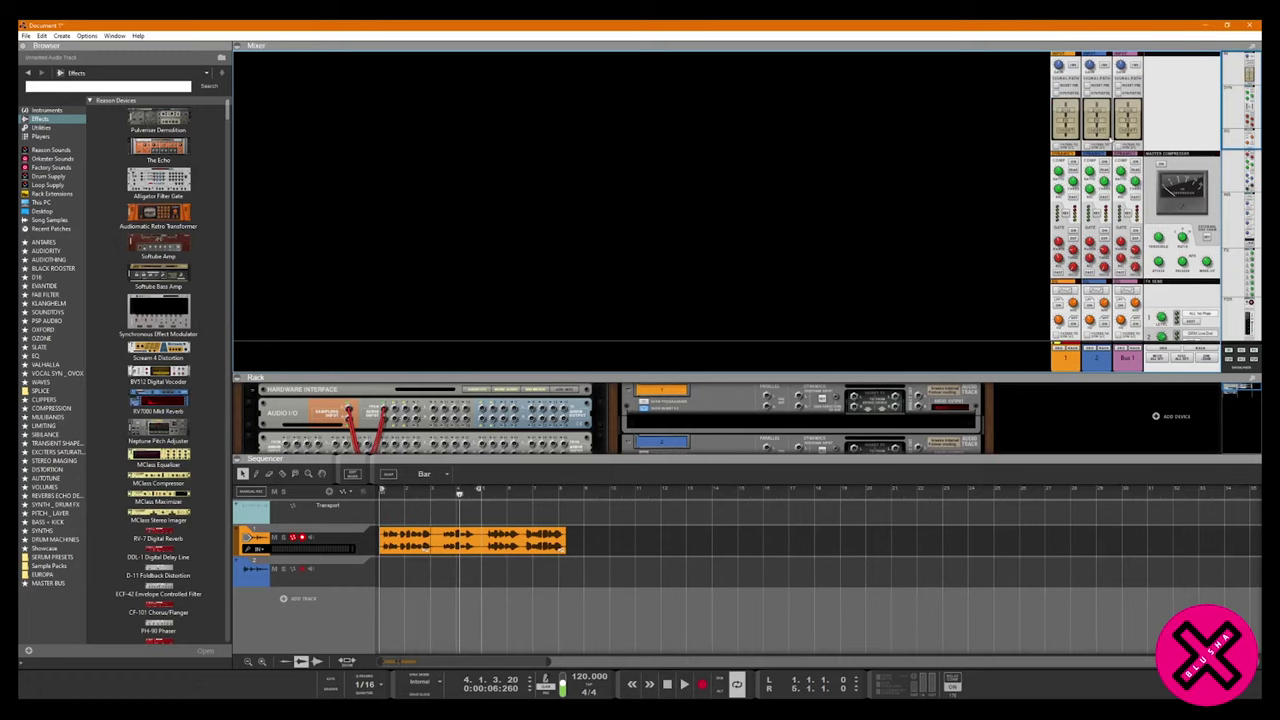
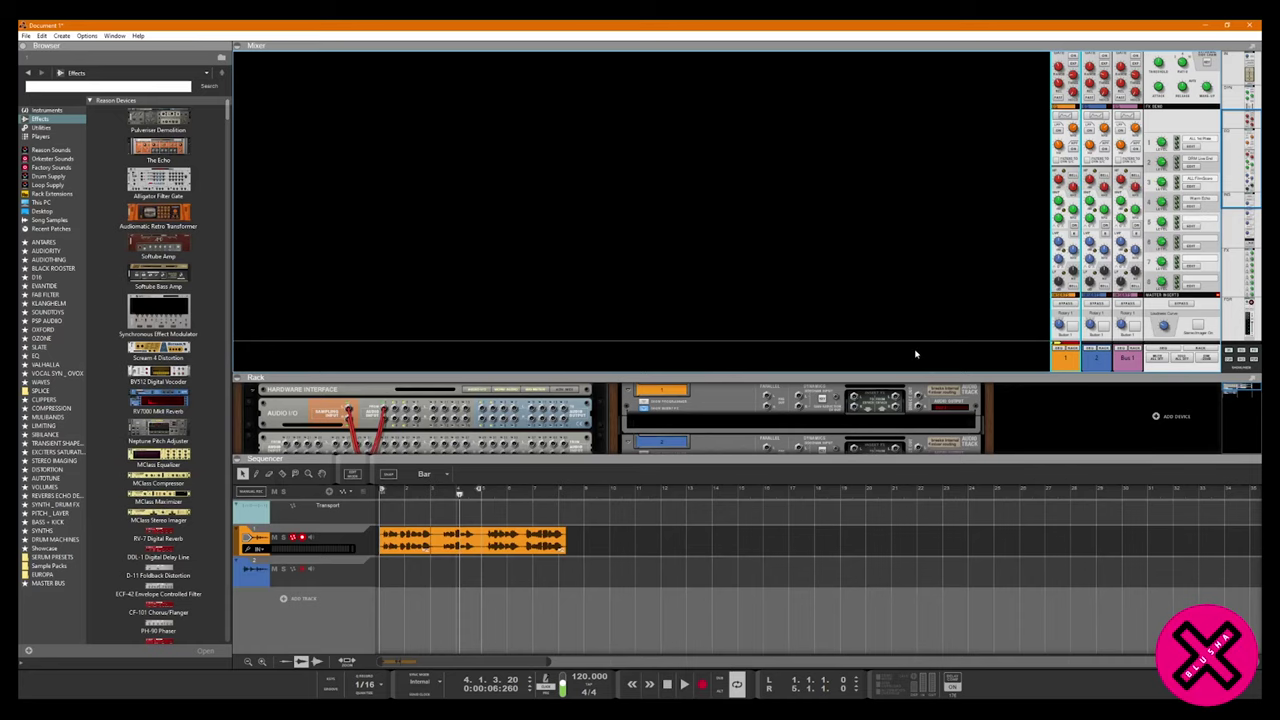
pyautogui.scroll(-2, 1120, 262)
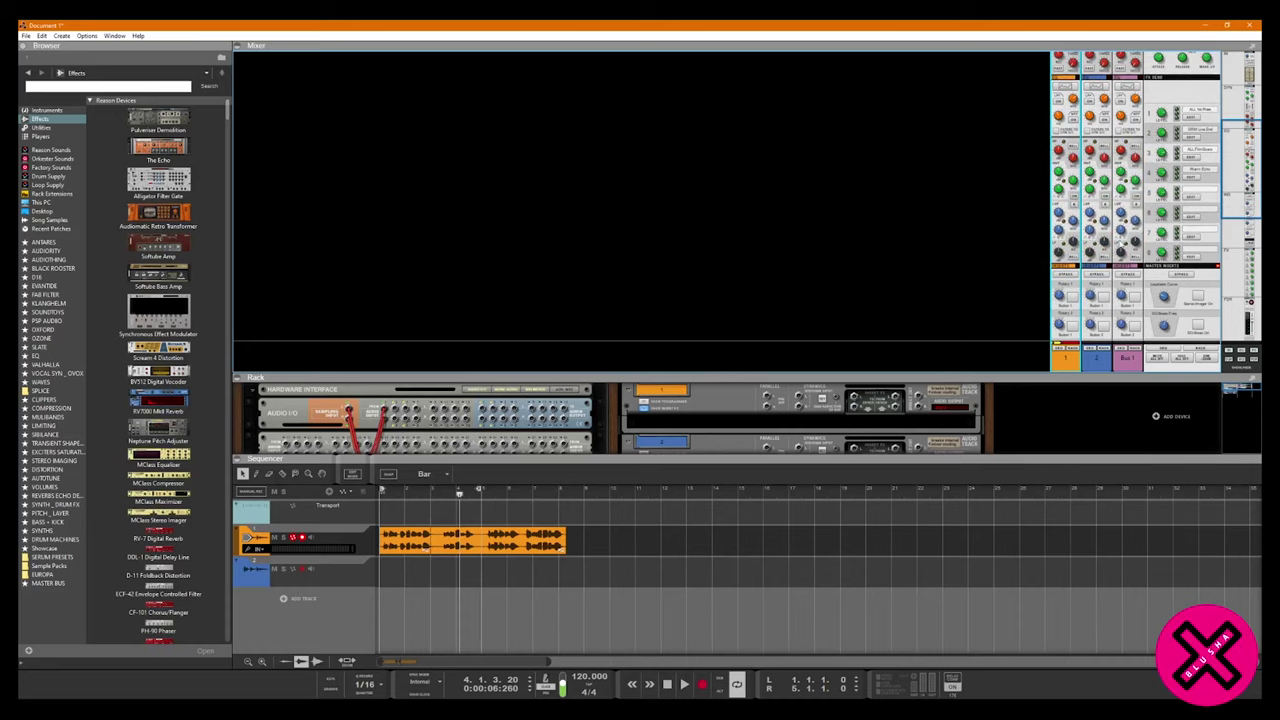
pyautogui.scroll(5, 1135, 196)
pyautogui.moveTo(1044, 379); pyautogui.dragTo(1044, 402)
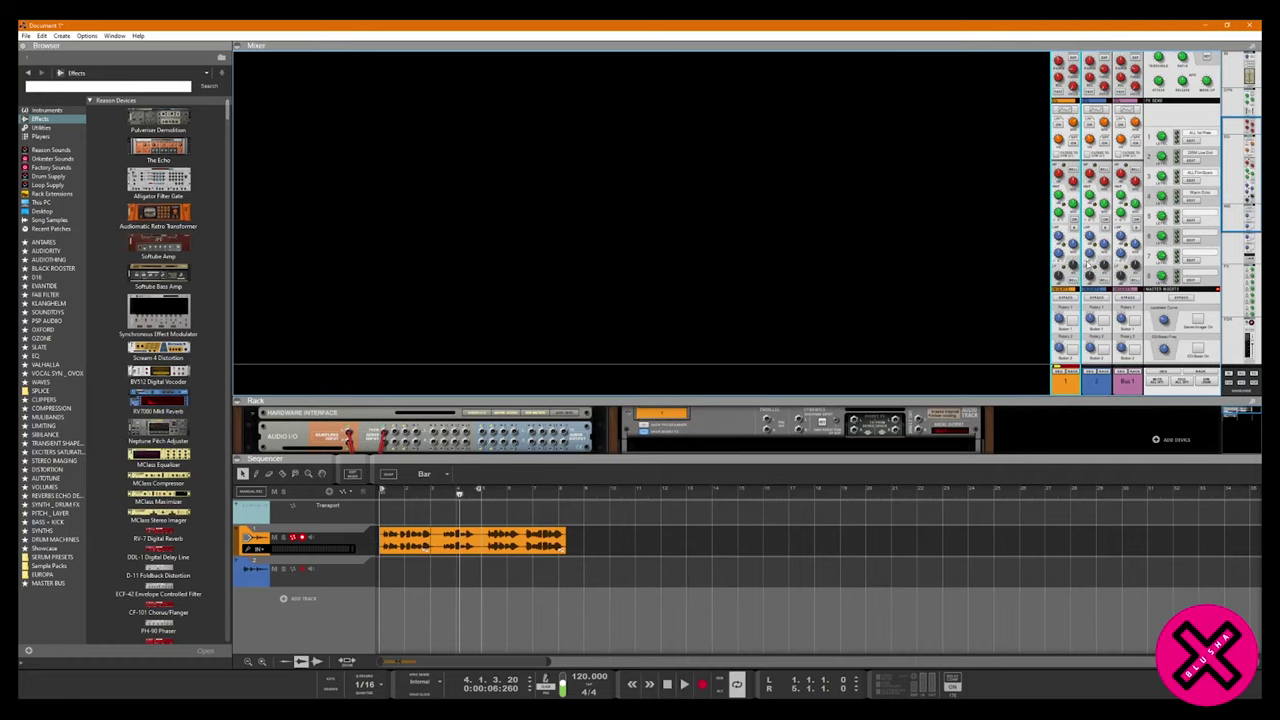
# Open the Spectrum EQ for channel 1, move its window clear of the channel strips, and switch the EQ on.
pyautogui.scroll(2, 1135, 190)
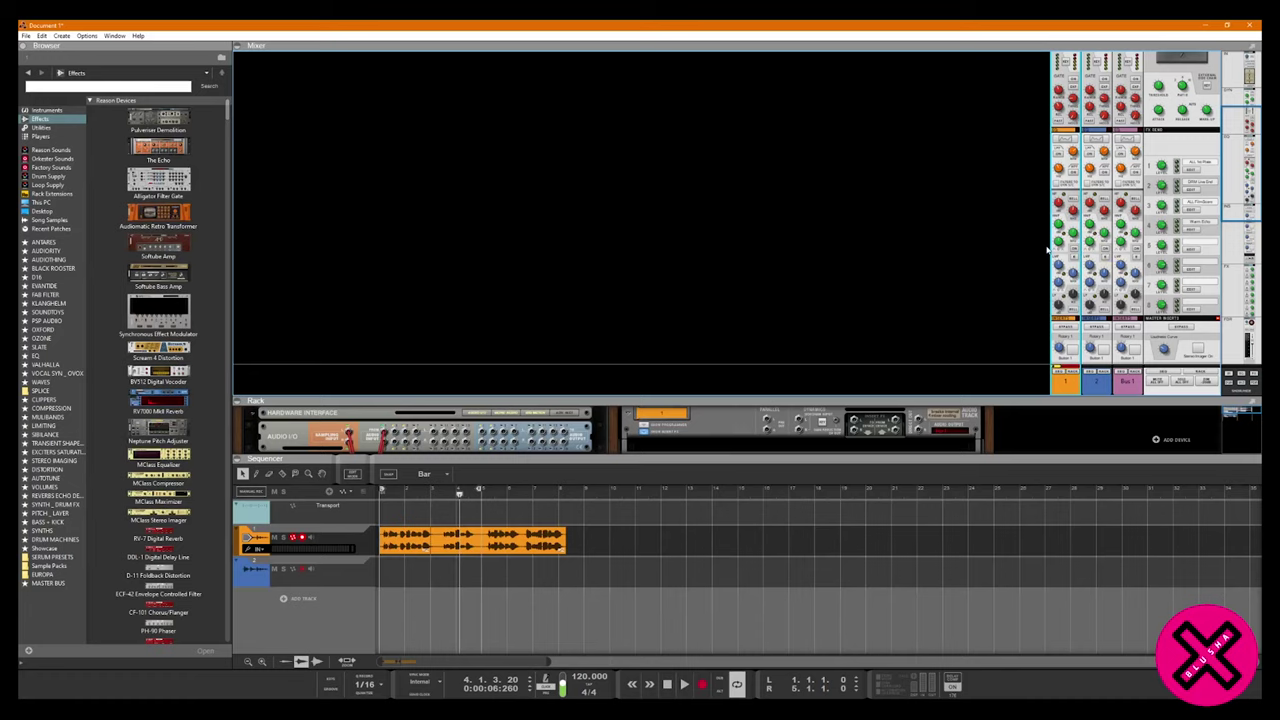
pyautogui.moveTo(1089, 266)
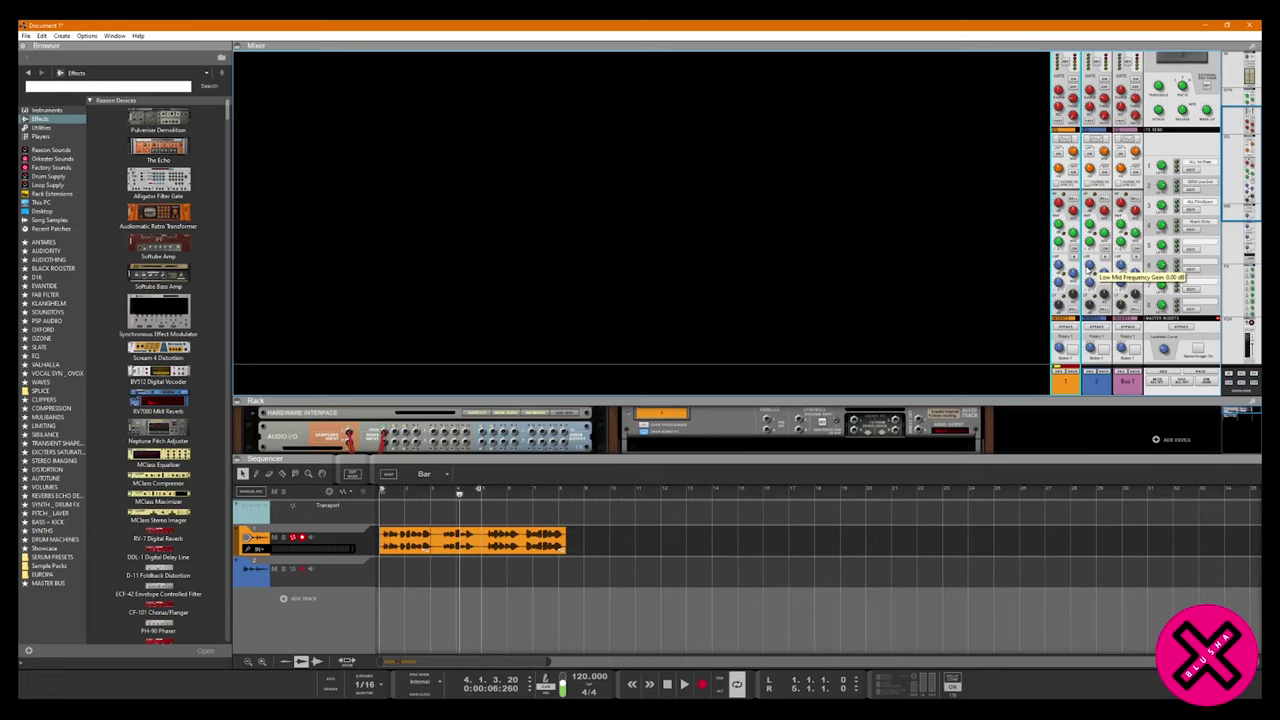
pyautogui.scroll(-2, 1089, 268)
pyautogui.press('F2')
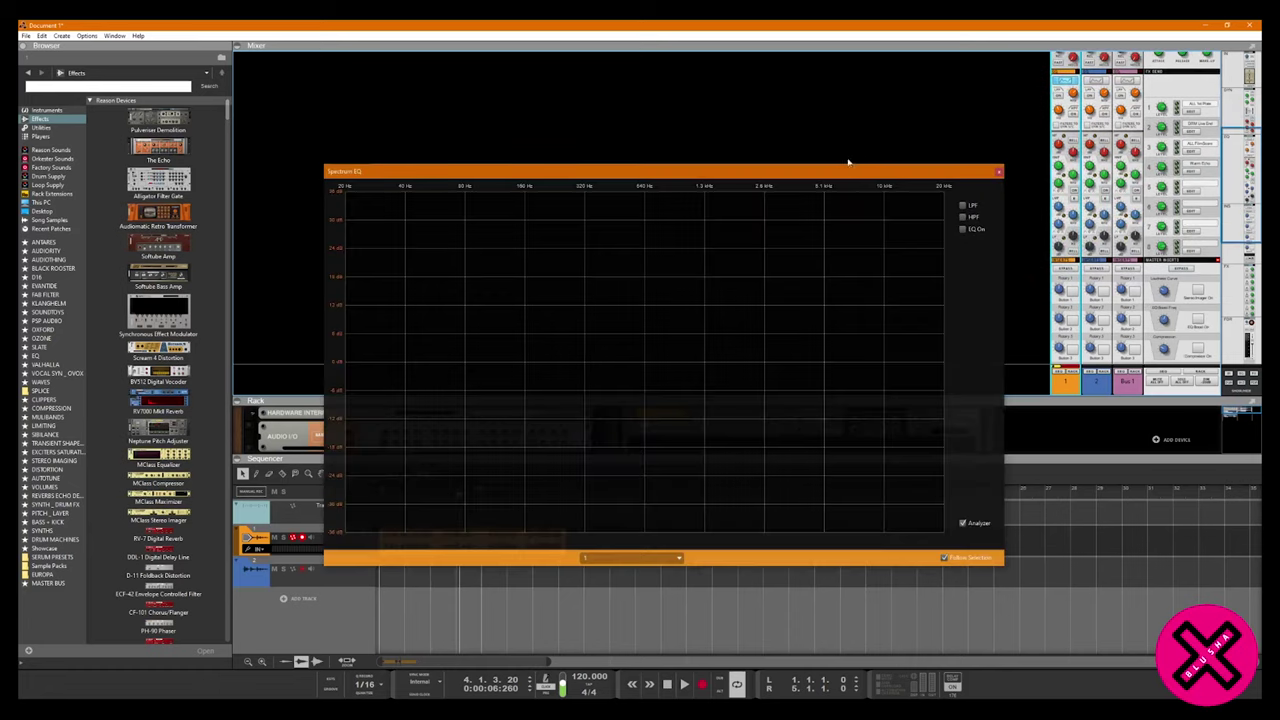
pyautogui.moveTo(847, 169); pyautogui.dragTo(776, 132)
pyautogui.scroll(3, 1070, 268)
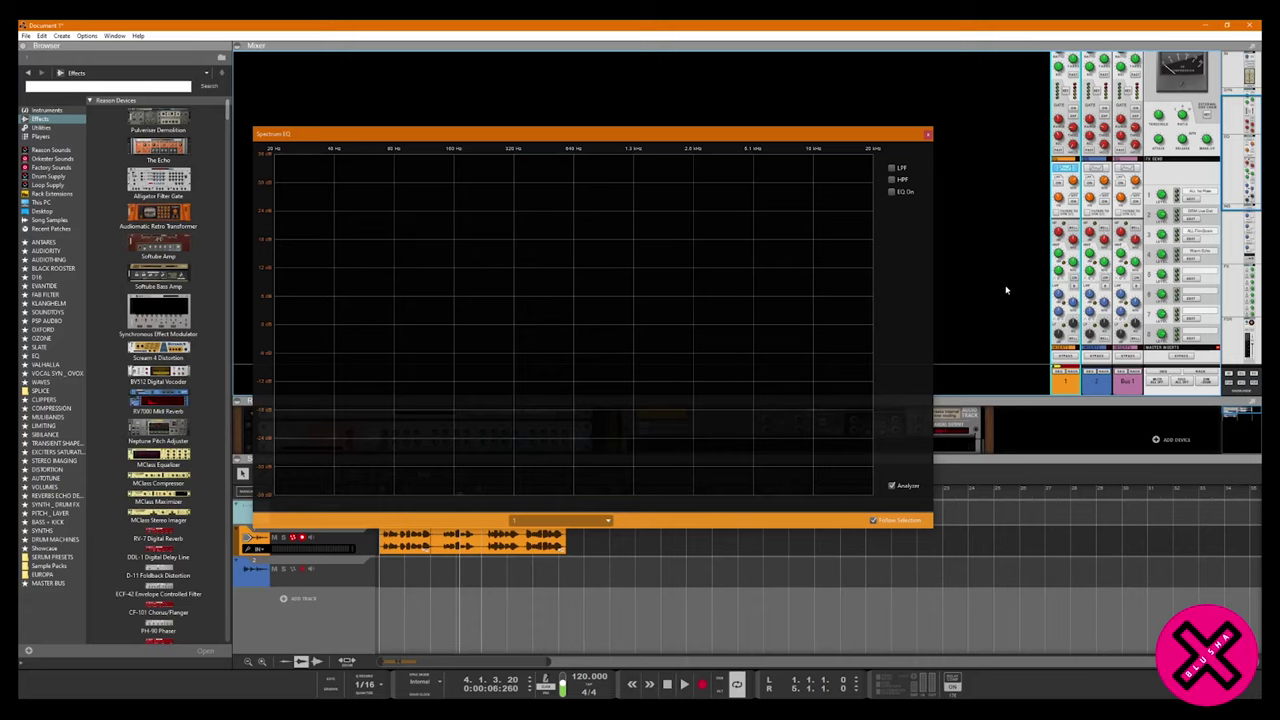
pyautogui.scroll(-3, 1156, 205)
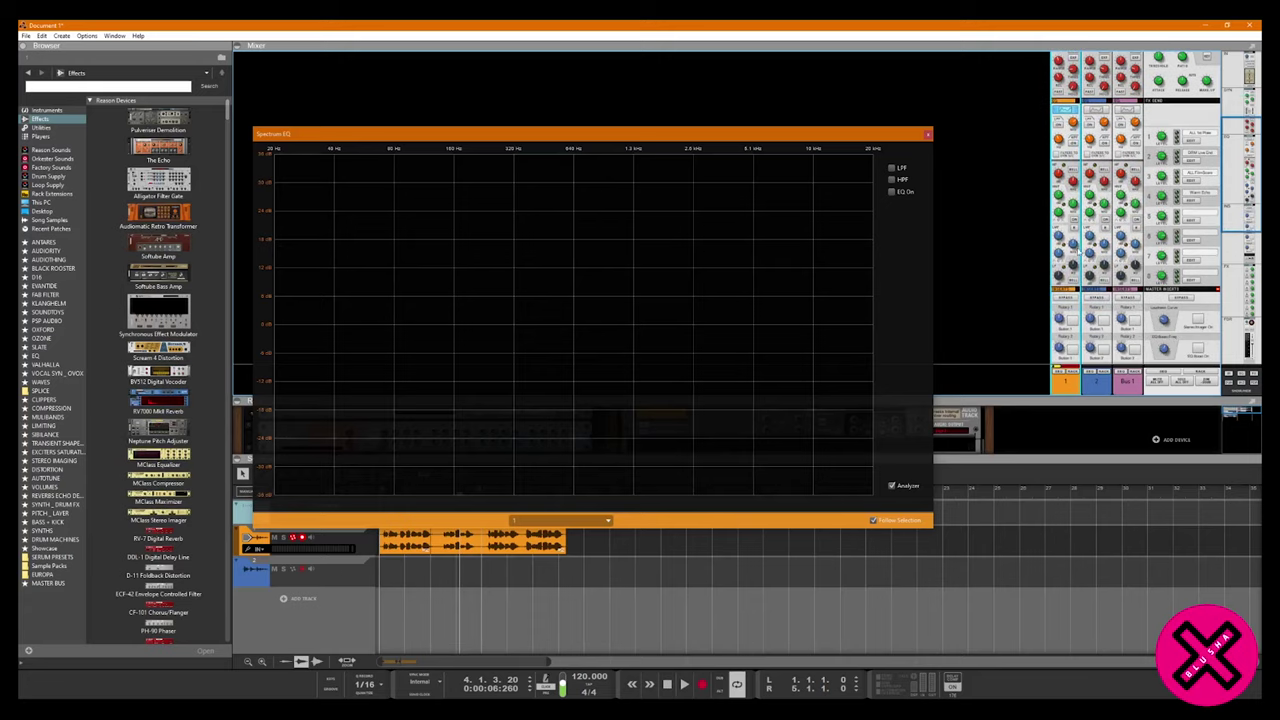
pyautogui.click(892, 192)
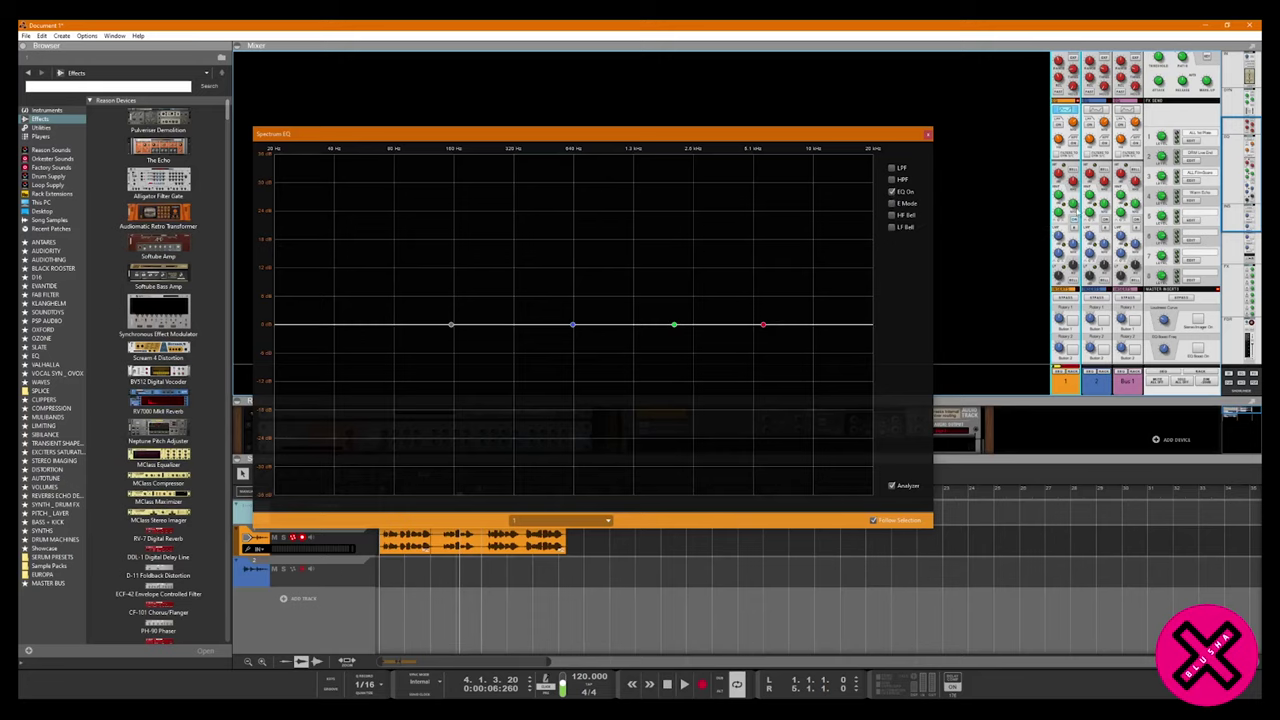
# Shape channel 1's EQ by boosting the high mids about 11 dB, cutting the low mids about 9 dB near 768 Hz, and cutting the lows slightly.
pyautogui.moveTo(1074, 184)
pyautogui.mouseDown()
pyautogui.moveTo(1059, 178)
pyautogui.moveTo(1072, 200)
pyautogui.mouseUp()
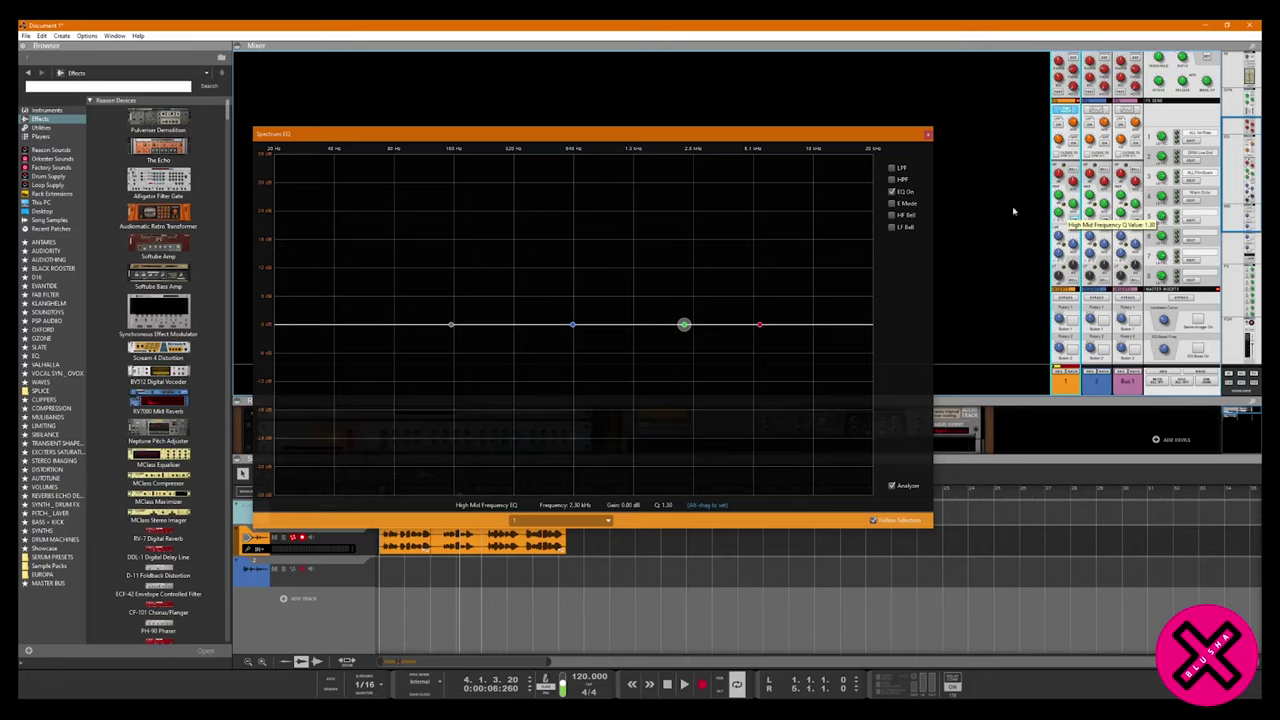
pyautogui.moveTo(683, 324); pyautogui.dragTo(666, 274)
pyautogui.moveTo(571, 326); pyautogui.dragTo(586, 351)
pyautogui.moveTo(449, 326); pyautogui.dragTo(422, 345)
pyautogui.moveTo(587, 353)
pyautogui.mouseDown()
pyautogui.moveTo(597, 363)
pyautogui.moveTo(591, 326)
pyautogui.moveTo(589, 368)
pyautogui.mouseUp()
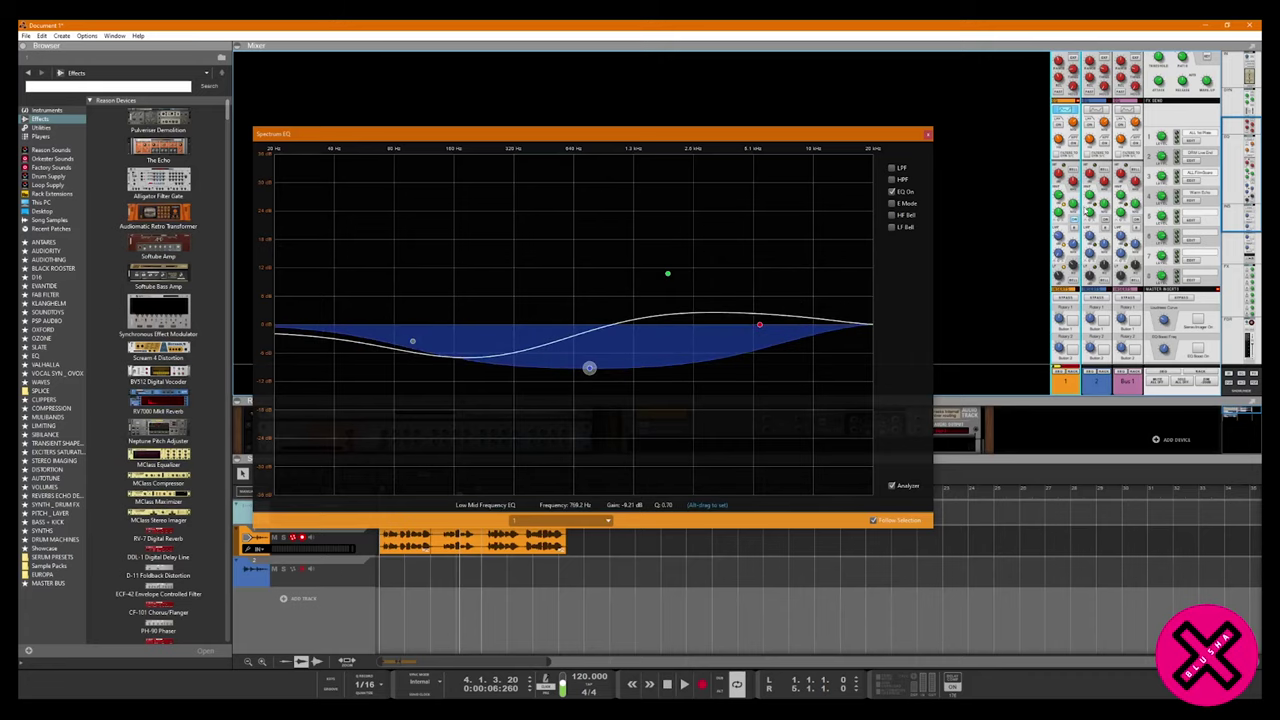
# Try channel 1's HF Bell, LF Bell, LPF and HPF options, switch them back off, and close the Spectrum EQ.
pyautogui.click(893, 216)
pyautogui.click(892, 228)
pyautogui.click(892, 228)
pyautogui.click(894, 216)
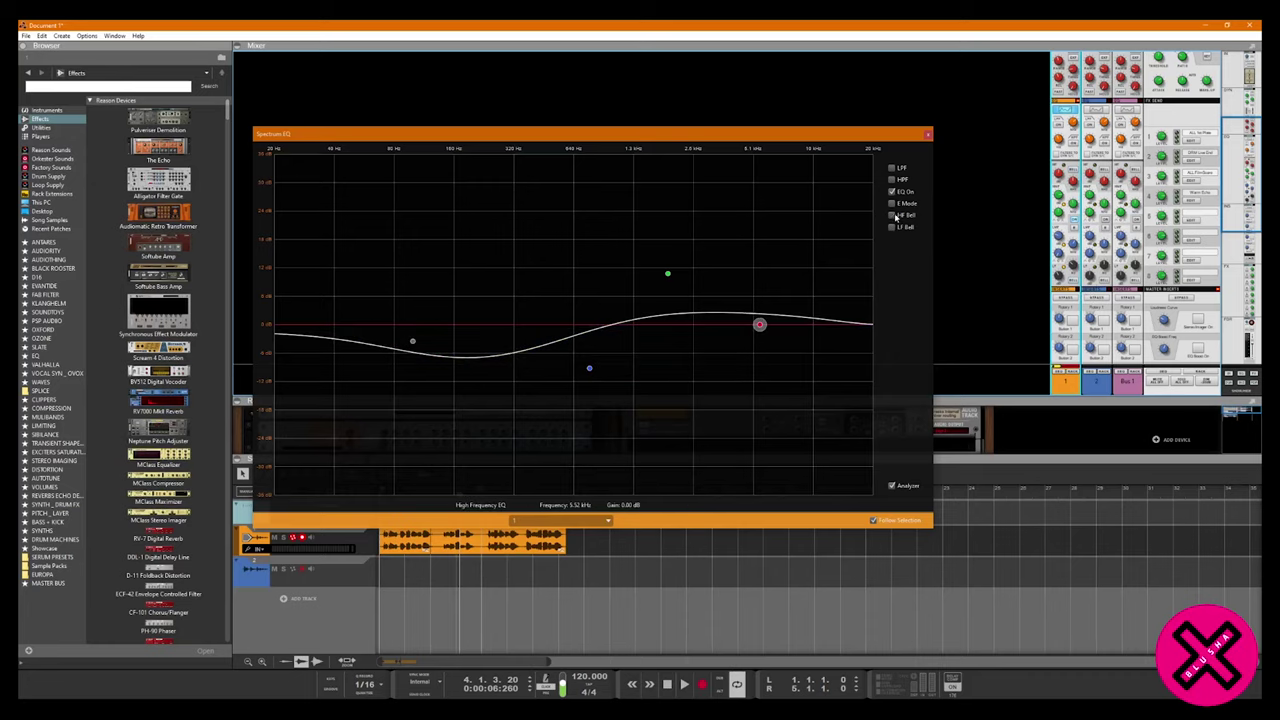
pyautogui.click(892, 167)
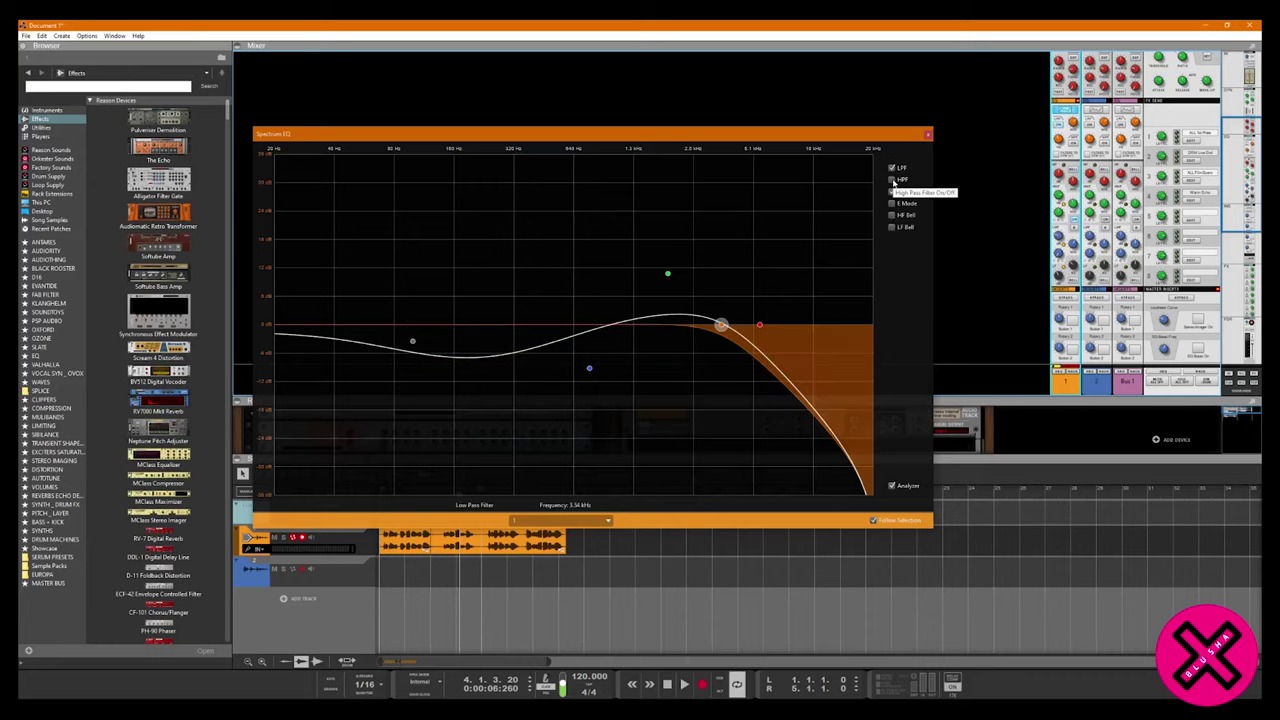
pyautogui.click(893, 179)
pyautogui.click(893, 179)
pyautogui.click(892, 168)
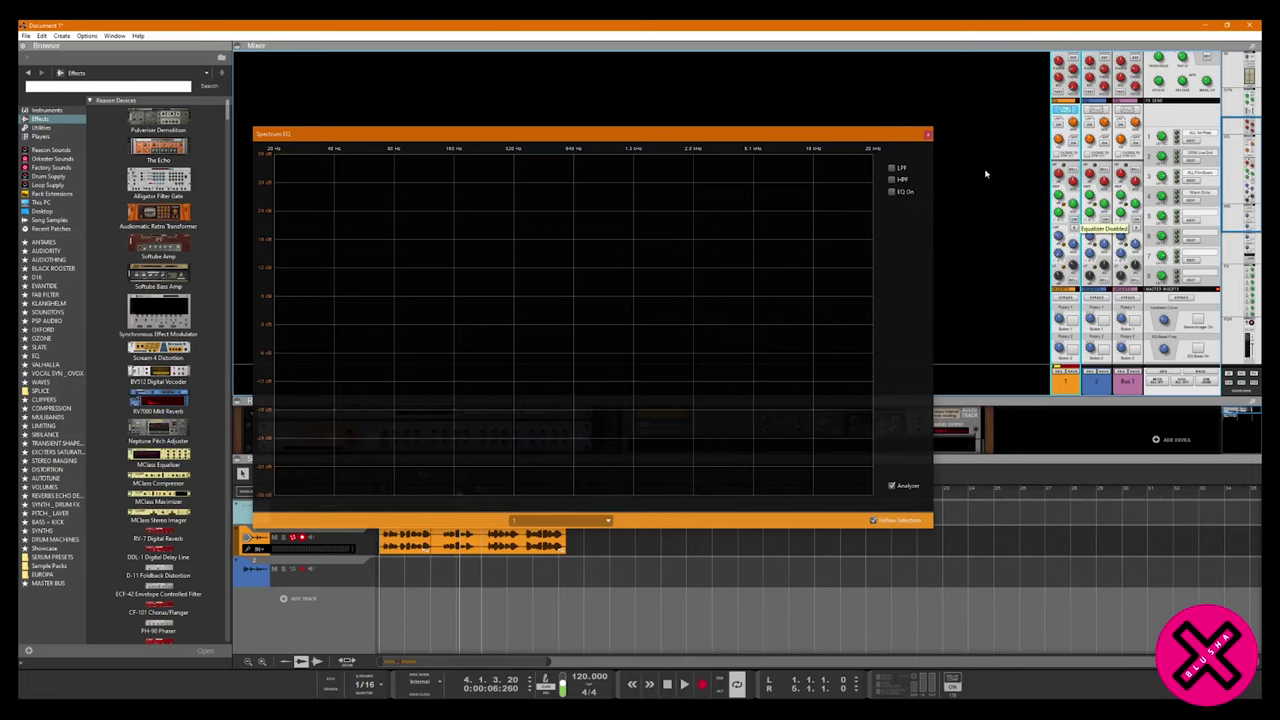
pyautogui.click(928, 133)
# Move all the audio clips from track 1 to the start of track 2, leaving track 1 empty.
pyautogui.click(1095, 390)
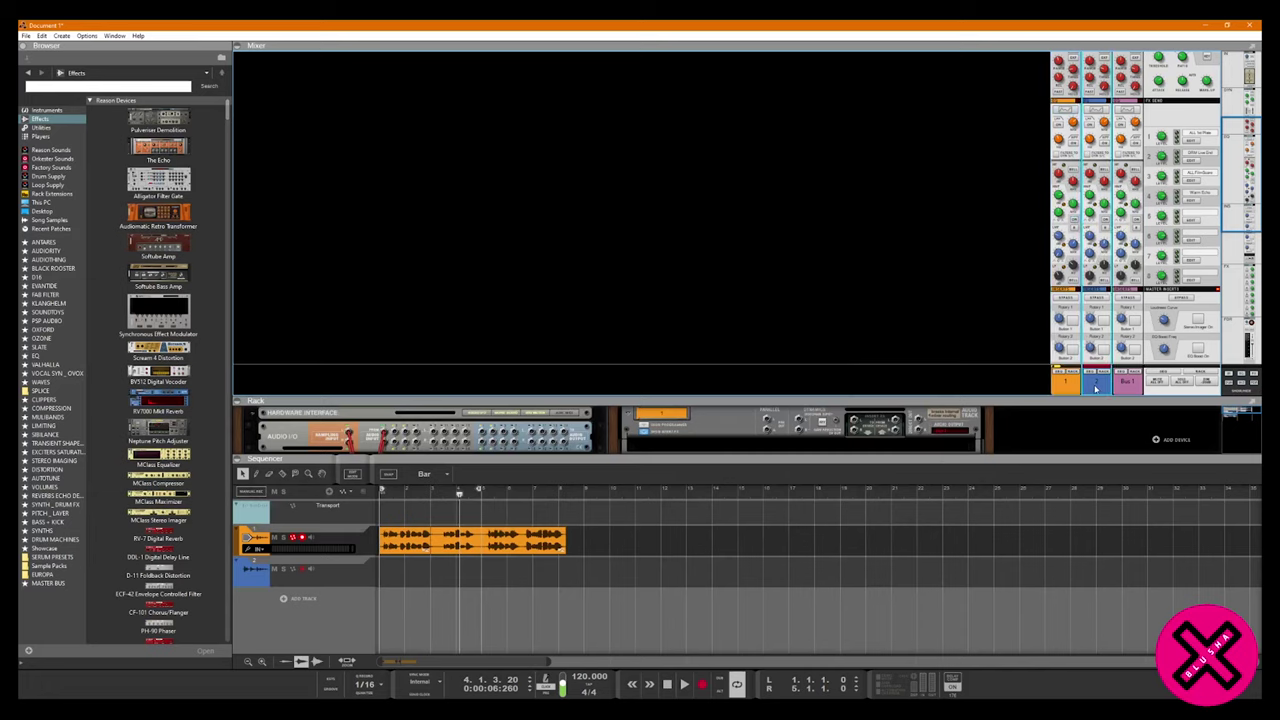
pyautogui.click(381, 493)
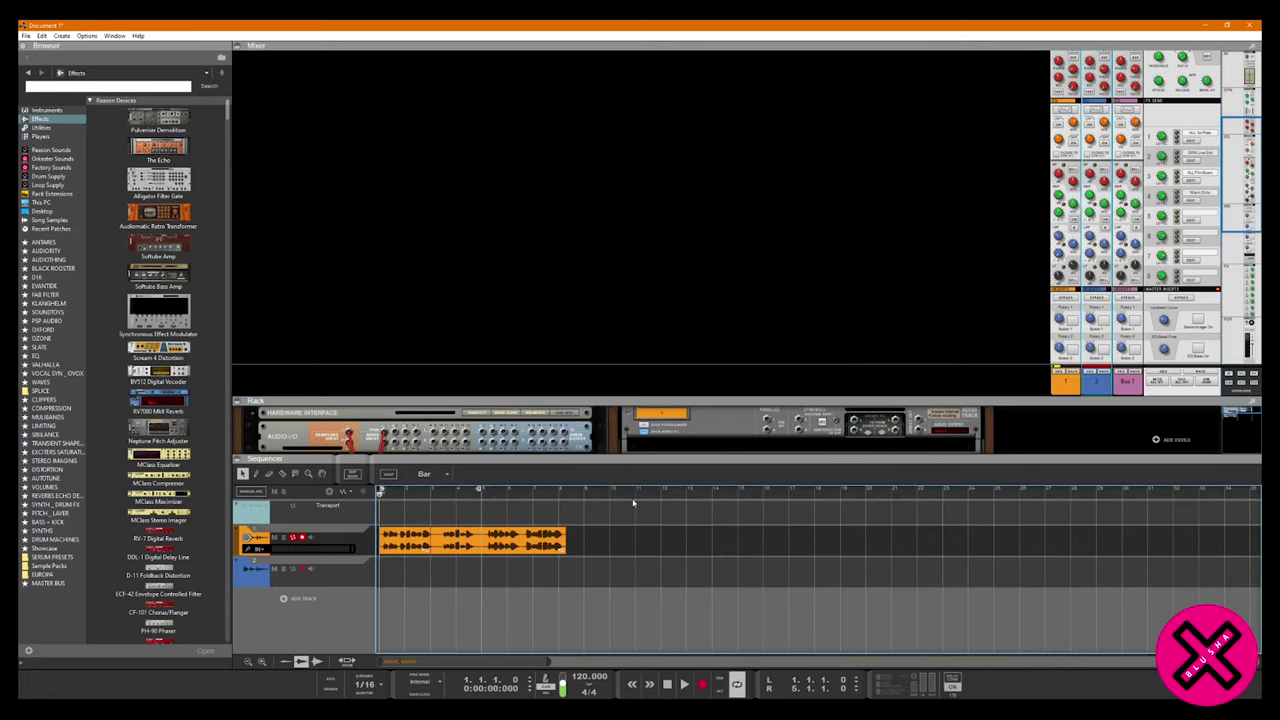
pyautogui.press('space')
pyautogui.press('space')
pyautogui.moveTo(586, 530); pyautogui.dragTo(300, 553)
pyautogui.hotkey('ctrl', 'c')
pyautogui.hotkey('ctrl', 'v')
pyautogui.moveTo(730, 548); pyautogui.dragTo(310, 582)
pyautogui.moveTo(617, 526); pyautogui.dragTo(225, 538)
pyautogui.press('Delete')
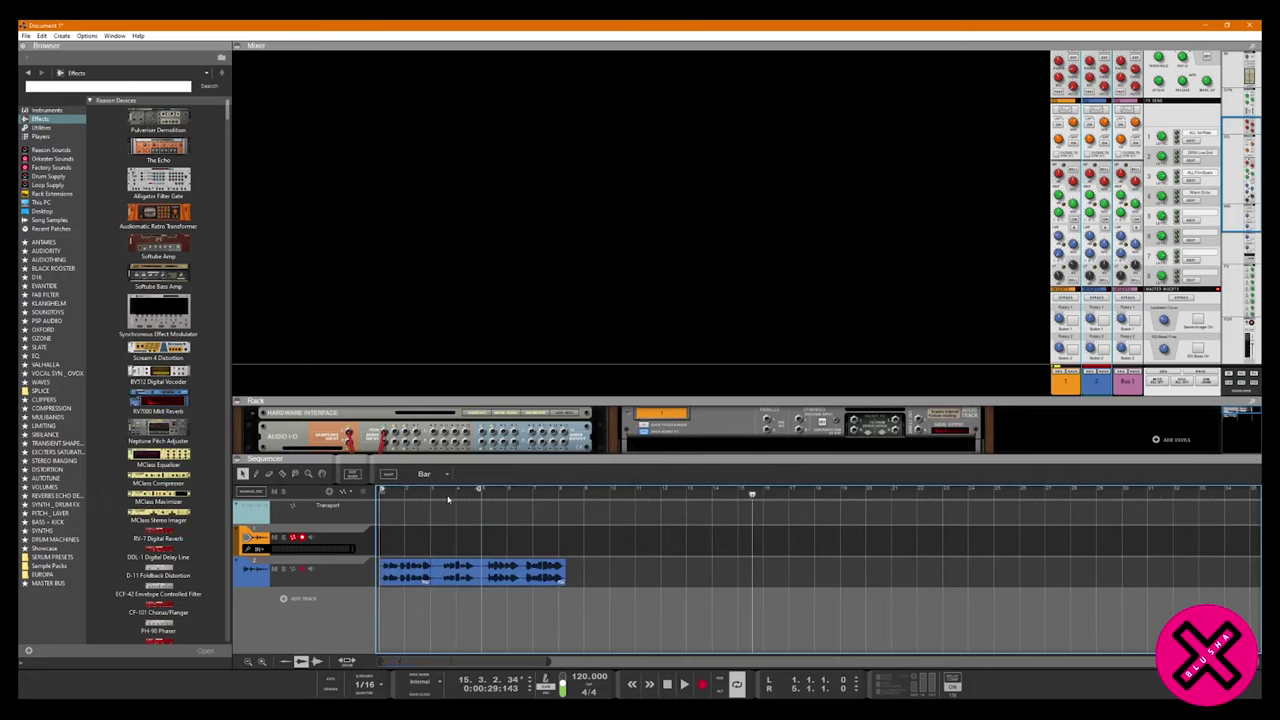
# Join the audio clips on track 2.
pyautogui.click(405, 574)
pyautogui.rightClick(405, 574)
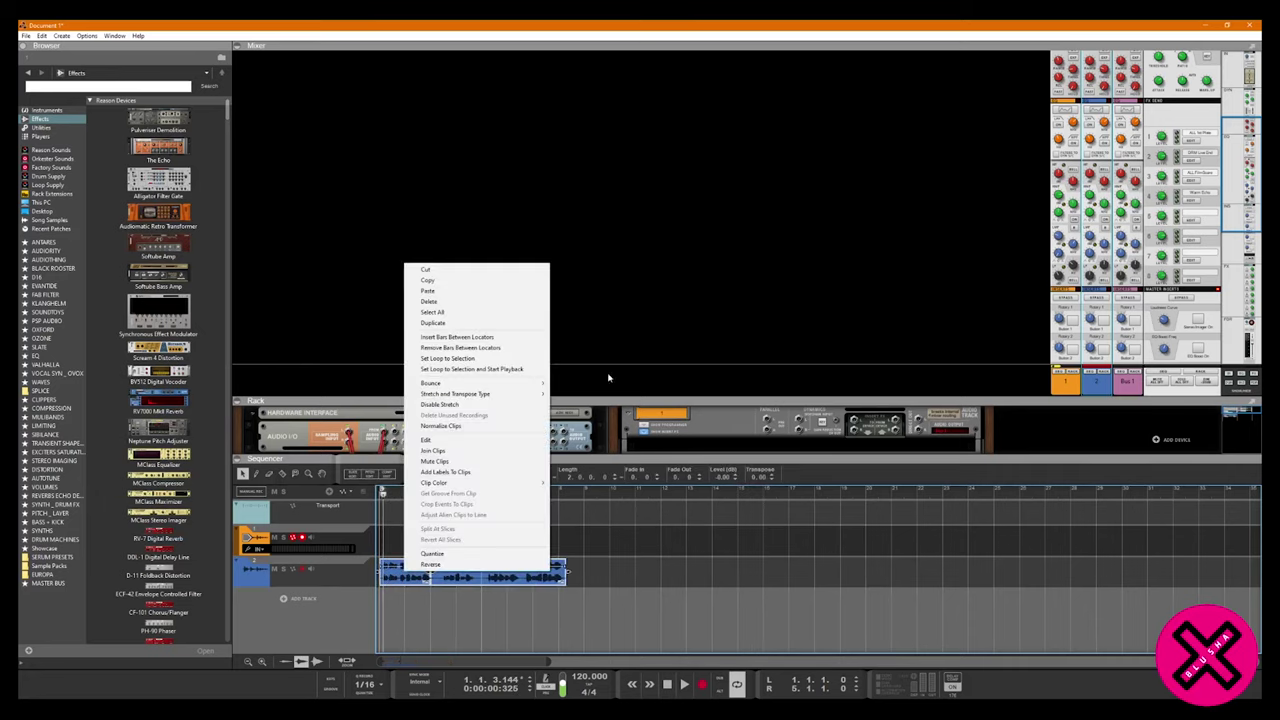
pyautogui.click(485, 450)
# Extend the loop's right locator to about the end of bar 7, play from the start, and select track 2.
pyautogui.moveTo(481, 490); pyautogui.dragTo(556, 490)
pyautogui.hotkey('shift', 'Return')
pyautogui.press('space')
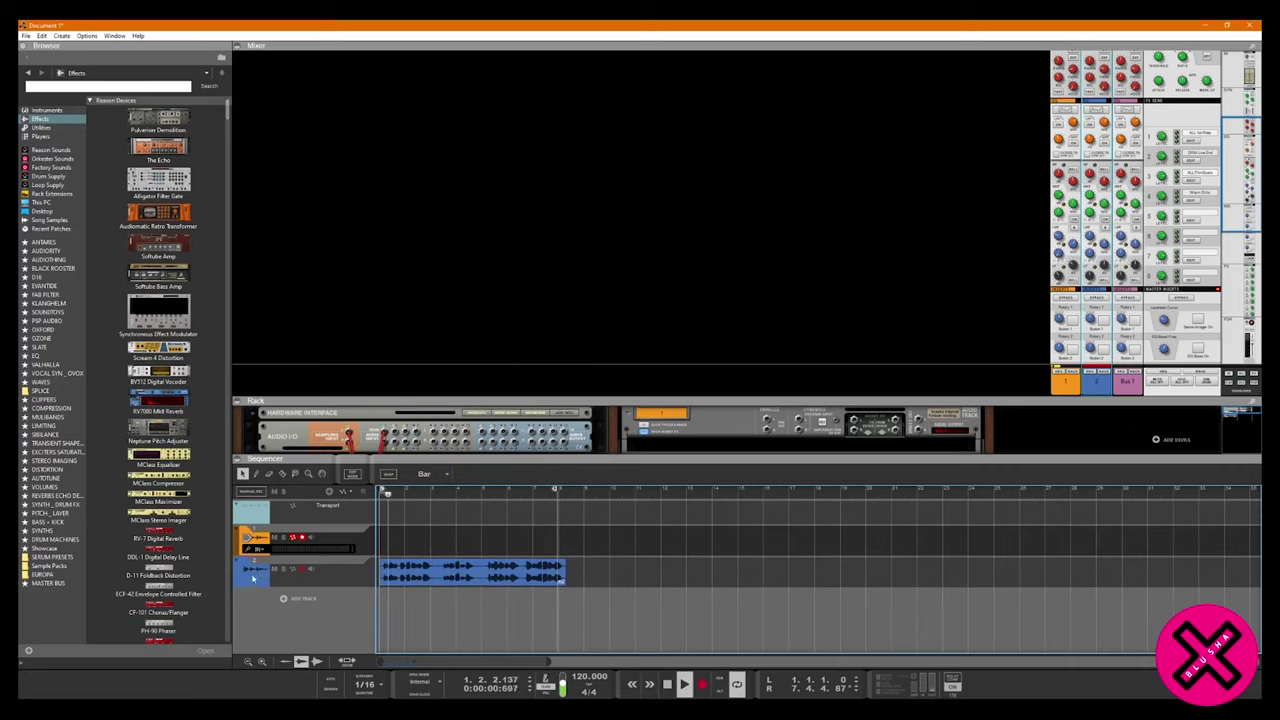
pyautogui.click(256, 569)
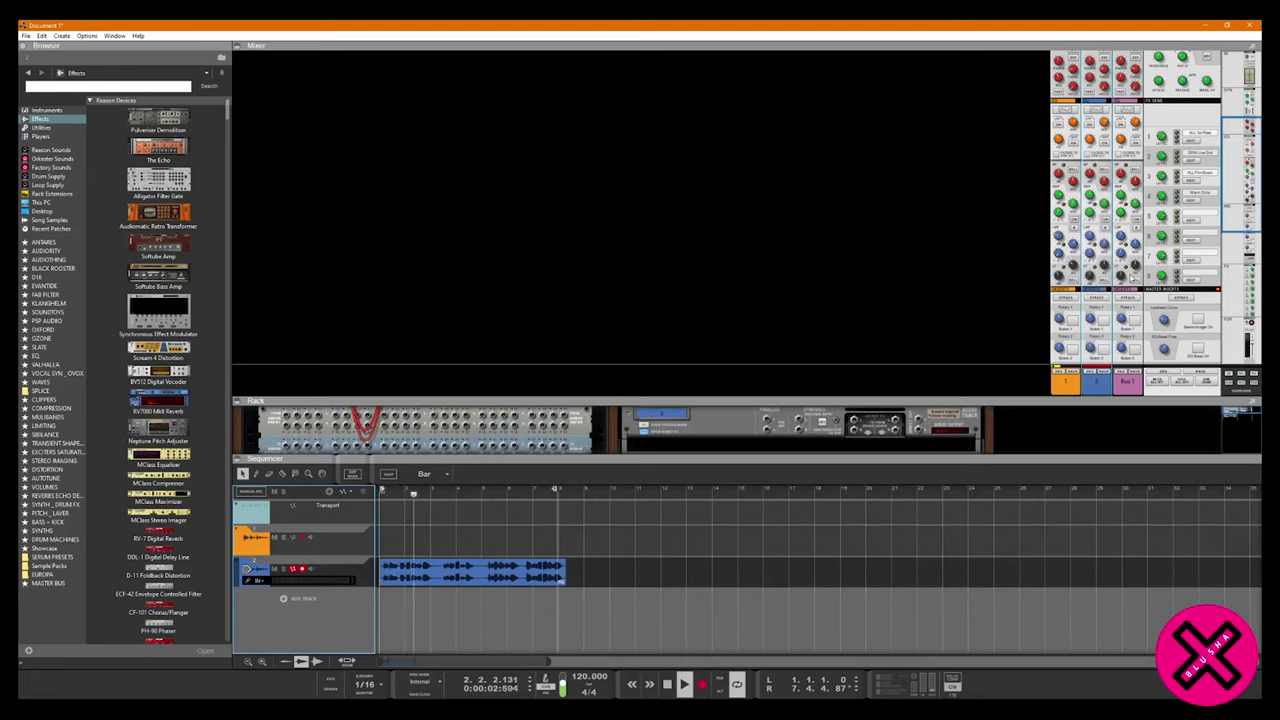
pyautogui.scroll(-5, 1031, 280)
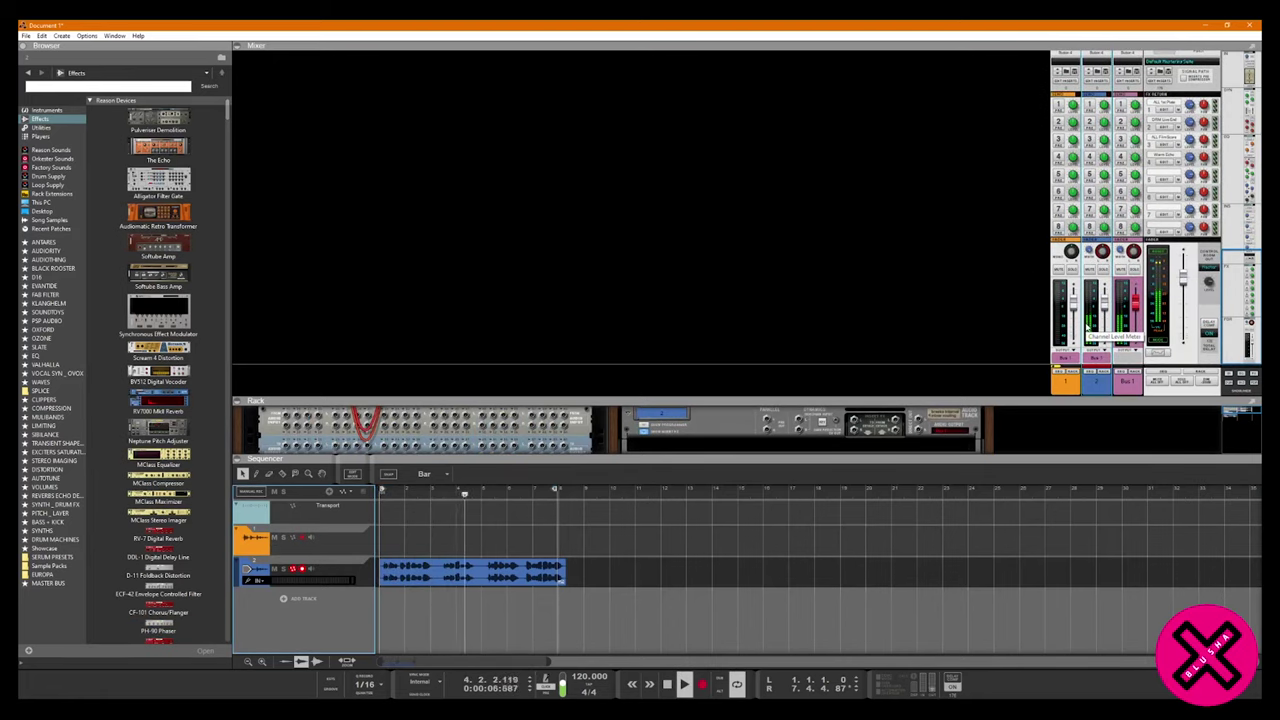
# Open the Spectrum EQ for channel 2 during playback and extend the loop's right locator to about the end of the clip.
pyautogui.press('F2')
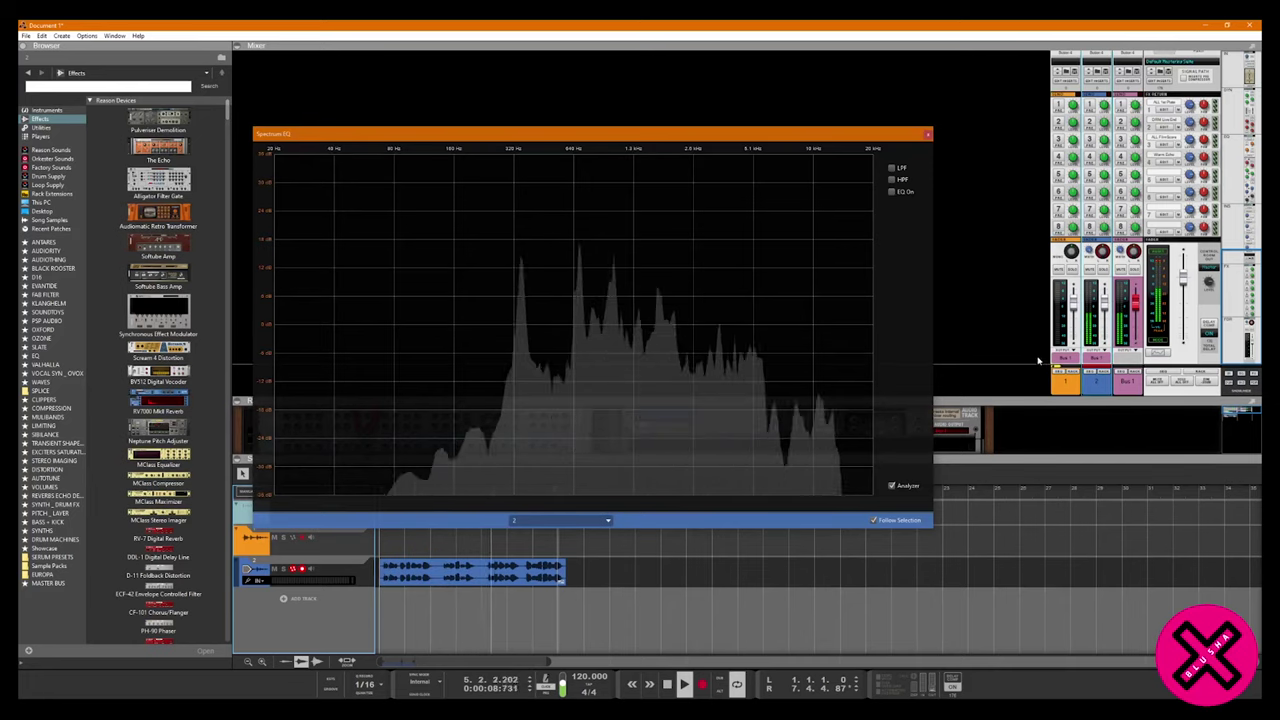
pyautogui.moveTo(694, 135); pyautogui.dragTo(724, 86)
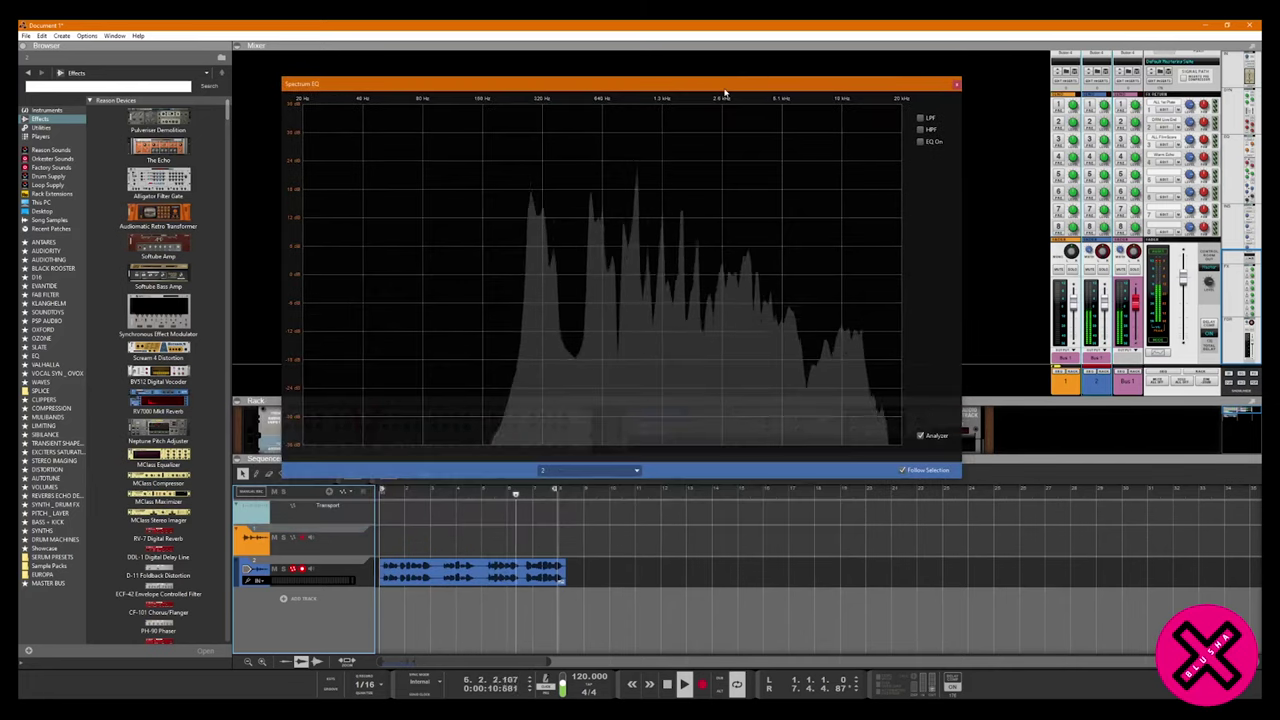
pyautogui.moveTo(555, 490); pyautogui.dragTo(565, 491)
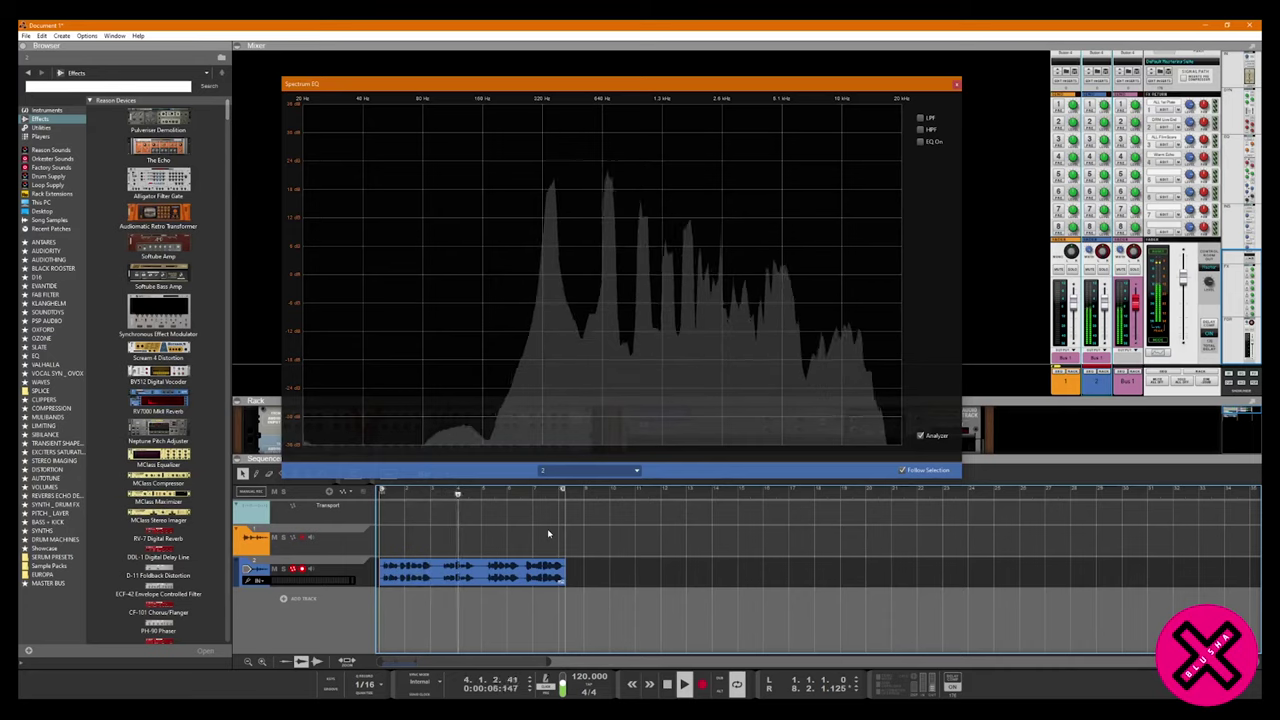
# Switch on channel 2's EQ and high-pass filter, and set the filter's cutoff to about 76 Hz.
pyautogui.moveTo(664, 93); pyautogui.dragTo(715, 128)
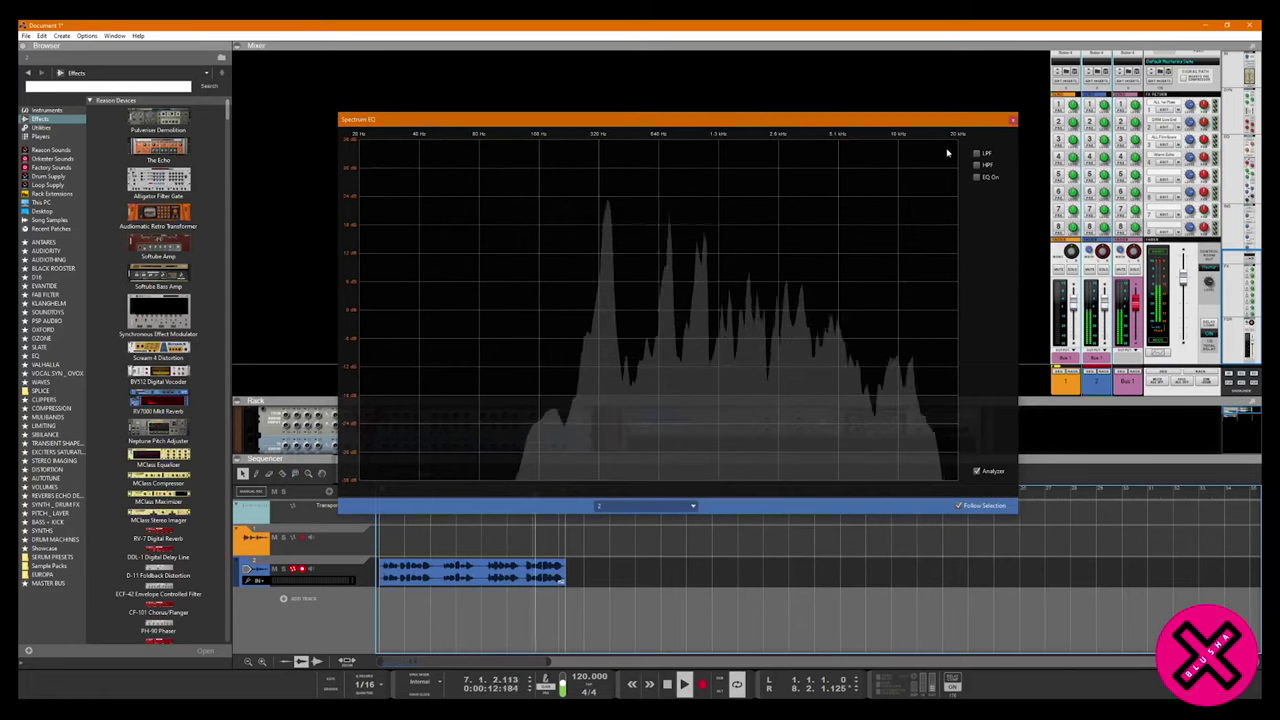
pyautogui.click(977, 177)
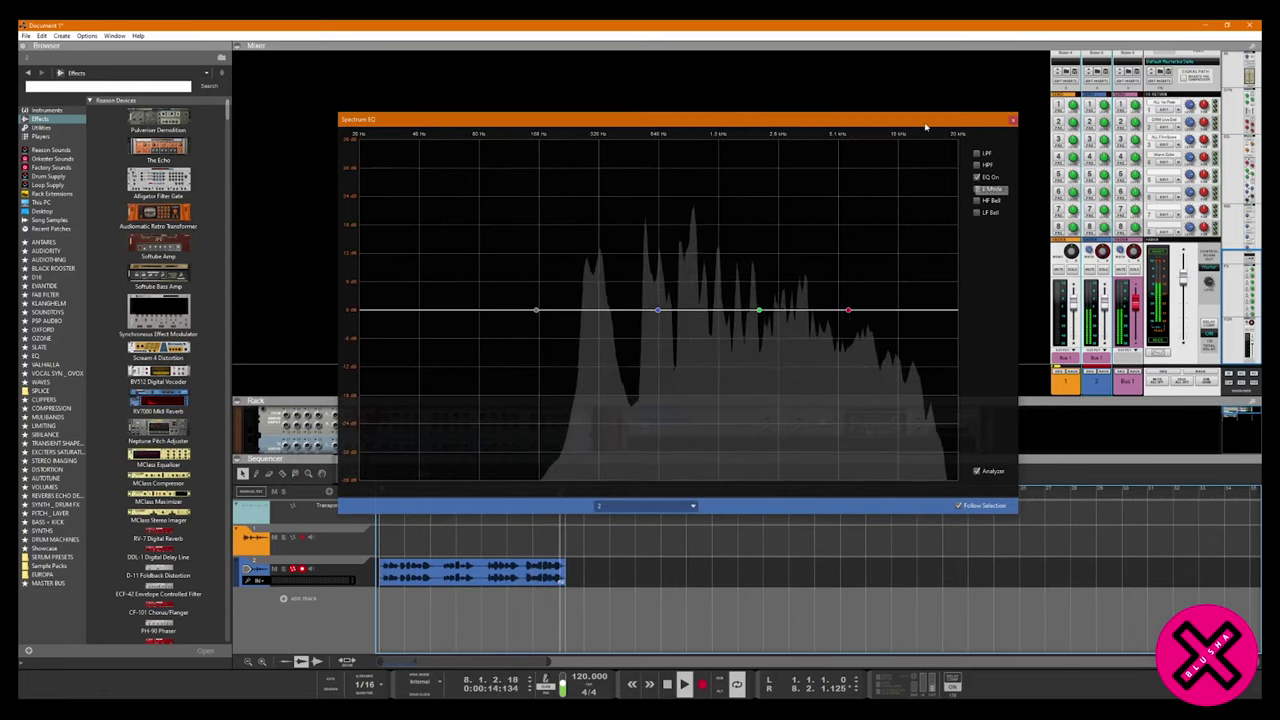
pyautogui.moveTo(926, 122); pyautogui.dragTo(744, 99)
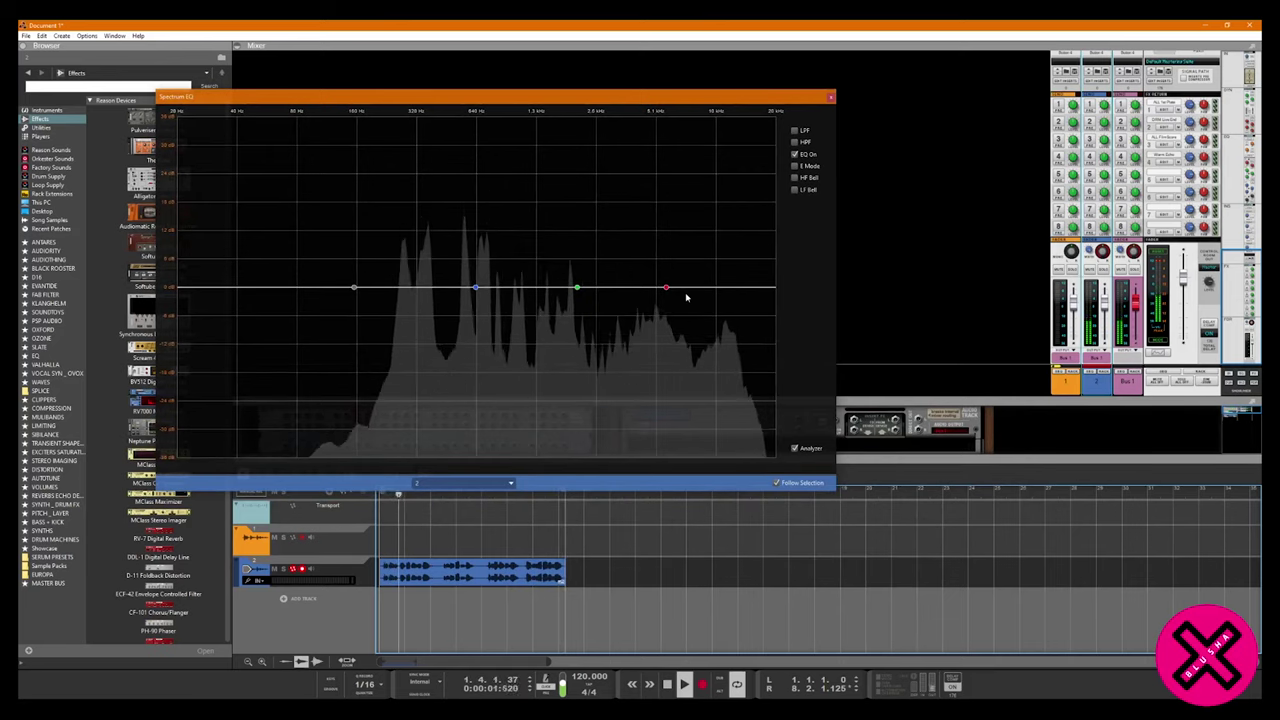
pyautogui.click(795, 142)
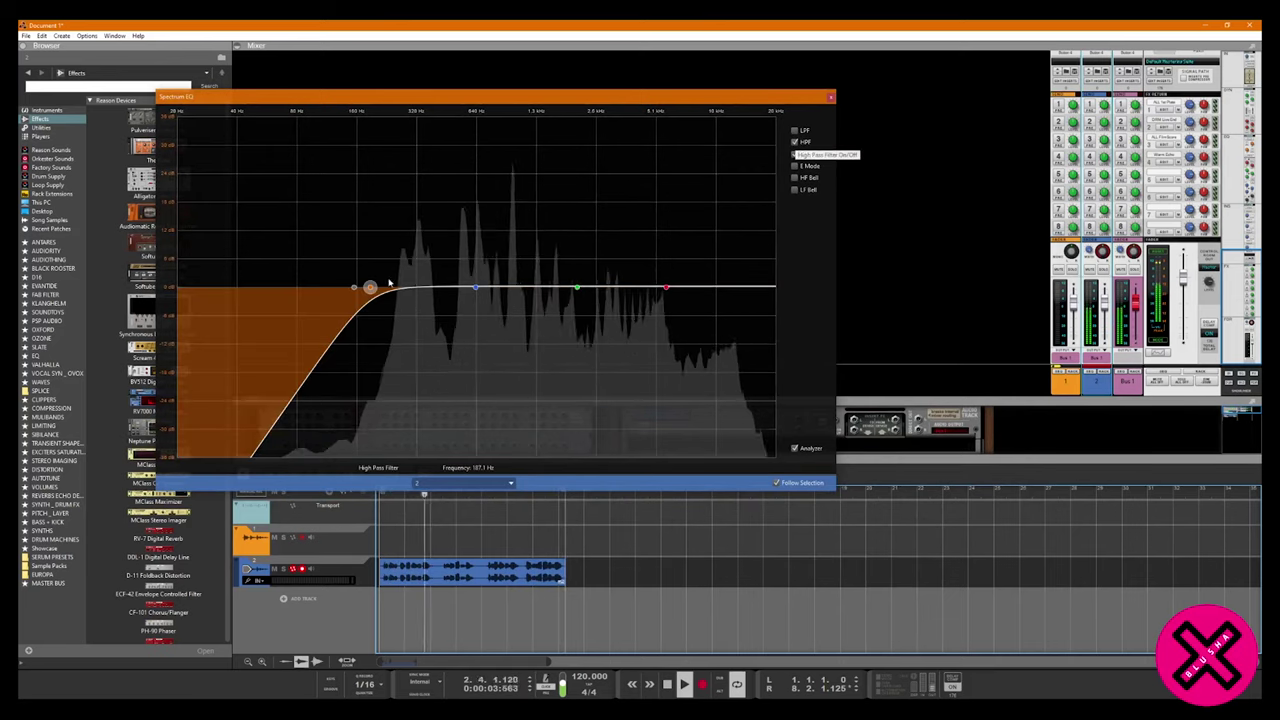
pyautogui.moveTo(370, 288); pyautogui.dragTo(296, 288)
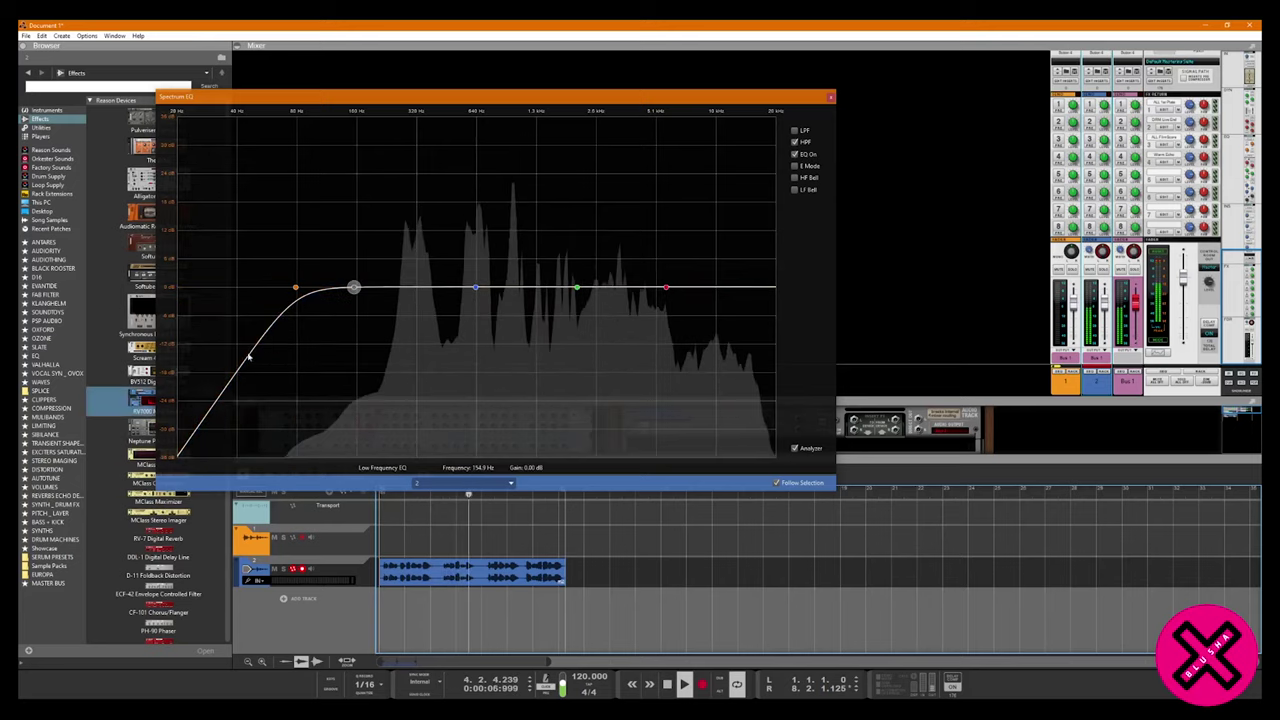
pyautogui.click(296, 288)
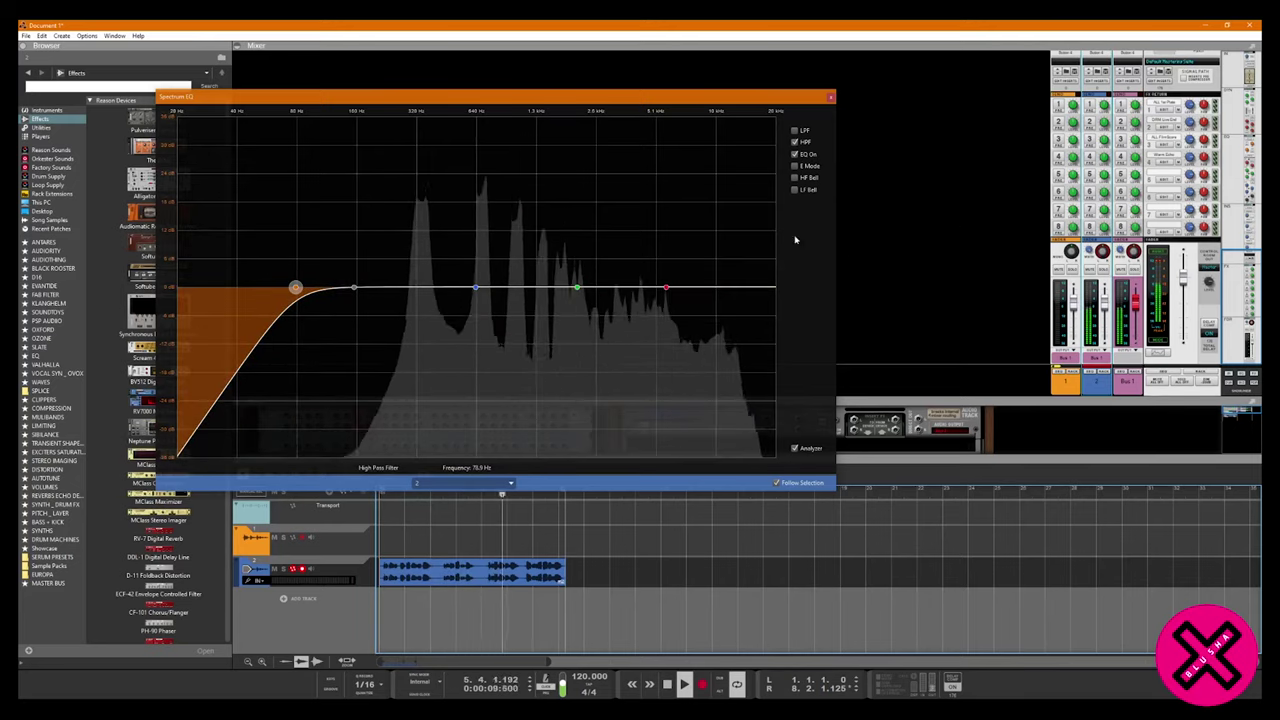
pyautogui.moveTo(296, 288)
pyautogui.mouseDown()
pyautogui.moveTo(354, 288)
pyautogui.moveTo(291, 288)
pyautogui.mouseUp()
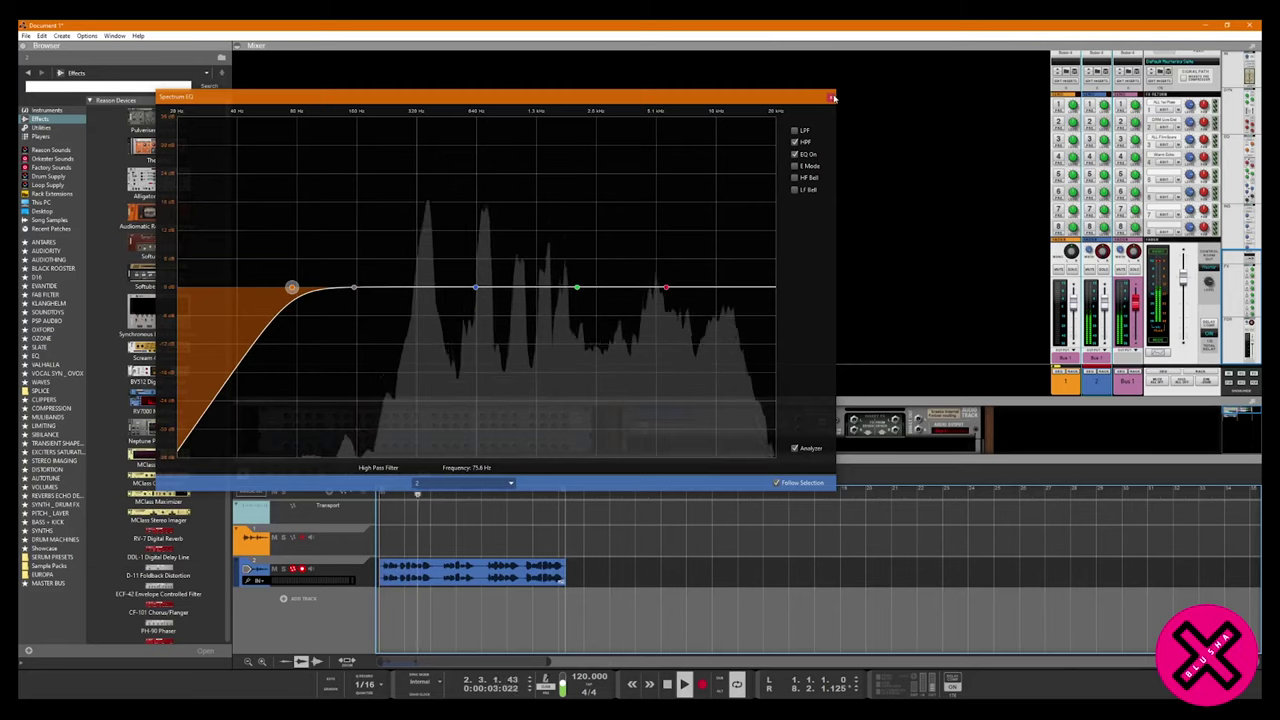
# Compare channel 2 with the high-pass filter off and on, then close the Spectrum EQ and stop playback.
pyautogui.click(795, 142)
pyautogui.click(795, 142)
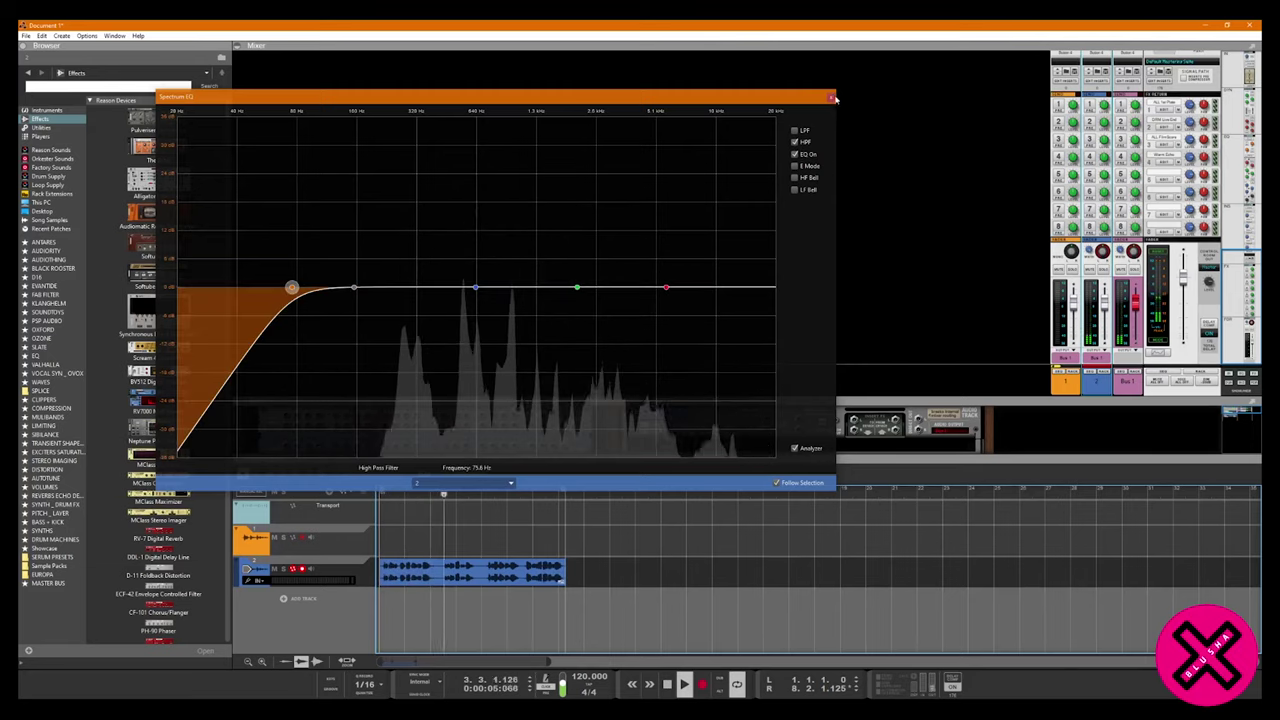
pyautogui.click(830, 96)
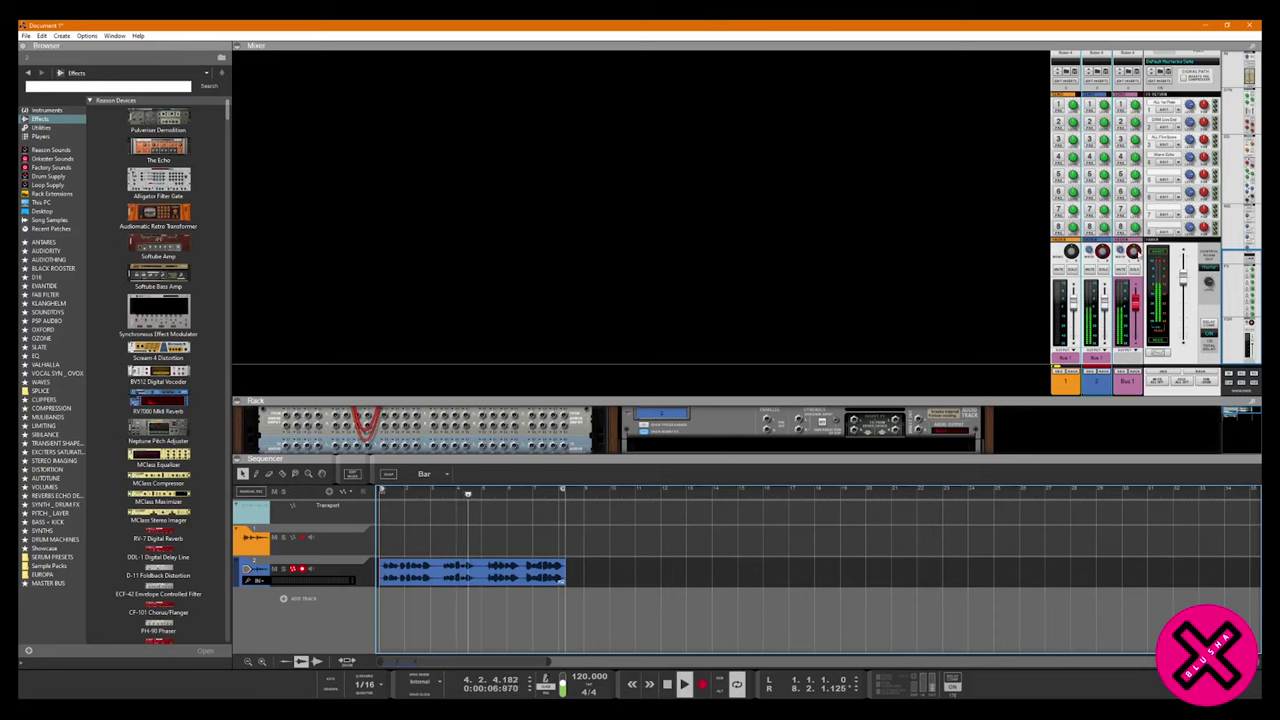
pyautogui.scroll(3, 1118, 266)
pyautogui.press('space')
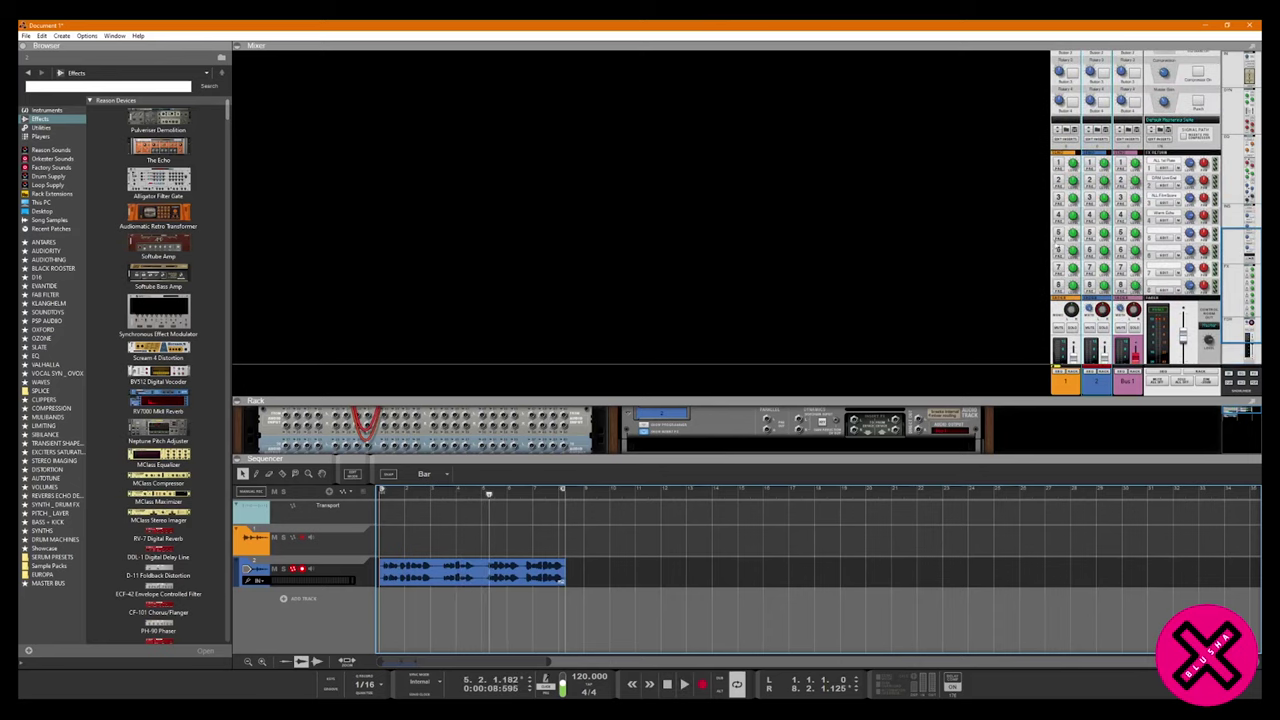
# Reopen and close channel 2's Spectrum EQ, and examine the EQ and insert controls on the channel strips.
pyautogui.scroll(5, 1143, 313)
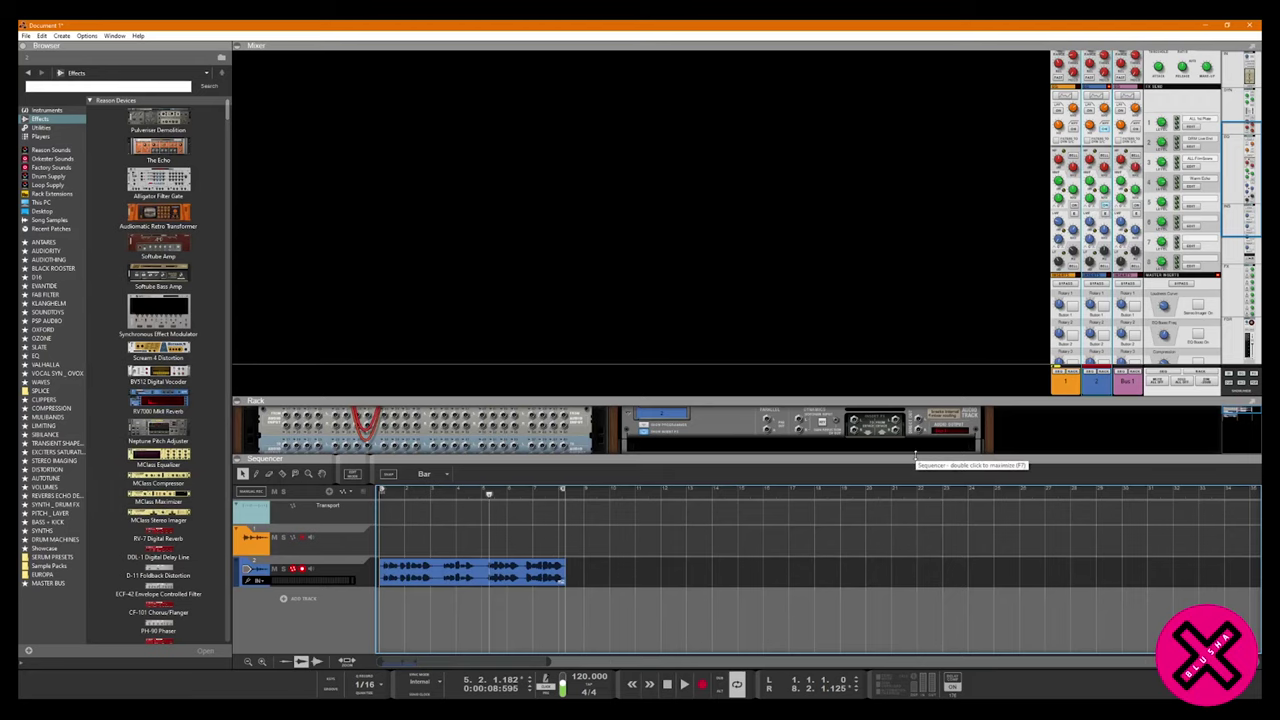
pyautogui.press('F2')
pyautogui.click(827, 97)
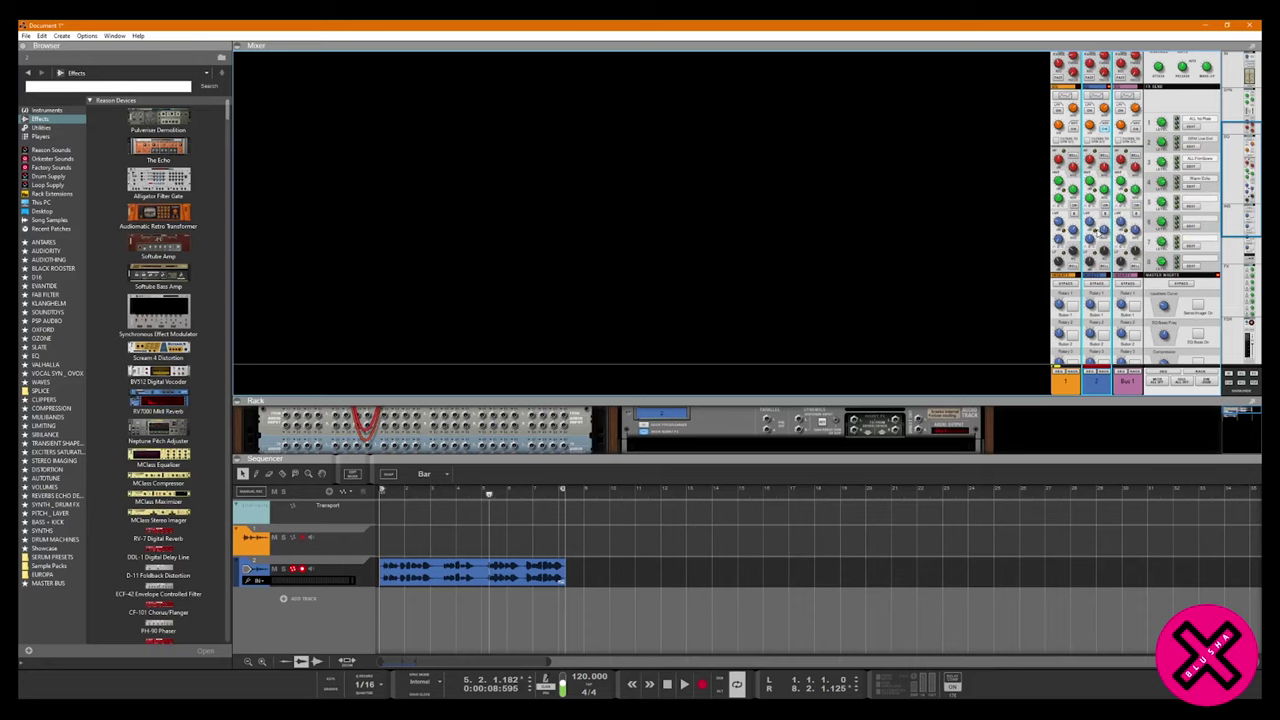
pyautogui.scroll(-3, 1103, 230)
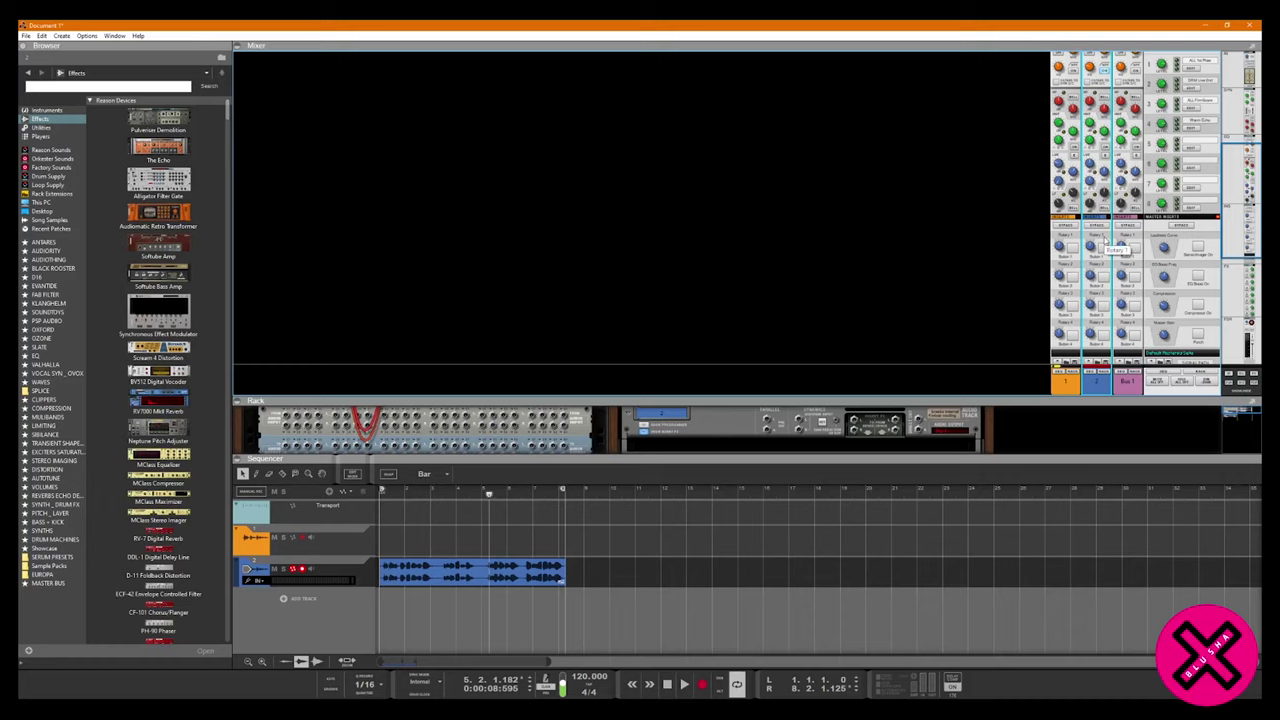
pyautogui.scroll(-2, 1104, 244)
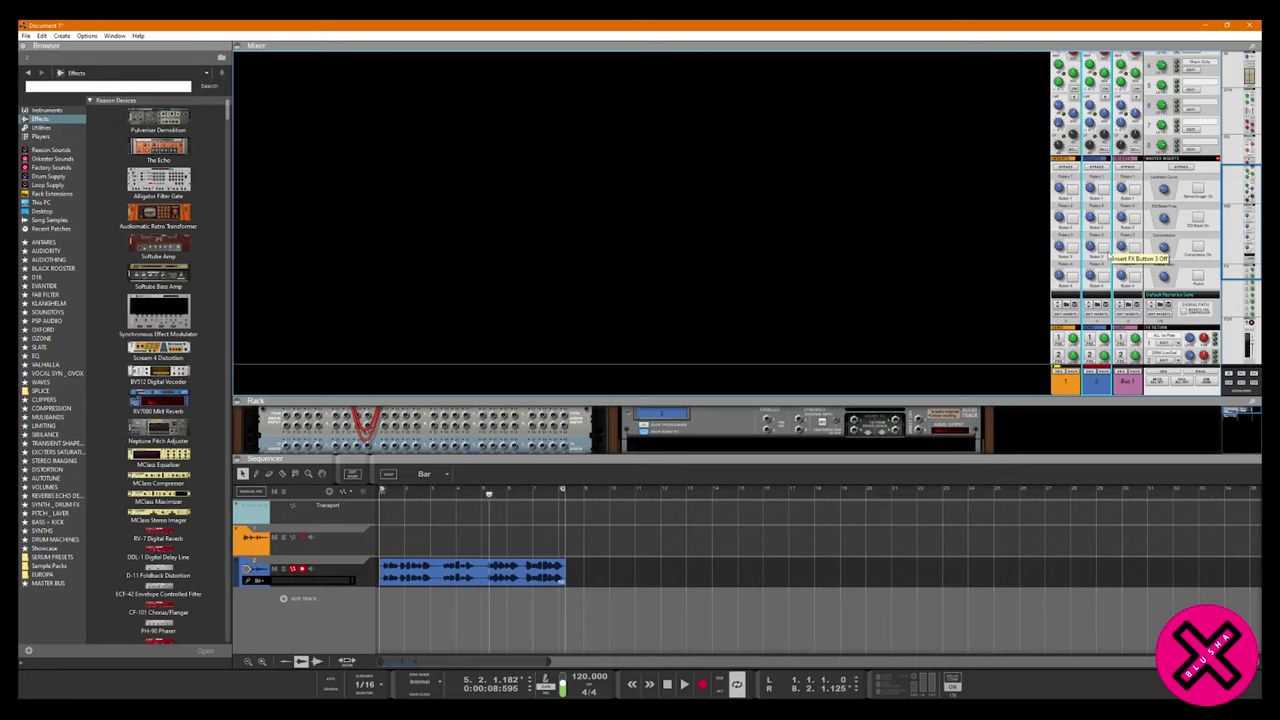
# Examine the EQ, dynamics and insert sections of the mixer channels alongside the front of their rack devices.
pyautogui.scroll(6, 1108, 255)
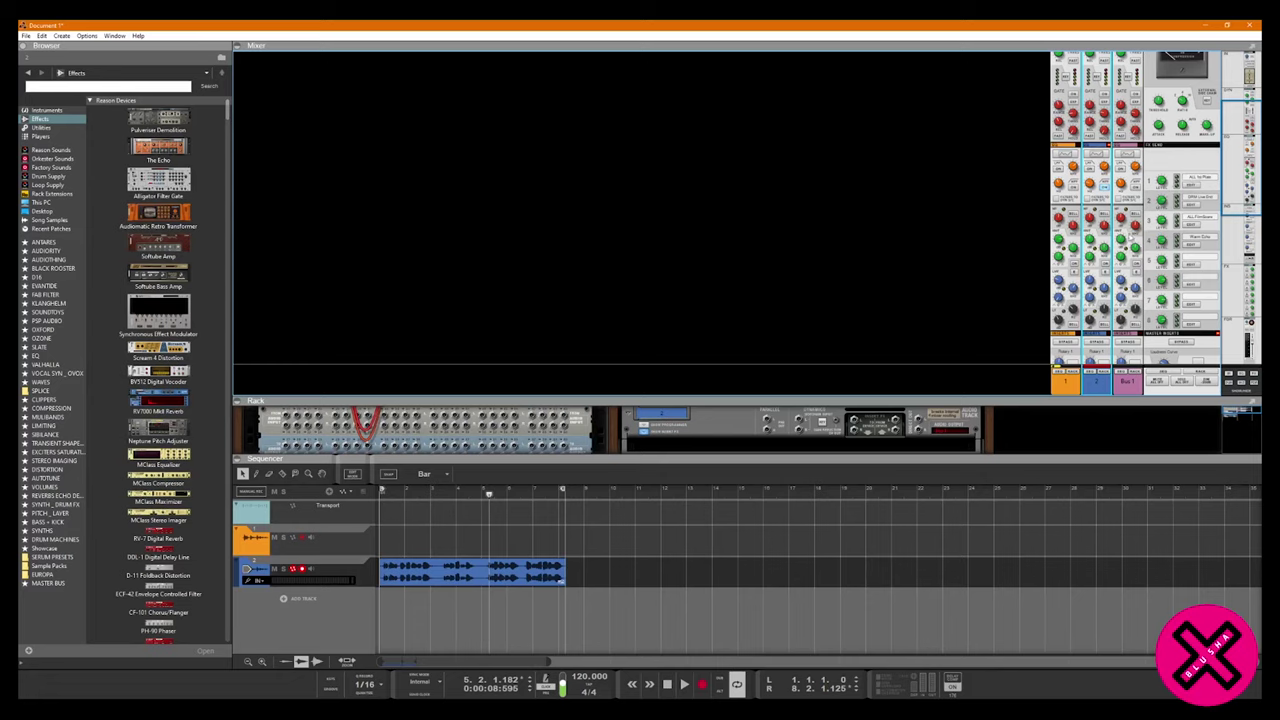
pyautogui.scroll(-4, 1148, 220)
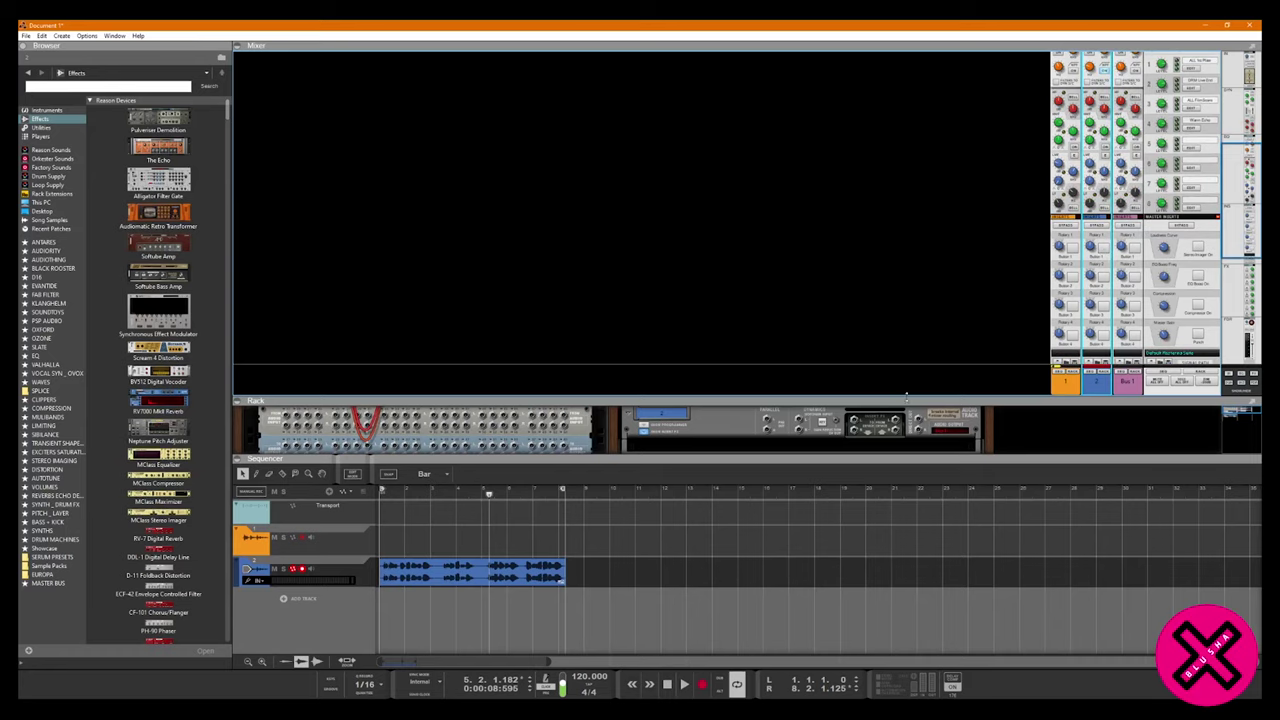
pyautogui.moveTo(906, 397); pyautogui.dragTo(906, 283)
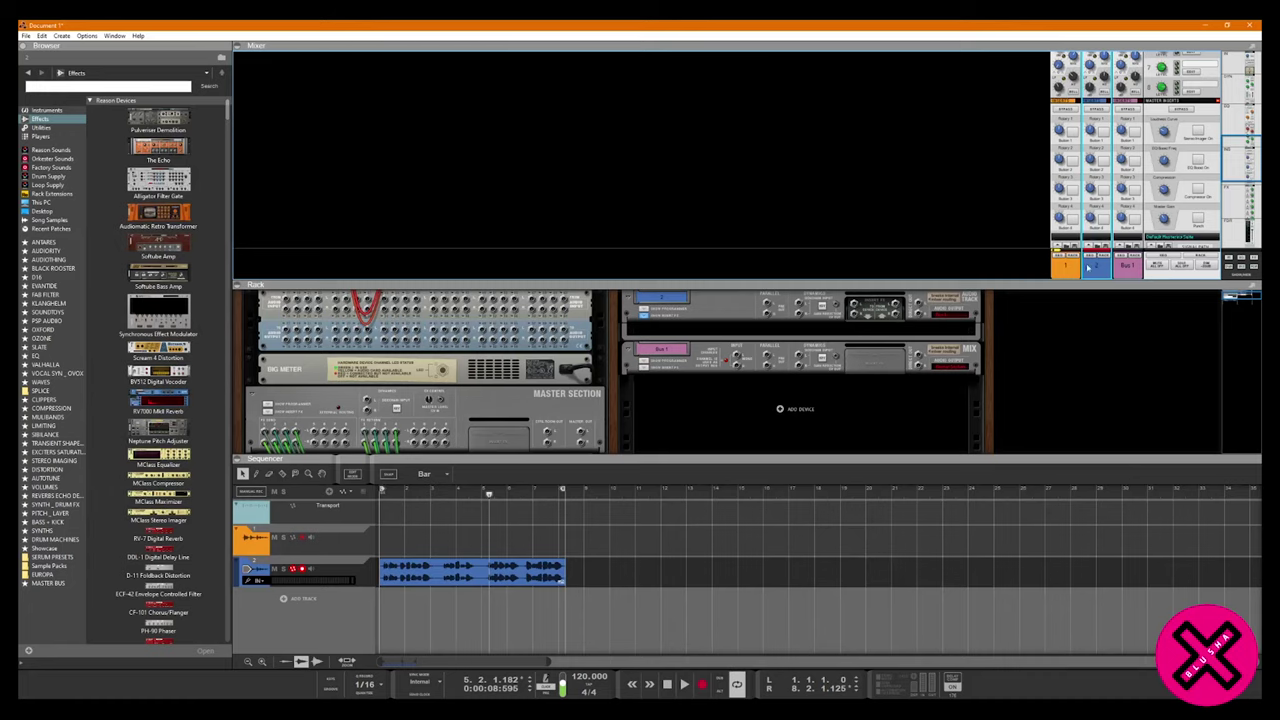
pyautogui.press('Tab')
pyautogui.scroll(2, 1075, 297)
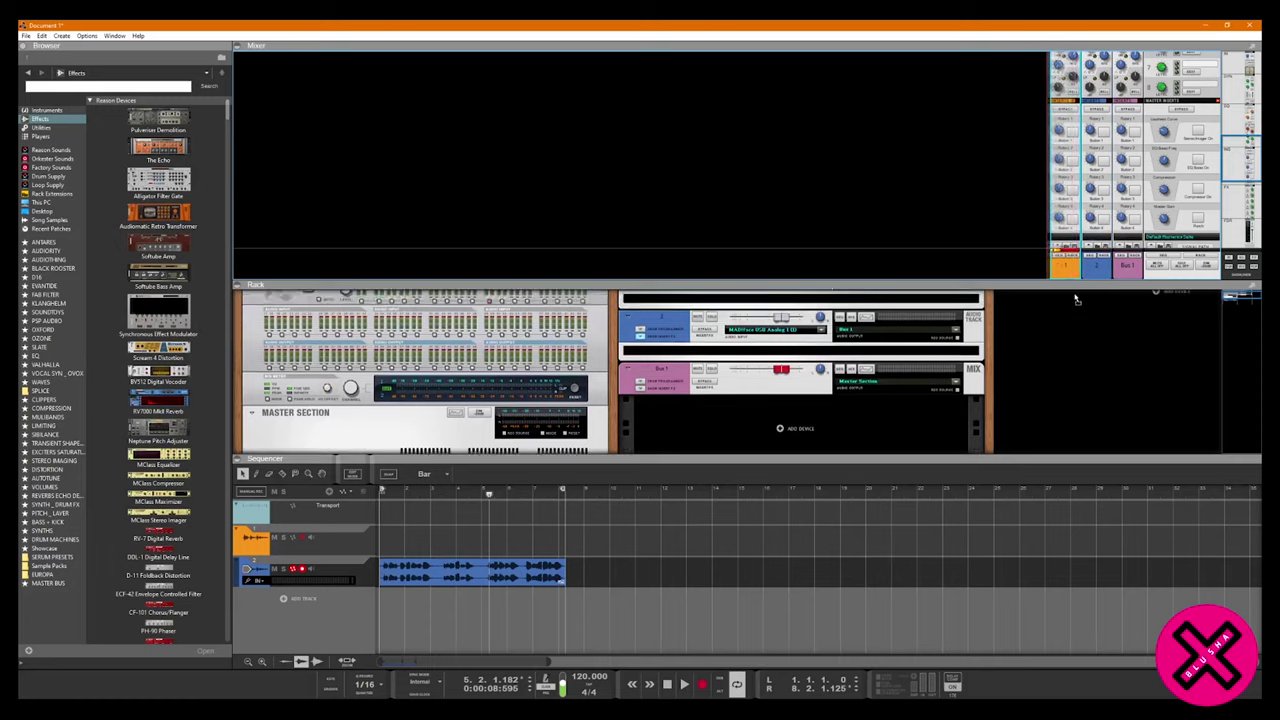
pyautogui.moveTo(1076, 284); pyautogui.dragTo(1076, 367)
pyautogui.scroll(3, 1117, 277)
pyautogui.scroll(5, 1115, 282)
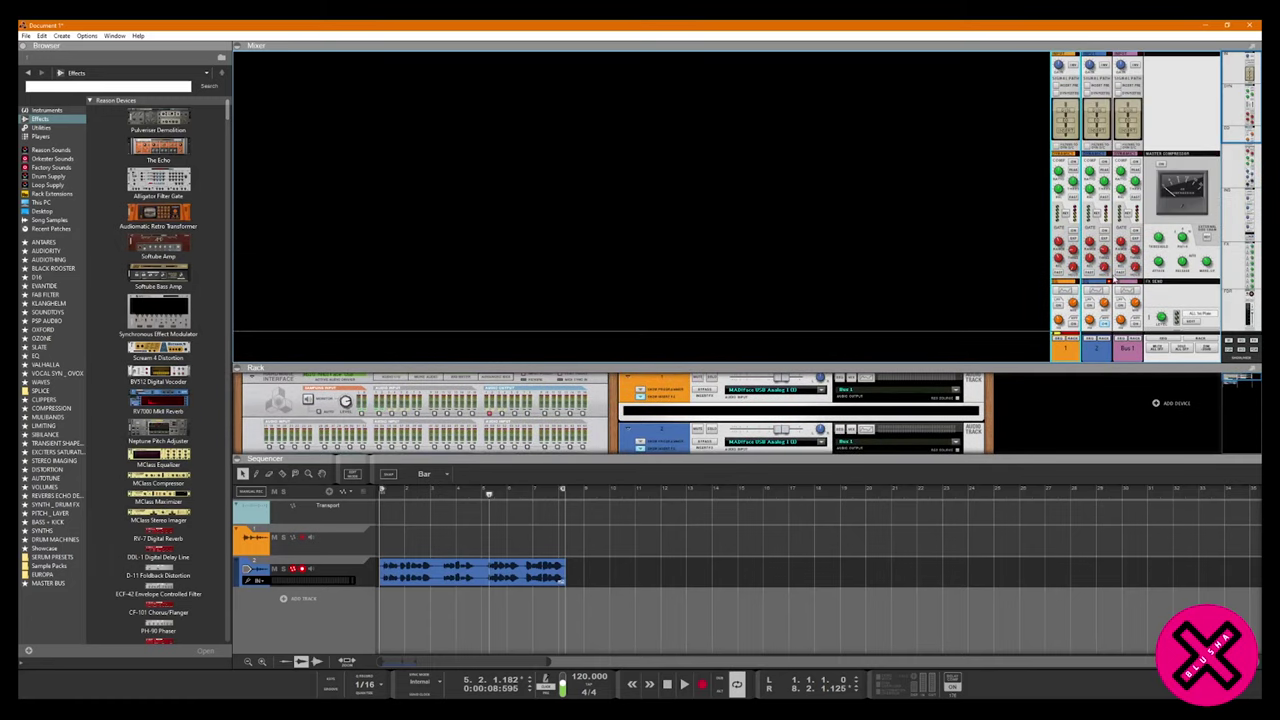
# Show the Insert FX section of the Bus 1 mix channel on the back of the rack.
pyautogui.moveTo(876, 366); pyautogui.dragTo(879, 300)
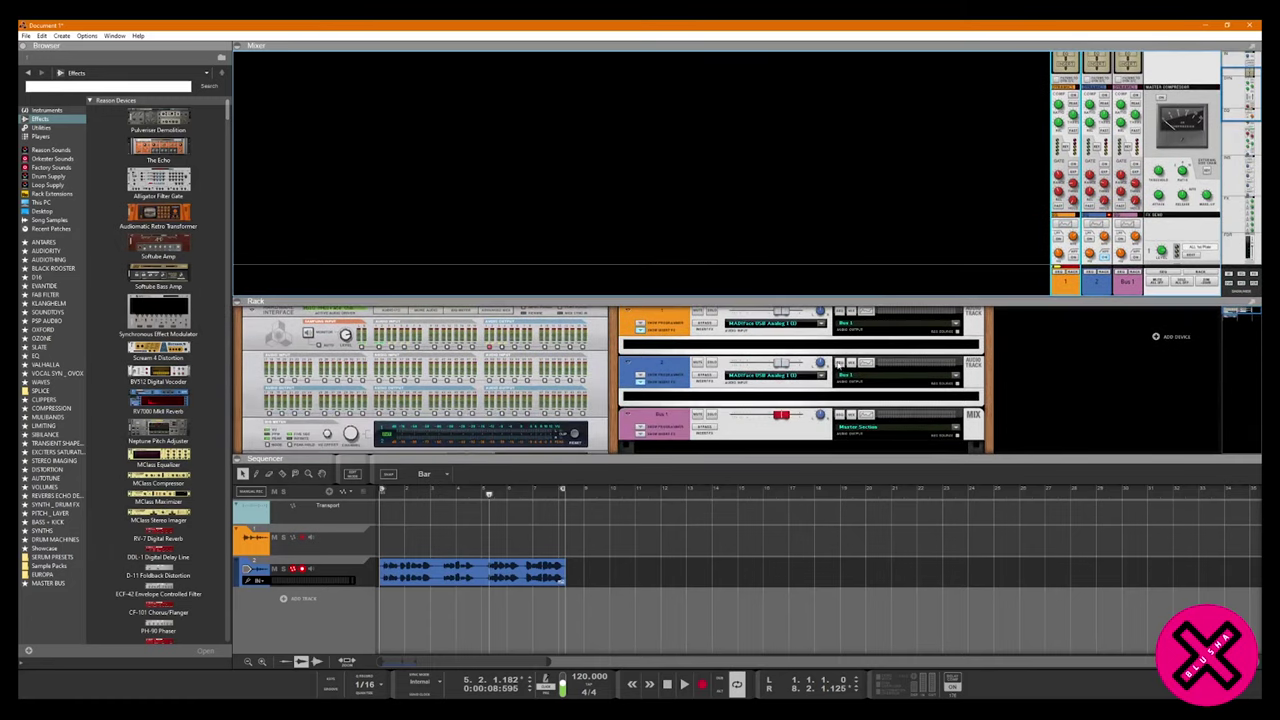
pyautogui.press('Tab')
pyautogui.click(877, 435)
pyautogui.scroll(-3, 878, 415)
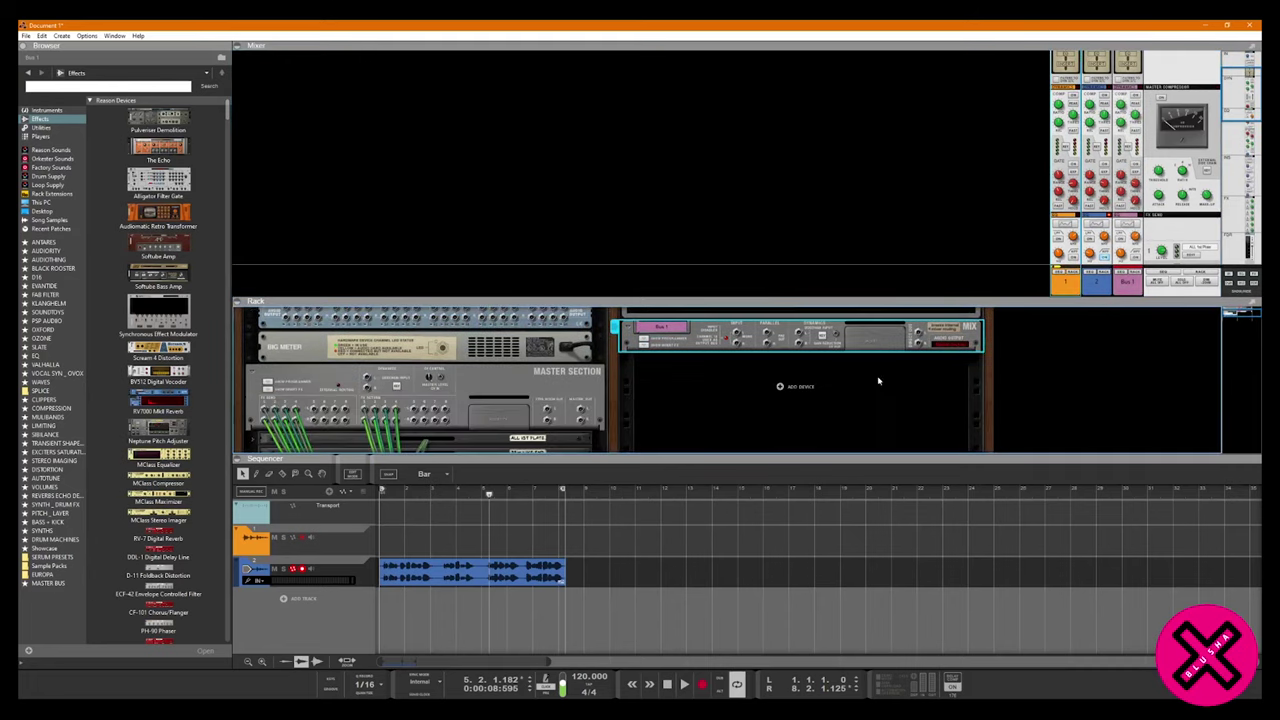
pyautogui.click(645, 344)
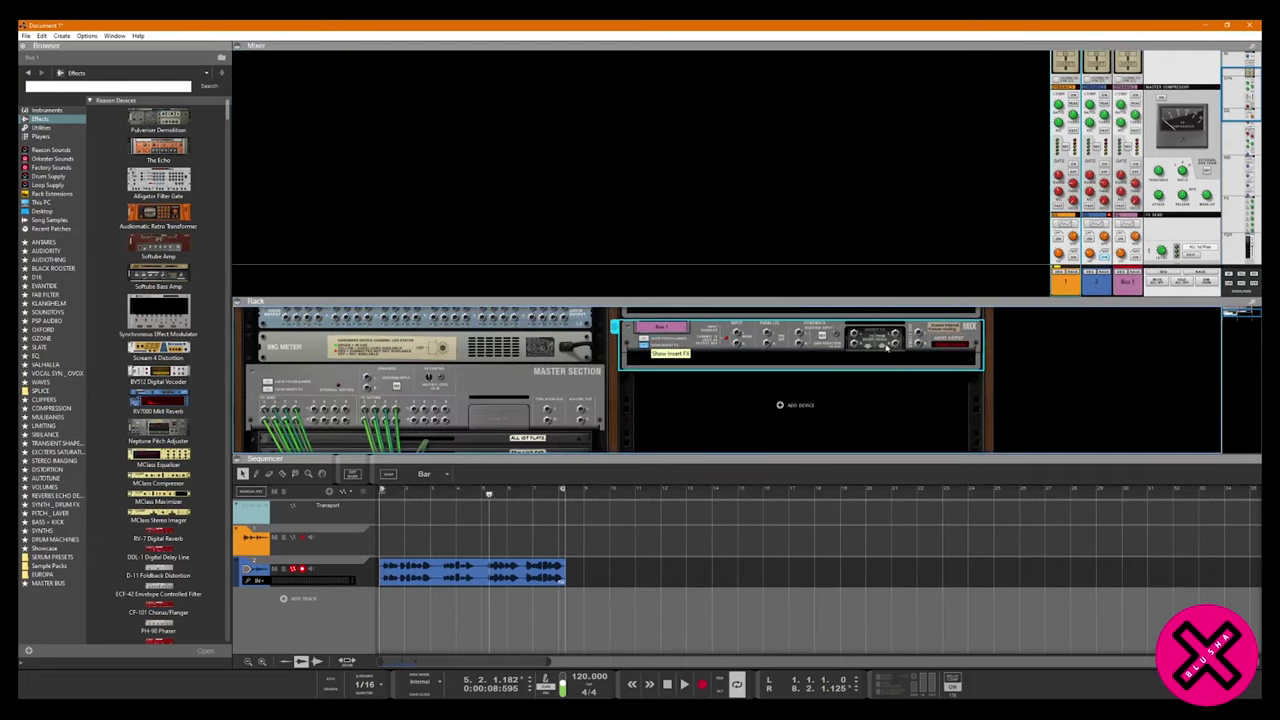
pyautogui.moveTo(853, 337)
pyautogui.mouseDown()
pyautogui.moveTo(824, 372)
pyautogui.moveTo(855, 340)
pyautogui.mouseUp()
pyautogui.scroll(3, 655, 370)
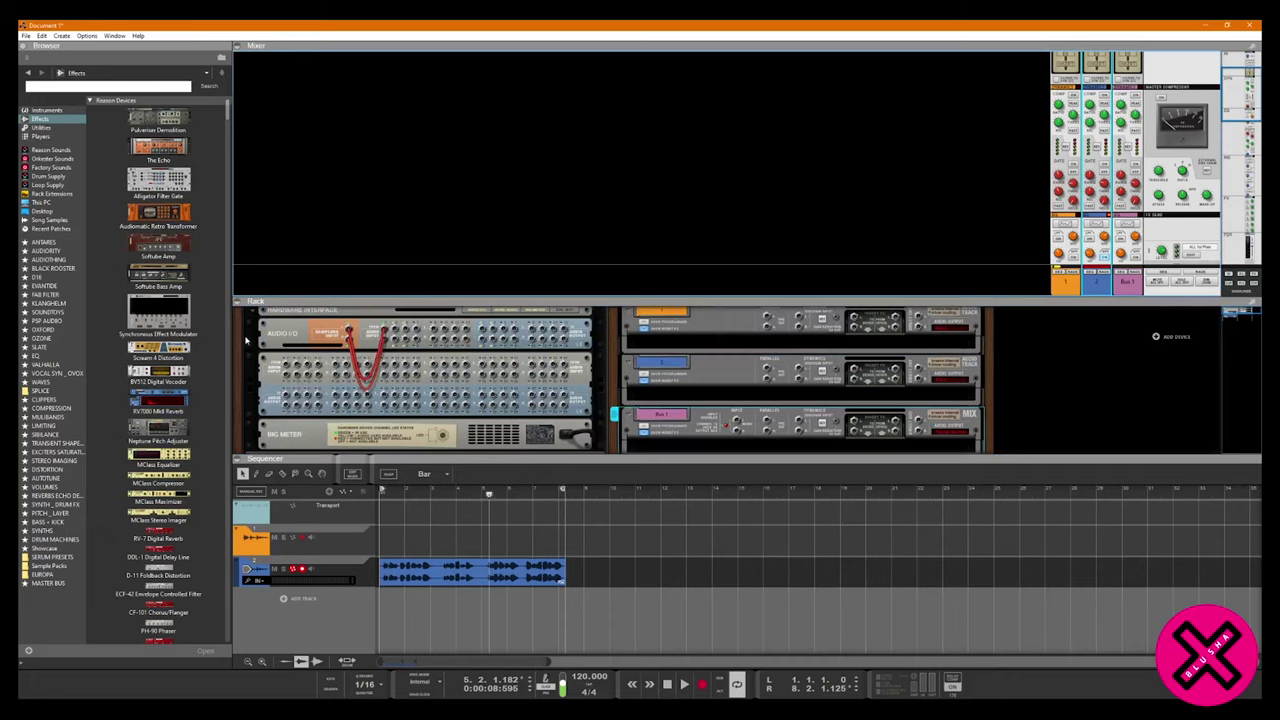
# Add the Black Rooster Cypress TT-15 amp as an insert effect on channel 2.
pyautogui.click(868, 400)
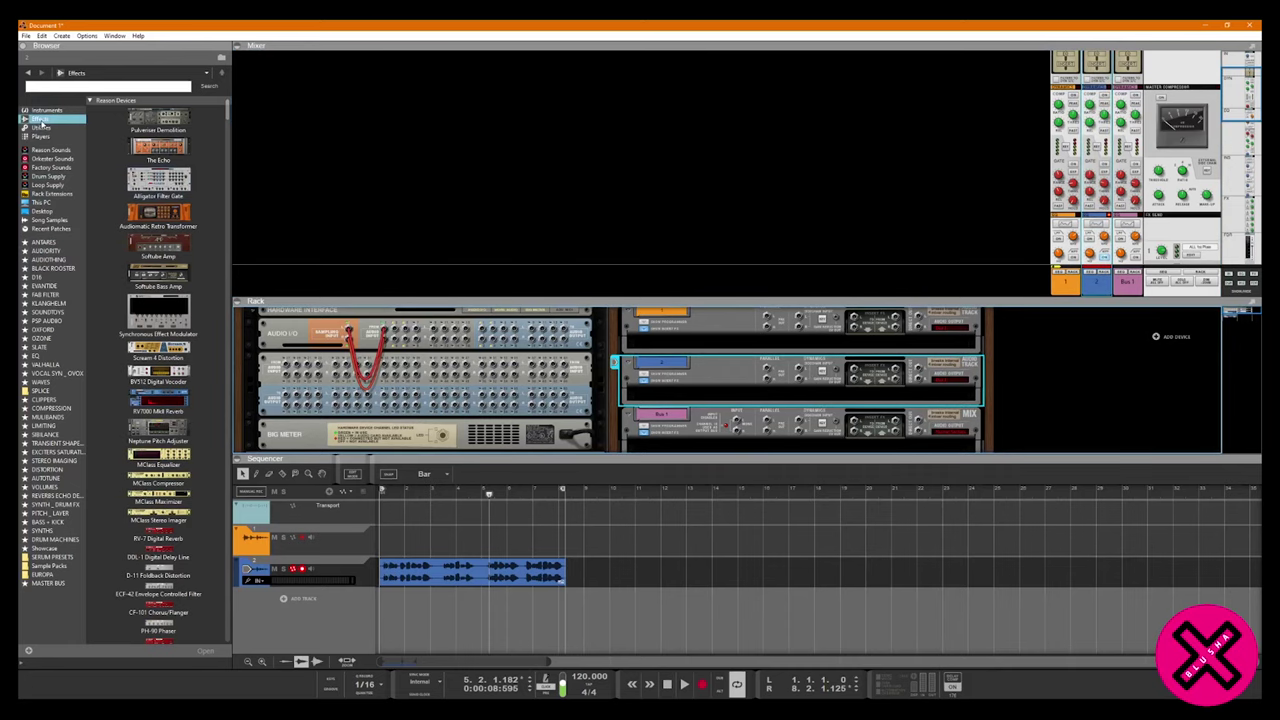
pyautogui.click(78, 270)
pyautogui.click(201, 185)
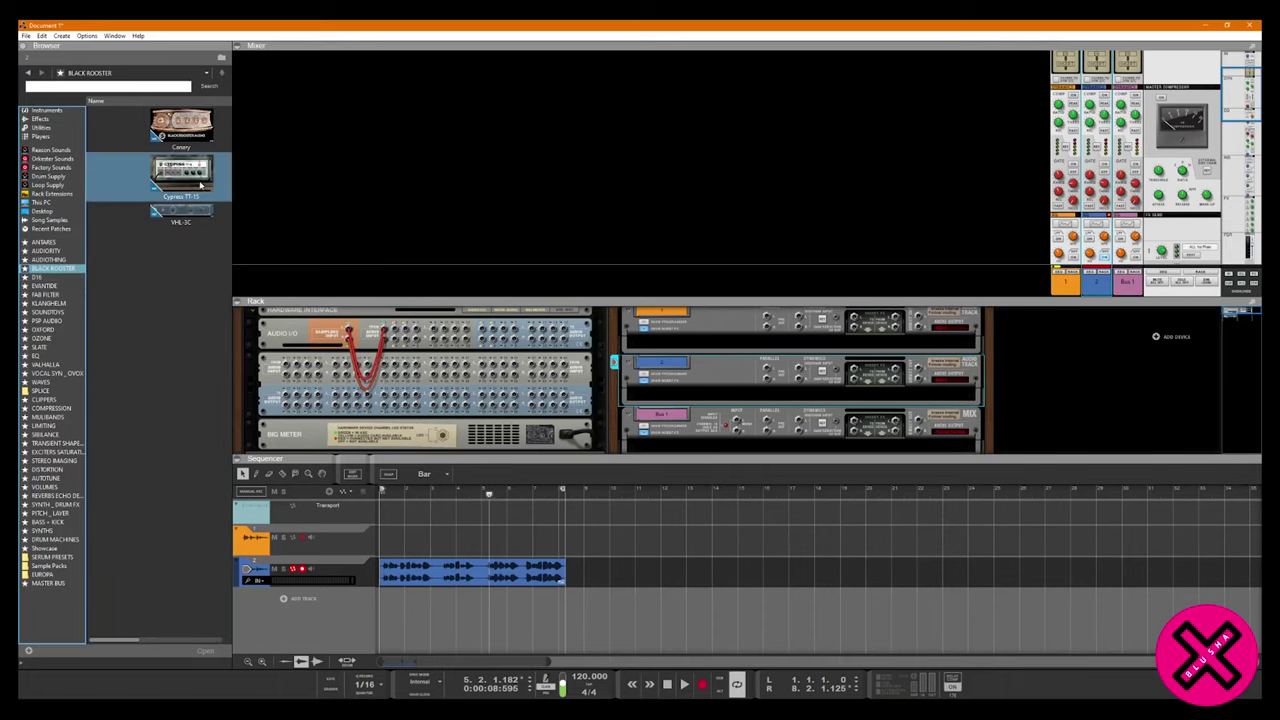
pyautogui.moveTo(201, 178); pyautogui.dragTo(862, 398)
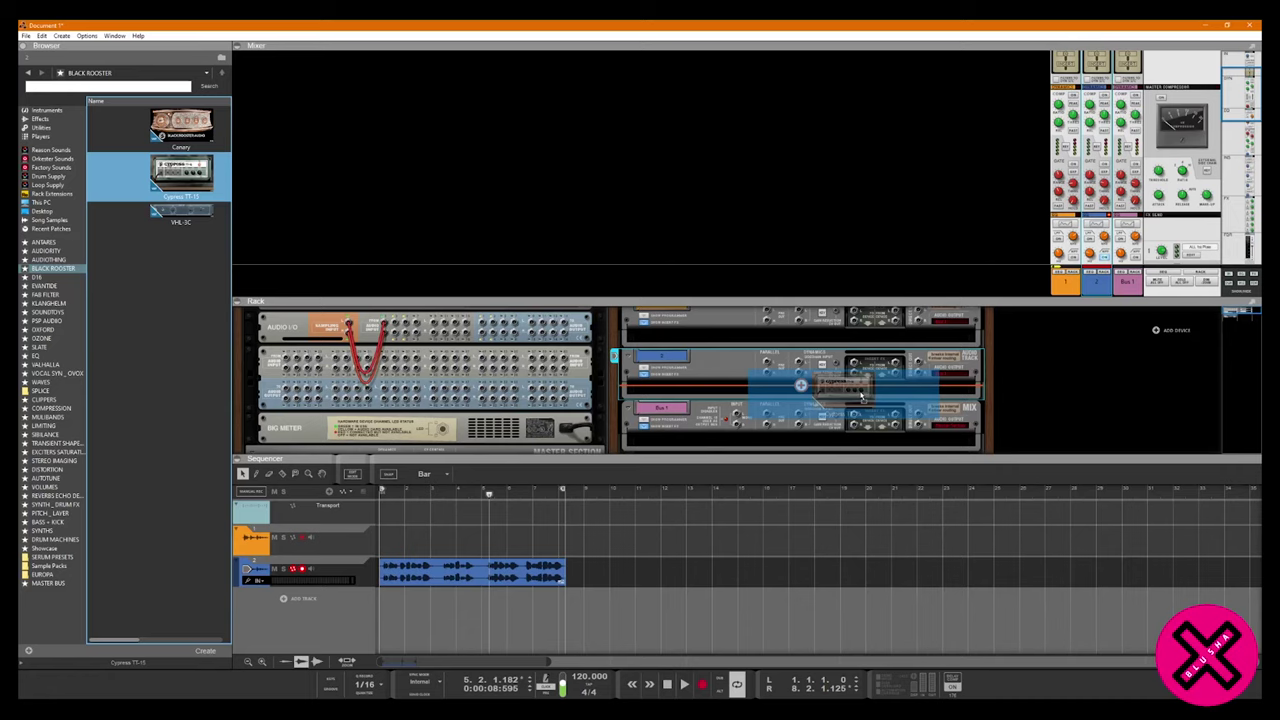
pyautogui.moveTo(860, 397); pyautogui.dragTo(862, 396)
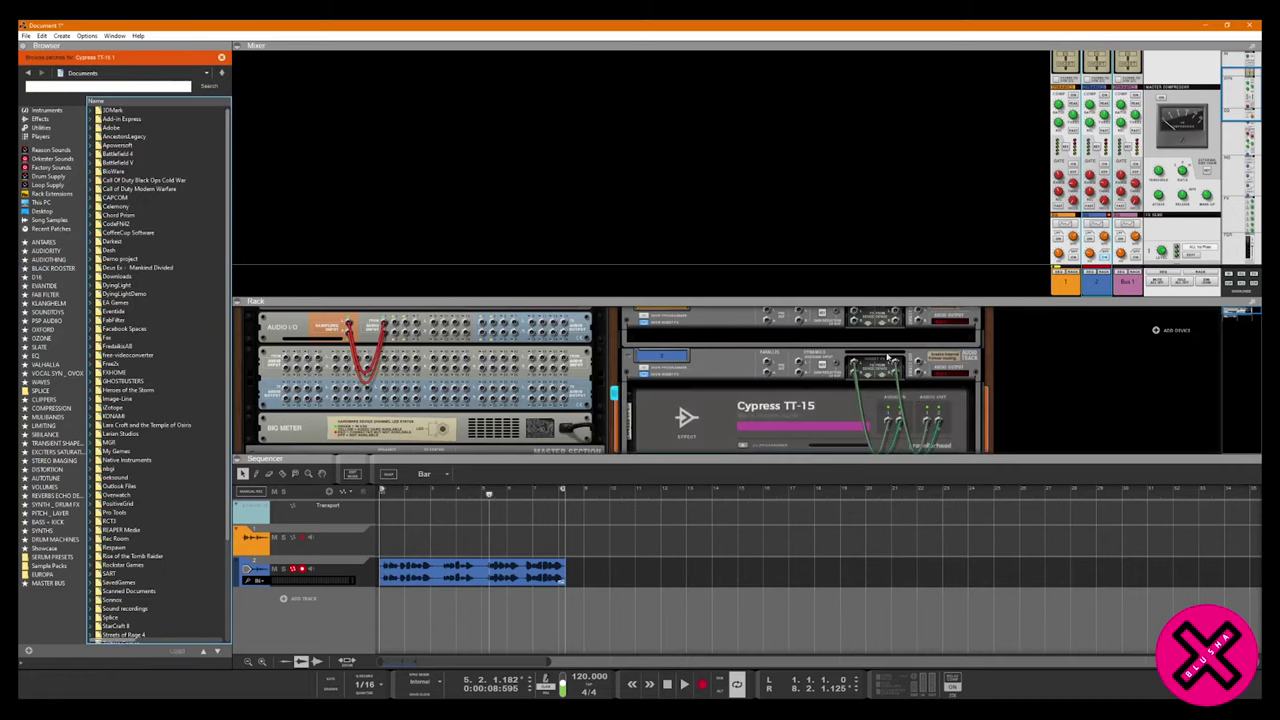
# Enlarge the rack and examine the Cypress TT-15's insert cabling on the back, followed by its front panel.
pyautogui.moveTo(1067, 301); pyautogui.dragTo(1067, 320)
pyautogui.scroll(-3, 1095, 240)
pyautogui.scroll(4, 1095, 240)
pyautogui.scroll(-5, 1094, 234)
pyautogui.scroll(-2, 803, 362)
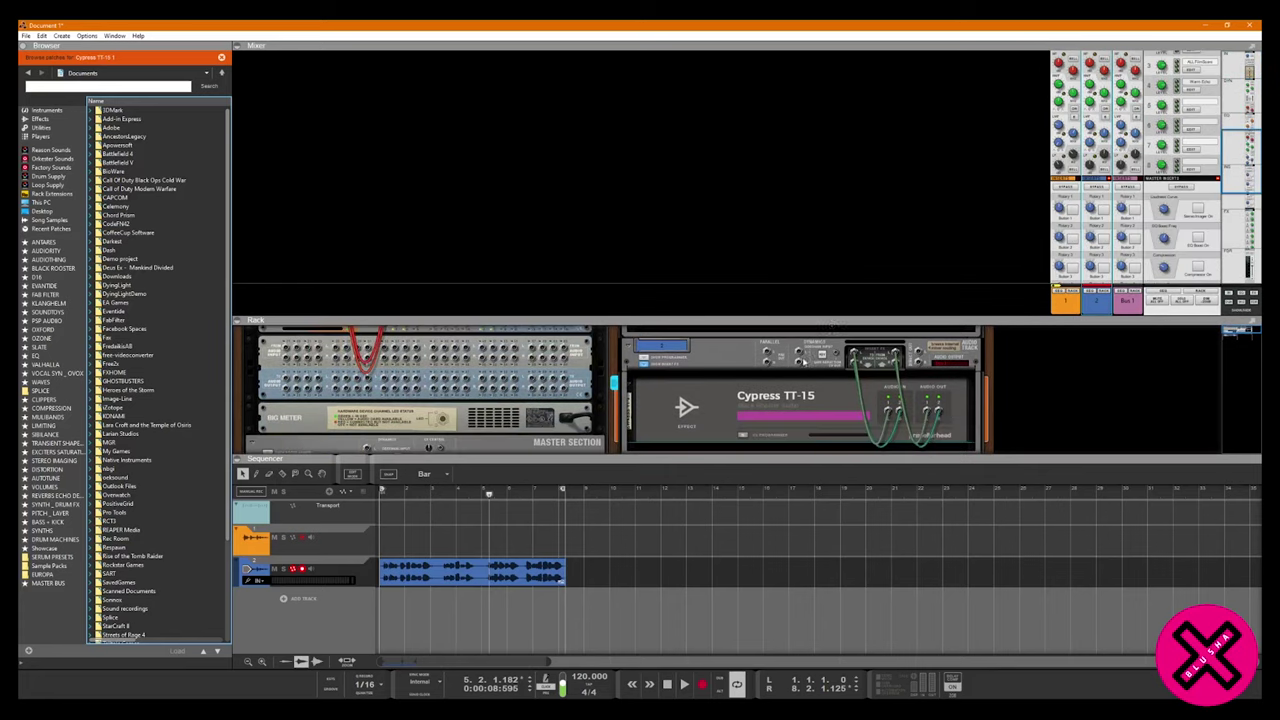
pyautogui.moveTo(831, 318); pyautogui.dragTo(831, 188)
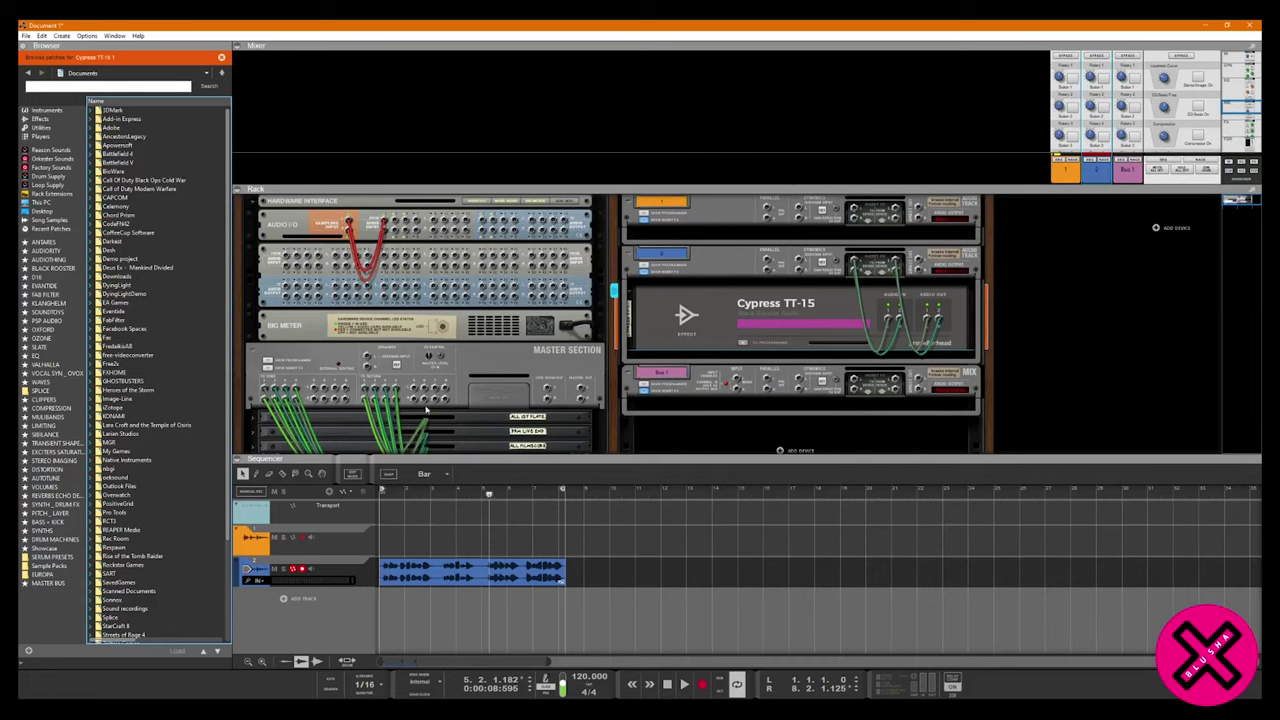
pyautogui.press('Tab')
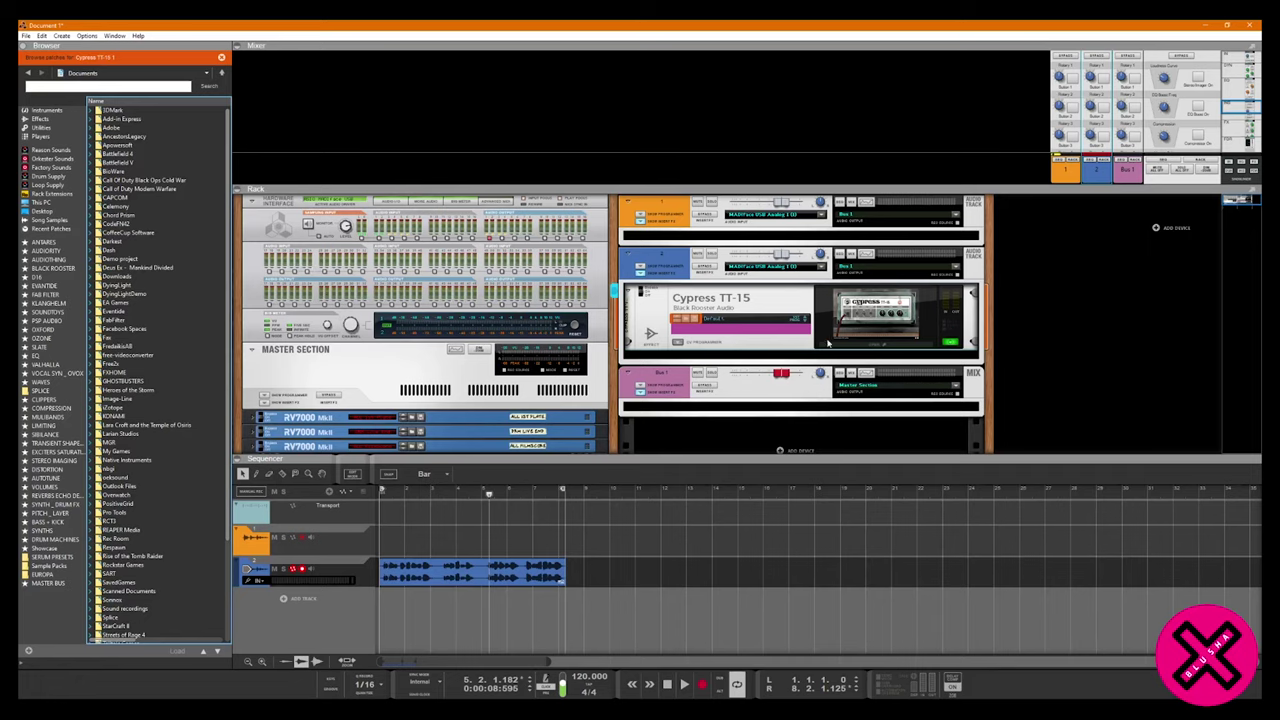
# Add a Mixer 14:2 from the utility devices below the Cypress TT-15 in channel 2's insert section.
pyautogui.moveTo(971, 218); pyautogui.dragTo(971, 245)
pyautogui.scroll(-2, 1171, 141)
pyautogui.scroll(2, 1171, 141)
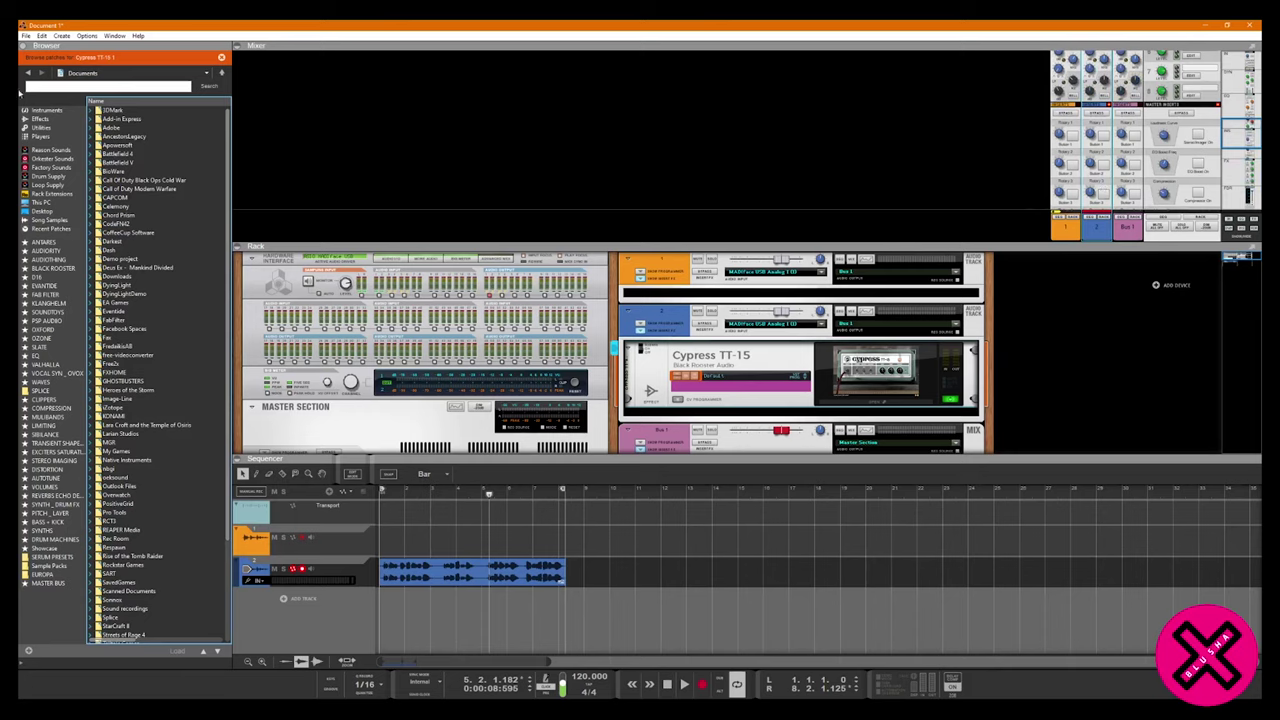
pyautogui.click(40, 119)
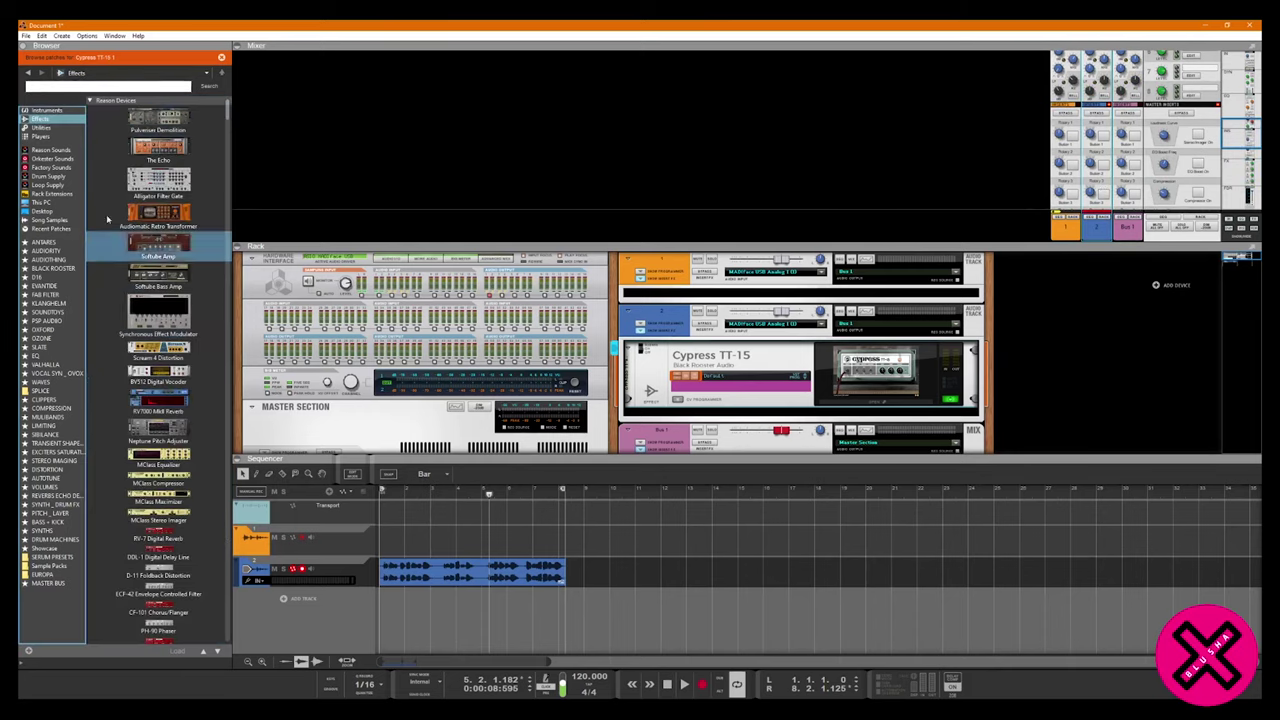
pyautogui.click(40, 127)
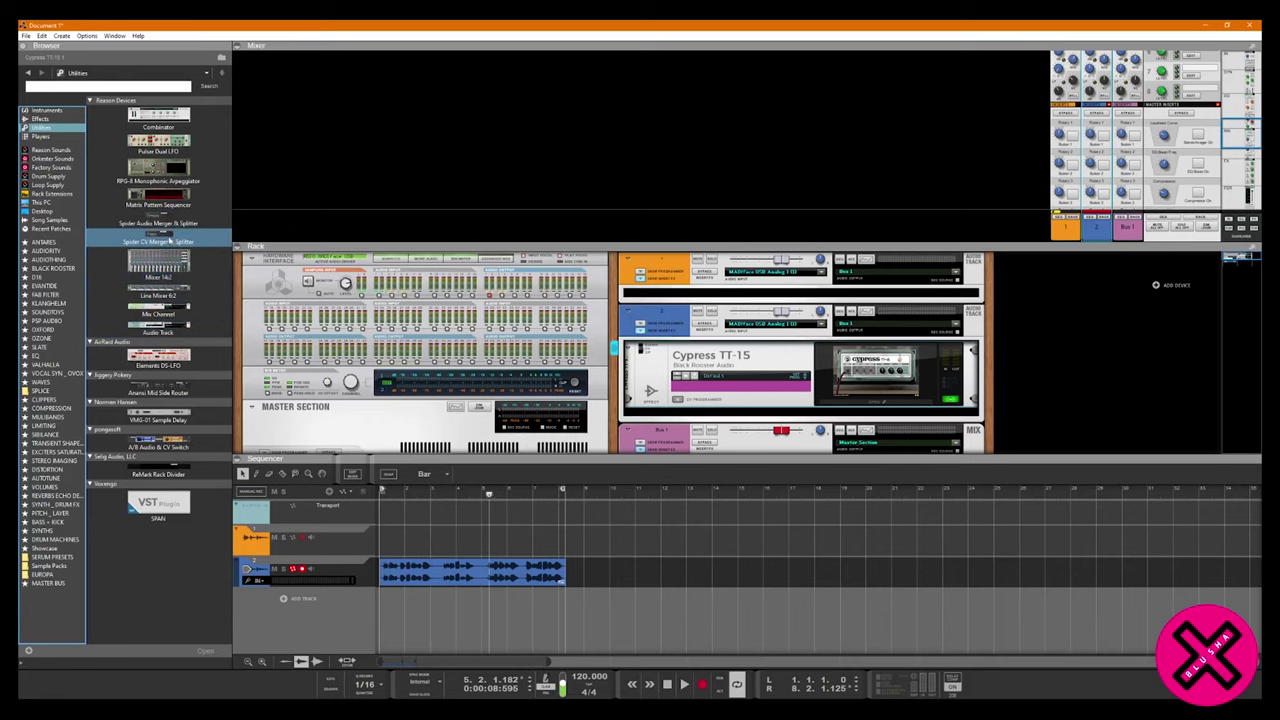
pyautogui.moveTo(175, 261); pyautogui.dragTo(988, 414)
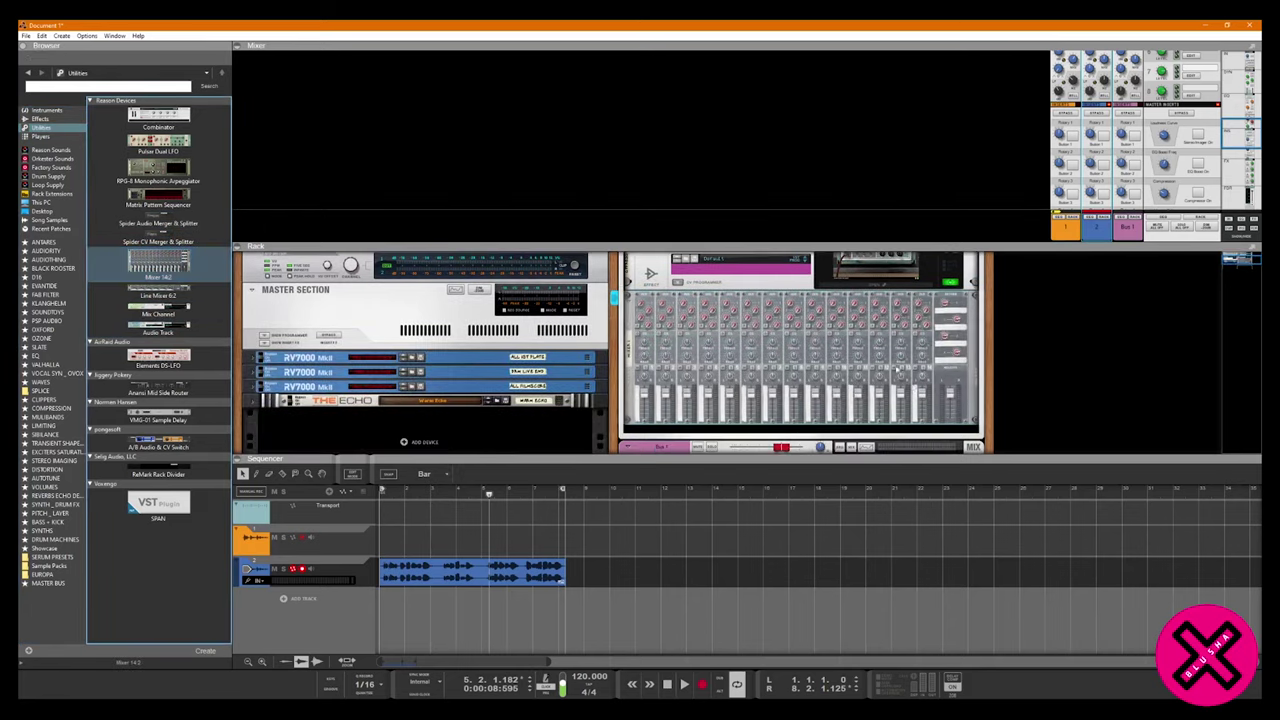
# Disconnect the Cypress TT-15's input and output cables from channel 2's insert connections on the back of the rack.
pyautogui.press('Tab')
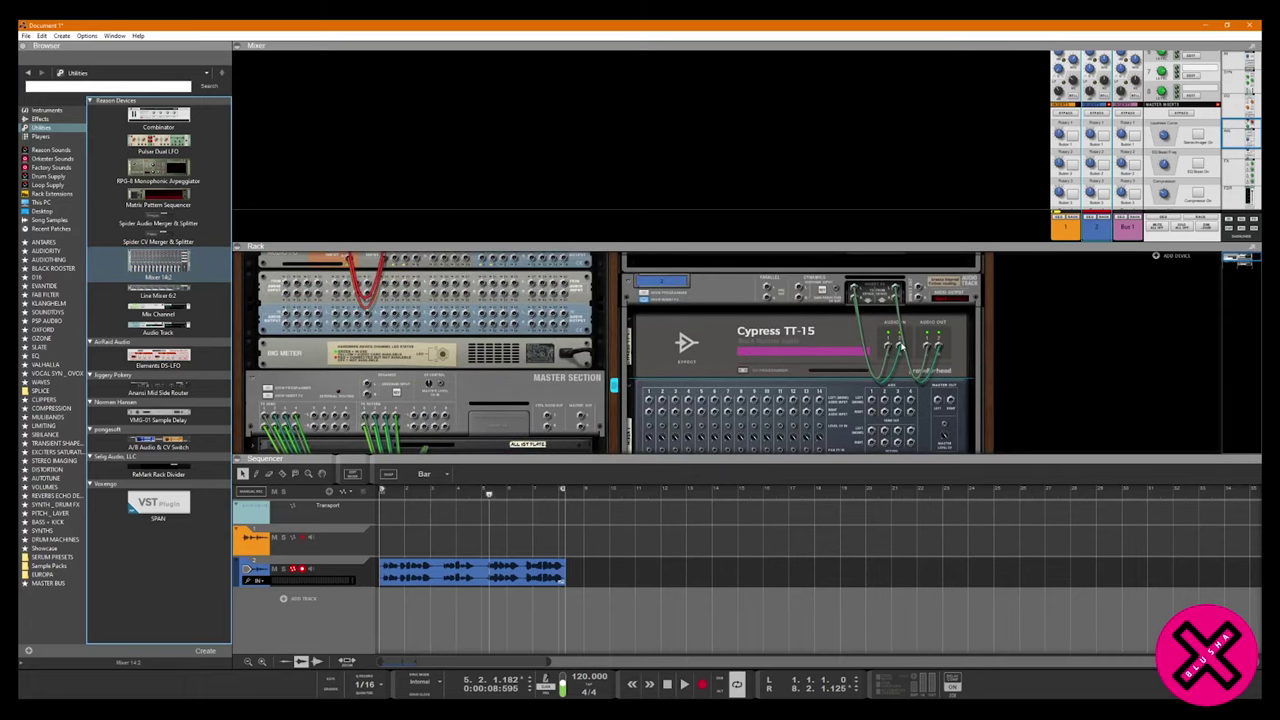
pyautogui.moveTo(897, 349); pyautogui.dragTo(898, 348)
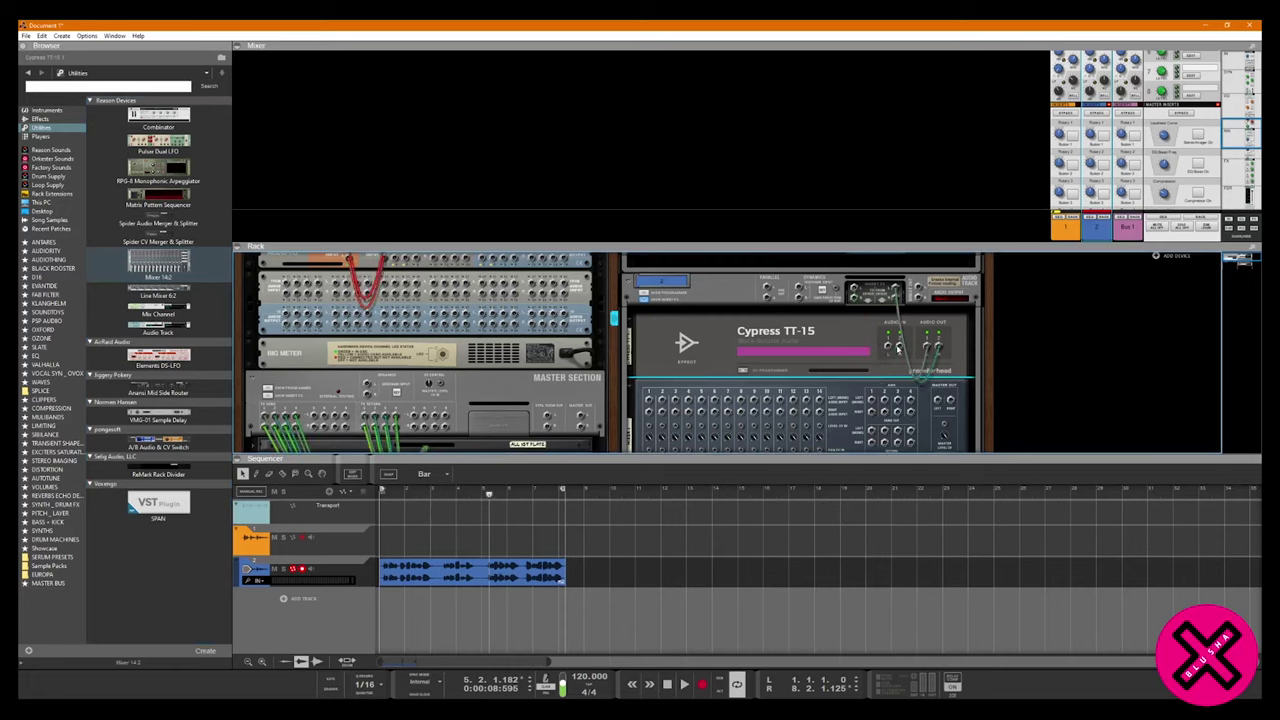
pyautogui.scroll(-1, 932, 350)
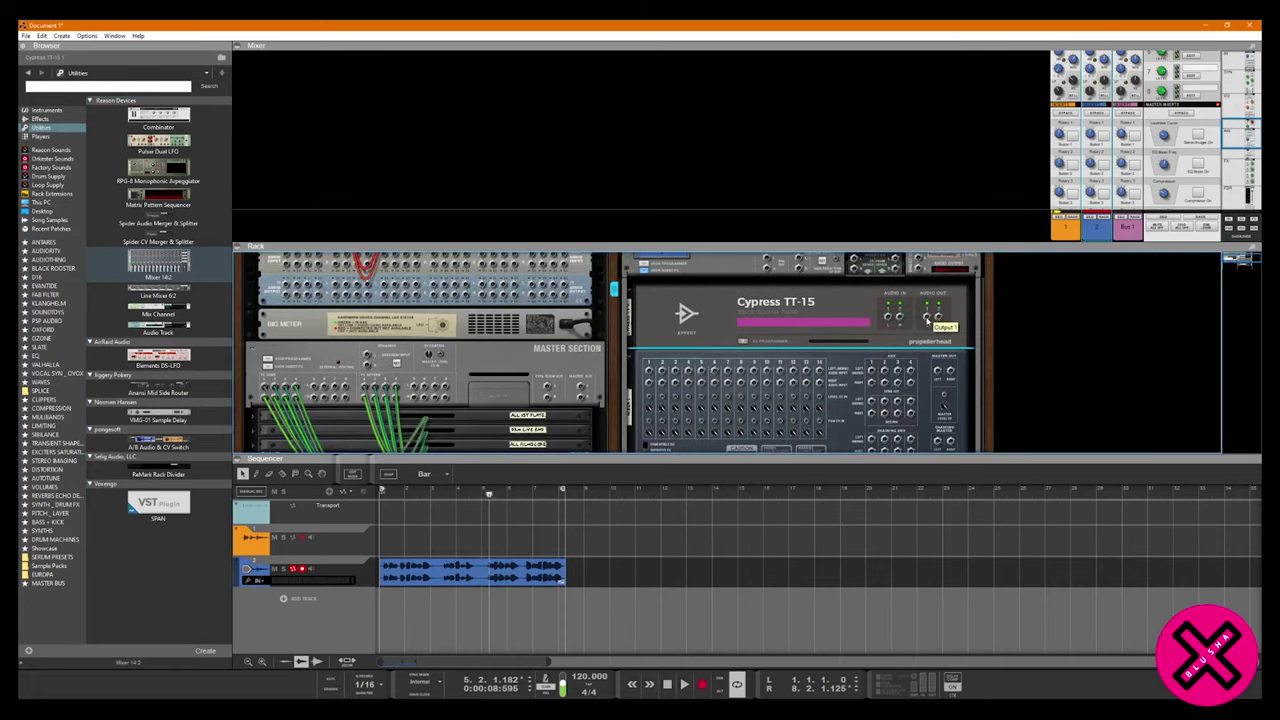
# Route the Cypress TT-15's Output 1 into the first channel of the Mixer 14:2 and view the mixer's front controls.
pyautogui.moveTo(927, 318); pyautogui.dragTo(649, 390)
pyautogui.press('Tab')
pyautogui.scroll(-3, 645, 395)
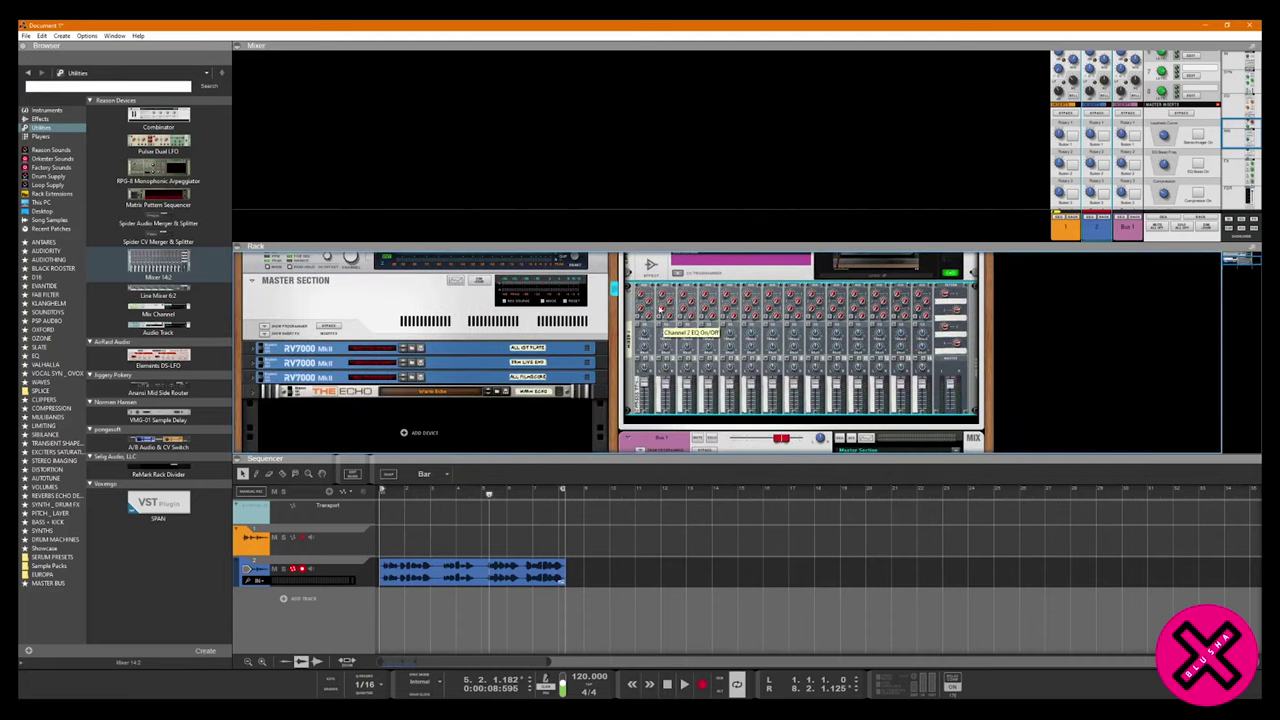
pyautogui.scroll(1, 655, 360)
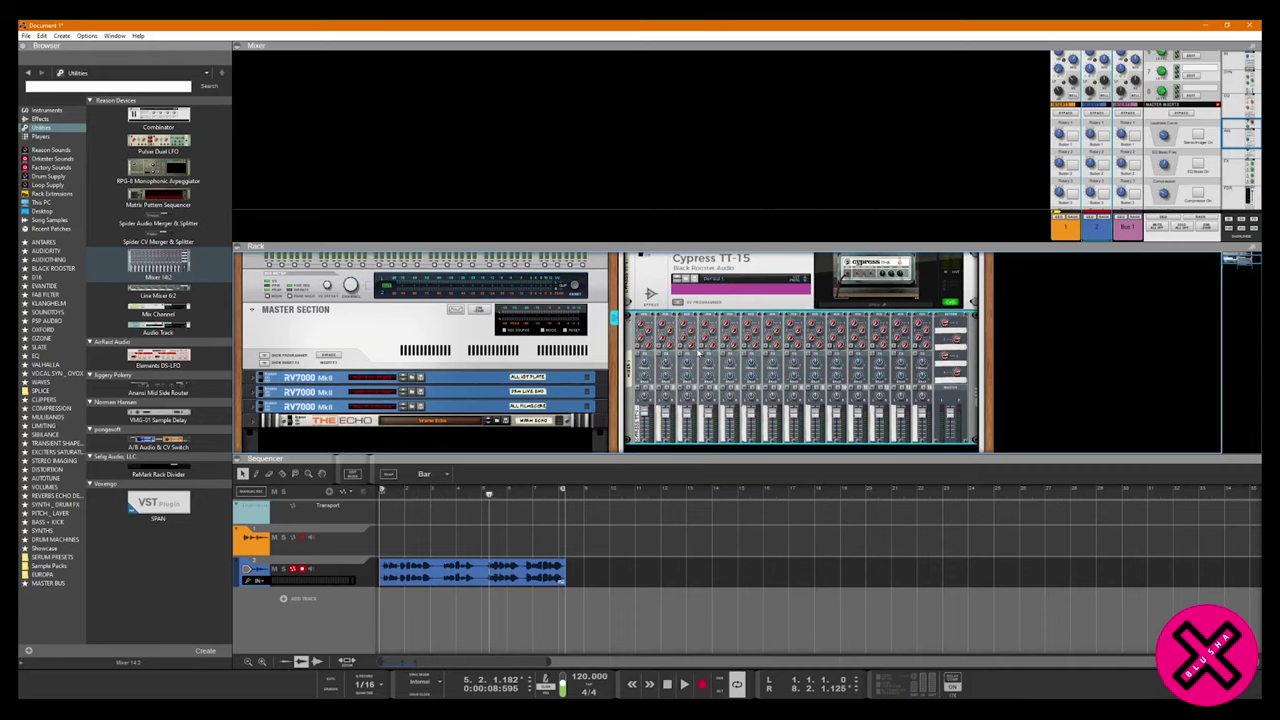
# Delete the Mixer 14:2 from the rack.
pyautogui.press('Delete')
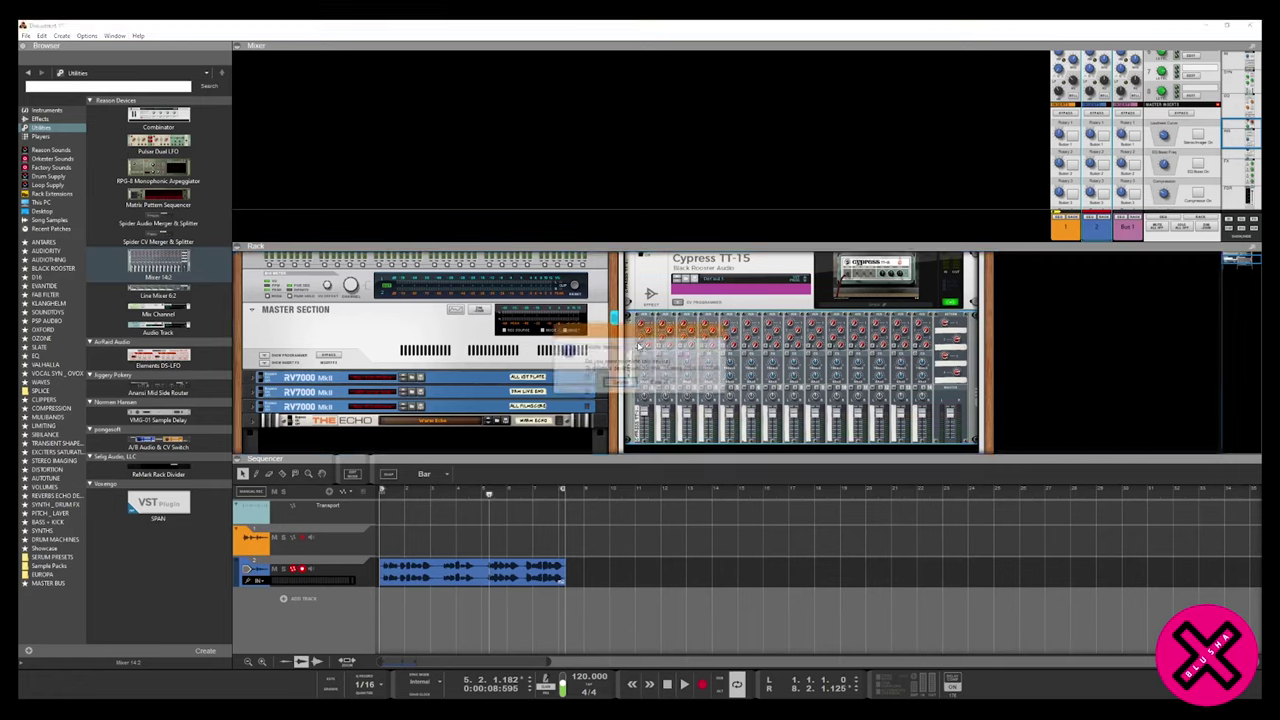
pyautogui.press('Return')
pyautogui.scroll(1, 900, 340)
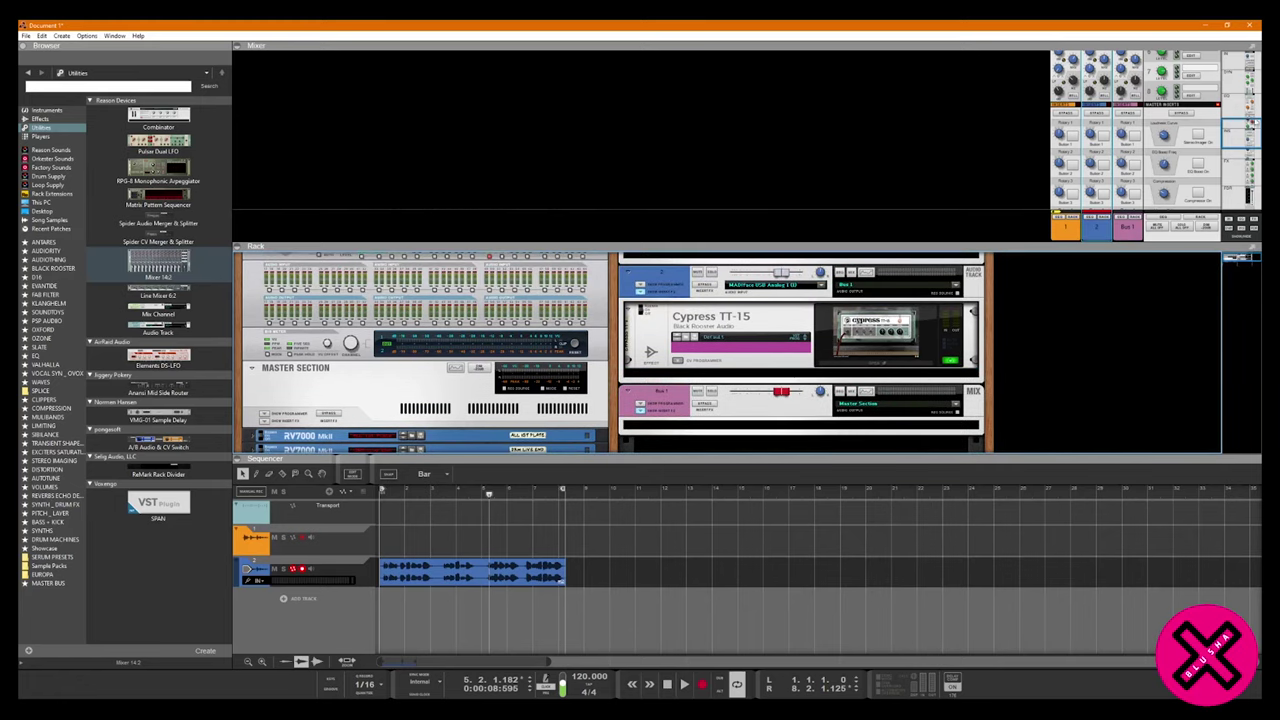
# Add a Combinator from the utility devices below the Cypress TT-15 in the rack.
pyautogui.moveTo(1132, 246); pyautogui.dragTo(1132, 280)
pyautogui.scroll(-1, 1108, 203)
pyautogui.scroll(2, 1108, 203)
pyautogui.scroll(-2, 1108, 203)
pyautogui.scroll(1, 1107, 165)
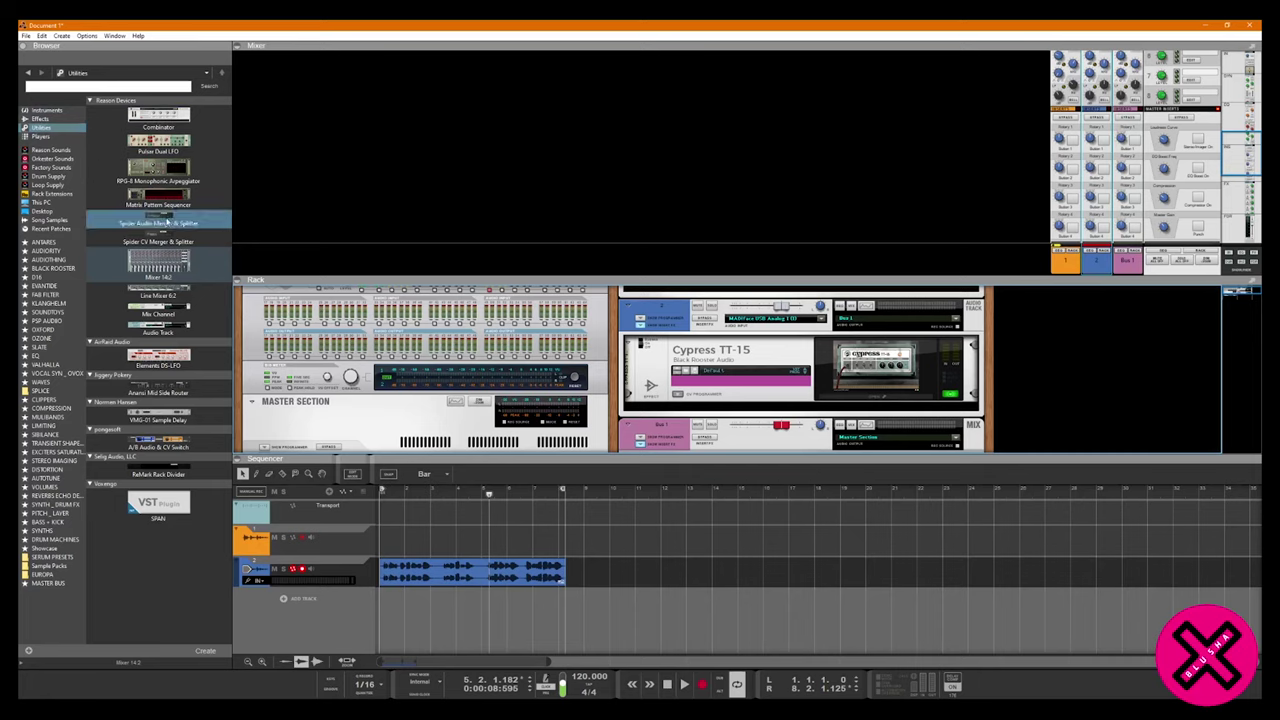
pyautogui.moveTo(158, 118); pyautogui.dragTo(718, 386)
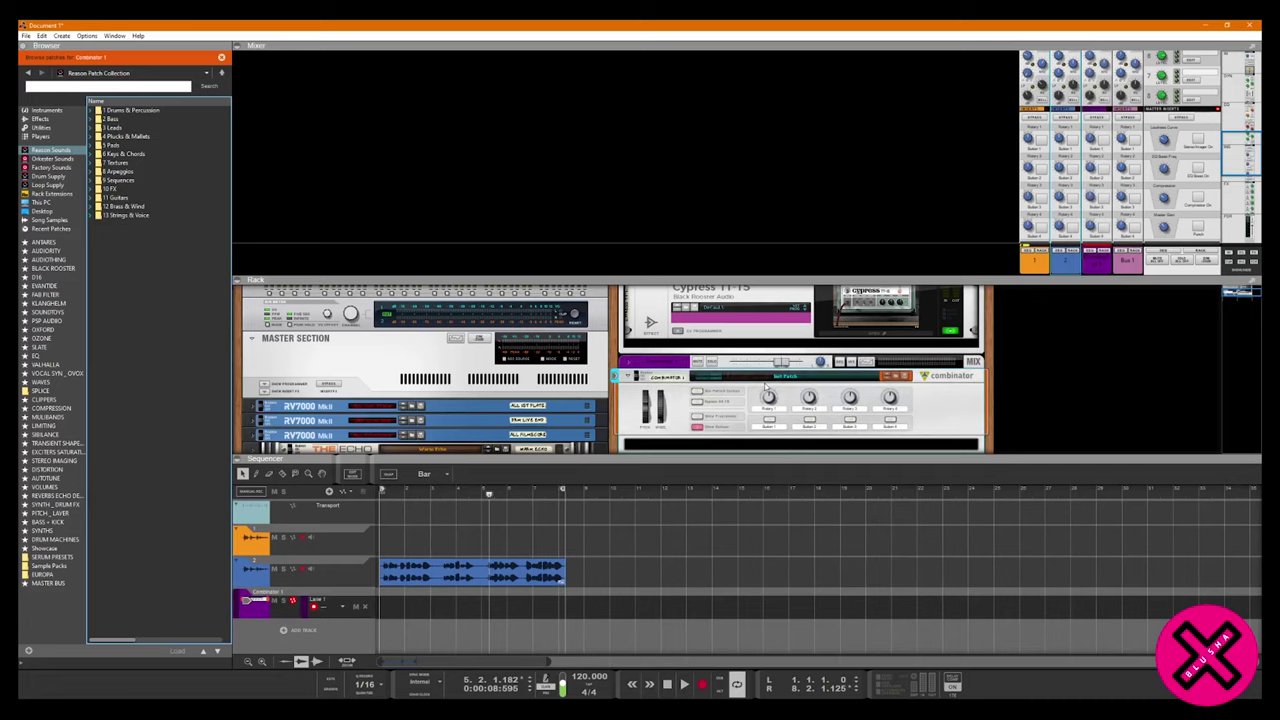
# Examine the Combinator's rear cabling, its front panel and its channel strip in the mixer.
pyautogui.press('Tab')
pyautogui.scroll(1, 899, 350)
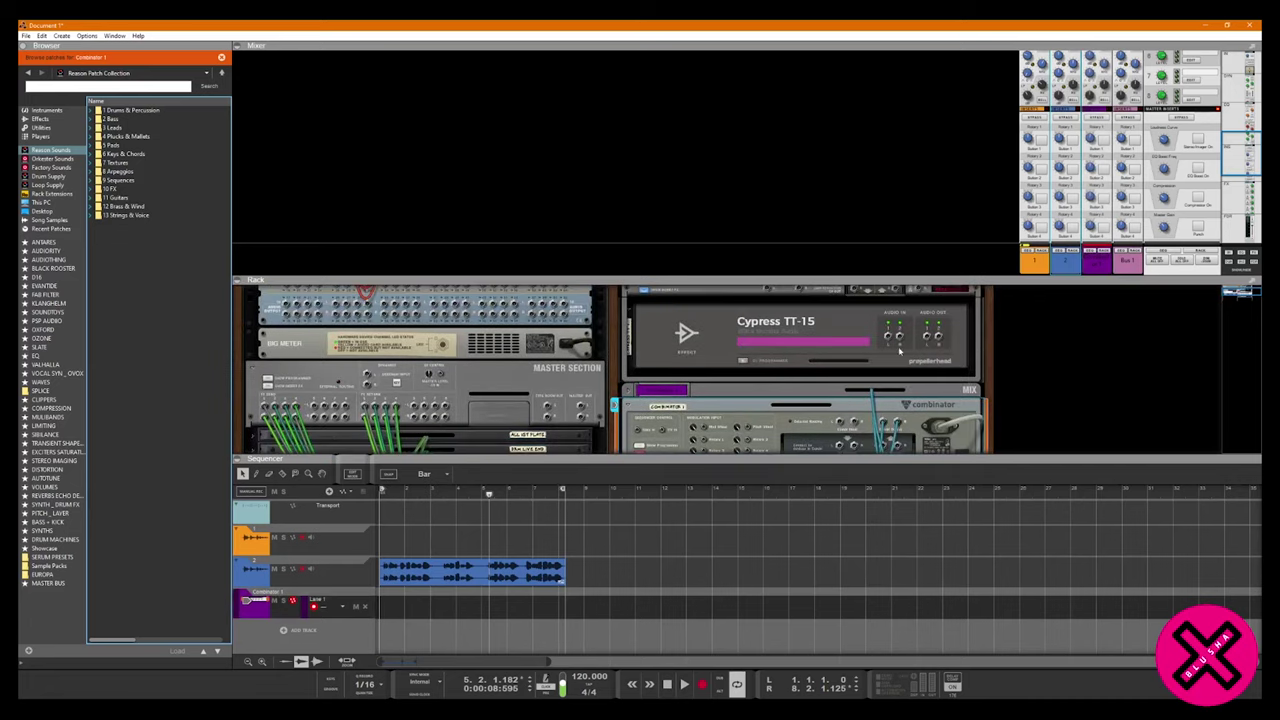
pyautogui.scroll(-1, 897, 338)
pyautogui.scroll(1, 900, 332)
pyautogui.scroll(-1, 906, 340)
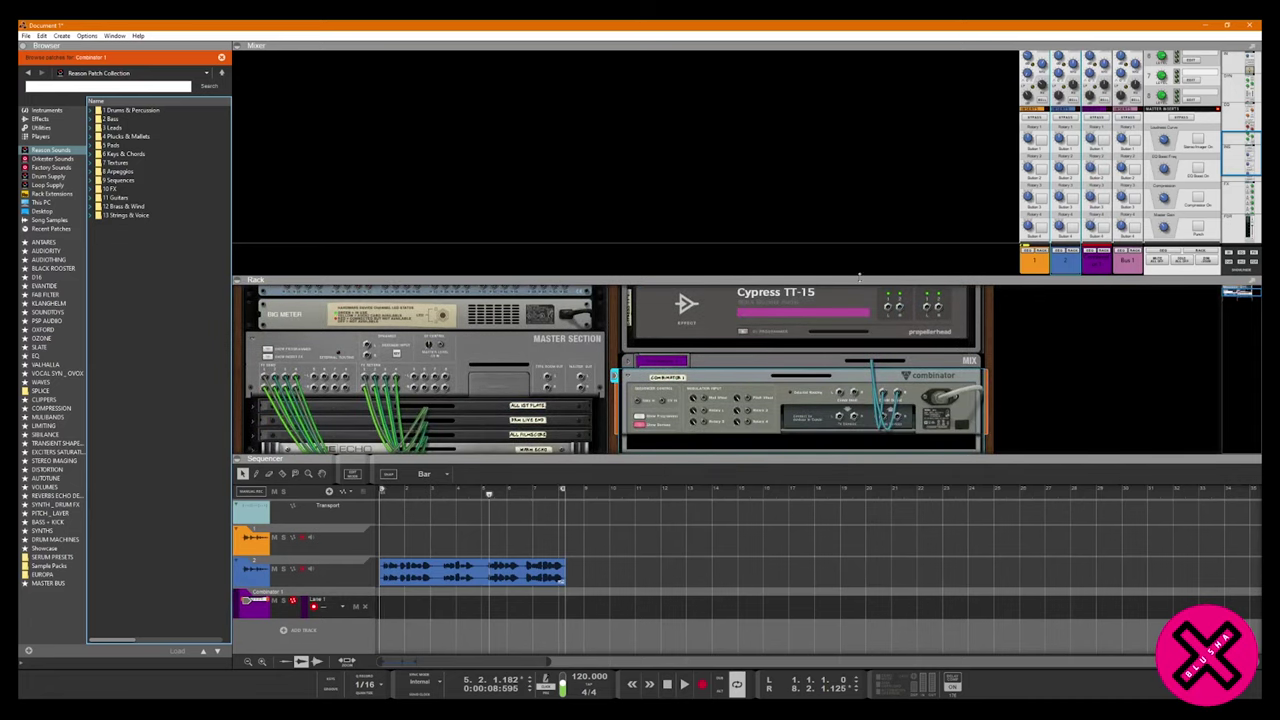
pyautogui.press('Tab')
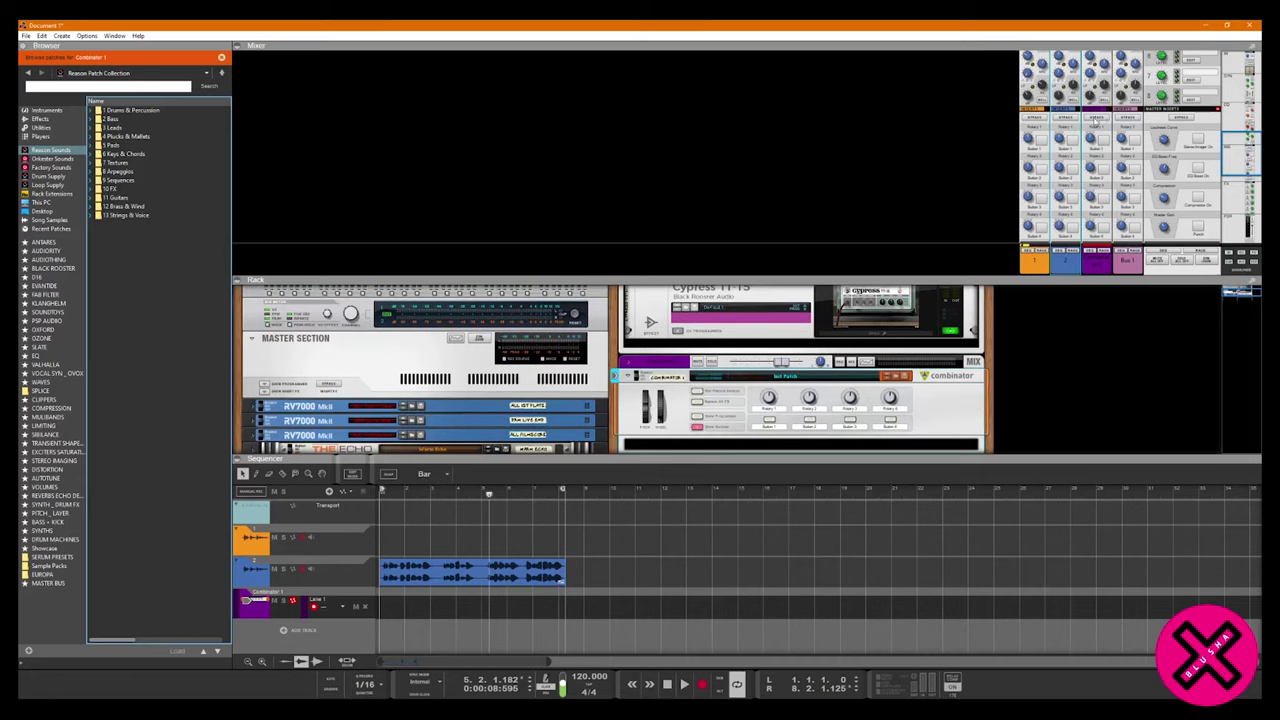
pyautogui.scroll(3, 1097, 121)
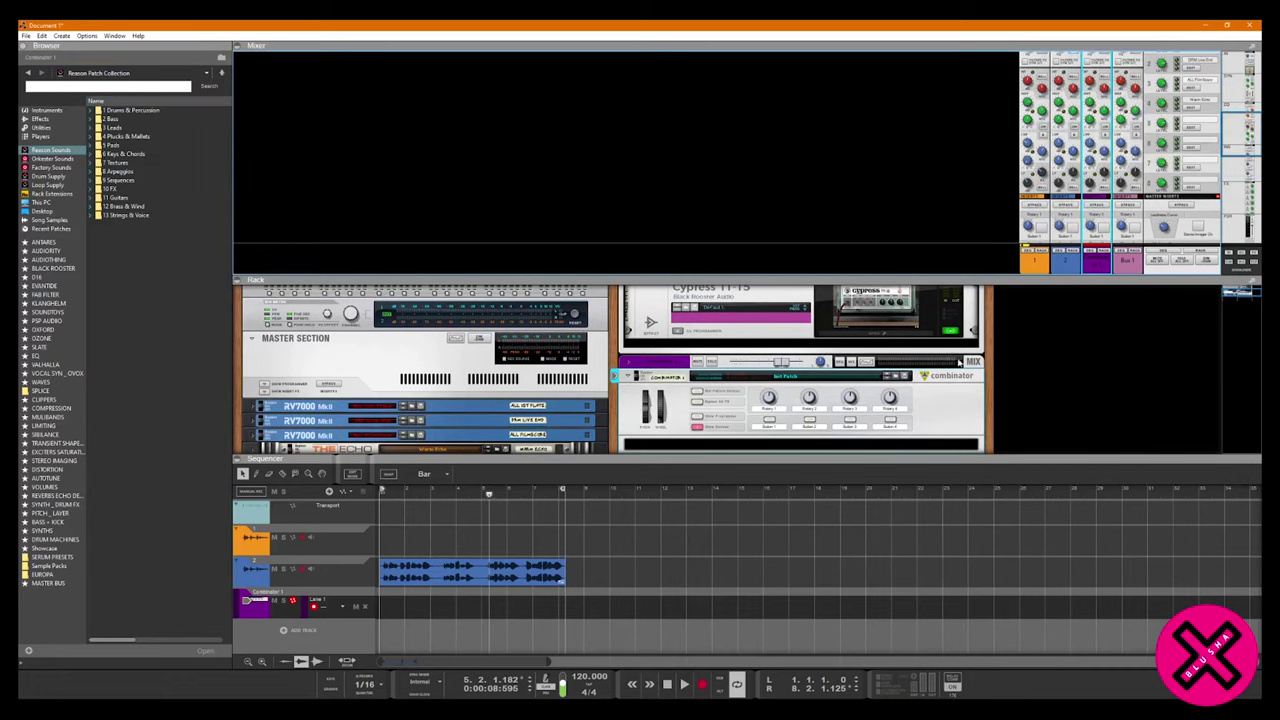
# Delete the Combinator together with its mix channel and turn the rack to its back side.
pyautogui.click(961, 392)
pyautogui.click(661, 356)
pyautogui.press('Delete')
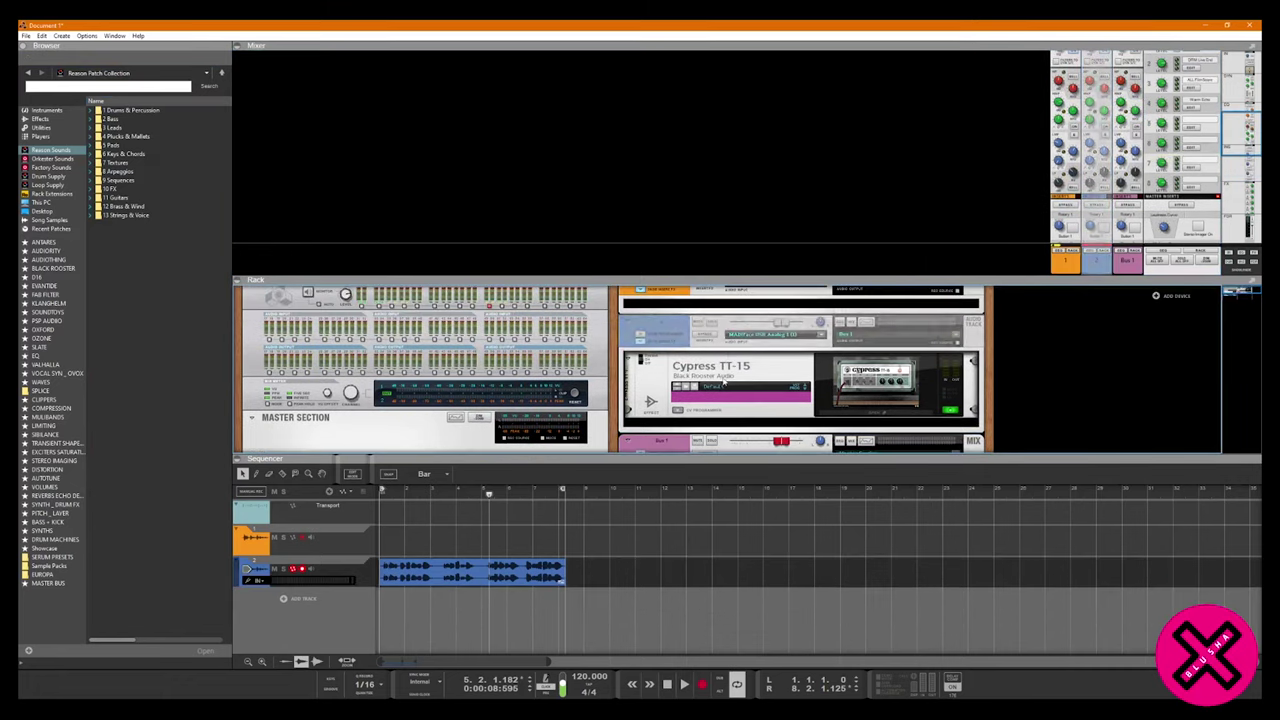
pyautogui.press('Tab')
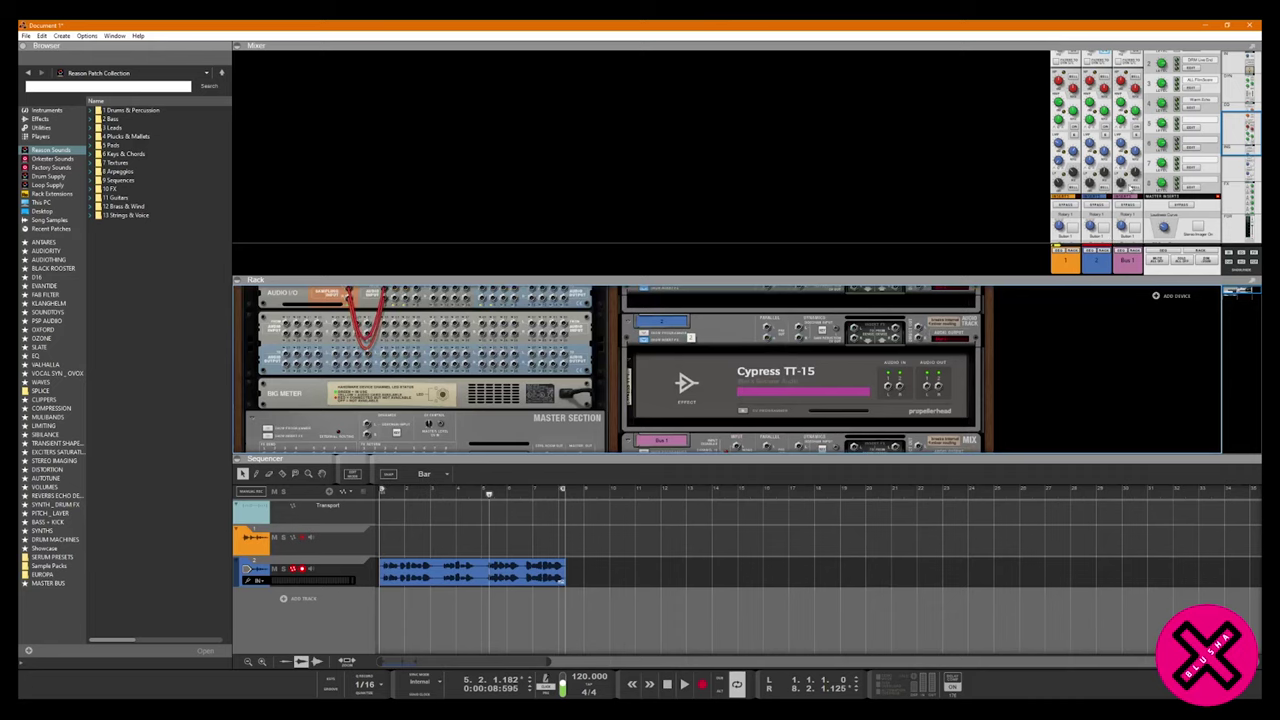
# Delete the Cypress TT-15 effect from channel 2's insert chain and give the rack more room.
pyautogui.scroll(-3, 1107, 188)
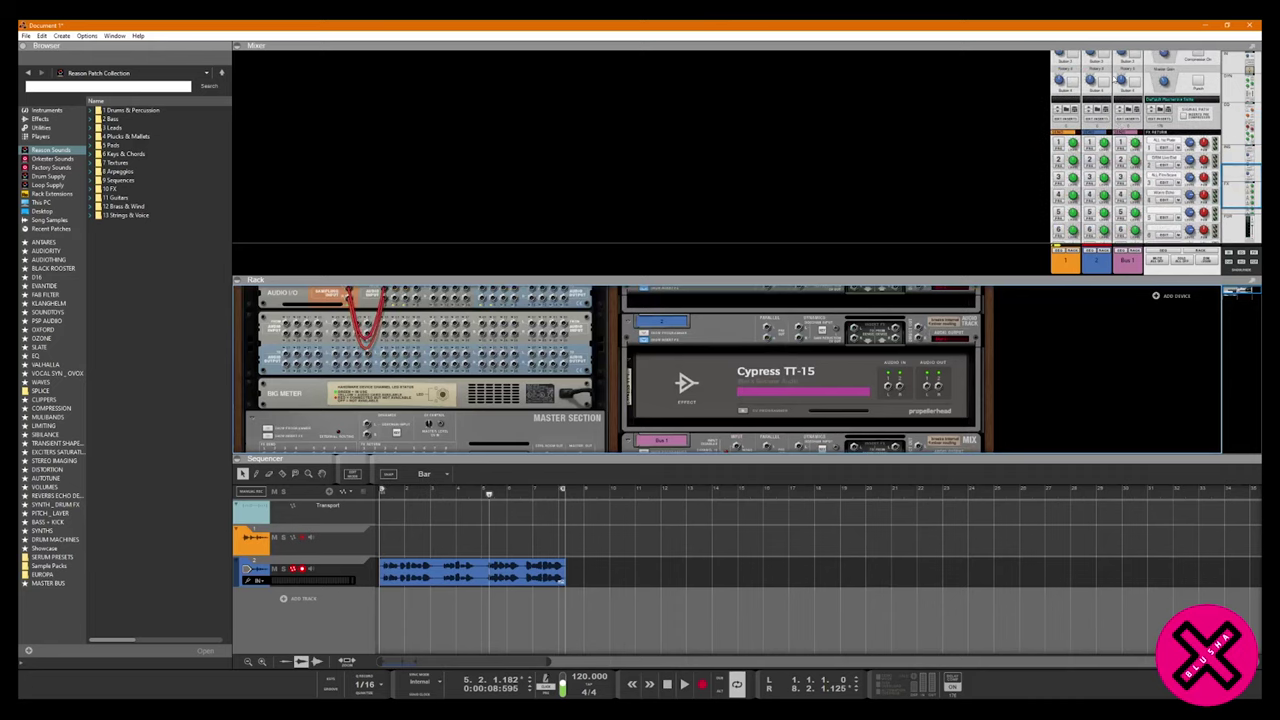
pyautogui.scroll(-2, 1113, 83)
pyautogui.scroll(1, 632, 338)
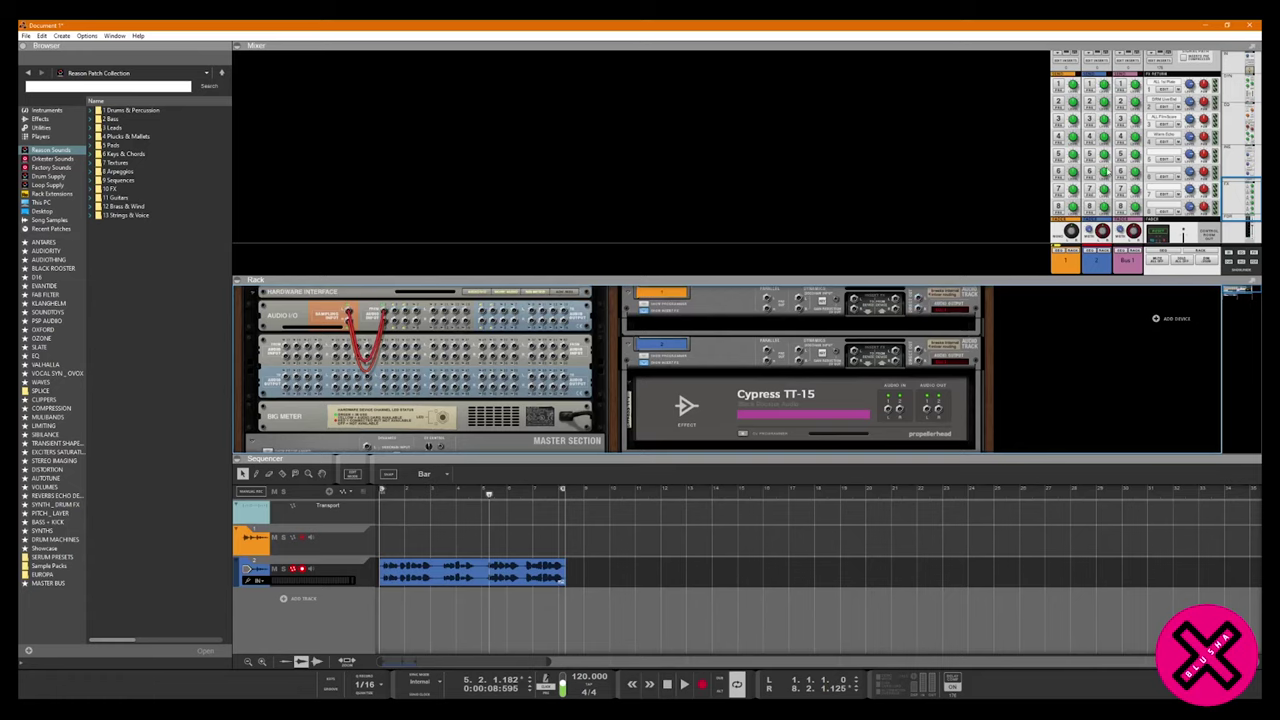
pyautogui.click(752, 404)
pyautogui.press('Delete')
pyautogui.press('Return')
pyautogui.moveTo(730, 462); pyautogui.dragTo(730, 530)
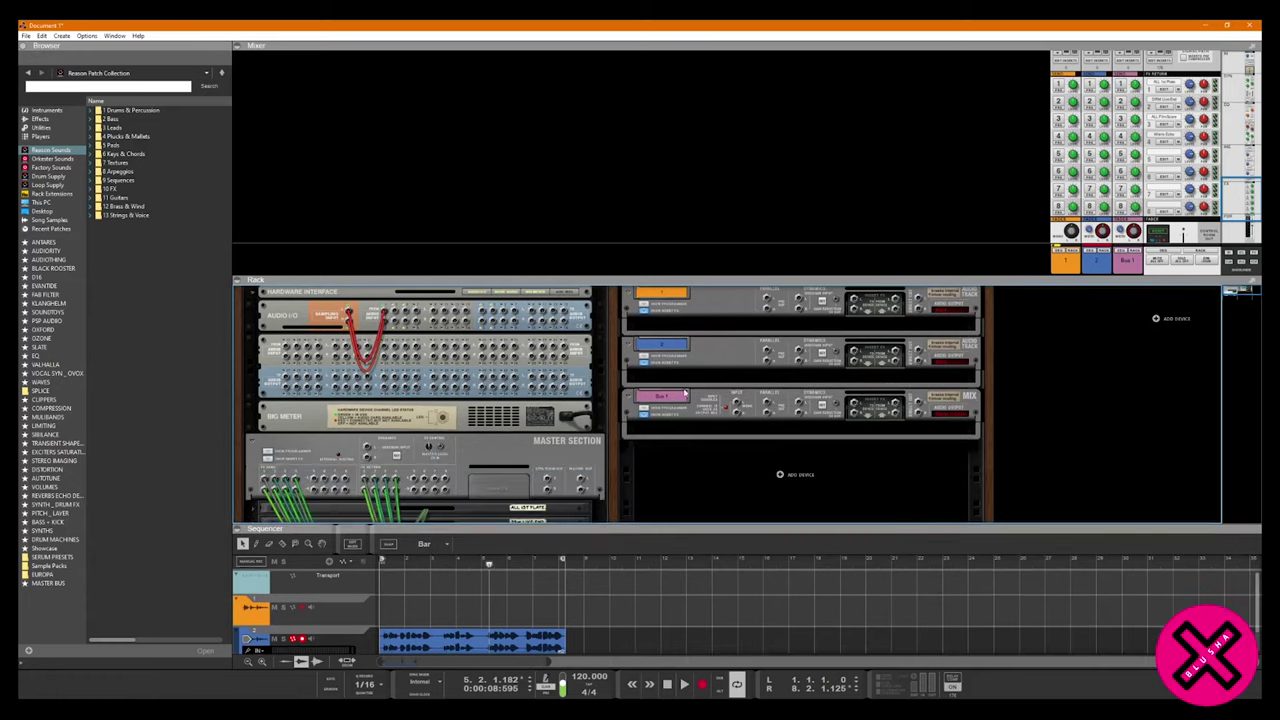
# Examine the master section's send effects in the rack, from the front and with their rear send and return cabling.
pyautogui.scroll(-5, 627, 428)
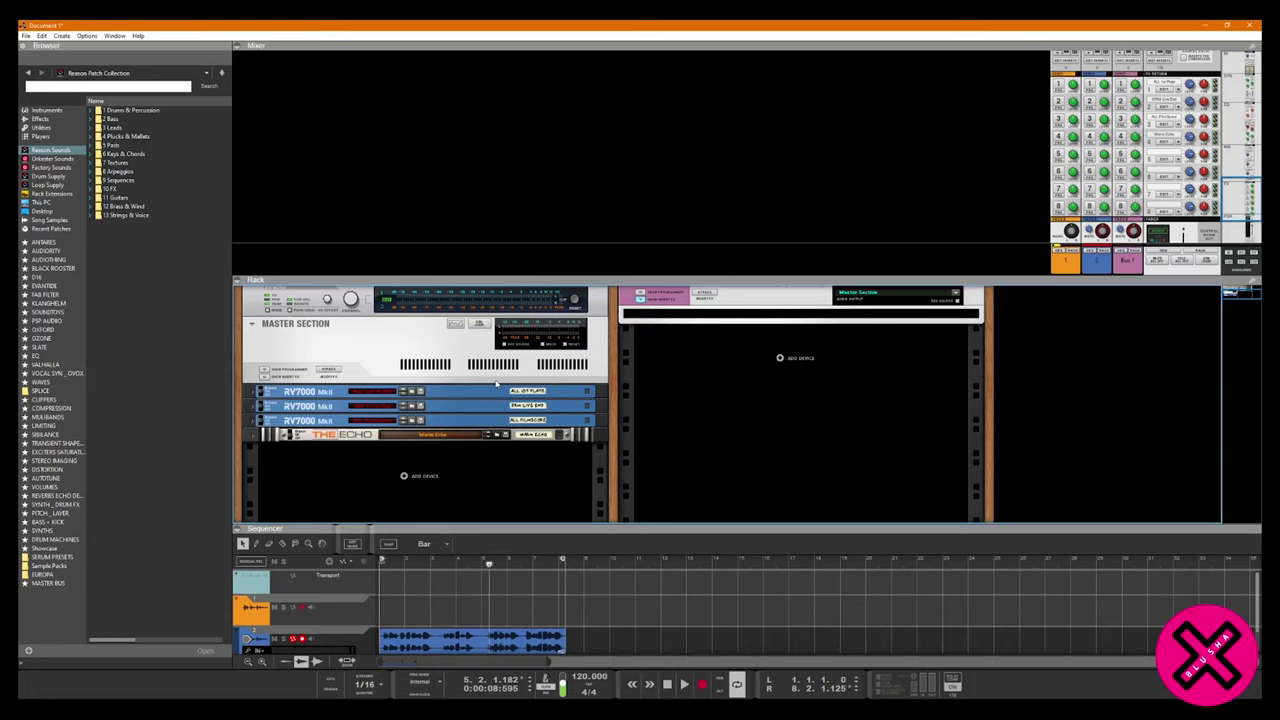
pyautogui.press('Tab')
pyautogui.scroll(2, 495, 385)
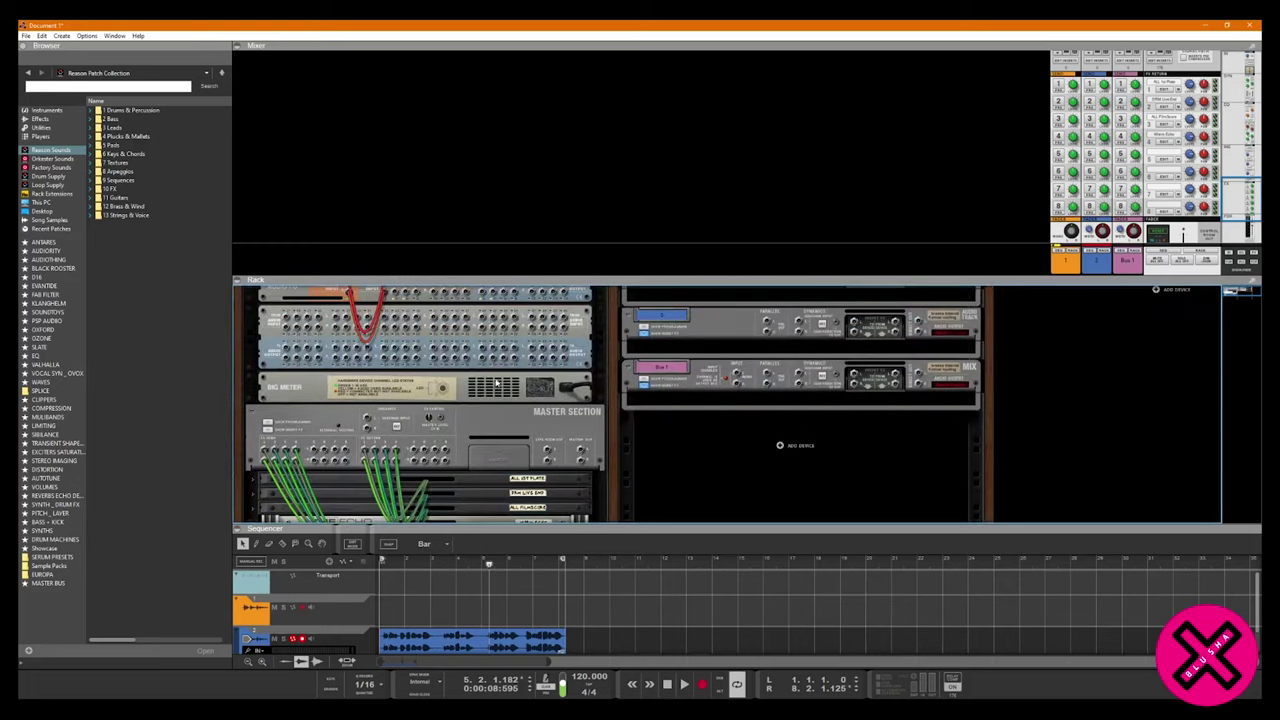
pyautogui.scroll(-2, 495, 385)
pyautogui.moveTo(547, 279); pyautogui.dragTo(550, 142)
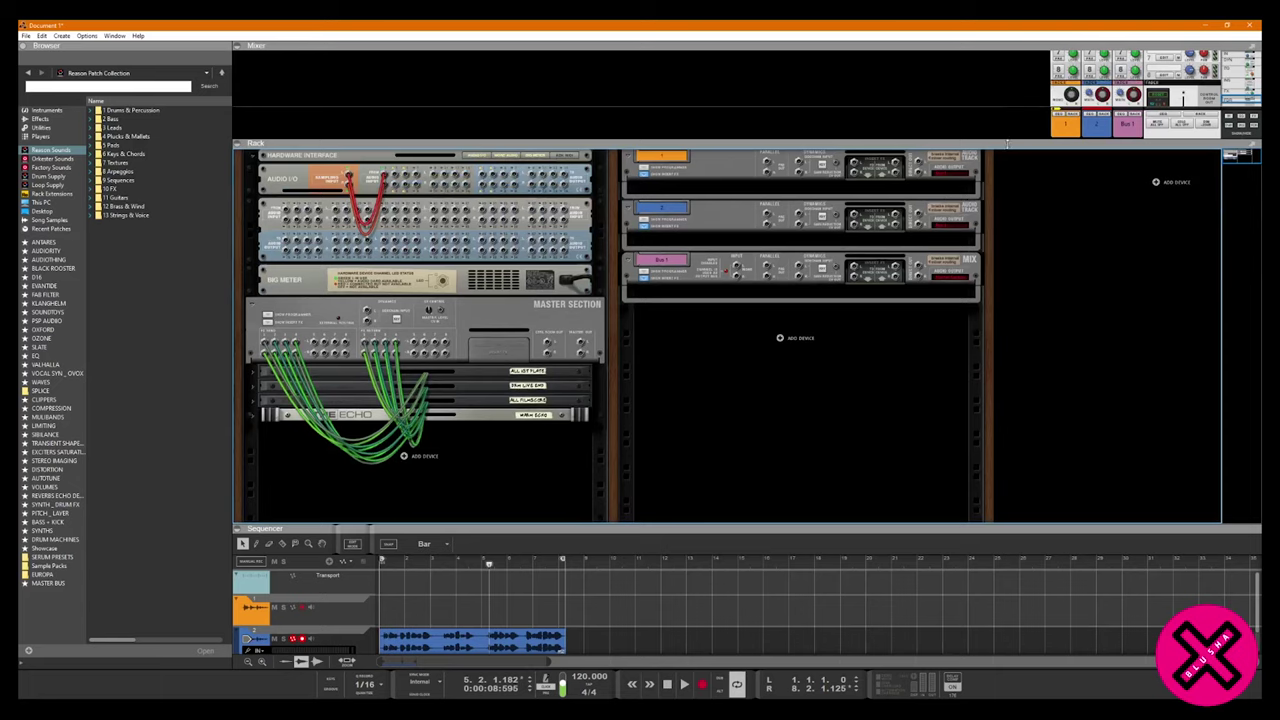
pyautogui.moveTo(1012, 142); pyautogui.dragTo(1014, 266)
pyautogui.scroll(-6, 551, 434)
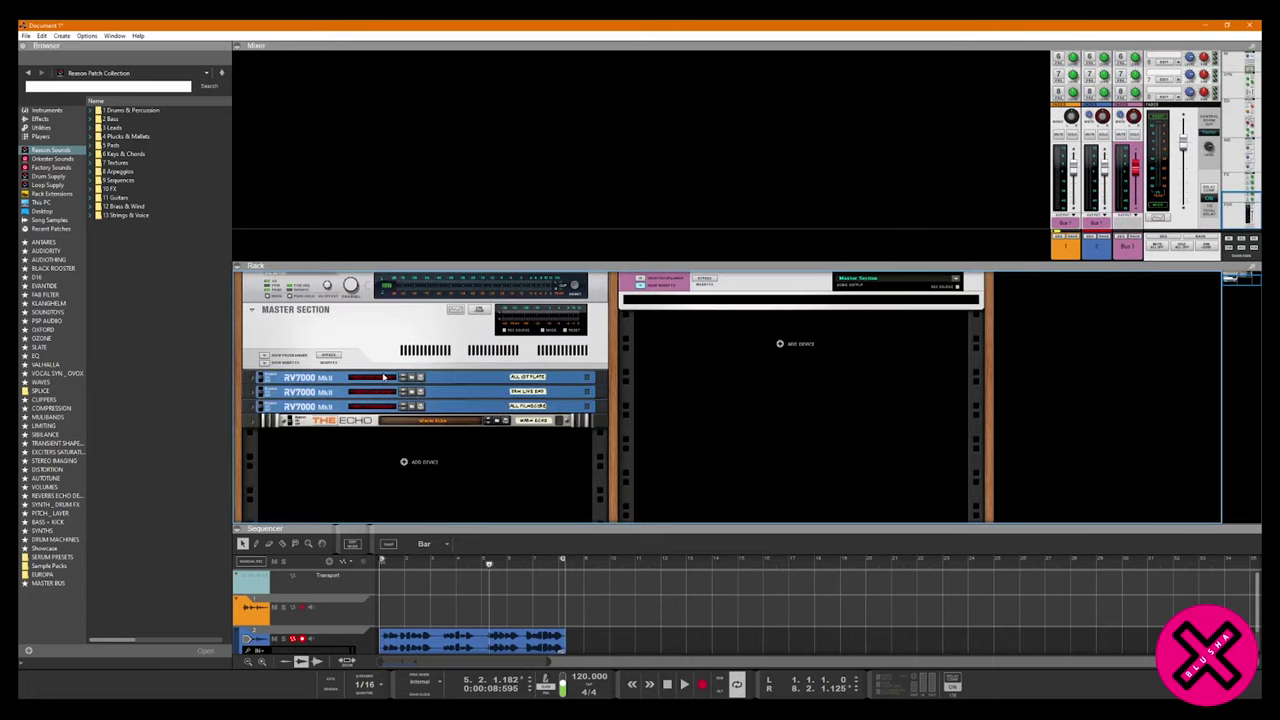
# Delete The Echo from the master section's send effects.
pyautogui.rightClick(407, 428)
pyautogui.click(372, 418)
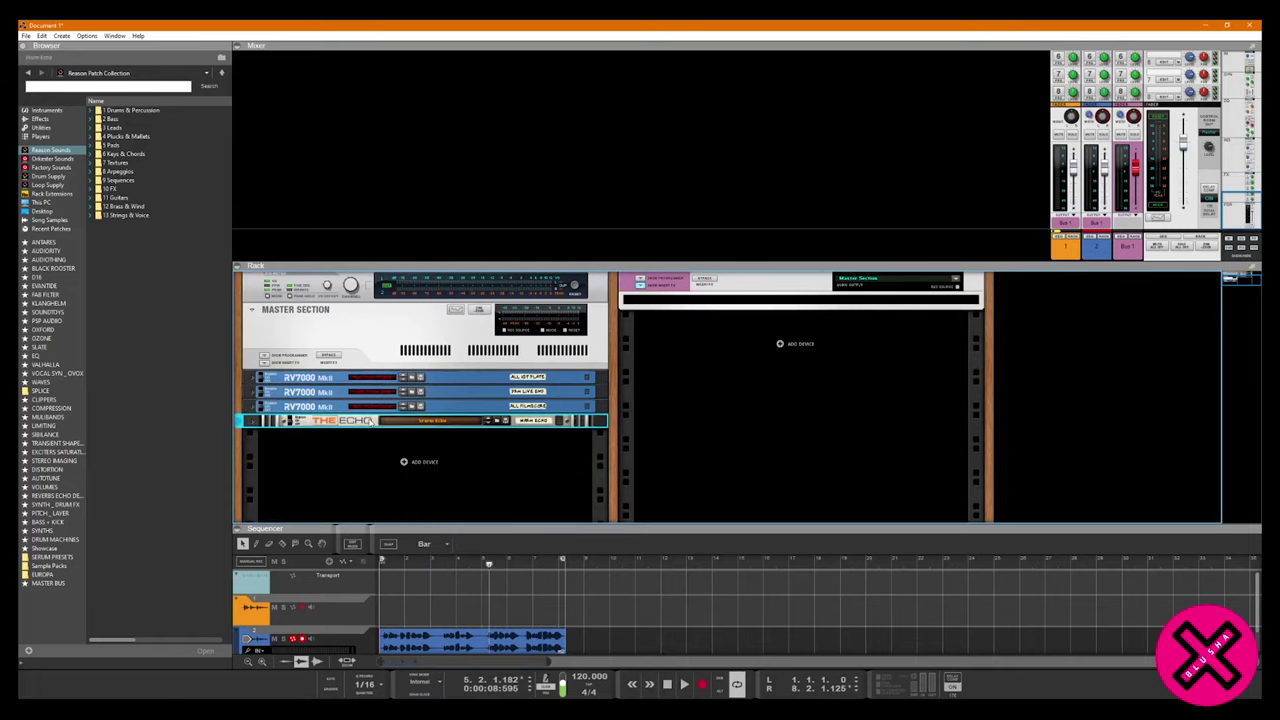
pyautogui.press('Delete')
pyautogui.click(366, 420)
# Delete the two lower RV7000 MkII reverbs, leaving only the first one below the master section.
pyautogui.click(362, 417)
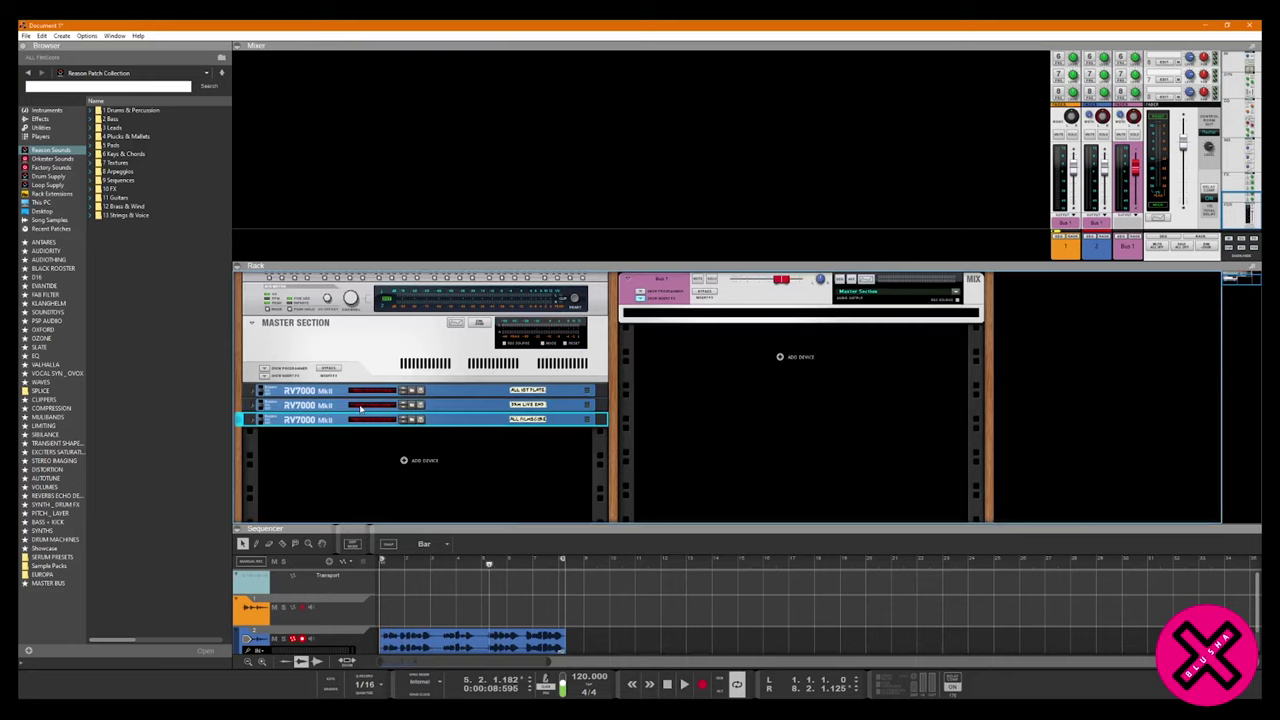
pyautogui.click(361, 406)
pyautogui.click(362, 411)
pyautogui.click(354, 418)
pyautogui.press('Delete')
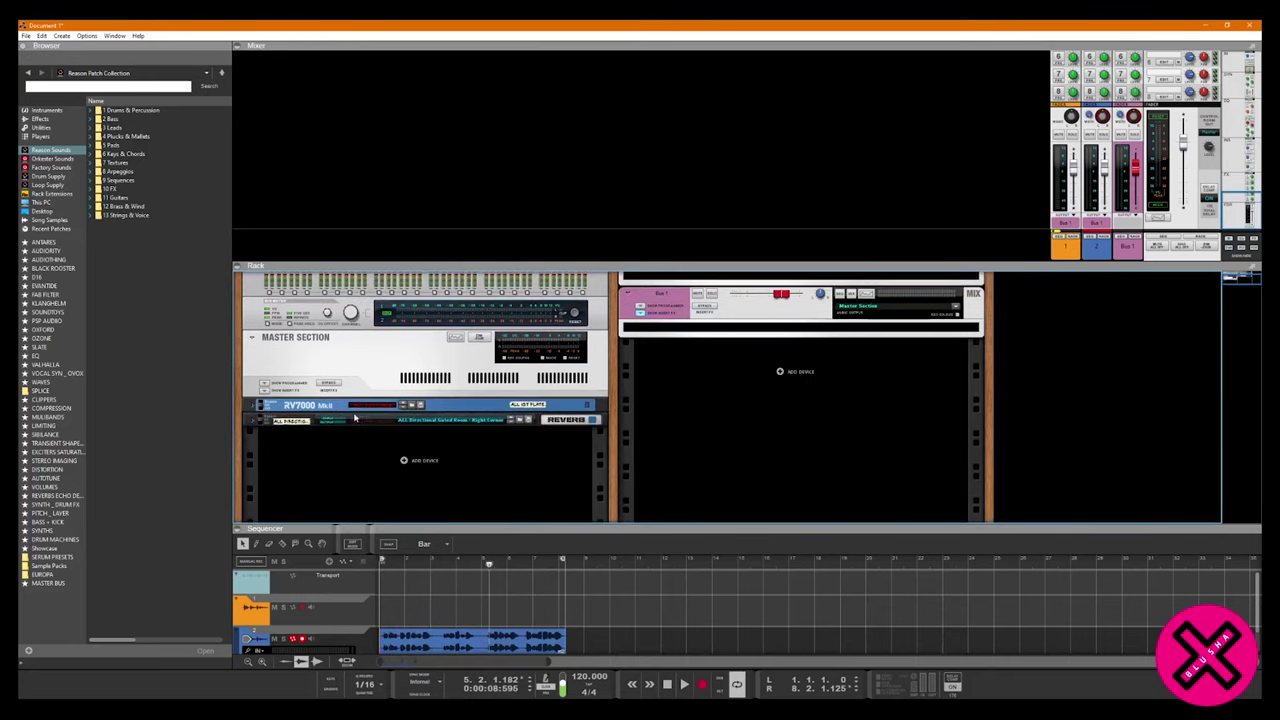
pyautogui.click(355, 418)
pyautogui.press('Delete')
pyautogui.press('Return')
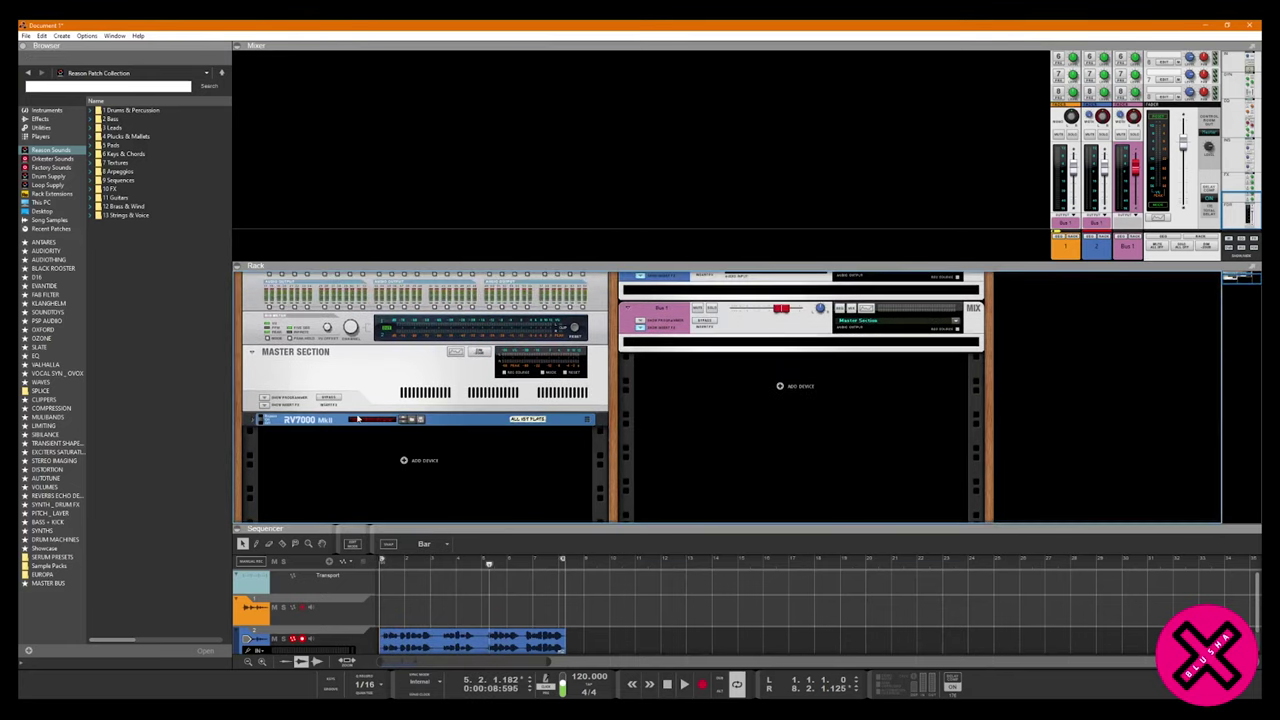
# Add H-Reverb Stereo from the reverb and delay favourites below the RV7000 MkII and check send 2 on channel 2.
pyautogui.click(355, 465)
pyautogui.click(55, 495)
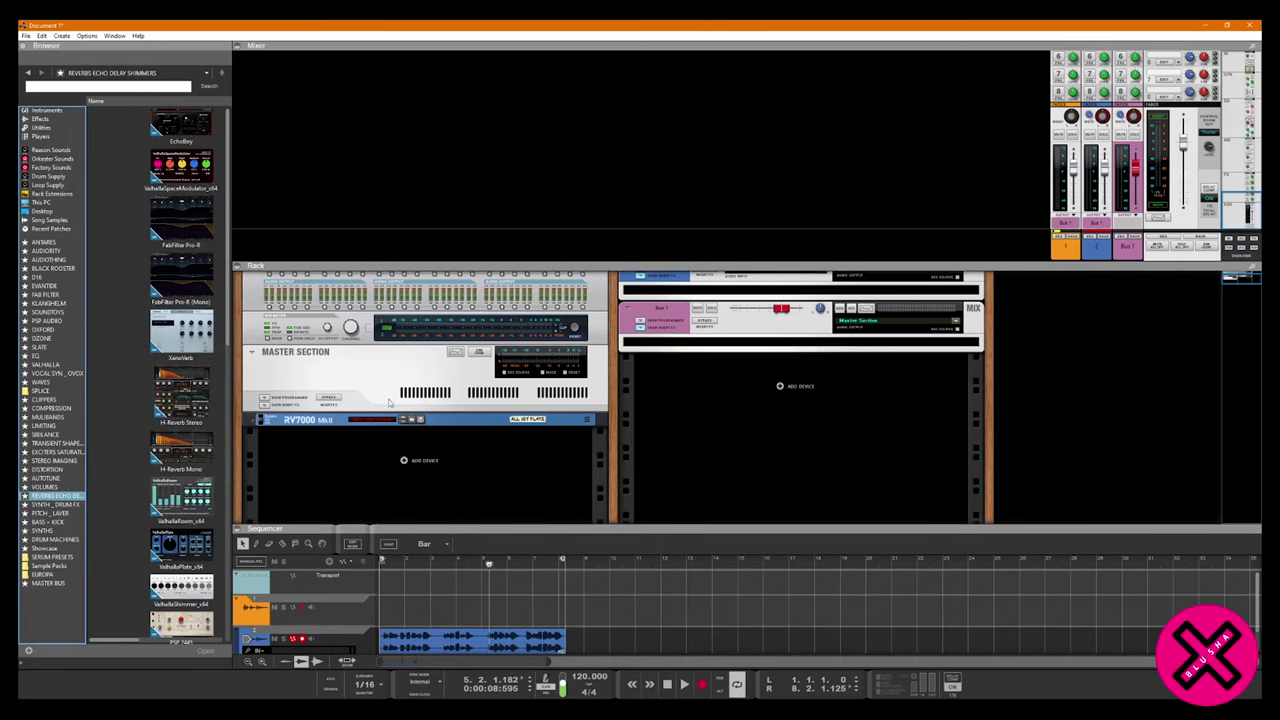
pyautogui.moveTo(200, 398); pyautogui.dragTo(424, 425)
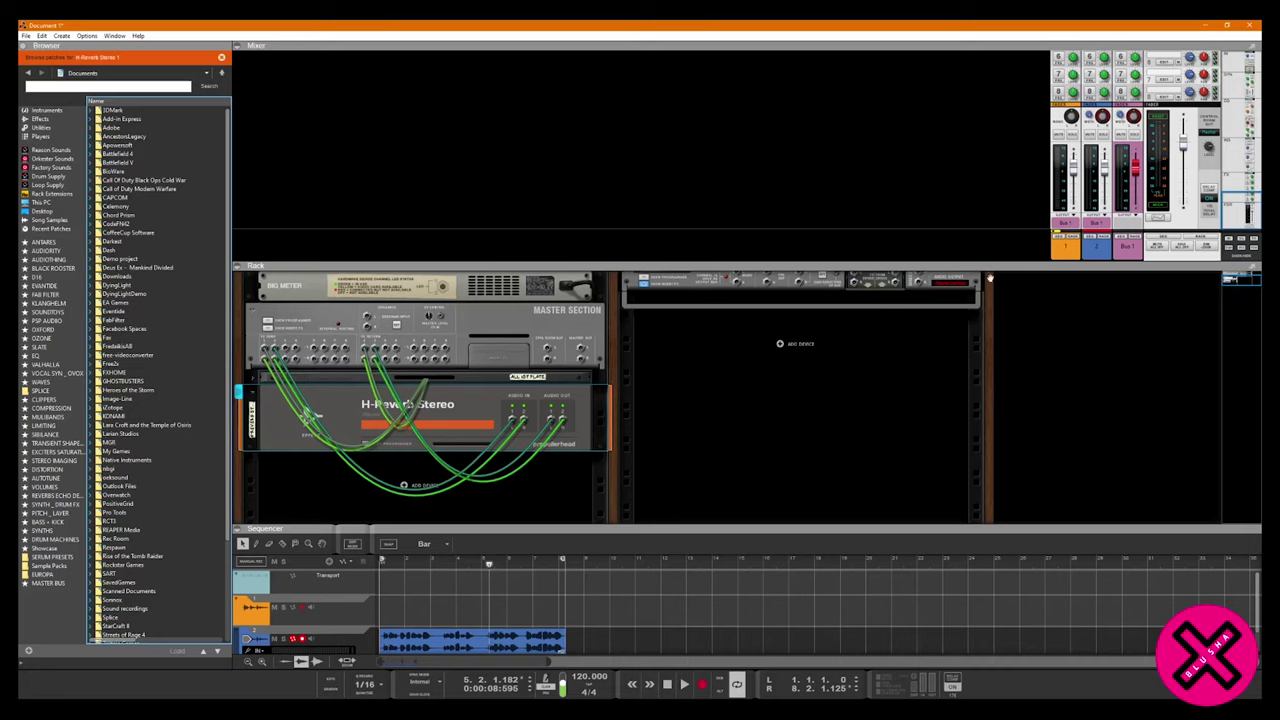
pyautogui.moveTo(1001, 267); pyautogui.dragTo(1001, 332)
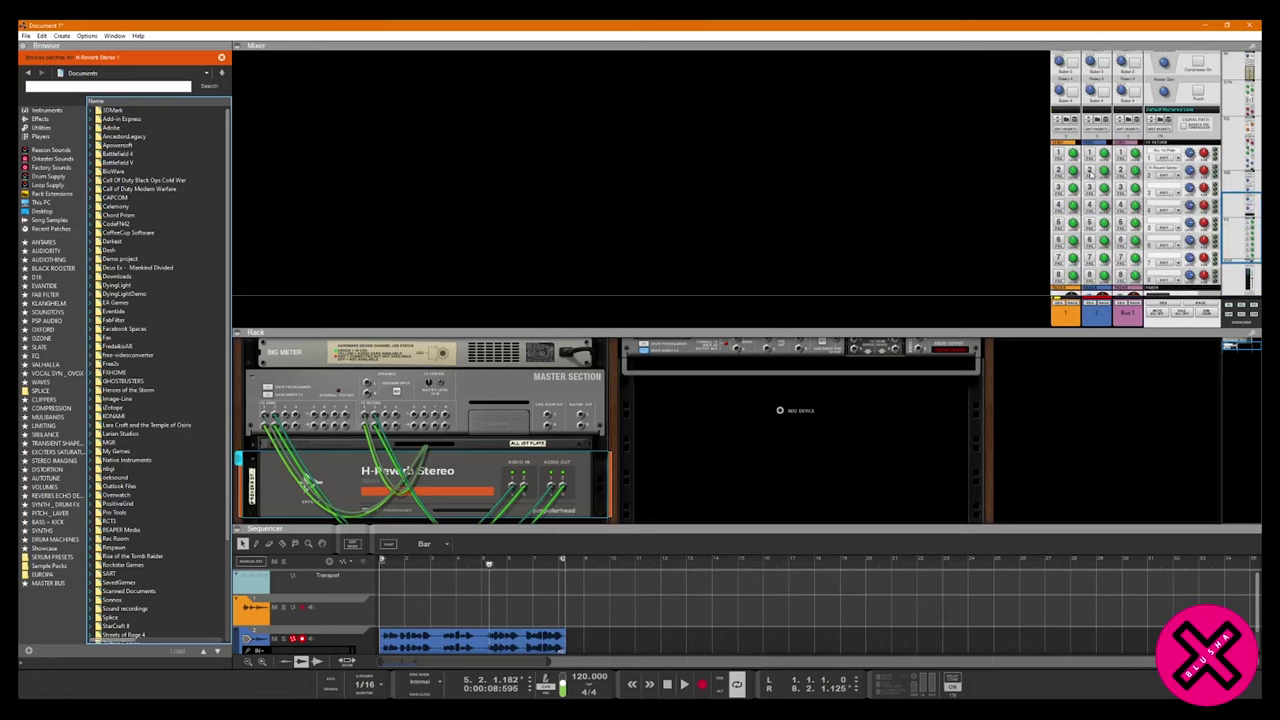
pyautogui.click(1094, 175)
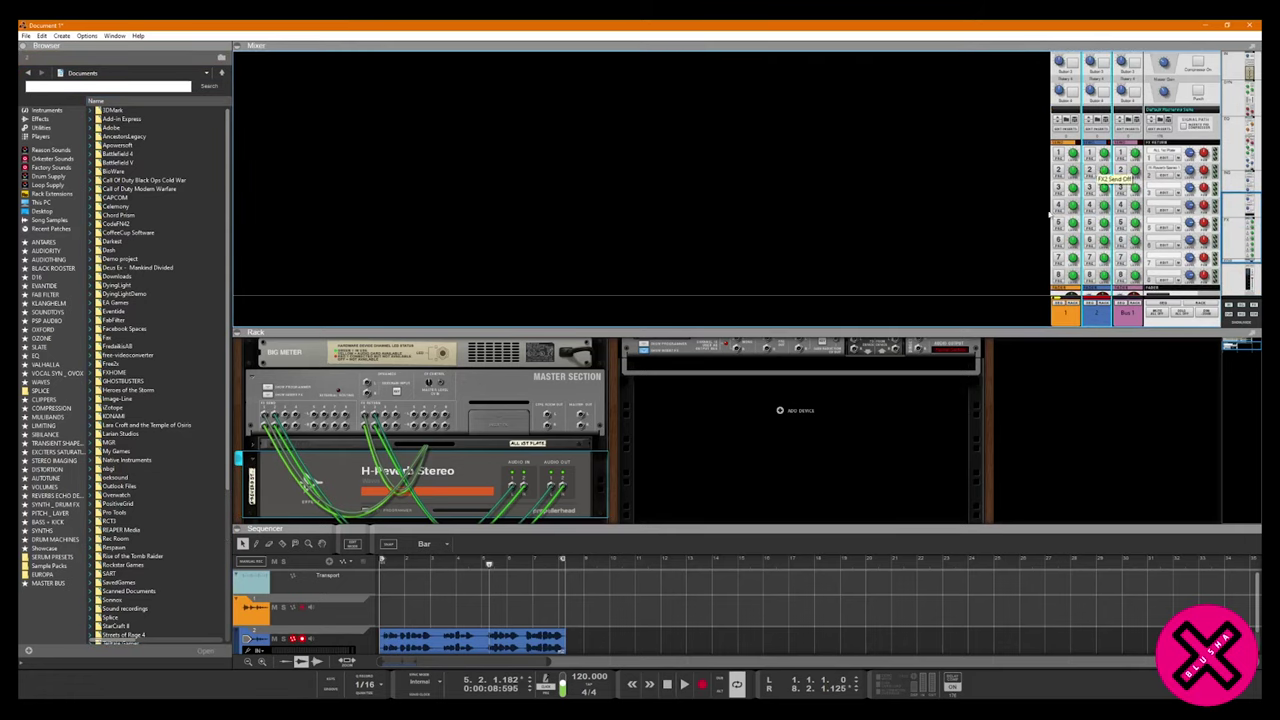
pyautogui.scroll(-1, 427, 455)
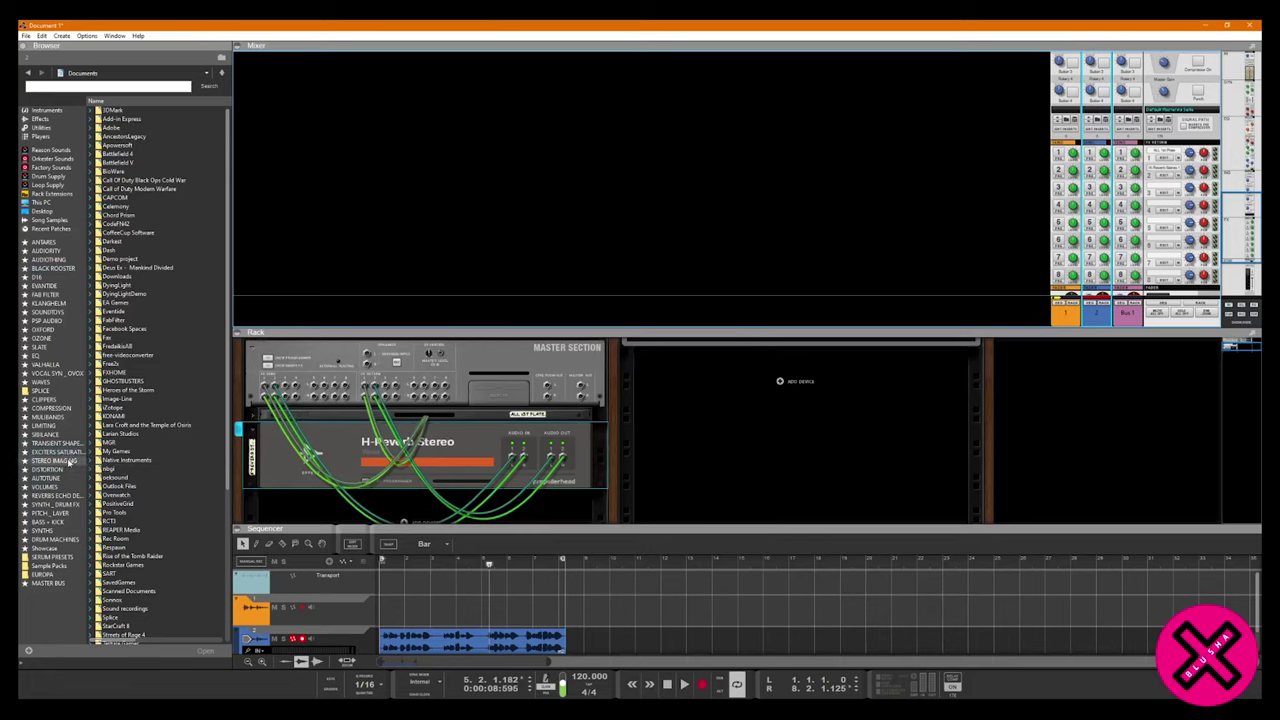
# Add ValhallaShimmer_x64 and PSP 2445 from the reverb and delay favourites as further send effects below H-Reverb Stereo.
pyautogui.click(60, 496)
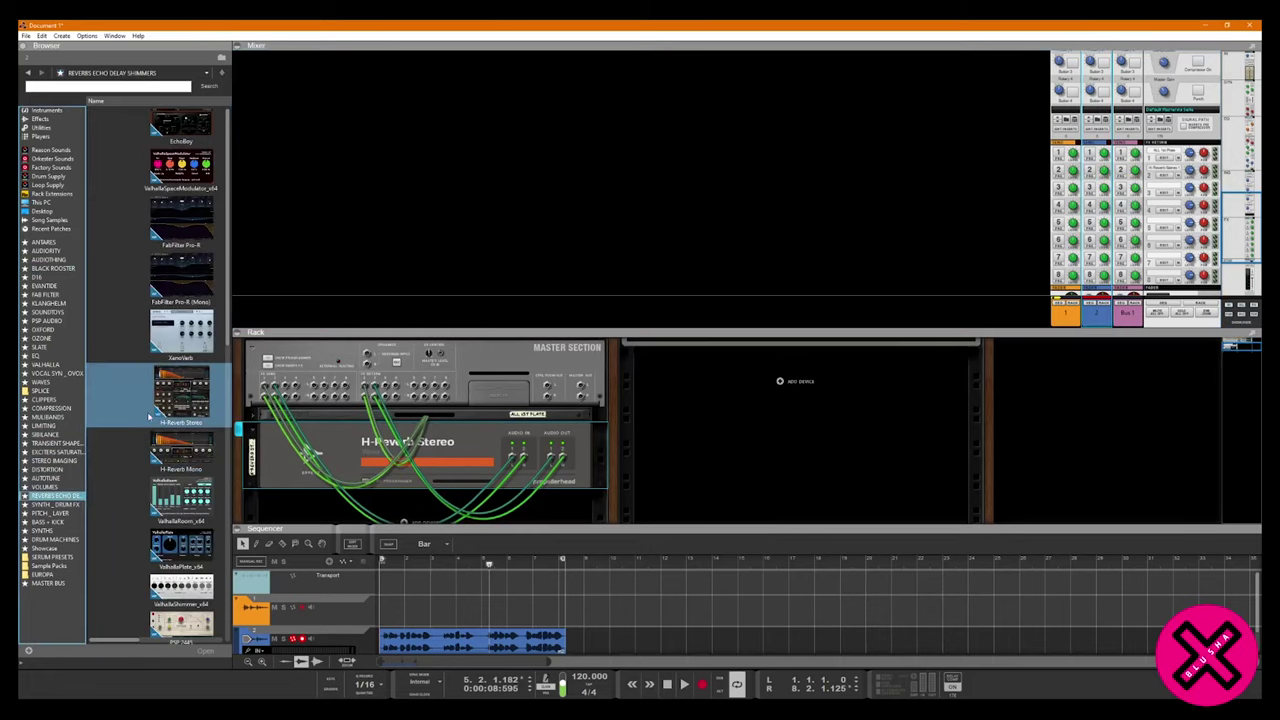
pyautogui.moveTo(186, 586); pyautogui.dragTo(426, 475)
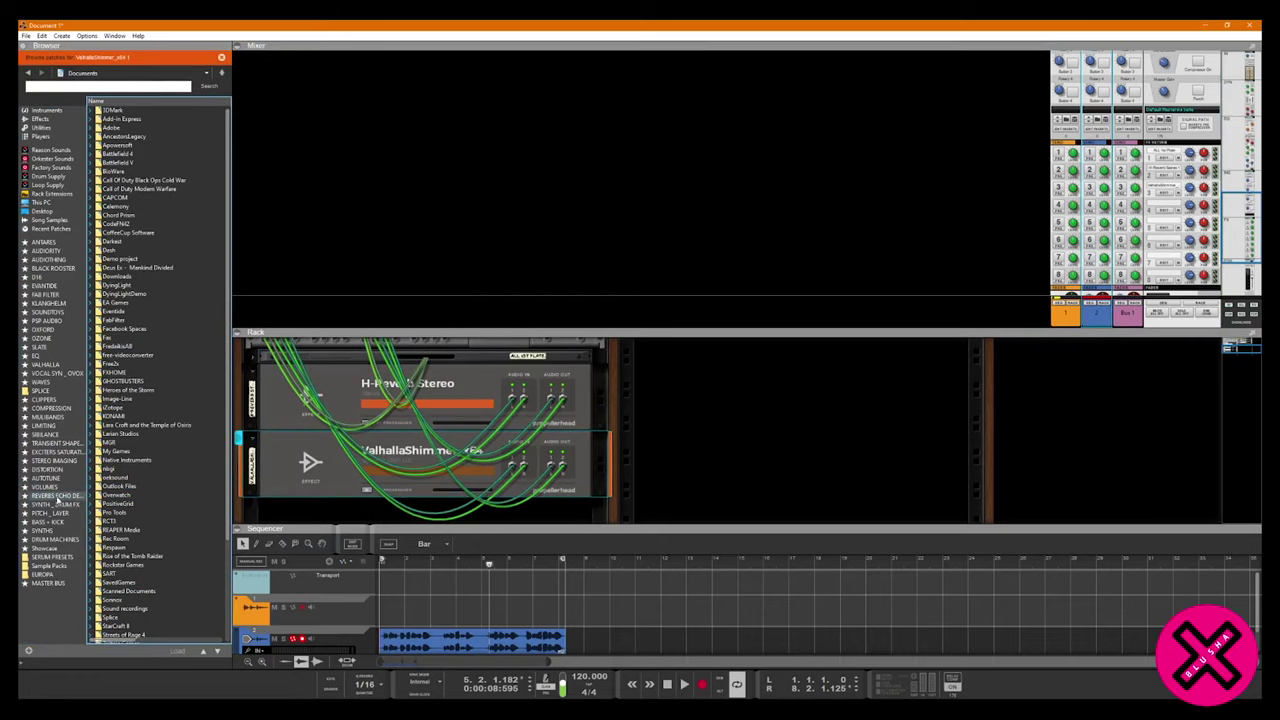
pyautogui.click(60, 496)
pyautogui.moveTo(181, 545); pyautogui.dragTo(443, 475)
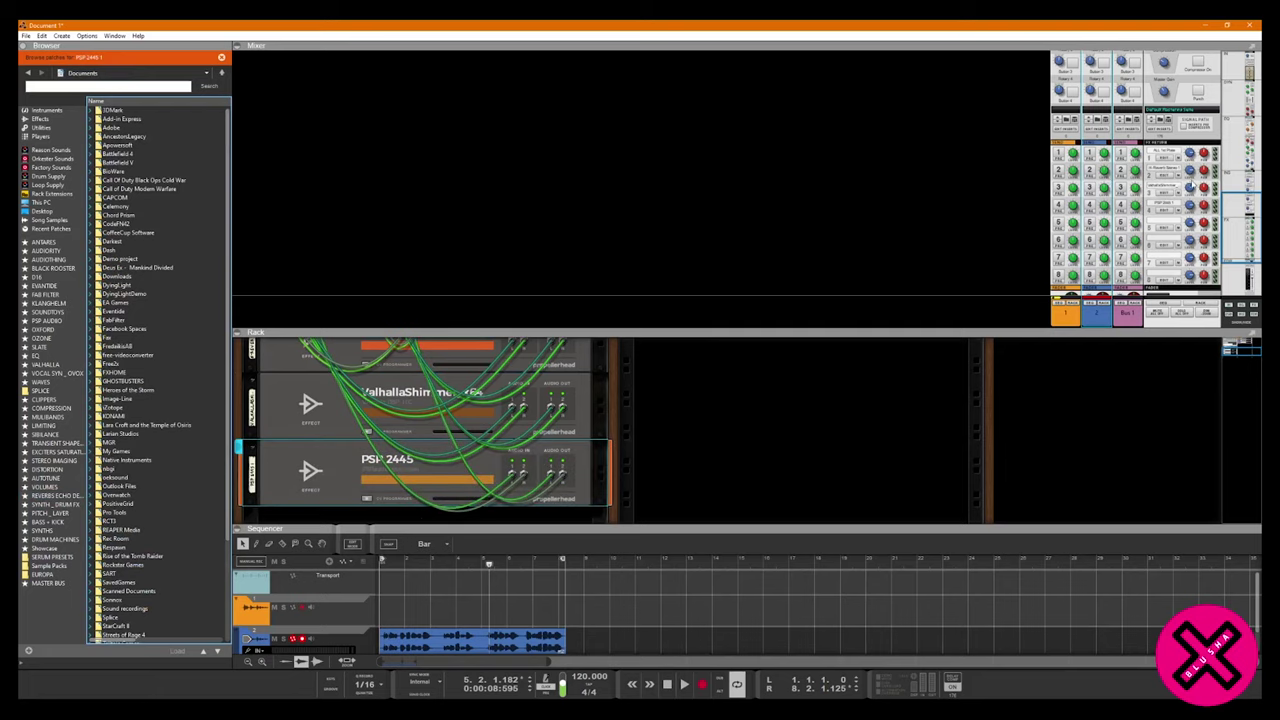
# Try the FX3 return and send level, and enable send 2 on channels 1 and 2 and send 3 on Bus 1.
pyautogui.click(1190, 188)
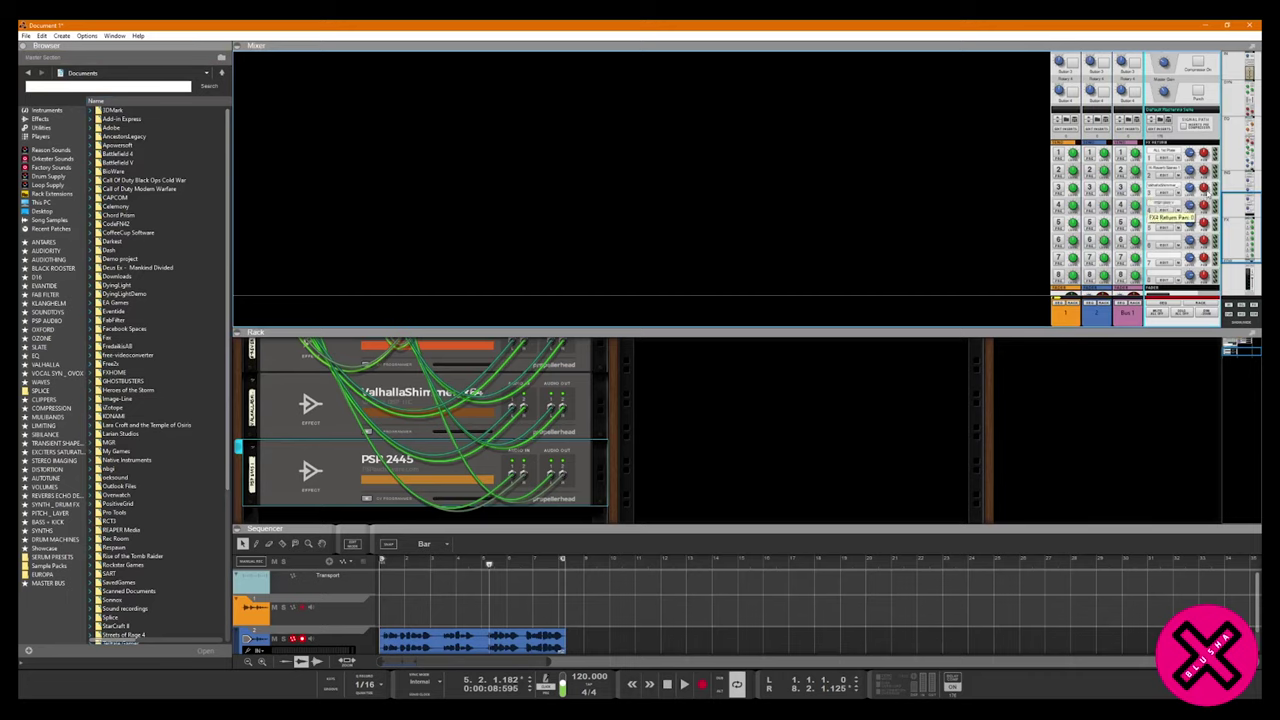
pyautogui.click(1104, 190)
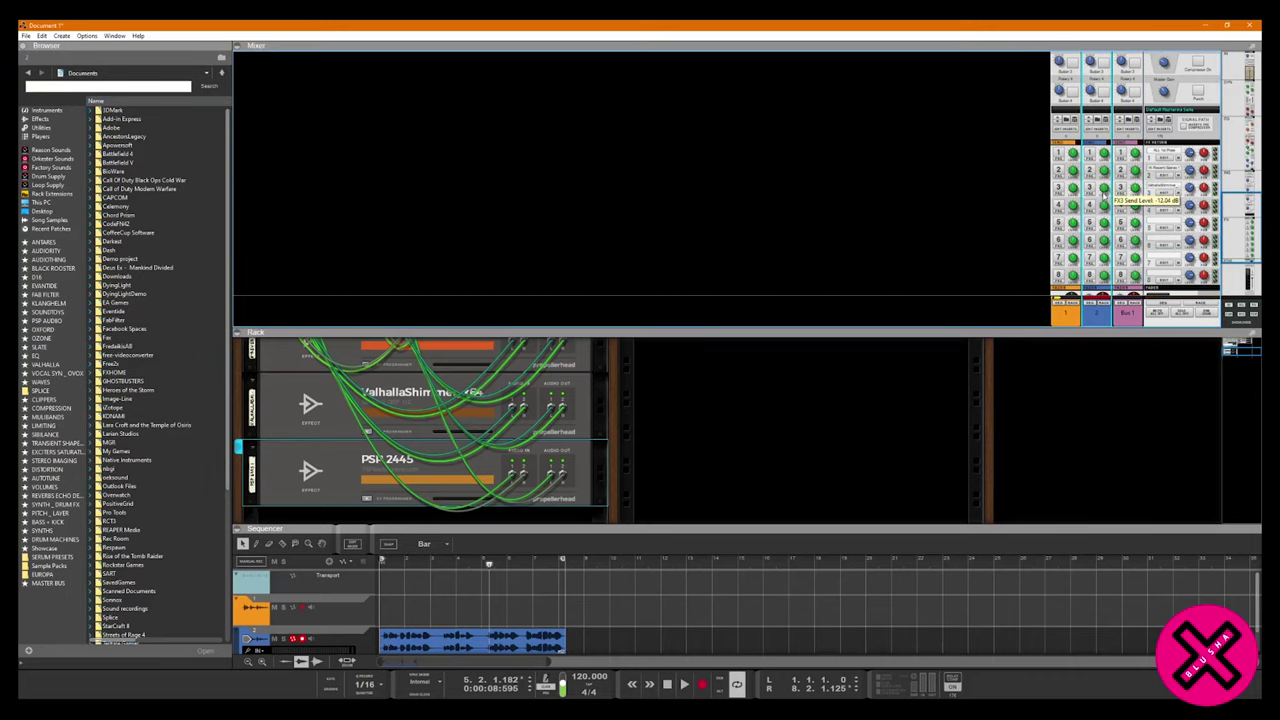
pyautogui.moveTo(1104, 198); pyautogui.dragTo(1103, 190)
pyautogui.click(1089, 169)
pyautogui.click(1121, 187)
pyautogui.click(1059, 170)
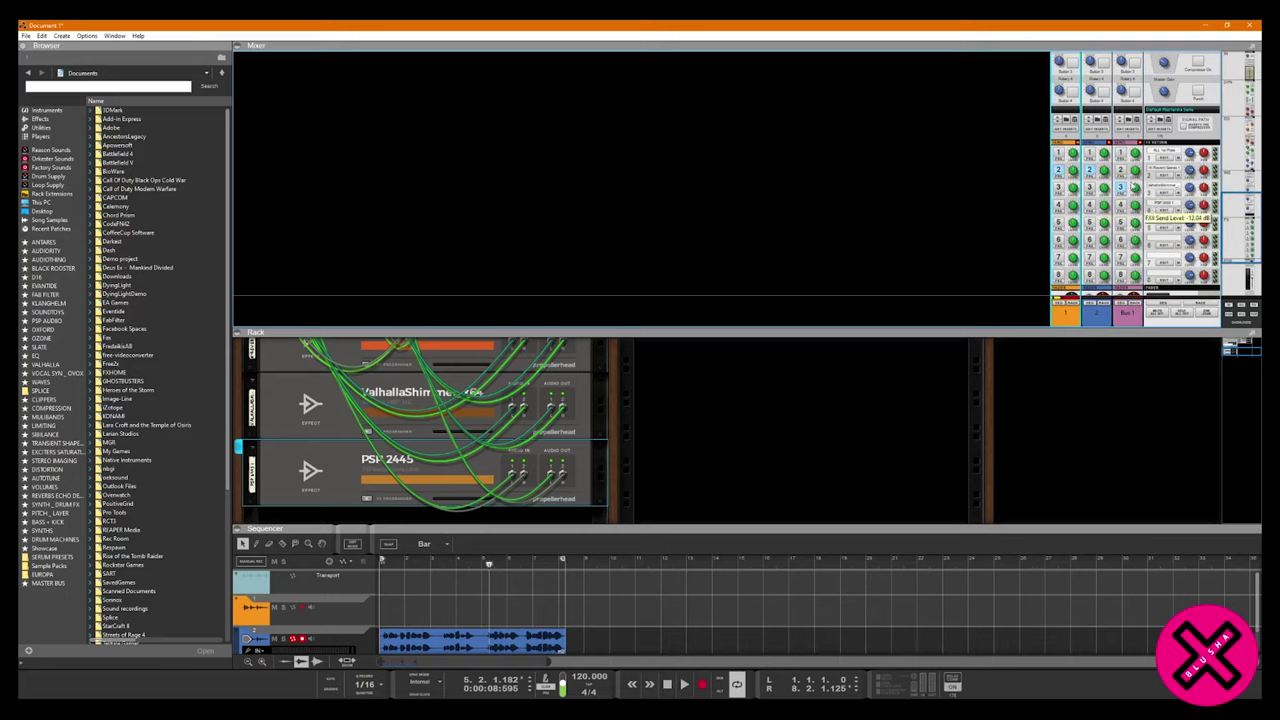
# Turn off send 3 on Bus 1 and send 2 on channel 1, and check the send cabling in the rack.
pyautogui.click(1121, 187)
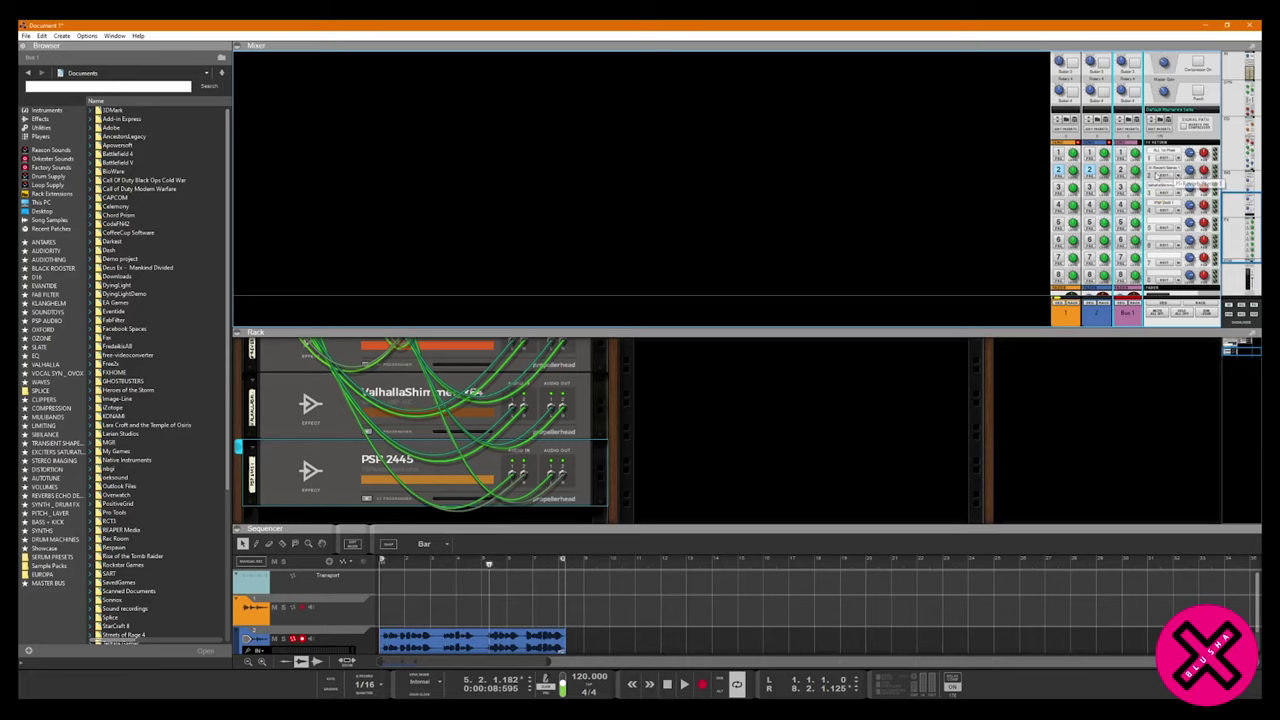
pyautogui.click(1061, 170)
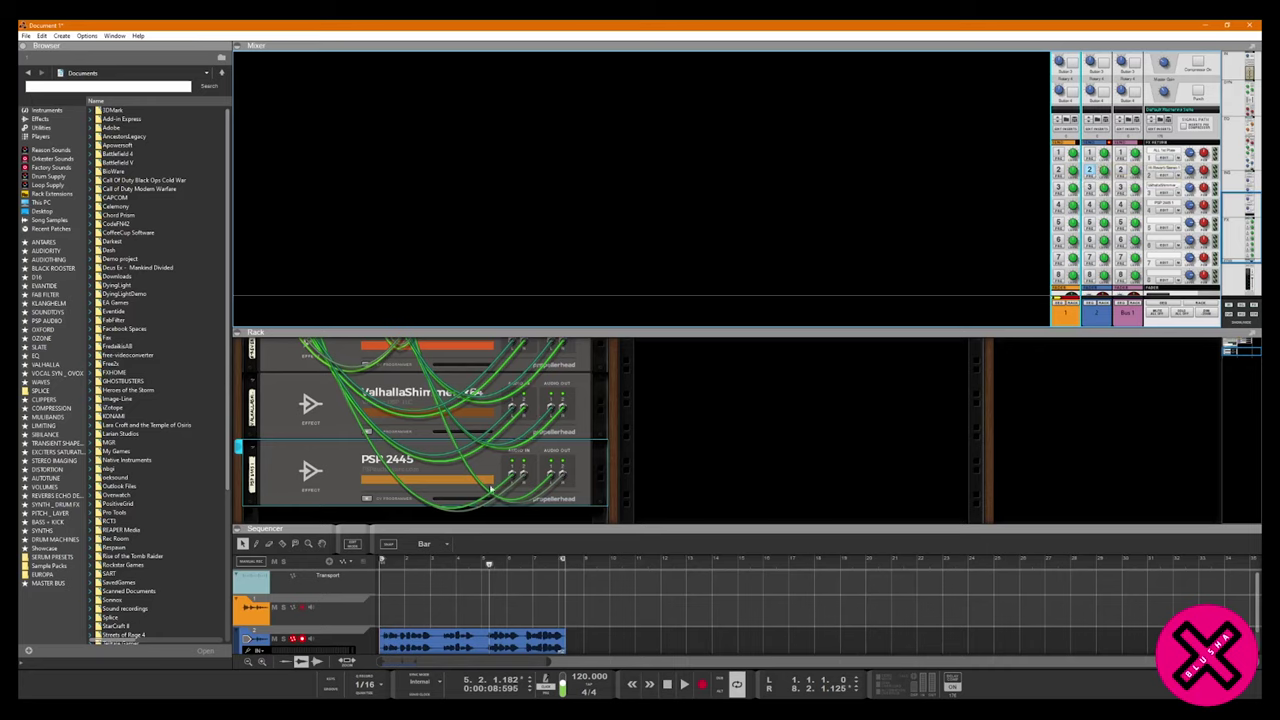
pyautogui.scroll(5, 477, 491)
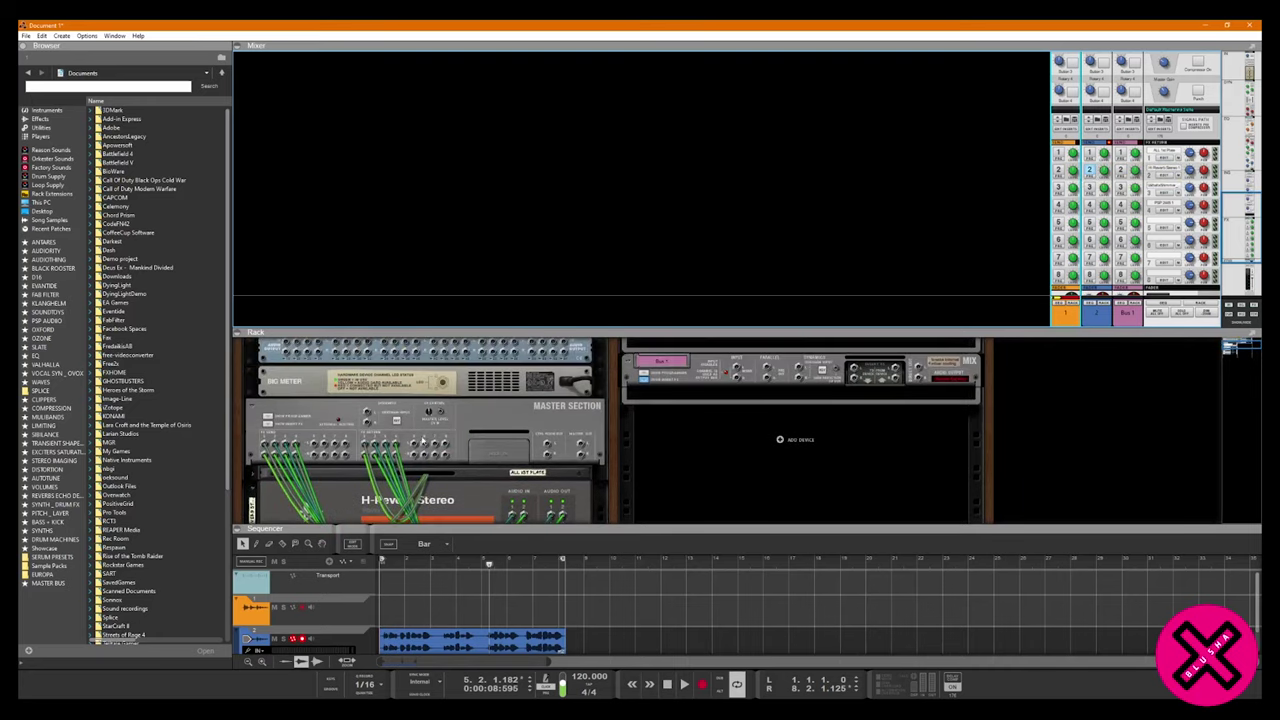
pyautogui.scroll(-2, 428, 436)
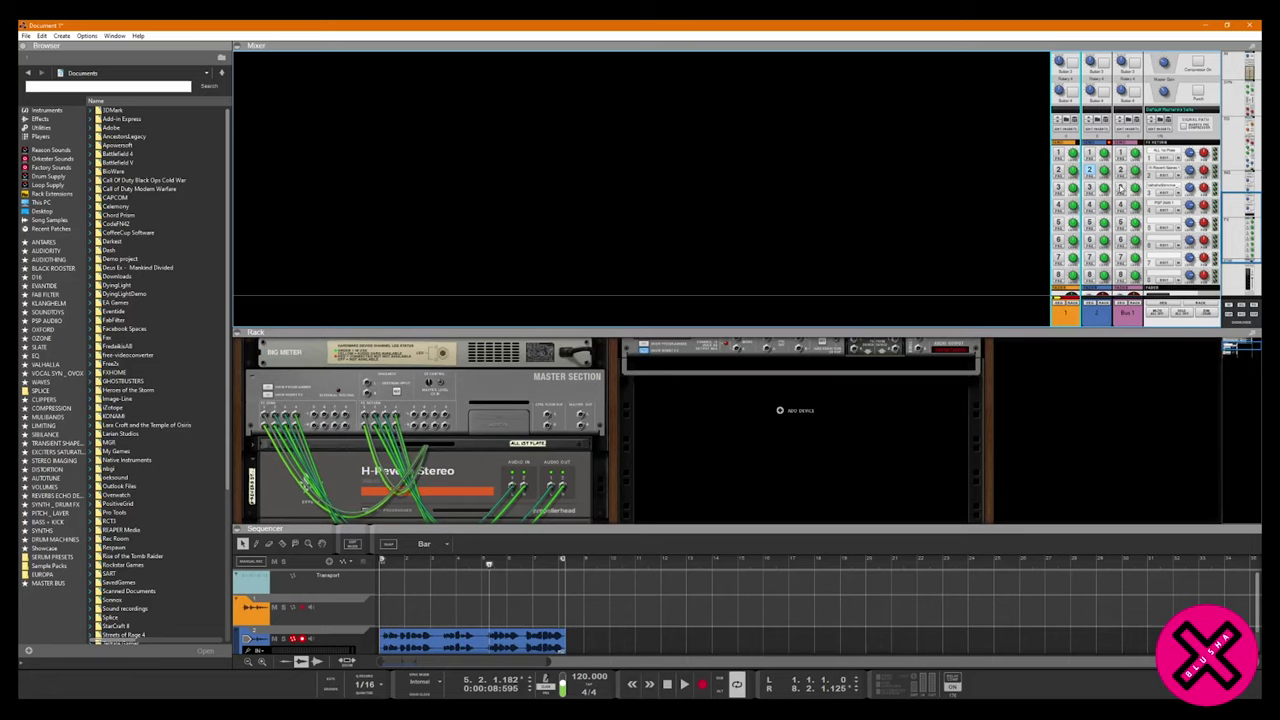
# Enable send 2 on Bus 1 and channel 1, and turn it off on channel 2.
pyautogui.click(1122, 172)
pyautogui.click(1059, 189)
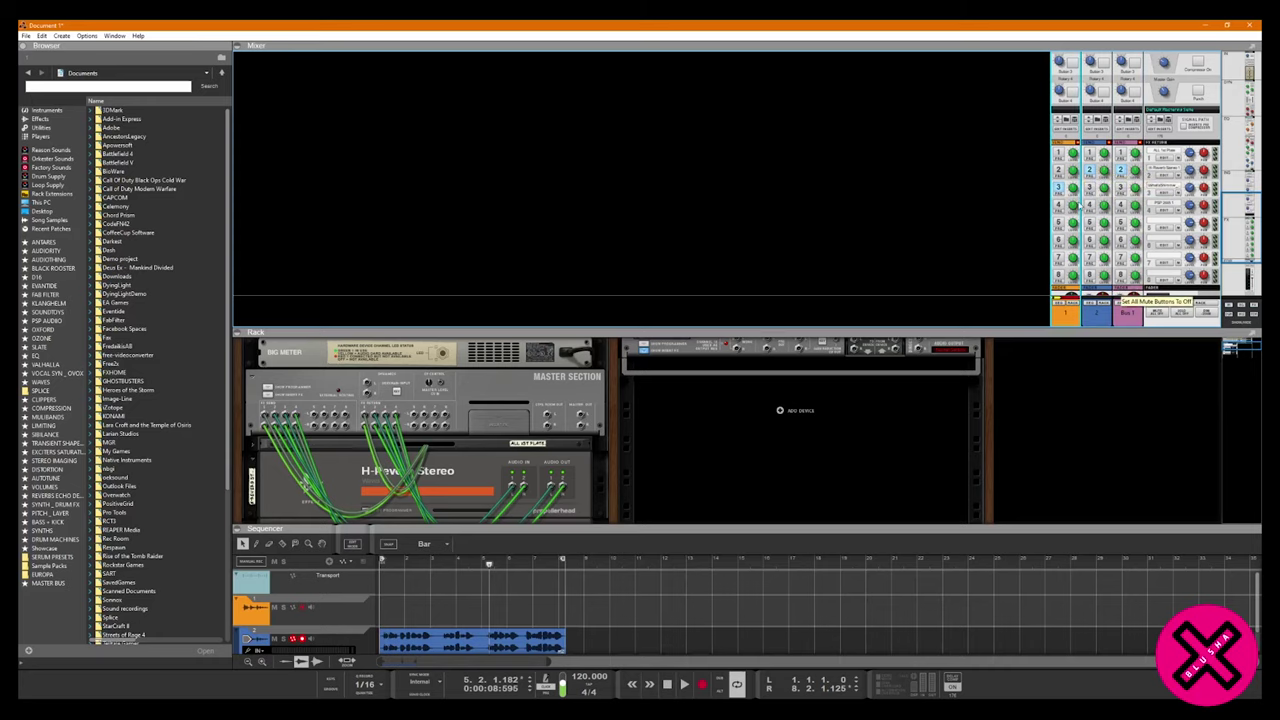
pyautogui.click(1058, 170)
pyautogui.moveTo(542, 515); pyautogui.dragTo(542, 438)
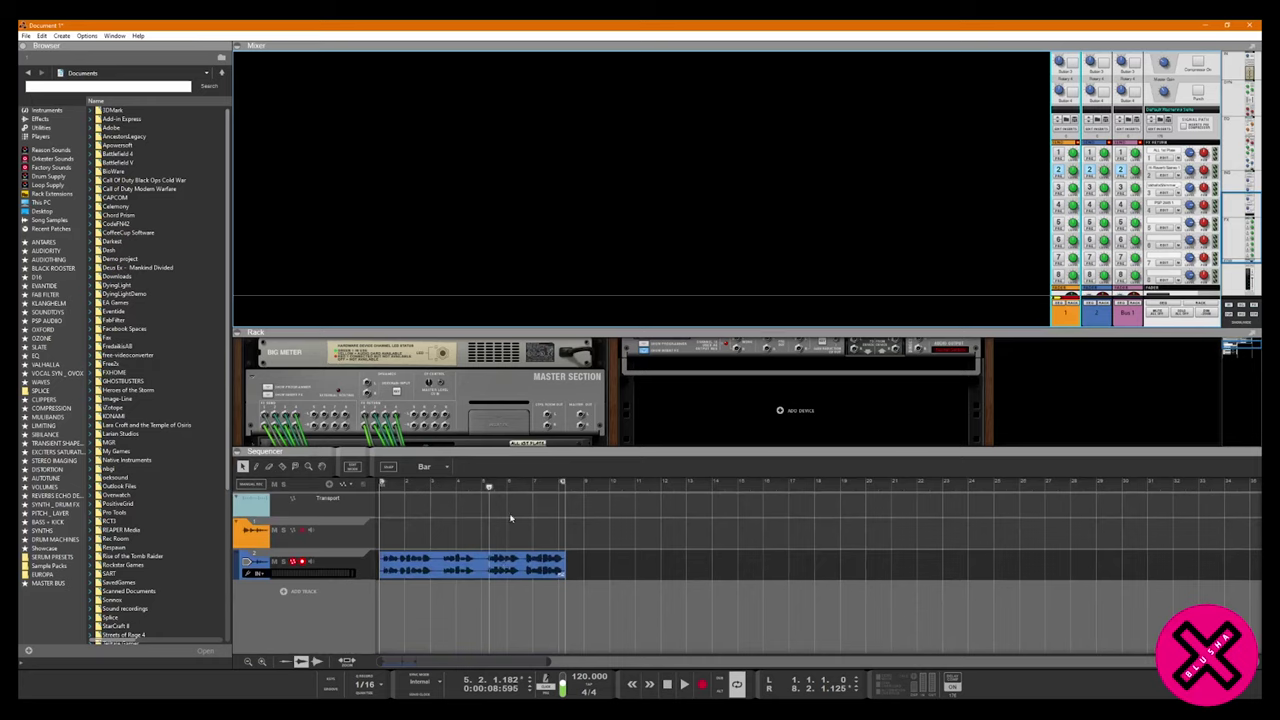
pyautogui.click(1087, 172)
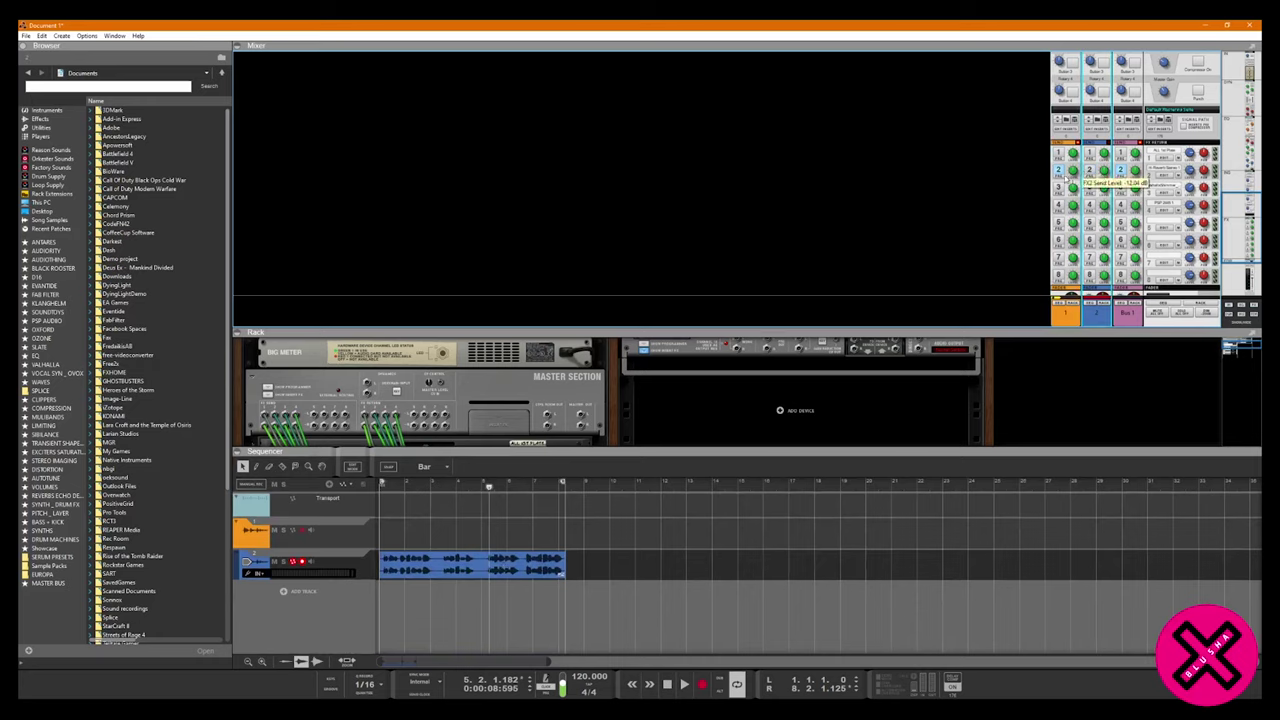
# View the front panels of H-Reverb Stereo, ValhallaShimmer_x64 and PSP 2445 in an enlarged rack.
pyautogui.moveTo(587, 449); pyautogui.dragTo(587, 572)
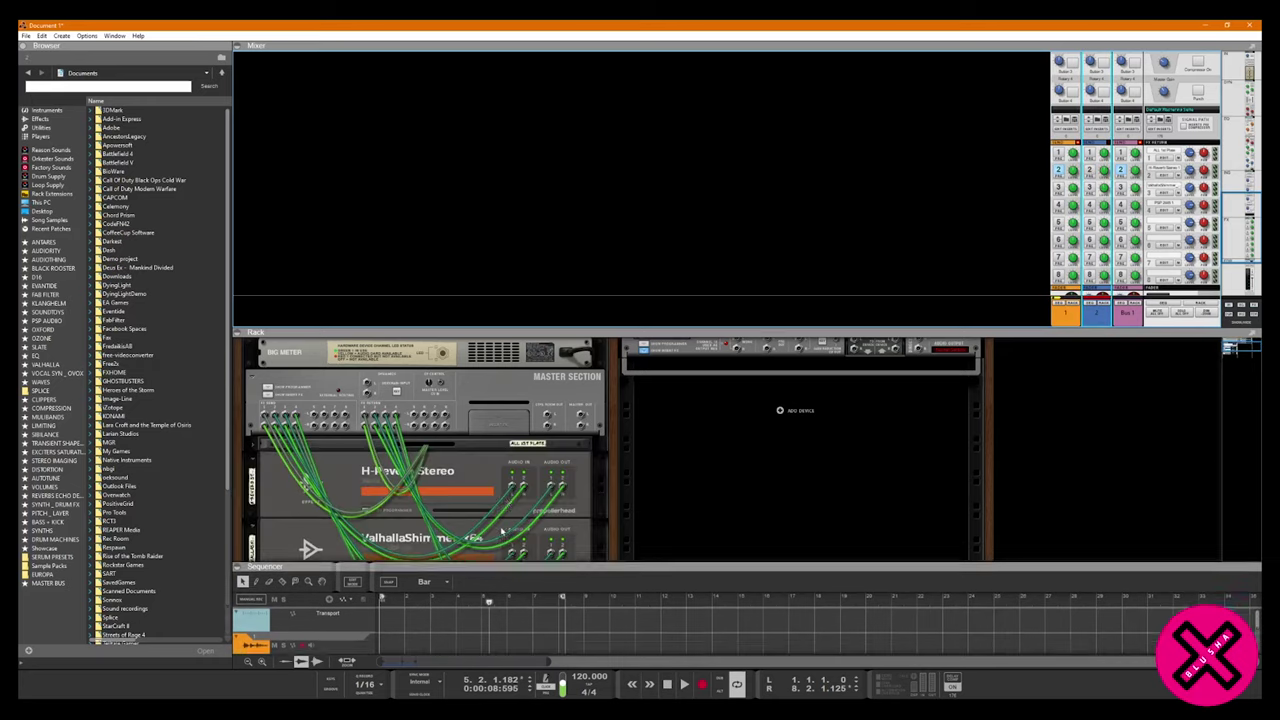
pyautogui.scroll(-1, 540, 511)
pyautogui.press('Tab')
pyautogui.scroll(-3, 530, 490)
pyautogui.scroll(2, 506, 466)
pyautogui.scroll(1, 506, 466)
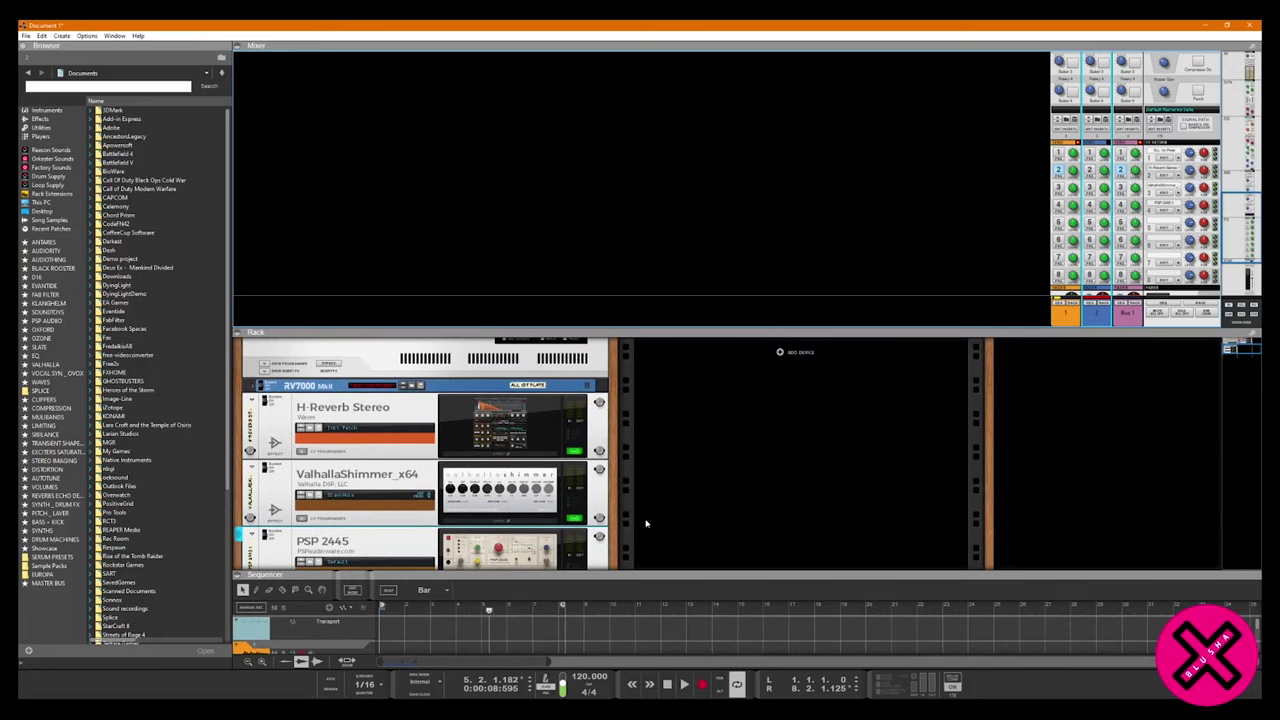
# Try sends 4 and 6 on channel 1, switch all sends off on channel 1 and Bus 1, and enlarge the rack.
pyautogui.click(1059, 205)
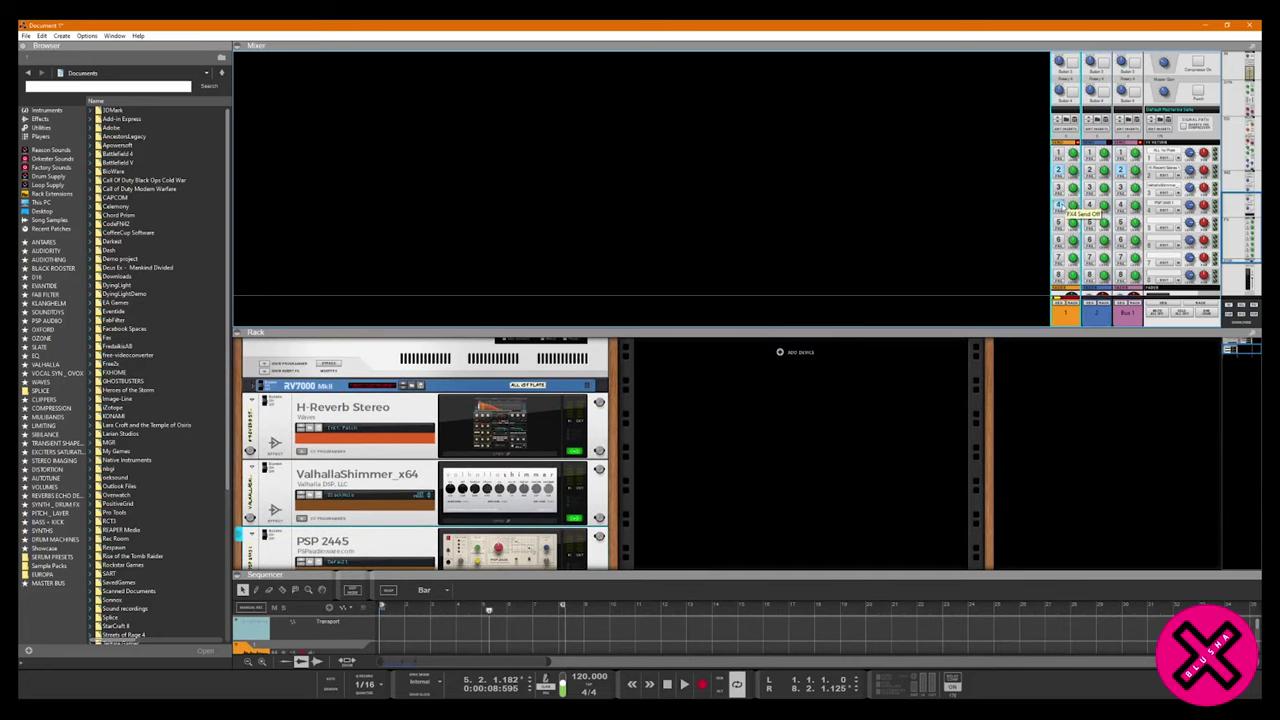
pyautogui.click(1058, 240)
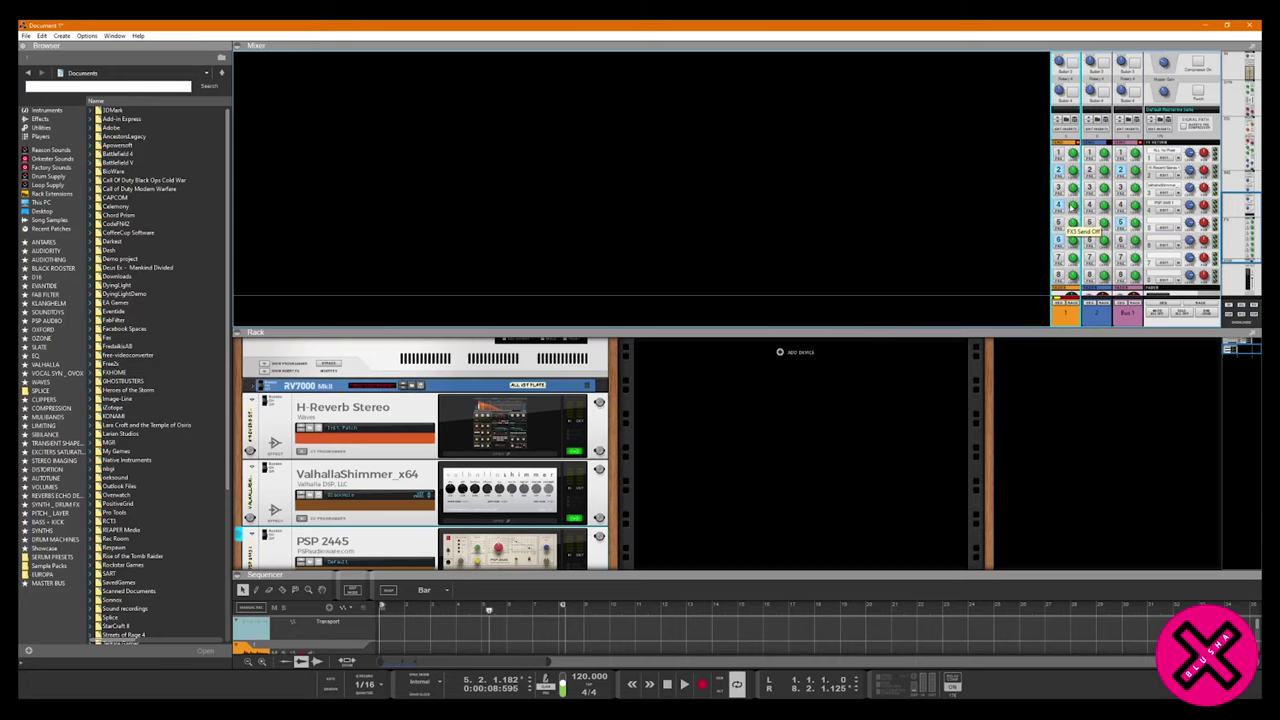
pyautogui.click(1057, 239)
pyautogui.click(1119, 223)
pyautogui.rightClick(1119, 223)
pyautogui.click(1120, 171)
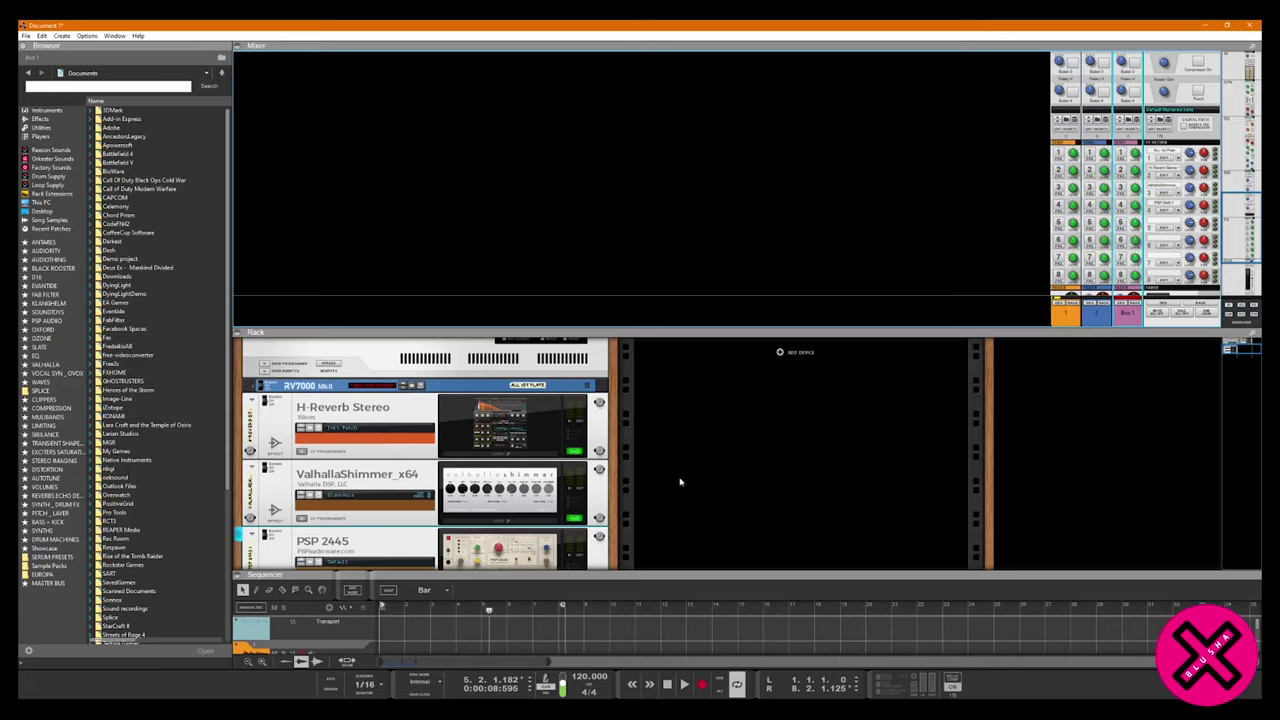
pyautogui.scroll(2, 719, 482)
pyautogui.moveTo(821, 334); pyautogui.dragTo(818, 248)
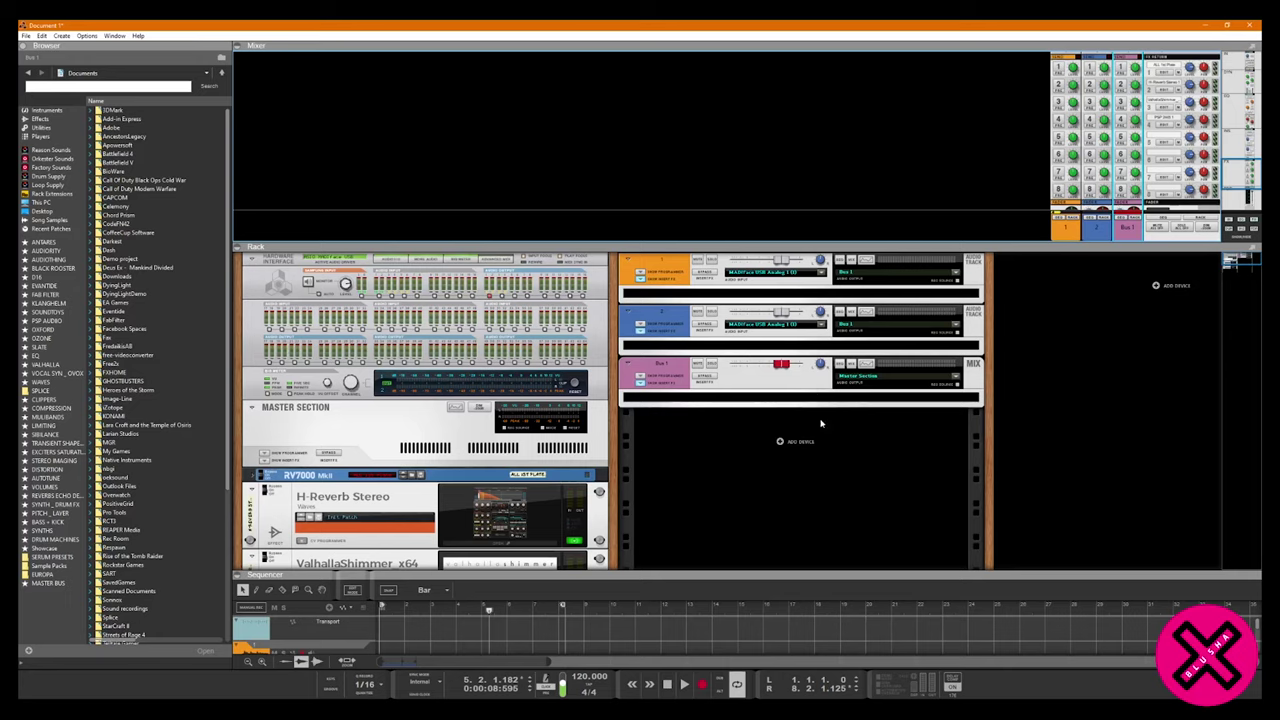
# Enlarge the mixer and examine the channel strips and master section from the compressor down to the faders.
pyautogui.scroll(-3, 845, 511)
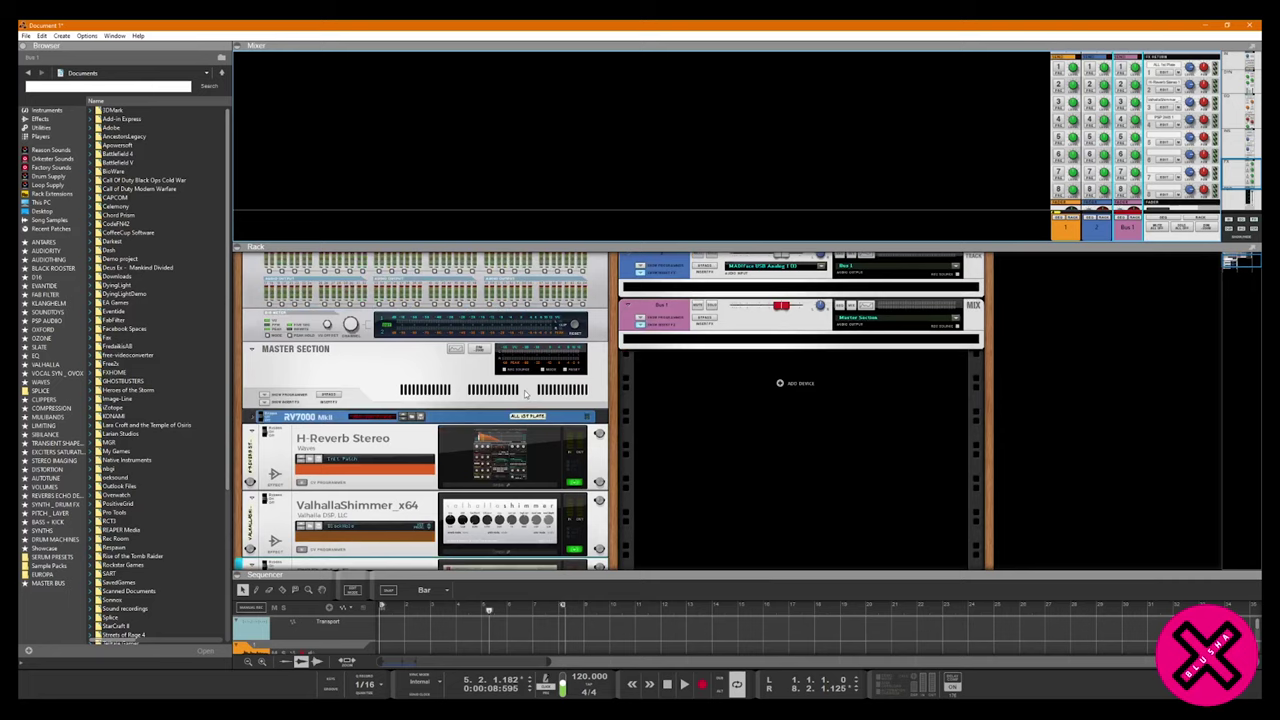
pyautogui.scroll(3, 703, 428)
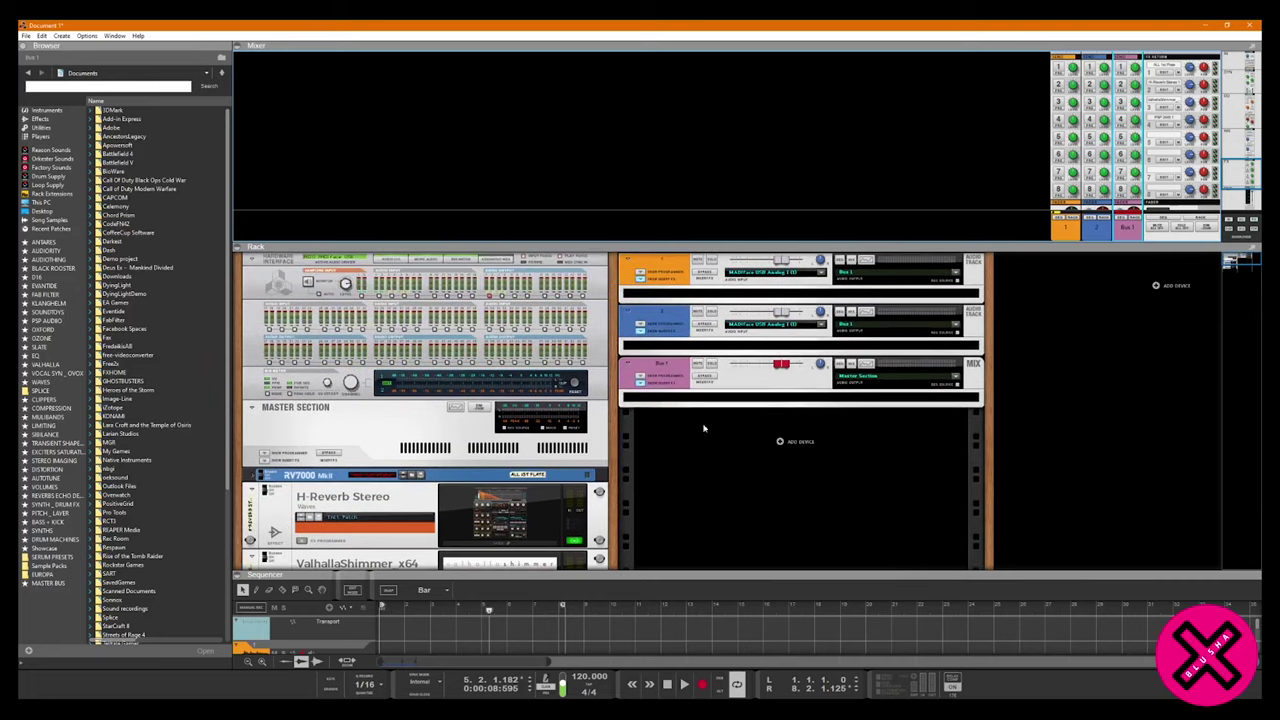
pyautogui.moveTo(1059, 245); pyautogui.dragTo(1059, 466)
pyautogui.scroll(7, 1120, 316)
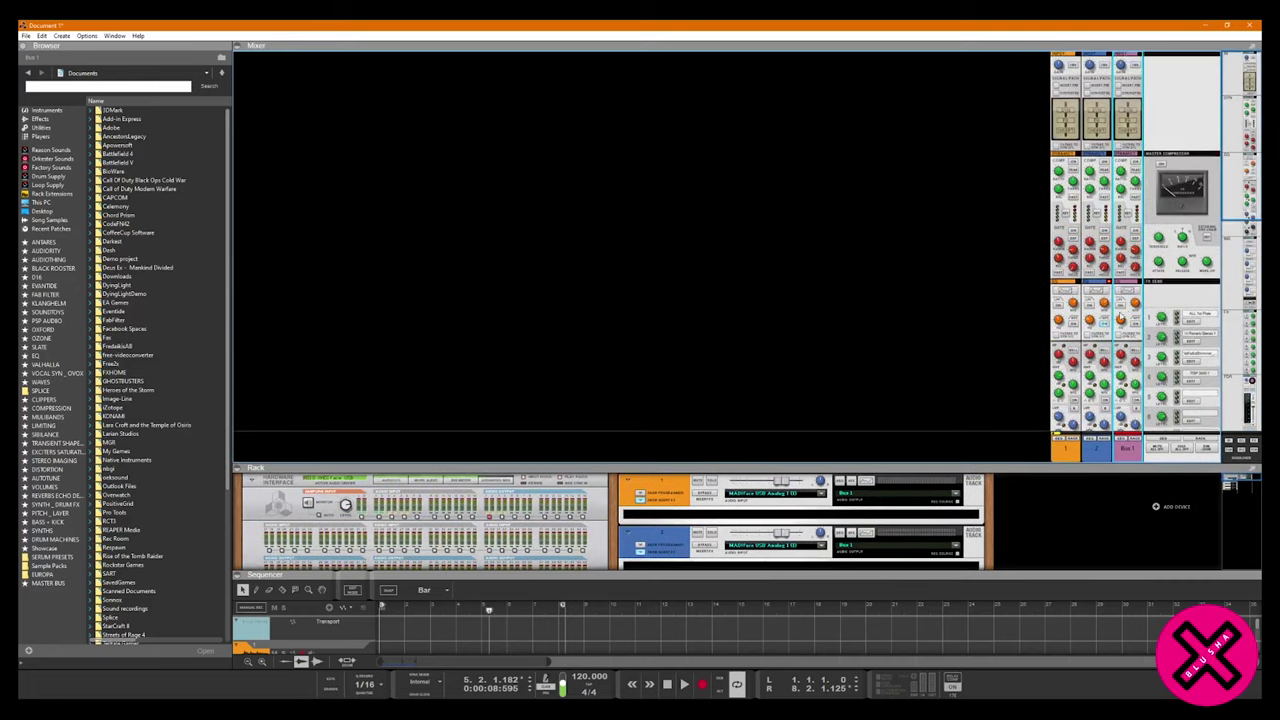
pyautogui.click(1146, 228)
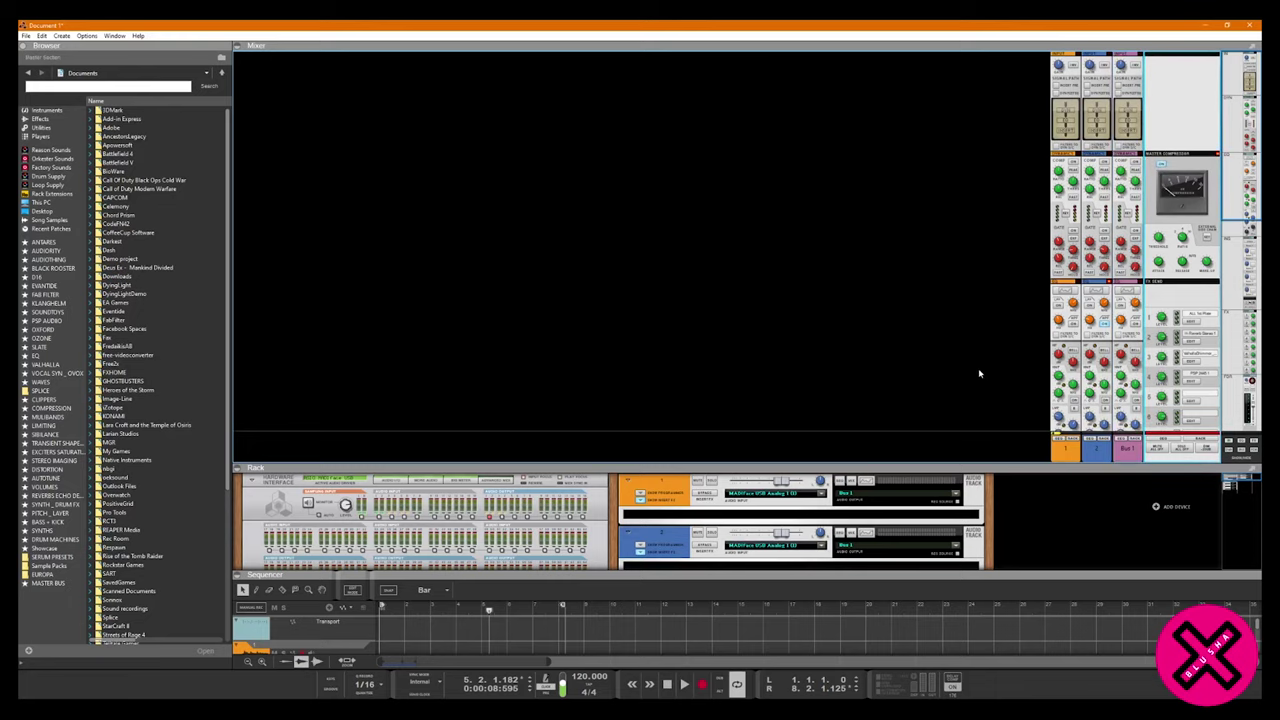
pyautogui.scroll(-5, 1100, 310)
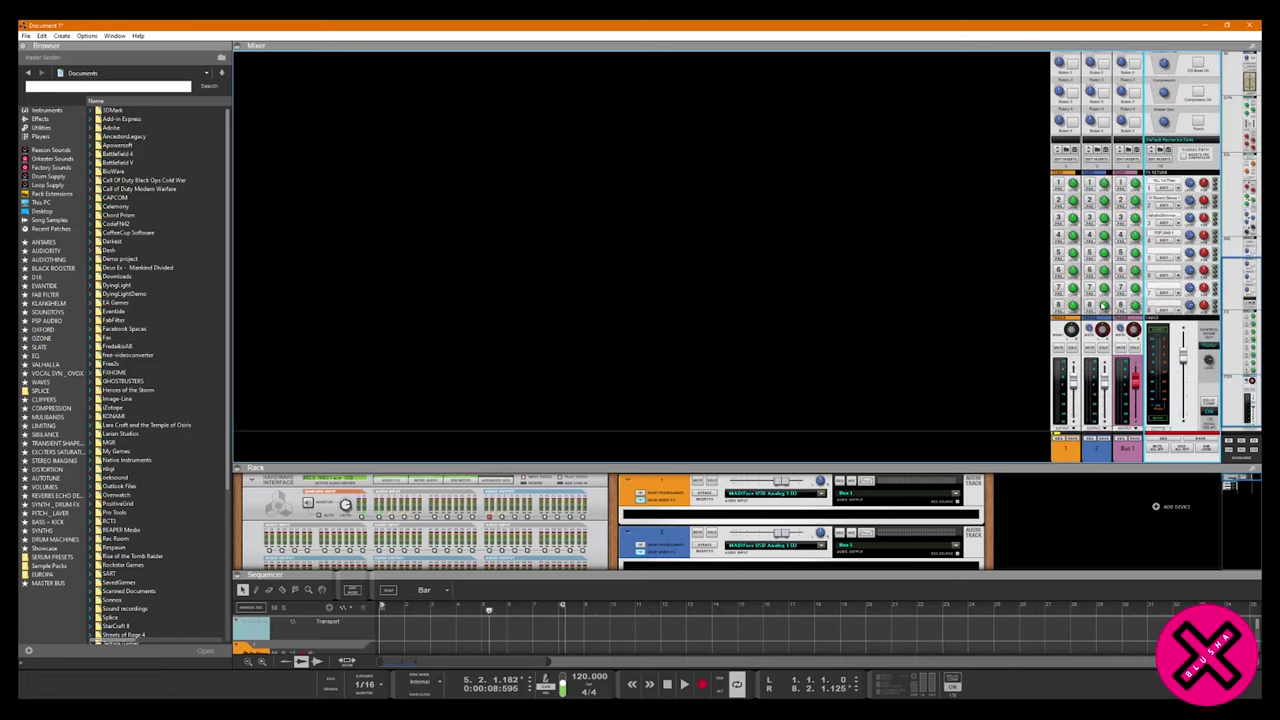
pyautogui.scroll(-1, 1103, 305)
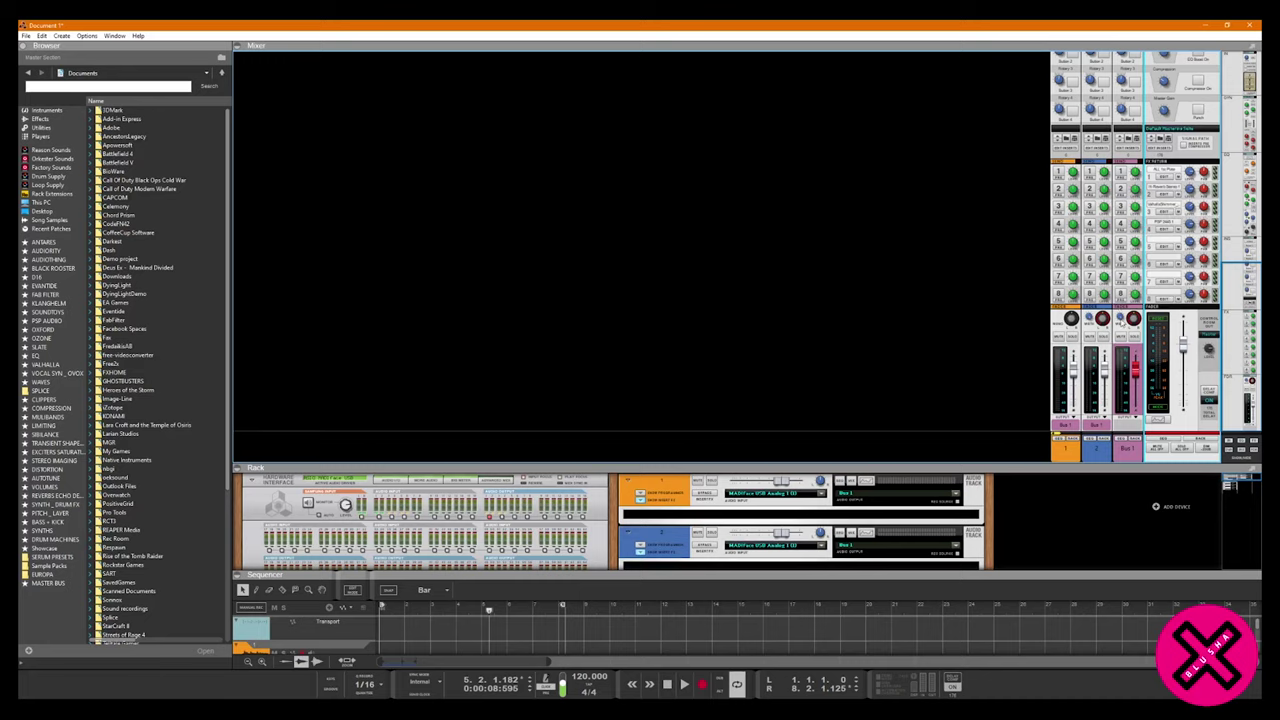
# Mute channel 1, create a Level automation lane for channel 2's fader, and enlarge the sequencer area.
pyautogui.click(1058, 337)
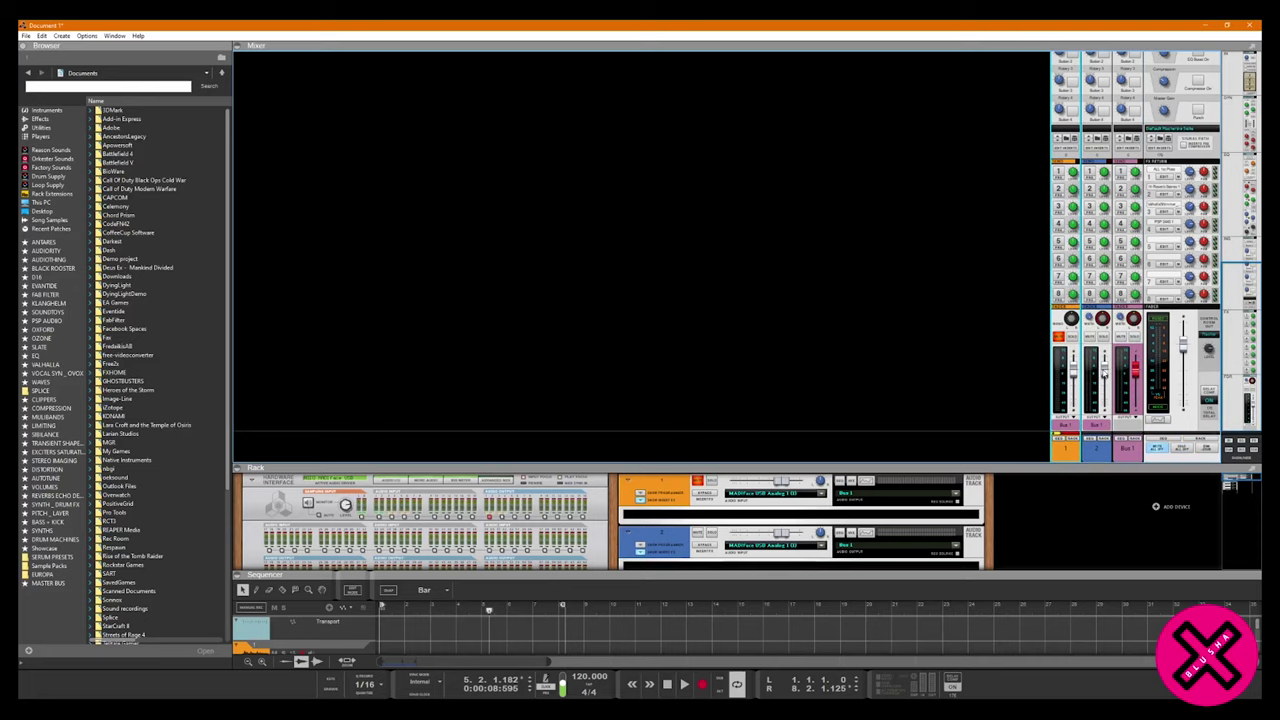
pyautogui.click(1104, 371)
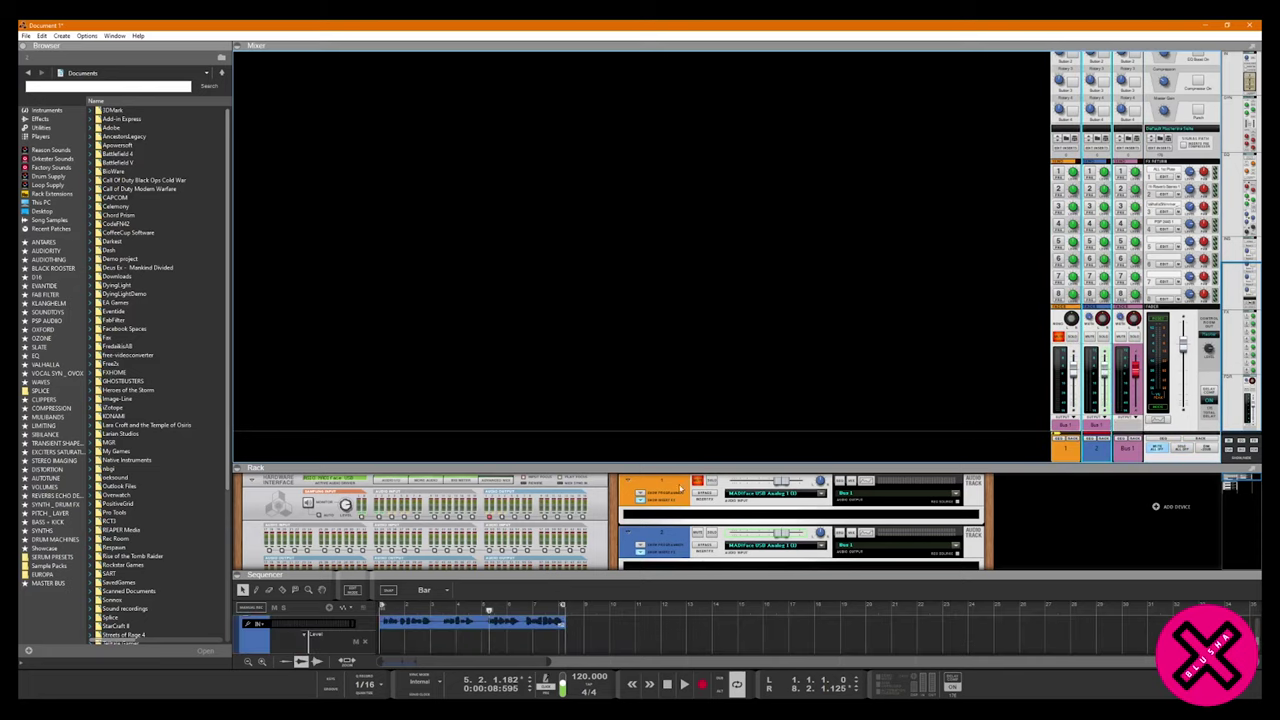
pyautogui.moveTo(685, 446); pyautogui.dragTo(685, 290)
pyautogui.moveTo(472, 576); pyautogui.dragTo(542, 520)
# Draw an automation clip in channel 2's Level lane from about bar 4 to bar 9 and open it for editing.
pyautogui.click(257, 471)
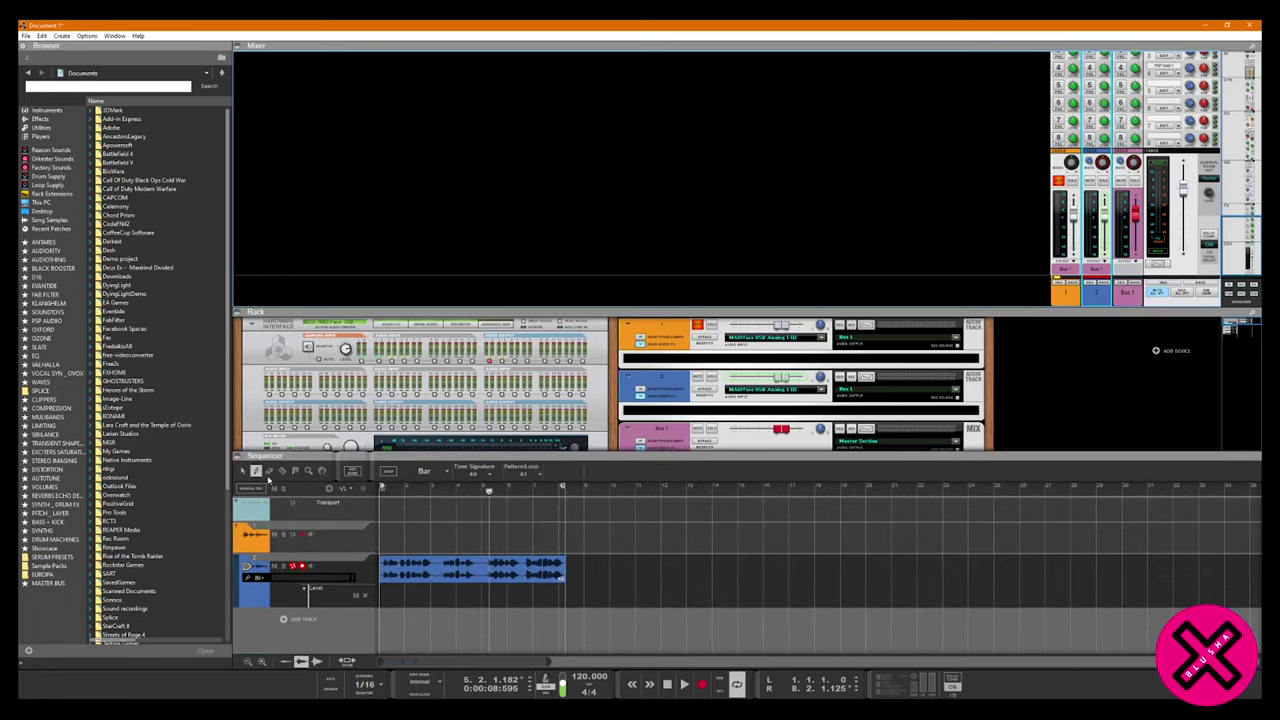
pyautogui.moveTo(467, 596); pyautogui.dragTo(585, 596)
pyautogui.press('q')
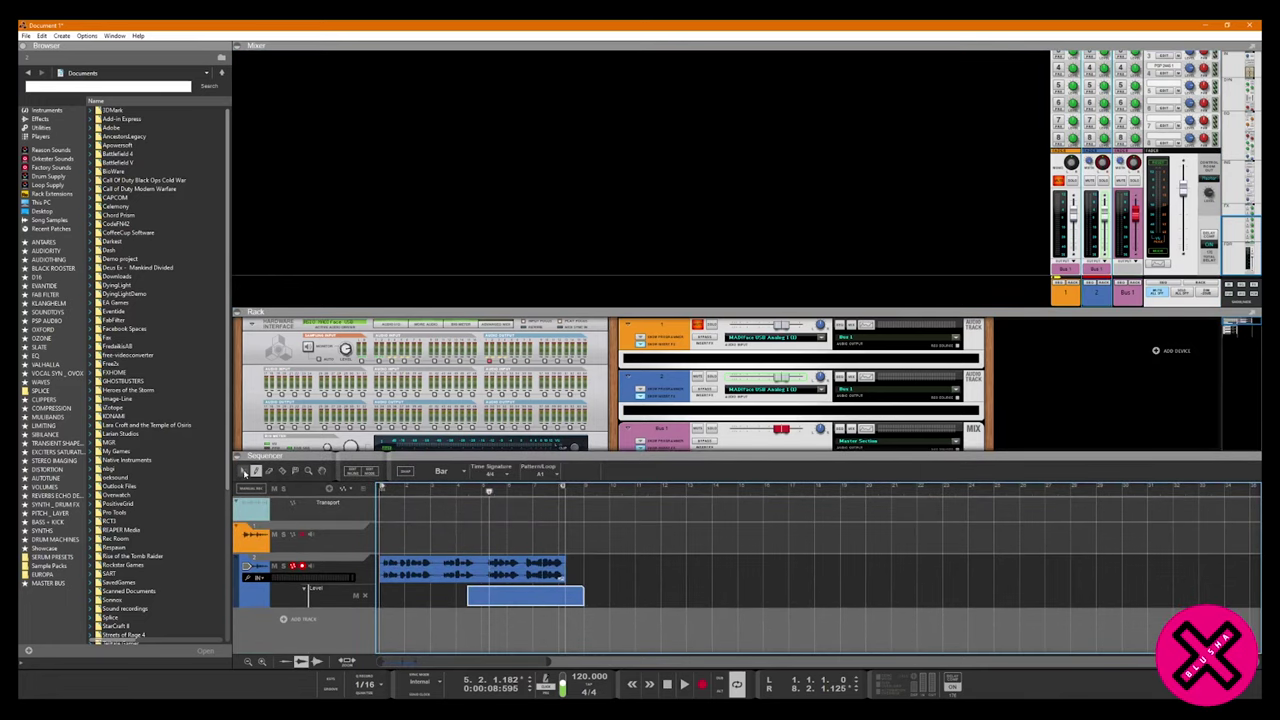
pyautogui.doubleClick(493, 597)
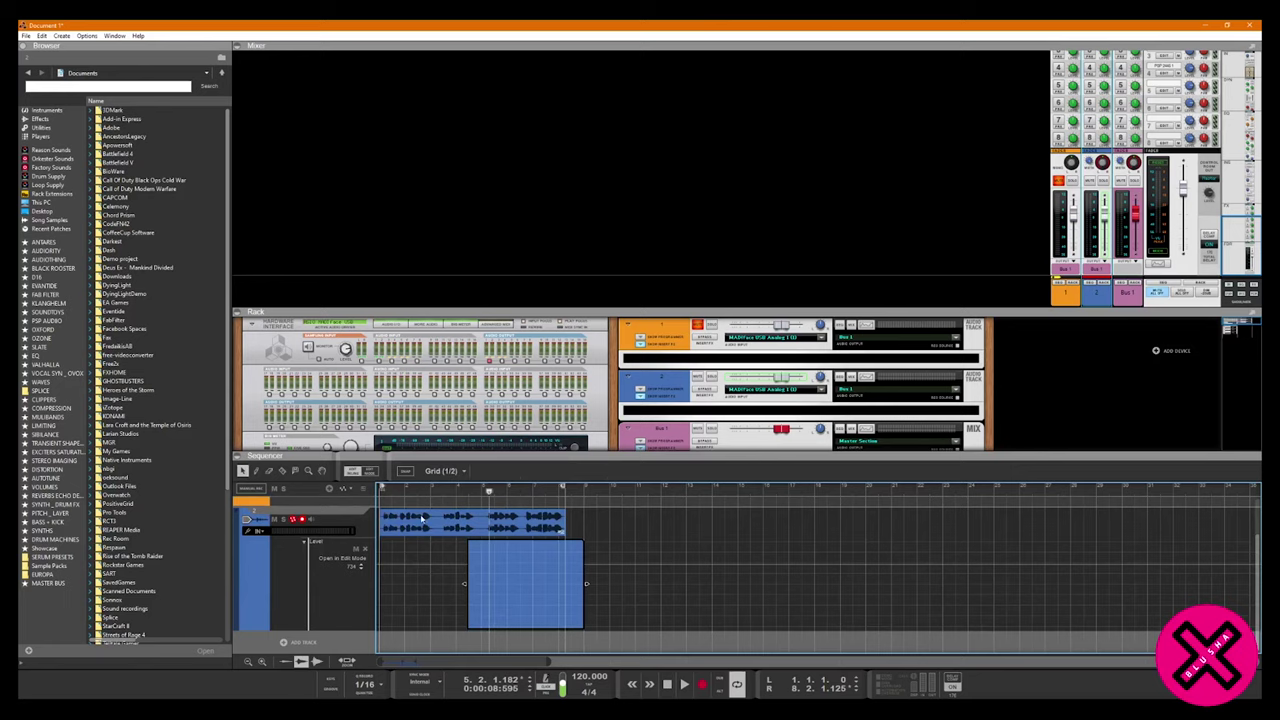
# Draw level automation points rising through the clip, play it back, and extend the curve to about bar 13.
pyautogui.click(256, 470)
pyautogui.moveTo(474, 591)
pyautogui.mouseDown()
pyautogui.moveTo(571, 550)
pyautogui.moveTo(570, 572)
pyautogui.mouseUp()
pyautogui.press('space')
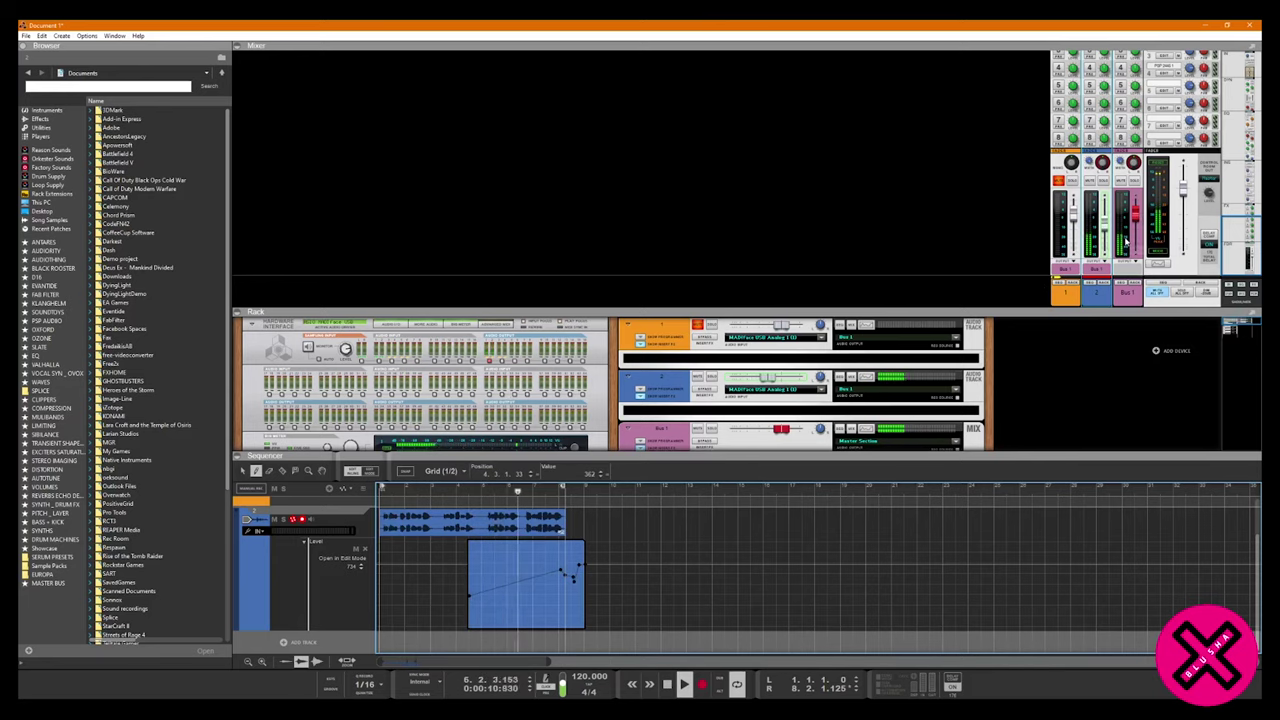
pyautogui.moveTo(582, 565); pyautogui.dragTo(698, 540)
pyautogui.press('q')
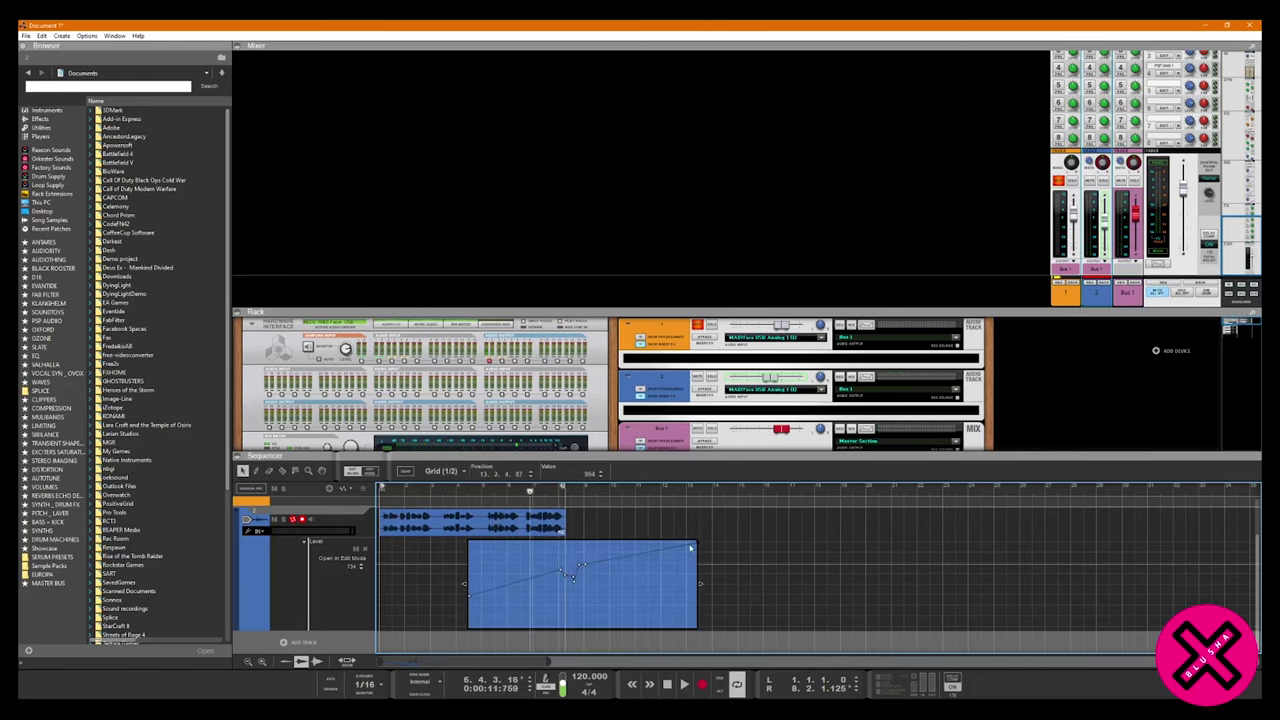
# Delete the Level automation clip, and with the rack enlarged again, check the automation and mapping options of channel 2's fader.
pyautogui.hotkey('shift', 'Tab')
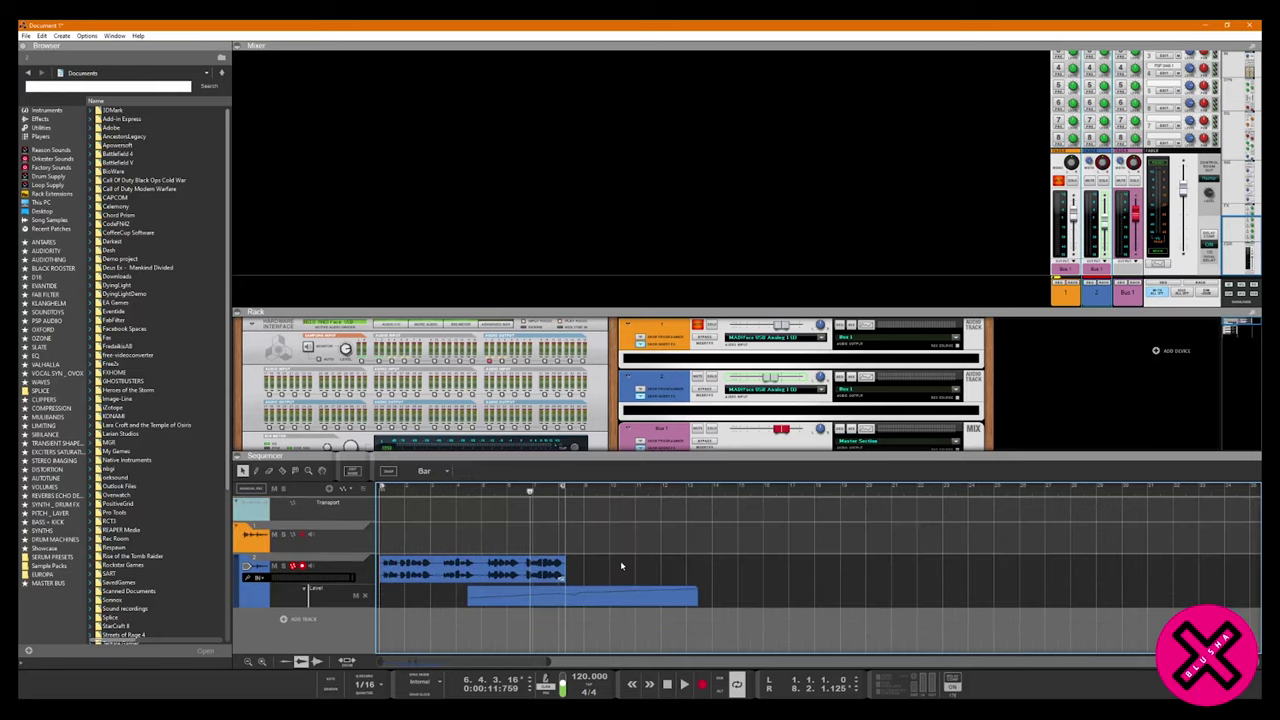
pyautogui.press('Delete')
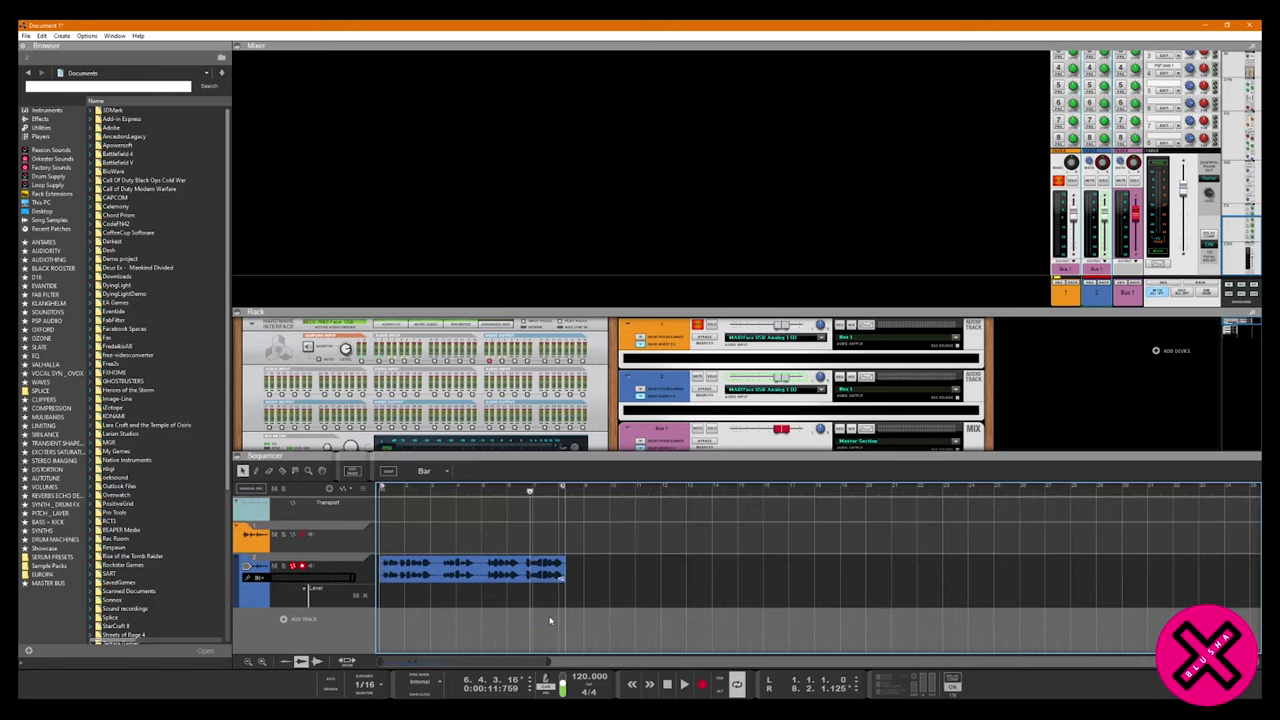
pyautogui.moveTo(716, 455); pyautogui.dragTo(716, 515)
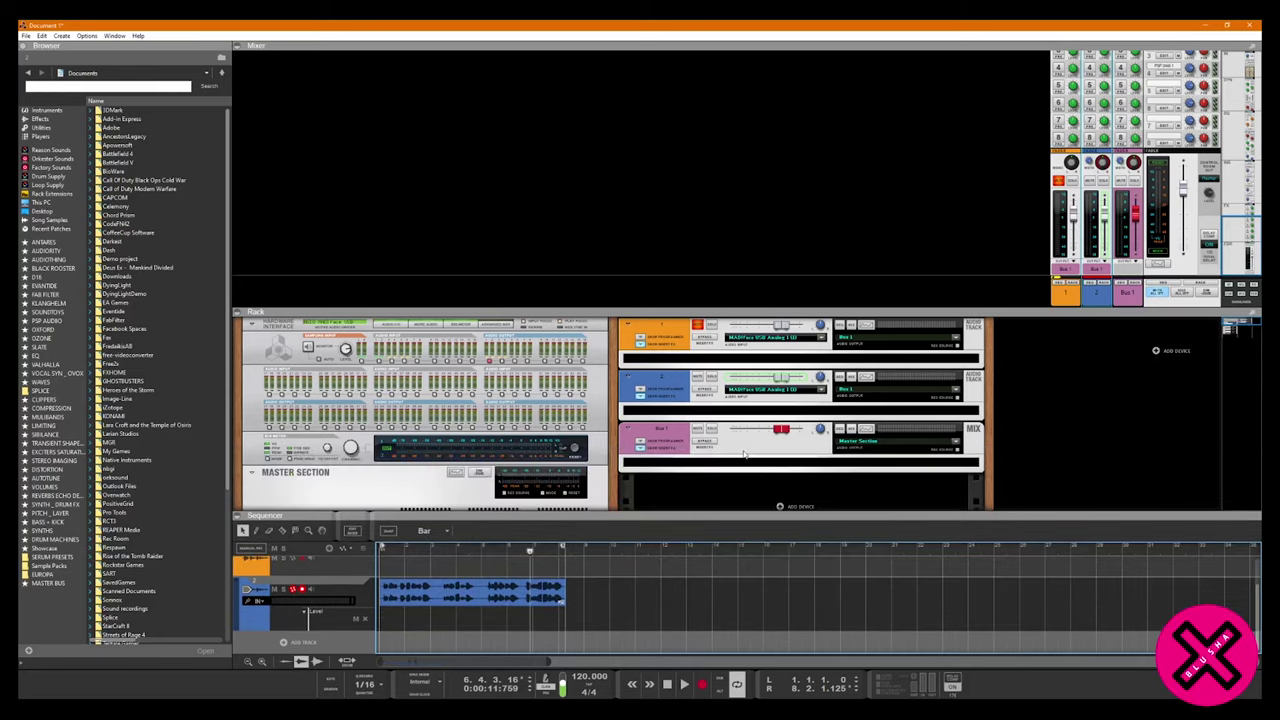
pyautogui.moveTo(776, 309); pyautogui.dragTo(769, 240)
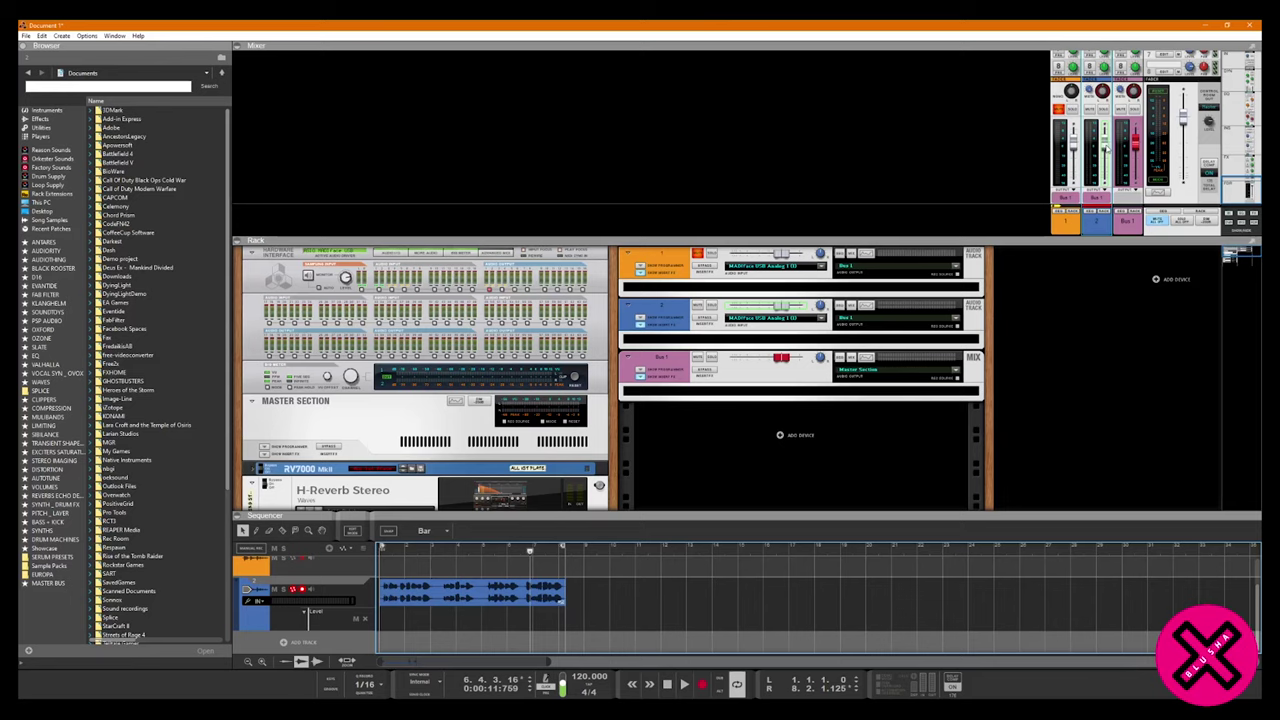
pyautogui.rightClick(1107, 147)
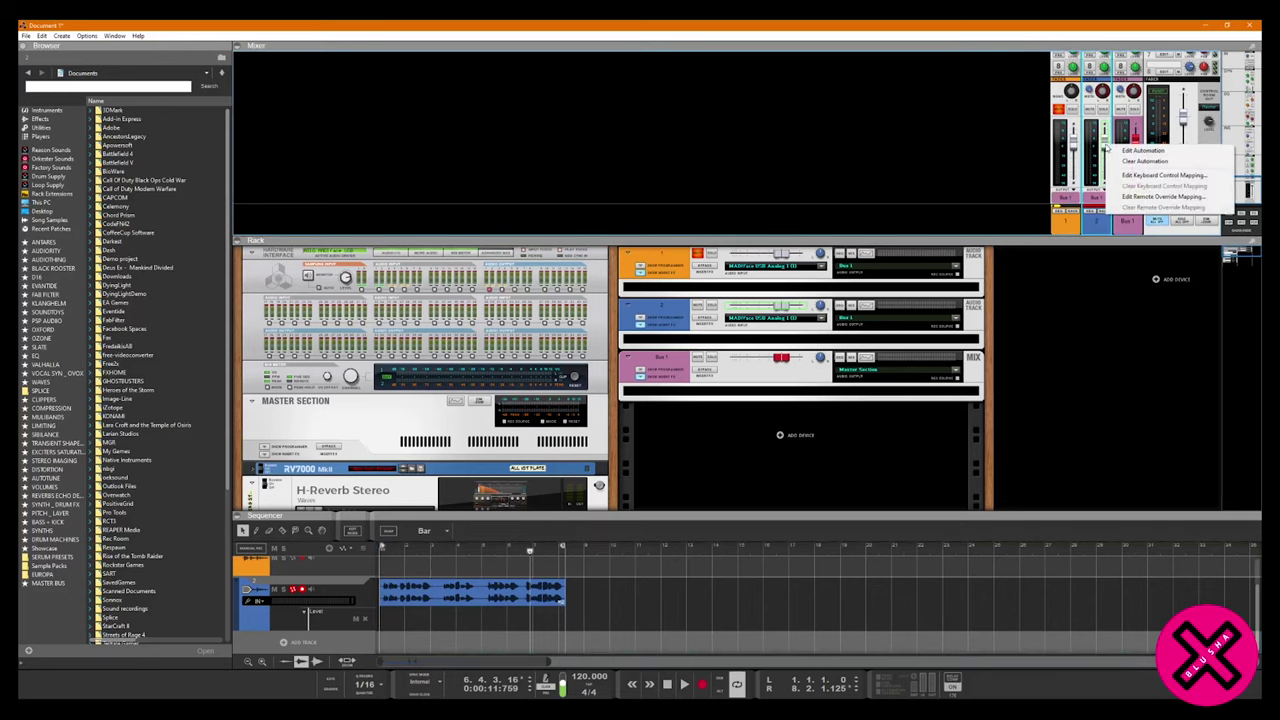
pyautogui.click(783, 469)
# Add the Big Goat distortion effect under Bus 1 in the rack and open its plug-in window.
pyautogui.click(40, 119)
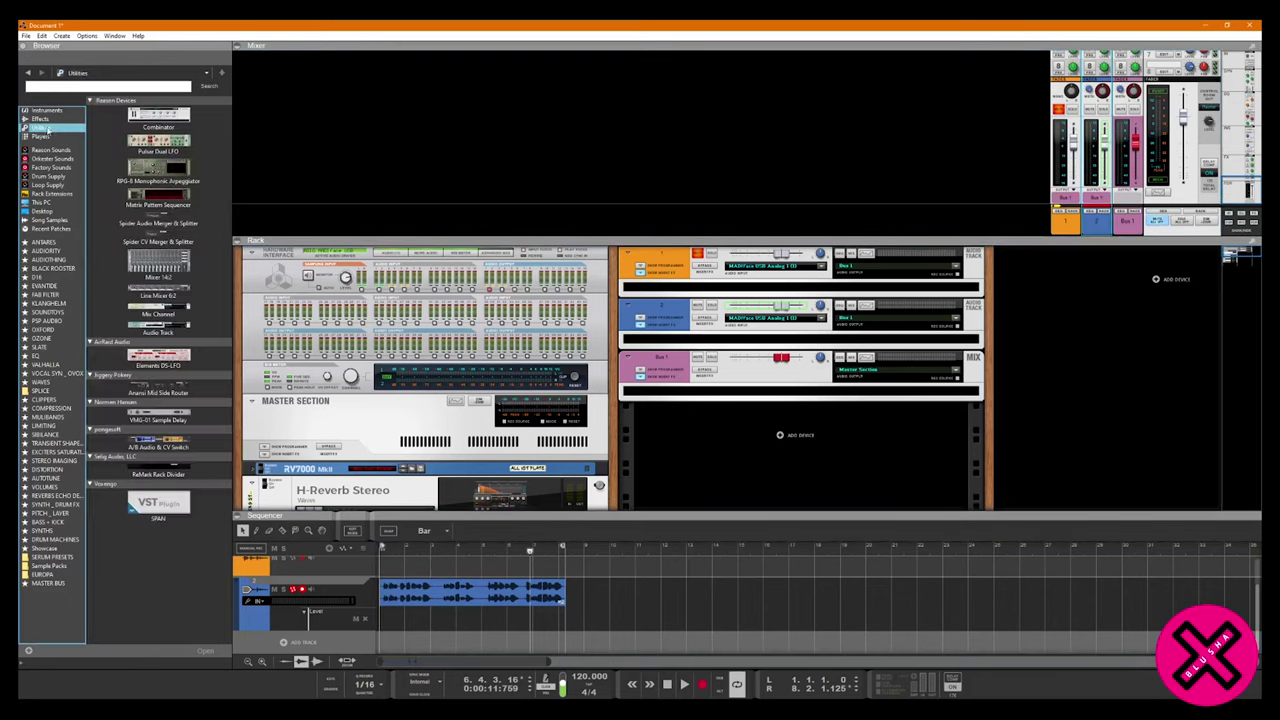
pyautogui.click(165, 317)
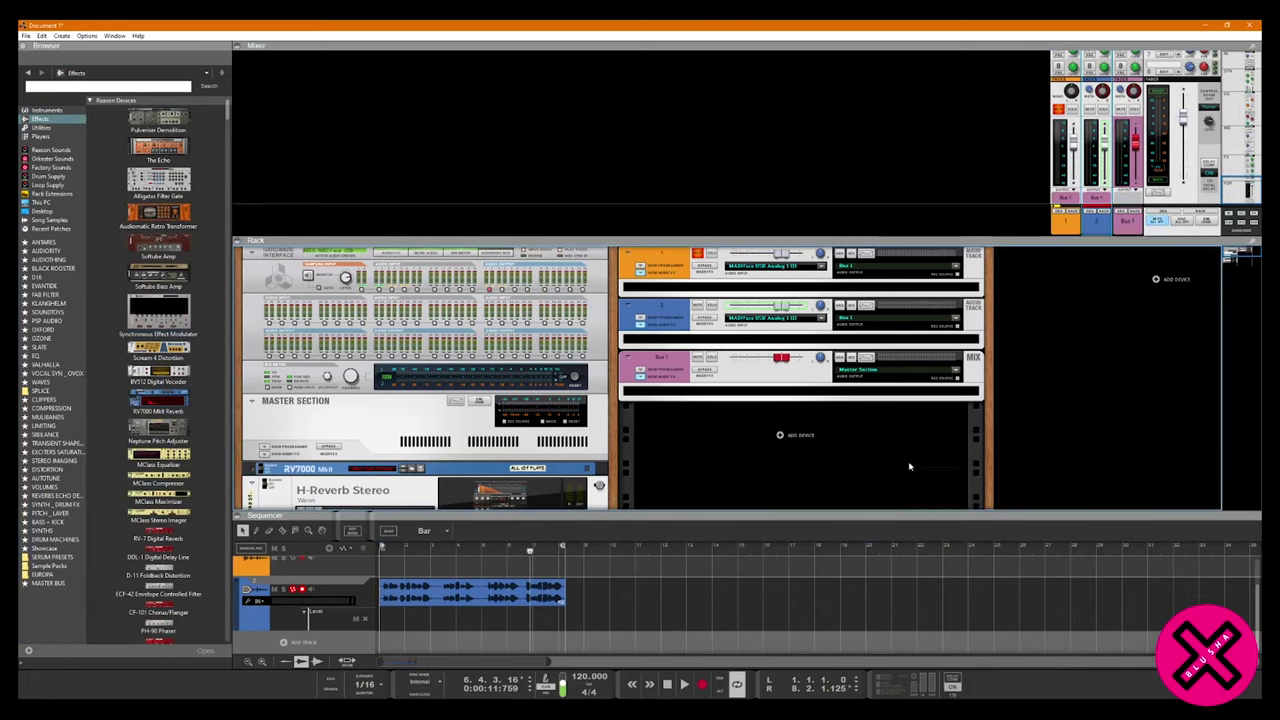
pyautogui.click(180, 440)
pyautogui.click(58, 469)
pyautogui.moveTo(181, 340); pyautogui.dragTo(765, 400)
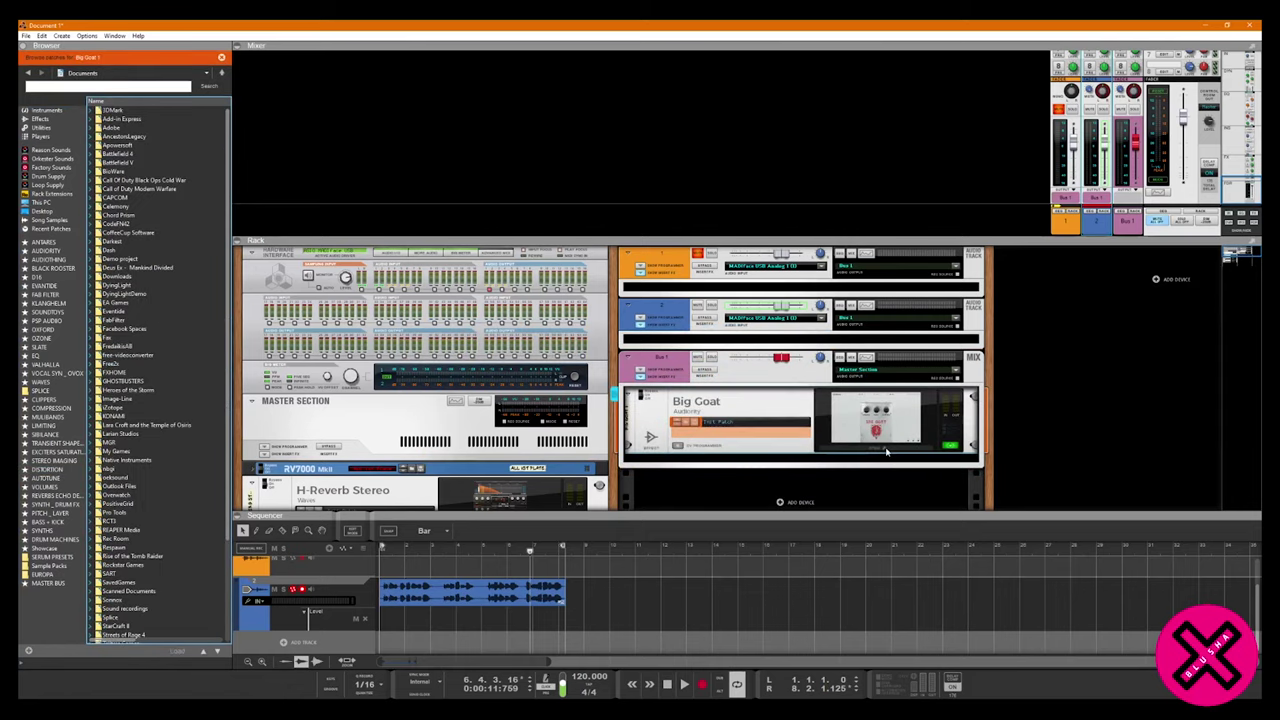
pyautogui.moveTo(370, 54); pyautogui.dragTo(541, 241)
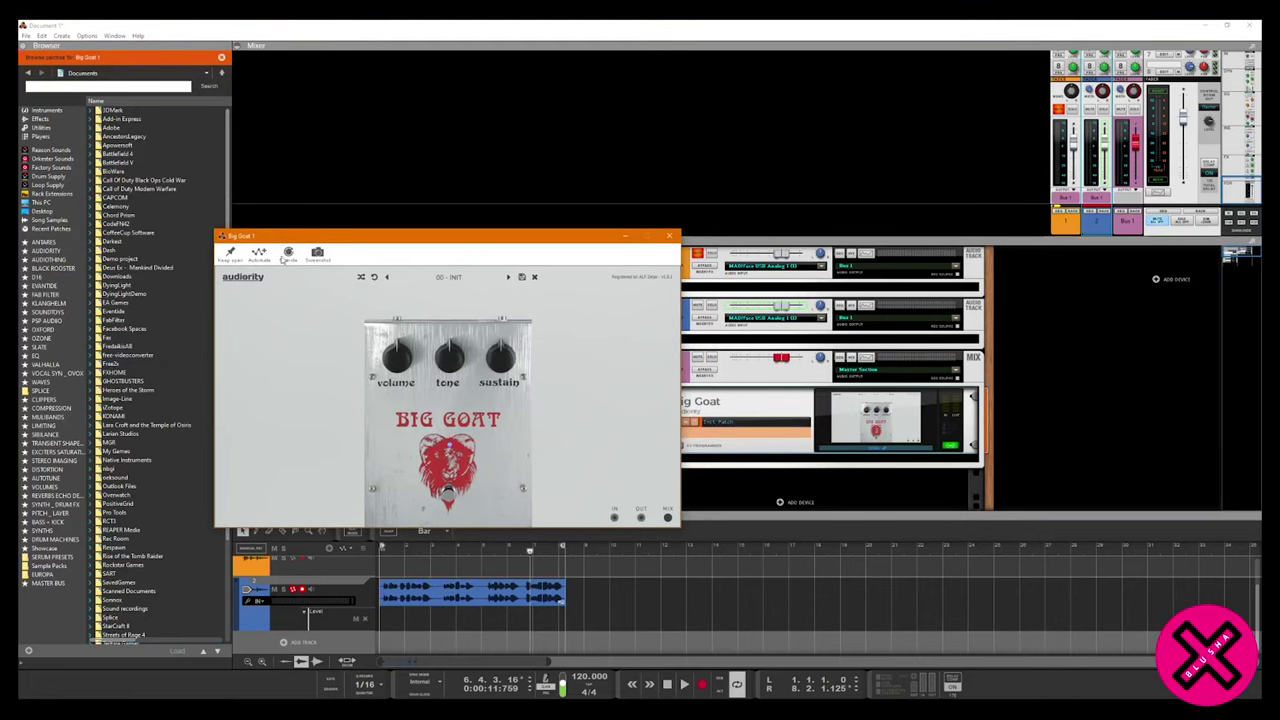
# Create a sequencer automation lane for Big Goat's Sustain knob.
pyautogui.click(260, 253)
pyautogui.click(512, 362)
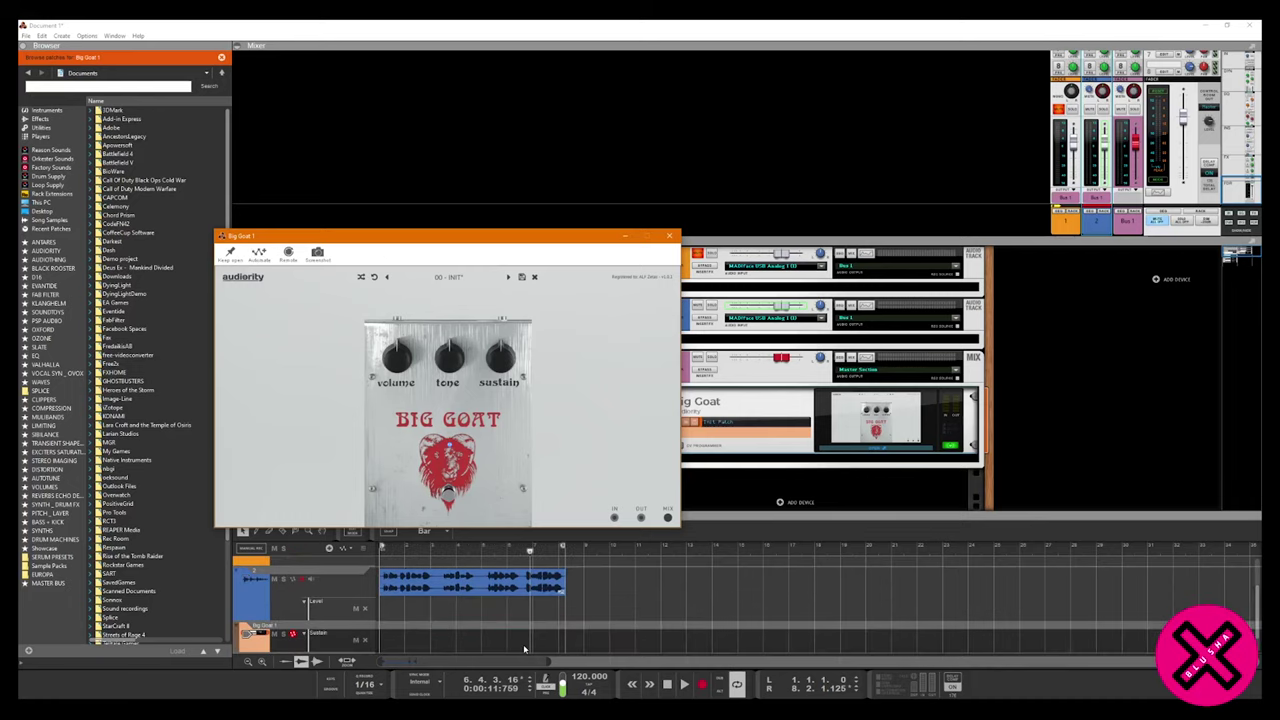
pyautogui.moveTo(527, 230); pyautogui.dragTo(517, 194)
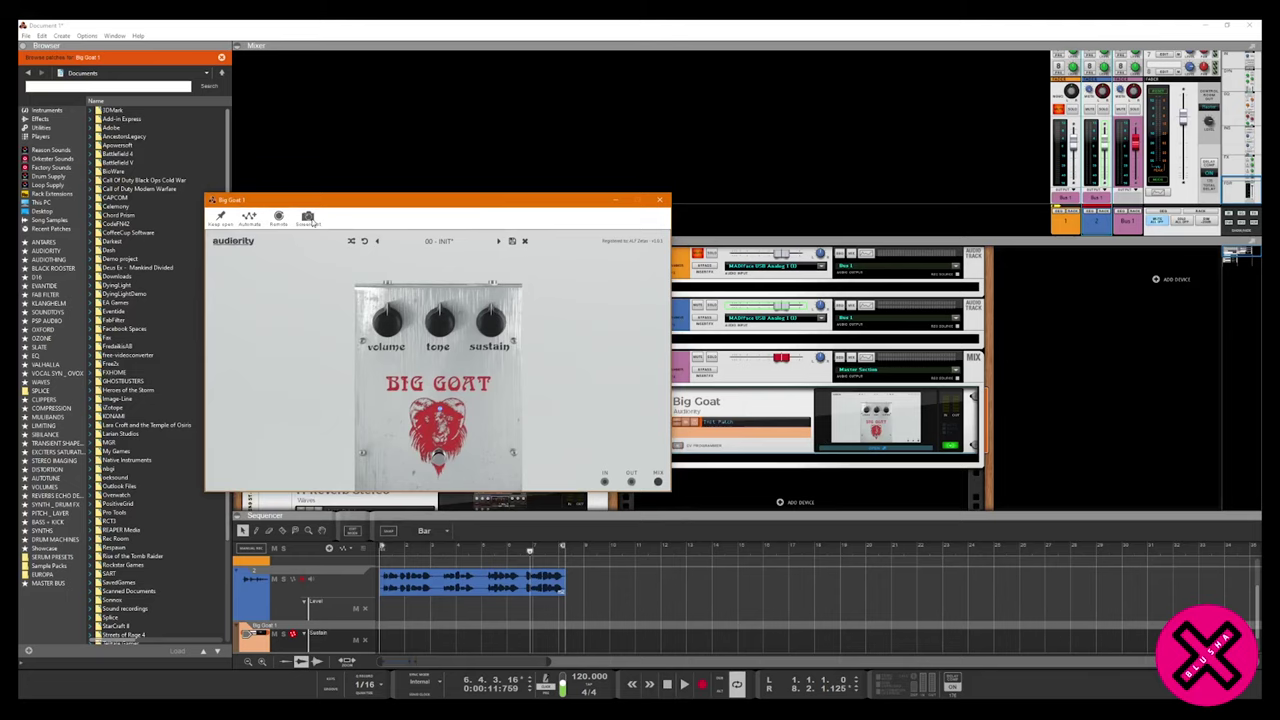
# Map Big Goat's Sustain knob to Ch1 CC 18 on the Arturia MiniLab mkII, and map its Tone knob to the controller too.
pyautogui.click(278, 216)
pyautogui.click(484, 349)
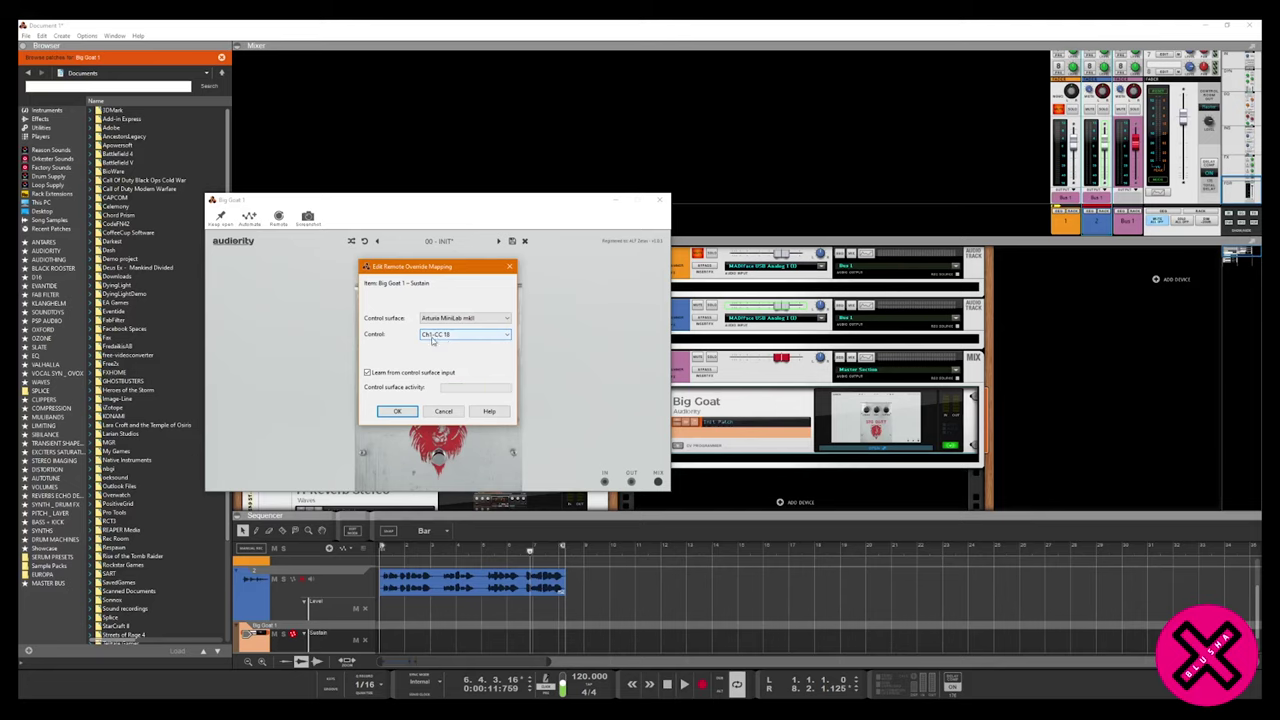
pyautogui.click(397, 411)
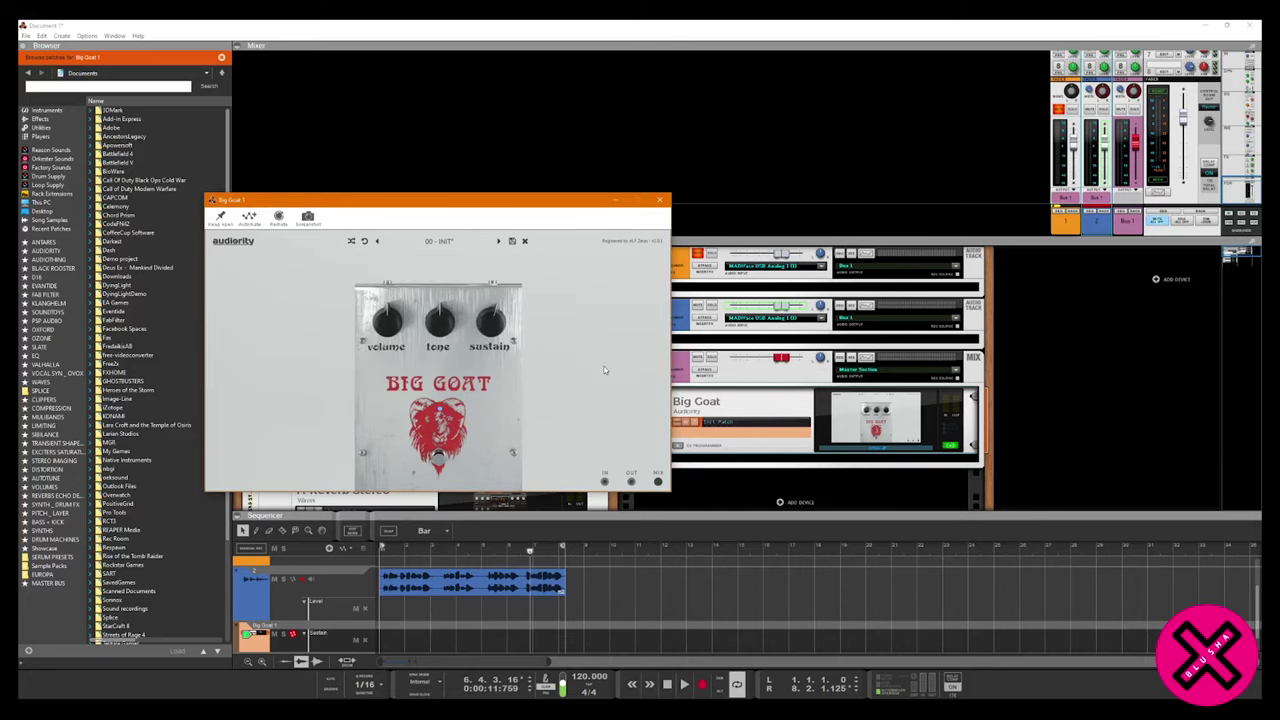
pyautogui.click(279, 222)
pyautogui.click(400, 410)
# Record automation of Big Goat's Tone knob from about bar 4 to bar 8, and stop the recording.
pyautogui.click(461, 552)
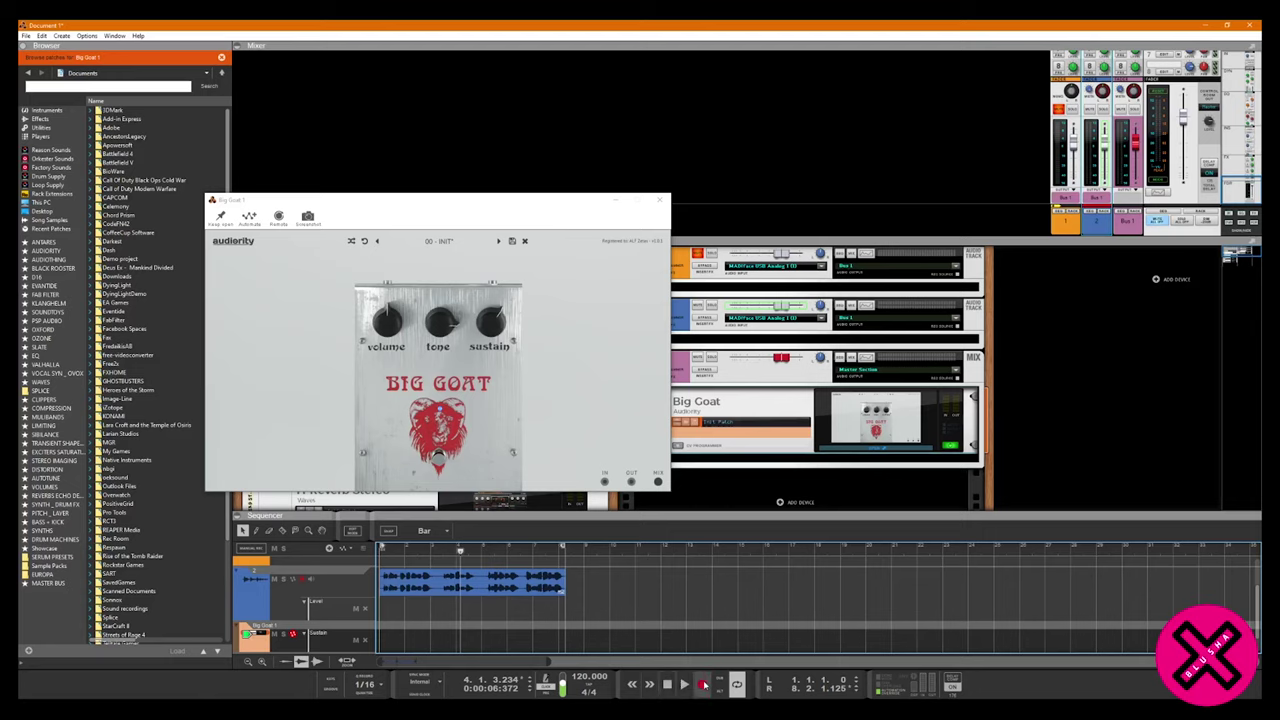
pyautogui.click(704, 684)
pyautogui.click(704, 685)
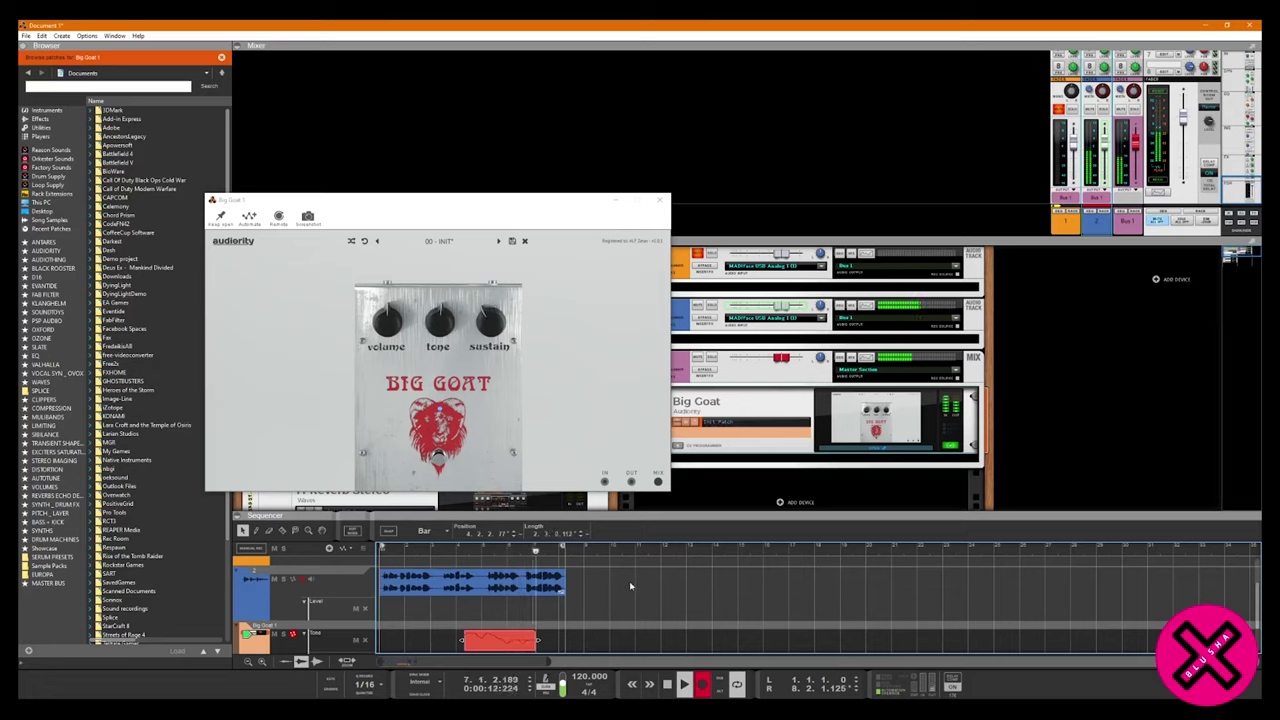
pyautogui.click(667, 685)
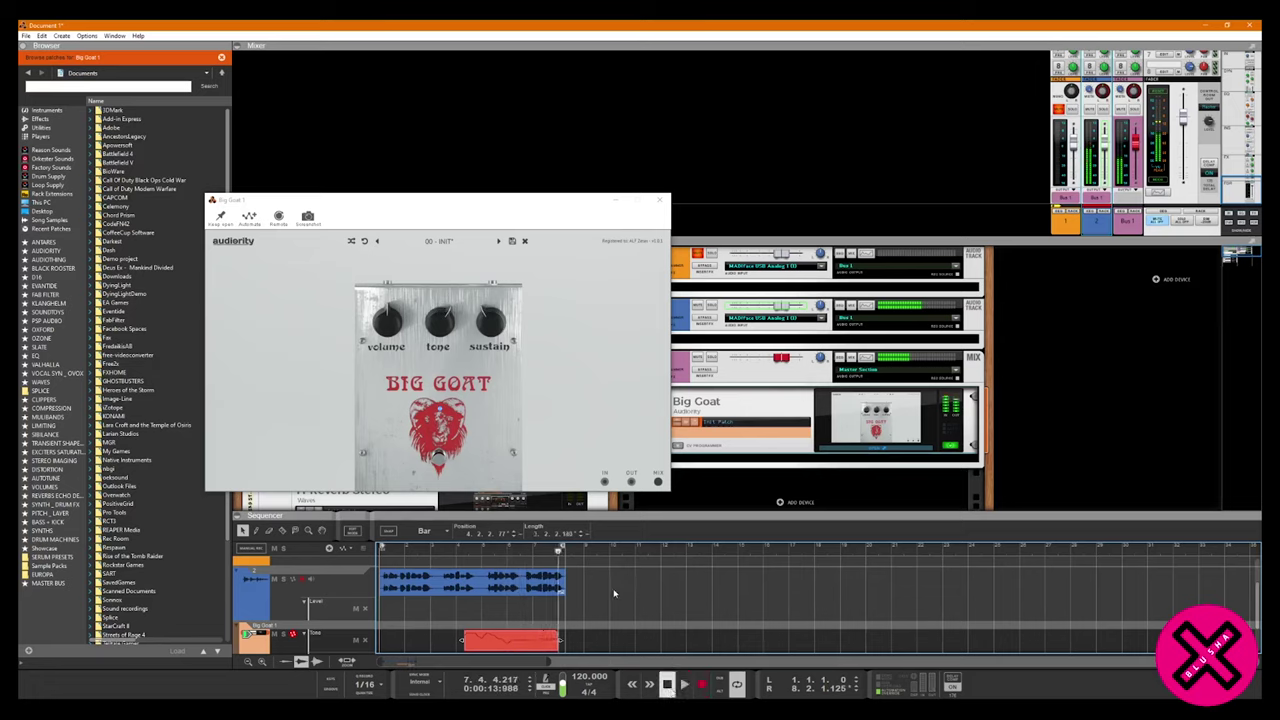
# Delete the recorded Tone automation clip and remove Big Goat's Tone and Sustain lanes from the sequencer.
pyautogui.click(484, 550)
pyautogui.moveTo(629, 602); pyautogui.dragTo(535, 606)
pyautogui.press('Delete')
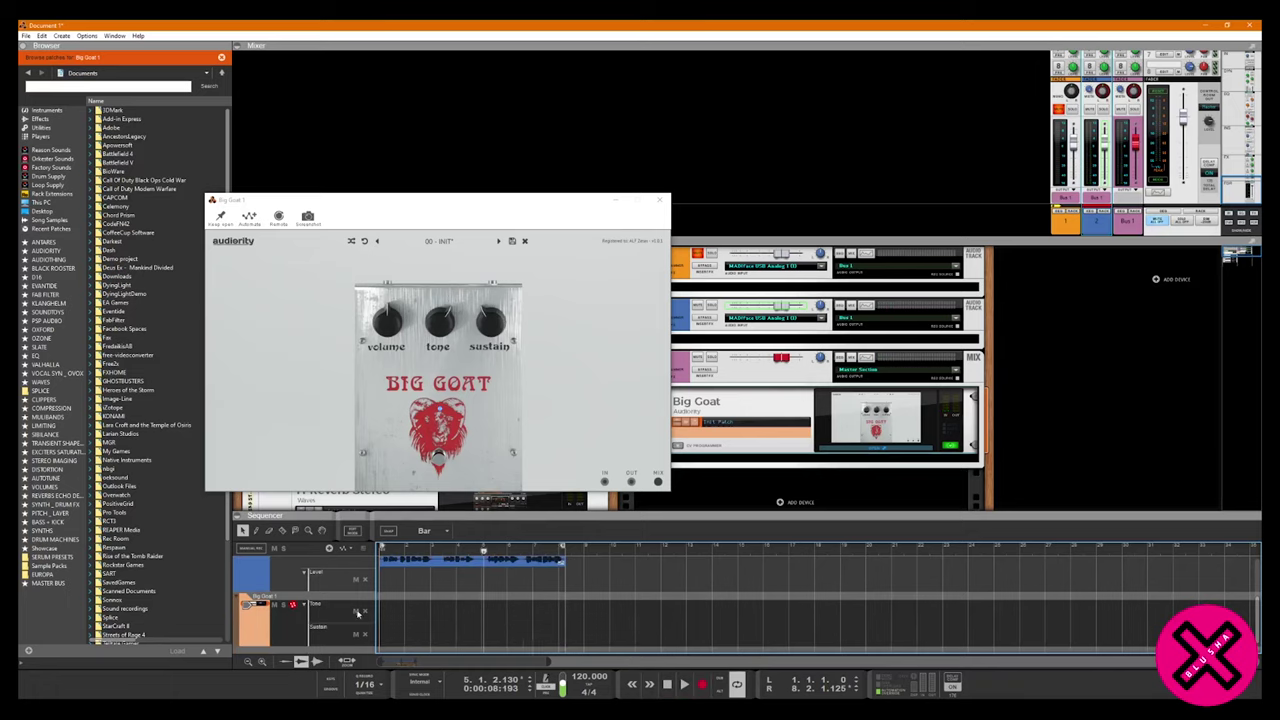
pyautogui.click(365, 611)
pyautogui.click(365, 620)
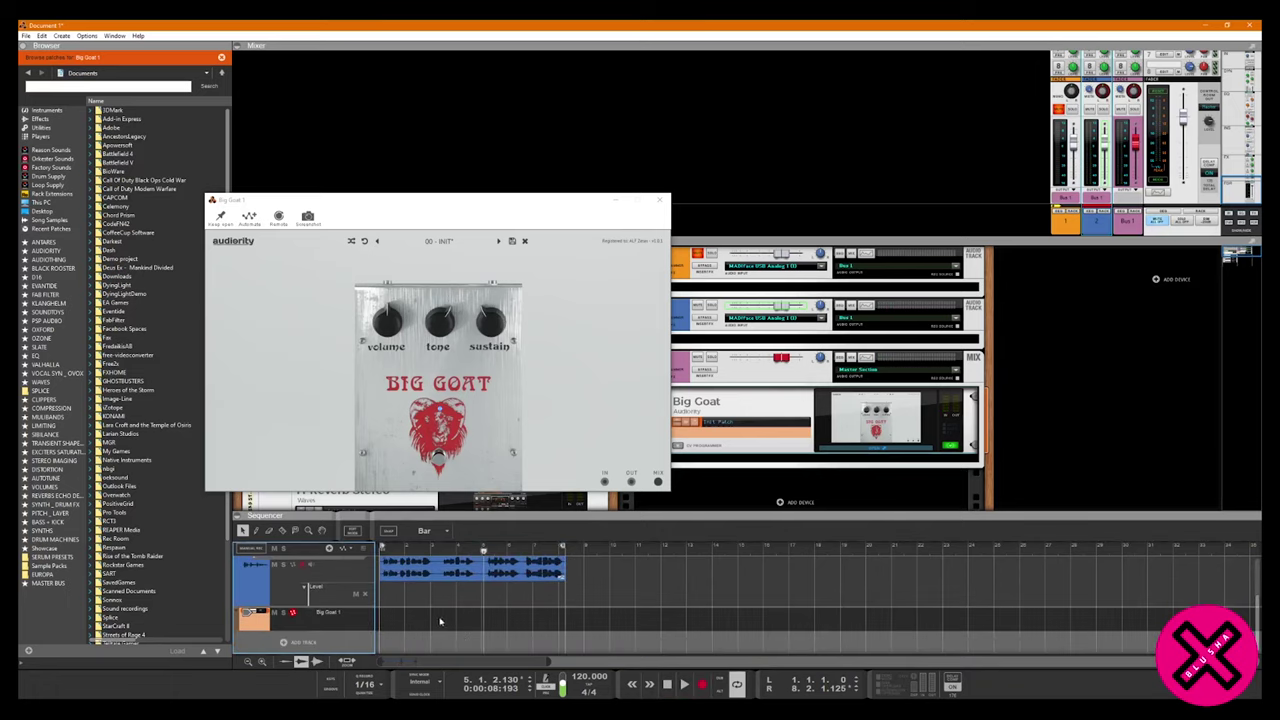
# Close and delete the Big Goat effect from the rack, and unmute channel 1.
pyautogui.moveTo(552, 207); pyautogui.dragTo(526, 198)
pyautogui.click(630, 190)
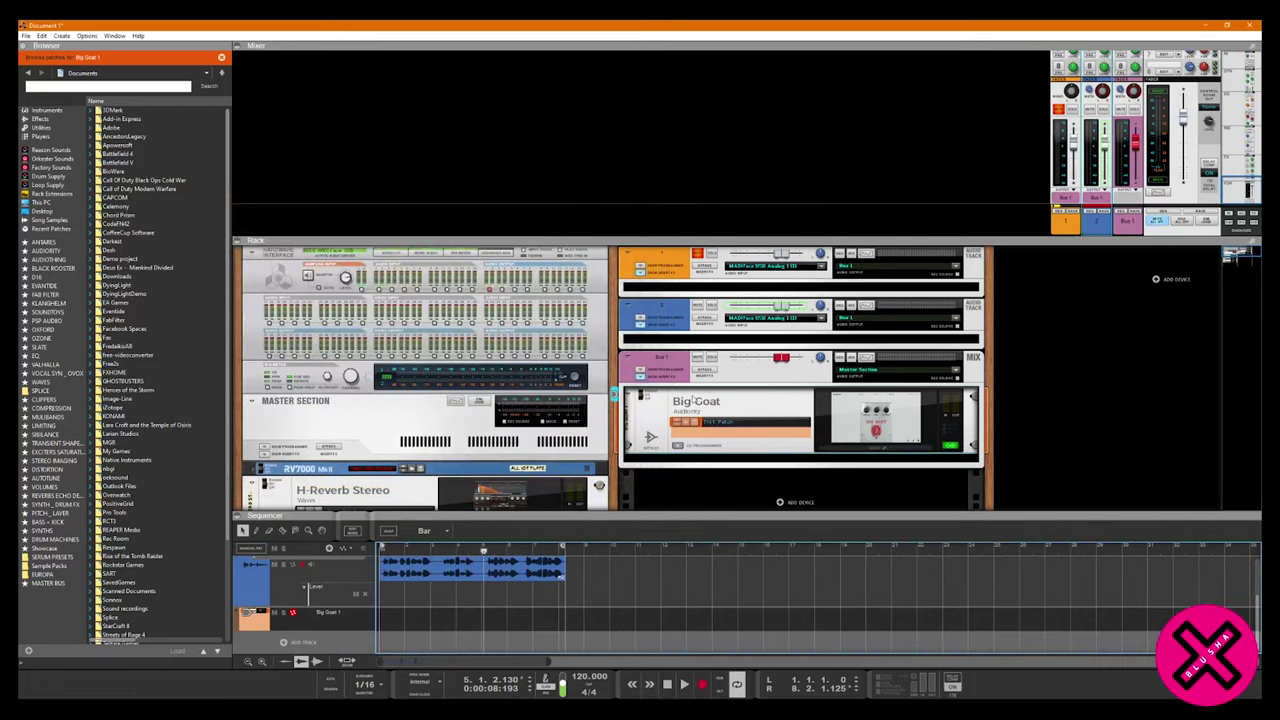
pyautogui.click(743, 405)
pyautogui.press('Delete')
pyautogui.press('Return')
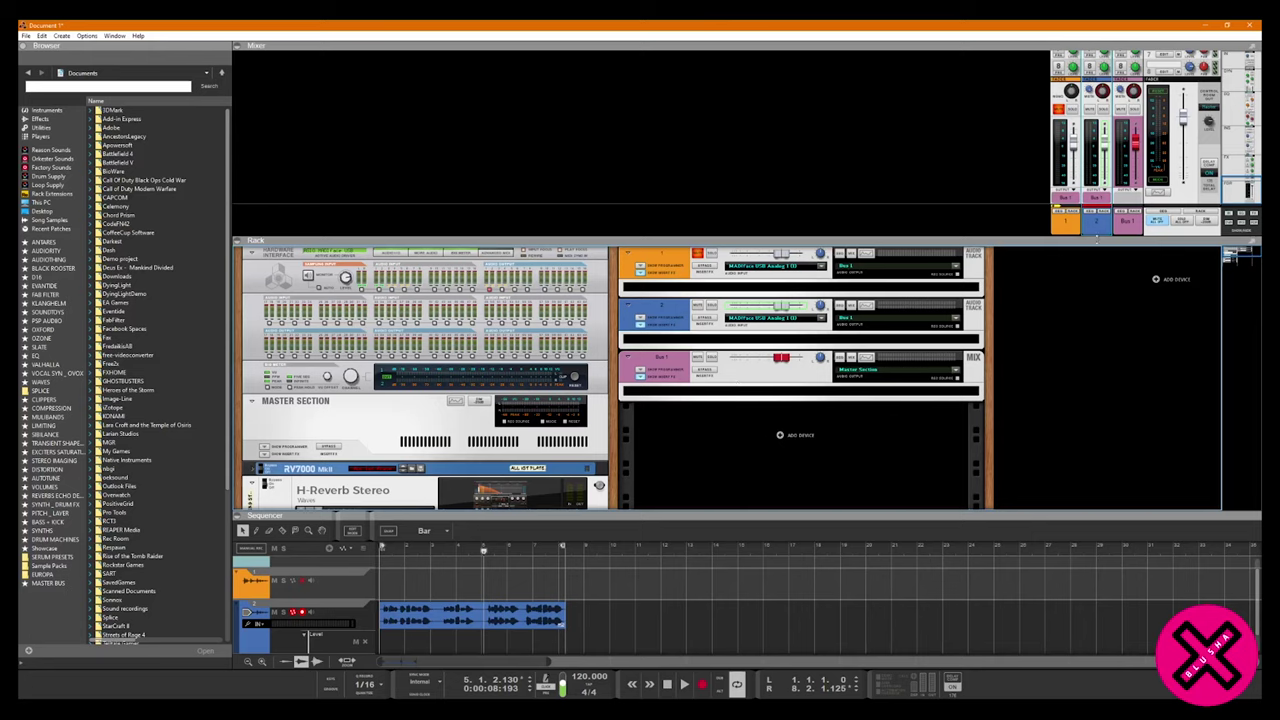
pyautogui.scroll(3, 1068, 110)
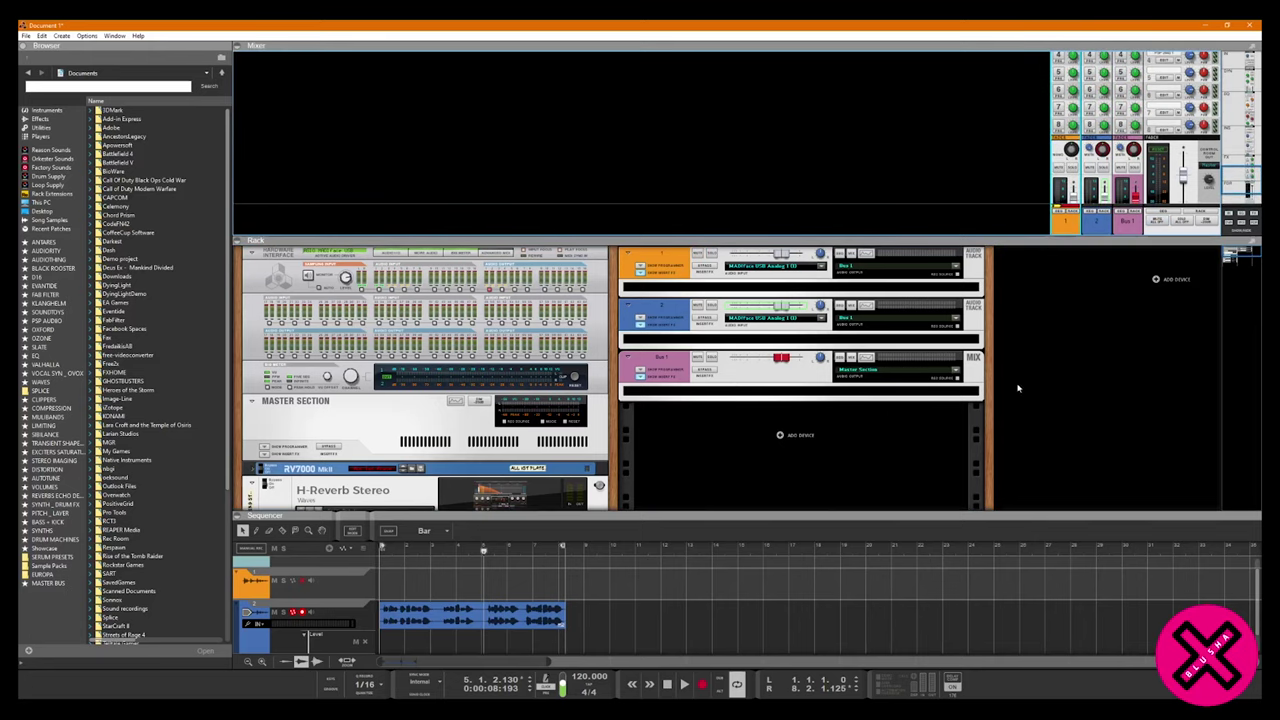
pyautogui.scroll(-3, 1150, 160)
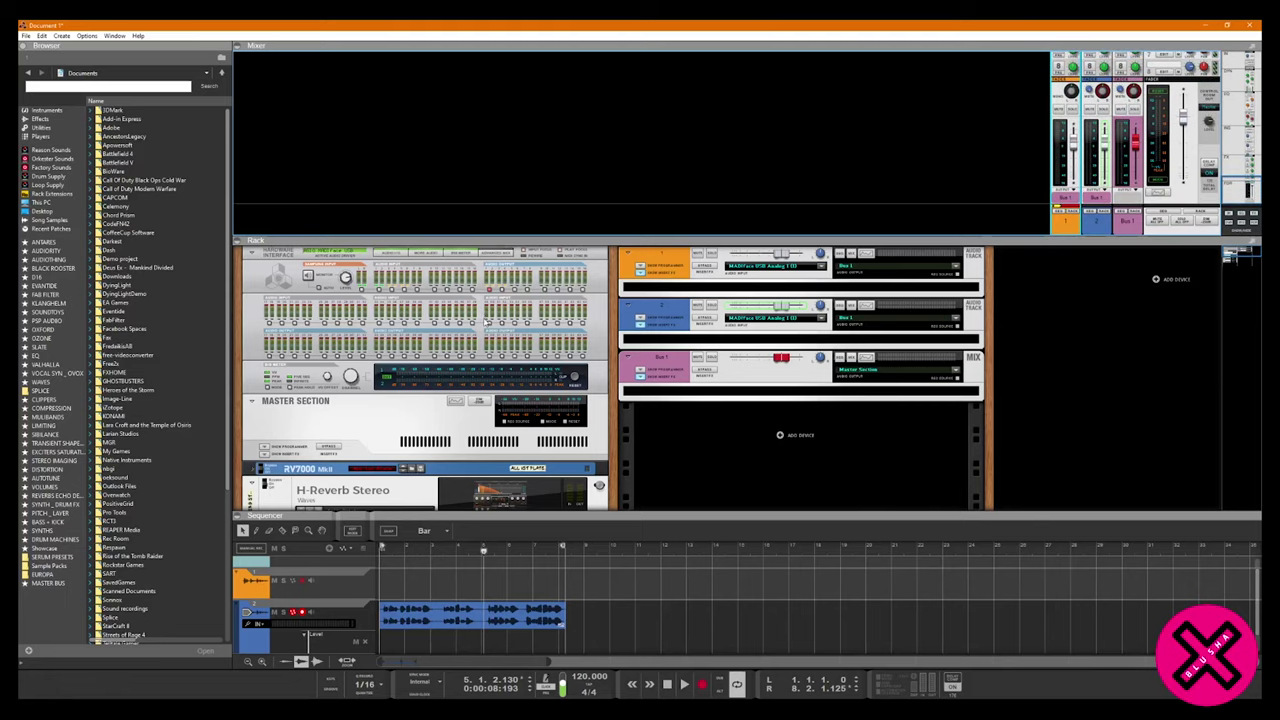
# Enlarge the rack area, show the Master Section's insert effects and select the MClass Equalizer.
pyautogui.moveTo(610, 553); pyautogui.dragTo(610, 562)
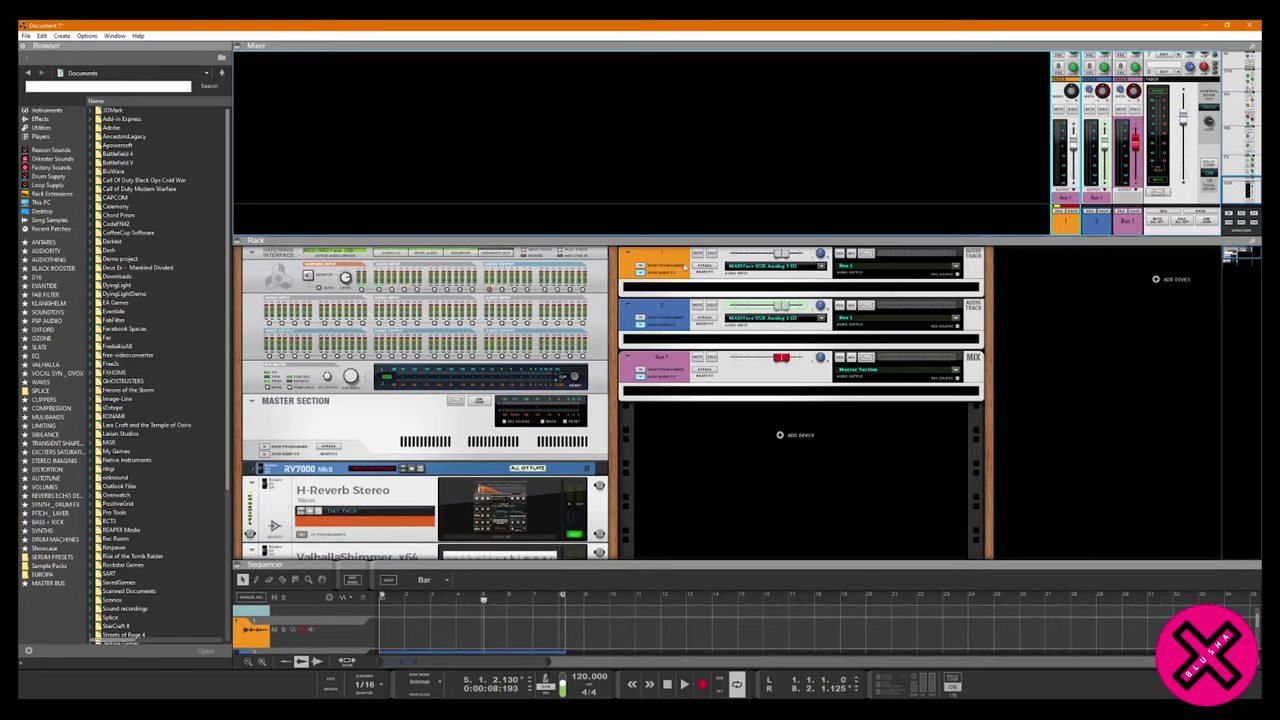
pyautogui.moveTo(685, 222); pyautogui.dragTo(685, 92)
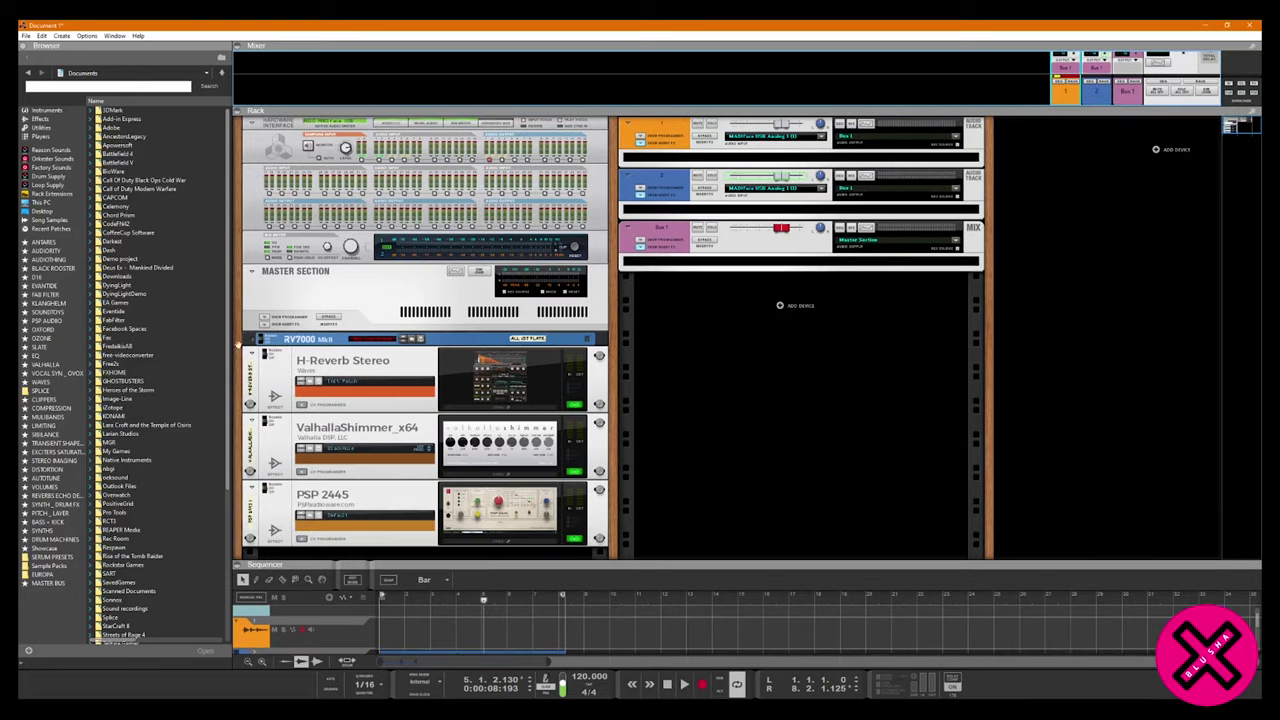
pyautogui.click(265, 324)
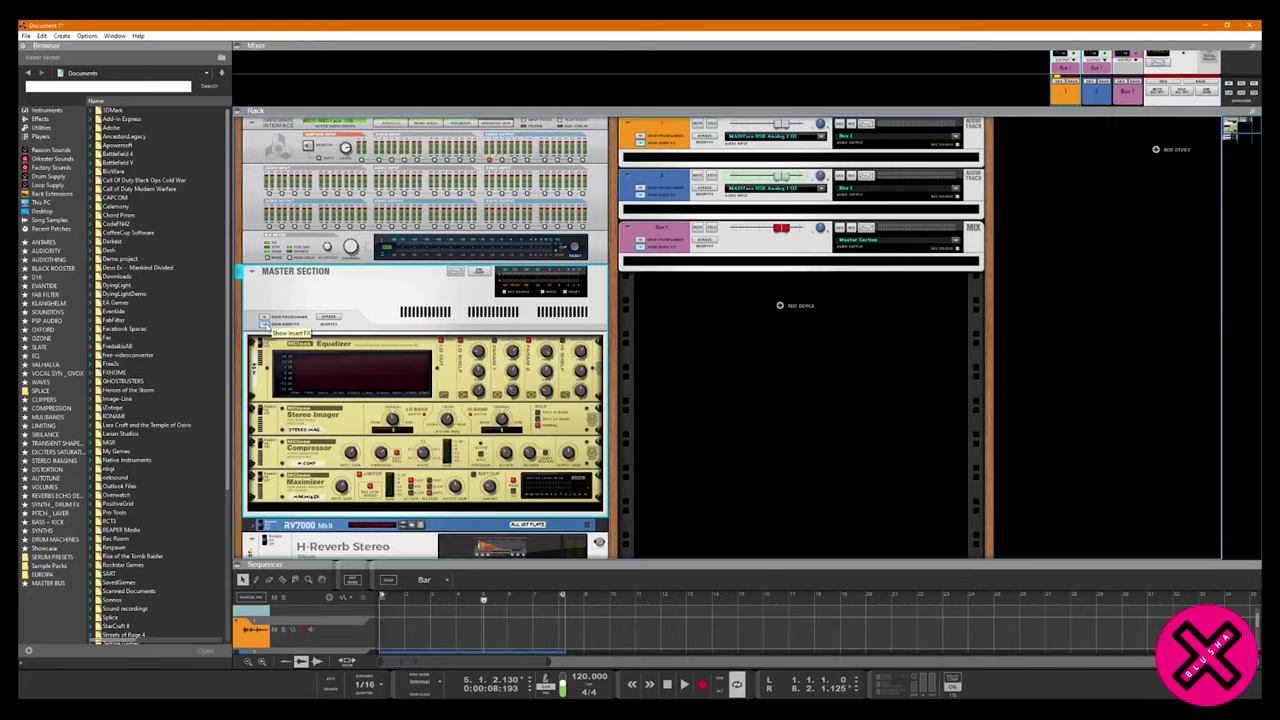
pyautogui.click(372, 376)
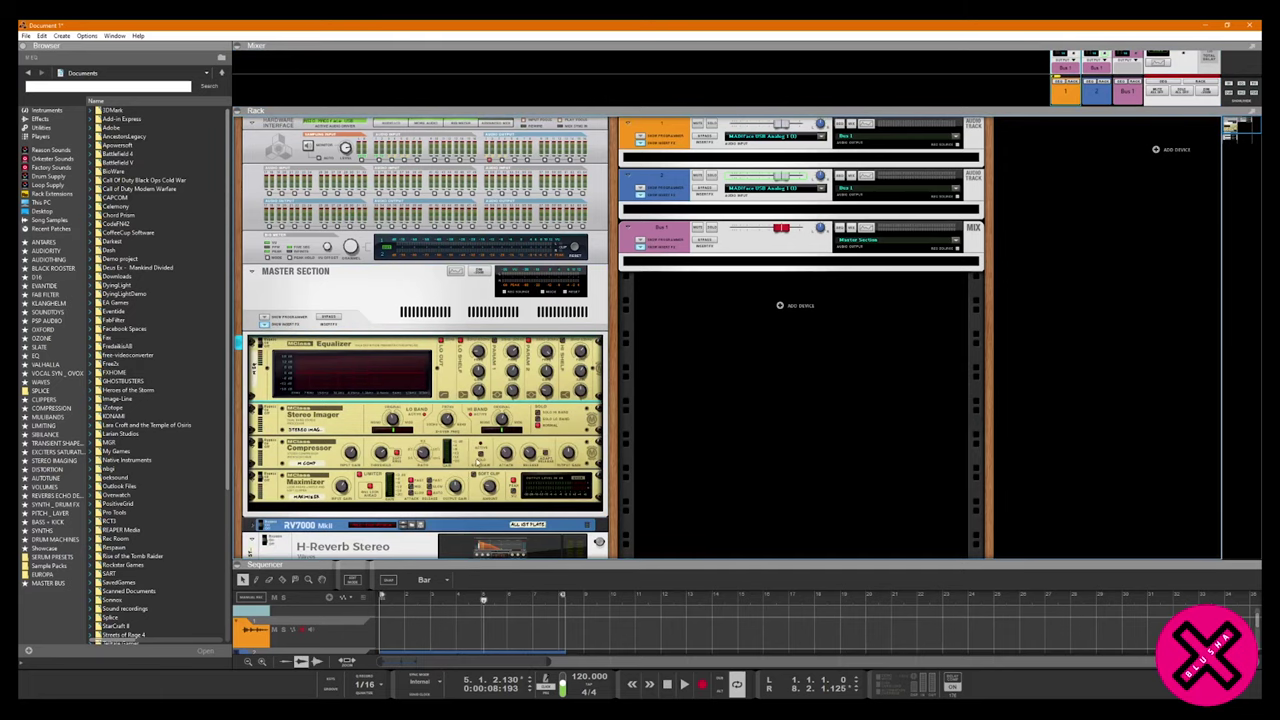
# Bring the mixer's master compressor into view and select the master channel.
pyautogui.moveTo(861, 111); pyautogui.dragTo(861, 287)
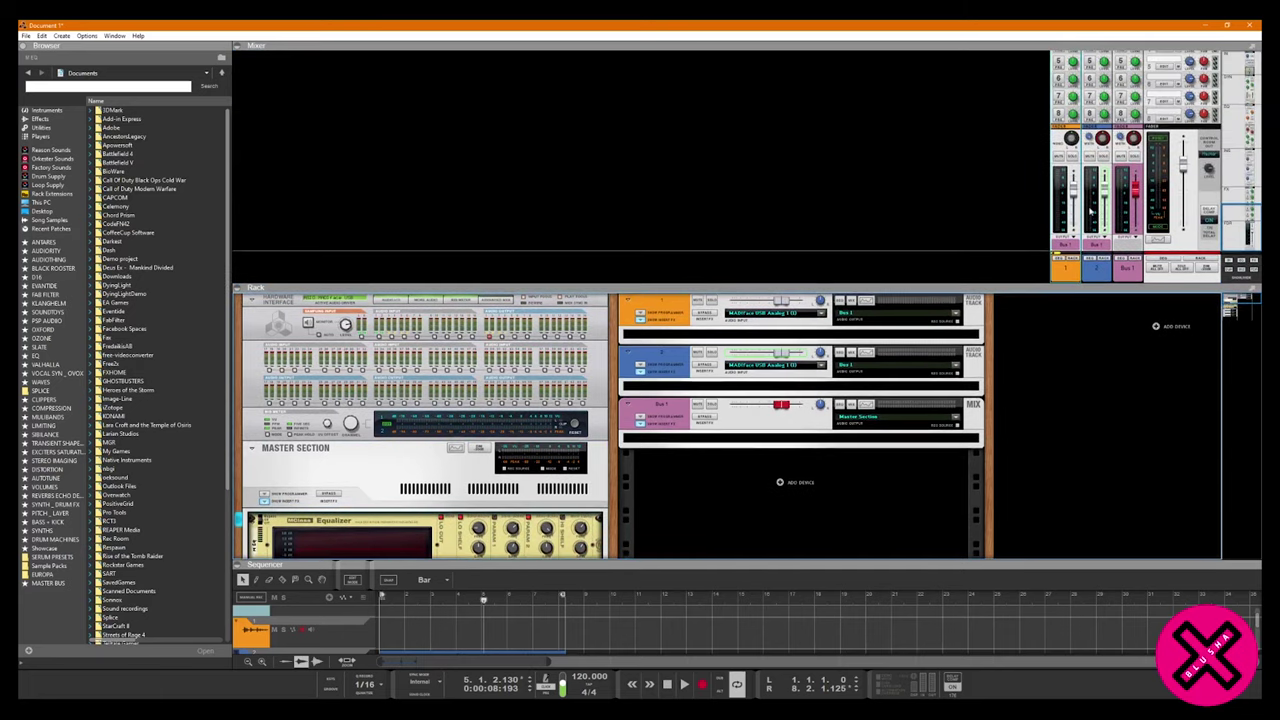
pyautogui.scroll(5, 1125, 238)
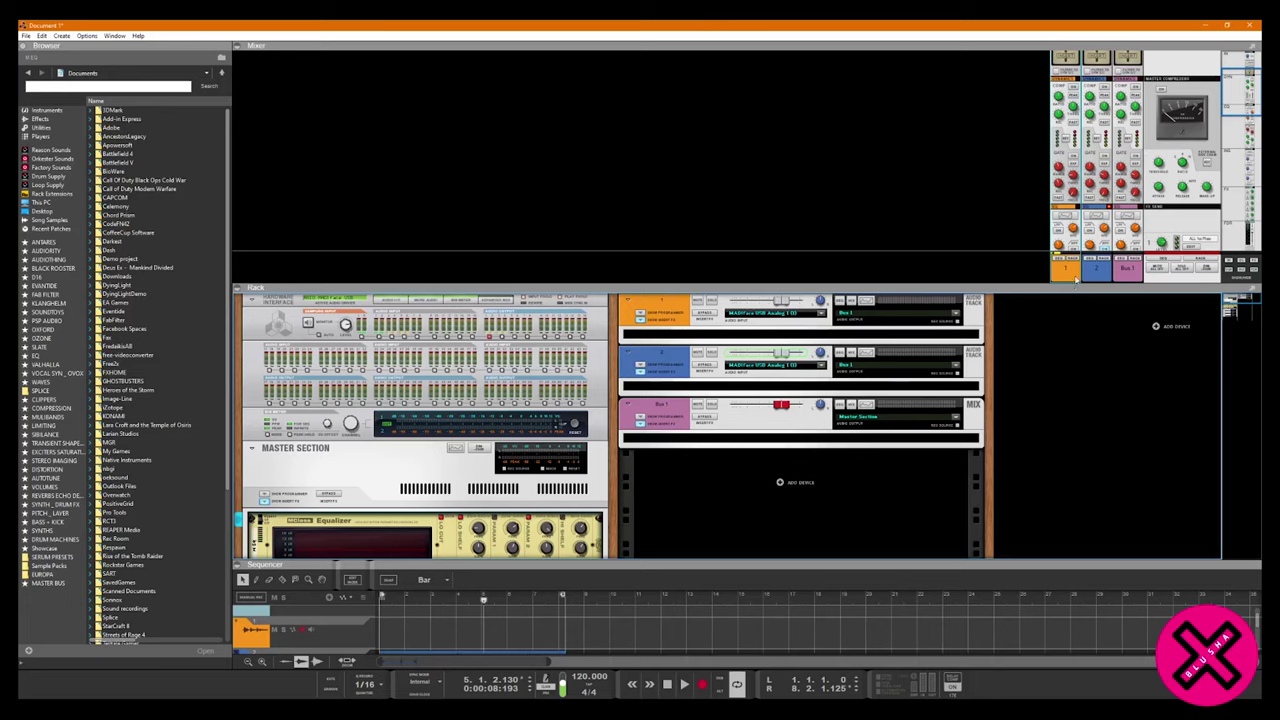
pyautogui.click(1166, 94)
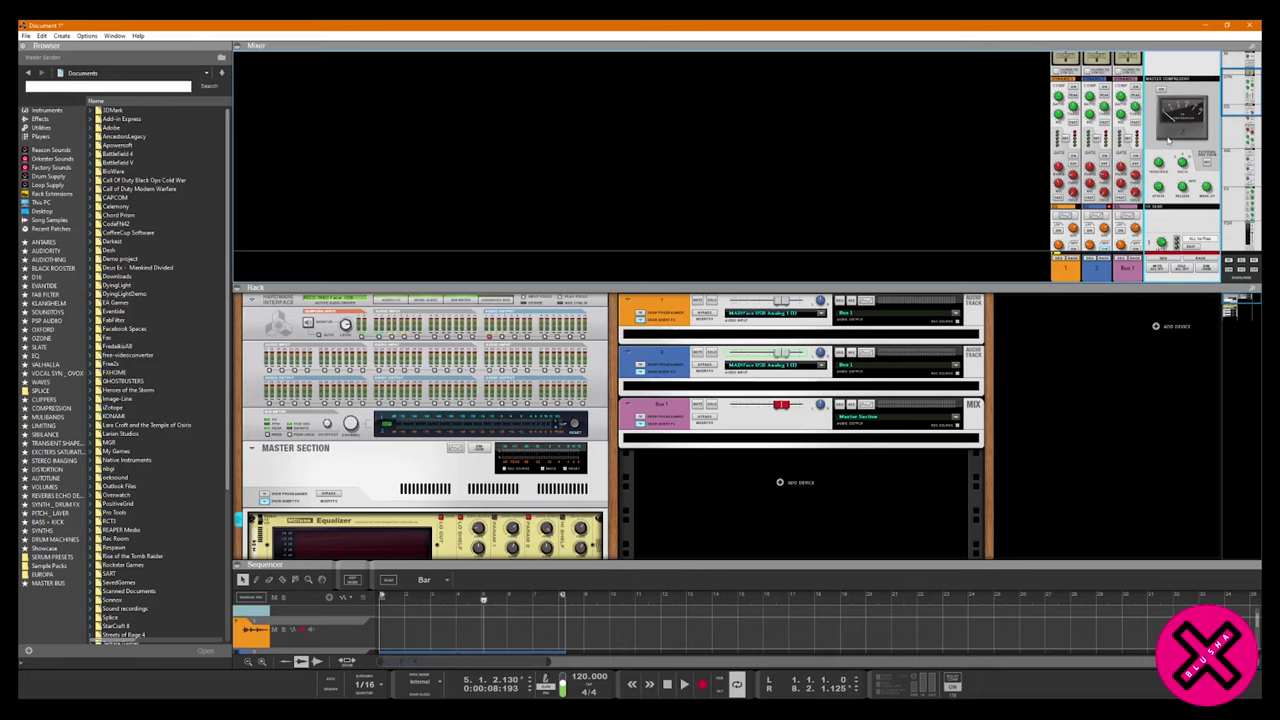
# Delete the MClass Equalizer, Stereo Imager, Compressor and Maximizer from the Master Section's inserts.
pyautogui.moveTo(655, 287); pyautogui.dragTo(655, 187)
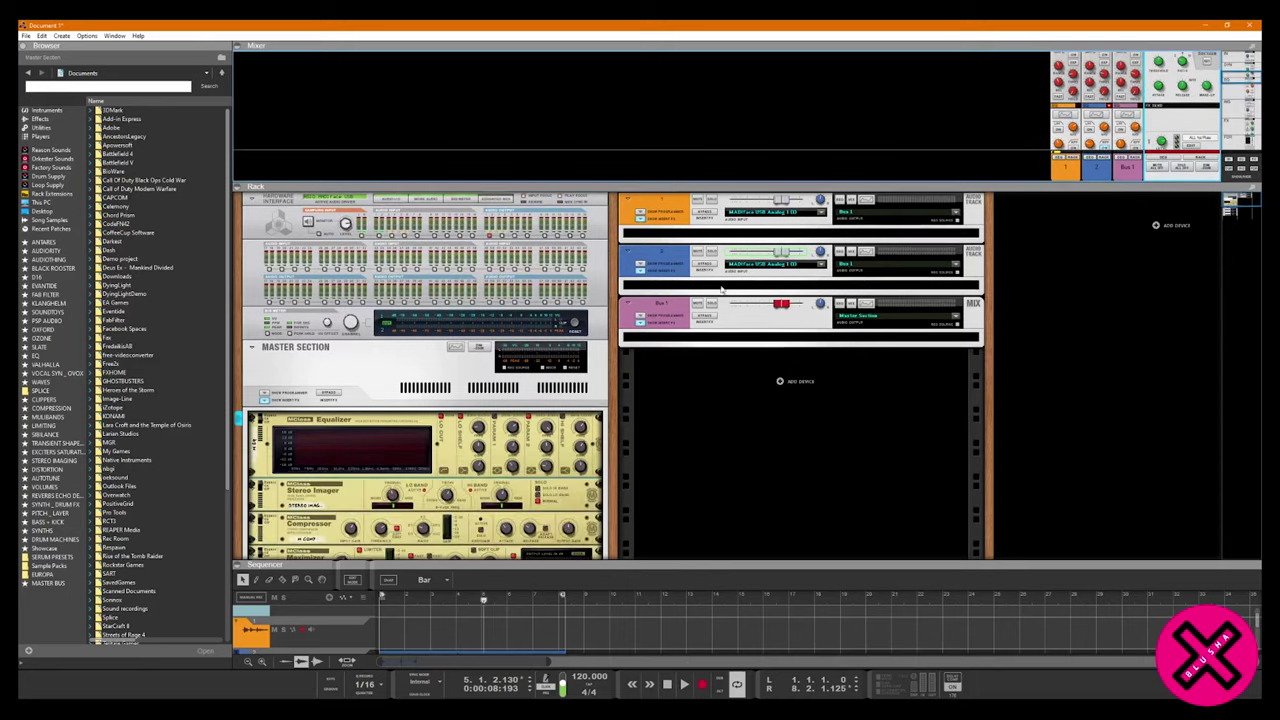
pyautogui.scroll(-1, 393, 352)
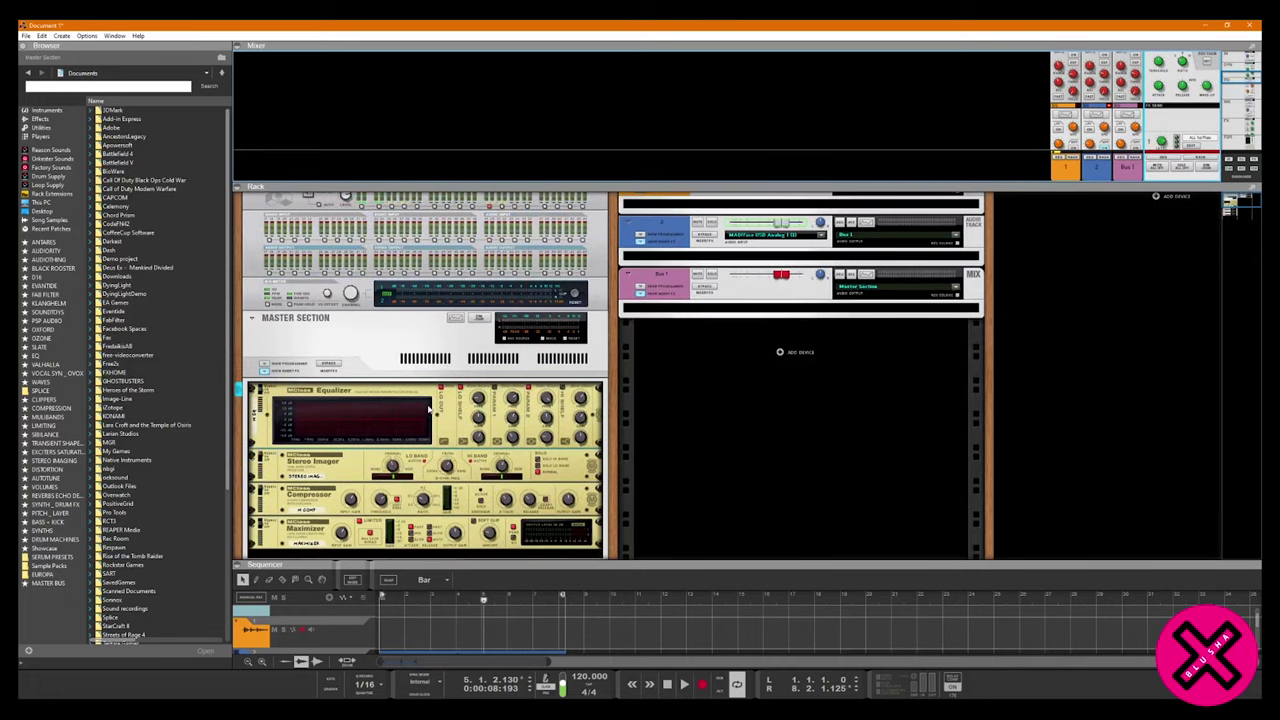
pyautogui.press('Delete')
pyautogui.press('Return')
pyautogui.press('Delete')
pyautogui.press('Return')
pyautogui.press('Delete')
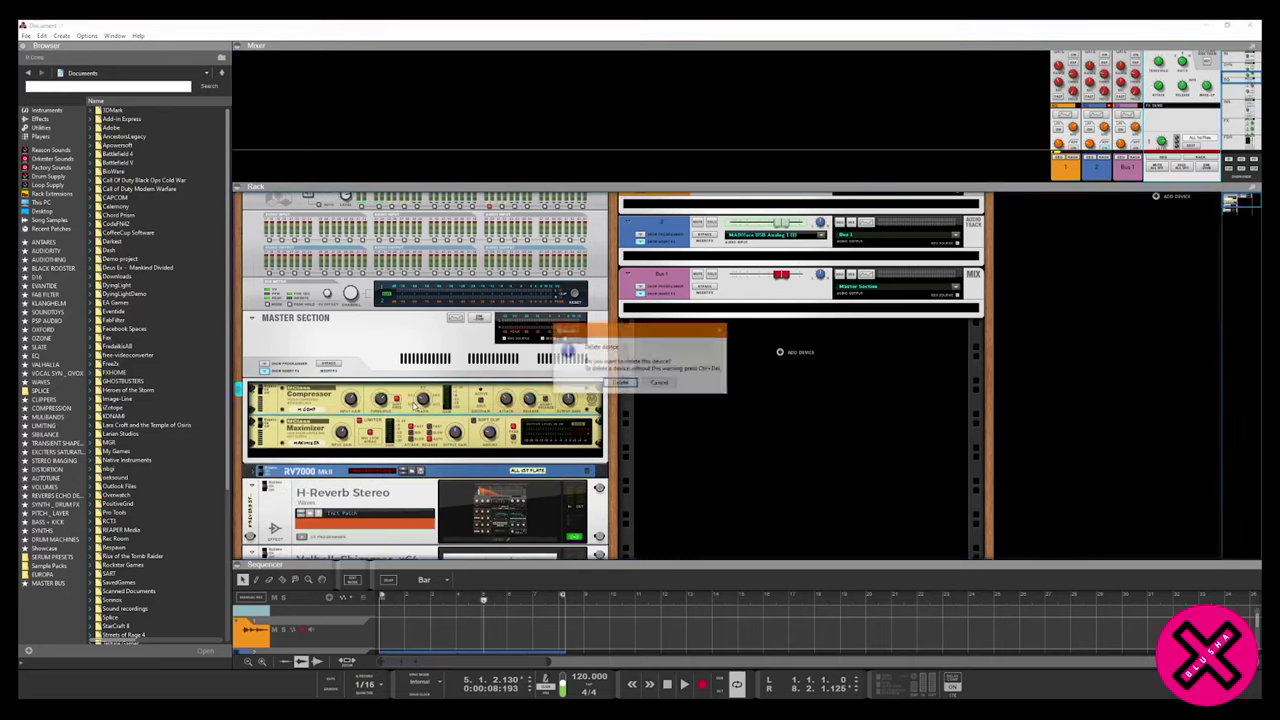
pyautogui.press('Return')
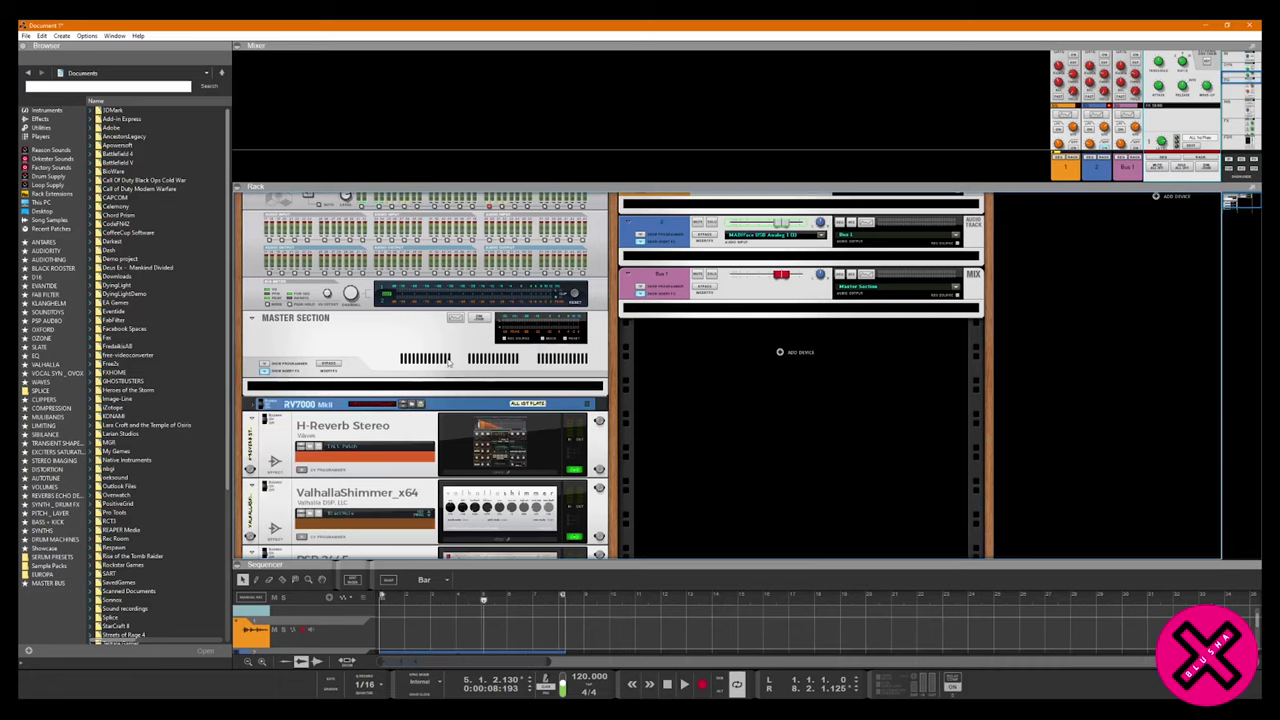
# Show the Master Section's programmer and load the Hard Rock insert effects patch.
pyautogui.click(264, 364)
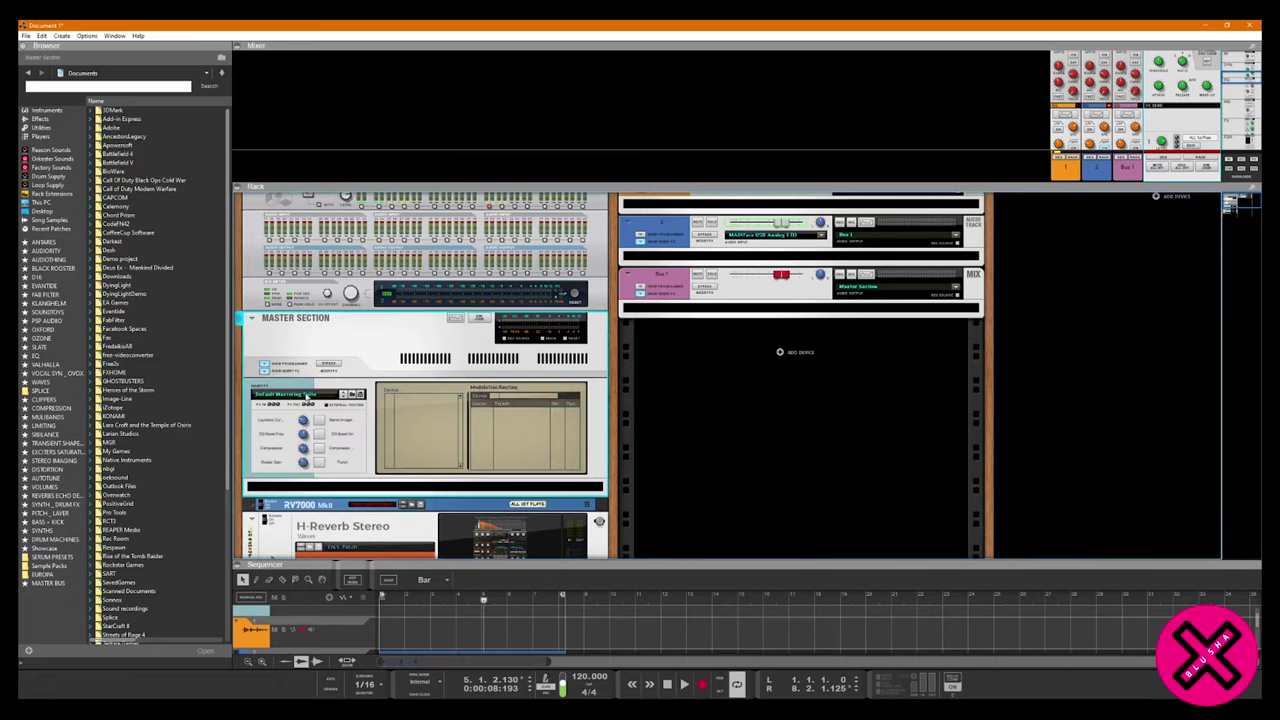
pyautogui.click(296, 395)
pyautogui.click(380, 579)
pyautogui.scroll(-1, 325, 397)
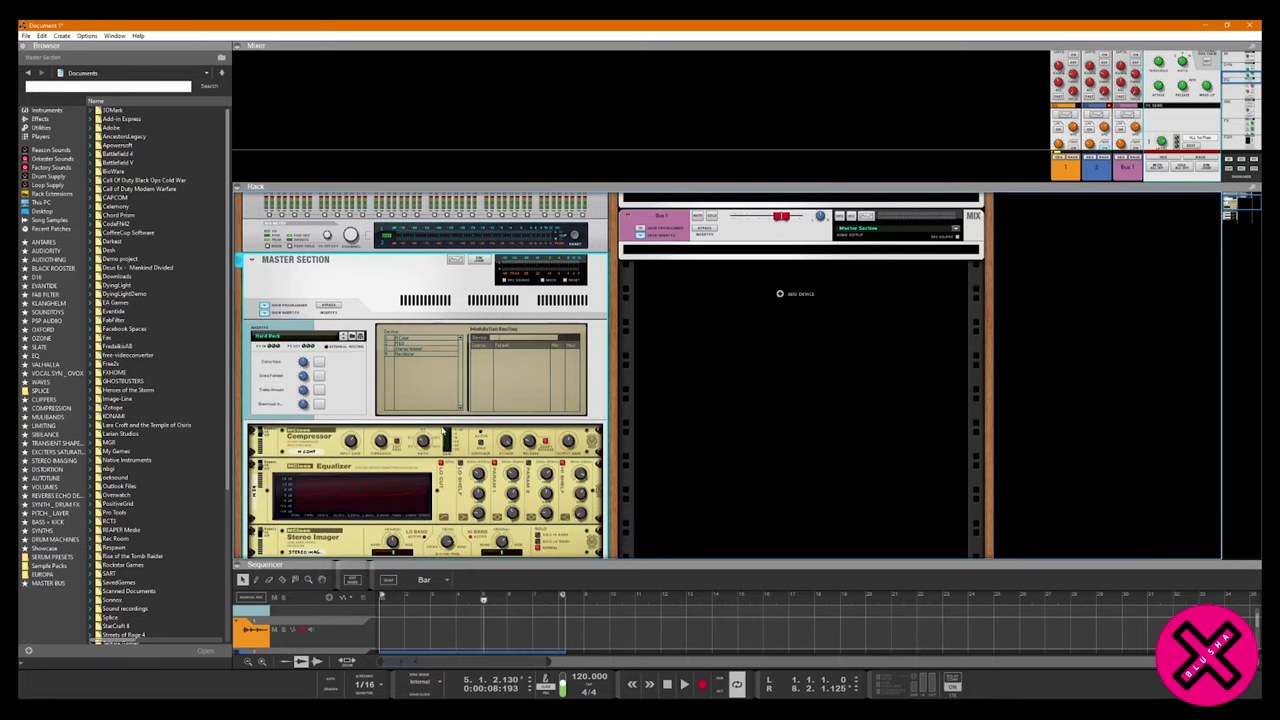
pyautogui.scroll(-1, 444, 432)
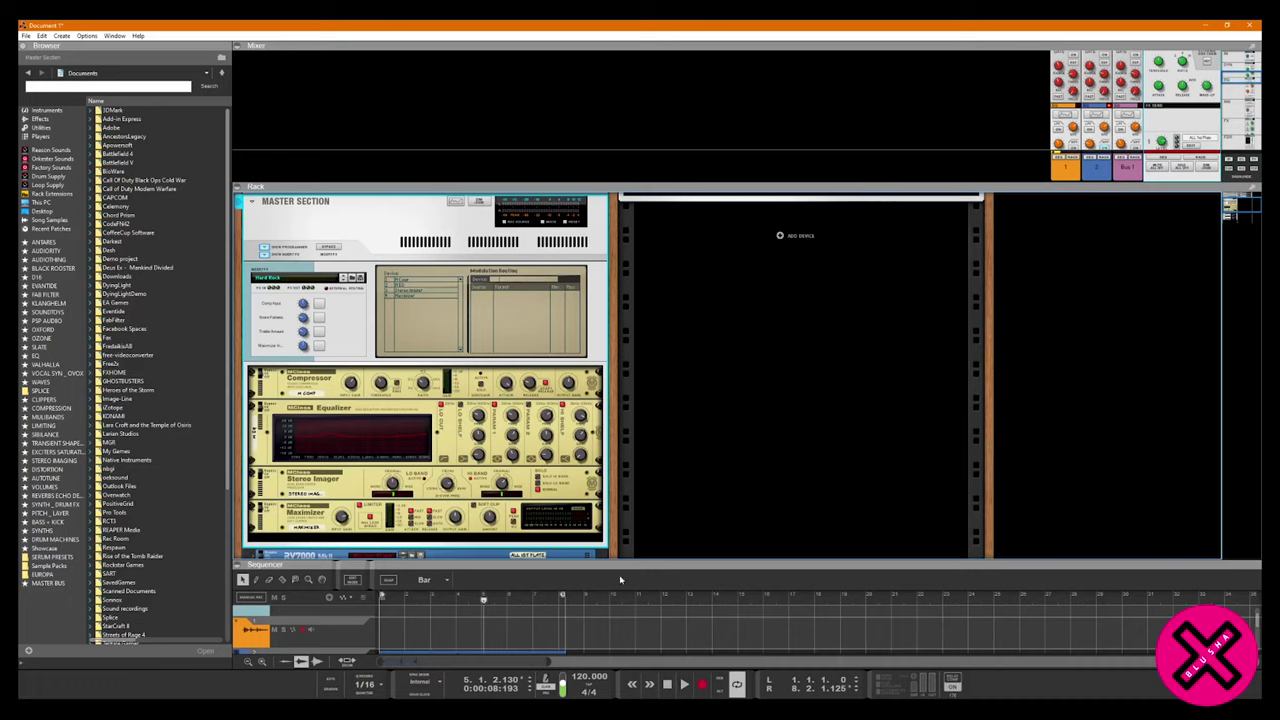
# Enlarge the sequencer area and create six new audio tracks.
pyautogui.moveTo(620, 580); pyautogui.dragTo(650, 353)
pyautogui.hotkey('ctrl', 't')
pyautogui.hotkey('ctrl', 't')
pyautogui.hotkey('ctrl', 't')
pyautogui.hotkey('ctrl', 't')
pyautogui.hotkey('ctrl', 't')
pyautogui.hotkey('ctrl', 't')
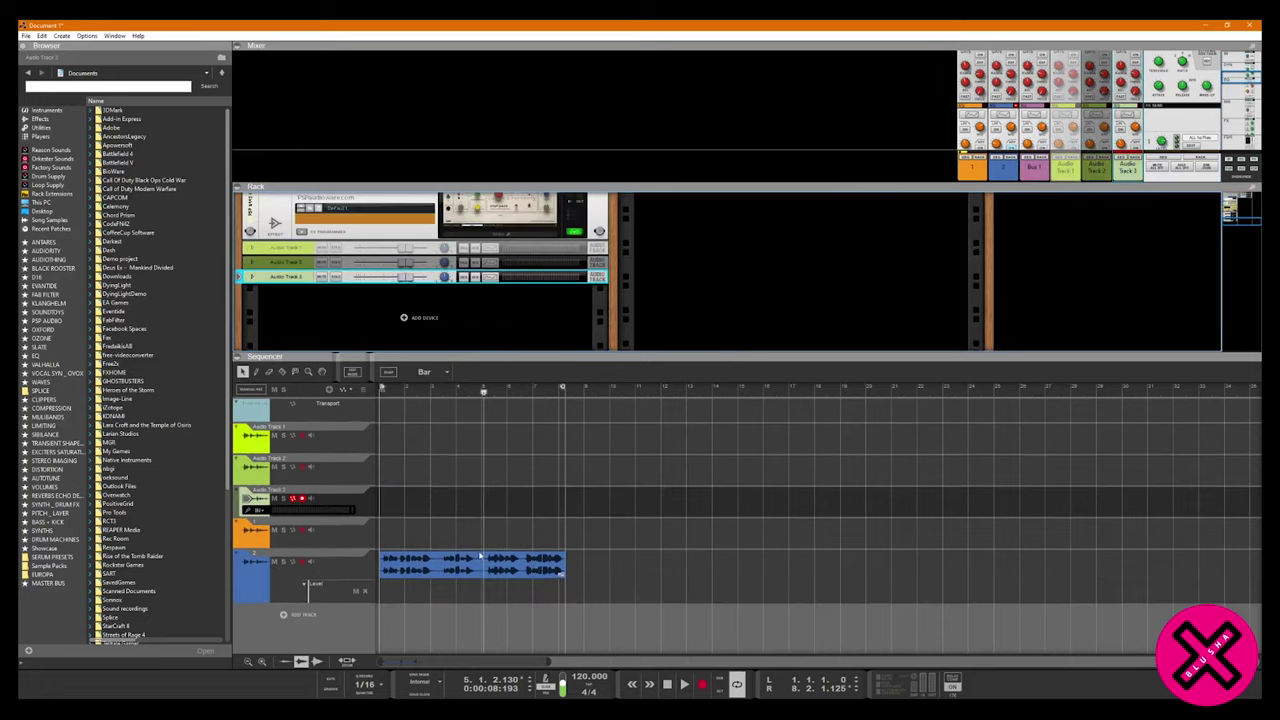
# Examine the cable routing of the Master Section's inserts at the back of the rack, and return to the front view.
pyautogui.moveTo(546, 350); pyautogui.dragTo(548, 371)
pyautogui.scroll(-10, 508, 343)
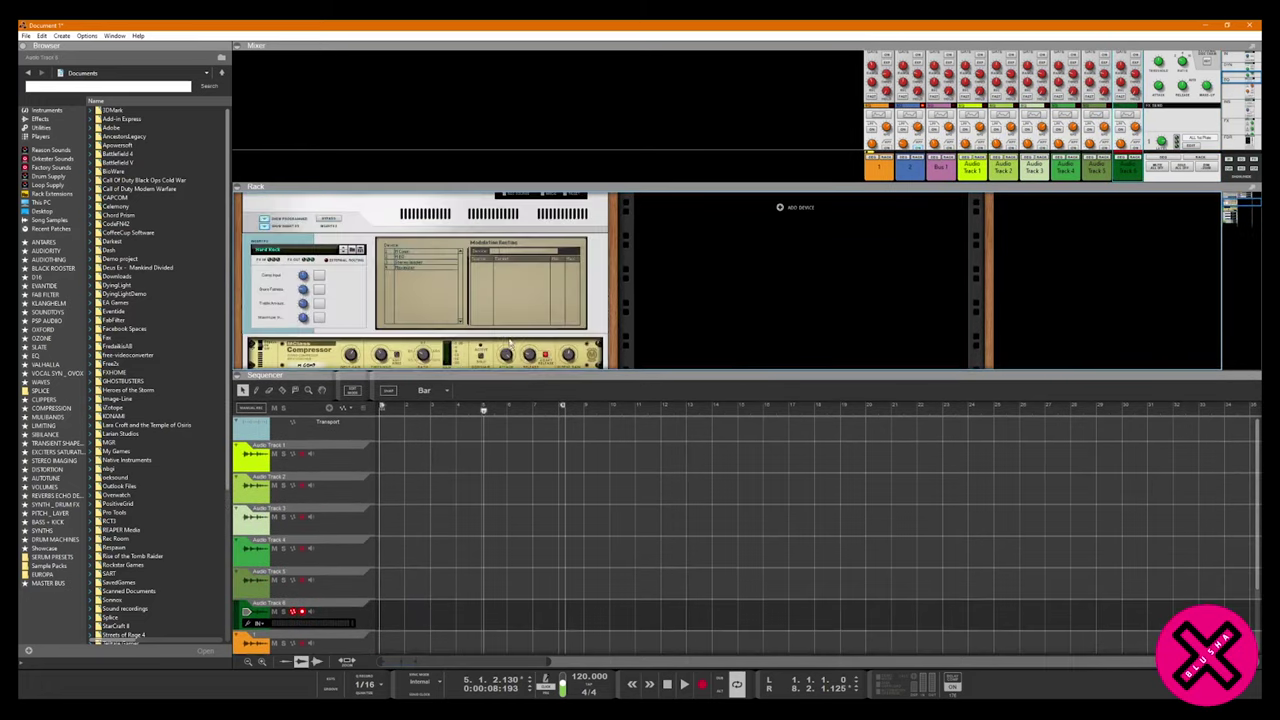
pyautogui.press('Tab')
pyautogui.moveTo(540, 372); pyautogui.dragTo(560, 560)
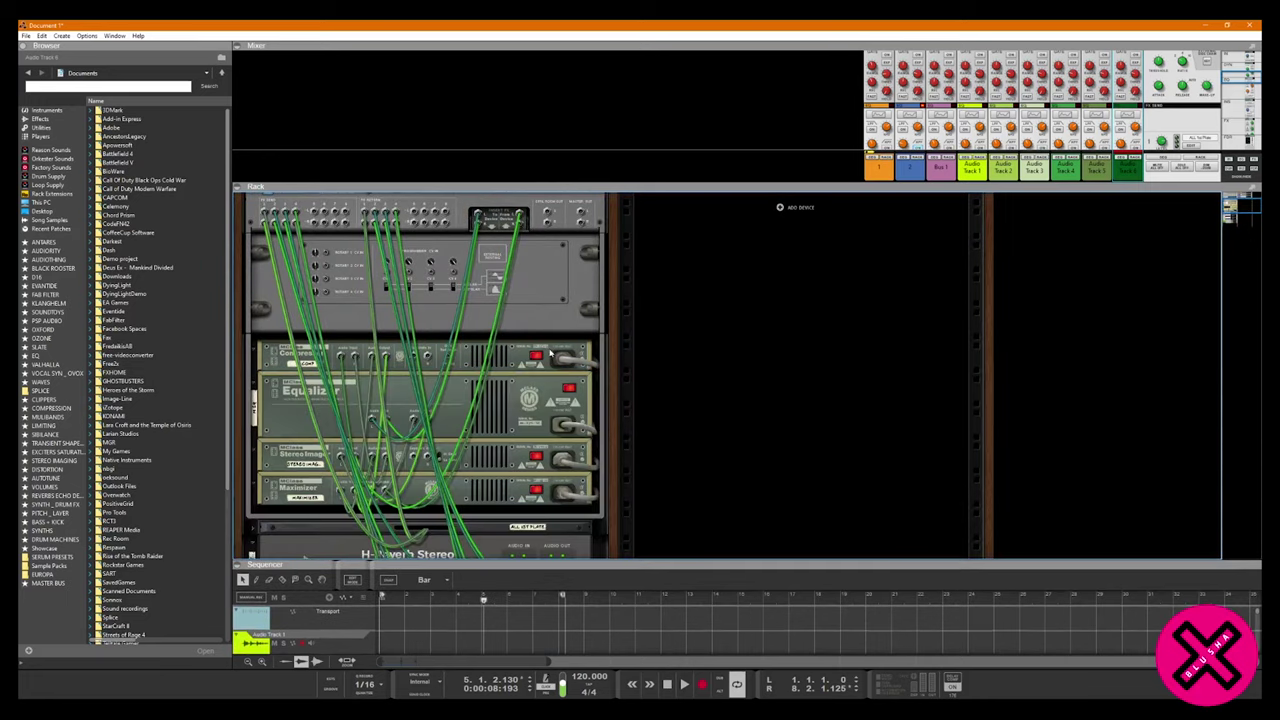
pyautogui.press('Tab')
pyautogui.scroll(1, 537, 322)
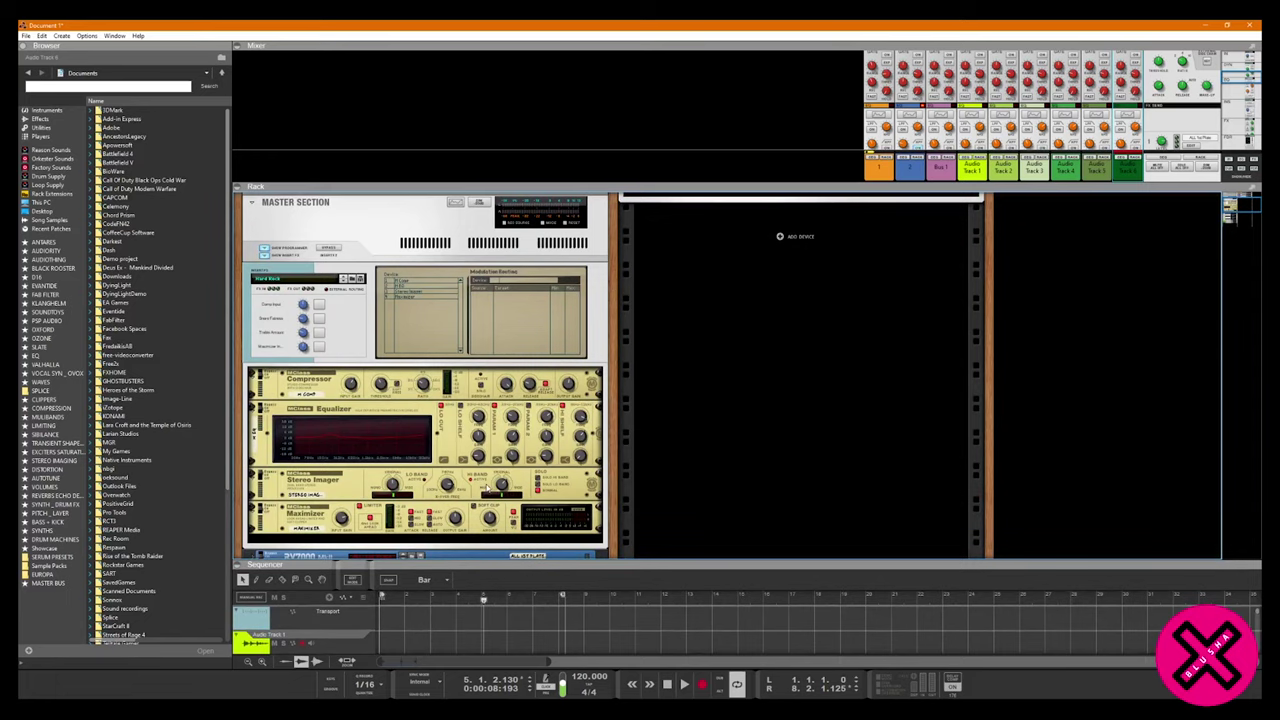
# Delete the Hard Rock patch's Compressor, Equalizer, Stereo Imager and Maximizer from the Master Section's inserts.
pyautogui.moveTo(880, 186); pyautogui.dragTo(880, 208)
pyautogui.scroll(-5, 985, 140)
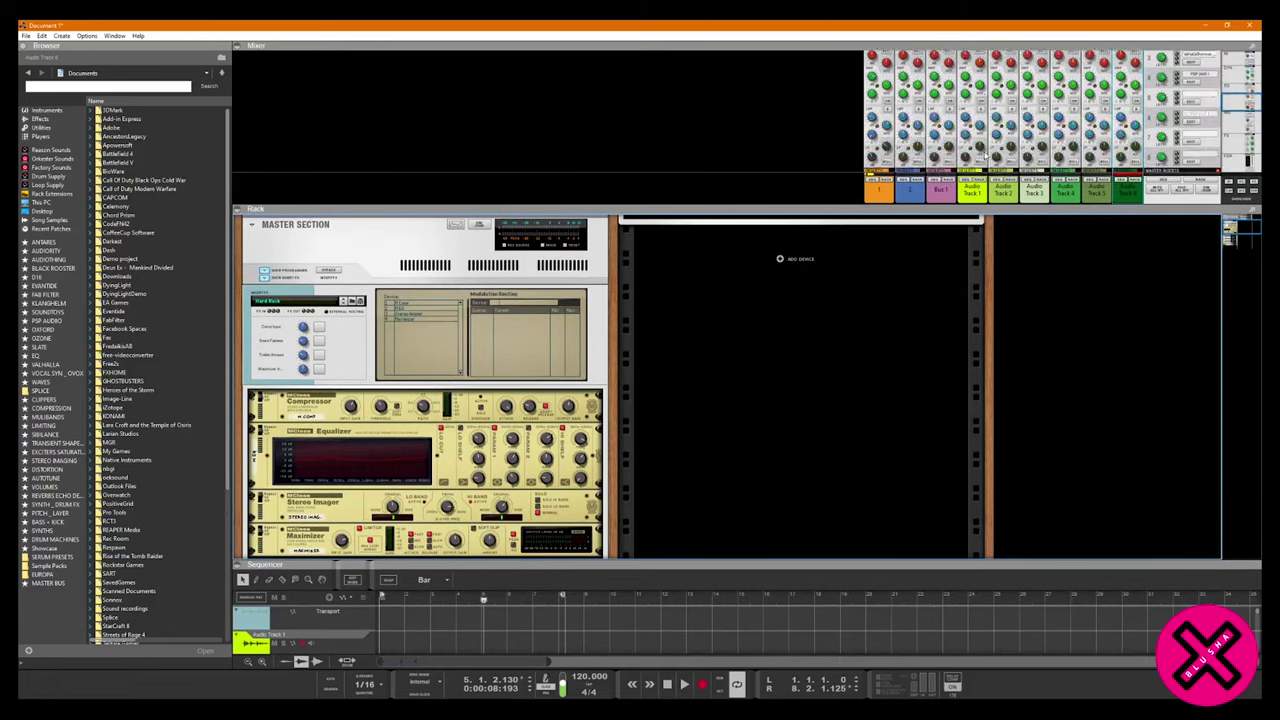
pyautogui.click(359, 407)
pyautogui.press('Delete')
pyautogui.press('Return')
pyautogui.click(359, 407)
pyautogui.press('Delete')
pyautogui.press('Return')
pyautogui.click(359, 407)
pyautogui.press('Delete')
pyautogui.press('Return')
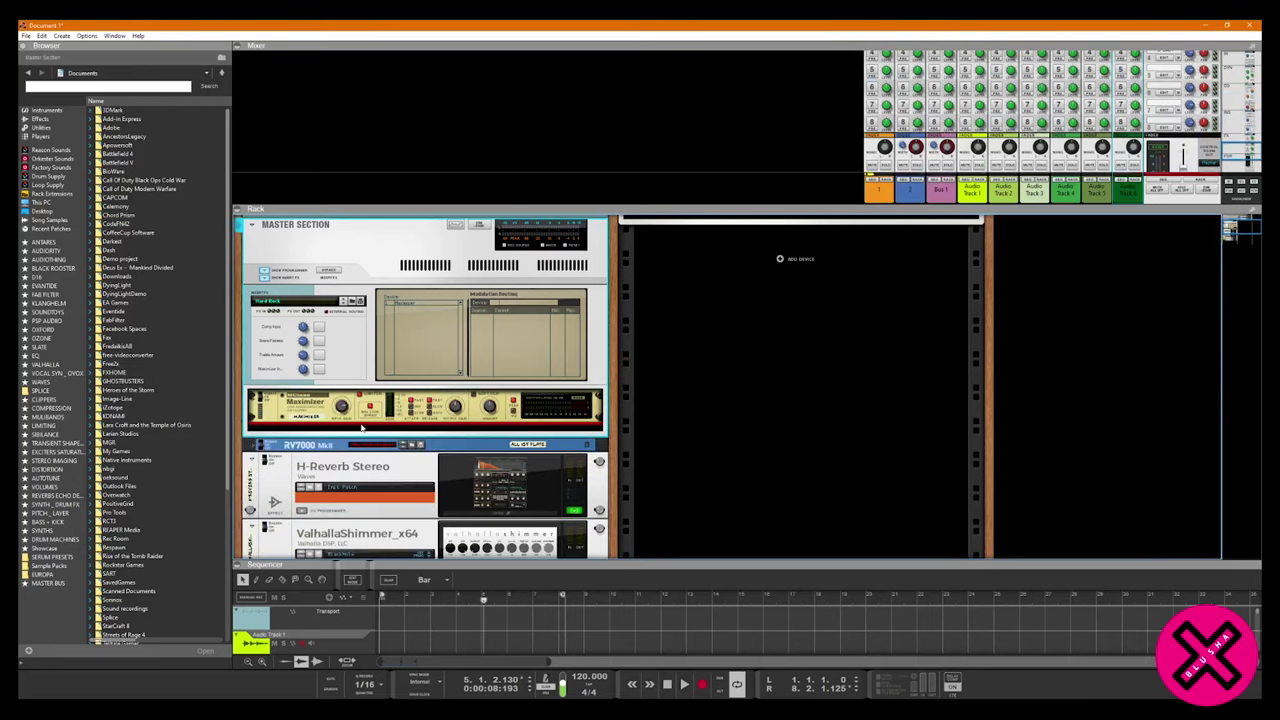
pyautogui.press('Delete')
pyautogui.press('Return')
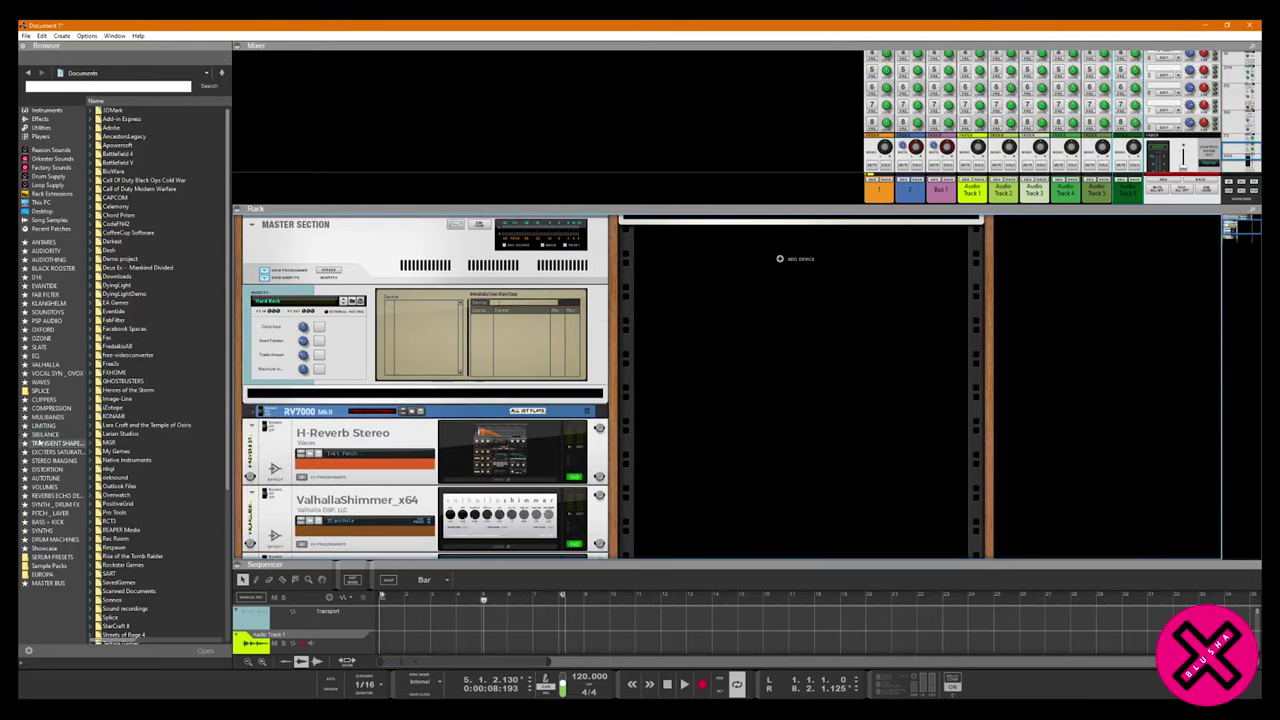
# Add Slate Digital FG-X x64 from the LIMITING favorites to the Master Section's inserts, moving its plugin window clear of the rack.
pyautogui.click(44, 425)
pyautogui.click(172, 421)
pyautogui.moveTo(180, 450); pyautogui.dragTo(430, 400)
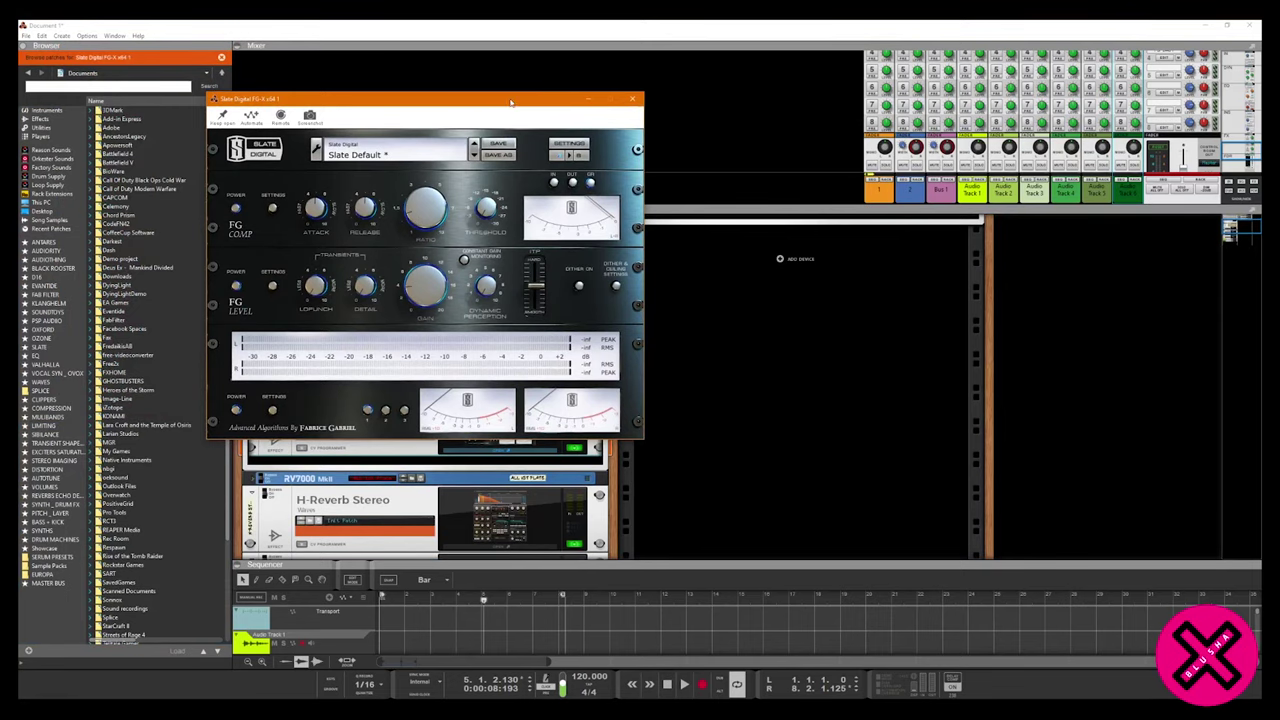
pyautogui.moveTo(510, 99); pyautogui.dragTo(905, 136)
# Play the song from the start through FG-X to check its meters, and close the plugin window.
pyautogui.click(380, 600)
pyautogui.press('space')
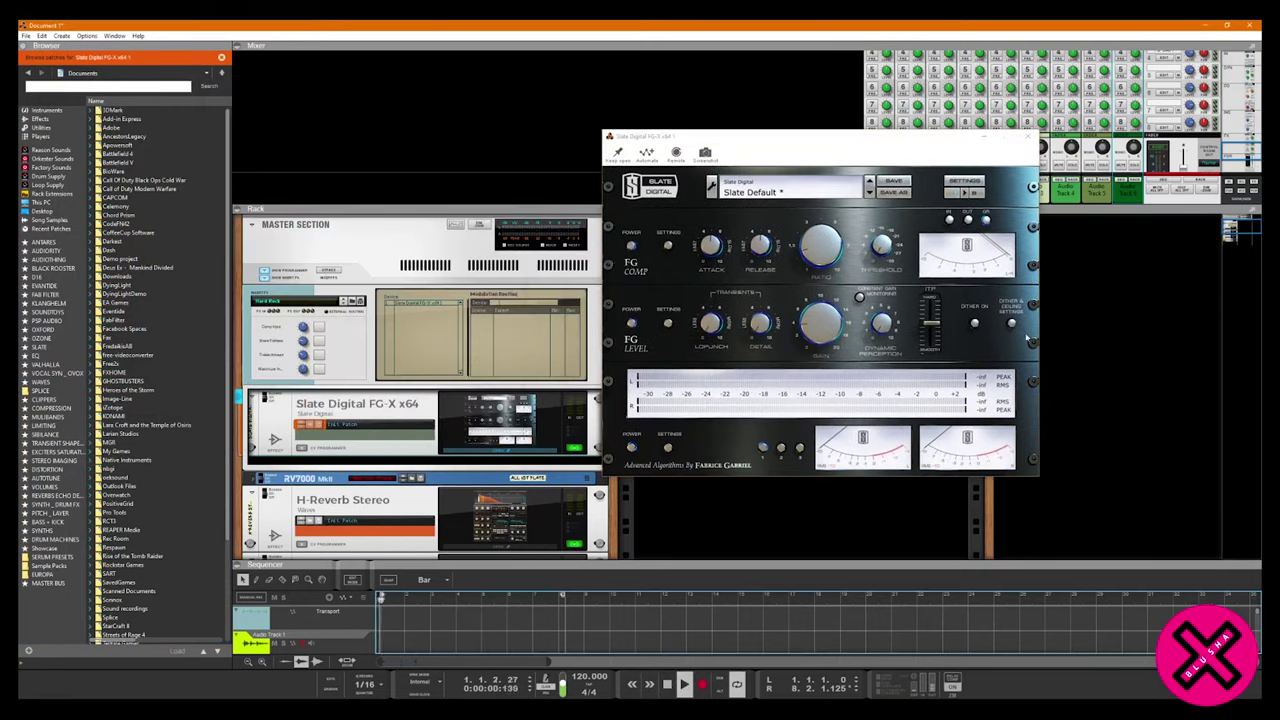
pyautogui.click(817, 330)
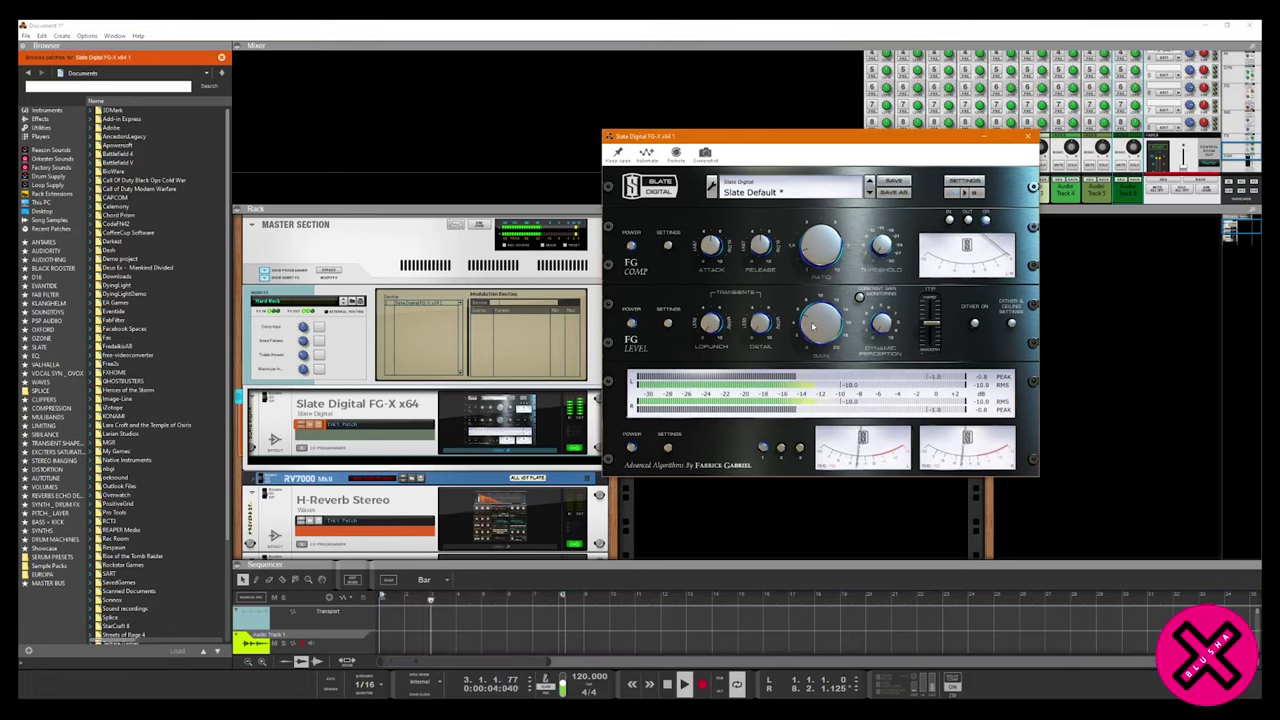
pyautogui.moveTo(975, 138); pyautogui.dragTo(943, 146)
pyautogui.click(995, 144)
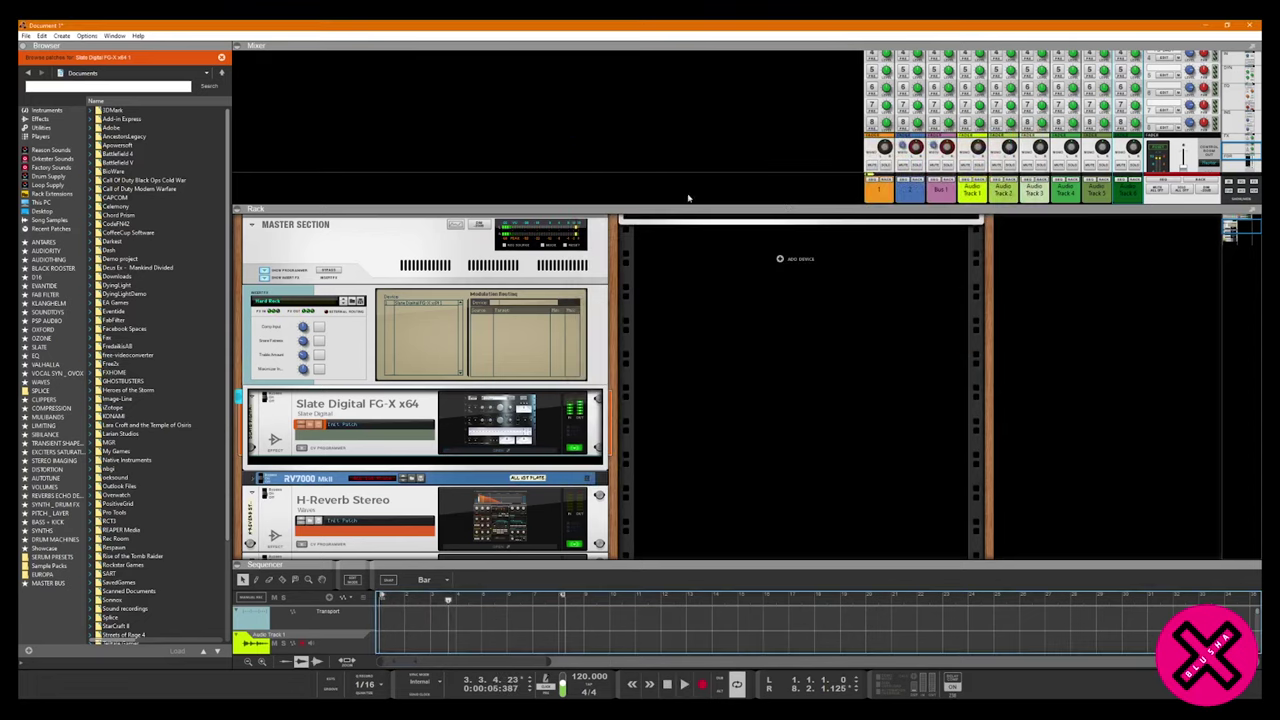
# Bypass the Master Section's insert effects and switch them back on.
pyautogui.moveTo(689, 204); pyautogui.dragTo(685, 262)
pyautogui.scroll(-3, 924, 178)
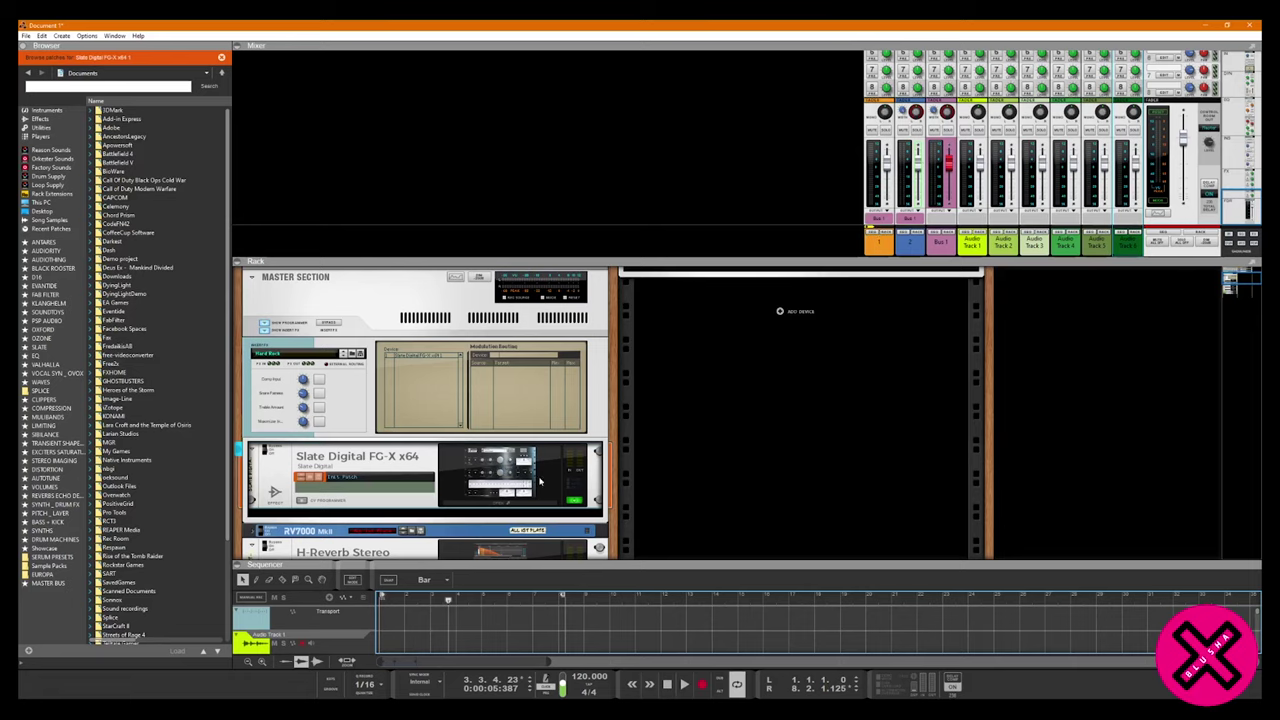
pyautogui.click(328, 325)
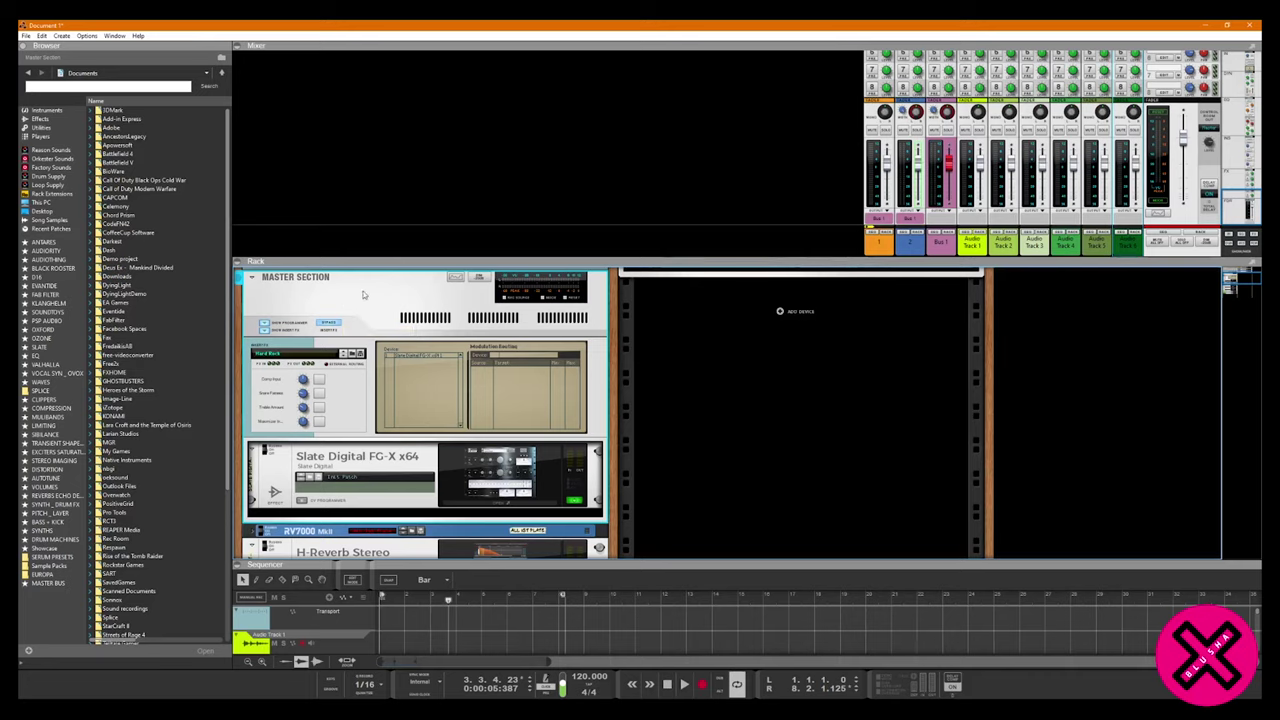
pyautogui.click(333, 323)
pyautogui.click(334, 323)
pyautogui.click(334, 326)
pyautogui.click(328, 324)
pyautogui.moveTo(573, 244); pyautogui.dragTo(575, 194)
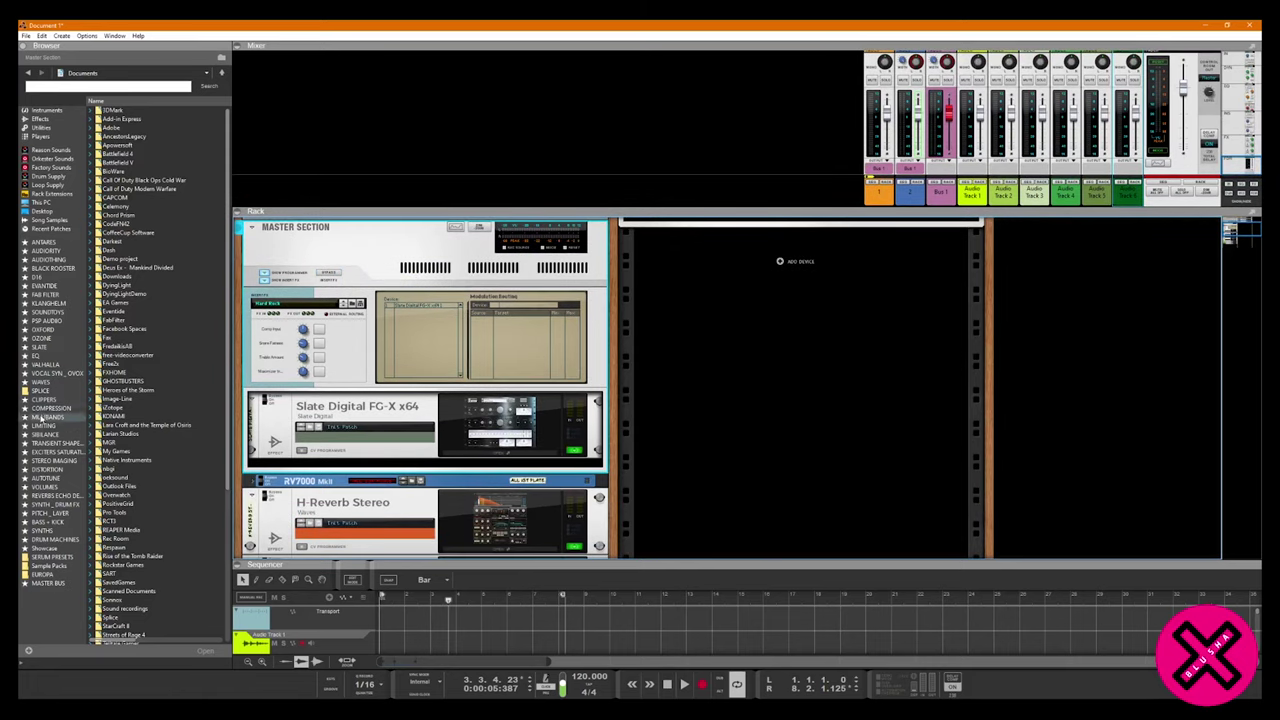
# Add FabFilter Pro-L 2 after FG-X in the Master Section's inserts, and insert Ozone 8 Imager between the two.
pyautogui.click(44, 425)
pyautogui.moveTo(181, 492); pyautogui.dragTo(420, 468)
pyautogui.scroll(-1, 820, 450)
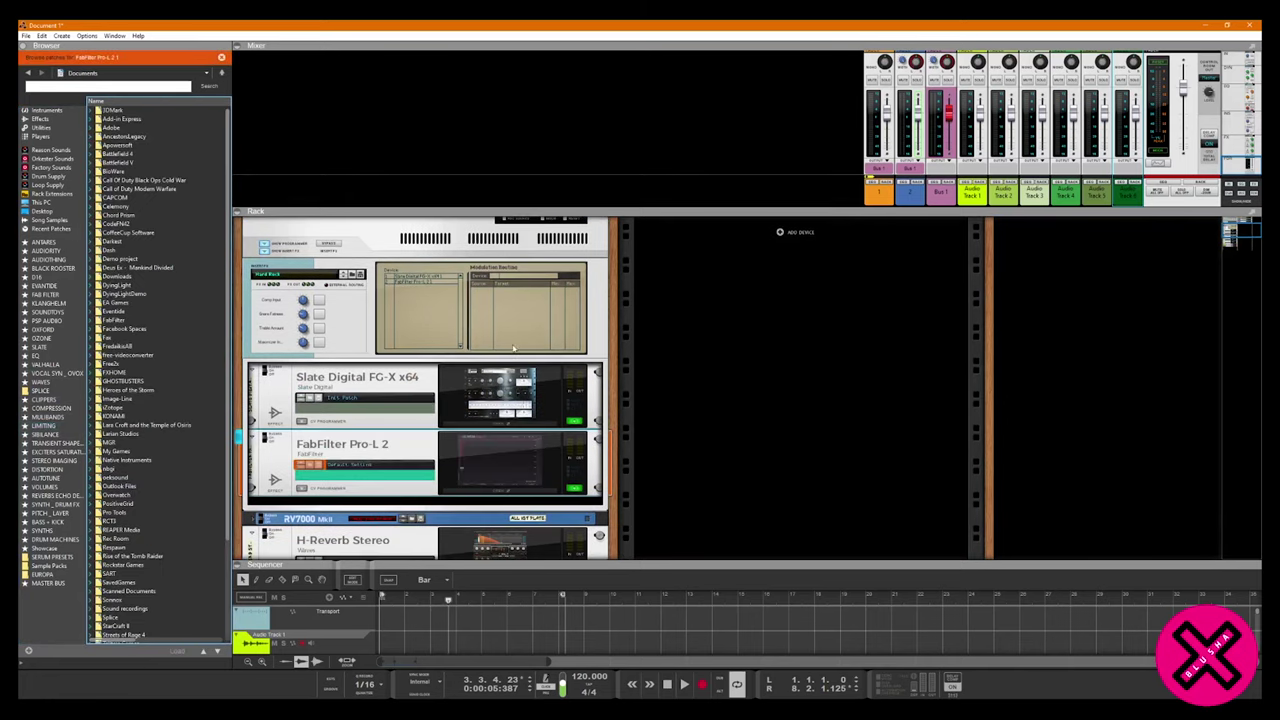
pyautogui.click(68, 460)
pyautogui.moveTo(181, 122); pyautogui.dragTo(460, 432)
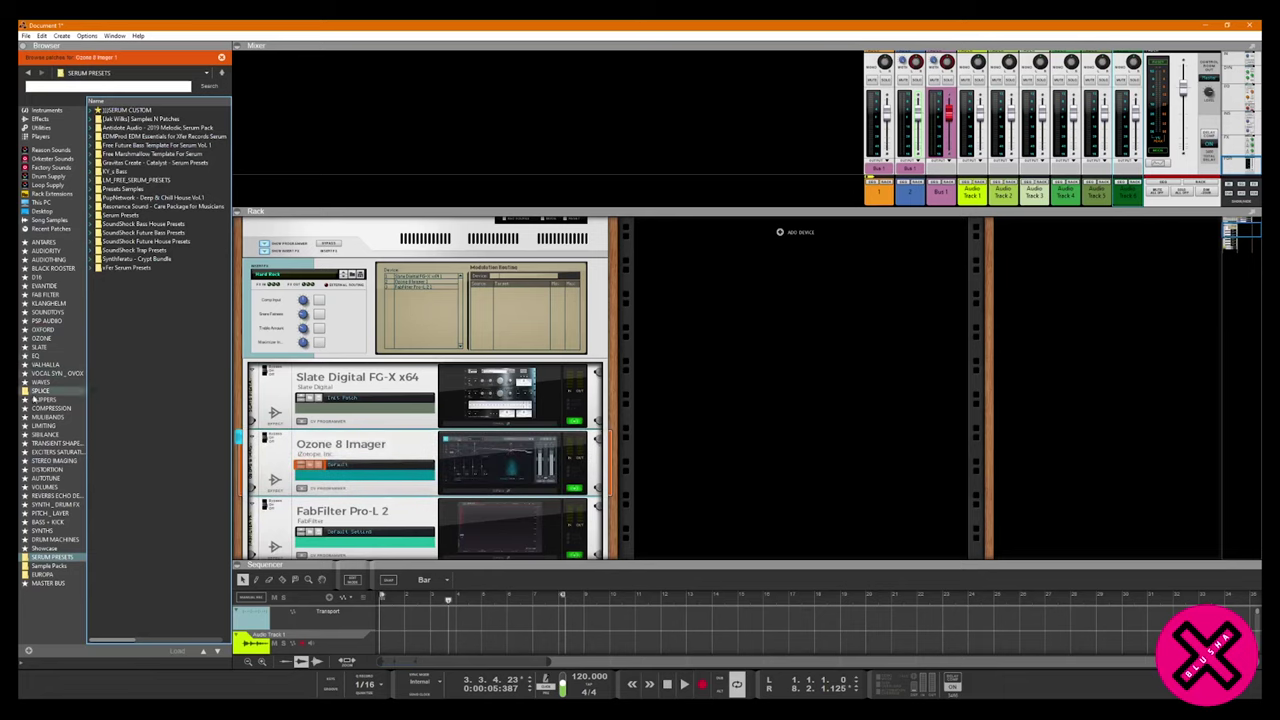
# Insert a FabFilter Pro-Q 3 above Slate Digital FG-X in the master section's chain and open its interface.
pyautogui.click(38, 356)
pyautogui.moveTo(175, 213); pyautogui.dragTo(452, 362)
pyautogui.click(519, 426)
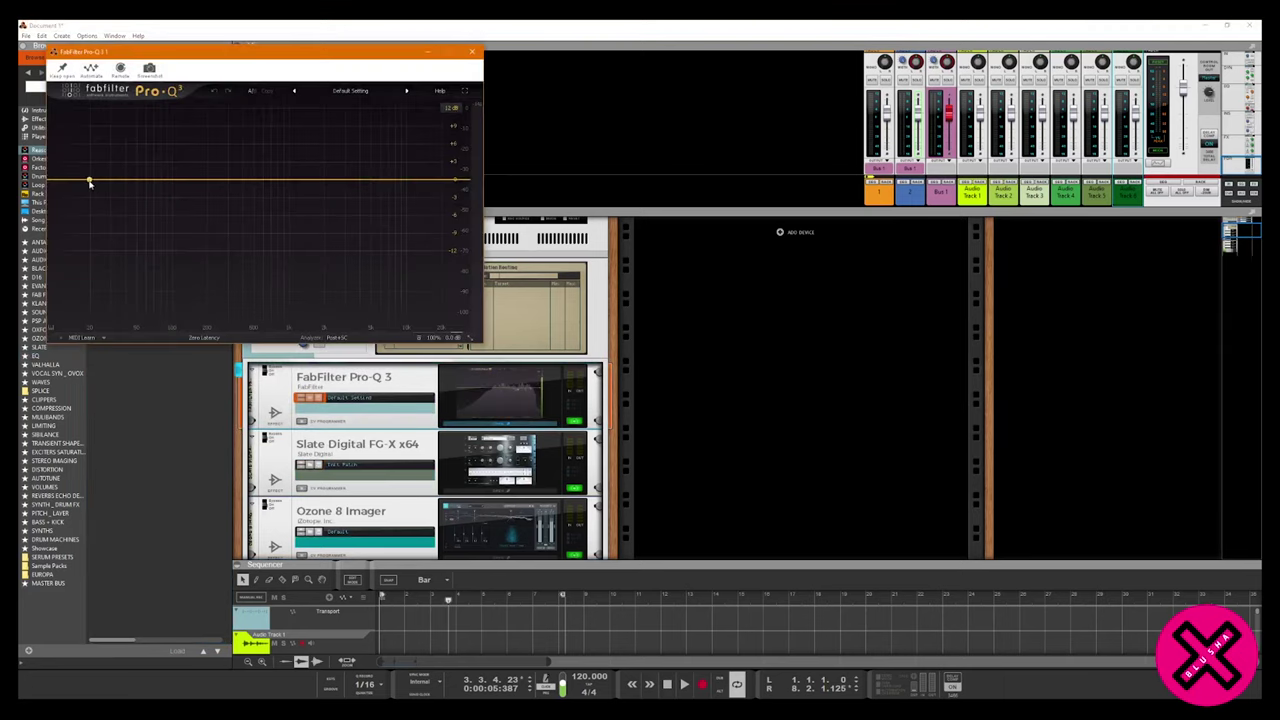
# Add a low-cut band with a 48 dB/oct slope at about 18 Hz in Pro-Q 3.
pyautogui.moveTo(82, 187); pyautogui.dragTo(81, 207)
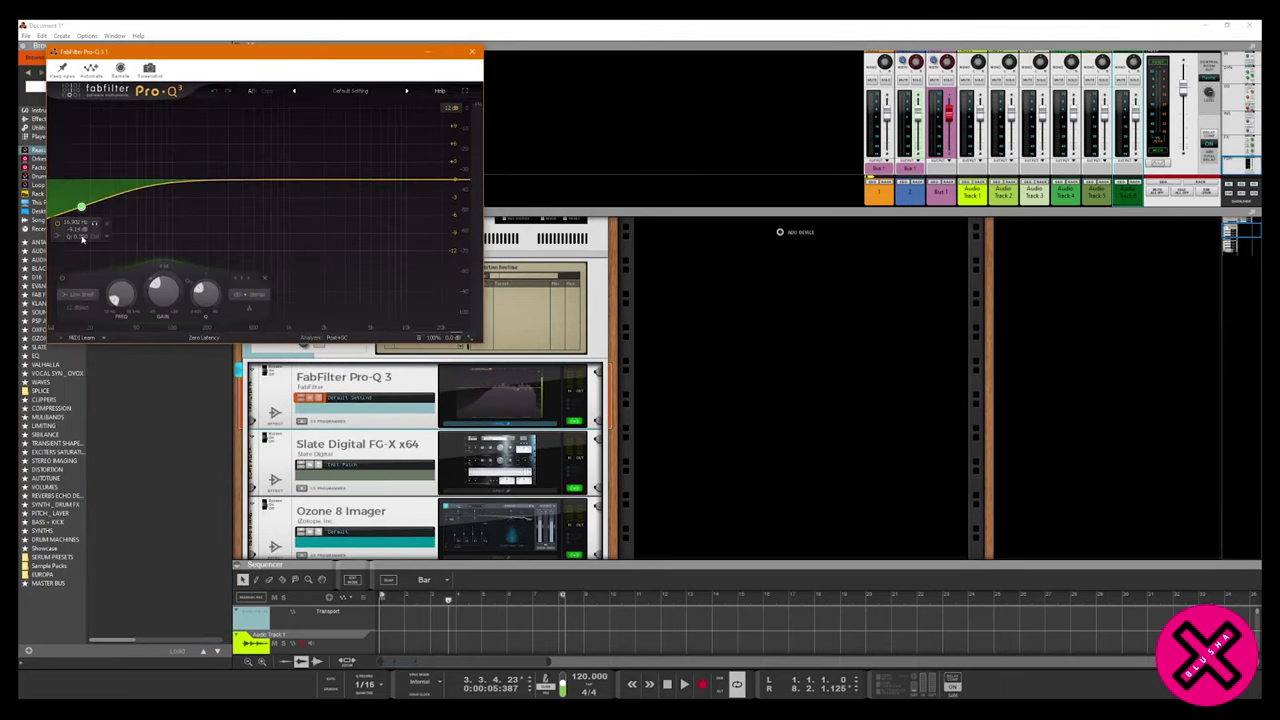
pyautogui.click(80, 307)
pyautogui.click(82, 307)
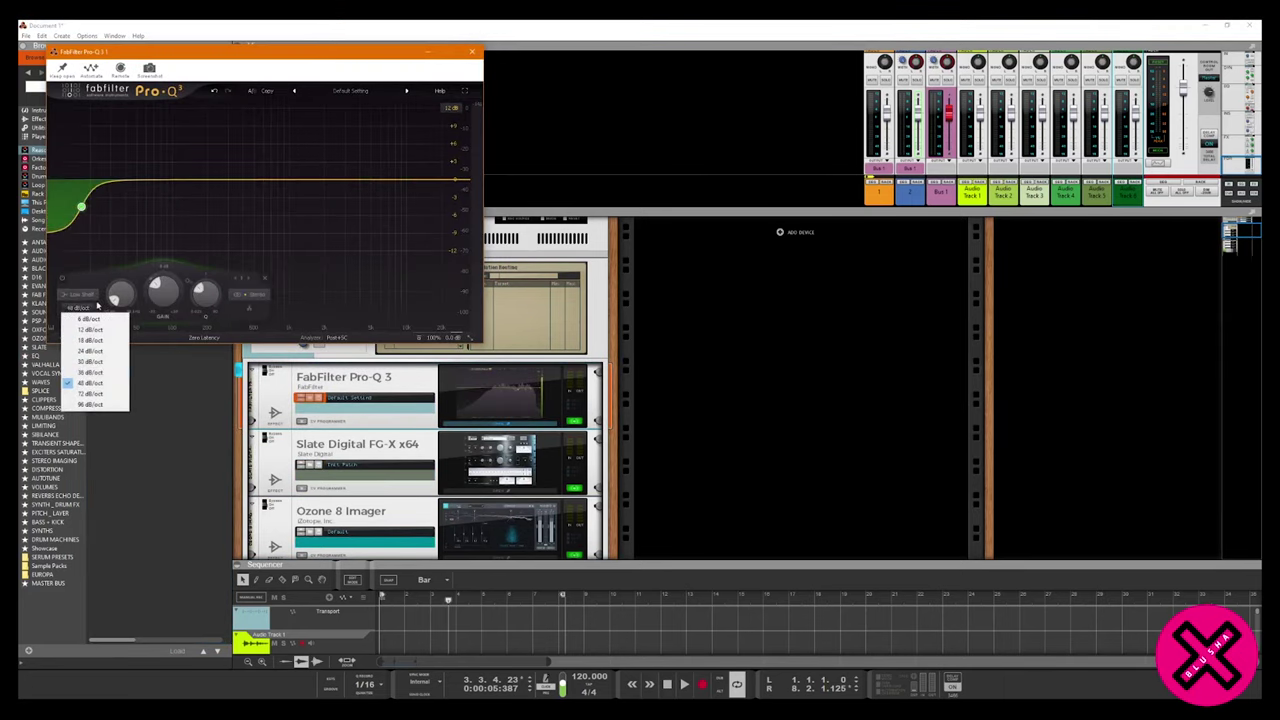
pyautogui.click(86, 298)
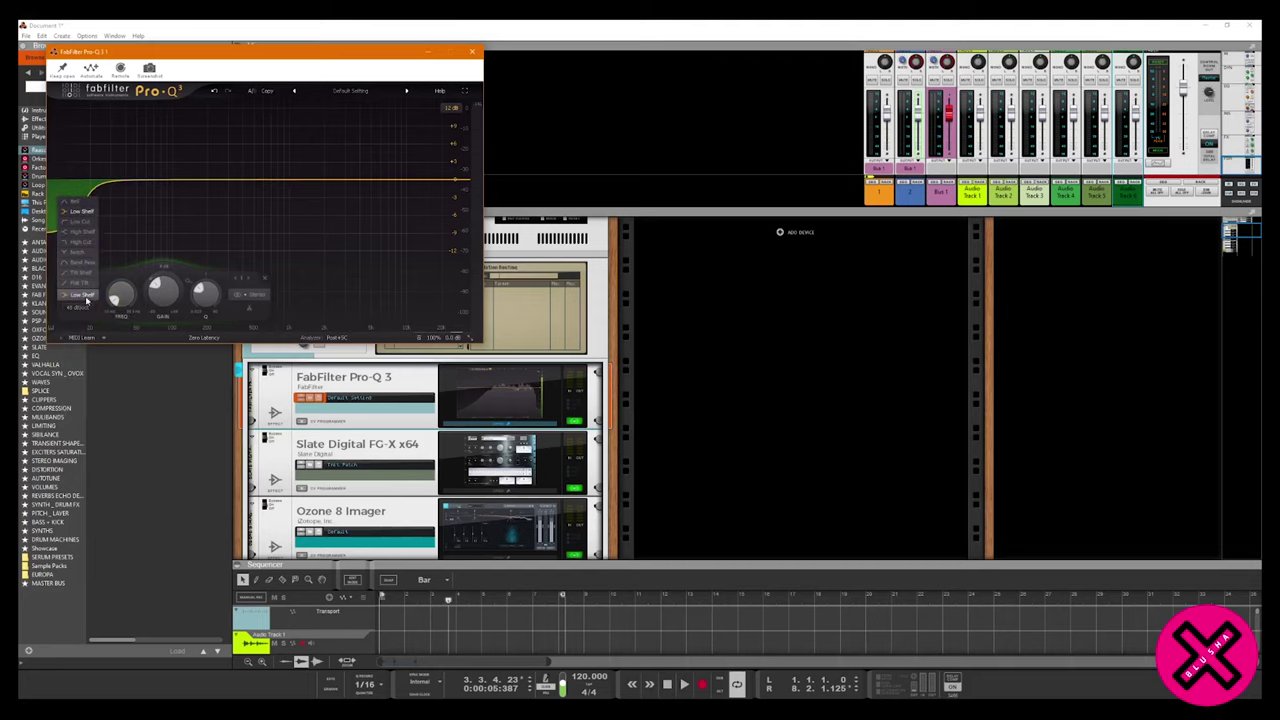
pyautogui.click(82, 221)
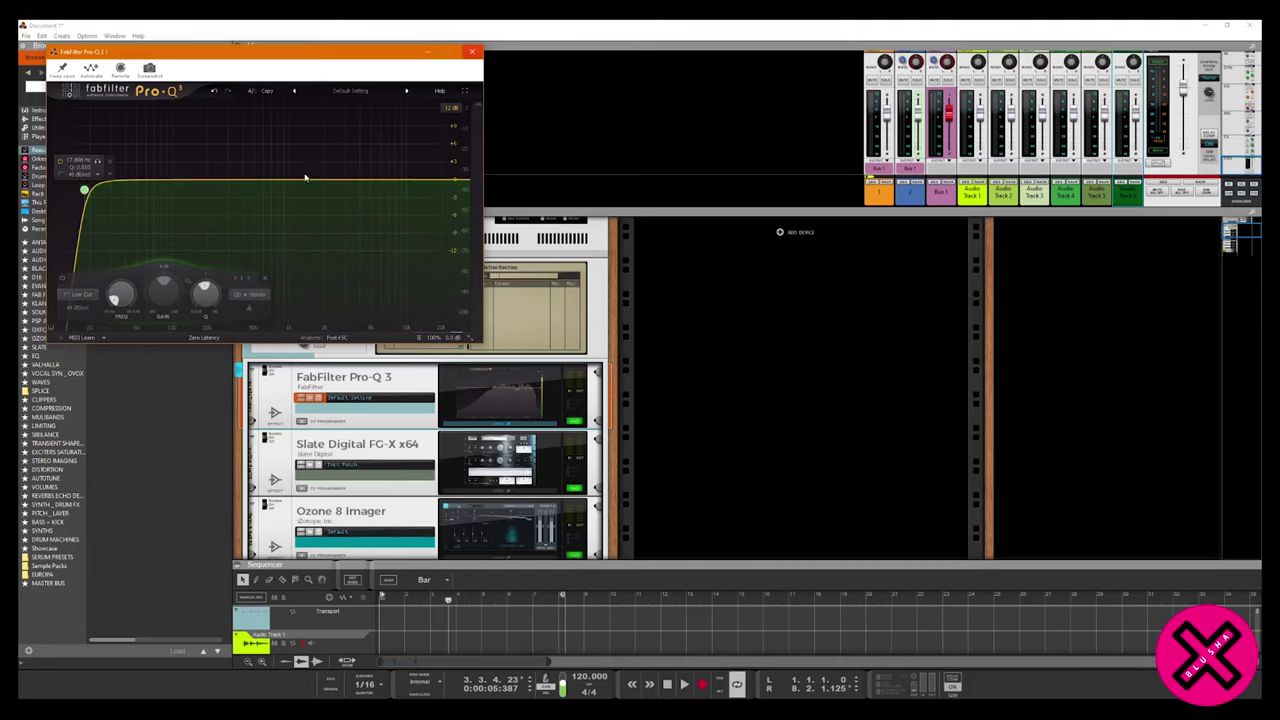
# Add a slightly boosted high-shelf band around 1 kHz and set its stereo placement to Side.
pyautogui.moveTo(271, 179); pyautogui.dragTo(293, 170)
pyautogui.click(204, 296)
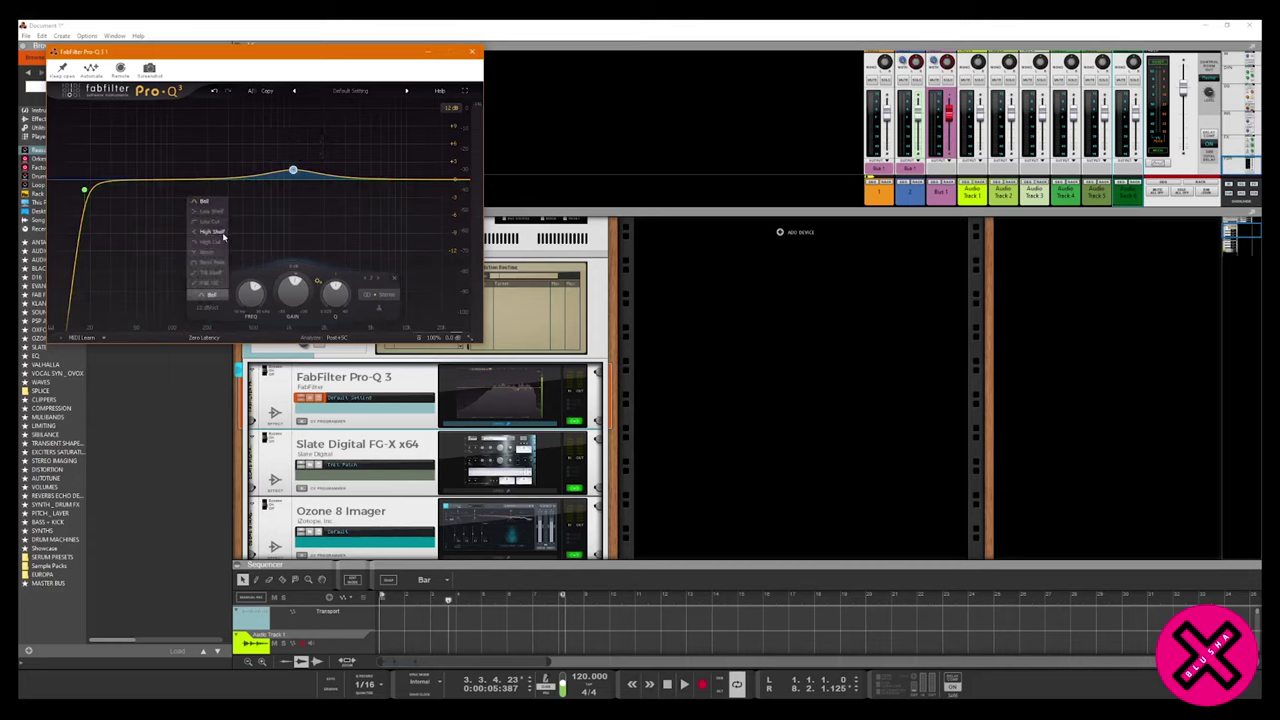
pyautogui.click(224, 234)
pyautogui.rightClick(292, 176)
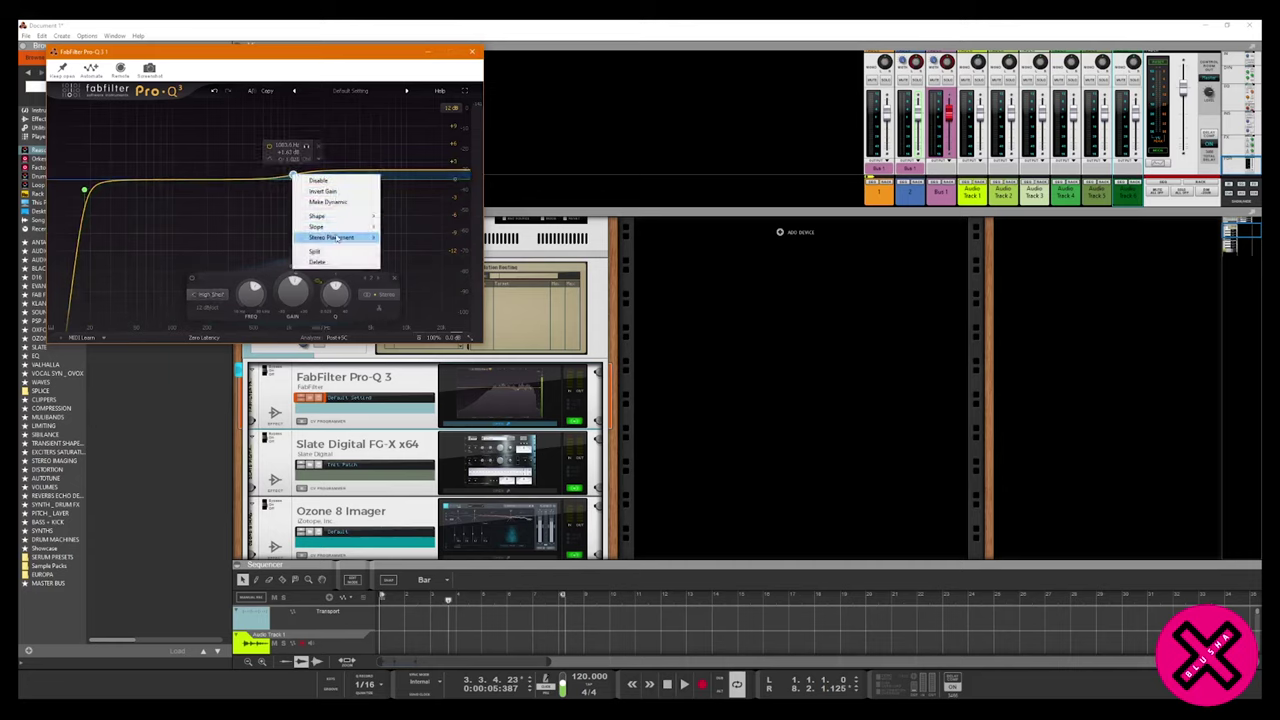
pyautogui.moveTo(343, 238)
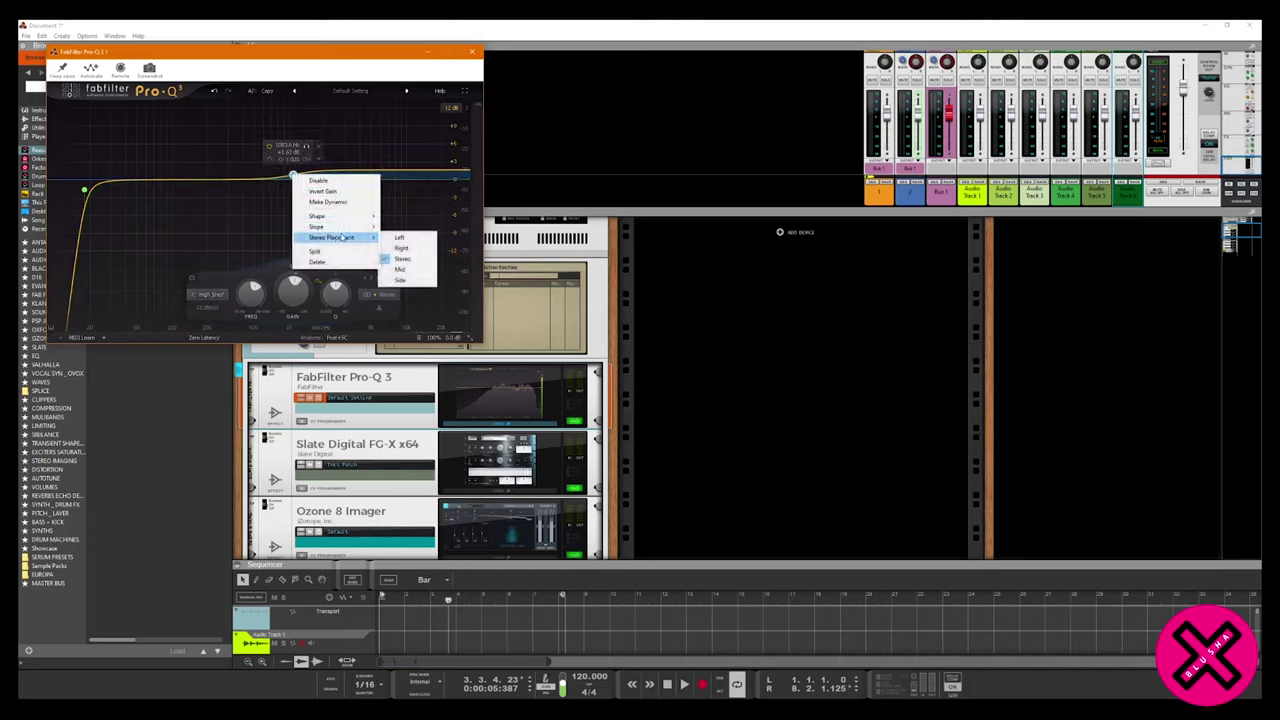
pyautogui.click(418, 281)
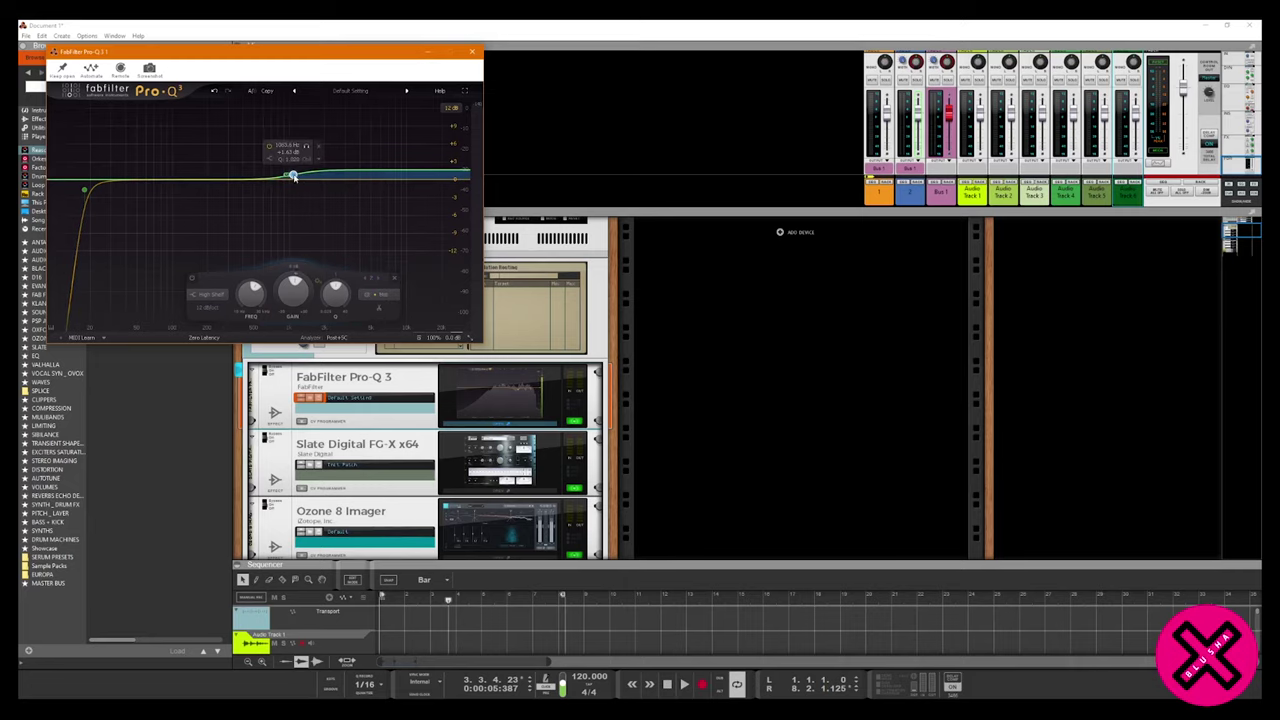
# Lower the high shelf's frequency to about 234 Hz with about +0.57 dB of gain, and close the Pro-Q 3 window.
pyautogui.moveTo(292, 177); pyautogui.dragTo(215, 179)
pyautogui.moveTo(354, 51); pyautogui.dragTo(750, 238)
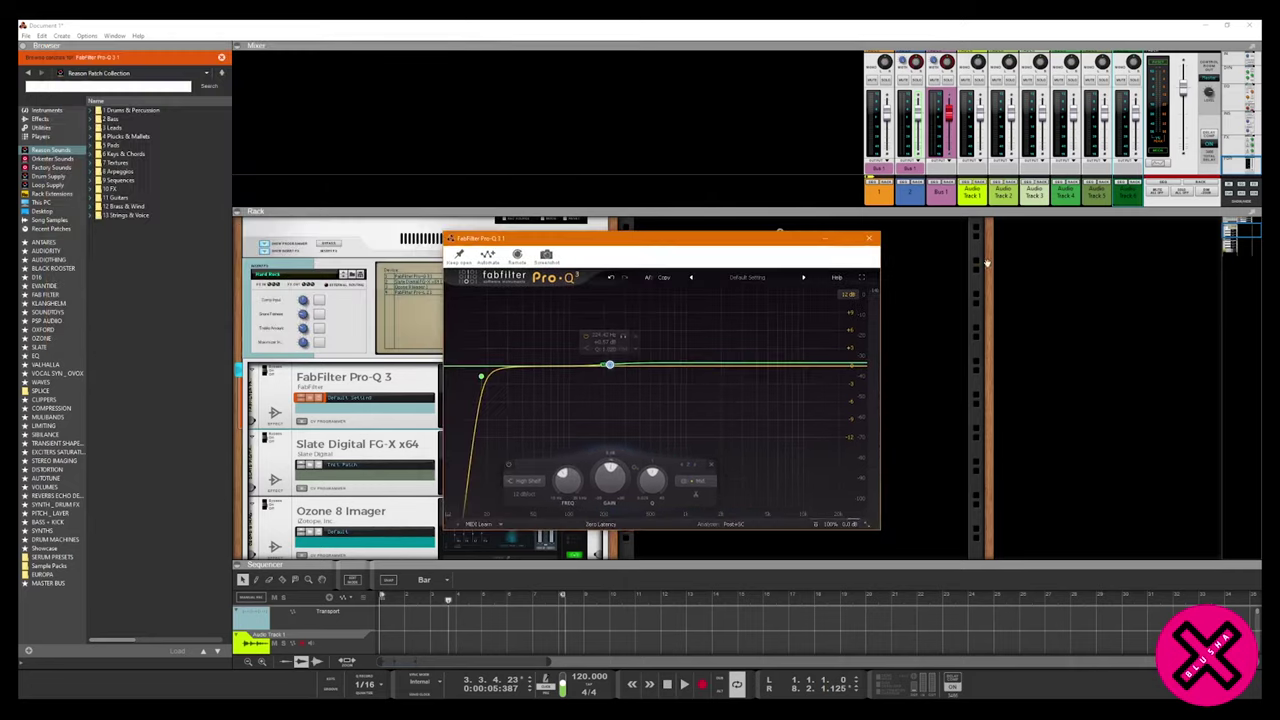
pyautogui.click(872, 241)
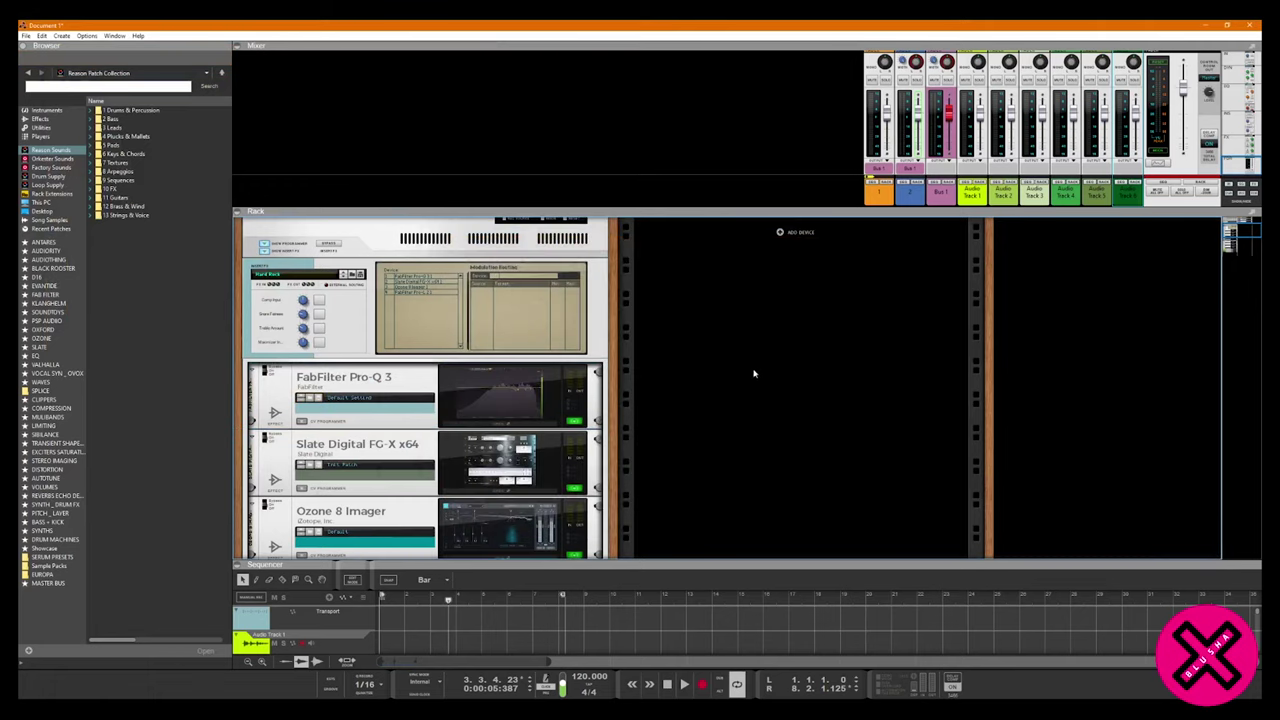
# Reopen the FabFilter Pro-Q 3 to review its EQ curve, and close it again.
pyautogui.moveTo(597, 563); pyautogui.dragTo(597, 573)
pyautogui.scroll(-3, 508, 253)
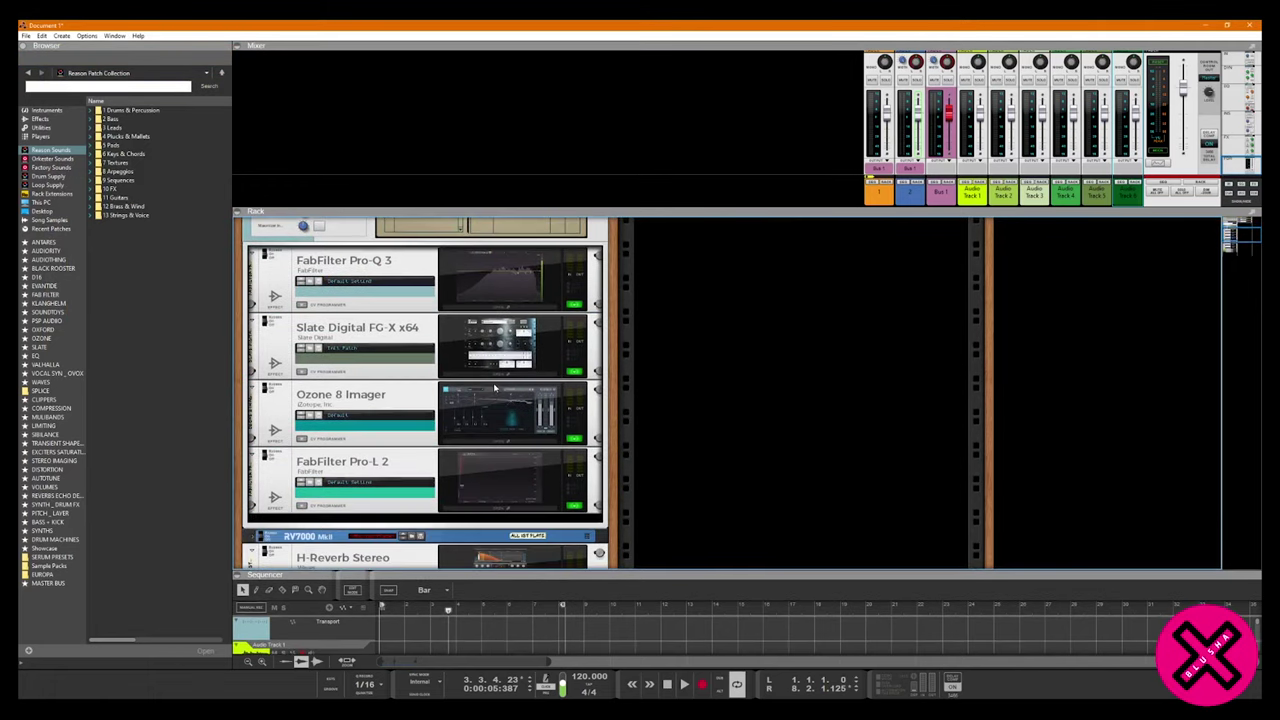
pyautogui.click(516, 306)
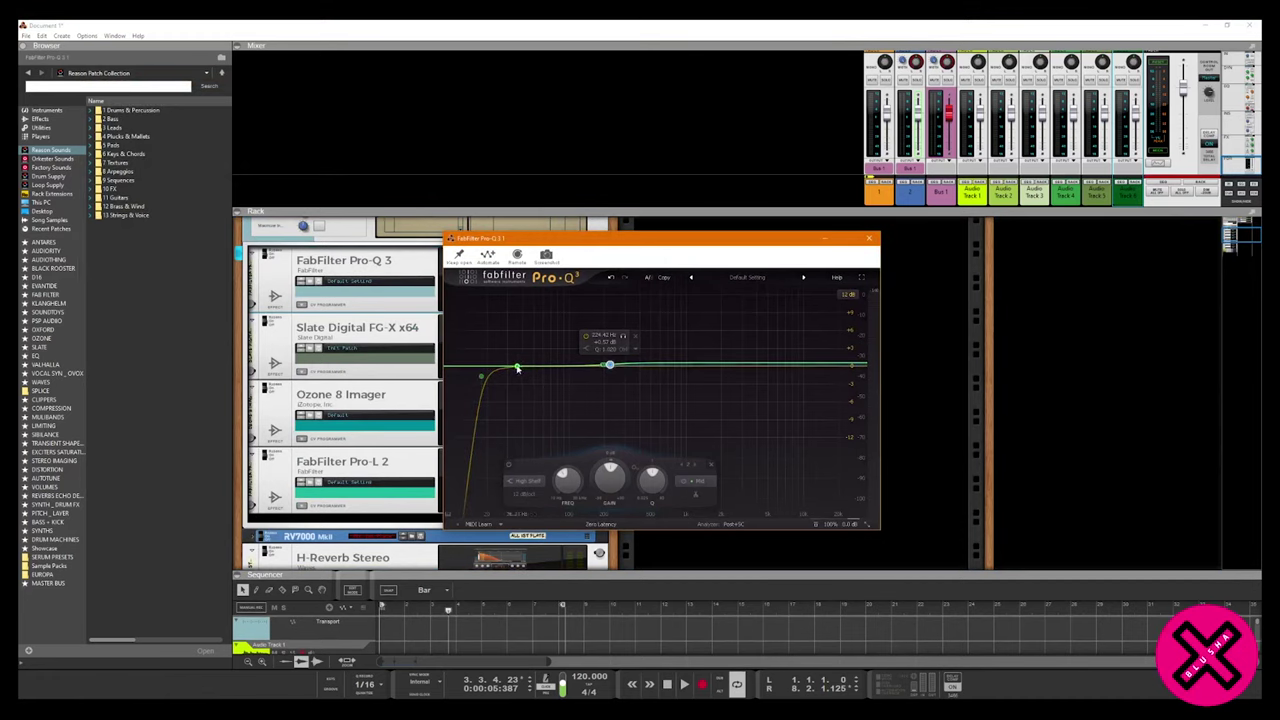
pyautogui.click(869, 238)
# Insert a Waves RS56 Stereo equalizer between FabFilter Pro-Q 3 and Slate Digital FG-X.
pyautogui.click(41, 349)
pyautogui.click(40, 355)
pyautogui.moveTo(181, 455); pyautogui.dragTo(495, 330)
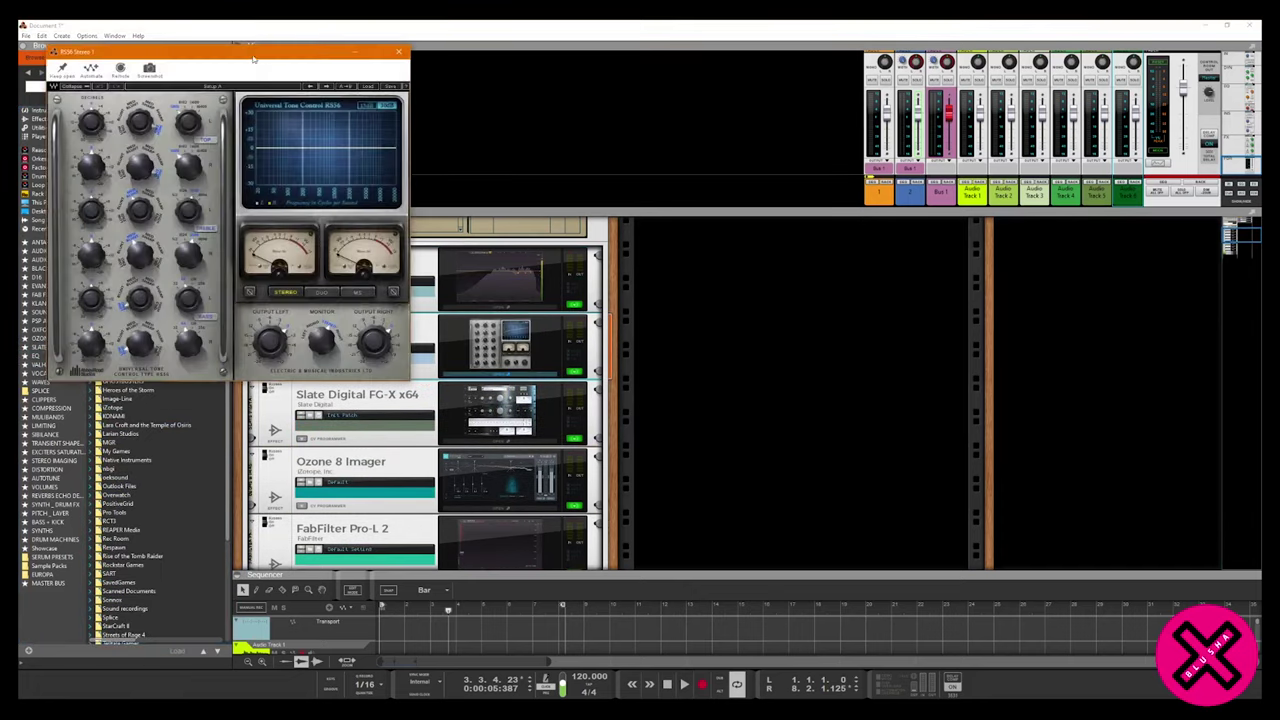
# Switch the RS56 Stereo to MS mode, adjust the decibel knobs of its first and last bands, and close it.
pyautogui.click(655, 440)
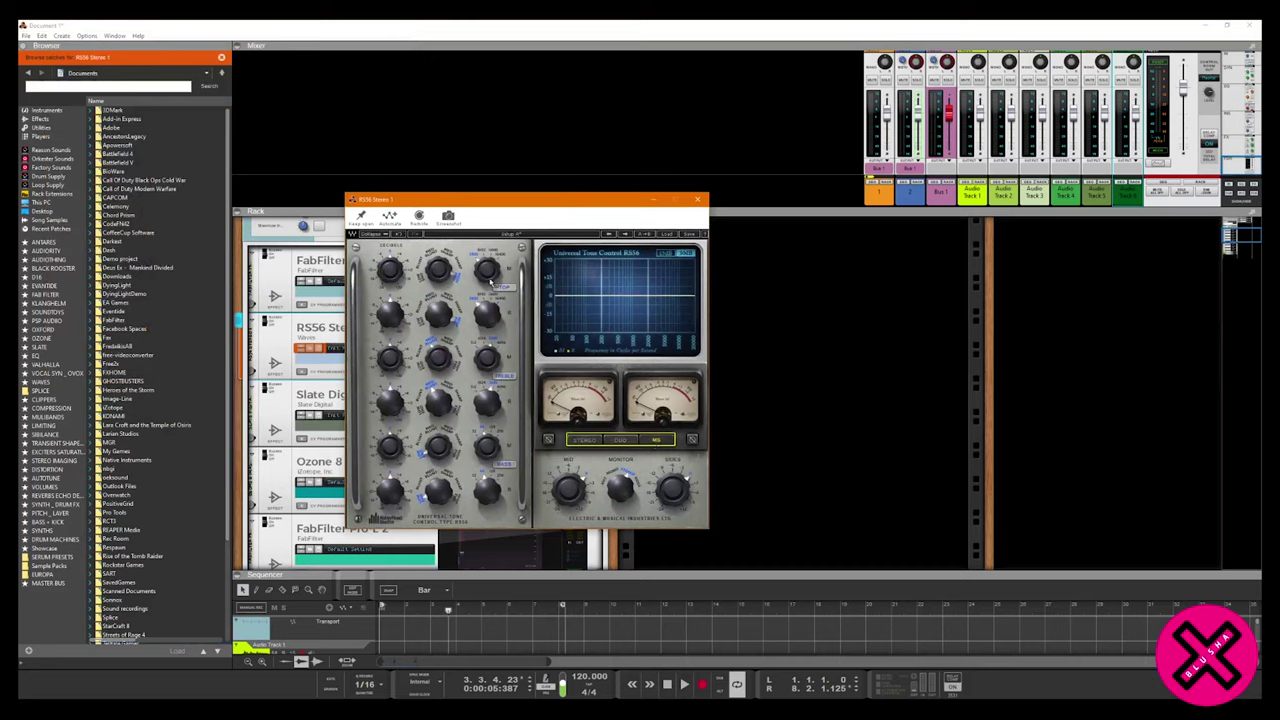
pyautogui.moveTo(392, 280); pyautogui.dragTo(394, 266)
pyautogui.moveTo(396, 490); pyautogui.dragTo(396, 484)
pyautogui.click(697, 199)
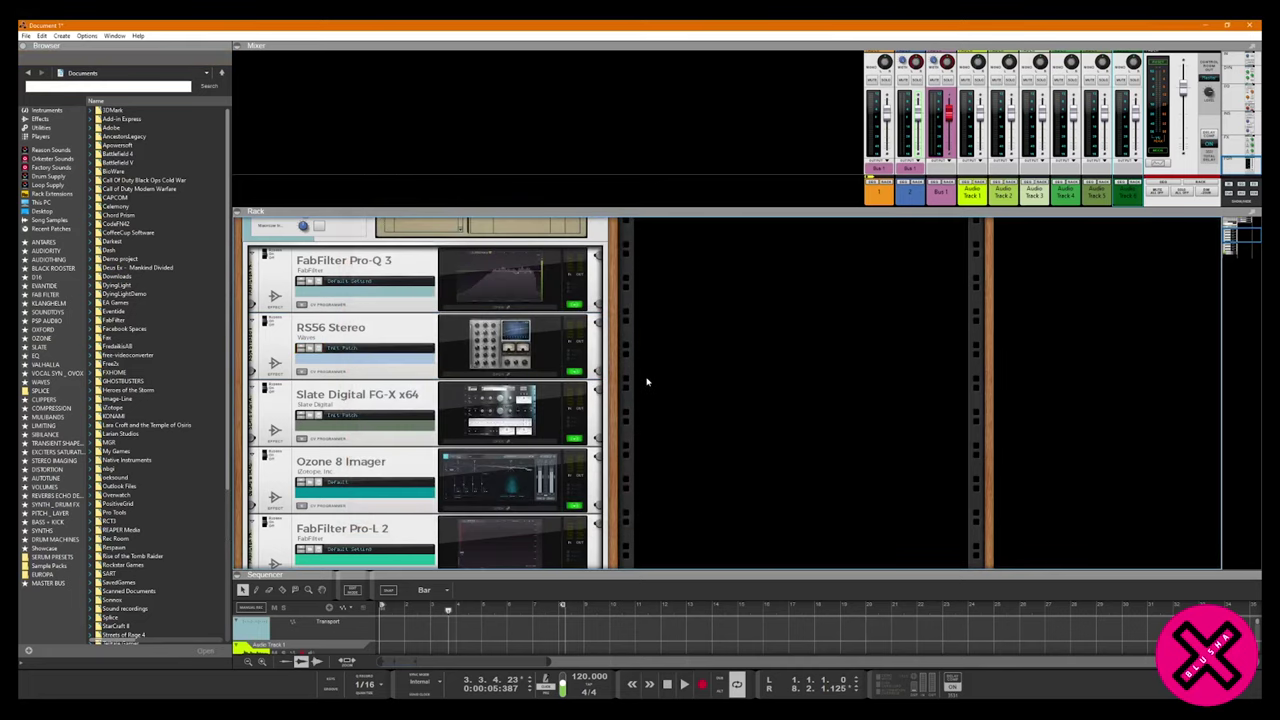
# Examine the master section's insert chain from FabFilter Pro-Q 3 down to FabFilter Pro-L 2.
pyautogui.moveTo(650, 210); pyautogui.dragTo(650, 198)
pyautogui.scroll(-1, 663, 366)
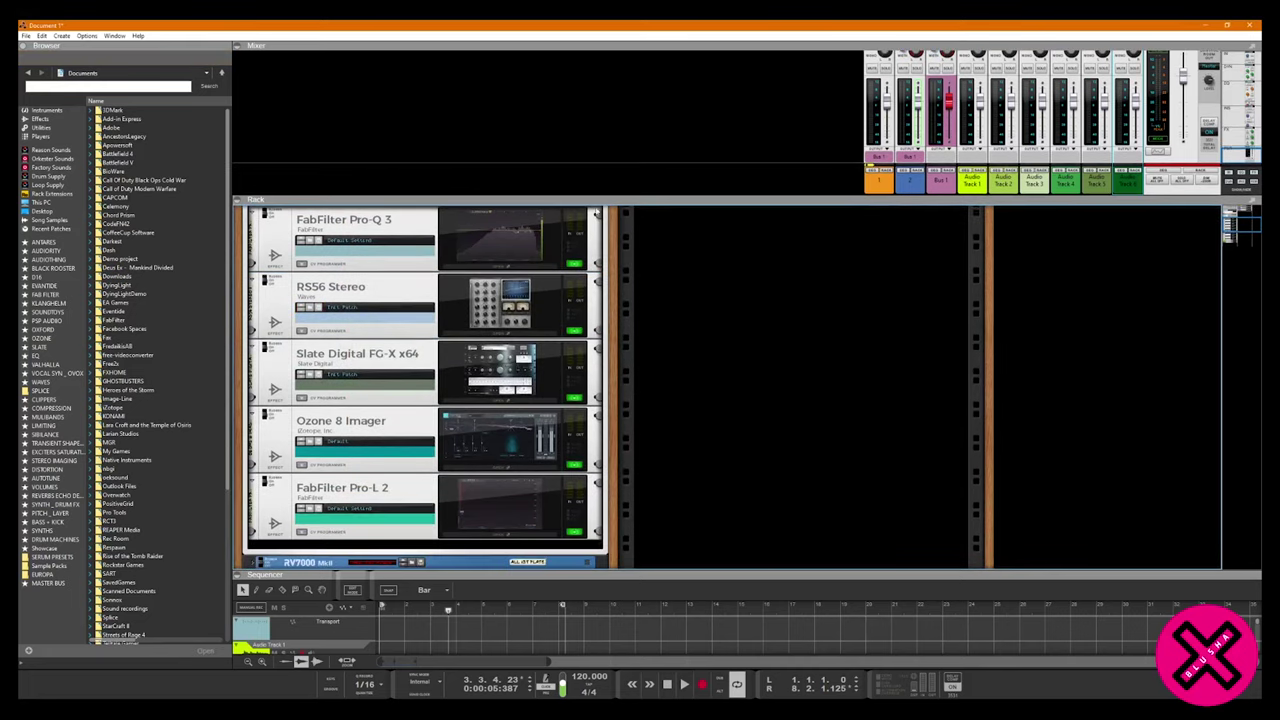
pyautogui.scroll(1, 663, 449)
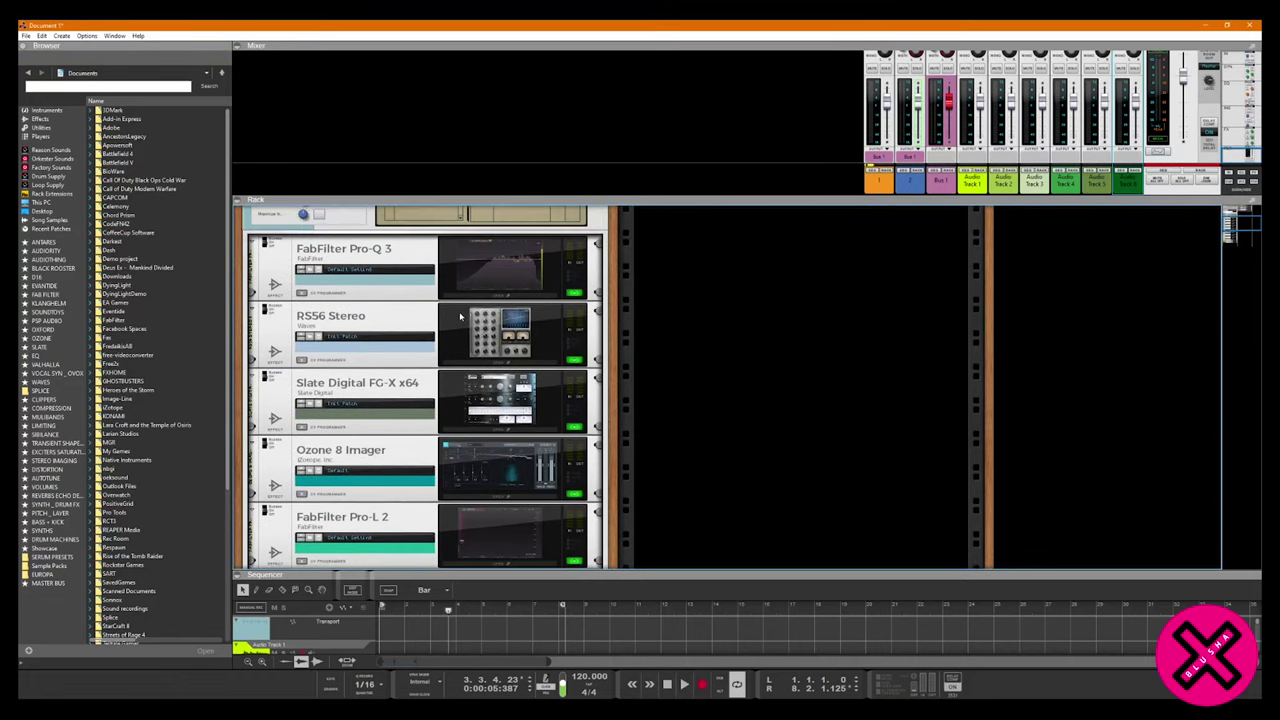
pyautogui.scroll(-1, 666, 367)
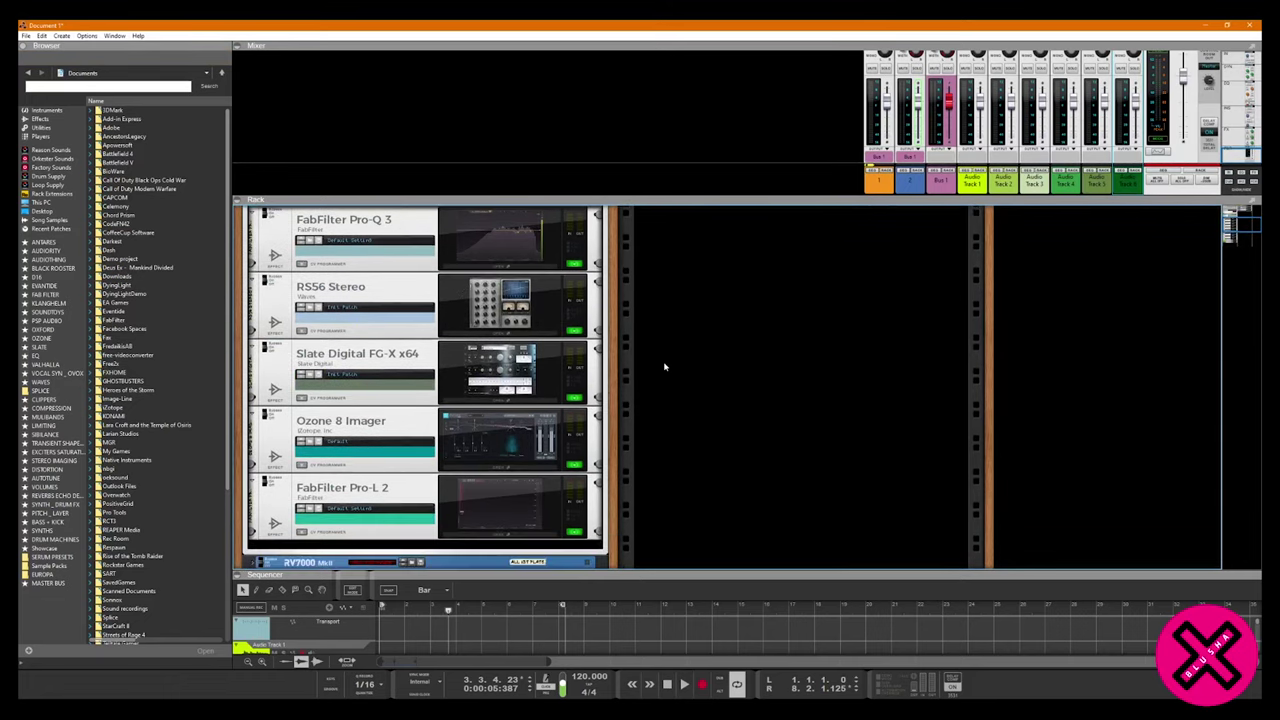
pyautogui.moveTo(660, 572); pyautogui.dragTo(703, 535)
pyautogui.click(335, 290)
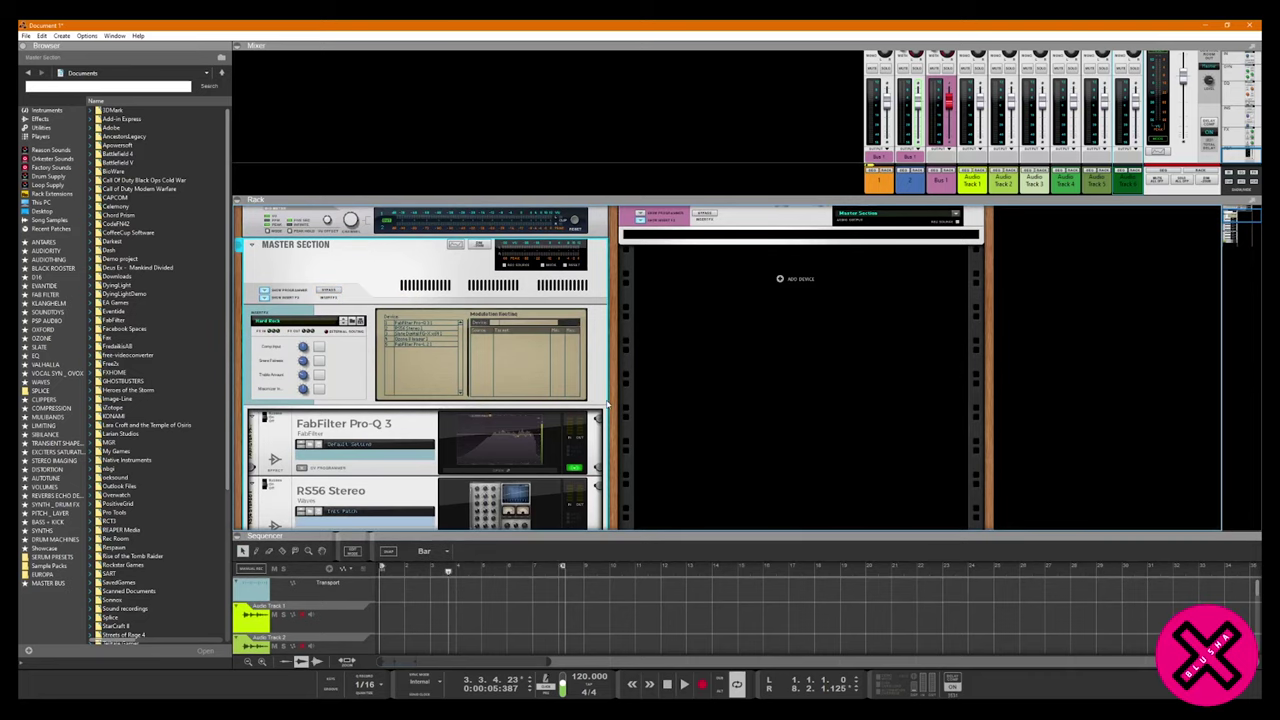
pyautogui.scroll(-5, 604, 403)
pyautogui.moveTo(953, 200); pyautogui.dragTo(953, 283)
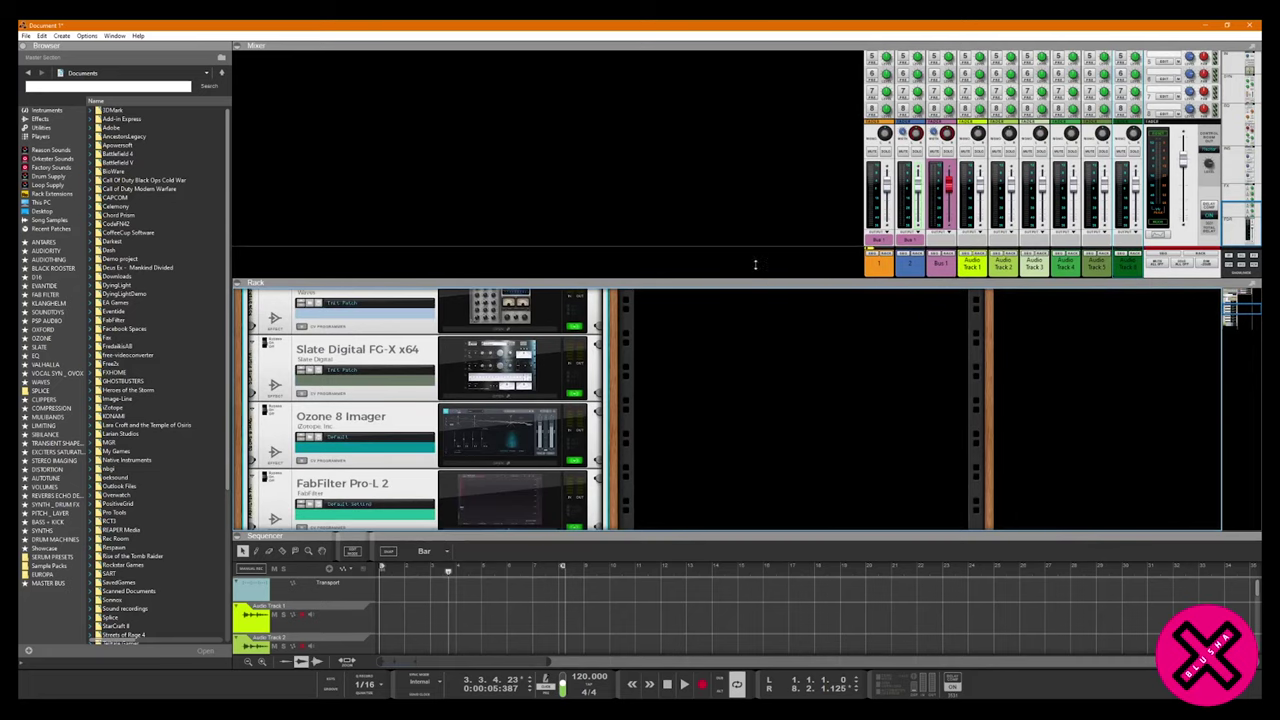
pyautogui.moveTo(757, 282); pyautogui.dragTo(745, 226)
pyautogui.moveTo(656, 531); pyautogui.dragTo(648, 554)
pyautogui.scroll(-2, 645, 471)
pyautogui.scroll(3, 643, 474)
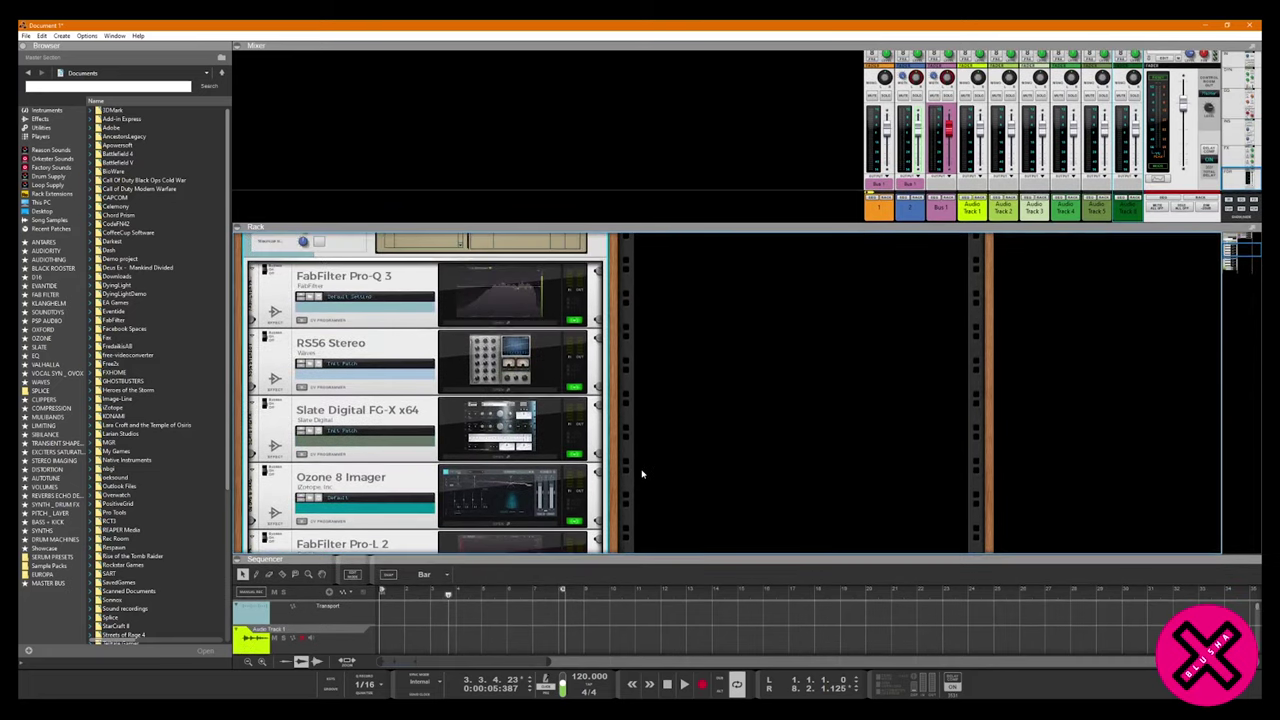
pyautogui.scroll(-3, 642, 474)
pyautogui.scroll(2, 640, 476)
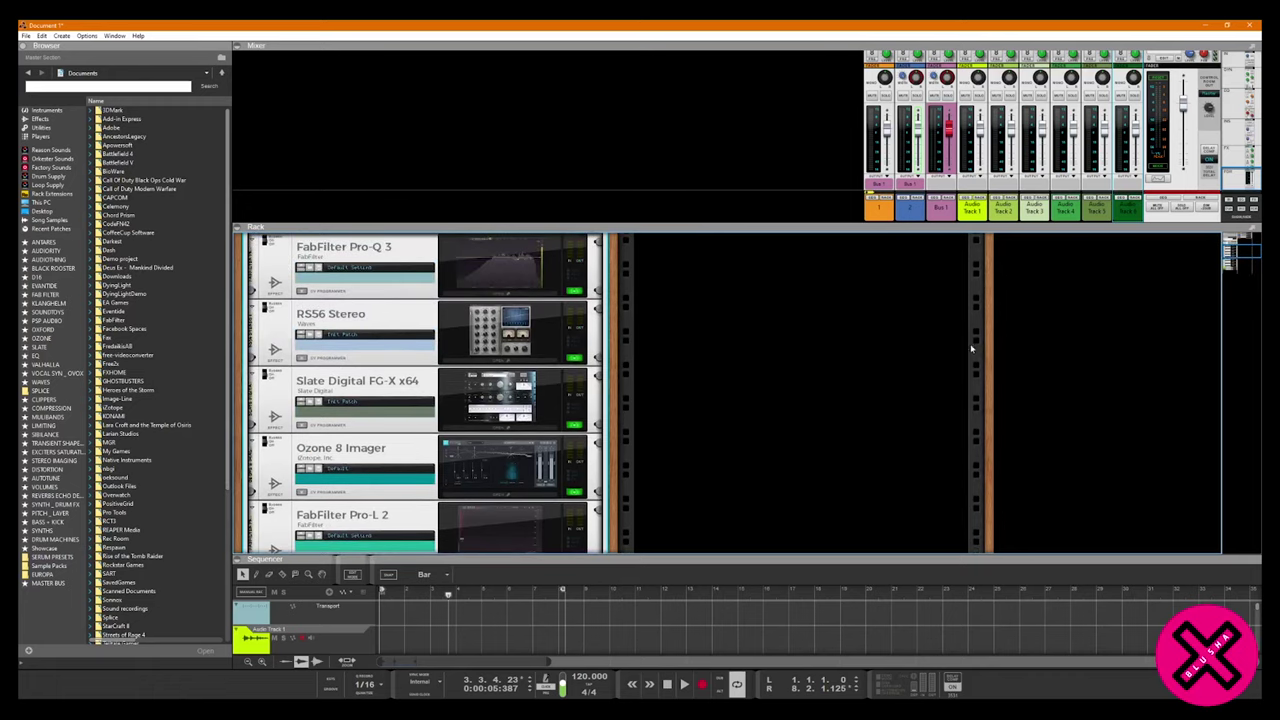
pyautogui.scroll(5, 820, 376)
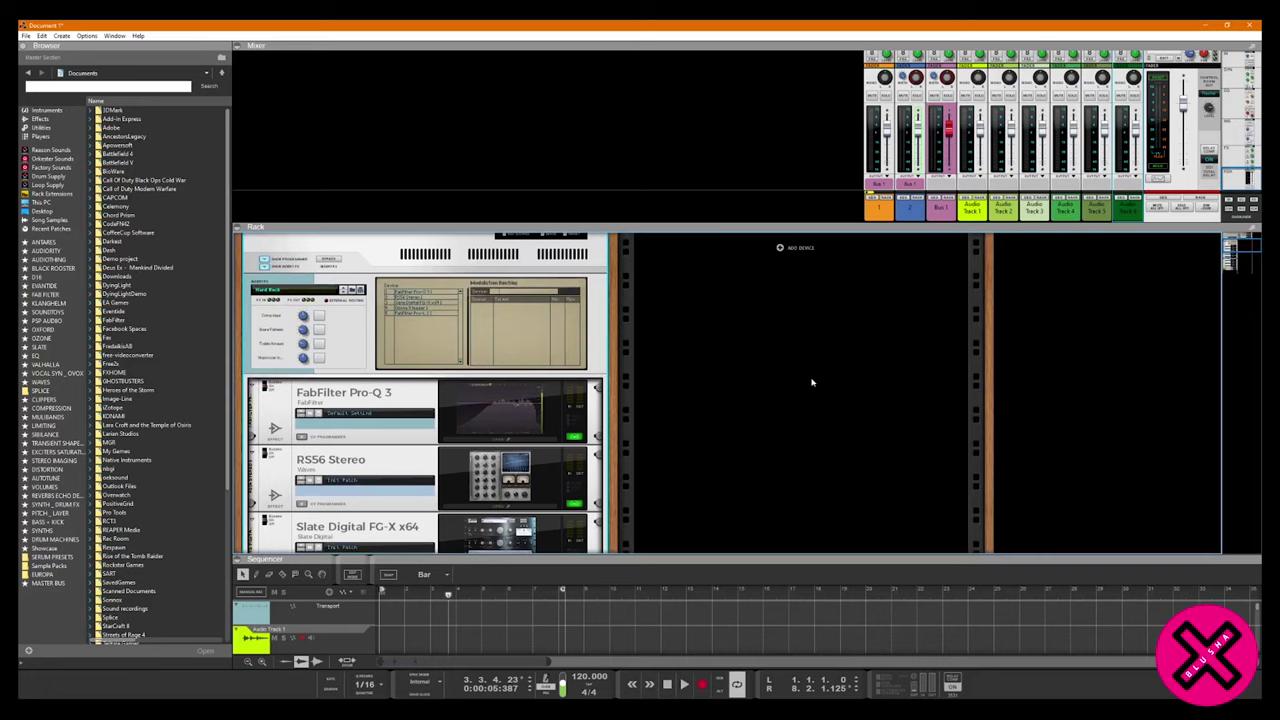
# Insert the VBC FG-Red x64 compressor at the start of the master section's chain, above FabFilter Pro-Q 3.
pyautogui.click(50, 408)
pyautogui.scroll(-10, 160, 390)
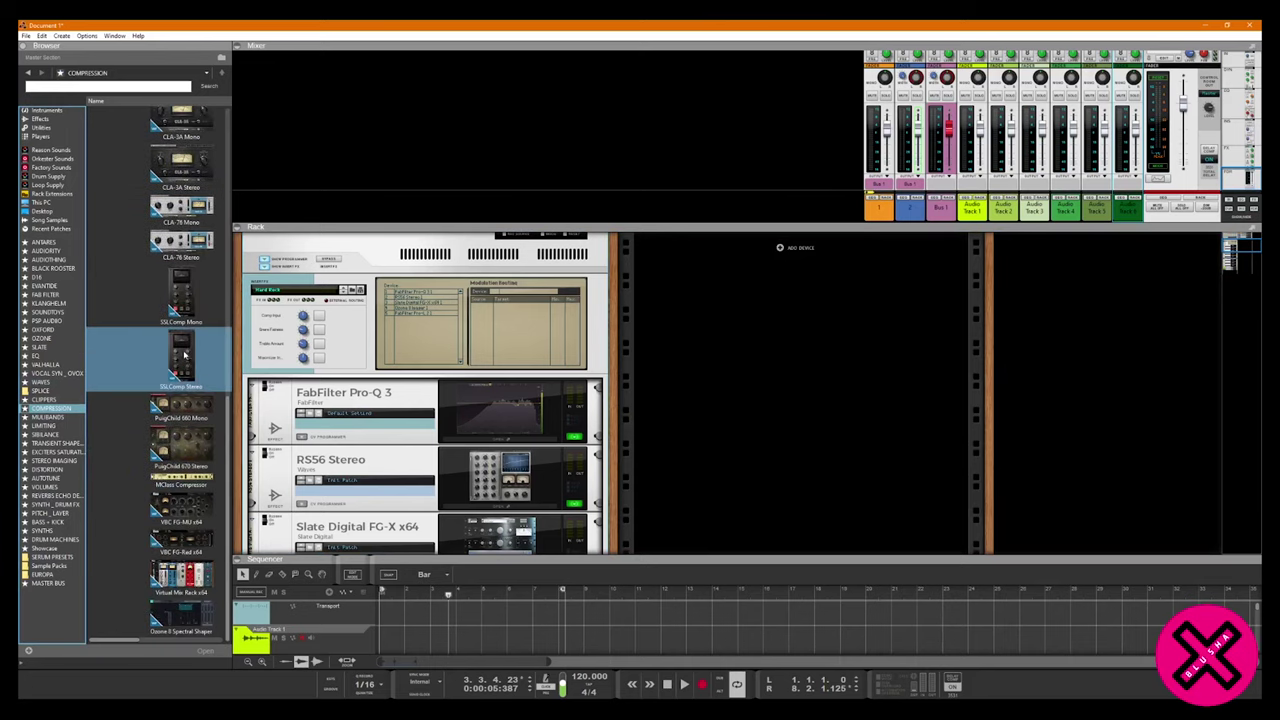
pyautogui.moveTo(180, 541)
pyautogui.mouseDown()
pyautogui.moveTo(230, 450)
pyautogui.moveTo(428, 380)
pyautogui.mouseUp()
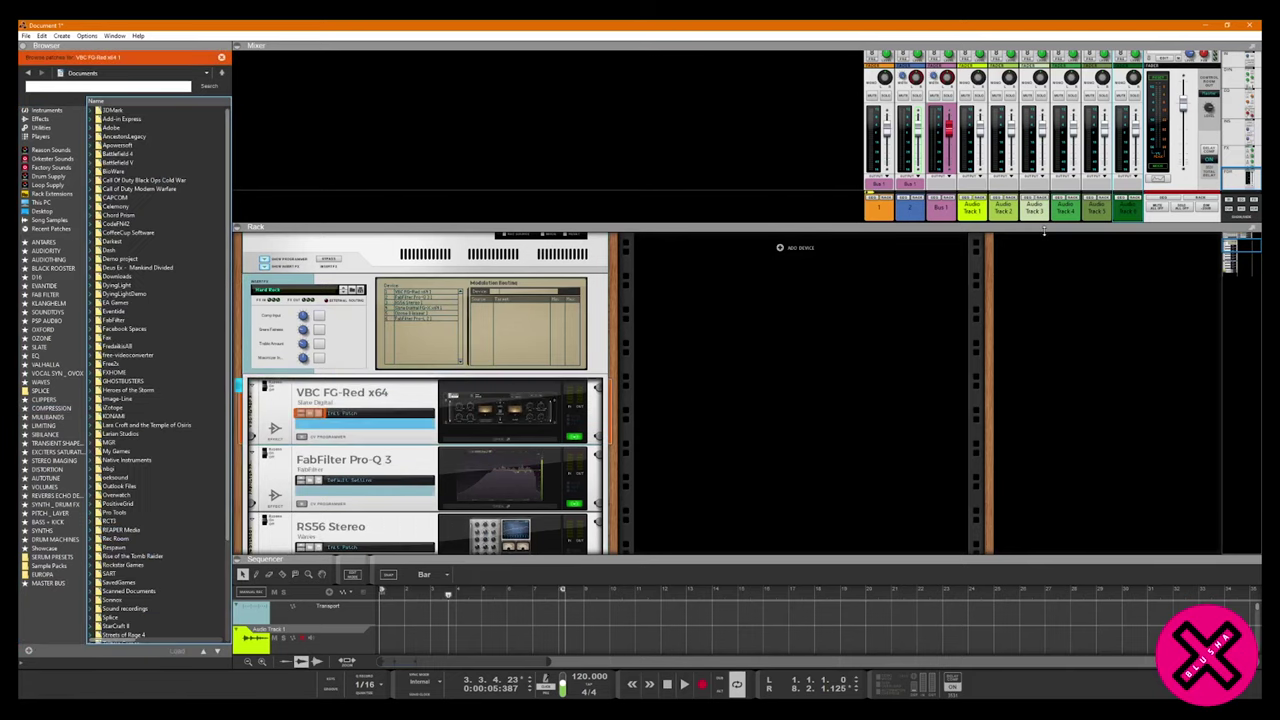
# Examine the mixer's built-in master compressor and the channel dynamics sections.
pyautogui.moveTo(898, 223); pyautogui.dragTo(898, 289)
pyautogui.scroll(10, 1145, 248)
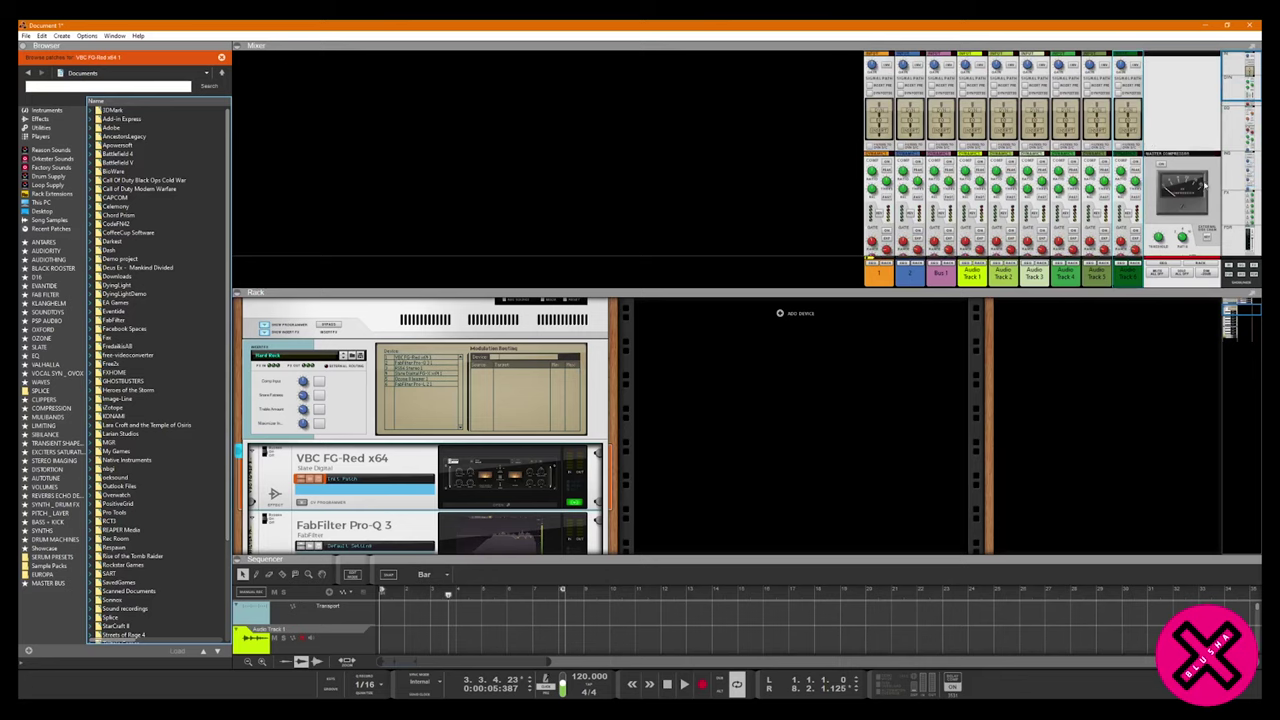
pyautogui.click(1167, 168)
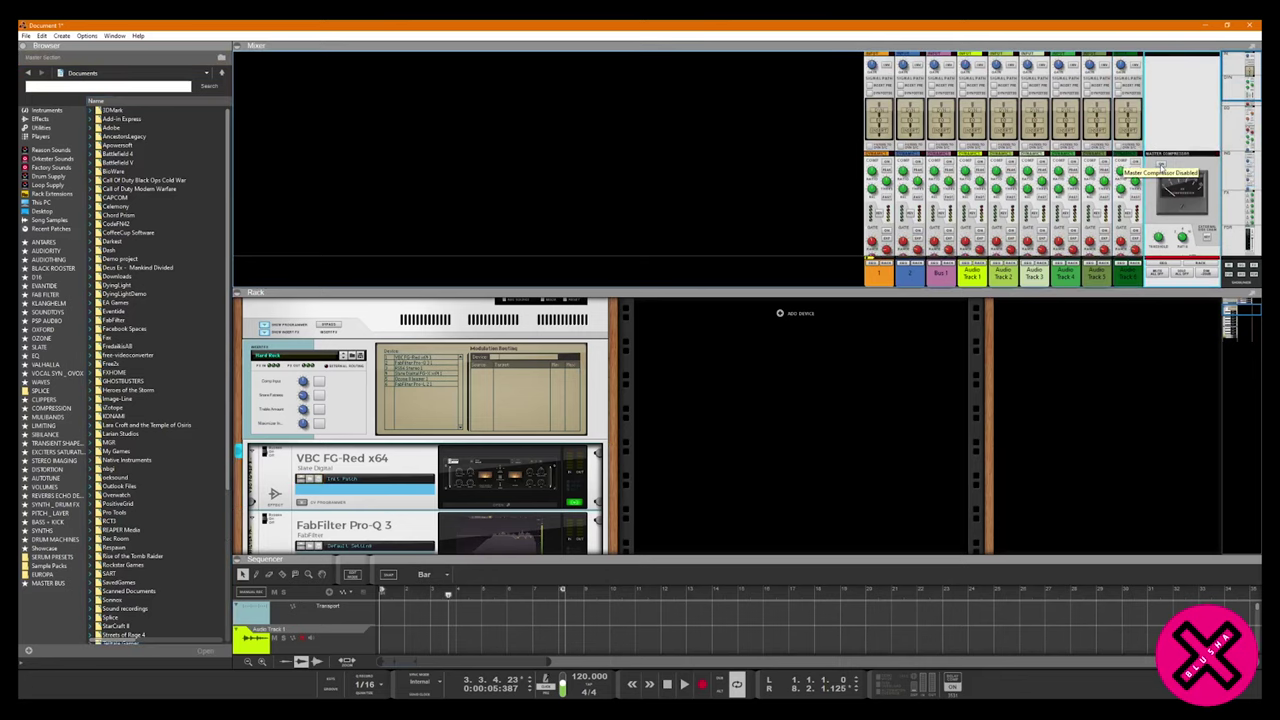
pyautogui.scroll(-2, 1183, 220)
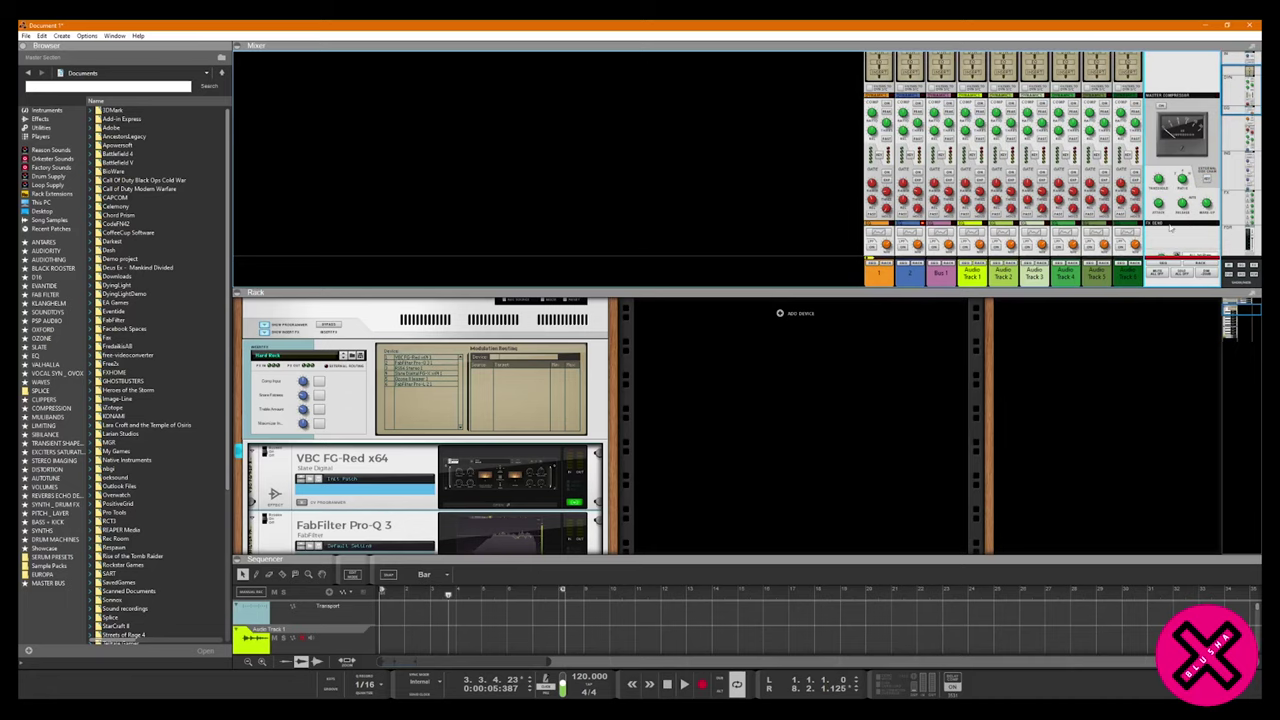
pyautogui.moveTo(1042, 289); pyautogui.dragTo(1042, 432)
pyautogui.scroll(-1, 1028, 342)
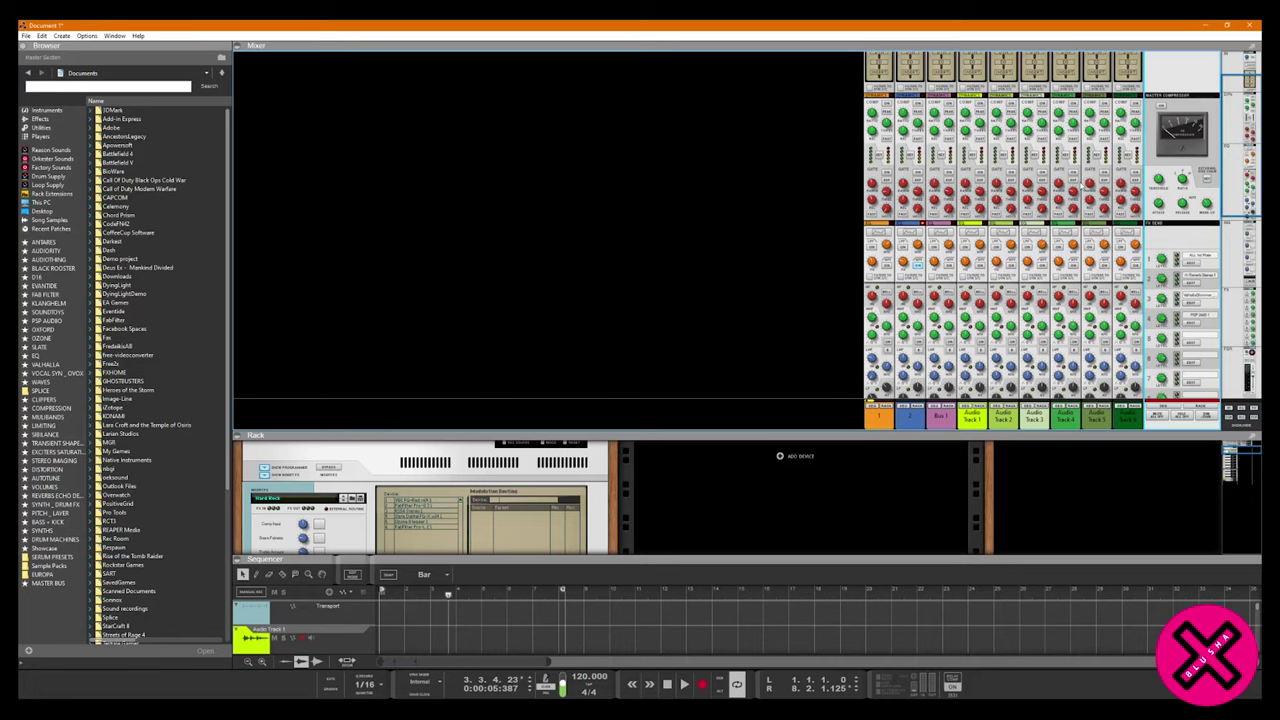
pyautogui.scroll(2, 1087, 187)
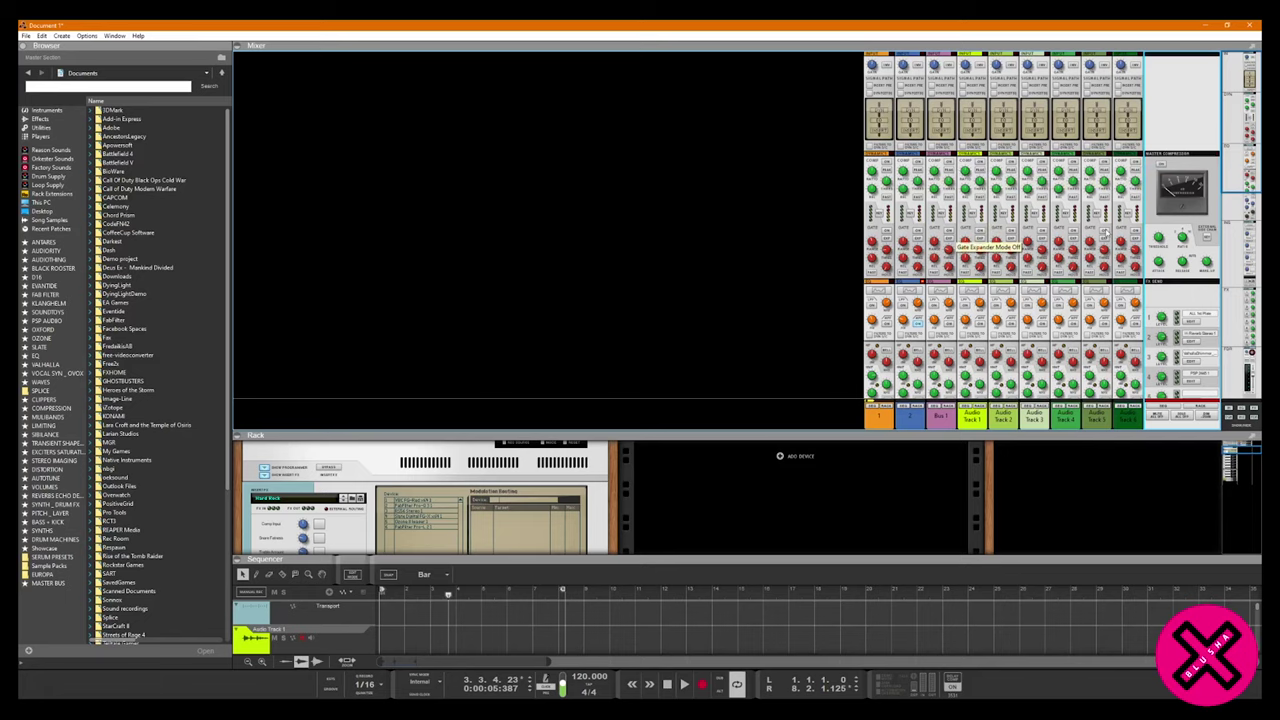
pyautogui.moveTo(731, 434); pyautogui.dragTo(731, 228)
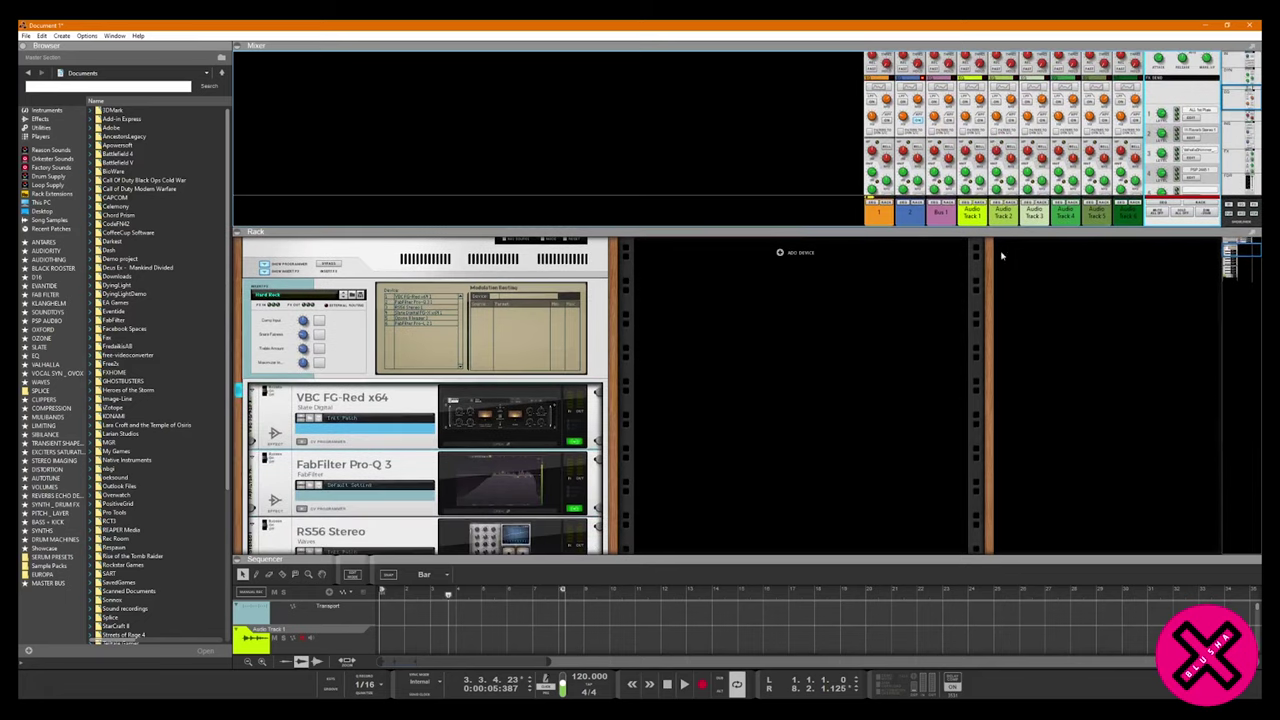
# Open the VBC FG-Red x64 compressor's interface and move its window beside the insert chain.
pyautogui.press('F2')
pyautogui.press('F2')
pyautogui.scroll(-2, 535, 497)
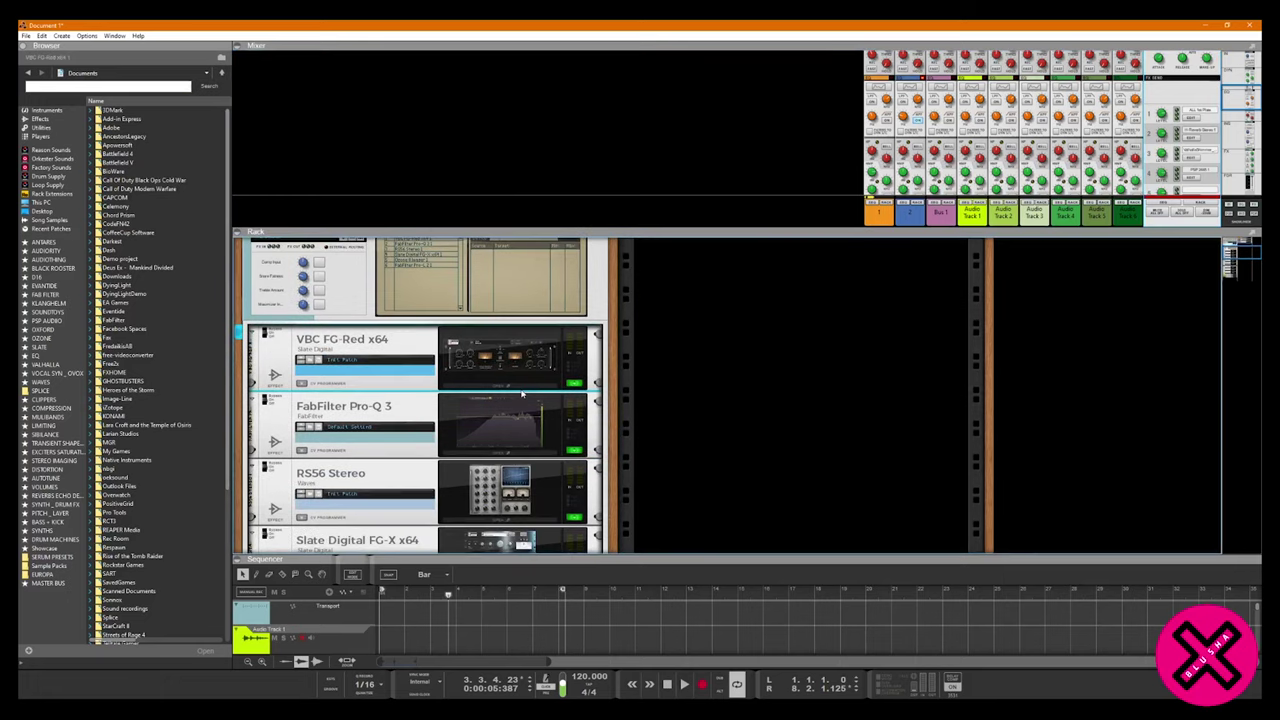
pyautogui.click(521, 394)
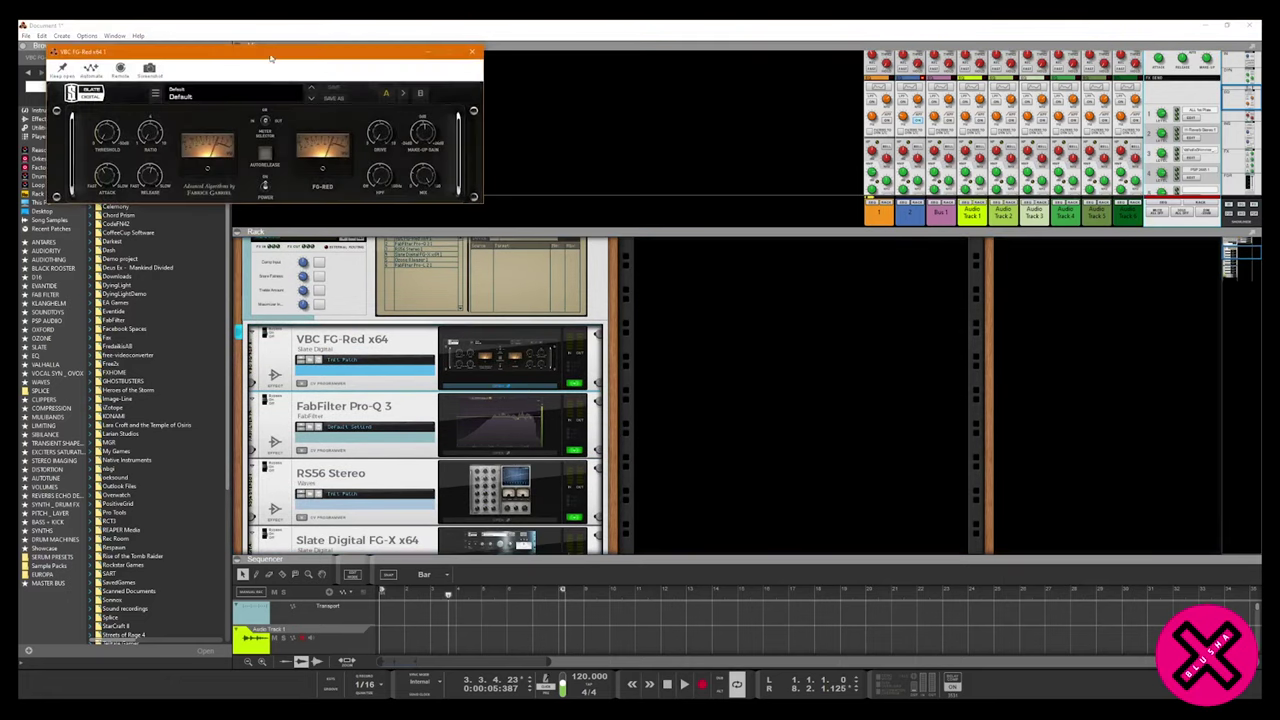
pyautogui.scroll(3, 1110, 186)
pyautogui.moveTo(595, 180); pyautogui.dragTo(777, 306)
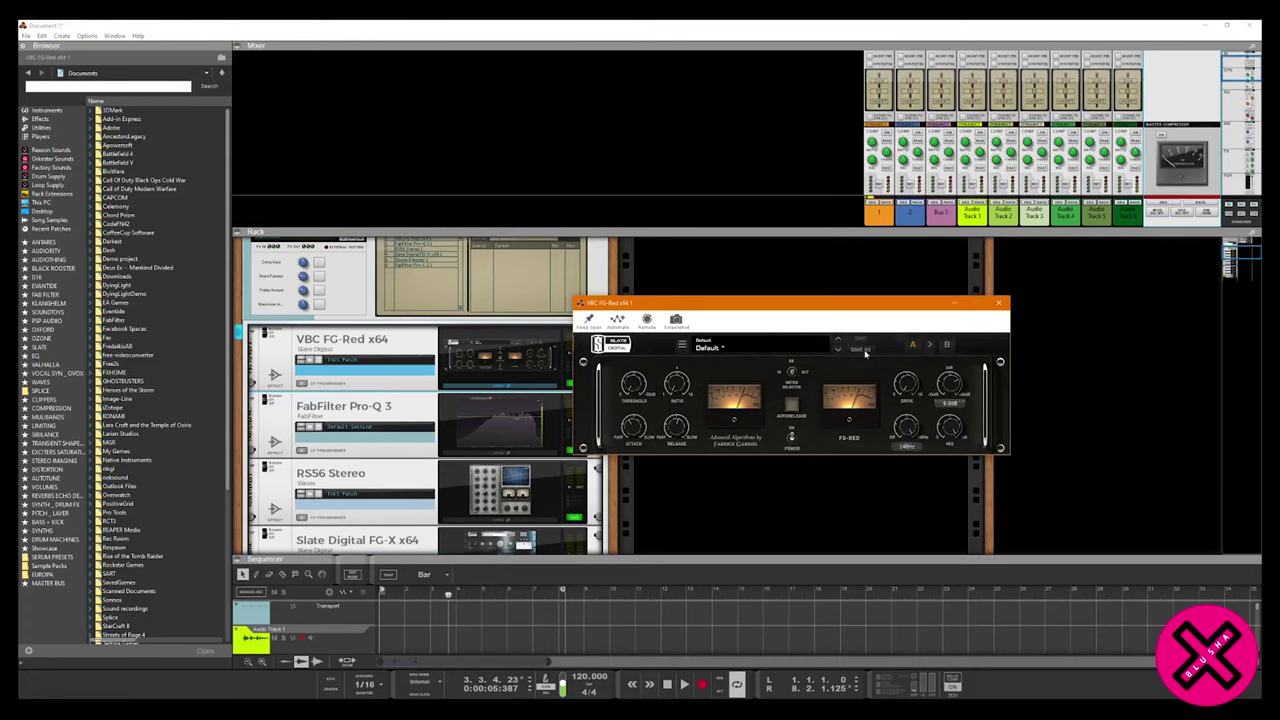
# Adjust the release and high-pass filter knobs on the VBC FG-Red x64, and close its window.
pyautogui.moveTo(805, 302); pyautogui.dragTo(901, 296)
pyautogui.scroll(2, 300, 324)
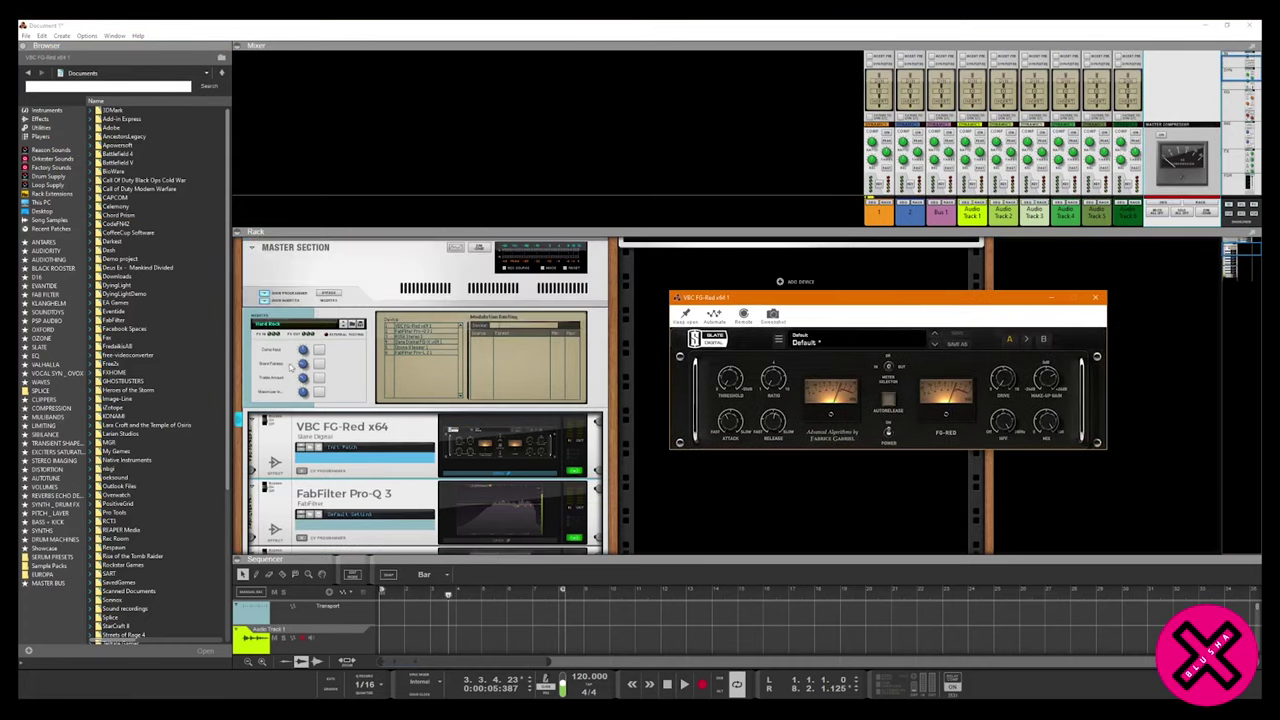
pyautogui.moveTo(845, 297); pyautogui.dragTo(743, 290)
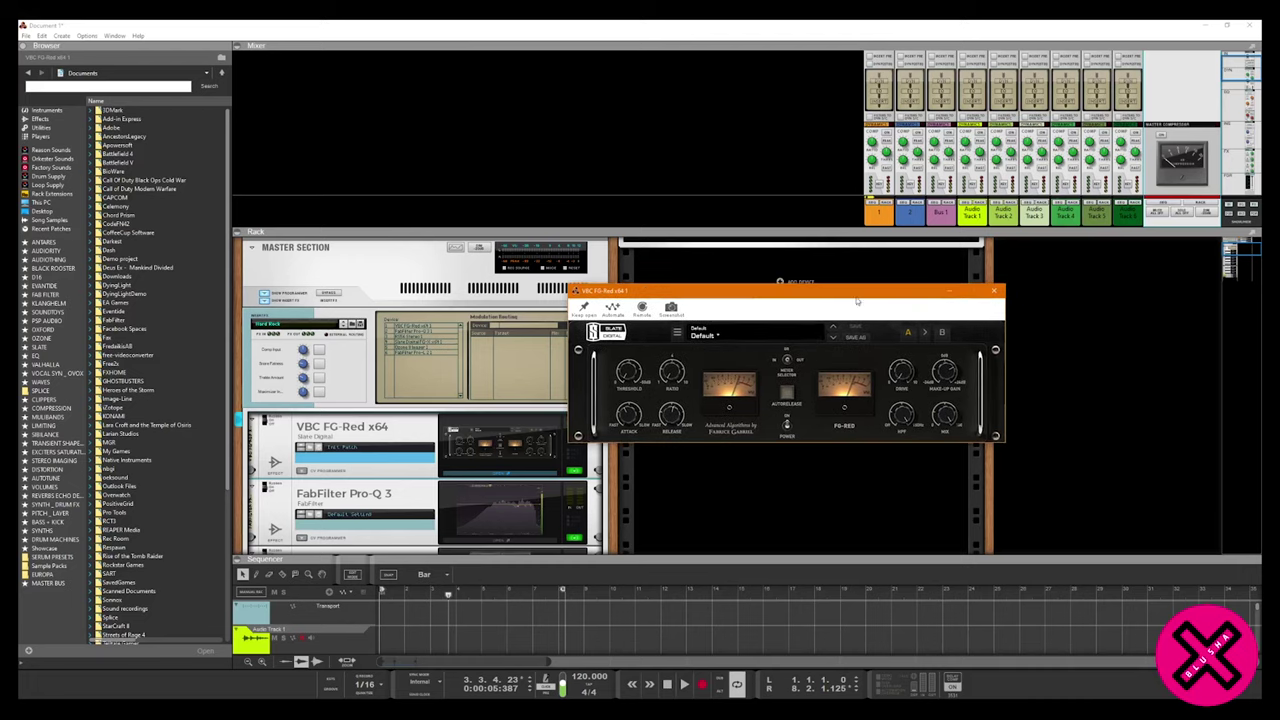
pyautogui.moveTo(855, 296); pyautogui.dragTo(845, 298)
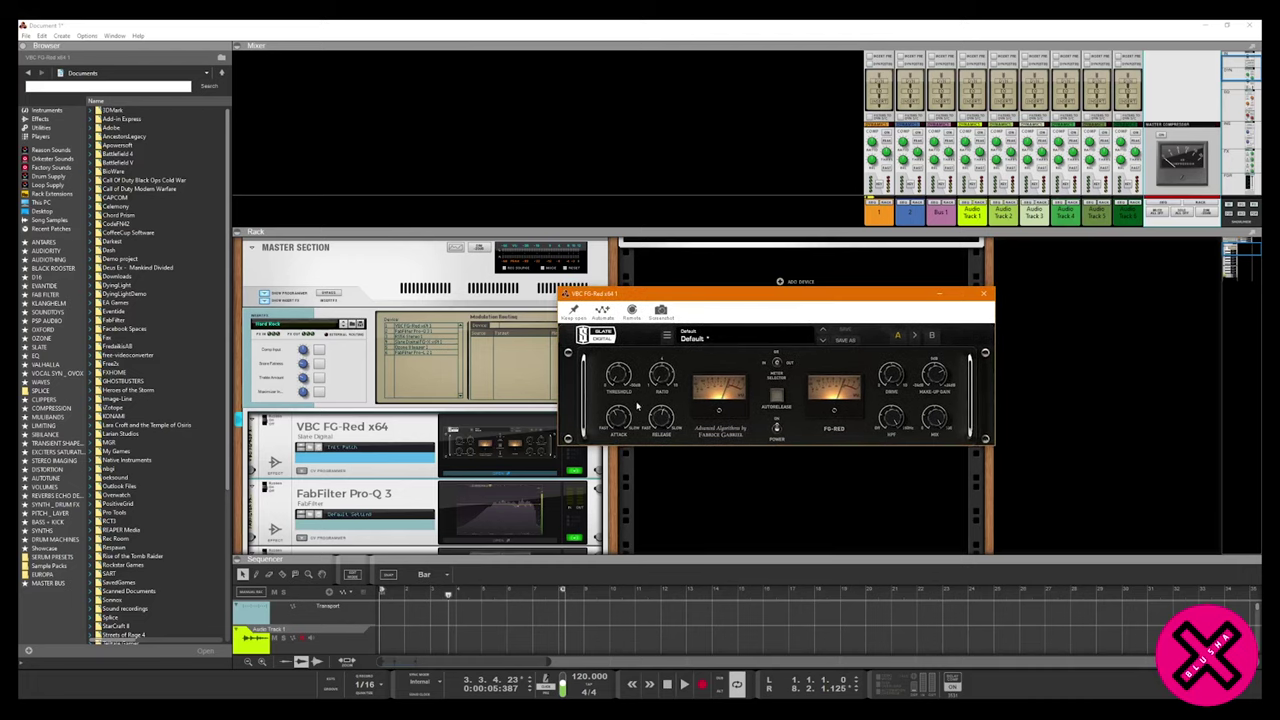
pyautogui.moveTo(660, 417); pyautogui.dragTo(655, 441)
pyautogui.moveTo(655, 442); pyautogui.dragTo(652, 442)
pyautogui.moveTo(660, 435); pyautogui.dragTo(664, 428)
pyautogui.moveTo(935, 293); pyautogui.dragTo(887, 306)
pyautogui.moveTo(843, 432); pyautogui.dragTo(839, 483)
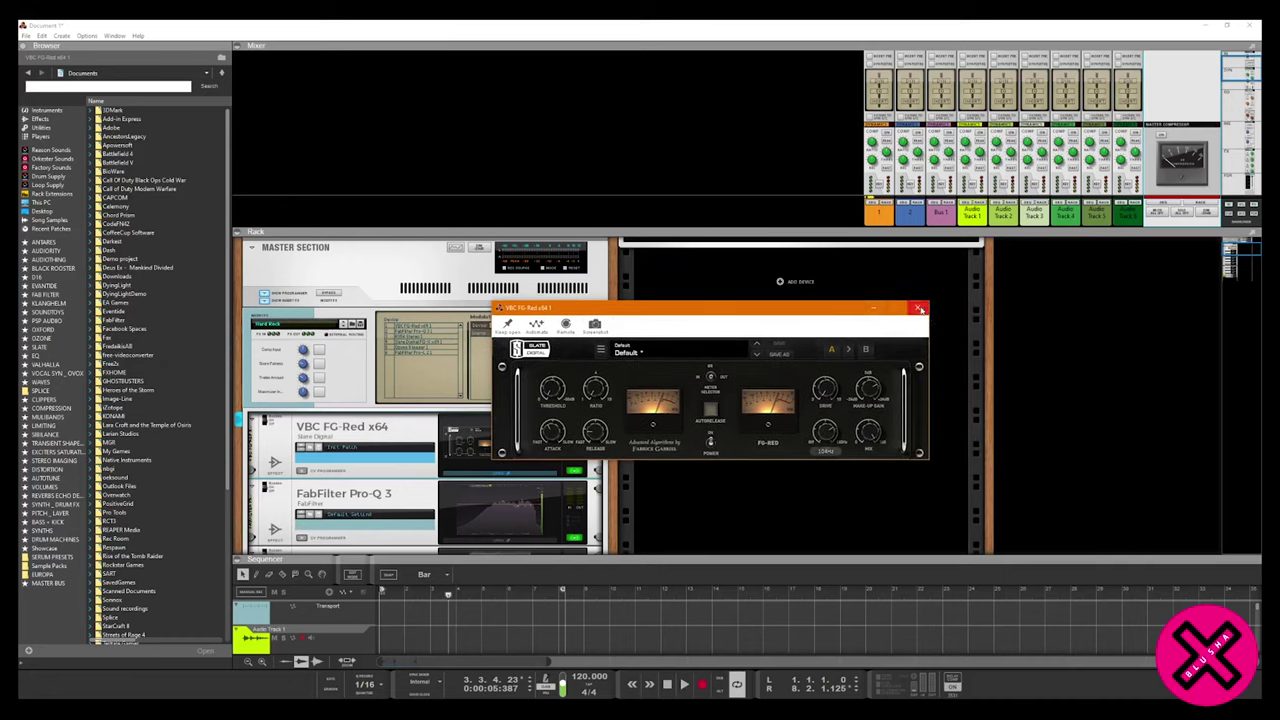
pyautogui.click(936, 307)
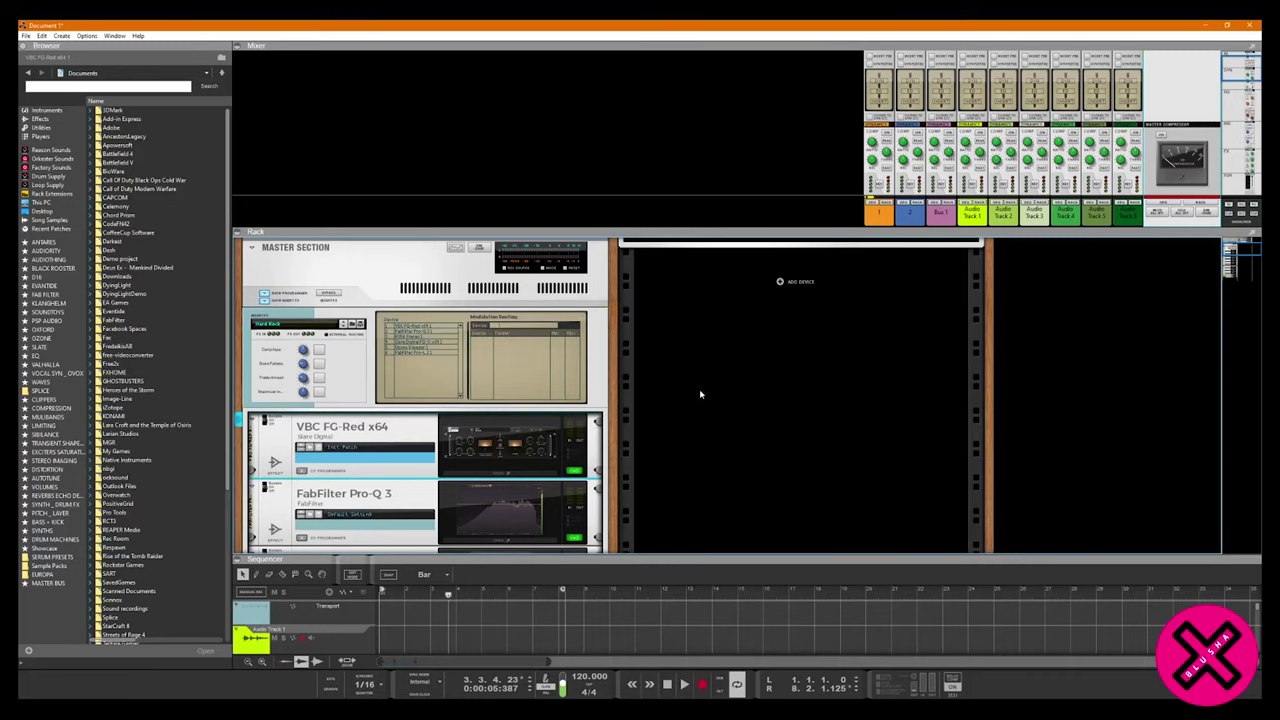
# Enlarge the sequencer area and delete Audio Tracks 1 to 6 and track 1, keeping track 2 with its clip.
pyautogui.moveTo(645, 556); pyautogui.dragTo(607, 287)
pyautogui.scroll(-2, 638, 504)
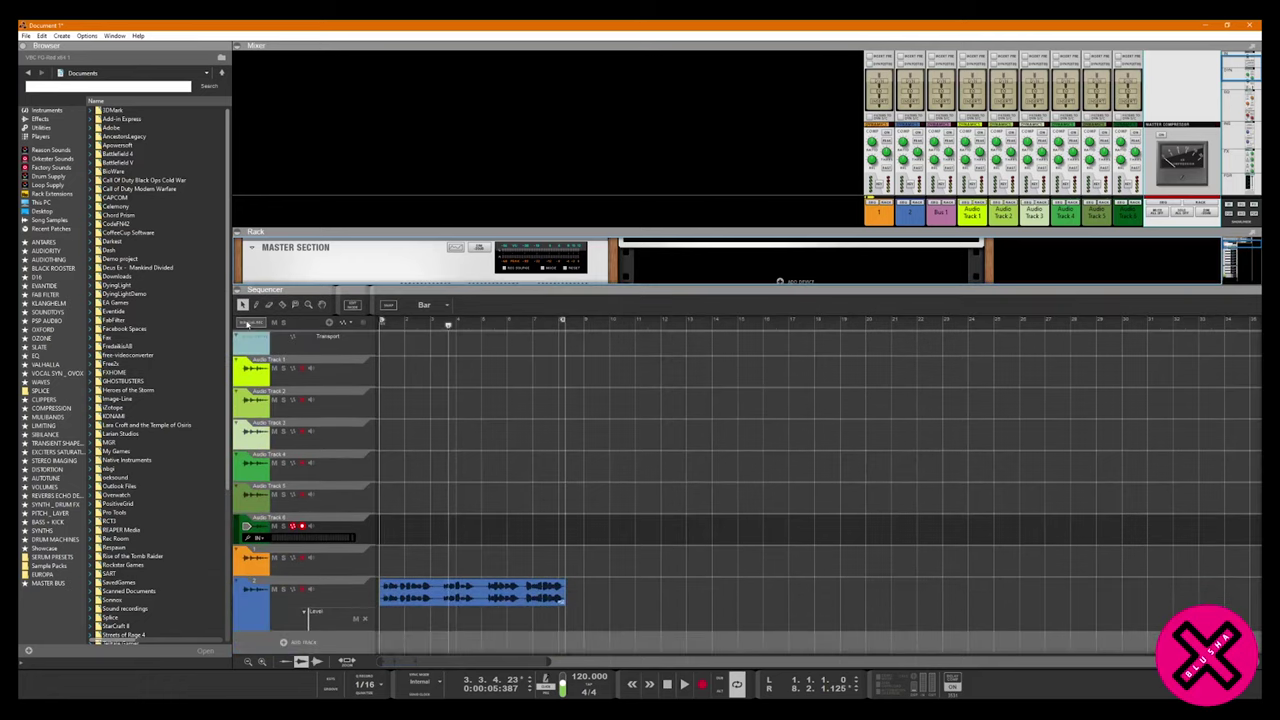
pyautogui.click(245, 379)
pyautogui.press('Delete')
pyautogui.press('Return')
pyautogui.click(239, 380)
pyautogui.press('Delete')
pyautogui.press('Return')
pyautogui.click(239, 380)
pyautogui.press('Delete')
pyautogui.press('Return')
pyautogui.press('Delete')
pyautogui.press('Return')
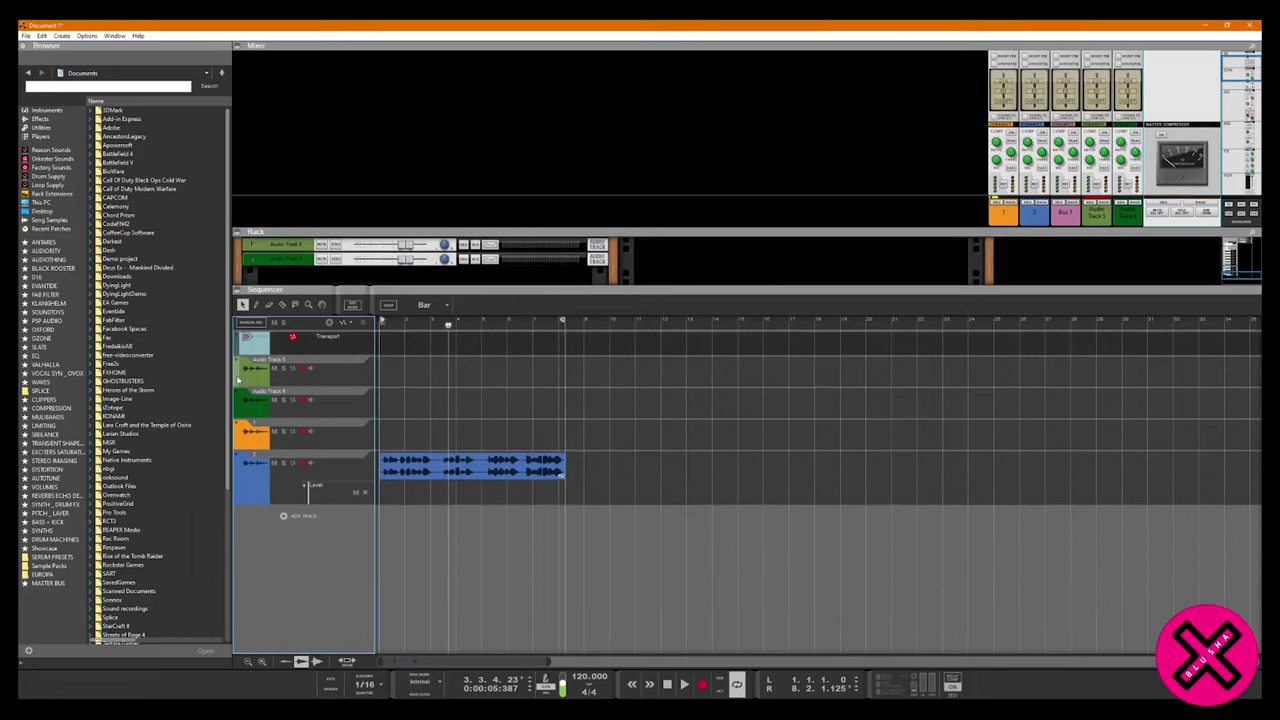
pyautogui.press('Delete')
pyautogui.press('Return')
pyautogui.press('Delete')
pyautogui.press('Return')
pyautogui.press('Delete')
pyautogui.press('Return')
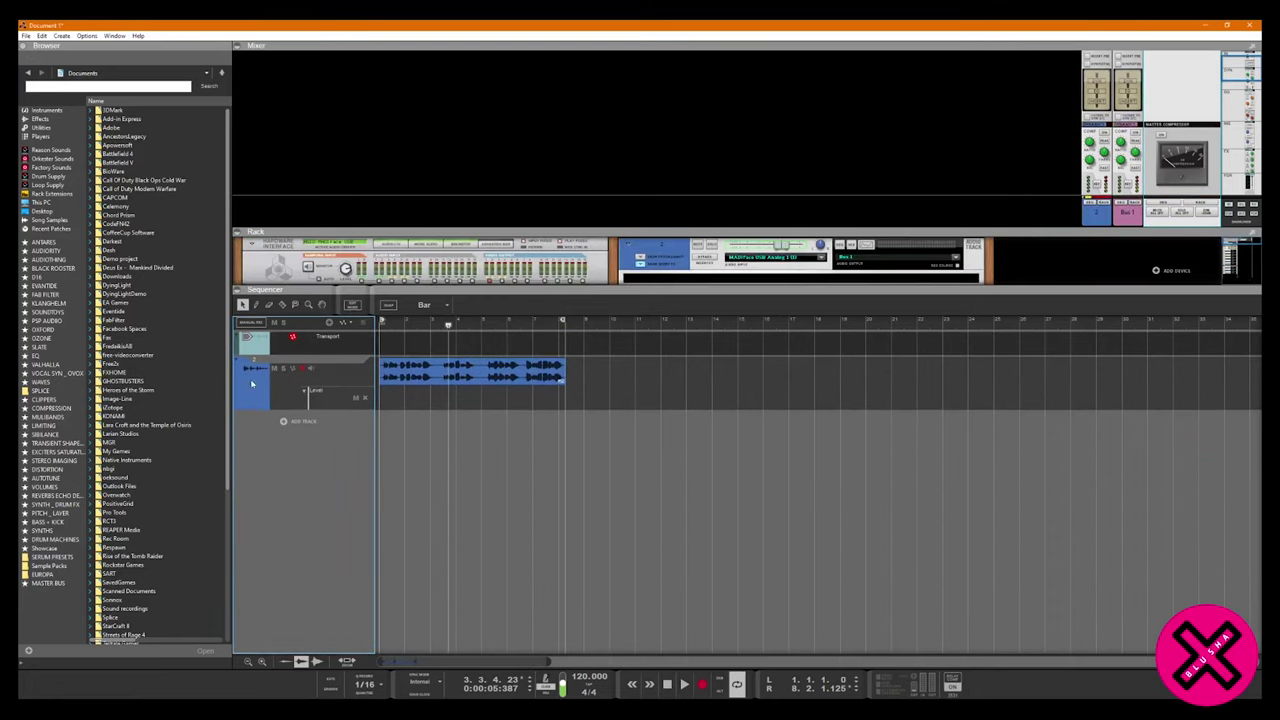
# View the track 2 clip's recording row in comp edit mode and return to the arrangement.
pyautogui.click(459, 378)
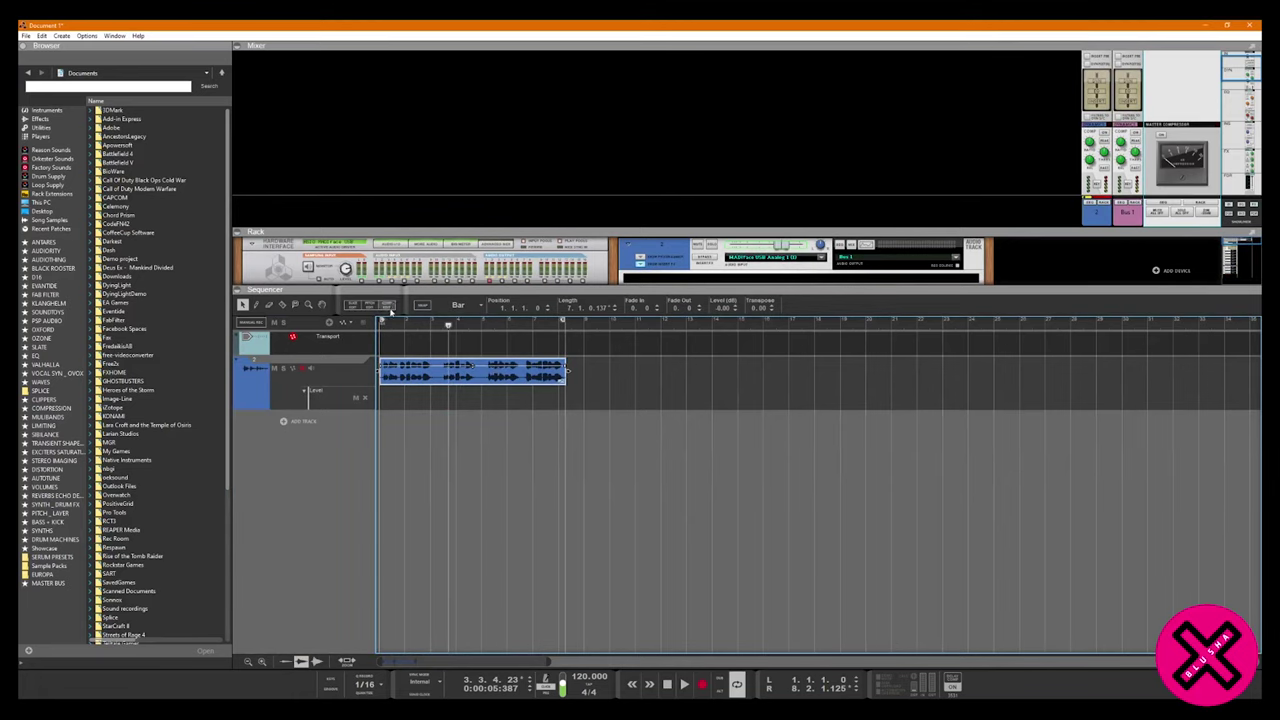
pyautogui.click(387, 305)
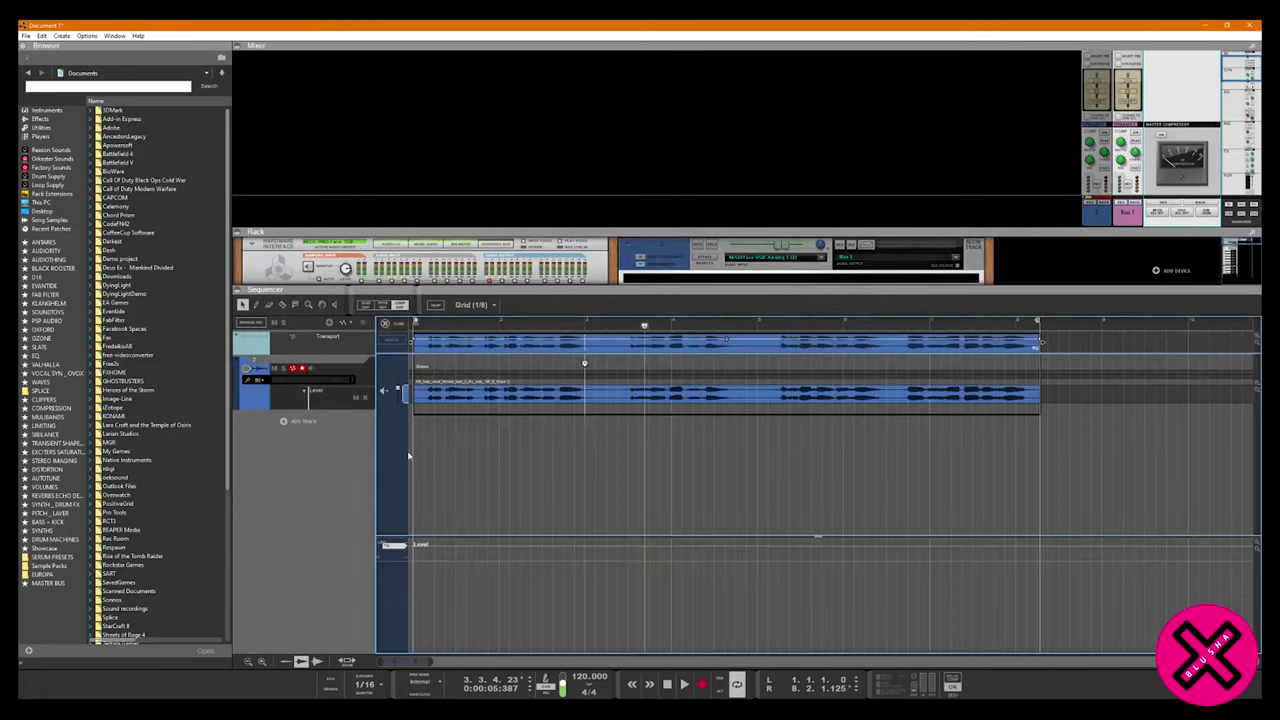
pyautogui.click(399, 391)
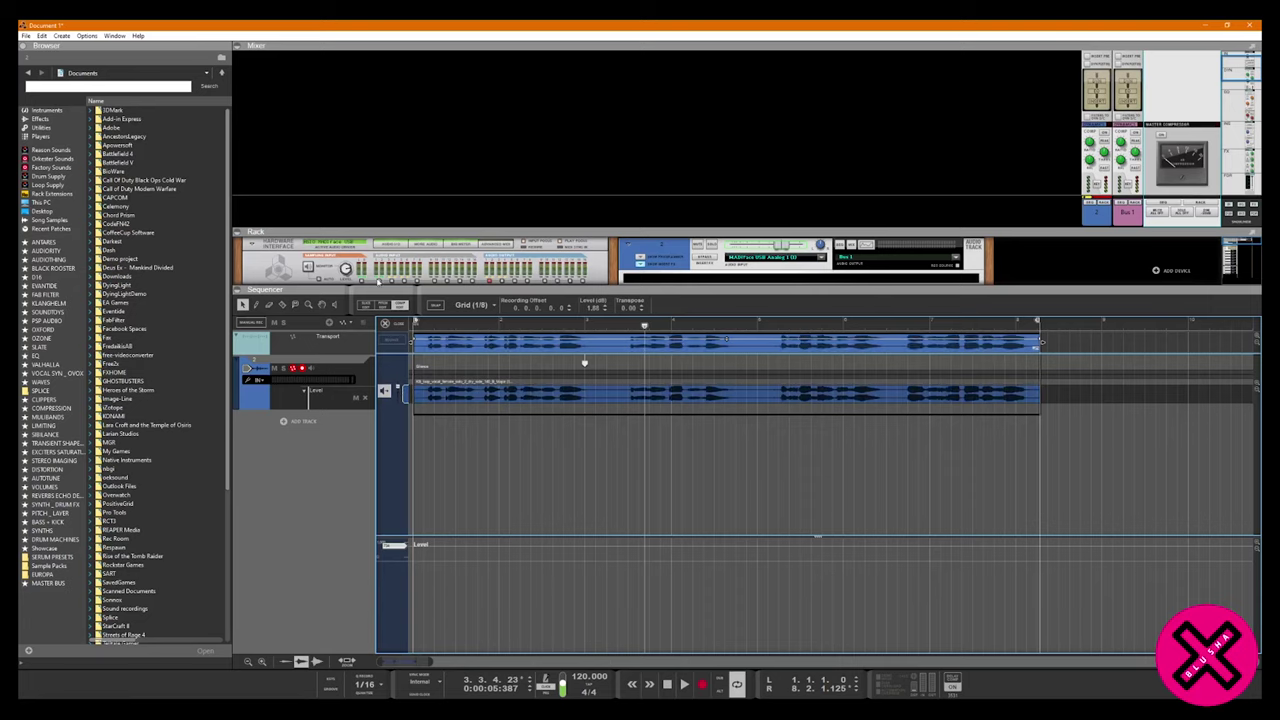
pyautogui.click(400, 305)
pyautogui.click(486, 449)
pyautogui.moveTo(446, 324); pyautogui.dragTo(434, 324)
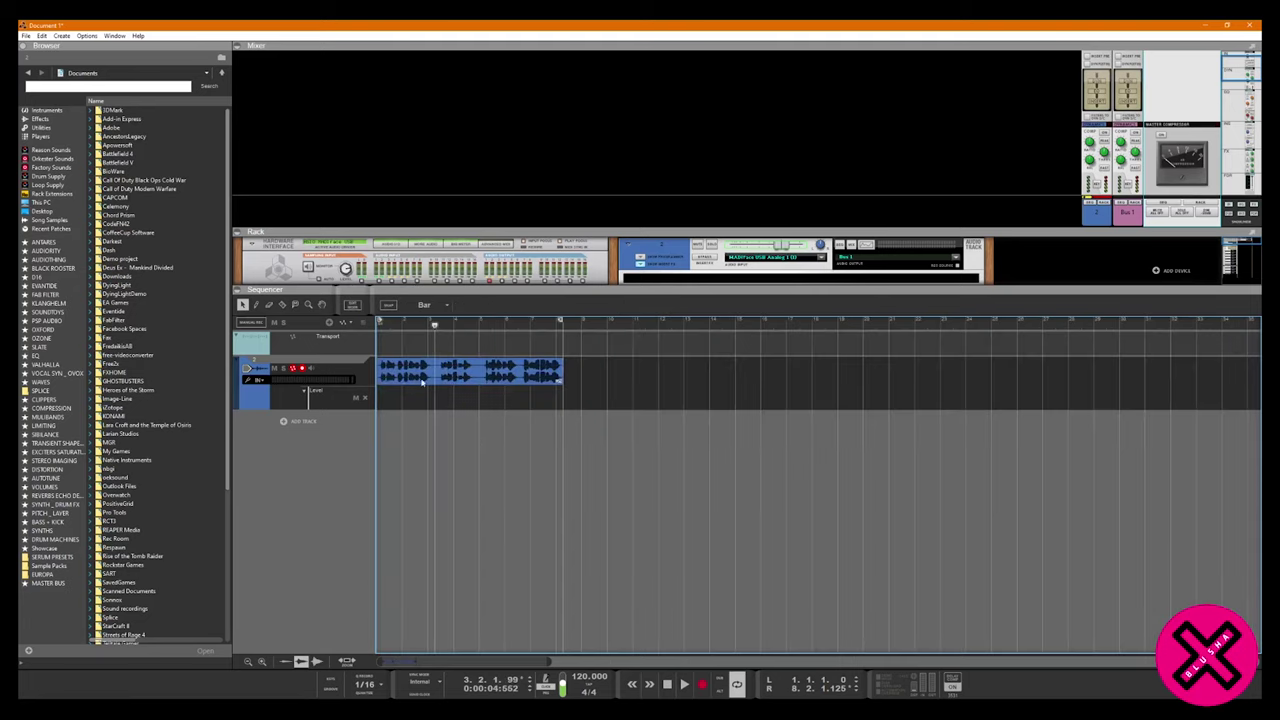
# Set the level of the audio clip on track 2 to 1 dB.
pyautogui.click(426, 364)
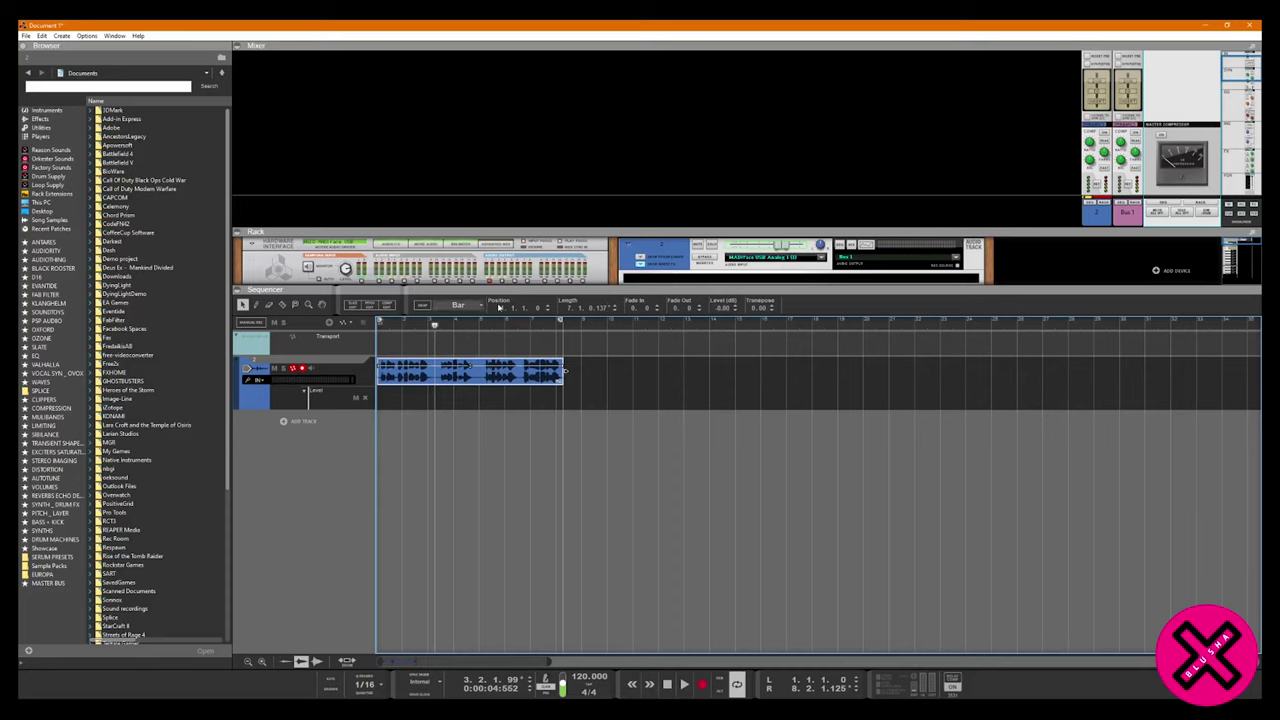
pyautogui.click(727, 310)
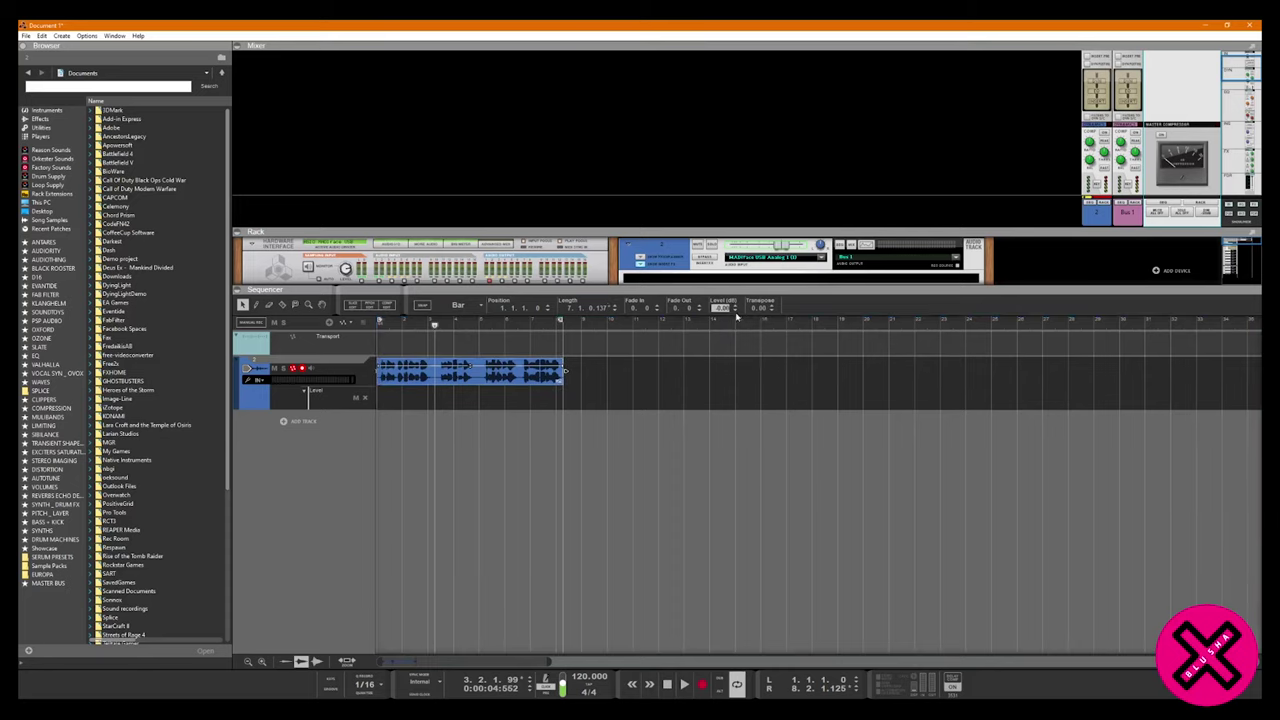
pyautogui.write('1')
pyautogui.press('Return')
pyautogui.click(754, 434)
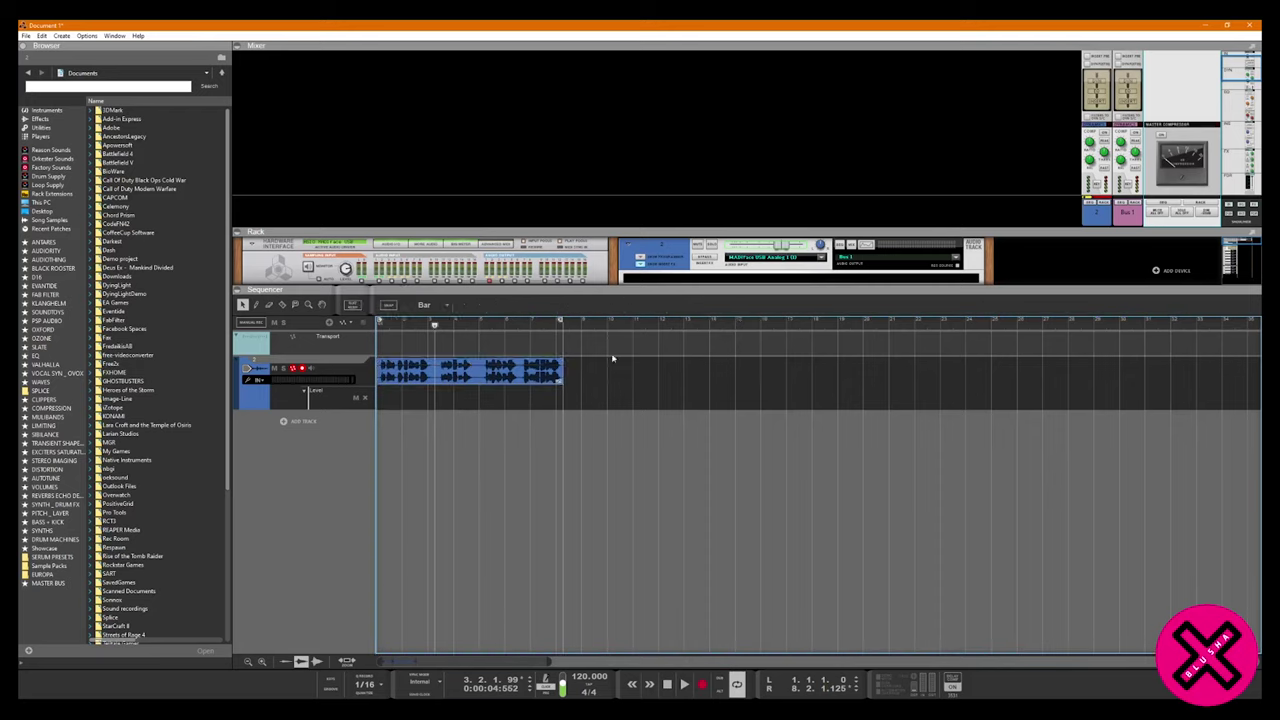
# Open the clip in slice edit mode and shift slice markers in the phrase following the playhead.
pyautogui.click(468, 326)
pyautogui.click(464, 366)
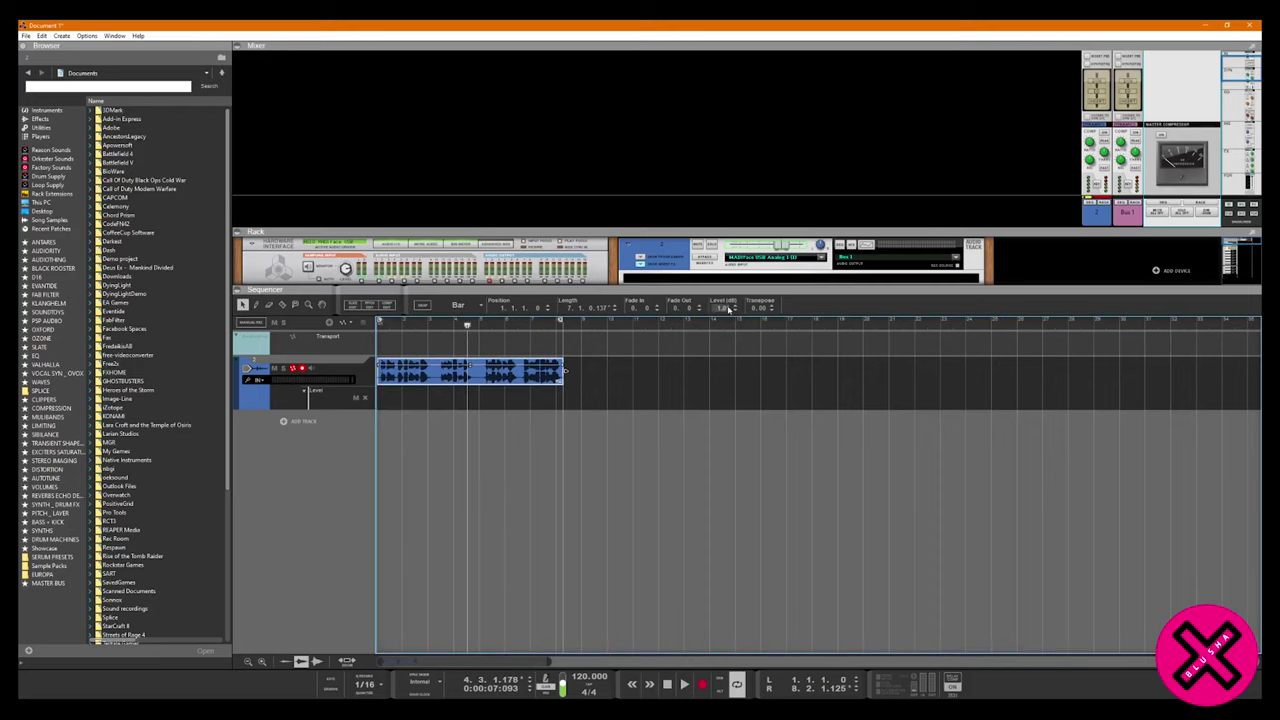
pyautogui.click(355, 307)
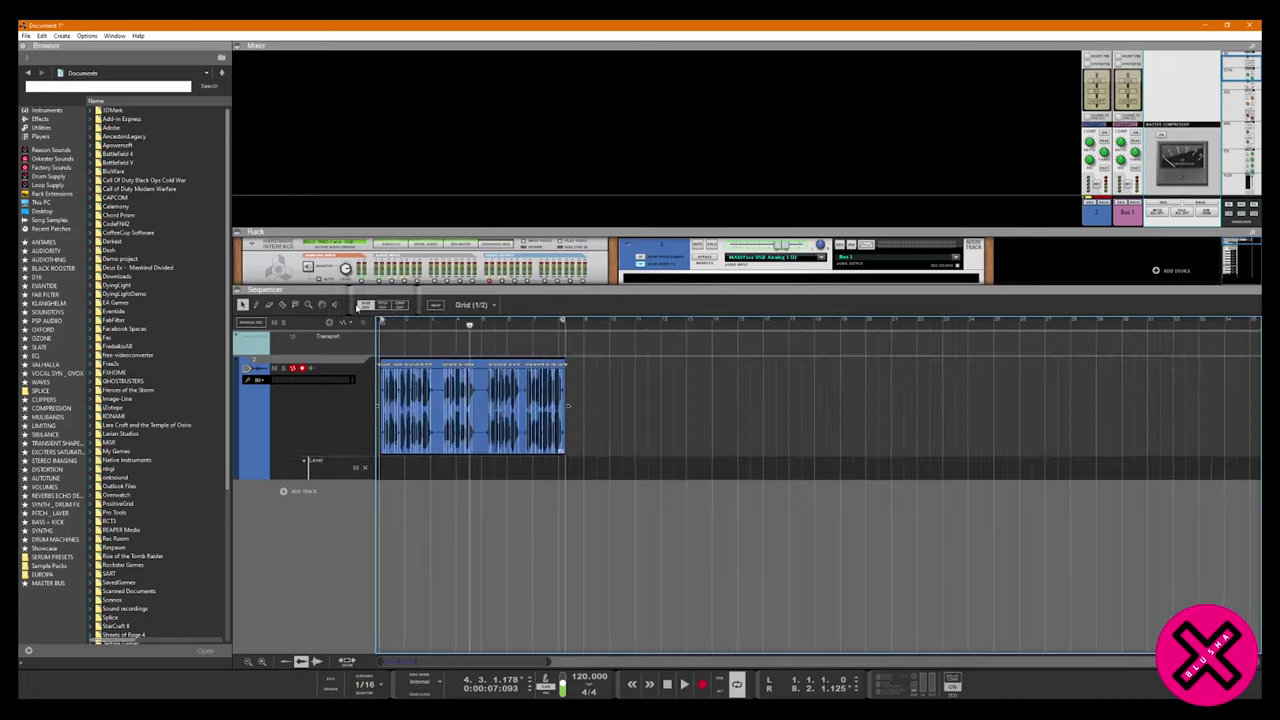
pyautogui.scroll(5, 493, 453)
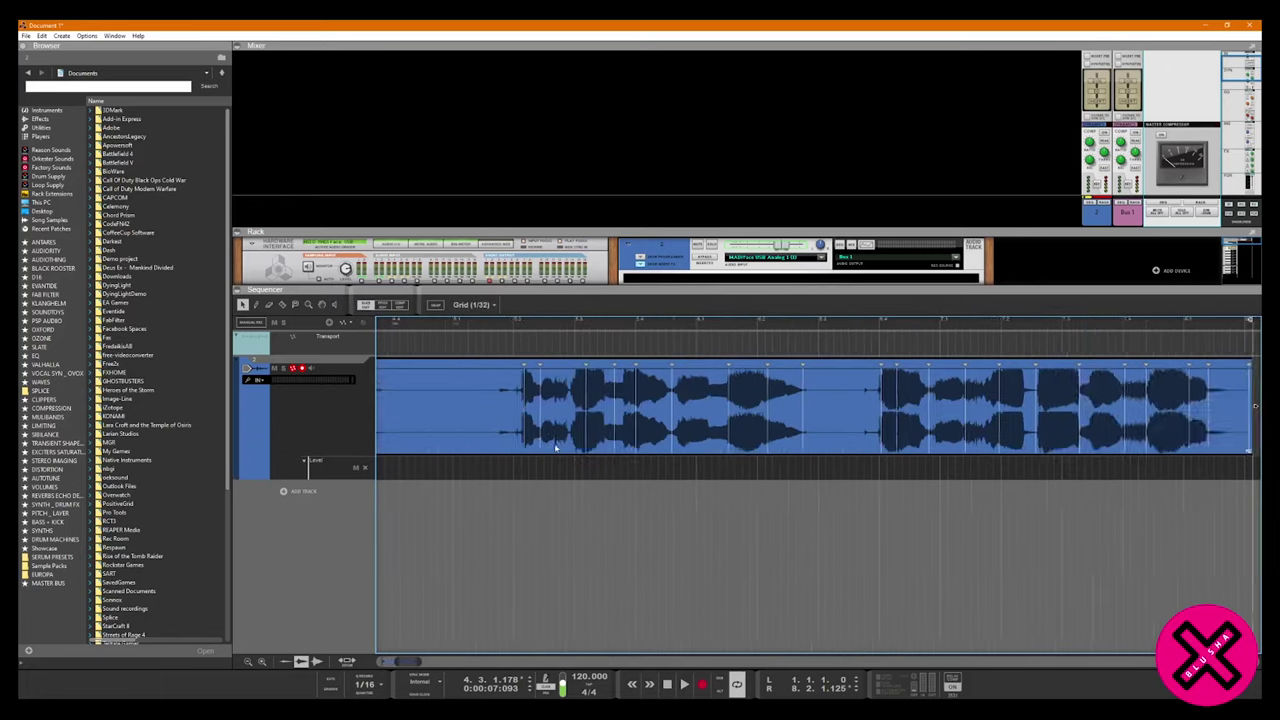
pyautogui.hscroll(-3, 663, 446)
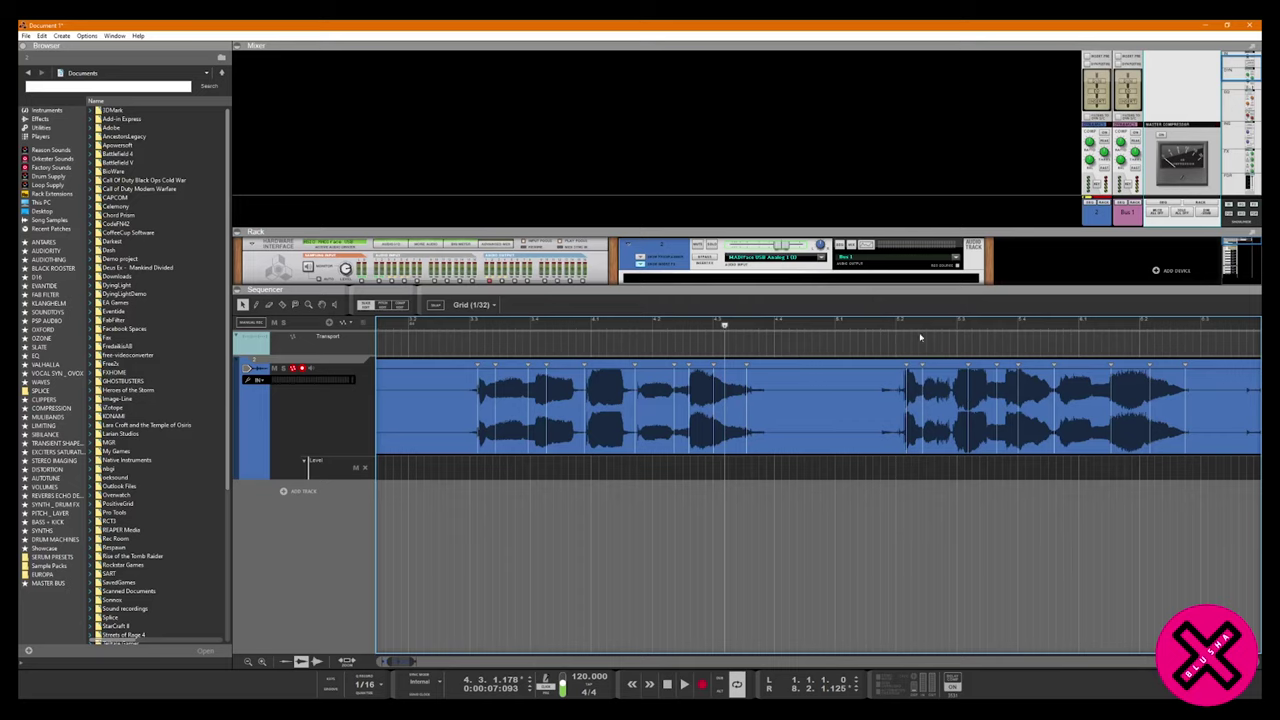
pyautogui.moveTo(921, 364)
pyautogui.mouseDown()
pyautogui.moveTo(896, 364)
pyautogui.moveTo(1017, 365)
pyautogui.mouseUp()
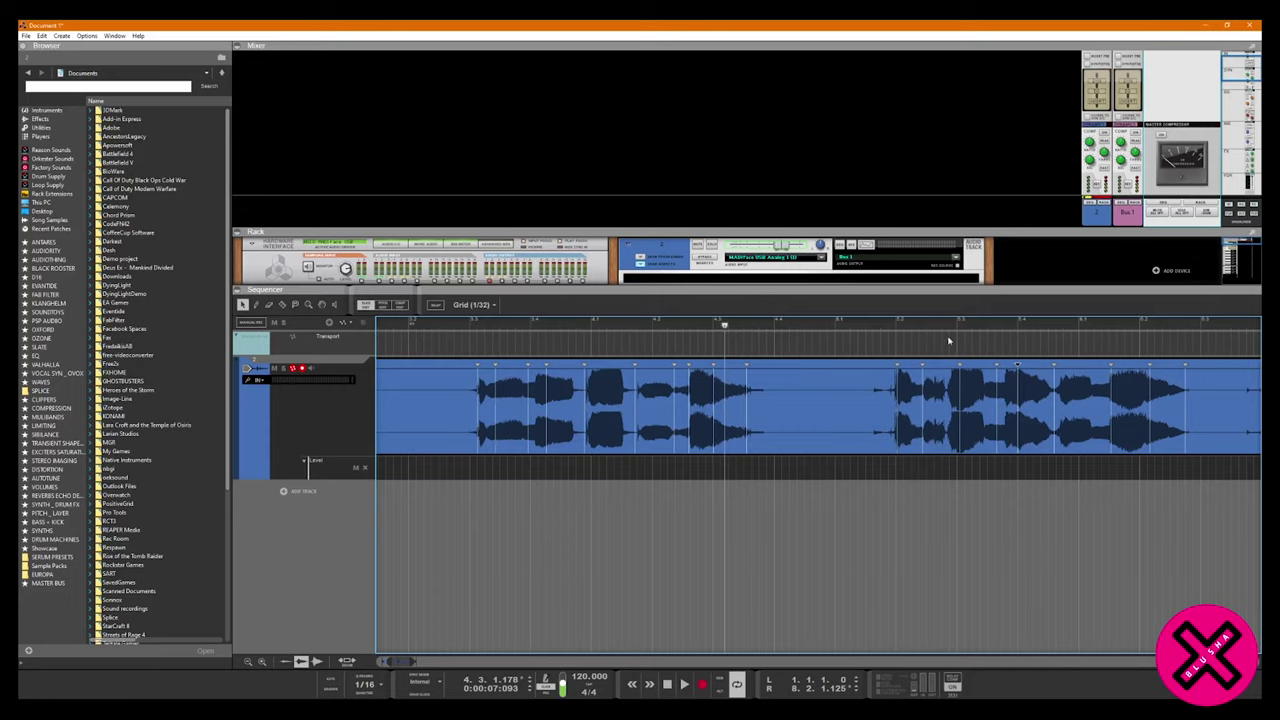
# Set the snap value to 1/16 and move slice markers later in the phrase just before the playhead.
pyautogui.scroll(3, 688, 410)
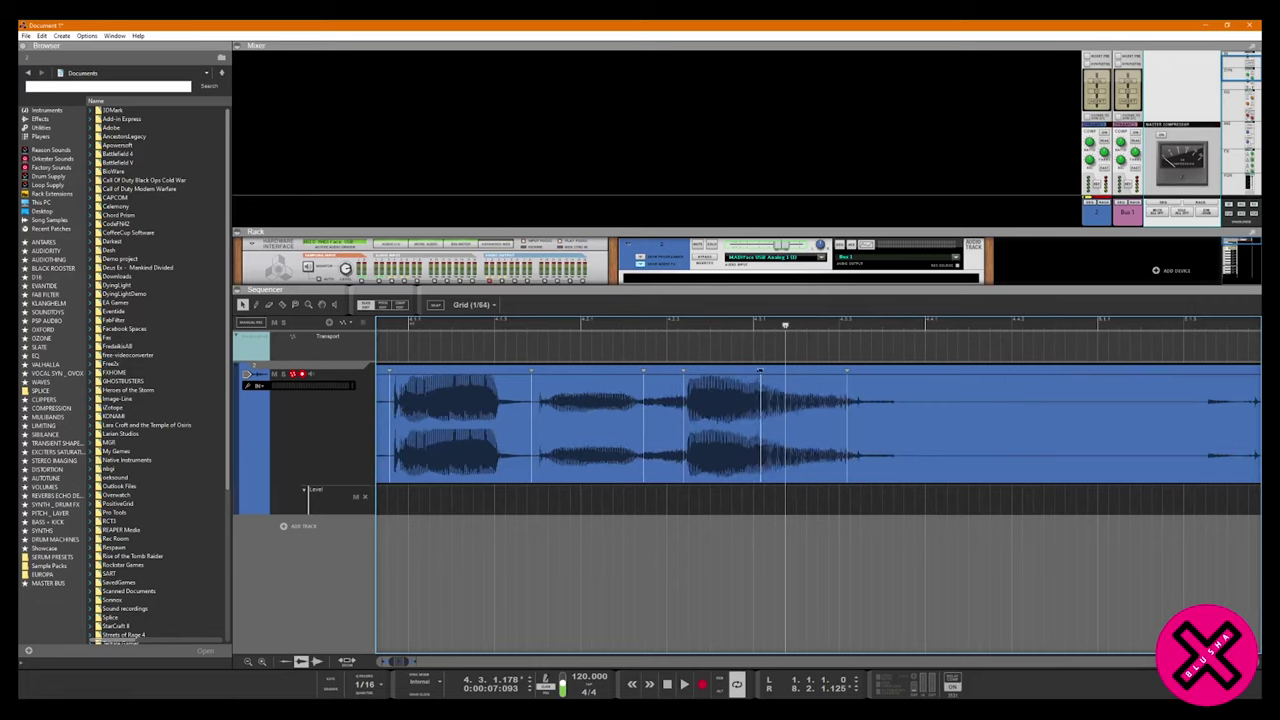
pyautogui.scroll(-2, 625, 450)
pyautogui.hscroll(-2, 630, 446)
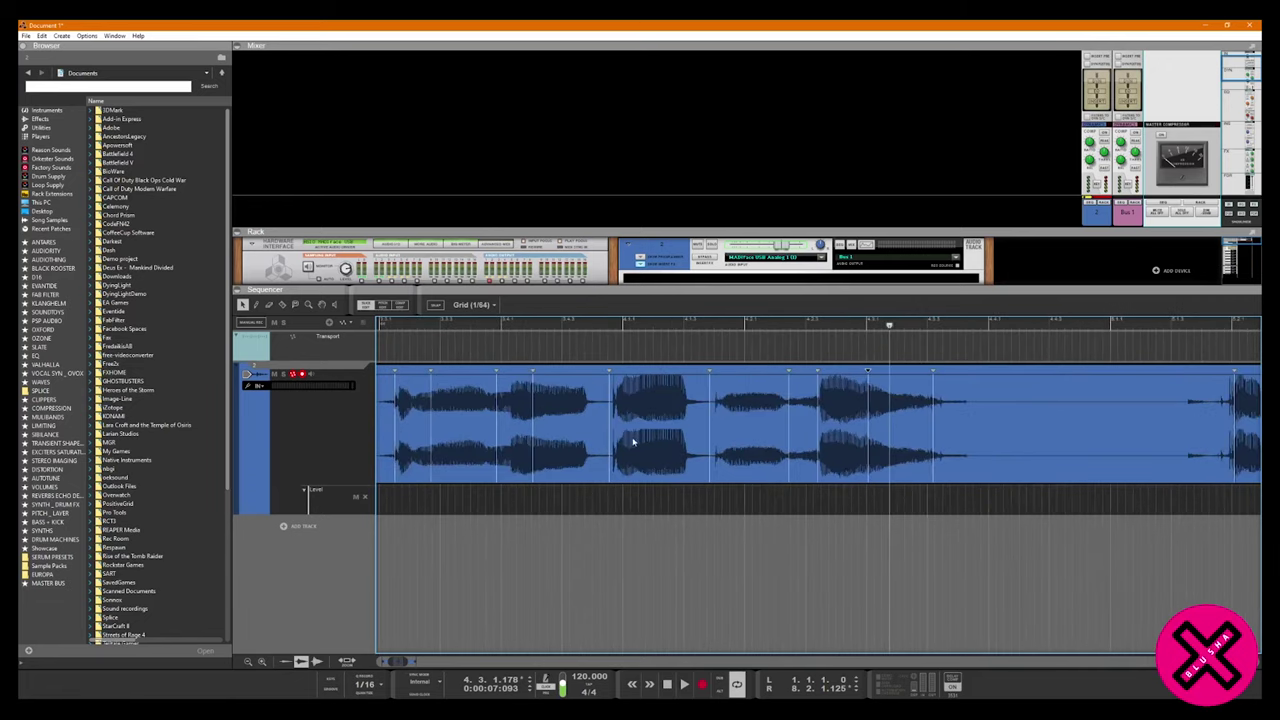
pyautogui.moveTo(523, 371); pyautogui.dragTo(539, 371)
pyautogui.click(476, 305)
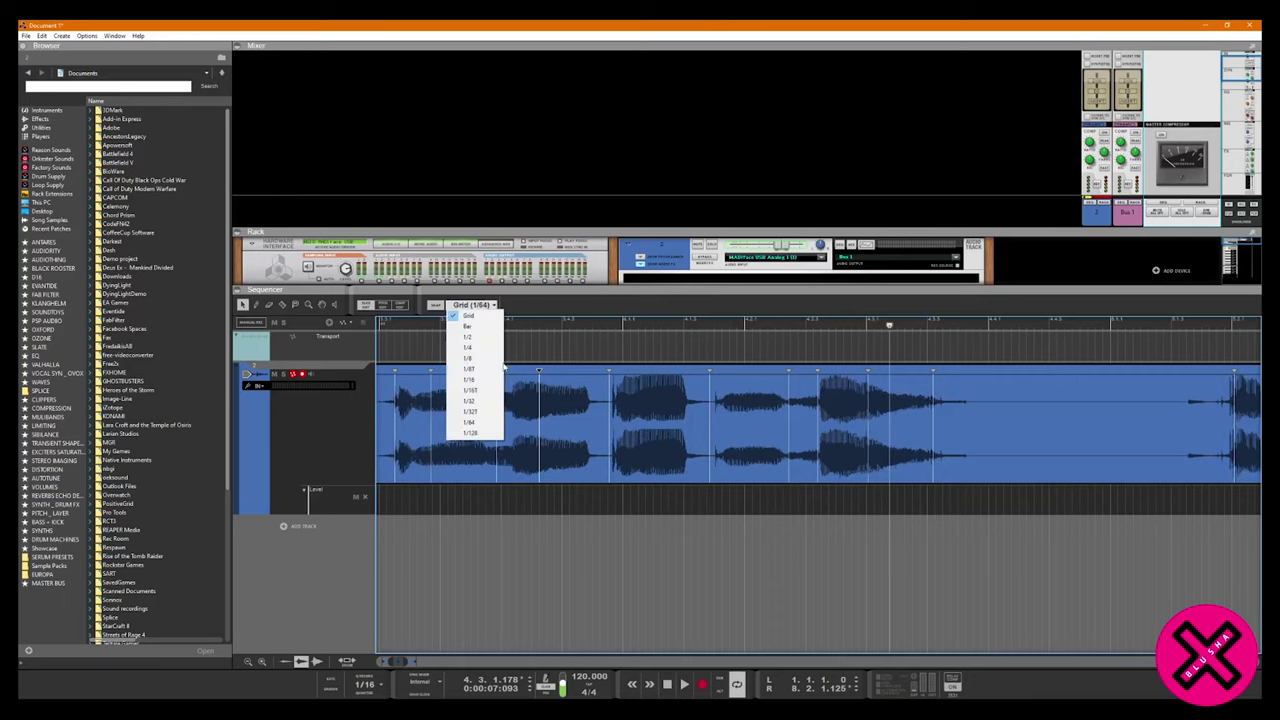
pyautogui.click(469, 380)
pyautogui.moveTo(539, 371); pyautogui.dragTo(561, 371)
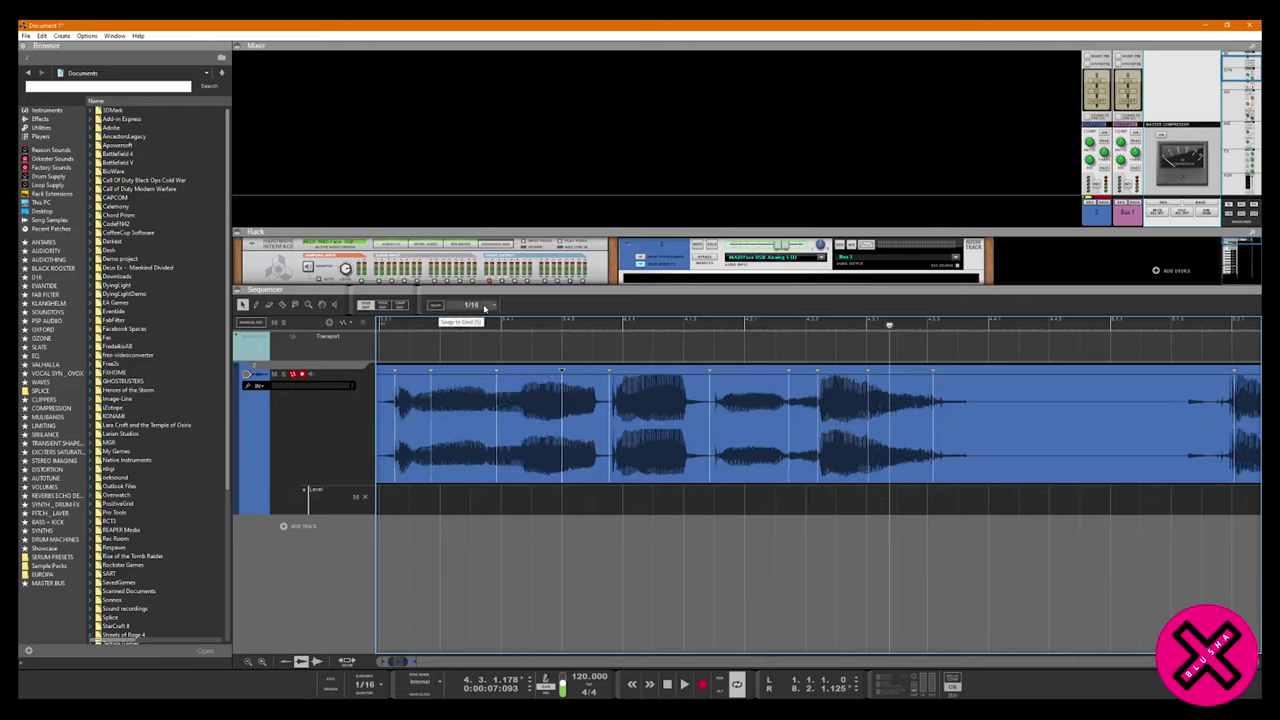
pyautogui.moveTo(562, 370)
pyautogui.mouseDown()
pyautogui.moveTo(500, 370)
pyautogui.moveTo(623, 374)
pyautogui.mouseUp()
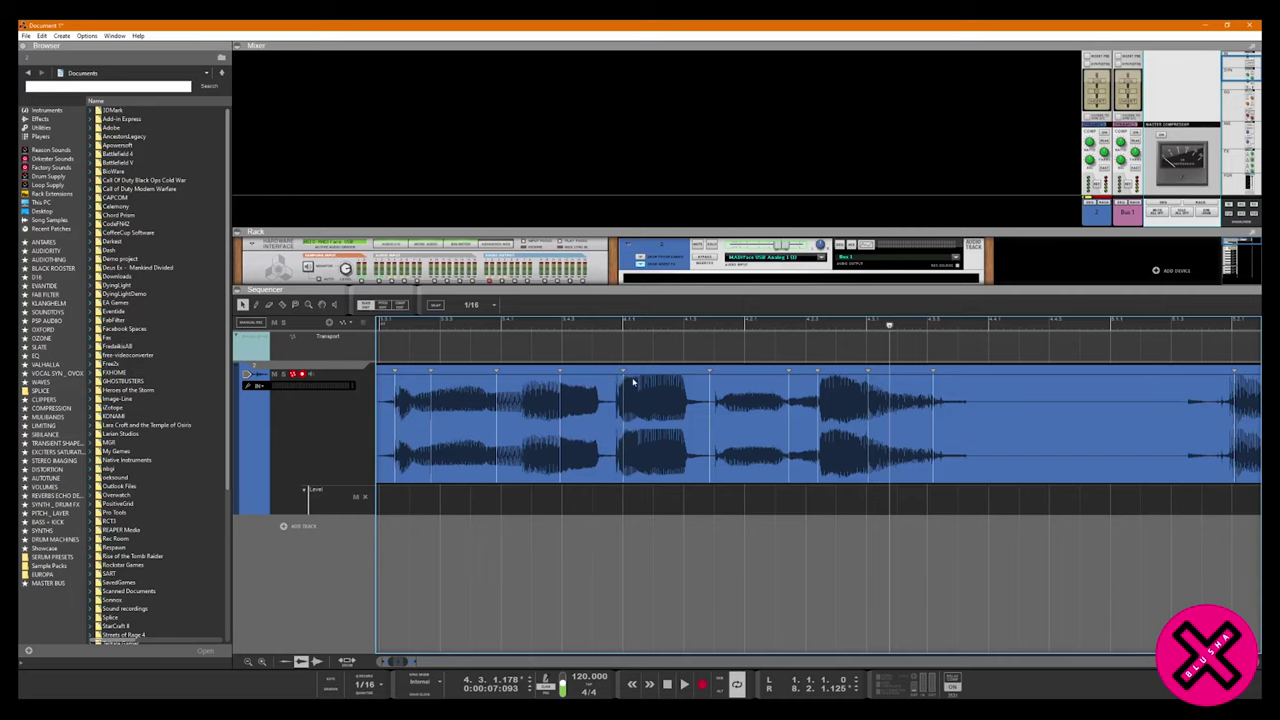
# Examine the slice markers across the whole clip and leave slice edit mode.
pyautogui.scroll(-5, 643, 430)
pyautogui.scroll(-1, 606, 474)
pyautogui.scroll(2, 513, 509)
pyautogui.scroll(2, 513, 513)
pyautogui.scroll(-4, 513, 513)
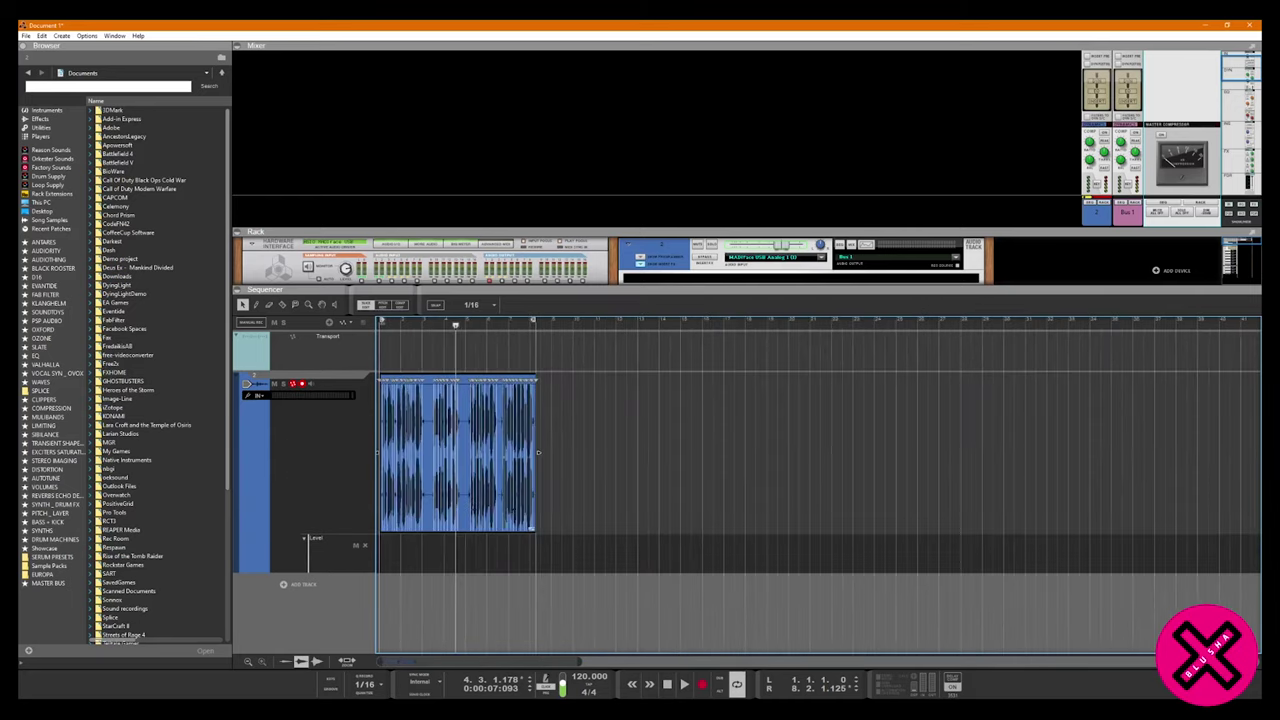
pyautogui.scroll(3, 542, 412)
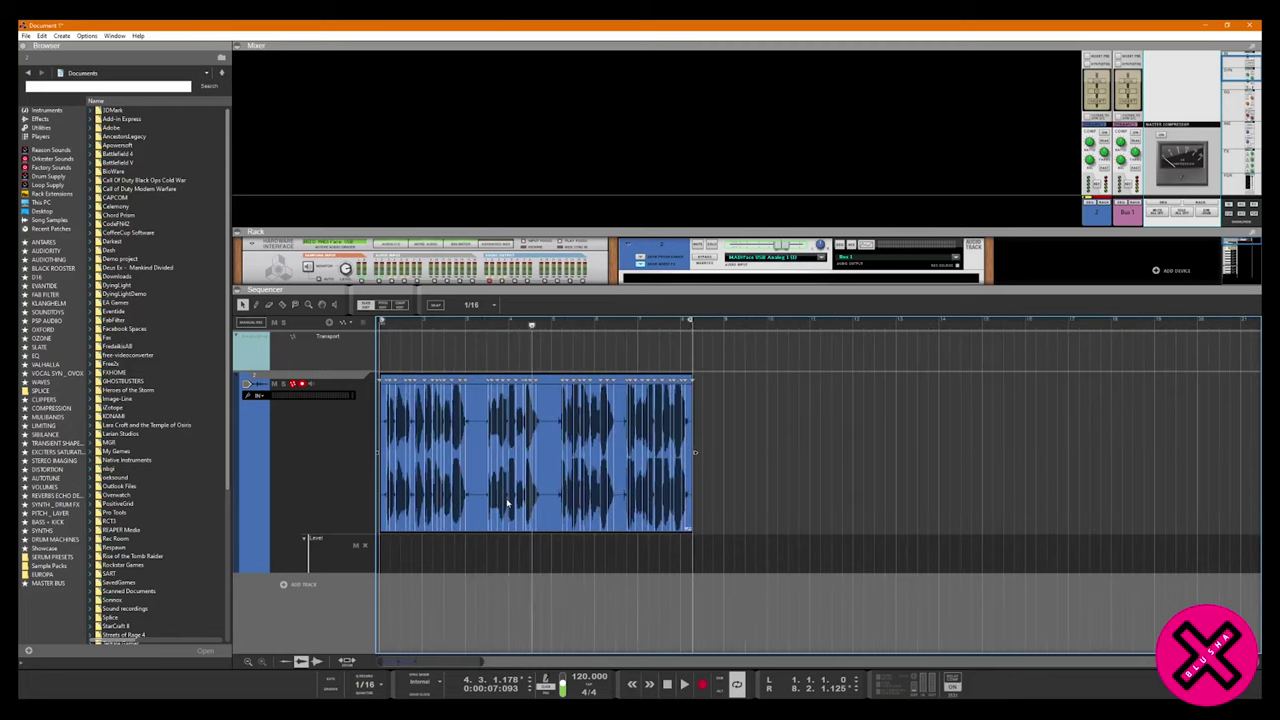
pyautogui.scroll(5, 530, 402)
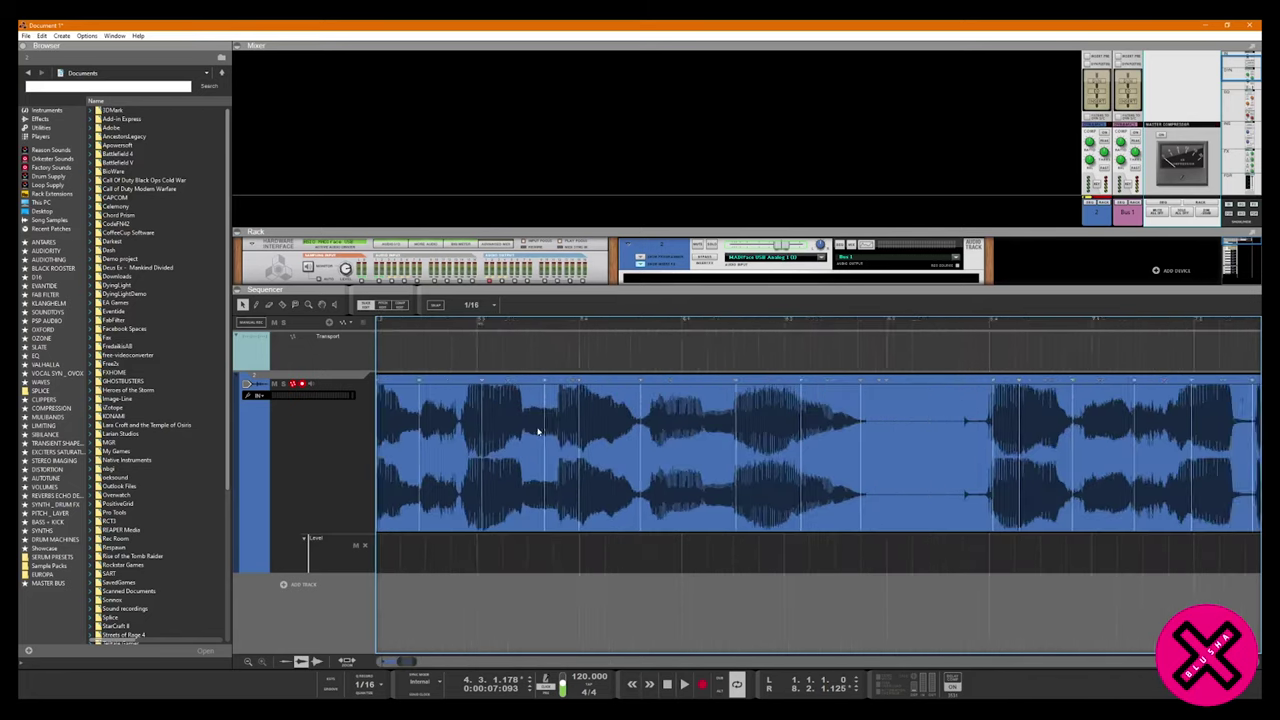
pyautogui.scroll(-5, 645, 398)
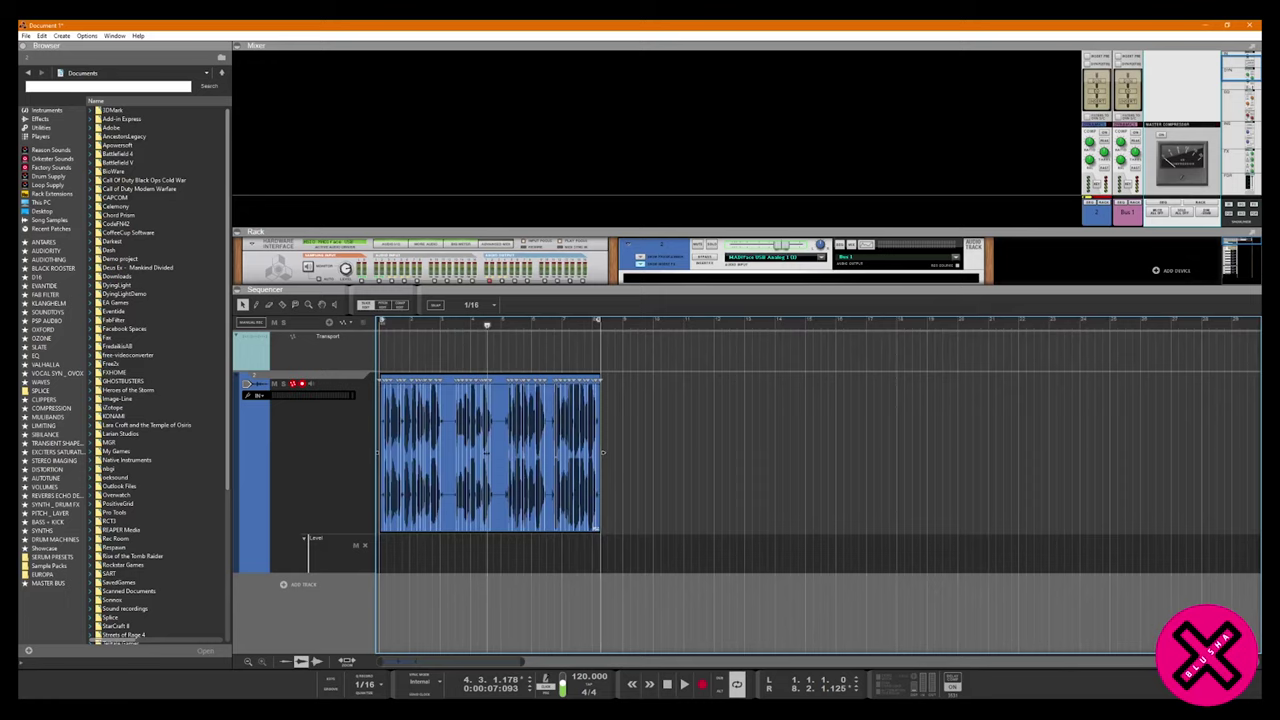
pyautogui.click(536, 357)
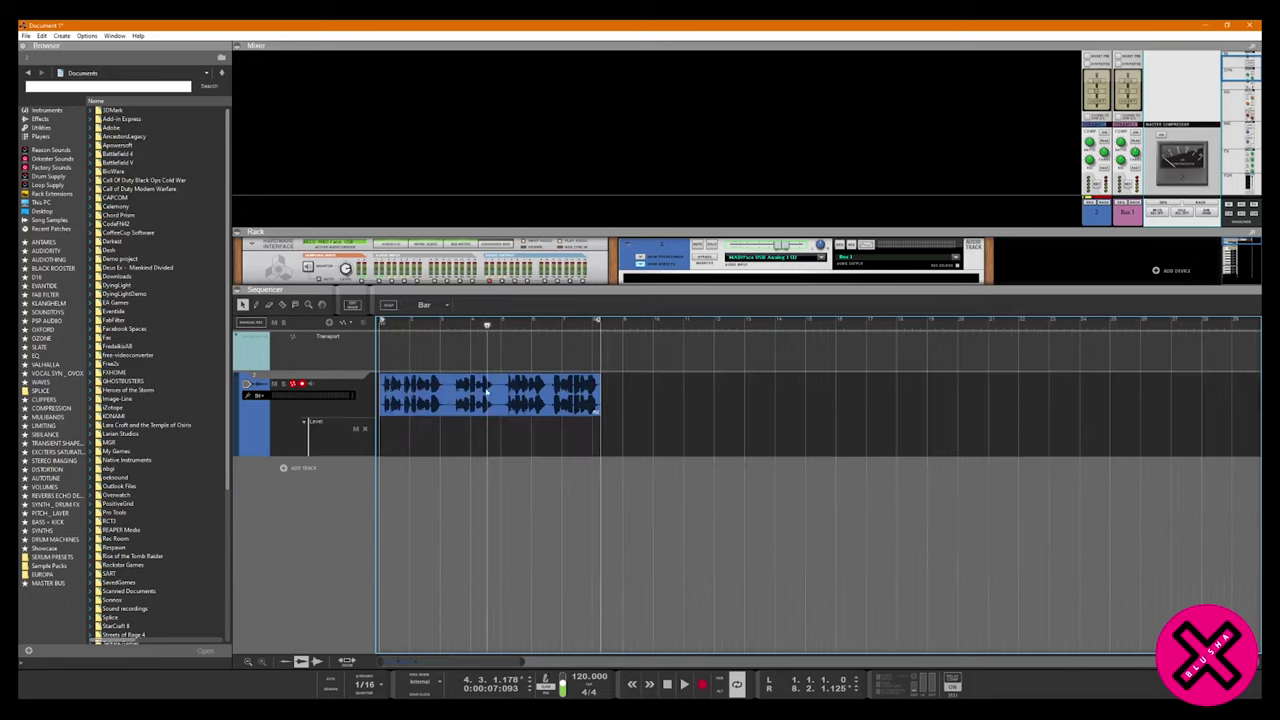
# Cut out a short section of the clip near bar 5 with the Razor tool and nudge it.
pyautogui.scroll(5, 484, 400)
pyautogui.press('r')
pyautogui.click(582, 398)
pyautogui.click(442, 381)
pyautogui.press('q')
pyautogui.moveTo(510, 401); pyautogui.dragTo(509, 404)
# Cut two further pieces from the following part of the clip with the Razor tool and shift each slightly later.
pyautogui.press('r')
pyautogui.click(668, 408)
pyautogui.press('q')
pyautogui.moveTo(628, 406); pyautogui.dragTo(646, 405)
pyautogui.click(742, 404)
pyautogui.press('r')
pyautogui.click(716, 396)
pyautogui.click(835, 400)
pyautogui.press('q')
pyautogui.moveTo(762, 403); pyautogui.dragTo(788, 404)
pyautogui.scroll(-1, 646, 403)
pyautogui.scroll(2, 630, 402)
pyautogui.scroll(1, 658, 398)
# Undo the razor cuts and the piece moves on the audio clip.
pyautogui.hotkey('ctrl', 'z')
pyautogui.hotkey('ctrl', 'z')
pyautogui.hotkey('ctrl', 'z')
pyautogui.hotkey('ctrl', 'z')
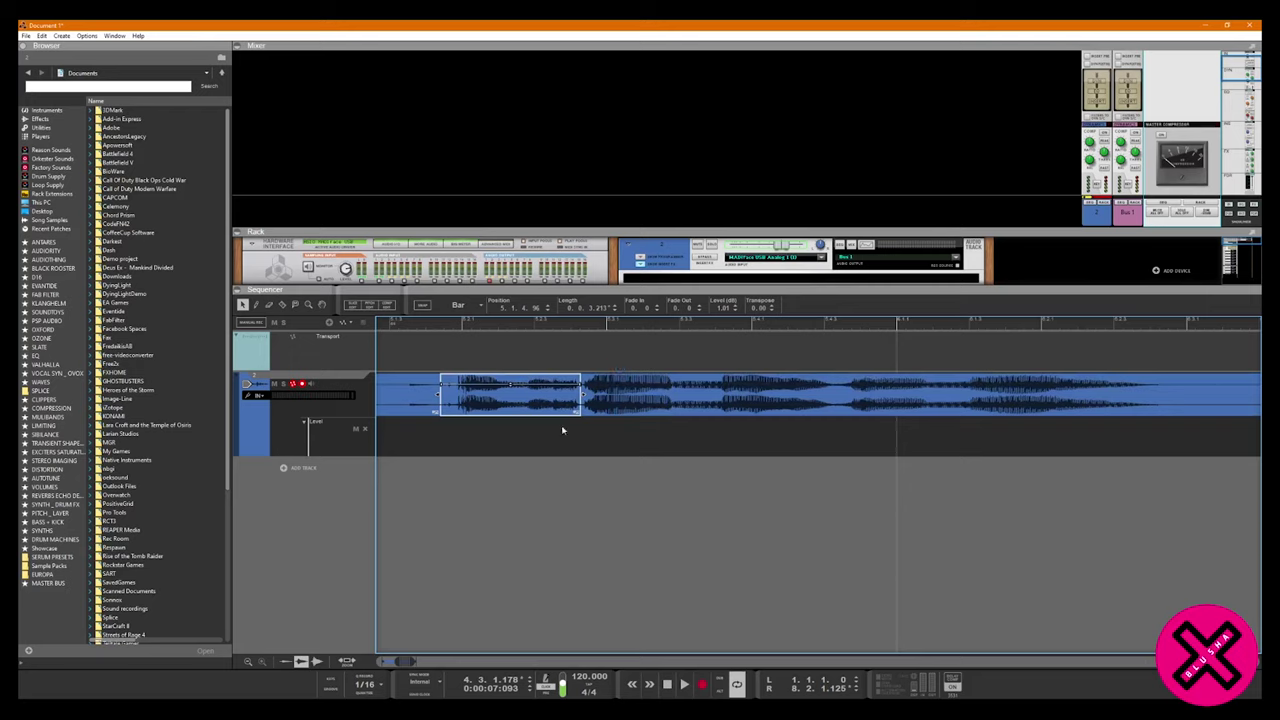
pyautogui.hotkey('ctrl', 'z')
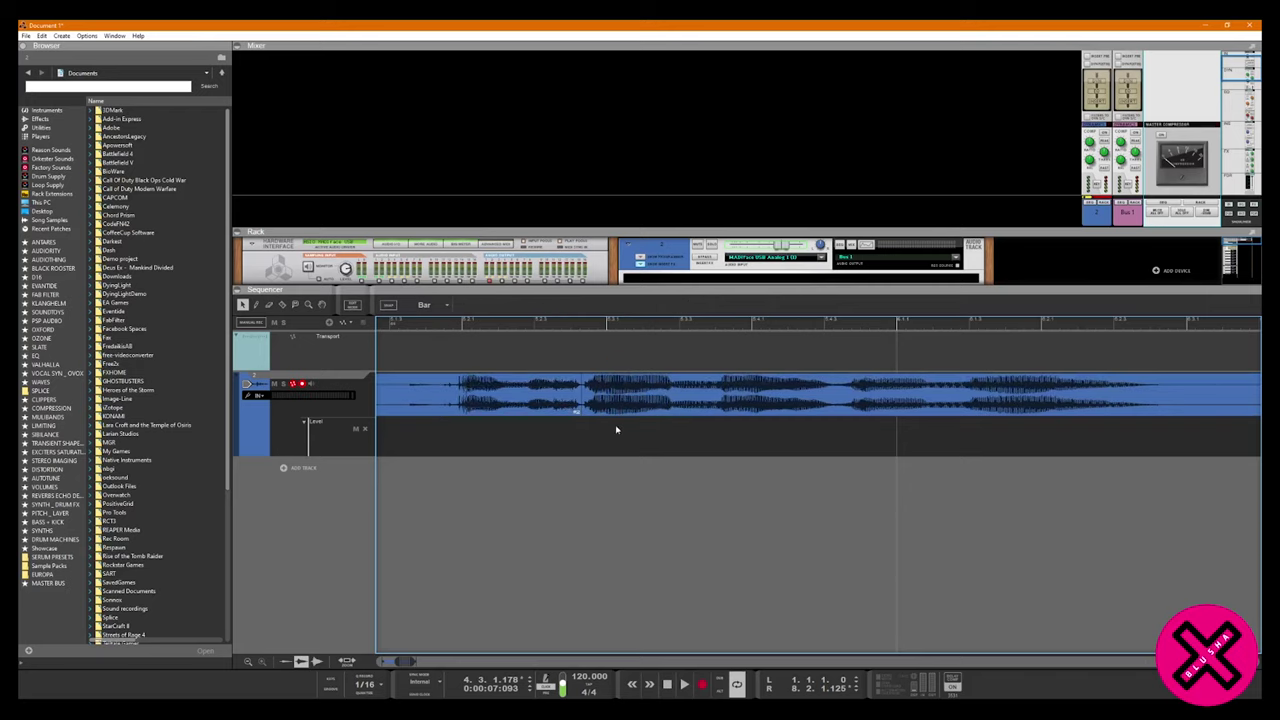
# Open the whole audio clip in pitch edit mode and enlarge the sequencer area.
pyautogui.scroll(-2, 579, 468)
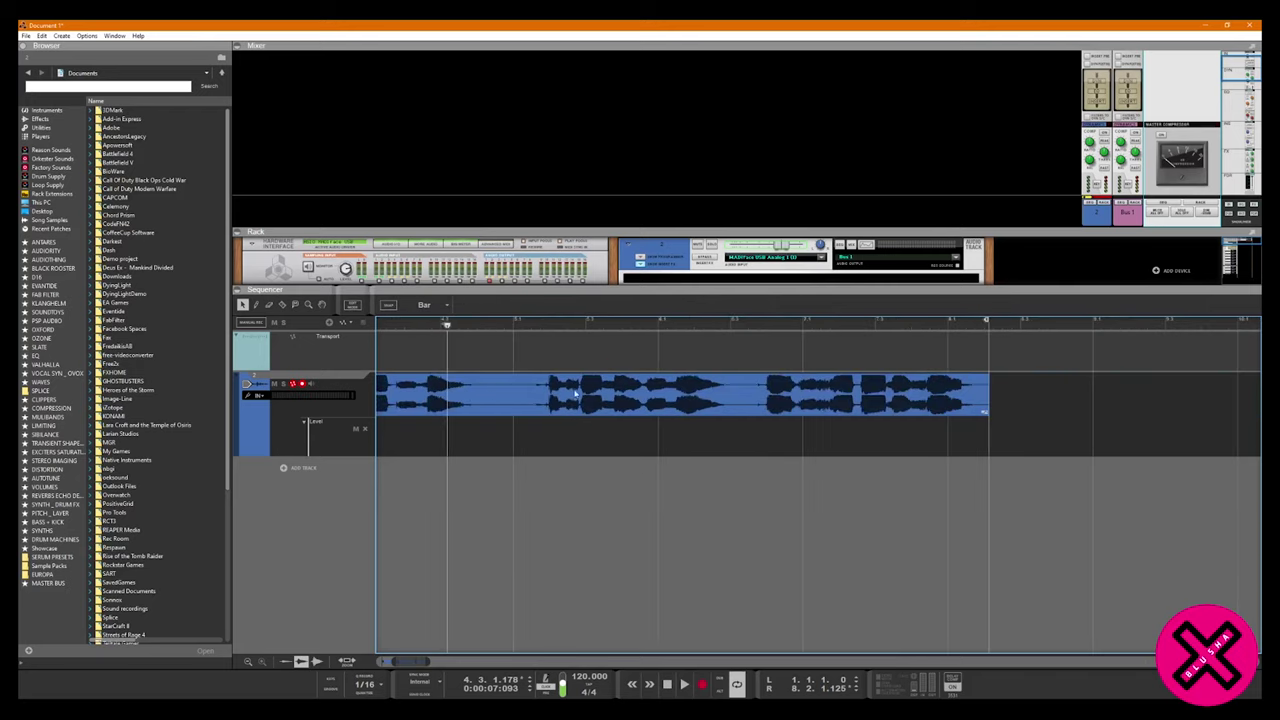
pyautogui.scroll(-1, 580, 420)
pyautogui.hscroll(-1, 500, 509)
pyautogui.scroll(-3, 511, 498)
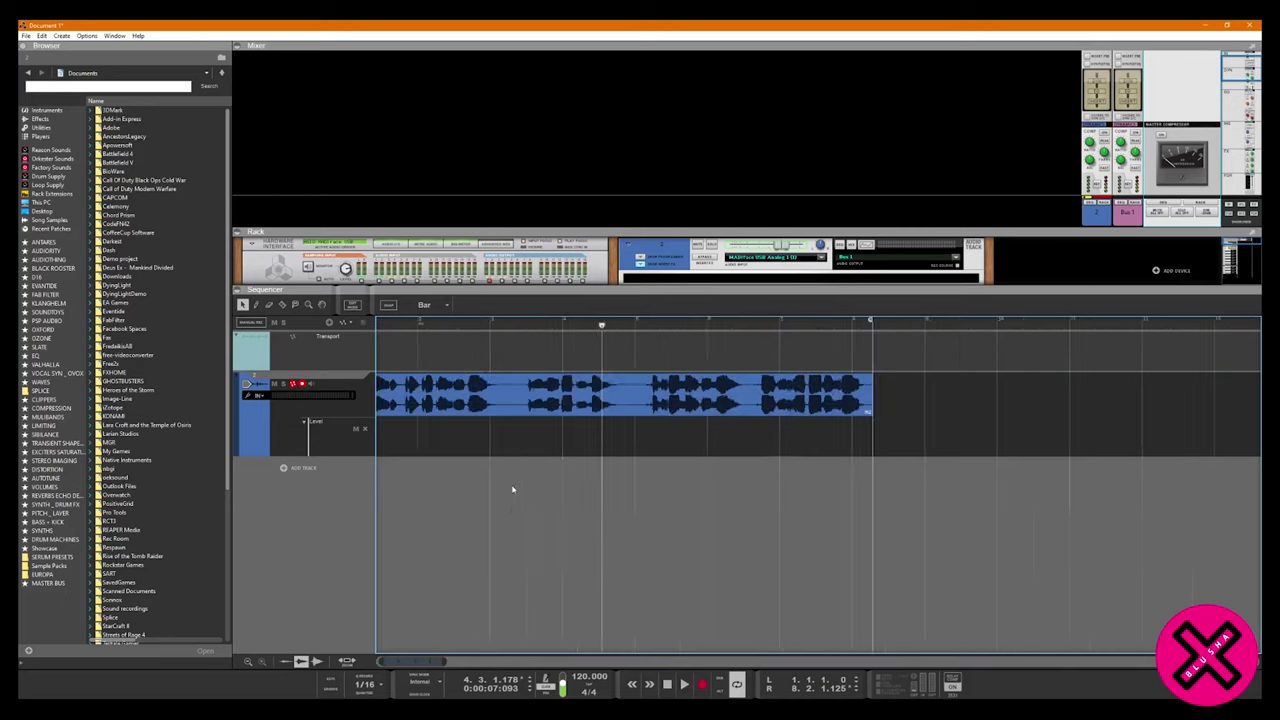
pyautogui.click(452, 389)
pyautogui.scroll(2, 425, 386)
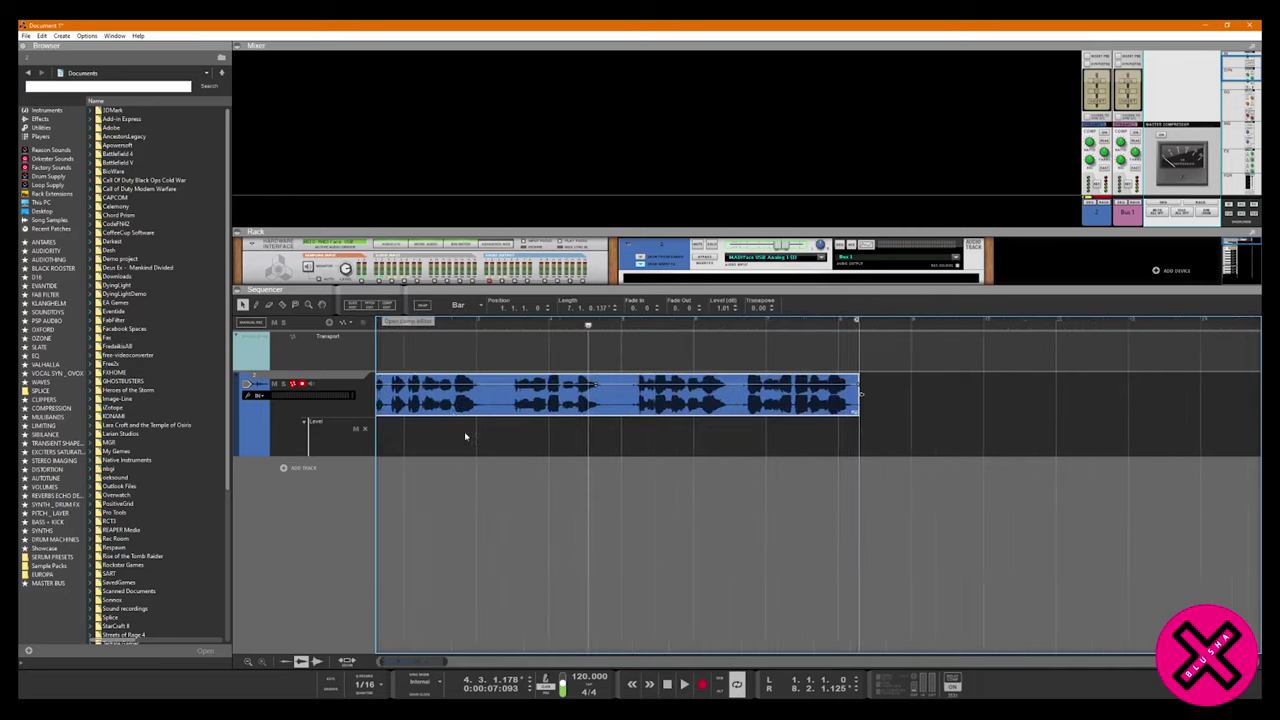
pyautogui.hotkey('ctrl', 'z')
pyautogui.hotkey('ctrl', 'z')
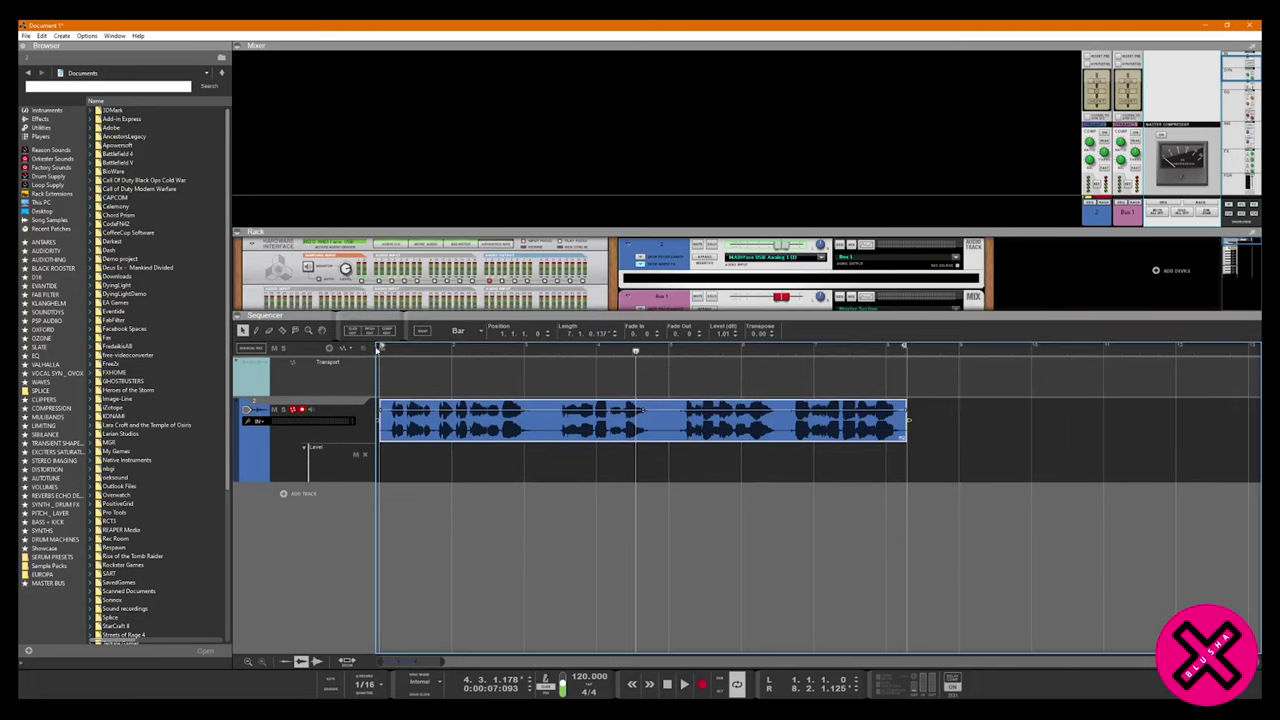
pyautogui.click(370, 331)
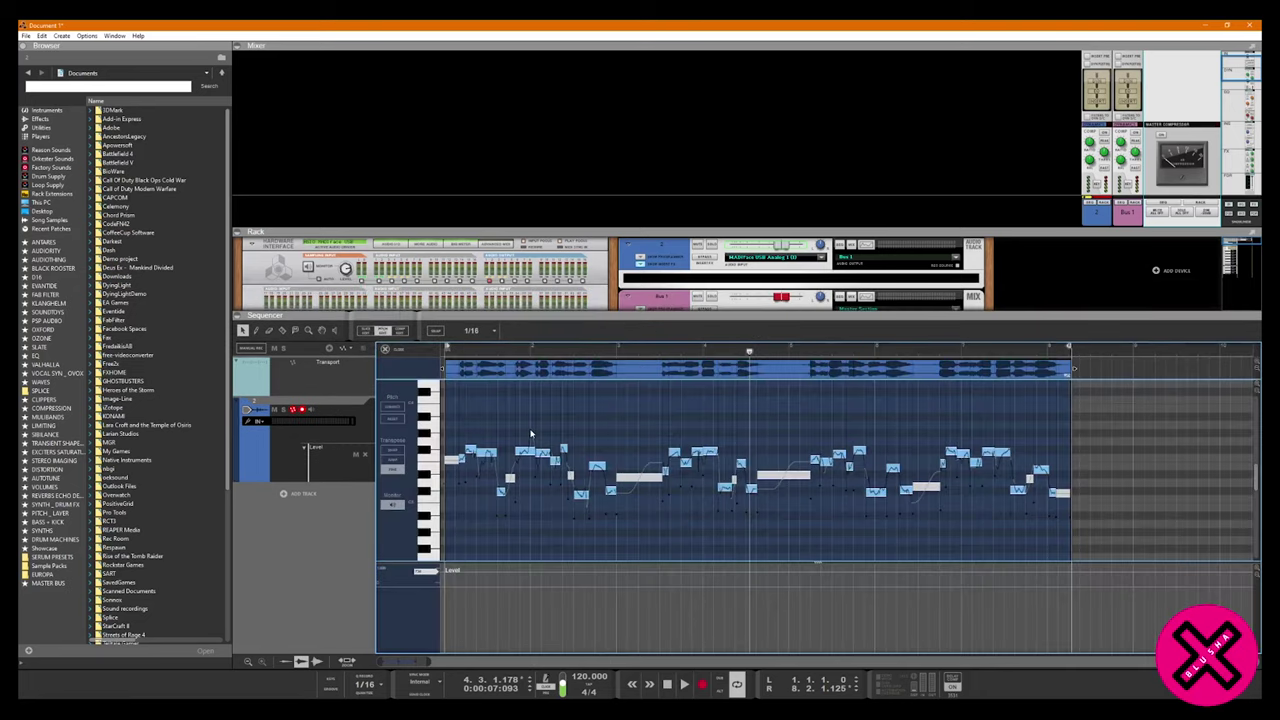
pyautogui.moveTo(723, 316); pyautogui.dragTo(723, 225)
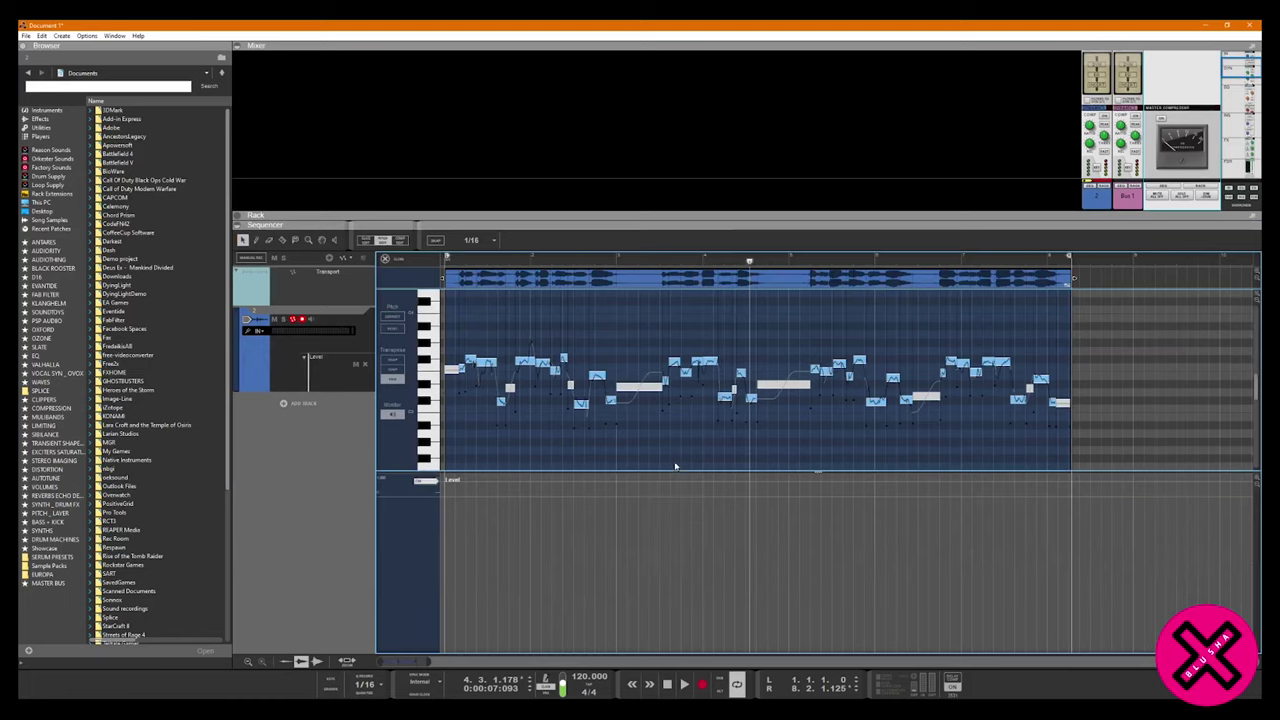
# Reduce the drift of the long note at the start of bar 4, extend its end slightly, and close pitch editing.
pyautogui.scroll(-3, 675, 463)
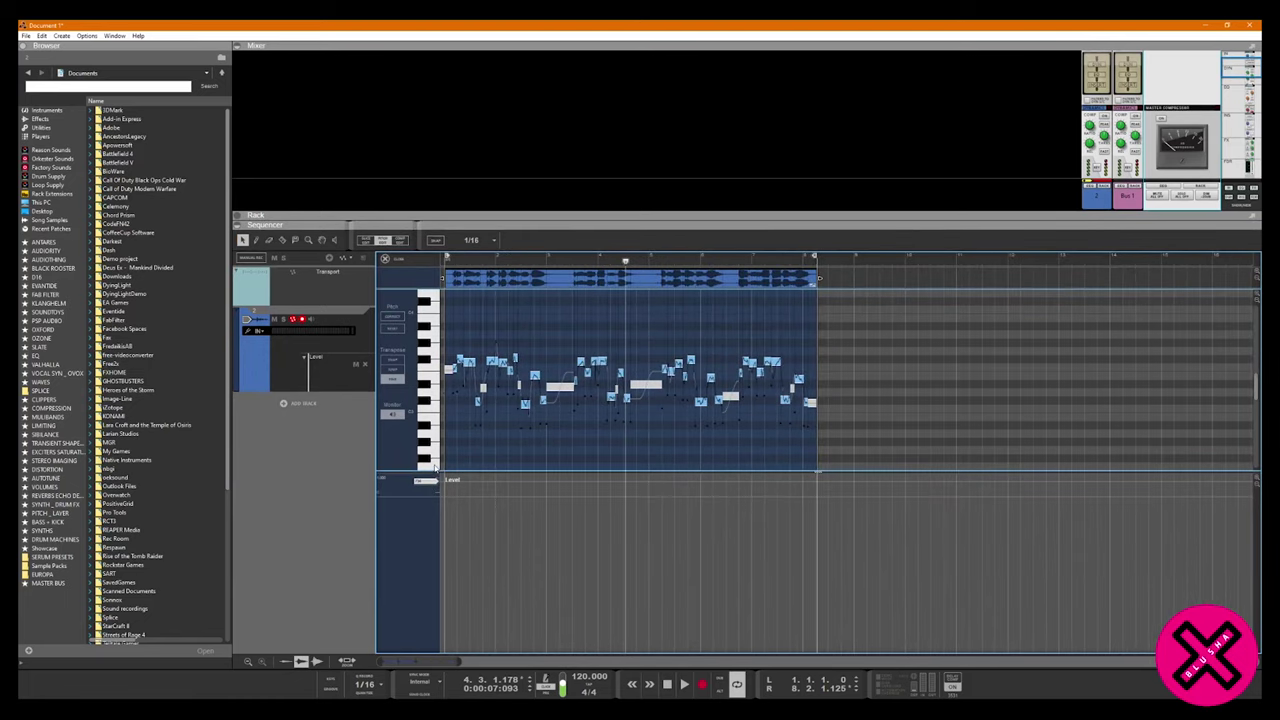
pyautogui.scroll(3, 618, 398)
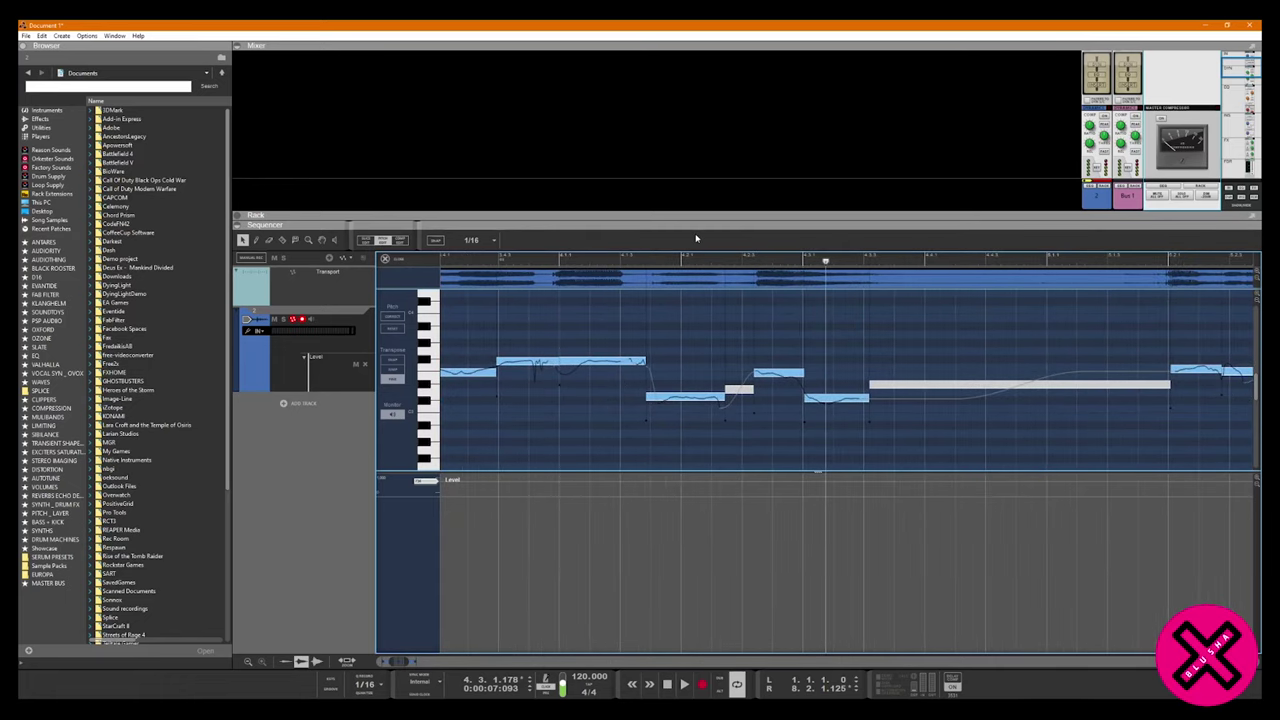
pyautogui.scroll(-5, 644, 393)
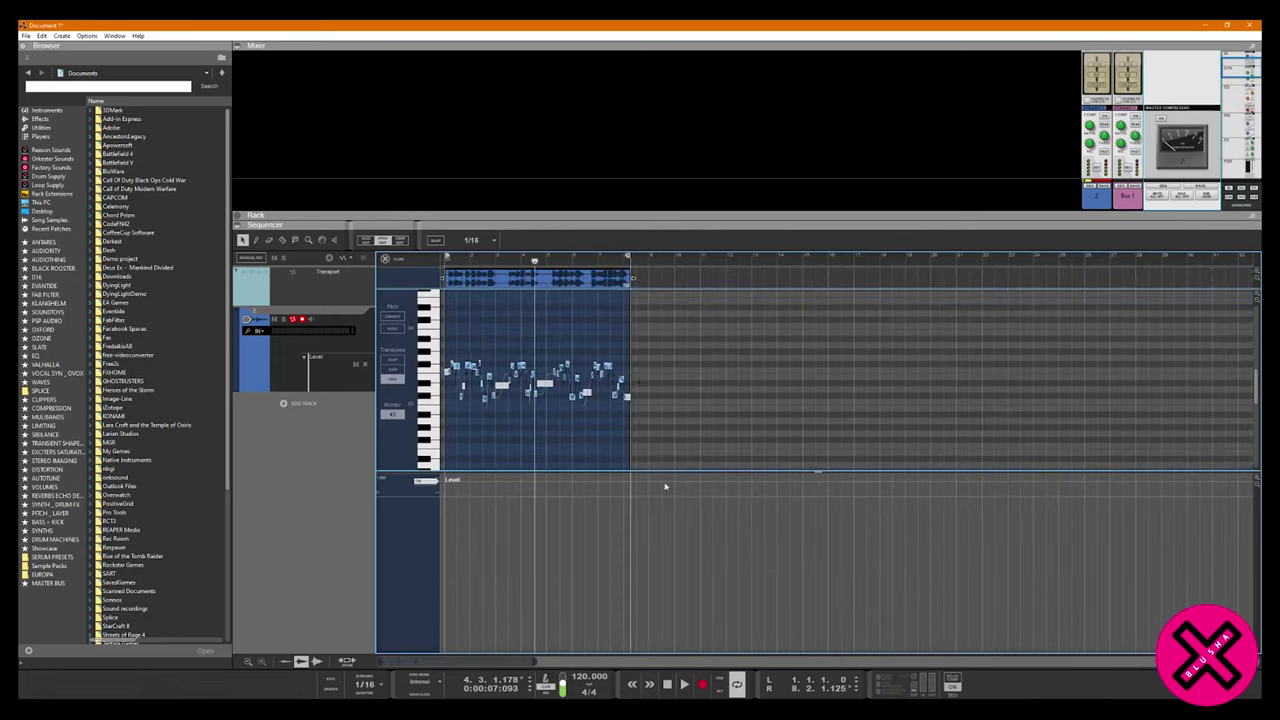
pyautogui.scroll(5, 500, 420)
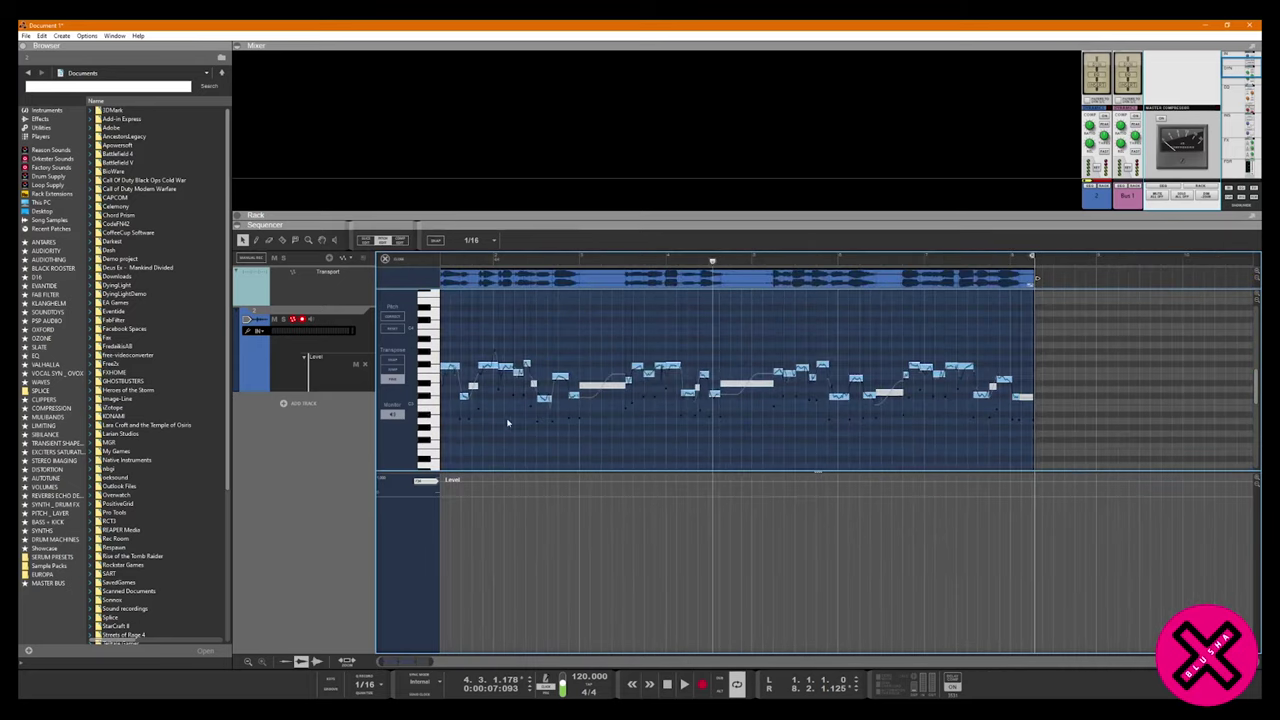
pyautogui.scroll(5, 784, 403)
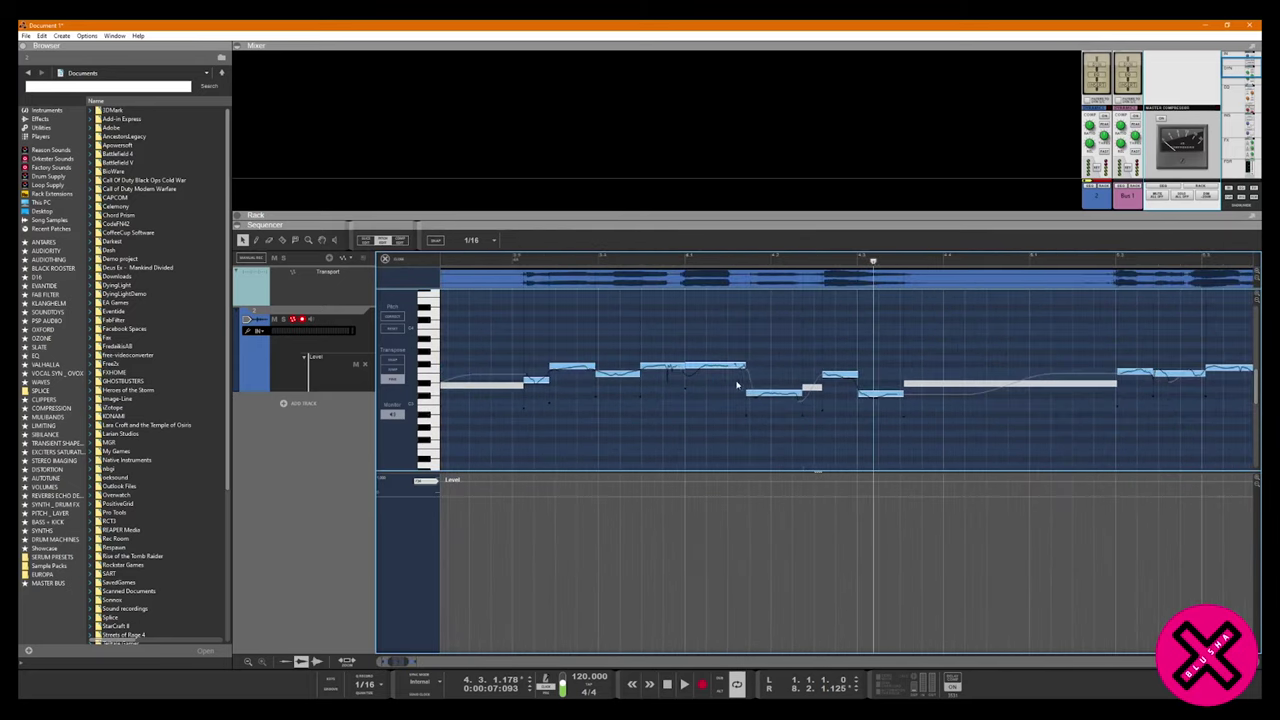
pyautogui.click(744, 368)
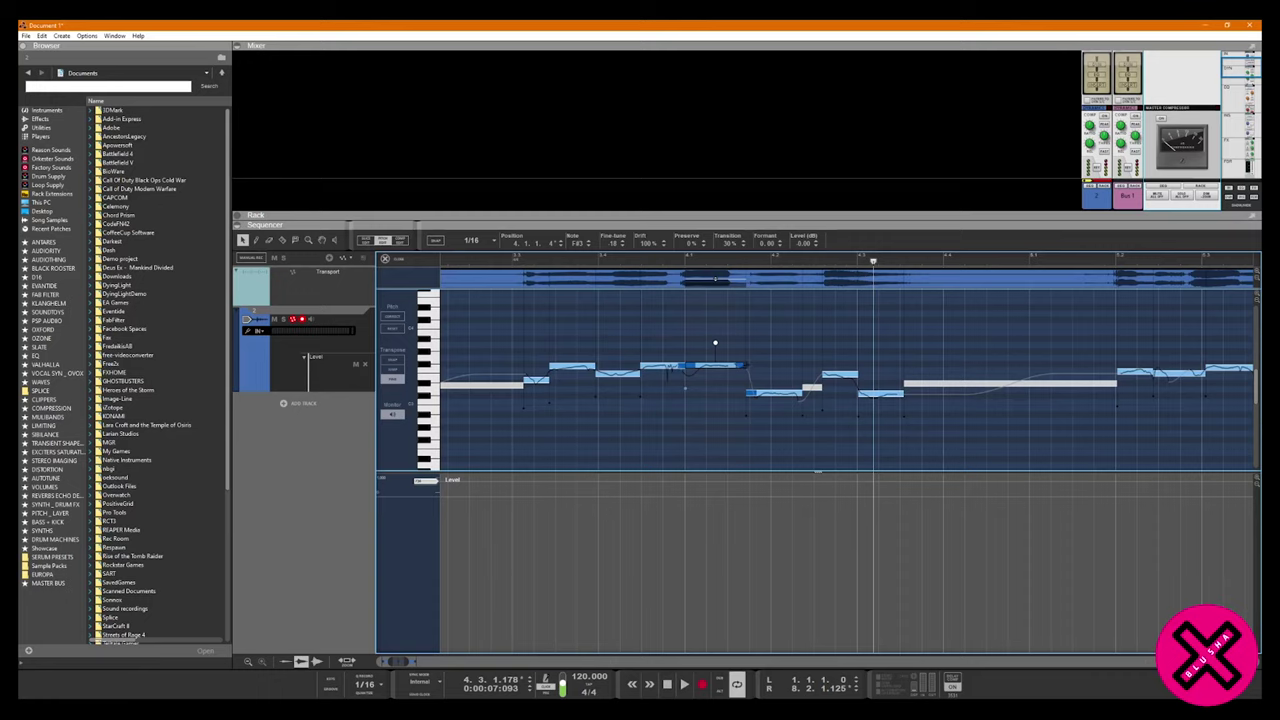
pyautogui.scroll(3, 715, 343)
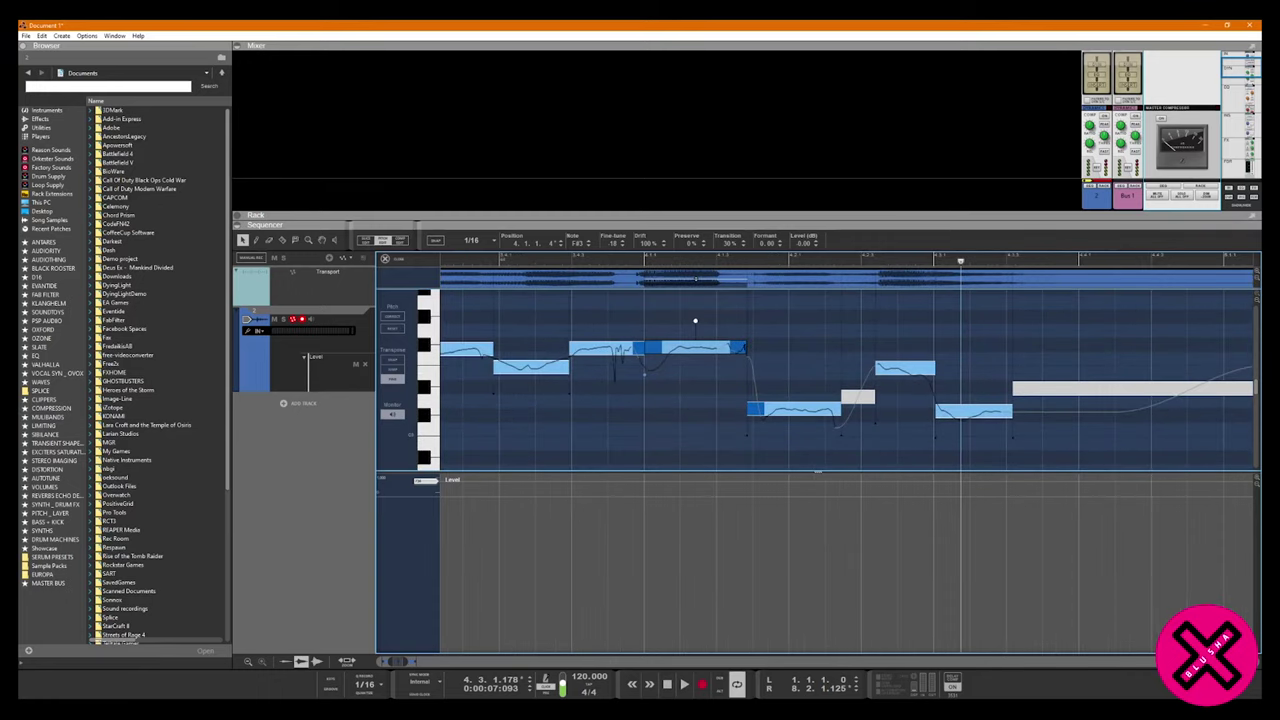
pyautogui.moveTo(695, 321)
pyautogui.mouseDown()
pyautogui.moveTo(695, 334)
pyautogui.moveTo(695, 322)
pyautogui.mouseUp()
pyautogui.moveTo(695, 322)
pyautogui.mouseDown()
pyautogui.moveTo(665, 322)
pyautogui.moveTo(697, 322)
pyautogui.mouseUp()
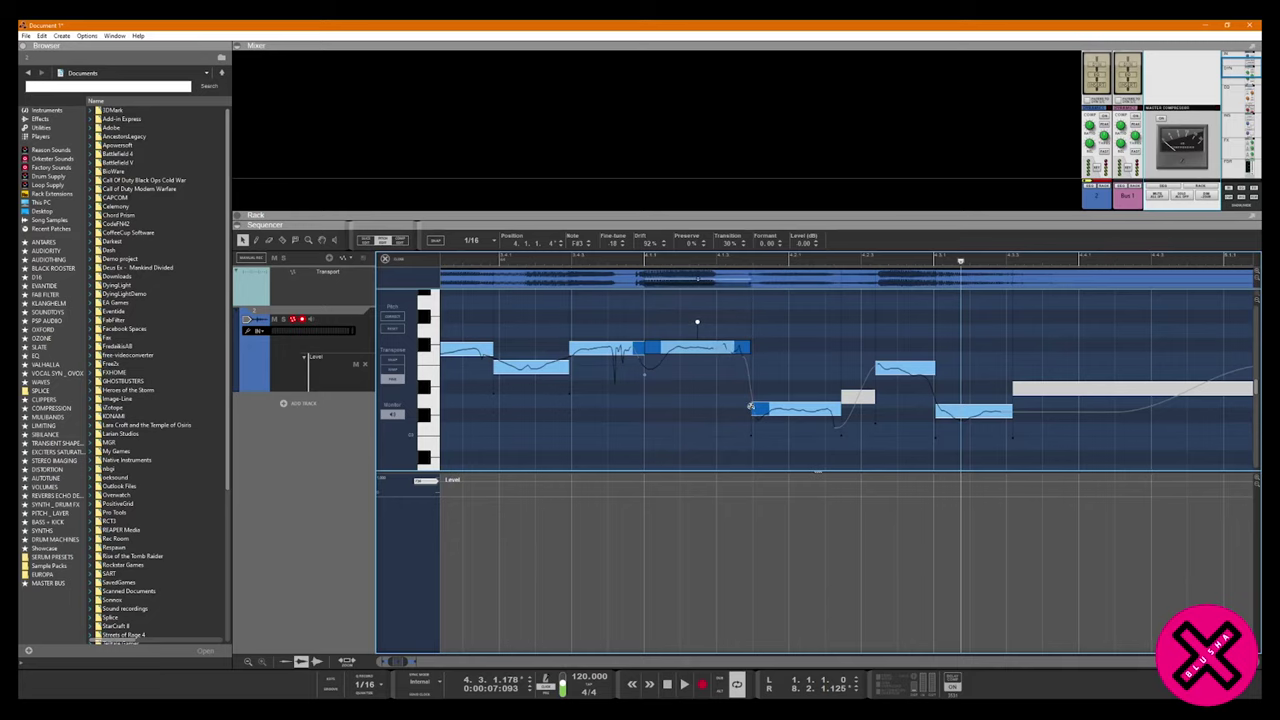
pyautogui.click(612, 311)
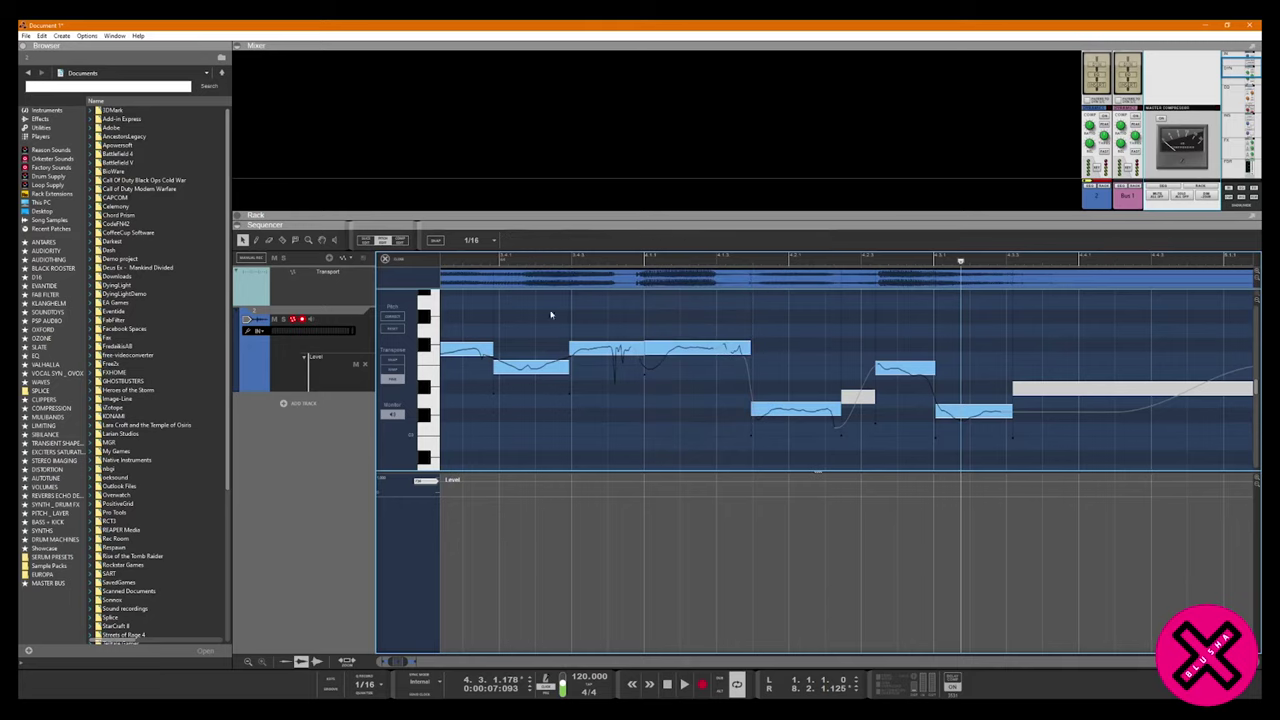
pyautogui.click(385, 259)
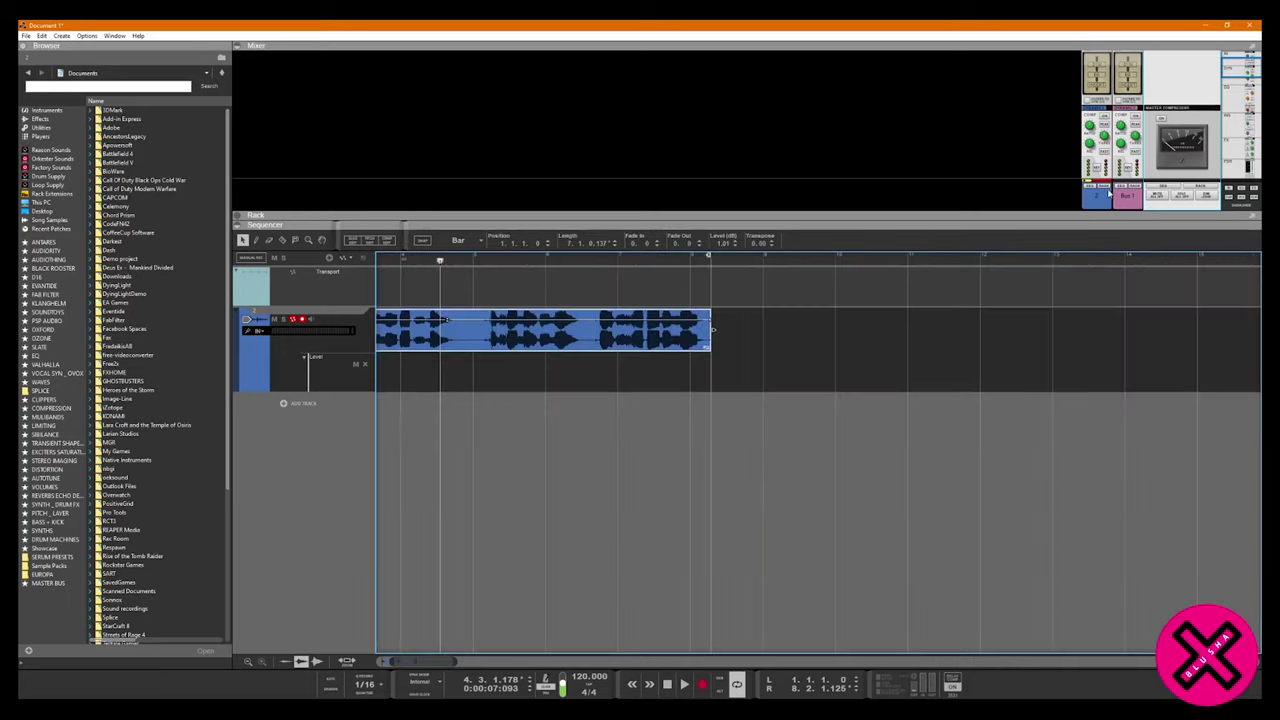
# Find Auto-Tune Access among the effects and insert it on the audio track in the rack.
pyautogui.press('F6')
pyautogui.click(40, 118)
pyautogui.click(56, 87)
pyautogui.write('a')
pyautogui.press('Return')
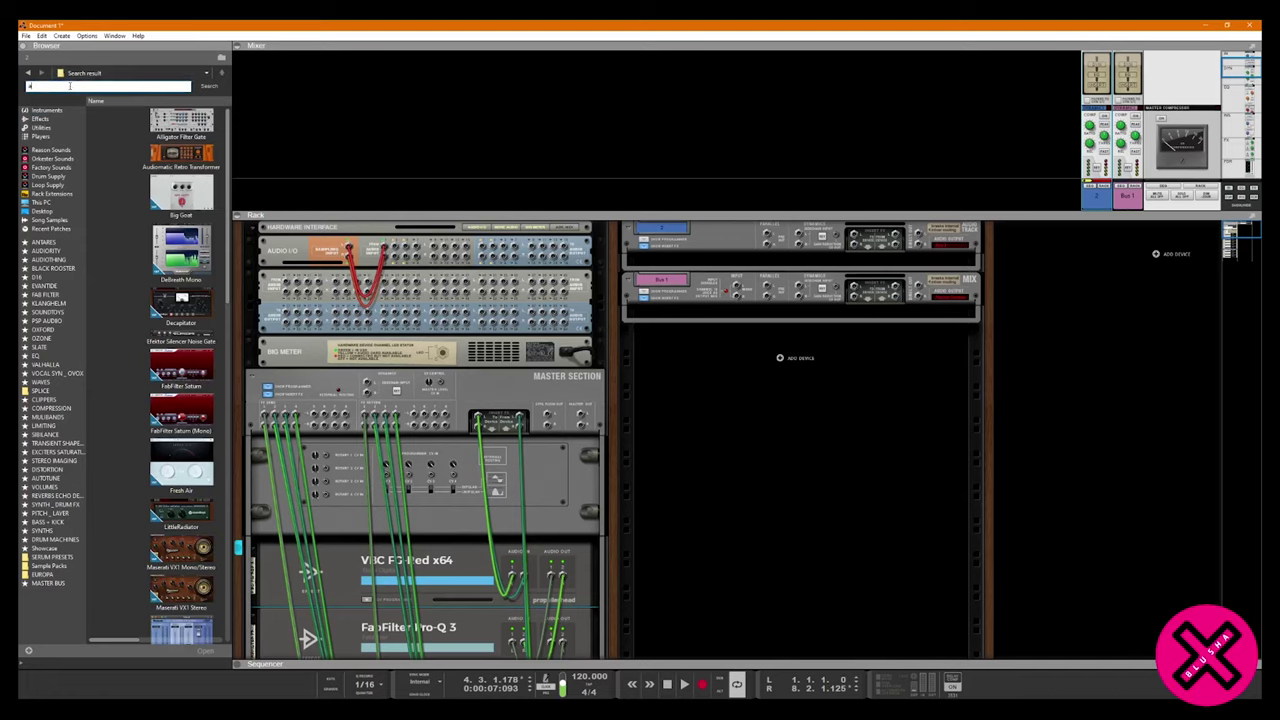
pyautogui.press('Return')
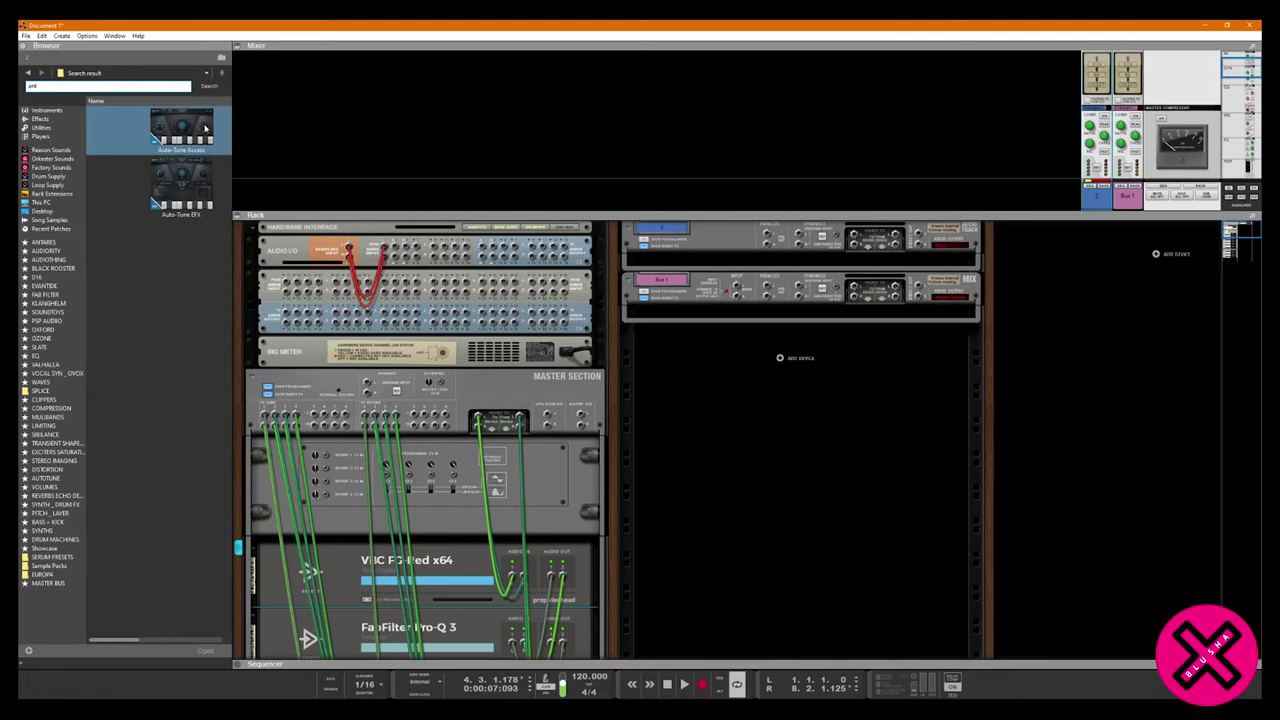
pyautogui.moveTo(190, 130); pyautogui.dragTo(848, 258)
pyautogui.moveTo(968, 260); pyautogui.dragTo(968, 262)
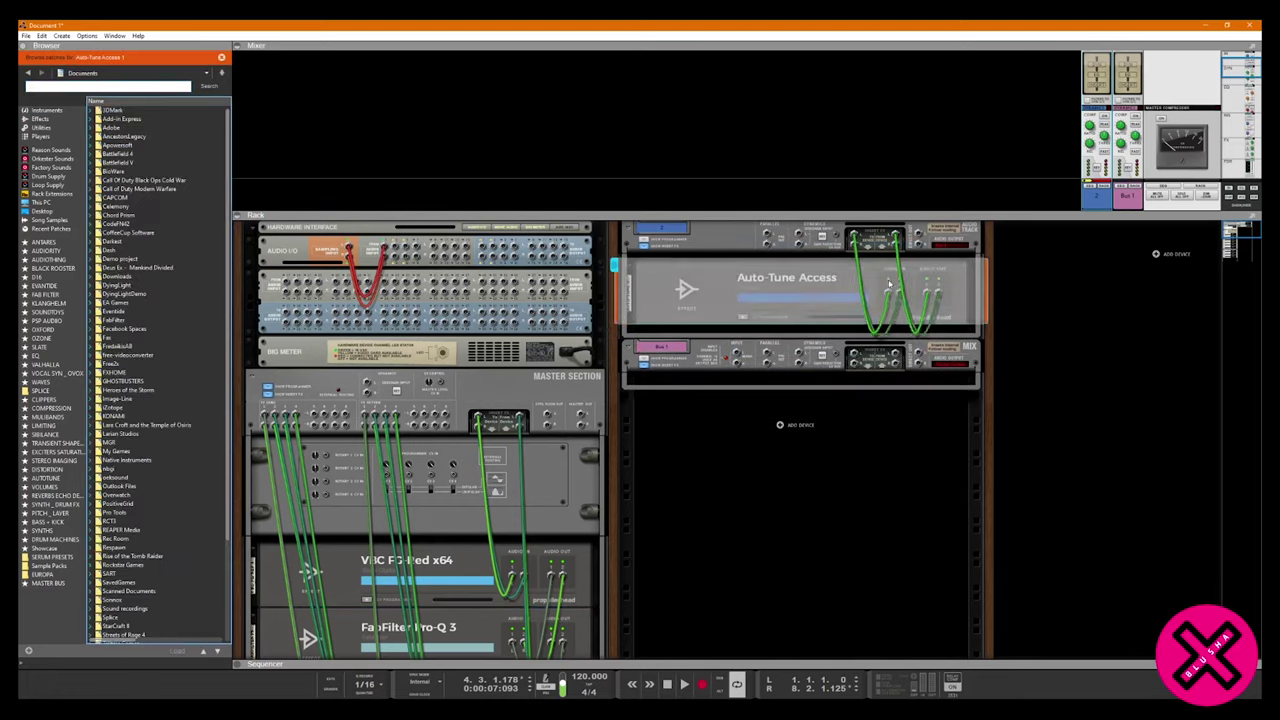
# Look at the Auto-Tune Access plugin window from the front of the rack and close it.
pyautogui.press('Tab')
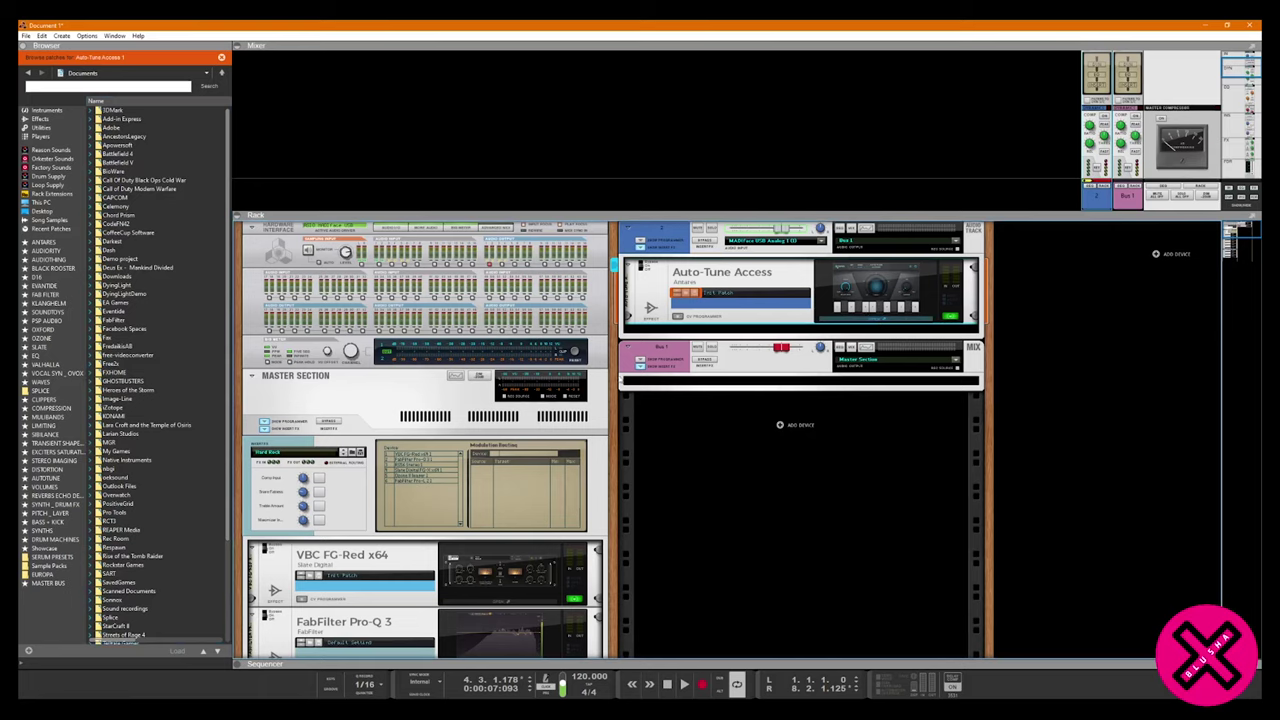
pyautogui.click(870, 296)
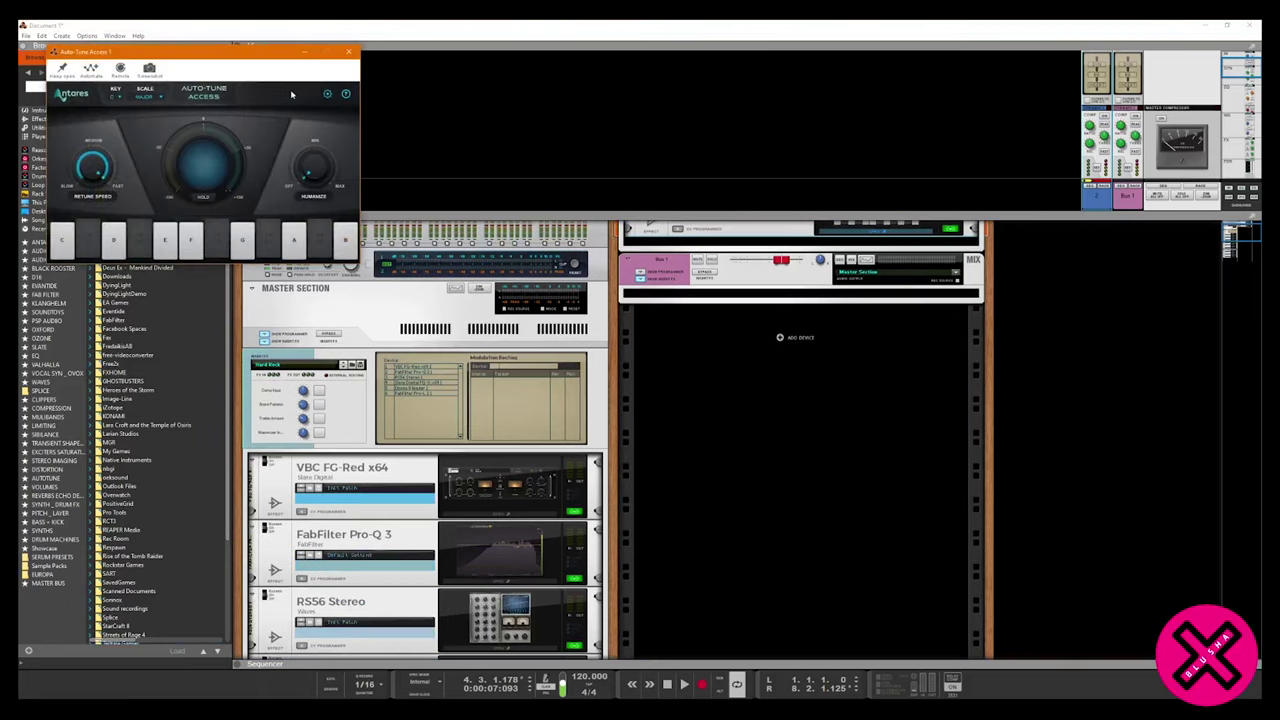
pyautogui.moveTo(309, 62); pyautogui.dragTo(702, 297)
pyautogui.click(780, 296)
pyautogui.press('Tab')
pyautogui.press('Tab')
# Bring back the sequencer, reopen the audio clip in pitch edit mode and enlarge the editing area.
pyautogui.click(236, 664)
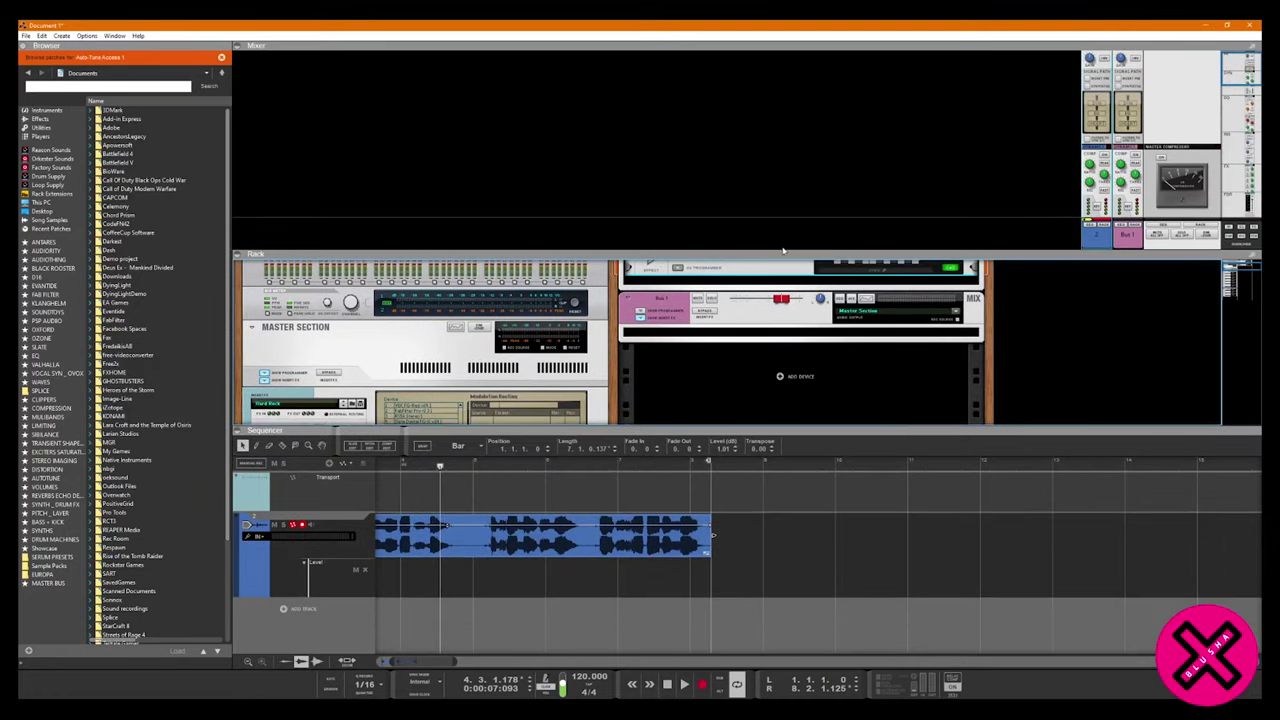
pyautogui.scroll(2, 771, 344)
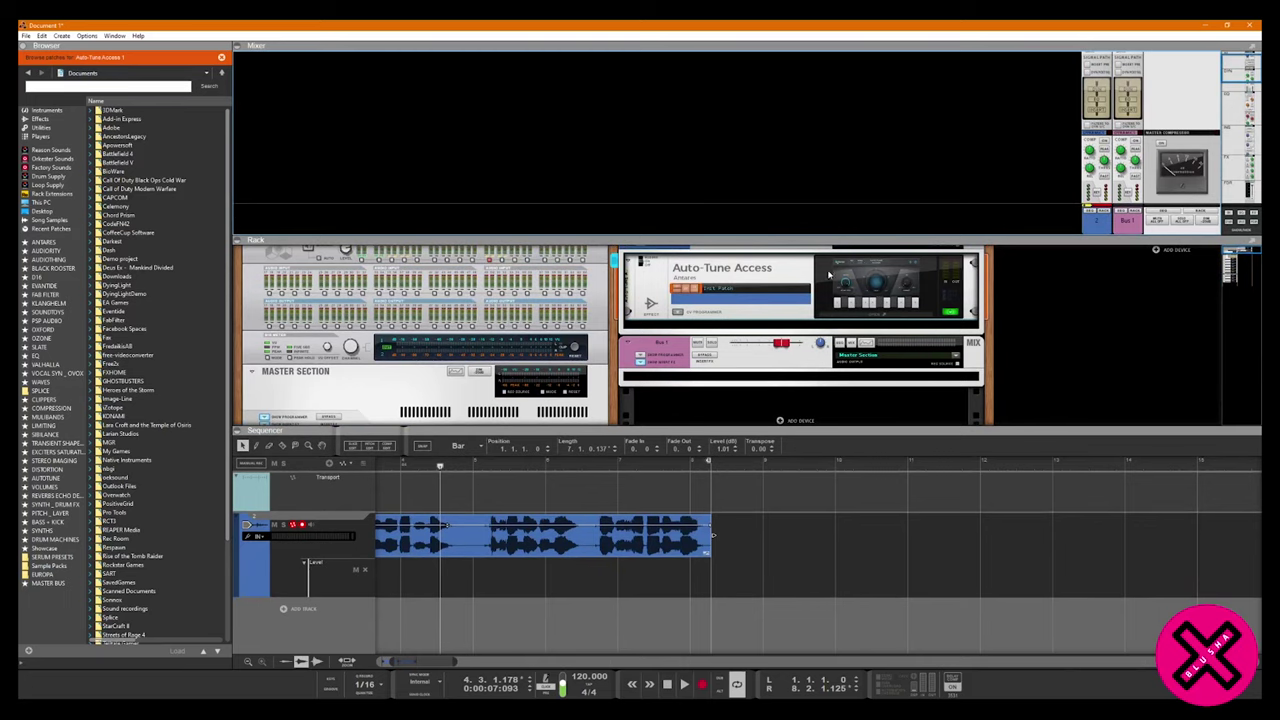
pyautogui.click(568, 540)
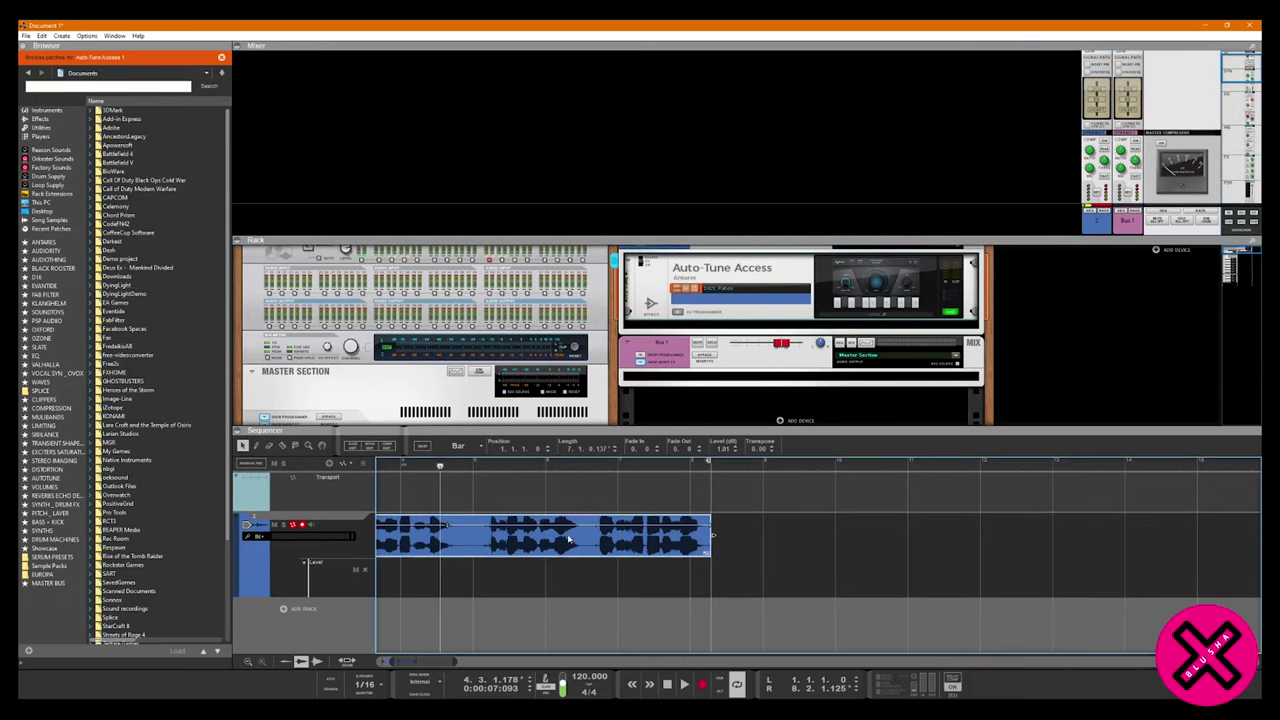
pyautogui.click(358, 447)
pyautogui.moveTo(770, 430); pyautogui.dragTo(770, 240)
# Examine the detected notes and pitch curves across the clip, up close around bar 4 and as a whole.
pyautogui.scroll(-7, 786, 391)
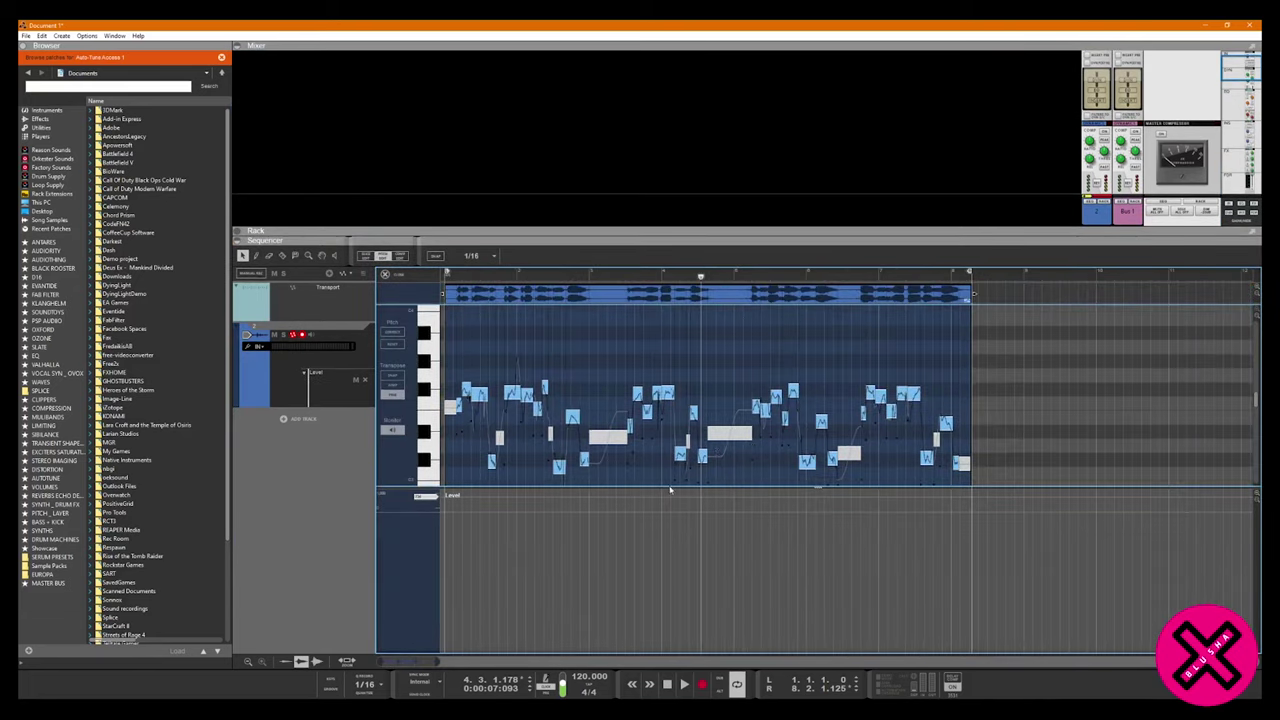
pyautogui.moveTo(974, 293); pyautogui.dragTo(1023, 293)
pyautogui.scroll(6, 690, 433)
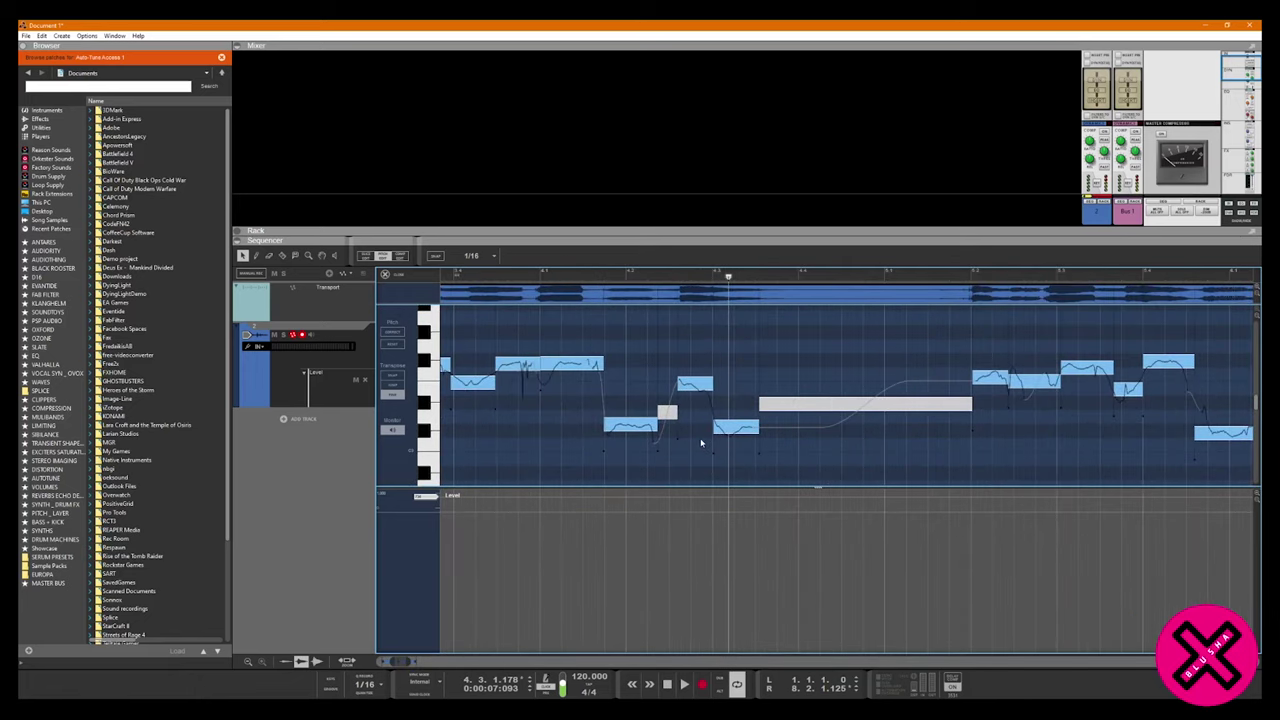
pyautogui.scroll(-3, 701, 443)
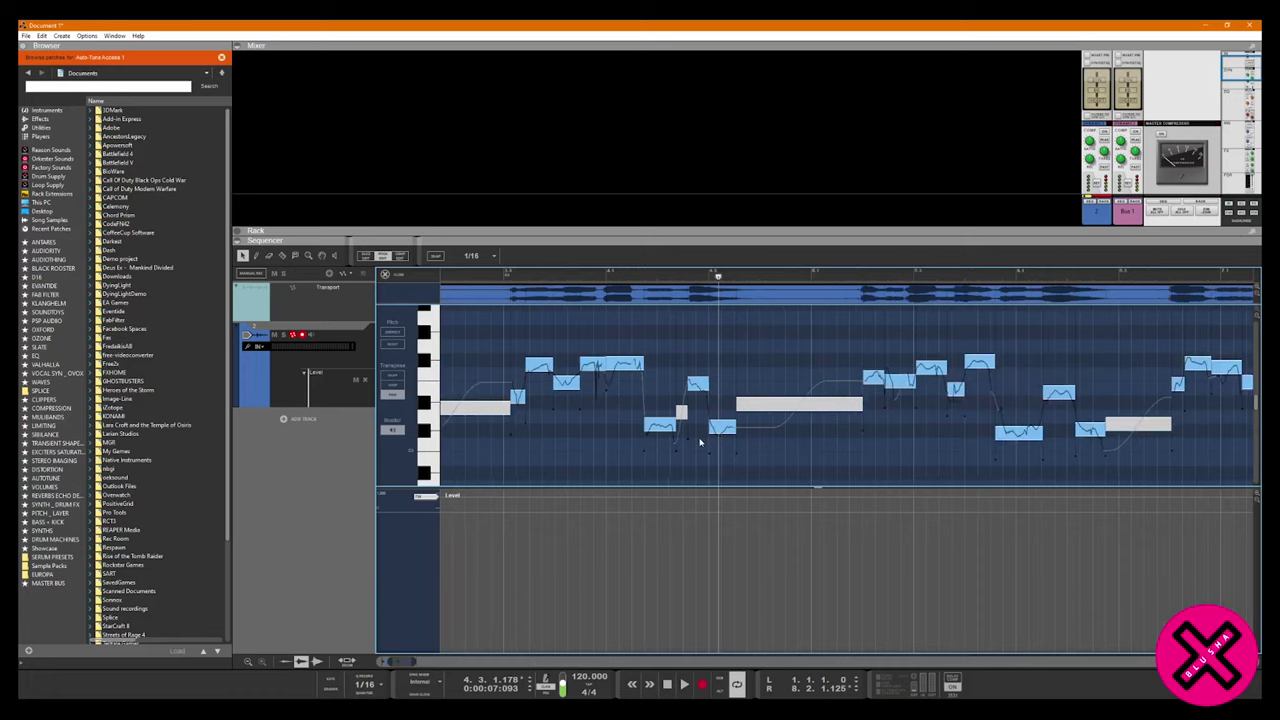
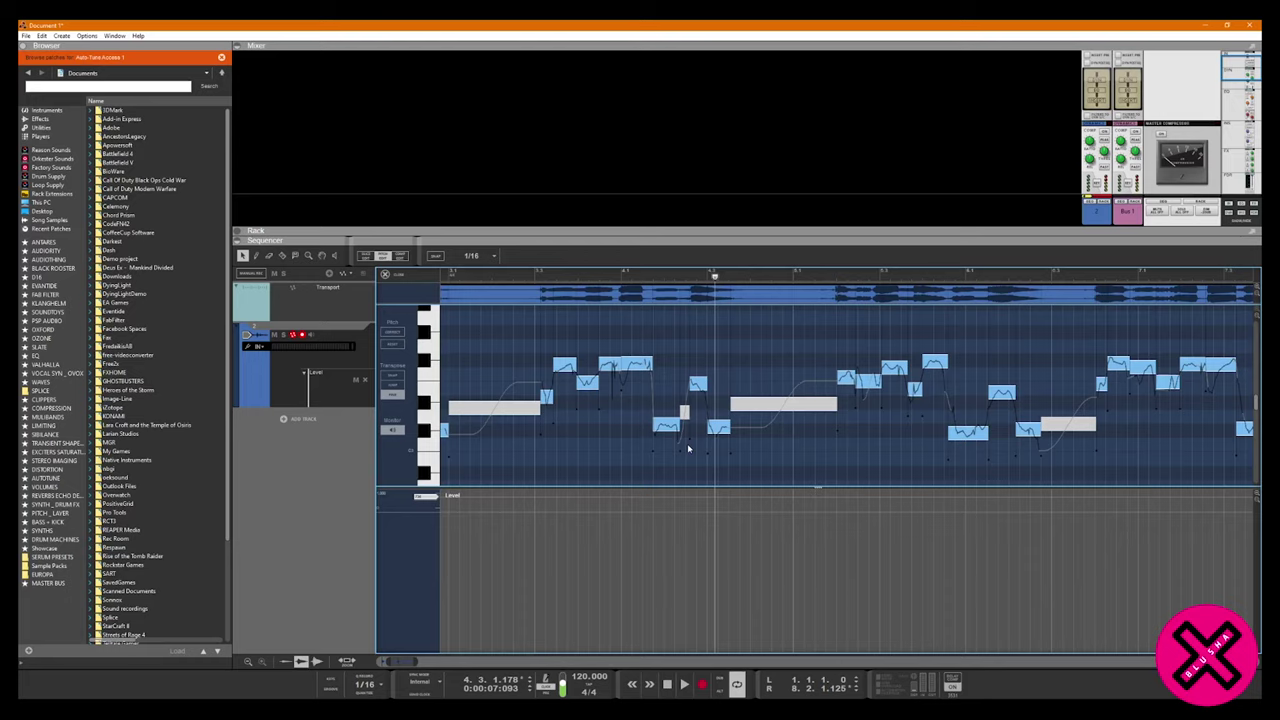
pyautogui.scroll(-5, 684, 448)
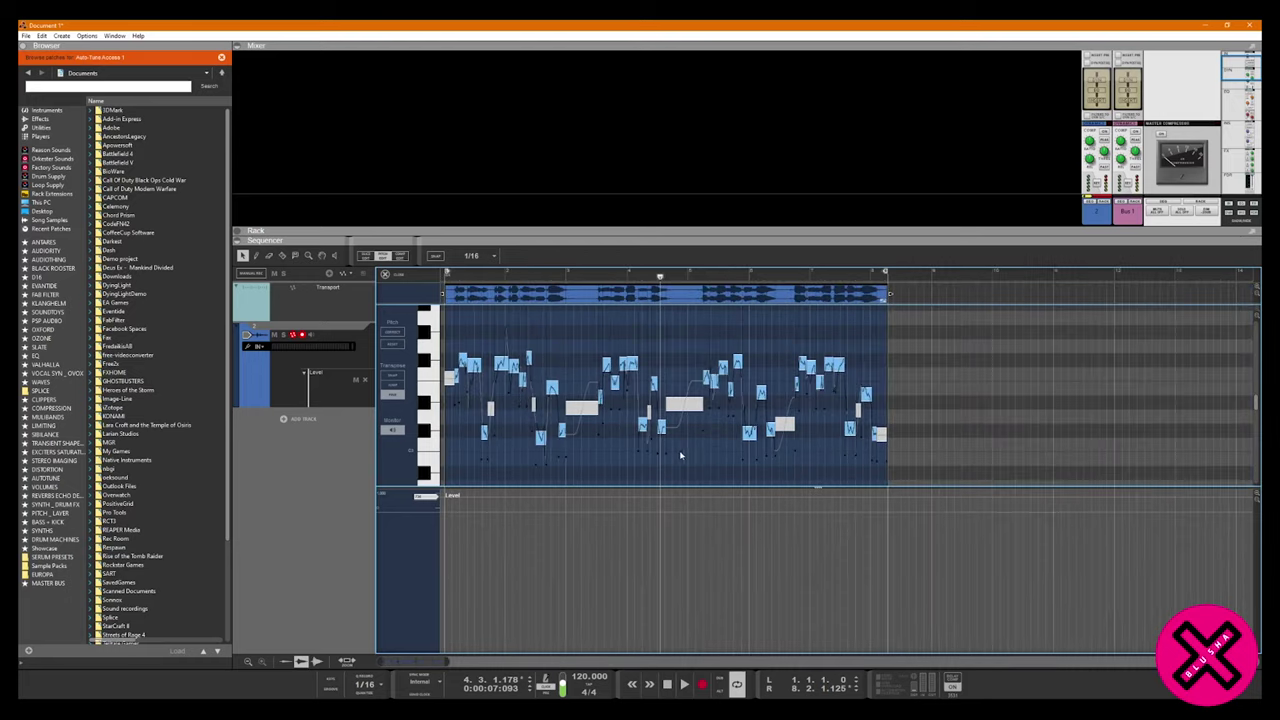
pyautogui.scroll(3, 676, 450)
pyautogui.scroll(-2, 672, 451)
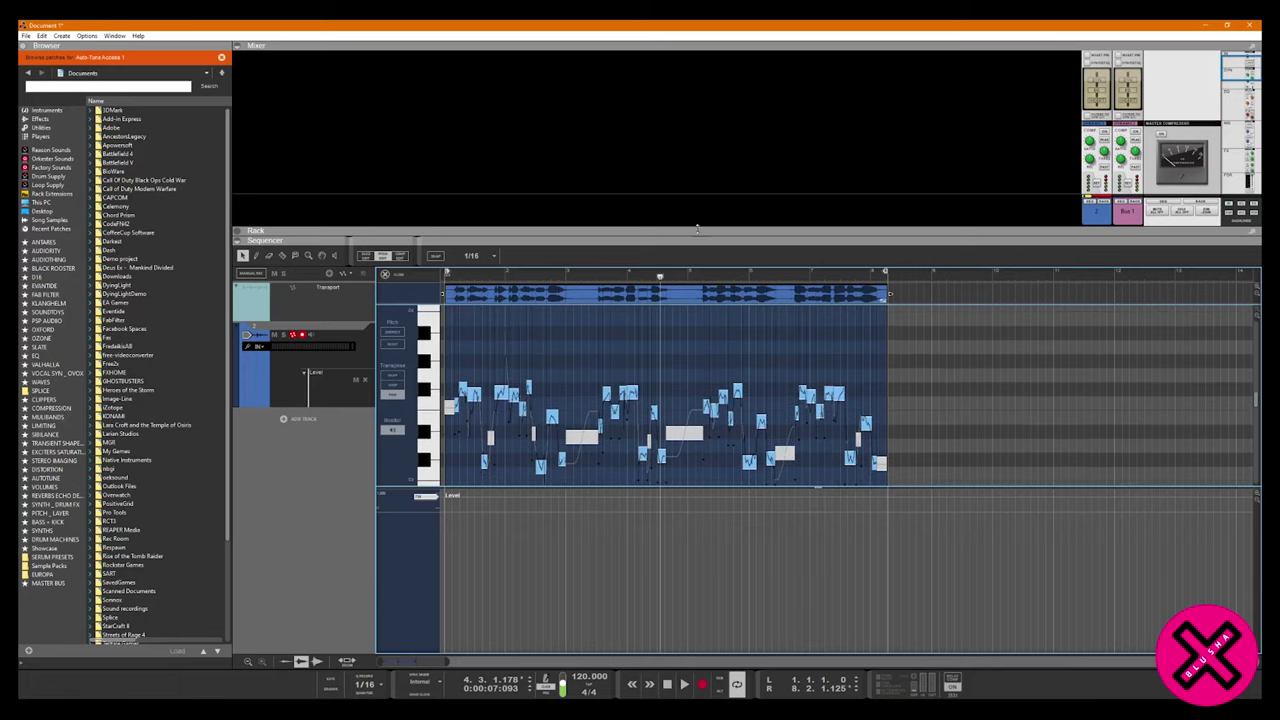
pyautogui.scroll(-1, 672, 451)
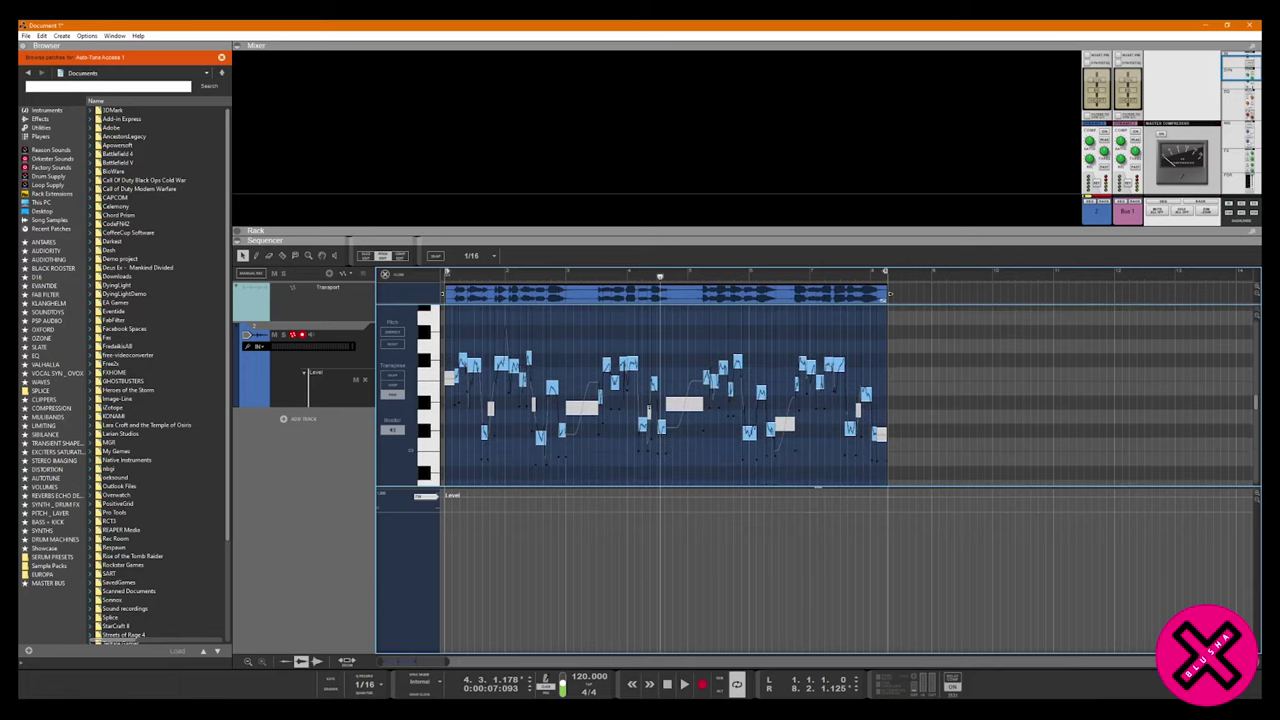
pyautogui.scroll(4, 672, 447)
pyautogui.hscroll(-2, 672, 447)
pyautogui.scroll(3, 760, 428)
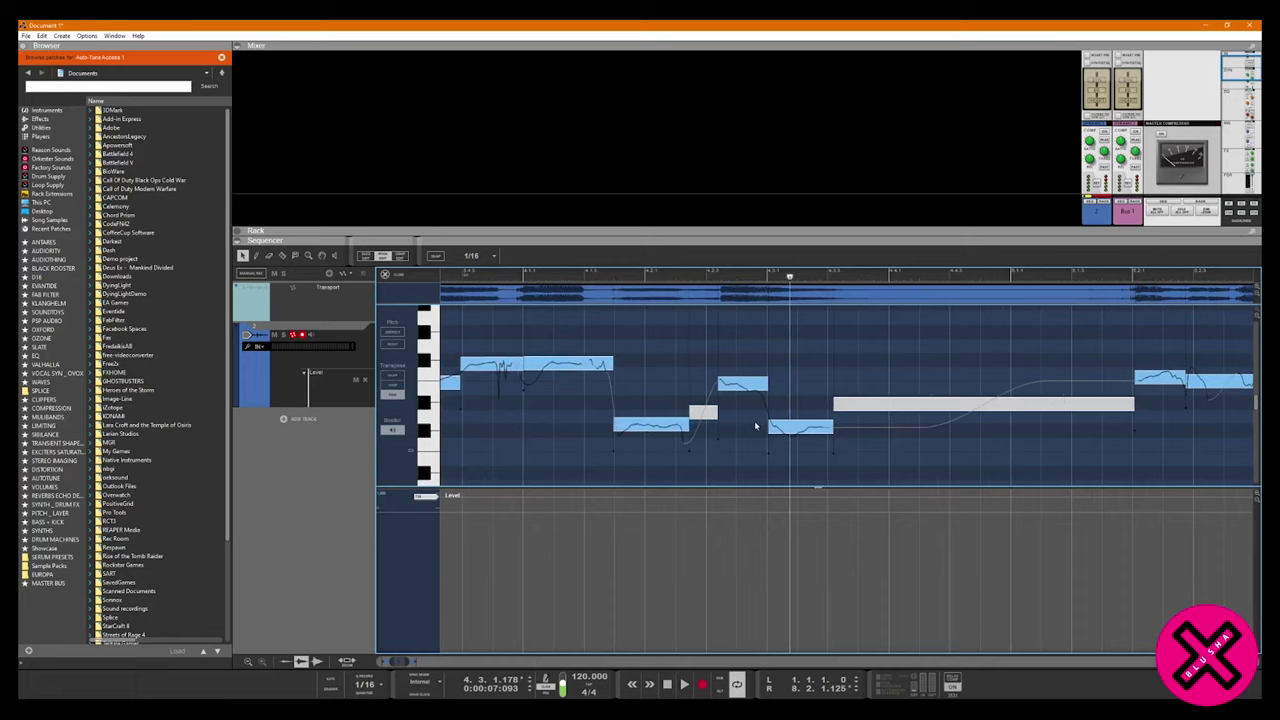
pyautogui.click(718, 384)
pyautogui.scroll(-2, 711, 394)
pyautogui.scroll(-8, 697, 400)
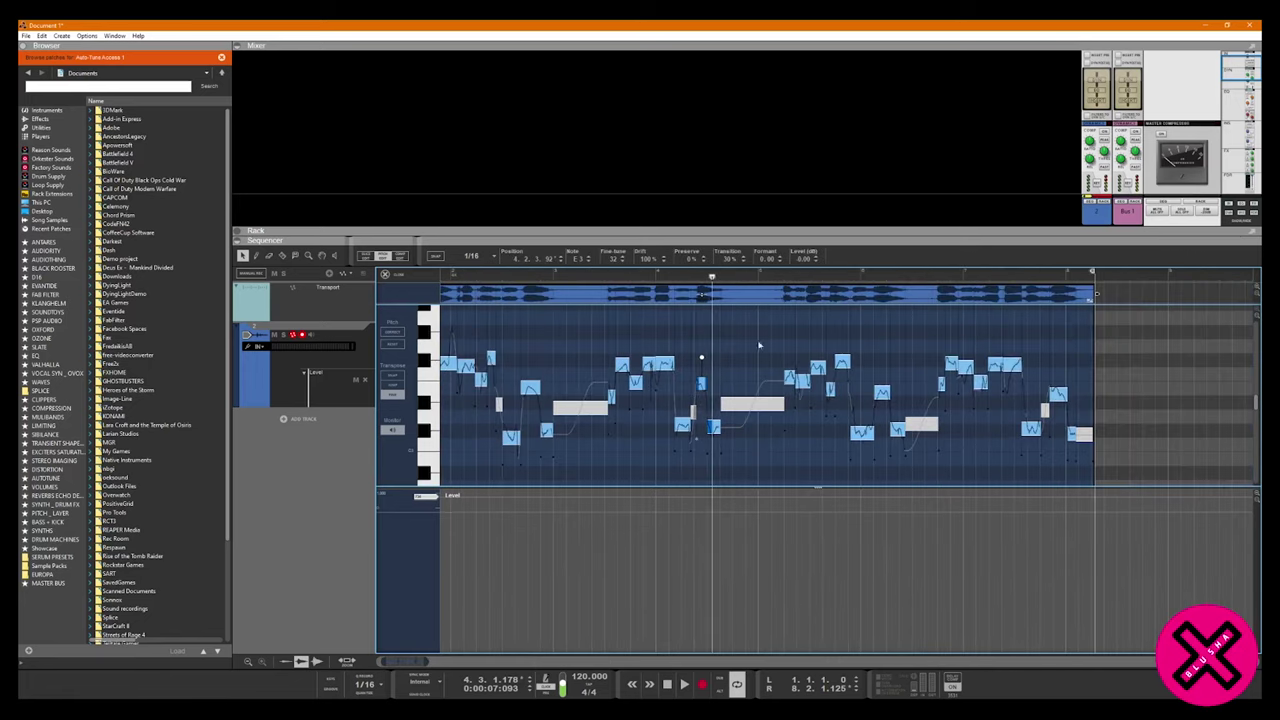
# Apply automatic pitch correction to the group of notes from bar 3 to just past bar 6 and deselect them.
pyautogui.moveTo(866, 342); pyautogui.dragTo(589, 470)
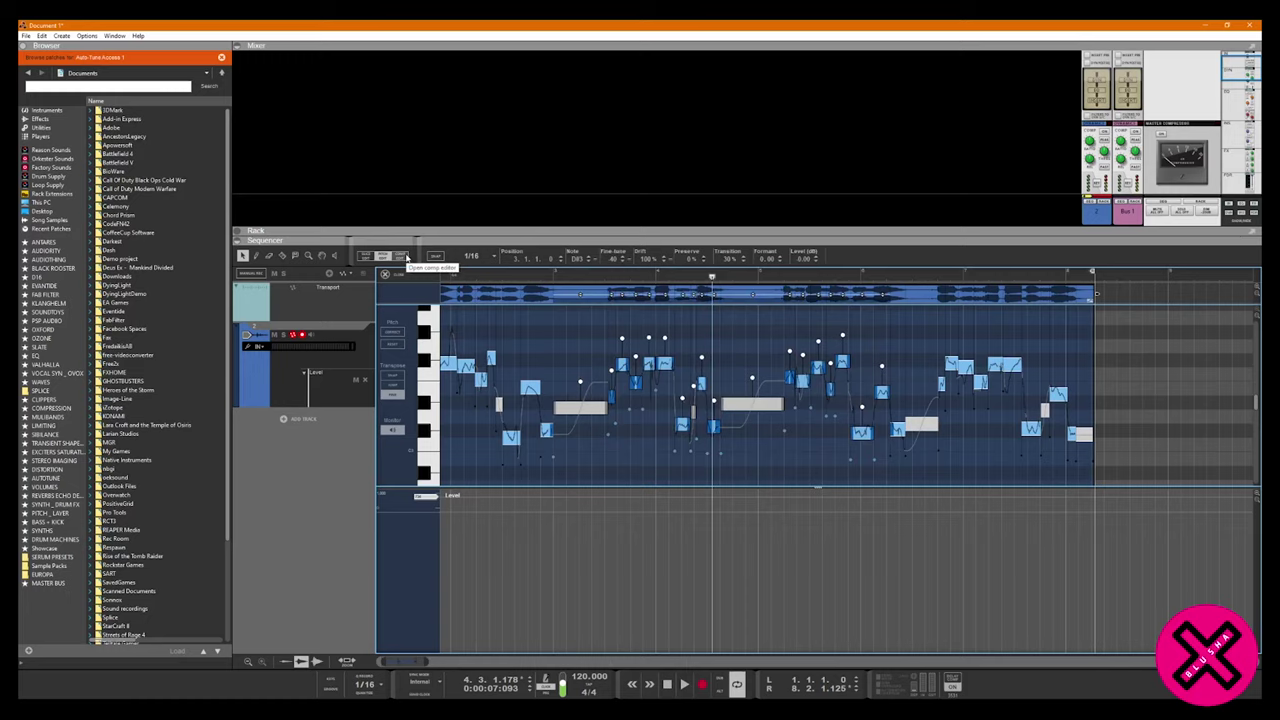
pyautogui.click(398, 333)
pyautogui.click(774, 470)
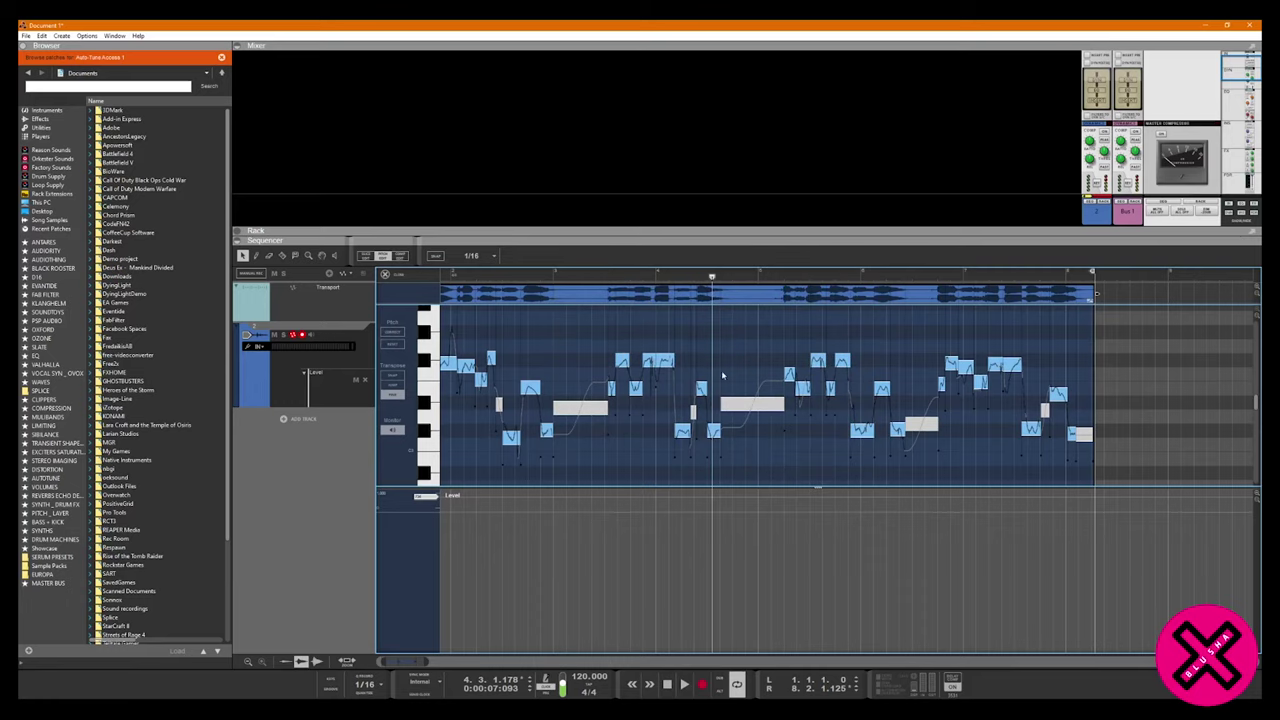
# Leave the audio clip's pitch edit mode, enlarge the mixer area and select the whole clip in the arrangement.
pyautogui.scroll(-5, 745, 398)
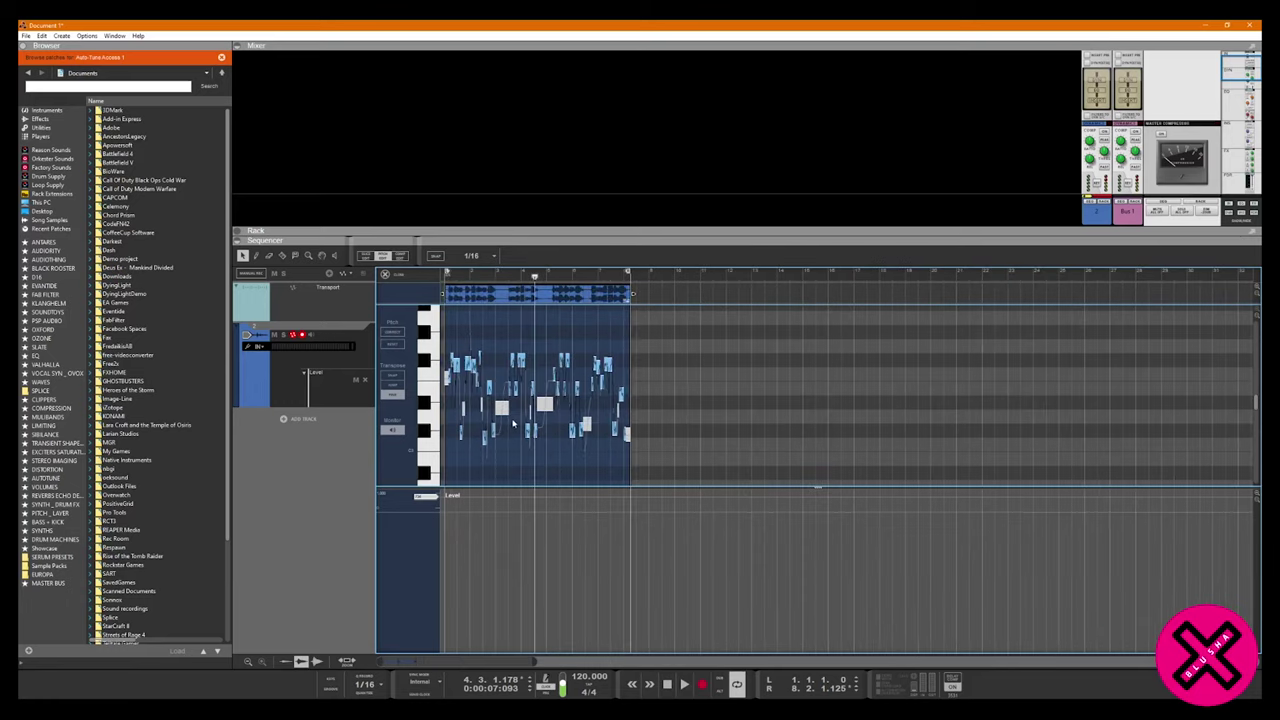
pyautogui.scroll(4, 521, 447)
pyautogui.scroll(2, 521, 447)
pyautogui.scroll(-4, 546, 418)
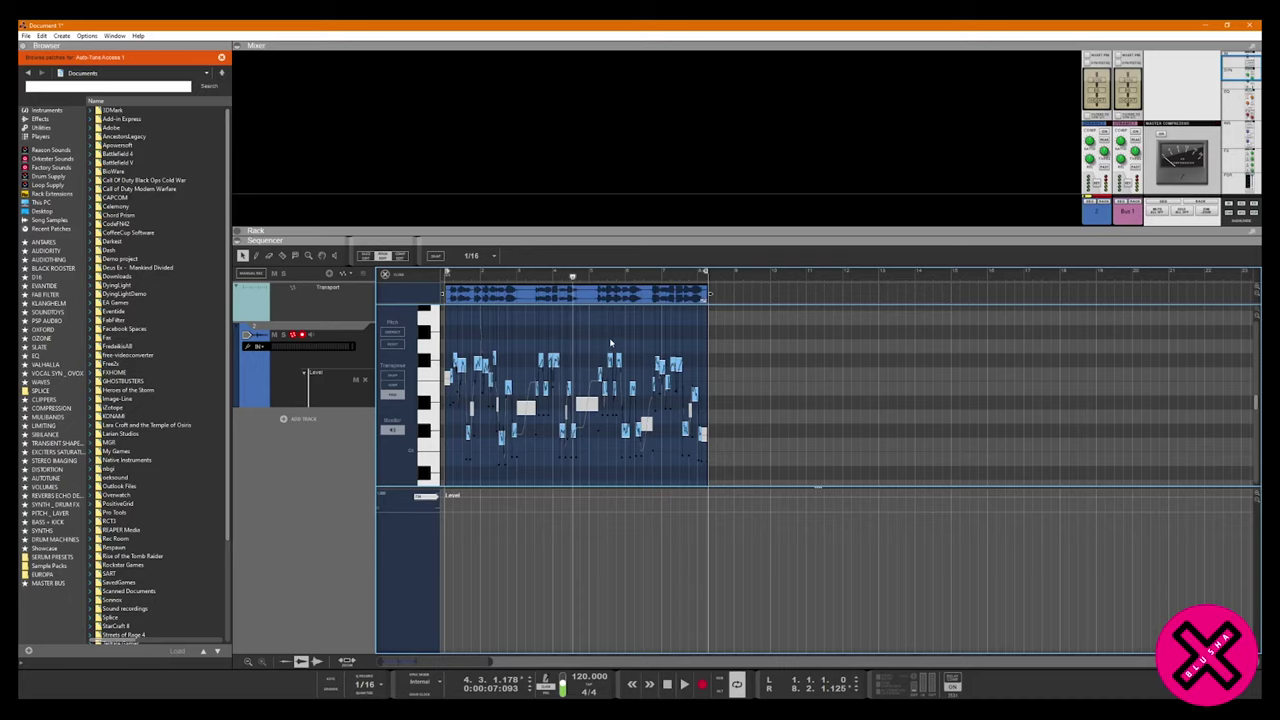
pyautogui.click(385, 274)
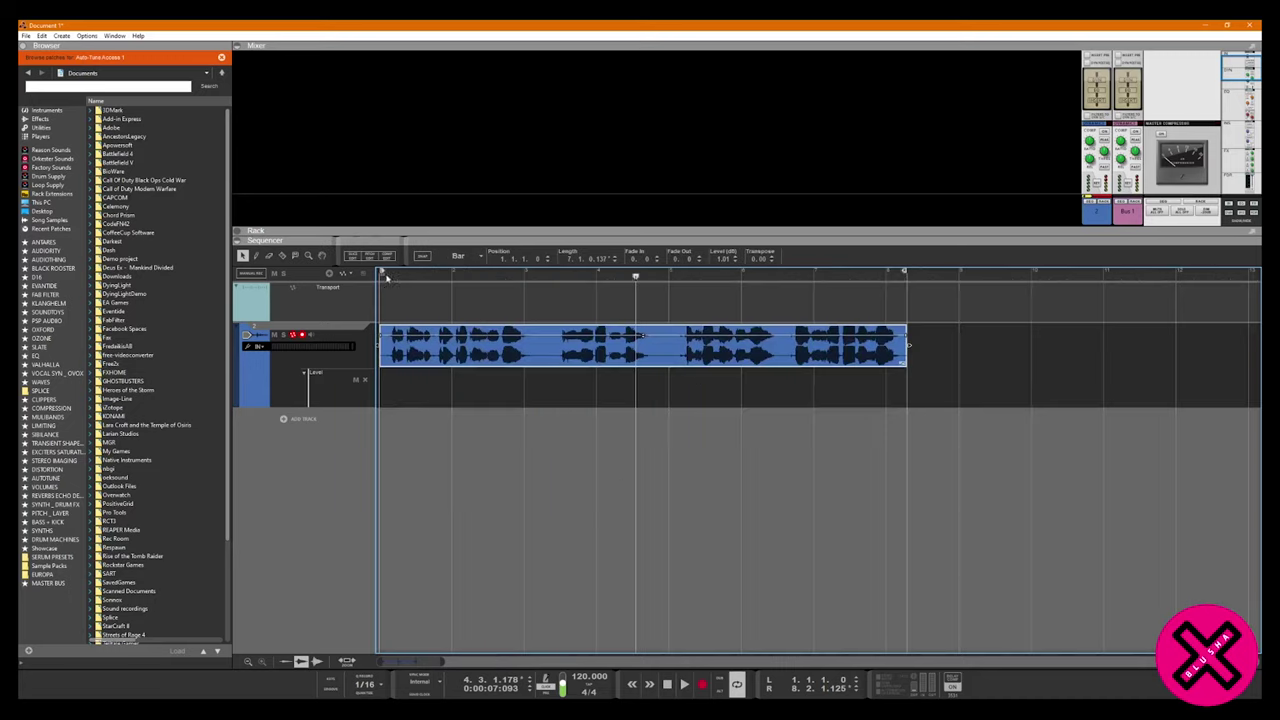
pyautogui.scroll(-3, 560, 450)
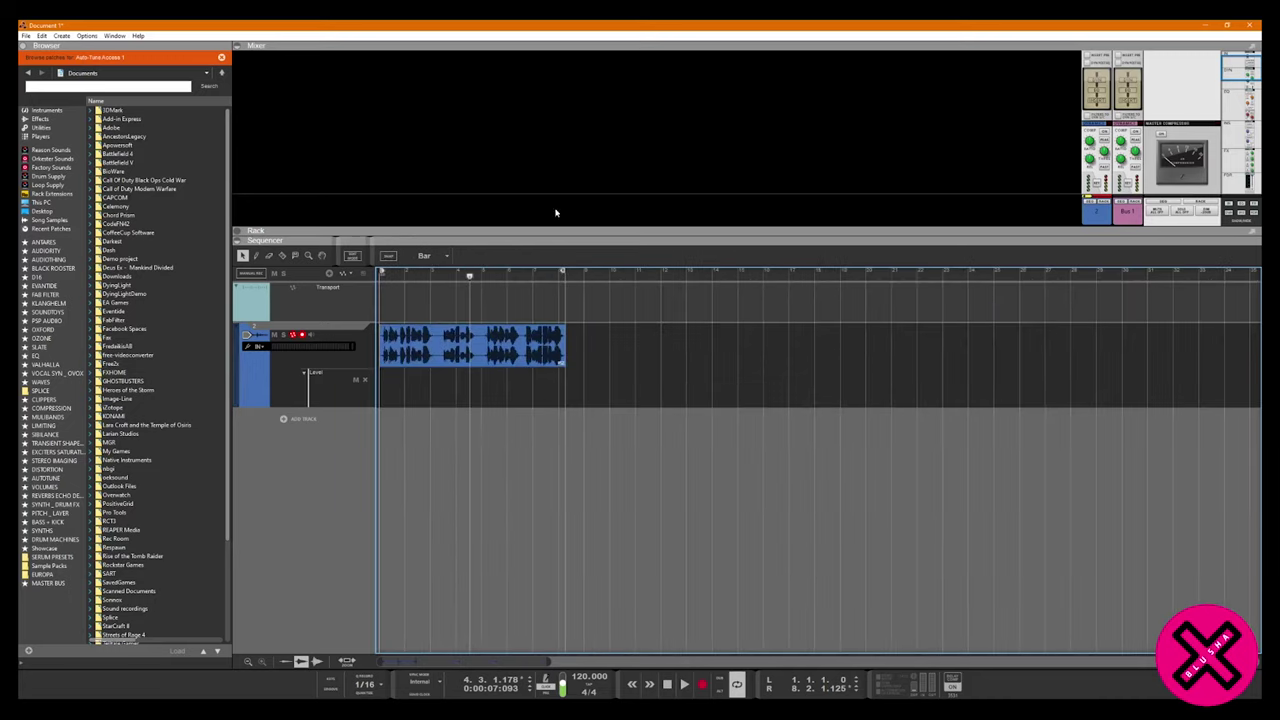
pyautogui.moveTo(541, 232); pyautogui.dragTo(530, 320)
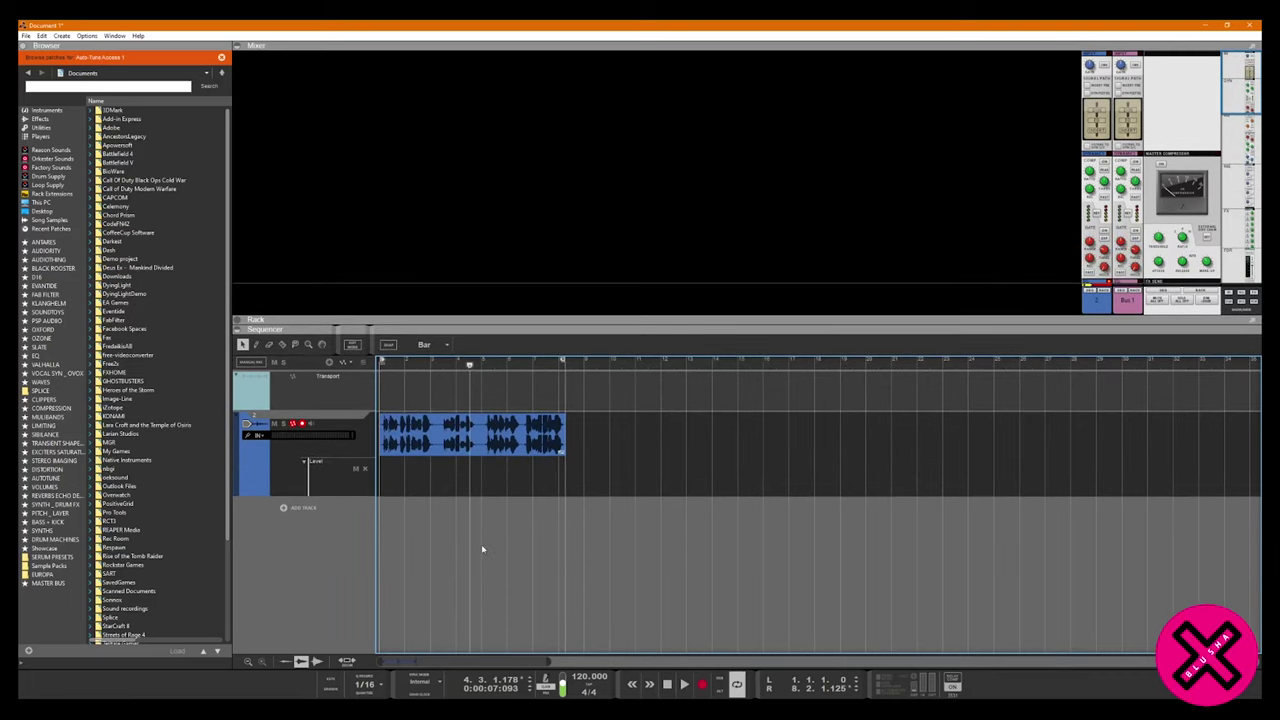
pyautogui.click(466, 447)
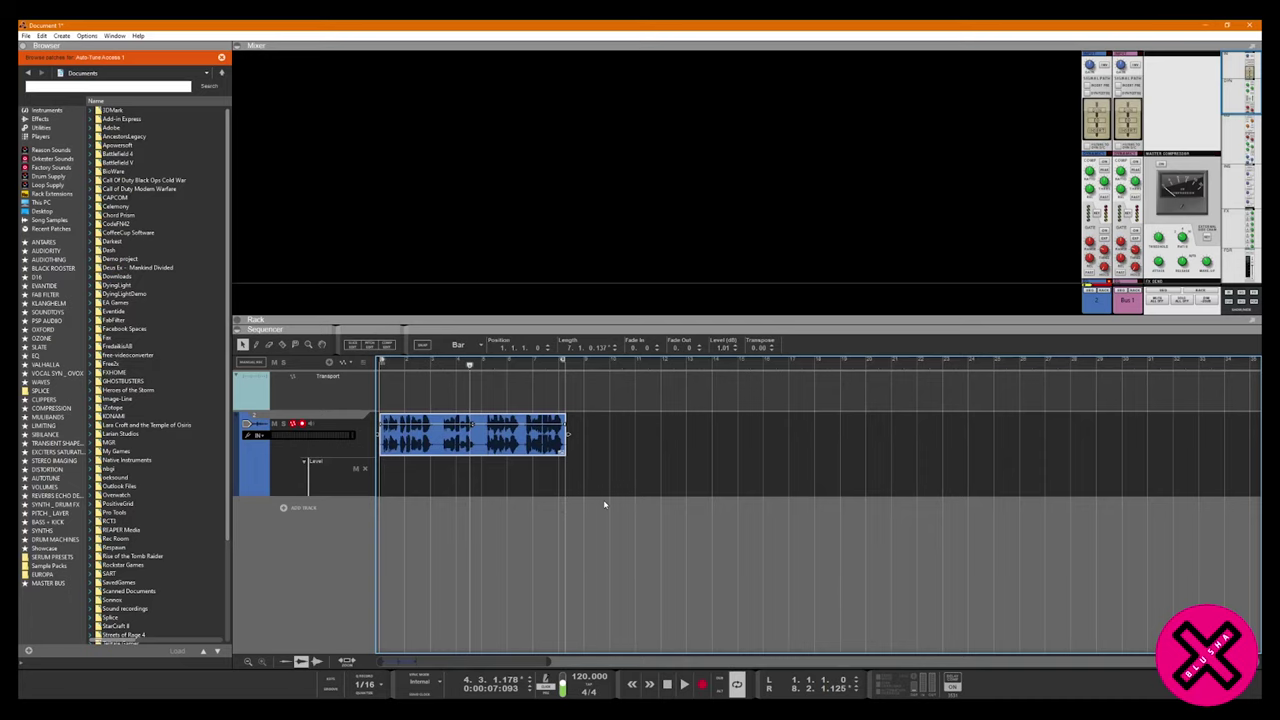
# Show the rear of the rack and add a Spider Audio Merger & Splitter from the utilities below Auto-Tune Access.
pyautogui.moveTo(552, 316); pyautogui.dragTo(879, 212)
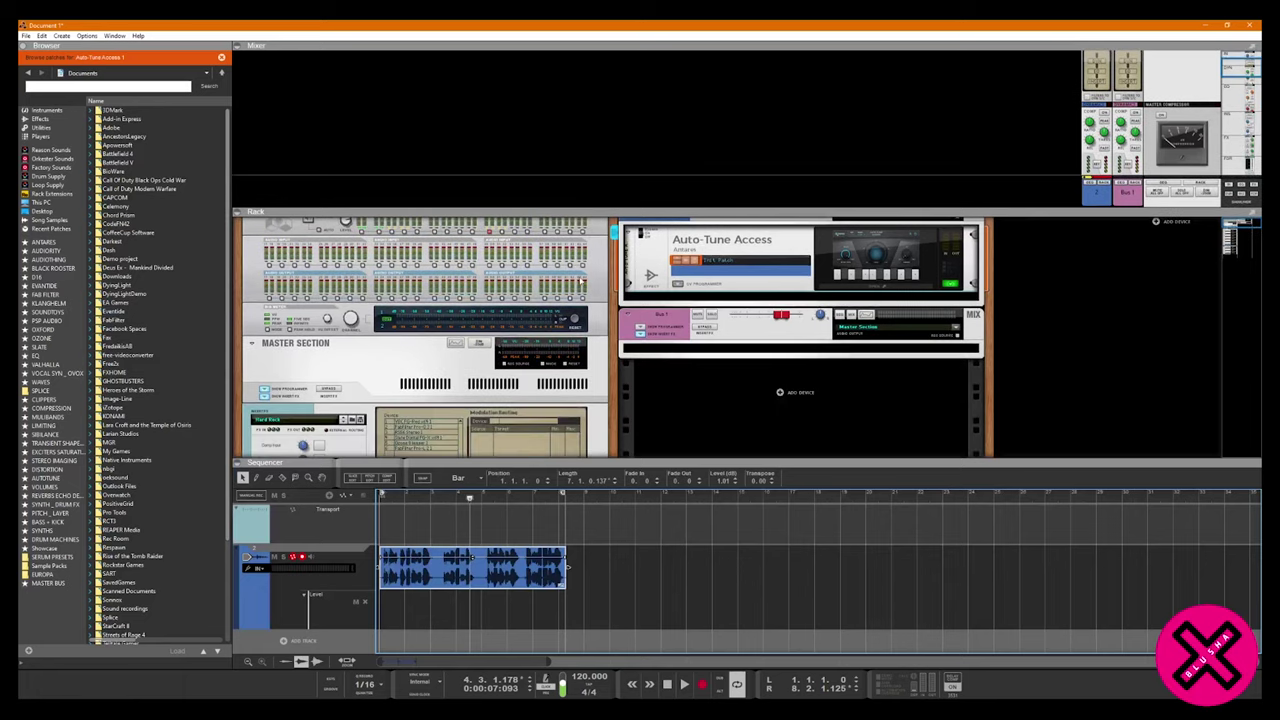
pyautogui.press('Tab')
pyautogui.scroll(1, 875, 276)
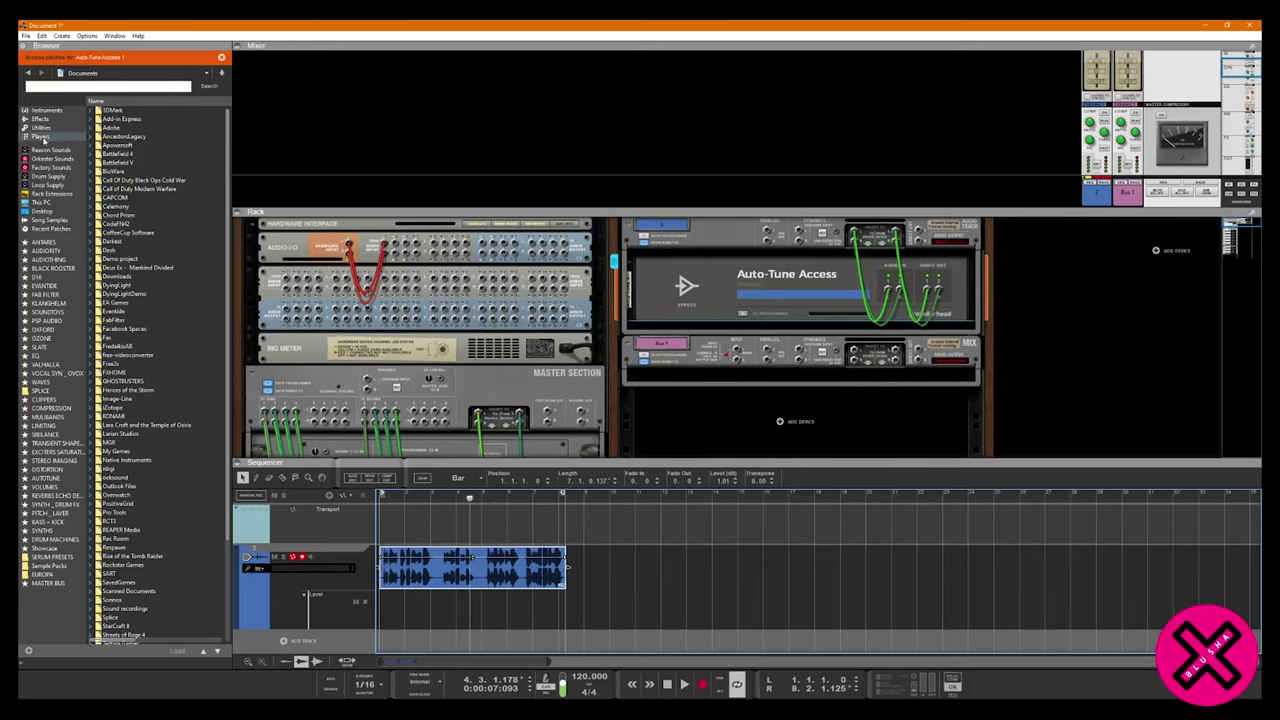
pyautogui.click(40, 127)
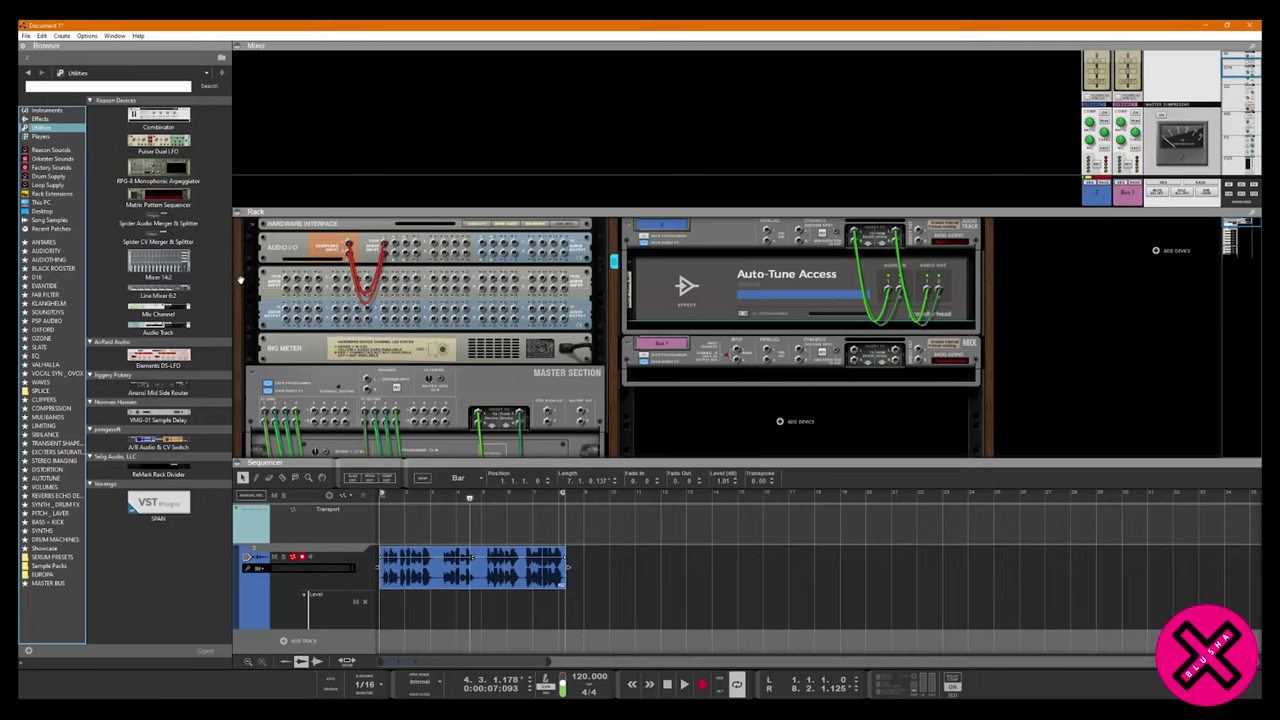
pyautogui.moveTo(177, 224); pyautogui.dragTo(800, 330)
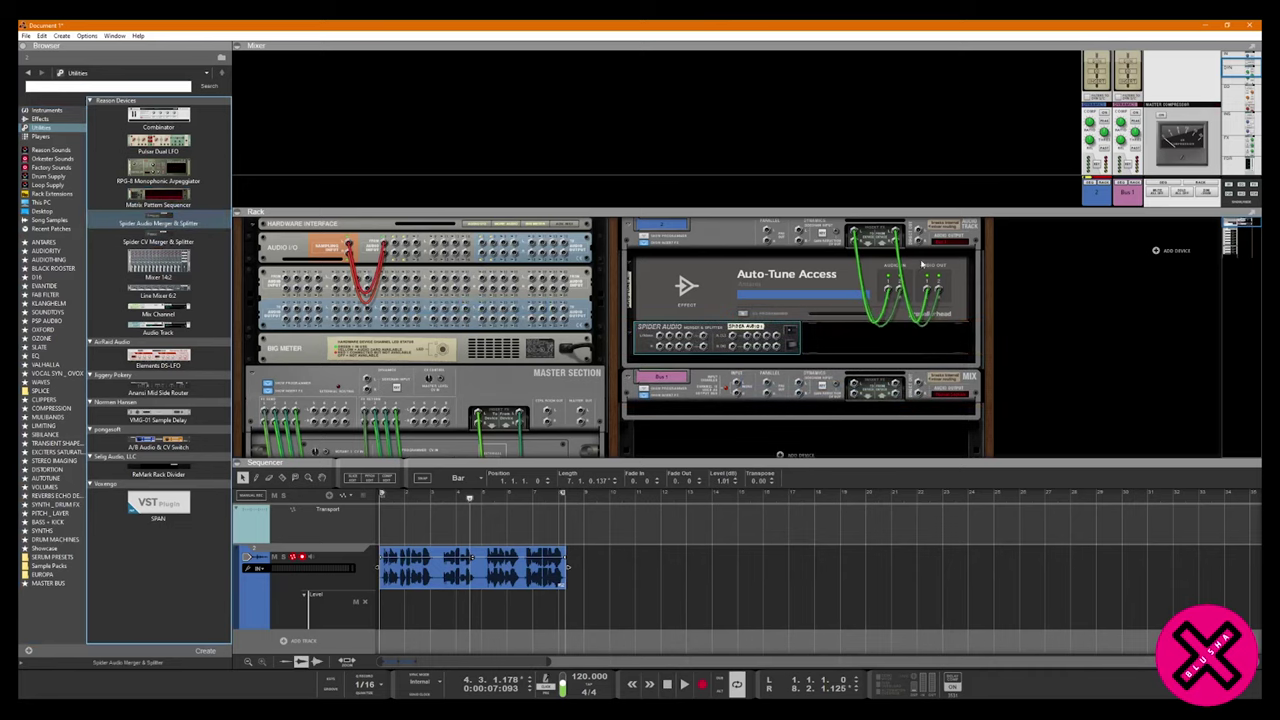
# Try patching the audio track's output into the Spider splitter and its split outputs to the hardware interface, and remove those cables.
pyautogui.moveTo(925, 240); pyautogui.dragTo(747, 338)
pyautogui.moveTo(919, 234); pyautogui.dragTo(285, 315)
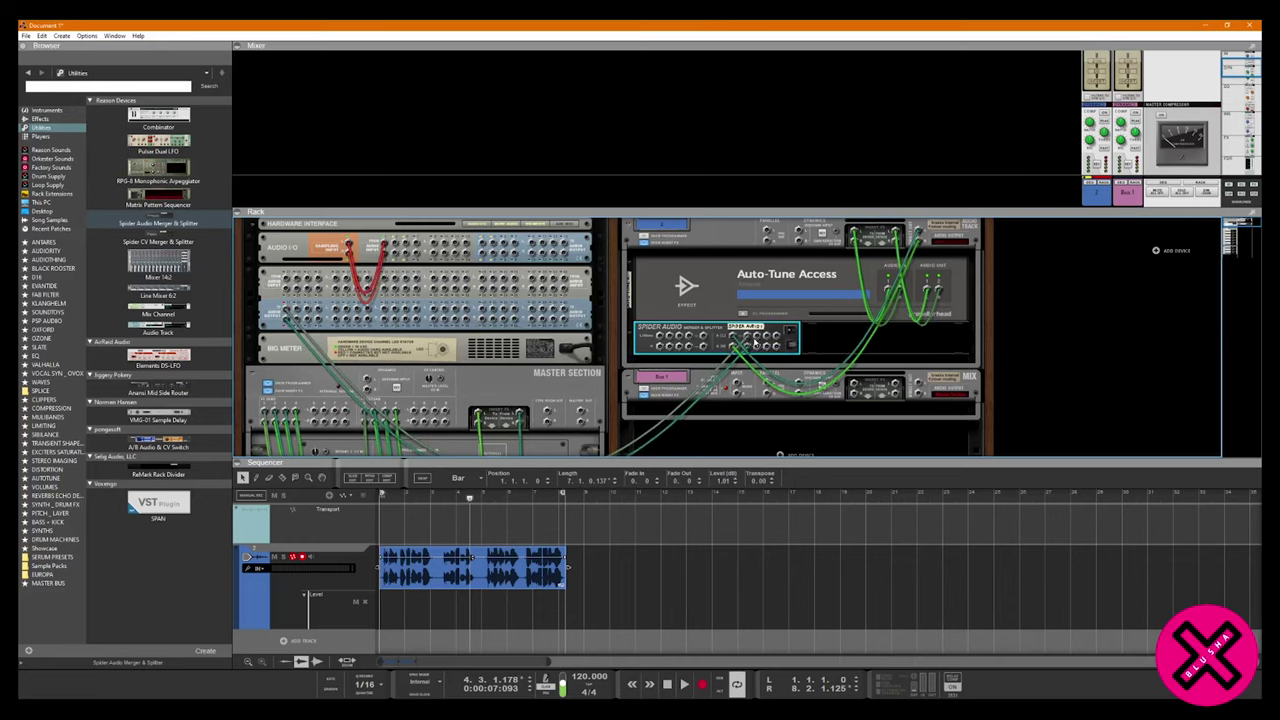
pyautogui.moveTo(756, 336); pyautogui.dragTo(297, 314)
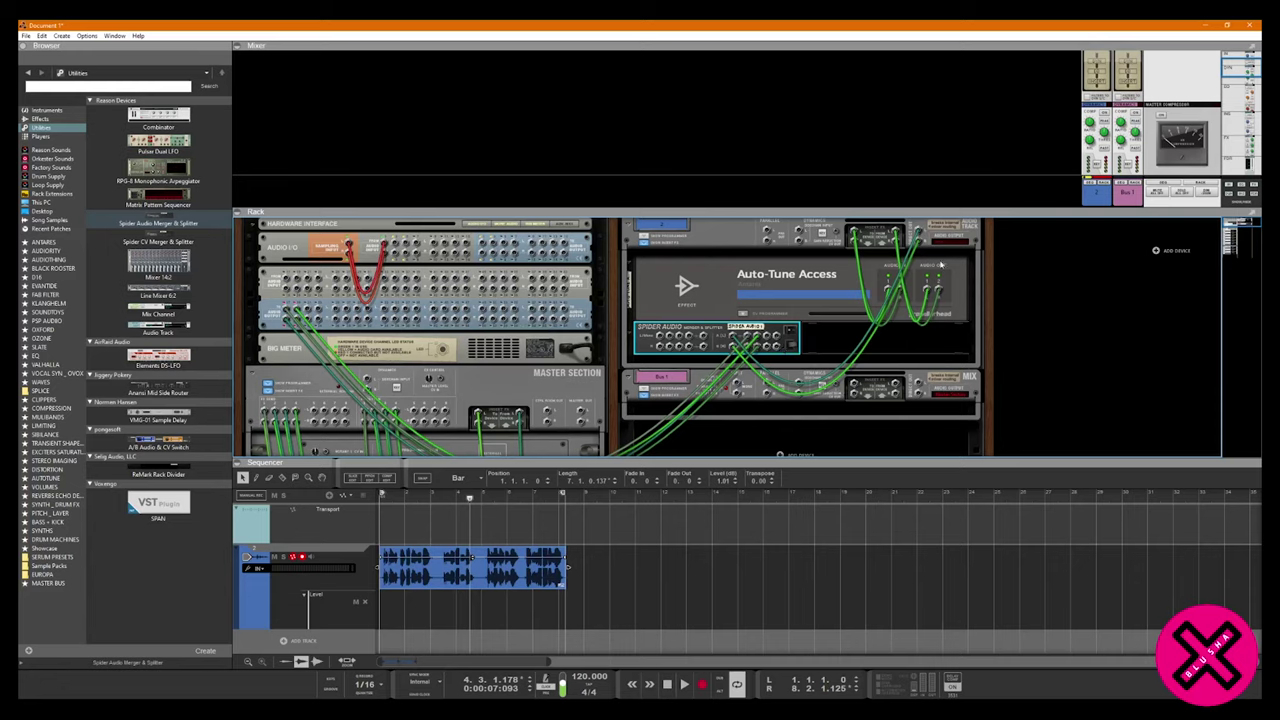
pyautogui.moveTo(751, 339)
pyautogui.mouseDown()
pyautogui.moveTo(769, 351)
pyautogui.moveTo(736, 348)
pyautogui.mouseUp()
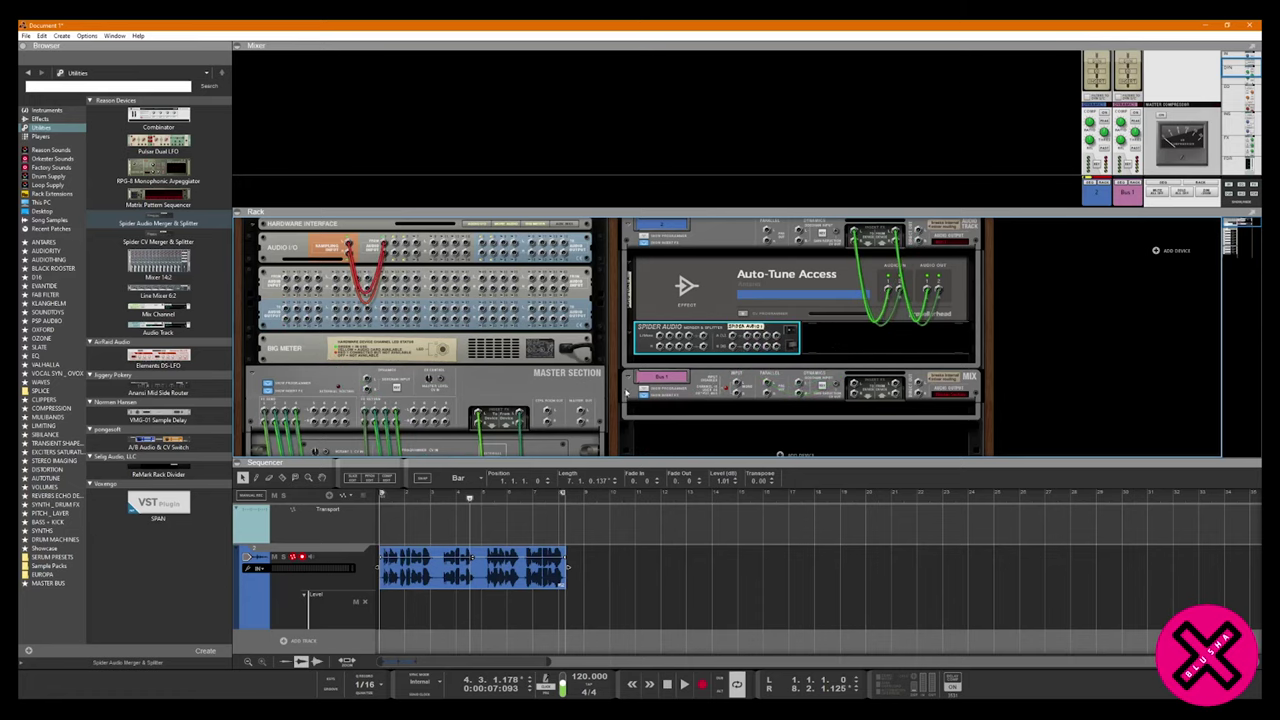
# Enlarge the rack area, look at the Spider splitter from the front and the rear, and deselect it.
pyautogui.moveTo(622, 461); pyautogui.dragTo(618, 541)
pyautogui.scroll(-2, 507, 321)
pyautogui.scroll(2, 517, 396)
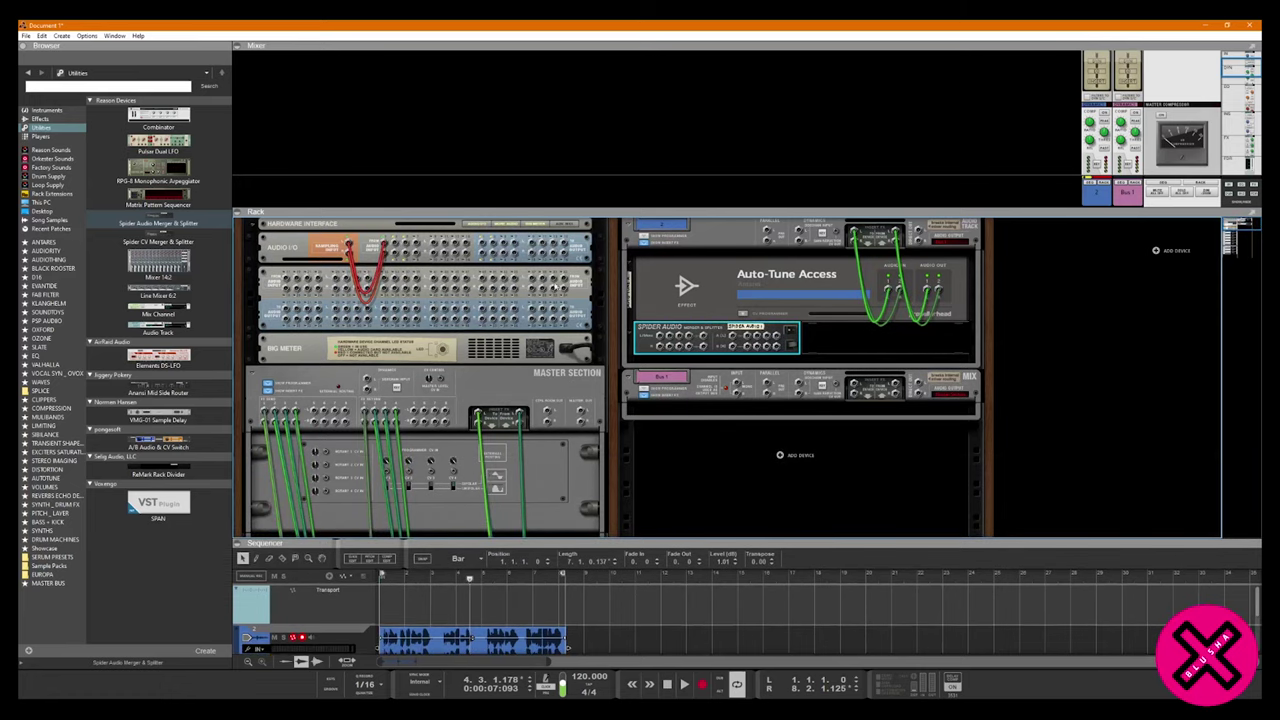
pyautogui.press('Tab')
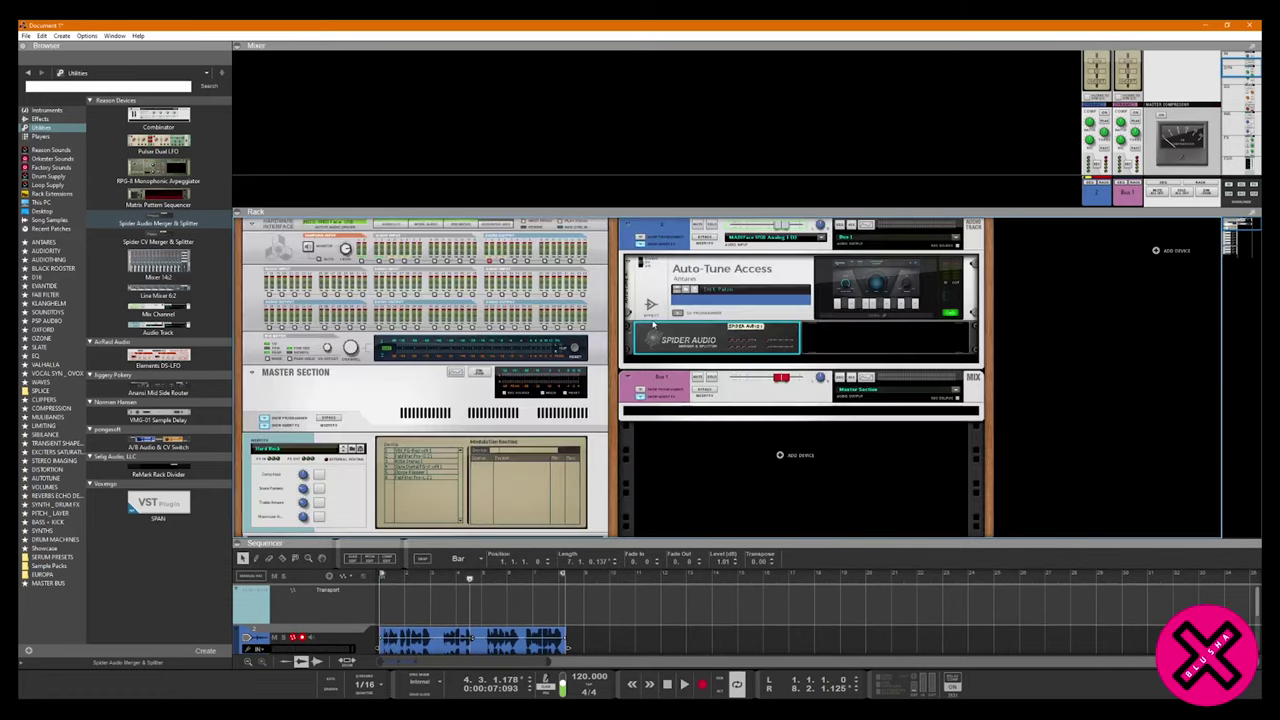
pyautogui.press('Tab')
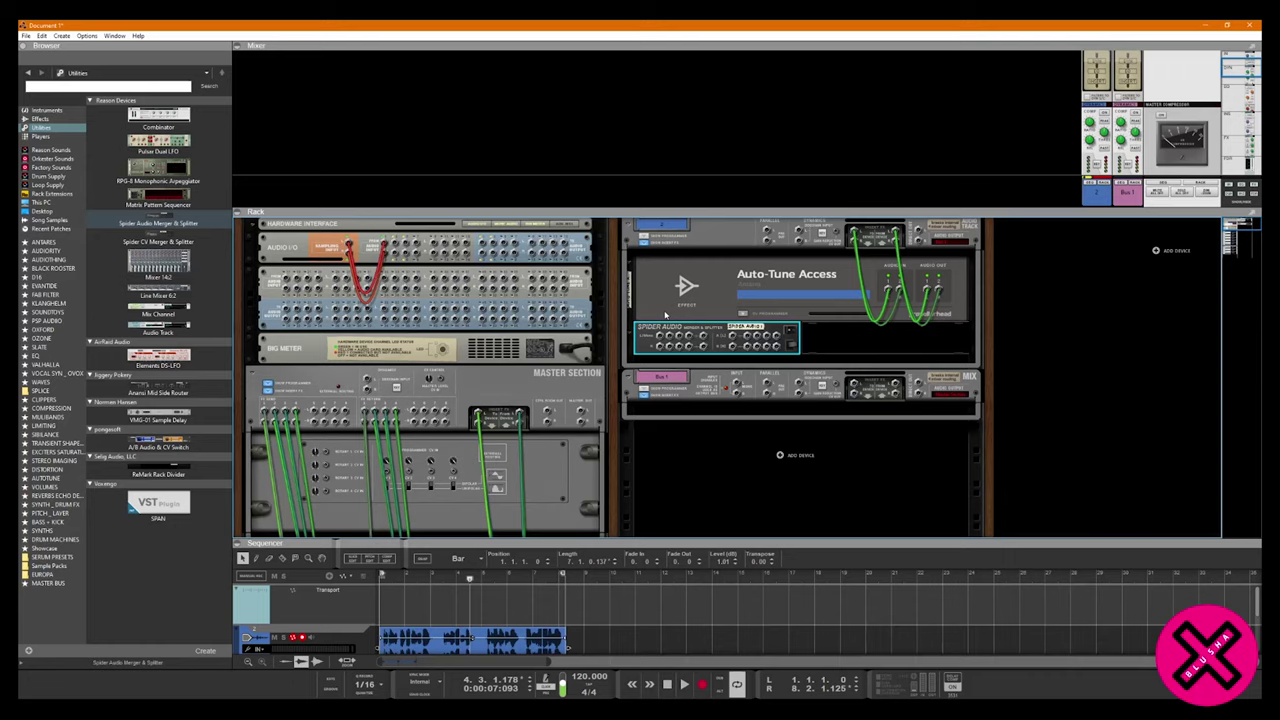
pyautogui.click(709, 458)
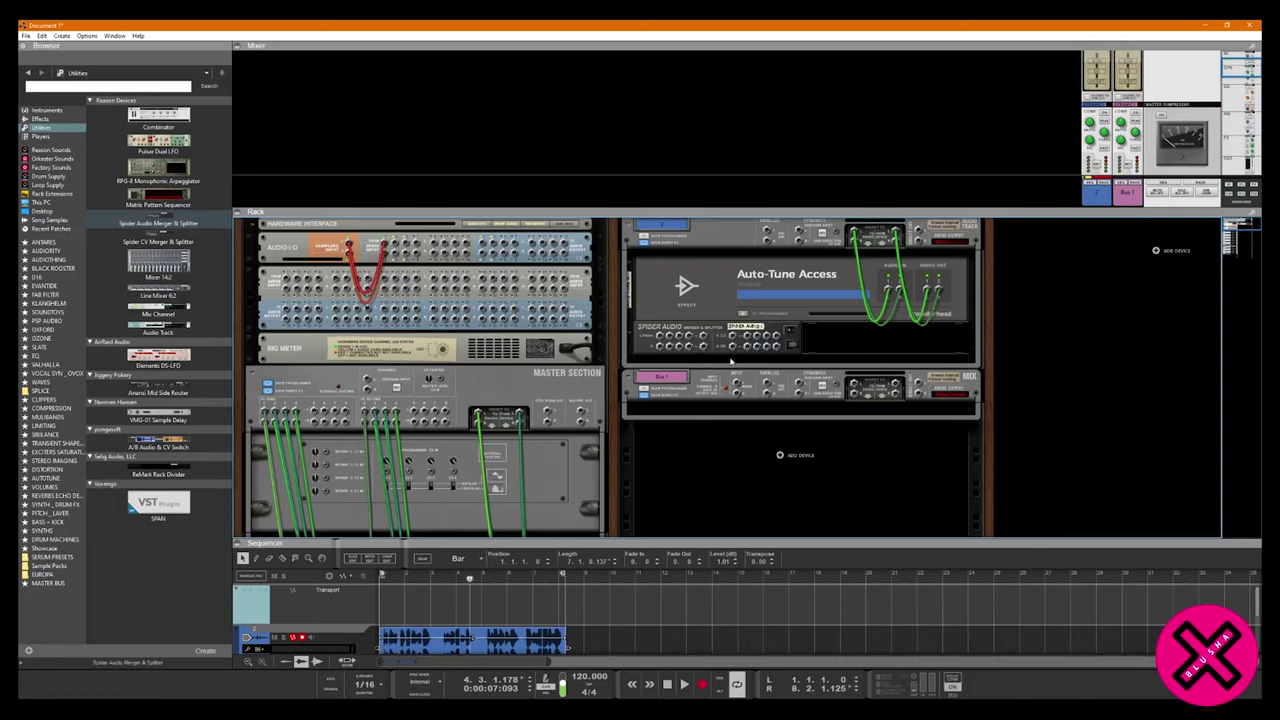
# Look at the mixer's channel faders and output routing, and at the front of the rack.
pyautogui.scroll(-3, 995, 178)
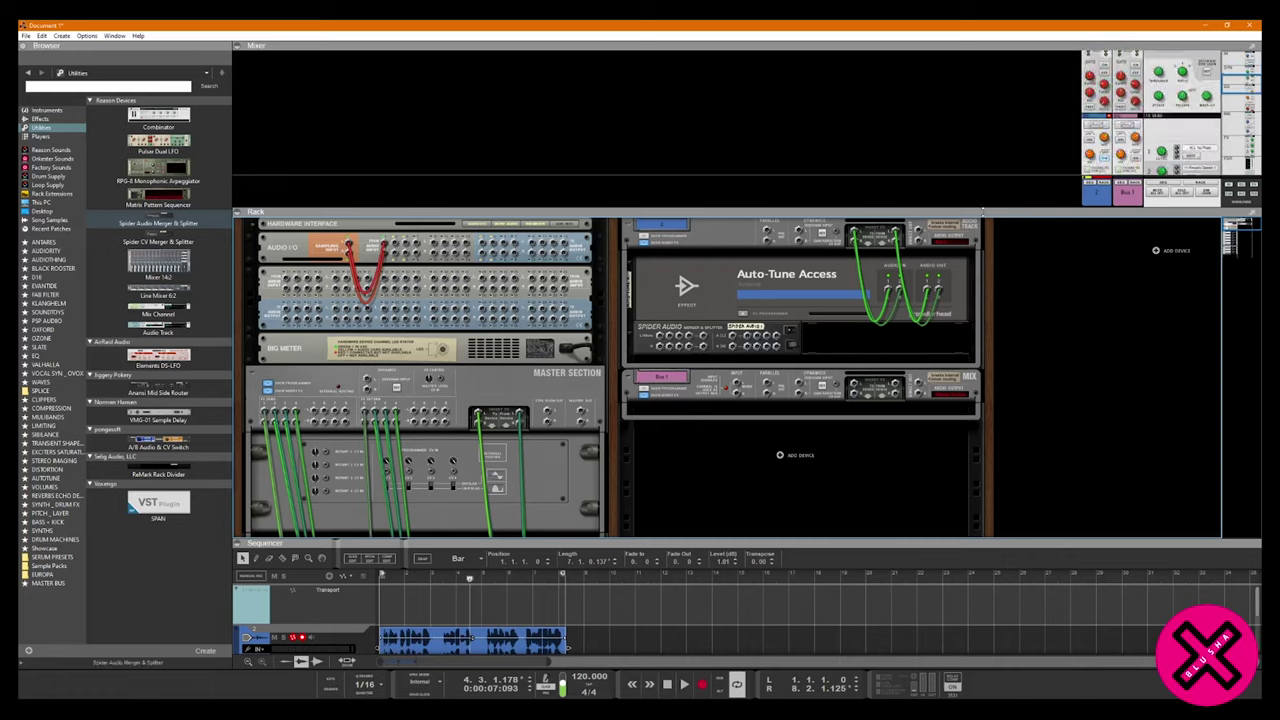
pyautogui.moveTo(982, 211); pyautogui.dragTo(980, 246)
pyautogui.scroll(-5, 980, 246)
pyautogui.scroll(-5, 978, 243)
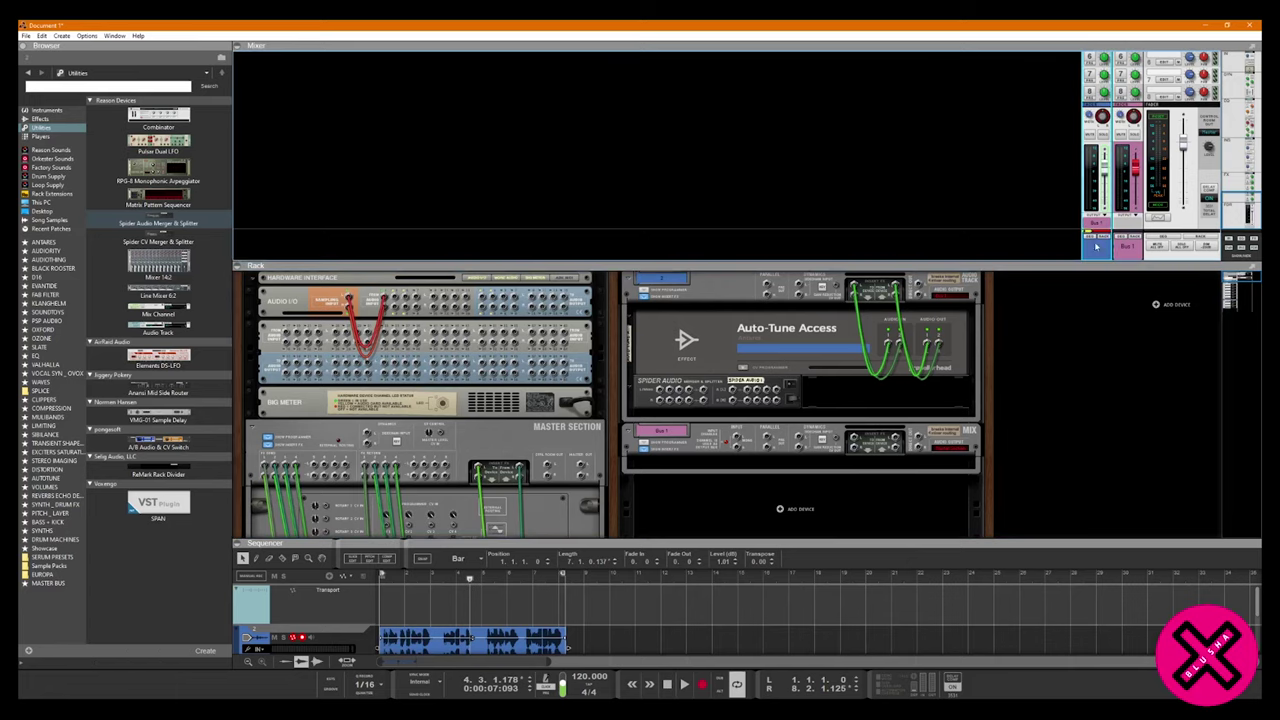
pyautogui.press('Tab')
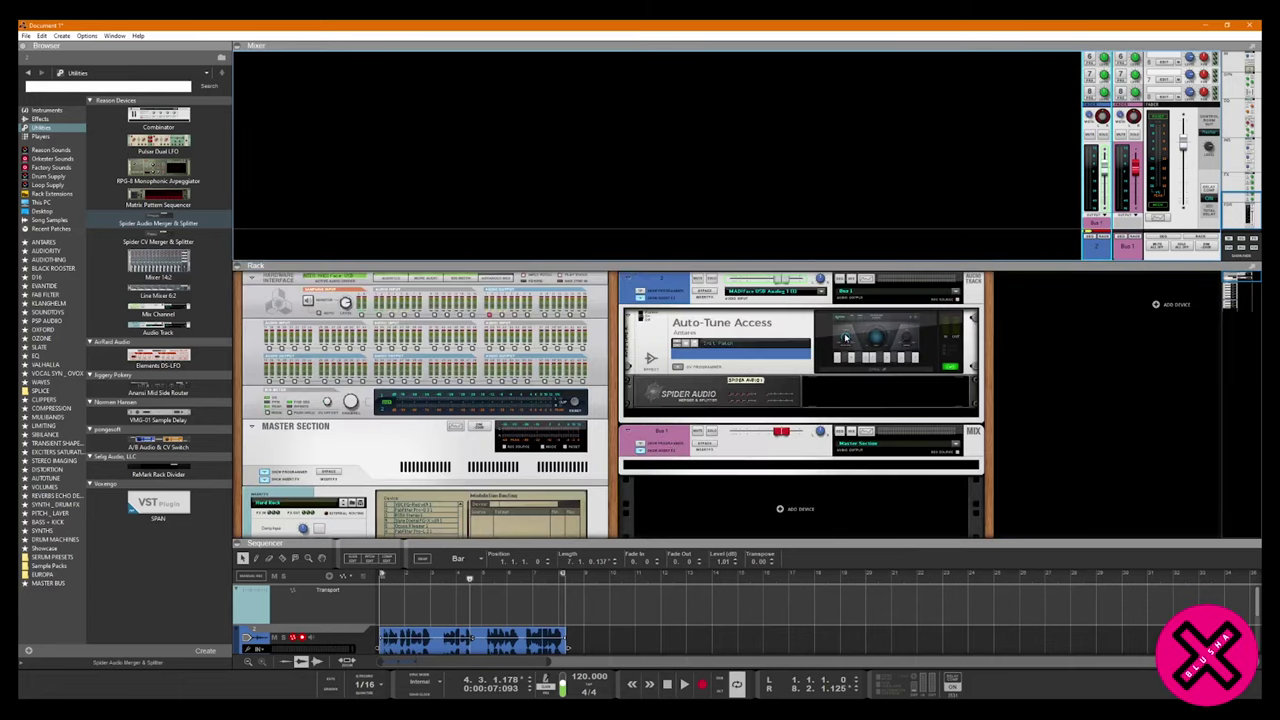
# On the rack's rear, patch the outputs of track 2 and Bus 1 to neighbouring output pairs of the hardware interface.
pyautogui.press('Tab')
pyautogui.moveTo(918, 288); pyautogui.dragTo(273, 354)
pyautogui.moveTo(495, 528); pyautogui.dragTo(290, 362)
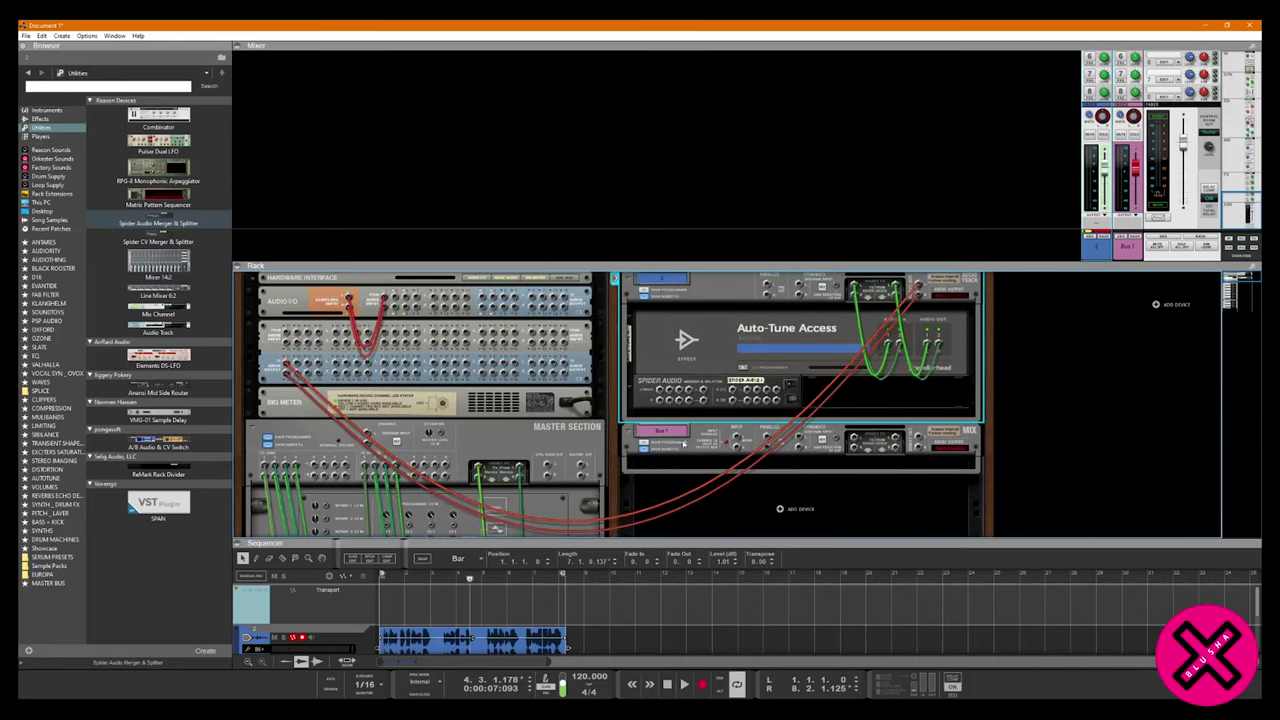
pyautogui.click(920, 443)
pyautogui.moveTo(917, 441); pyautogui.dragTo(298, 365)
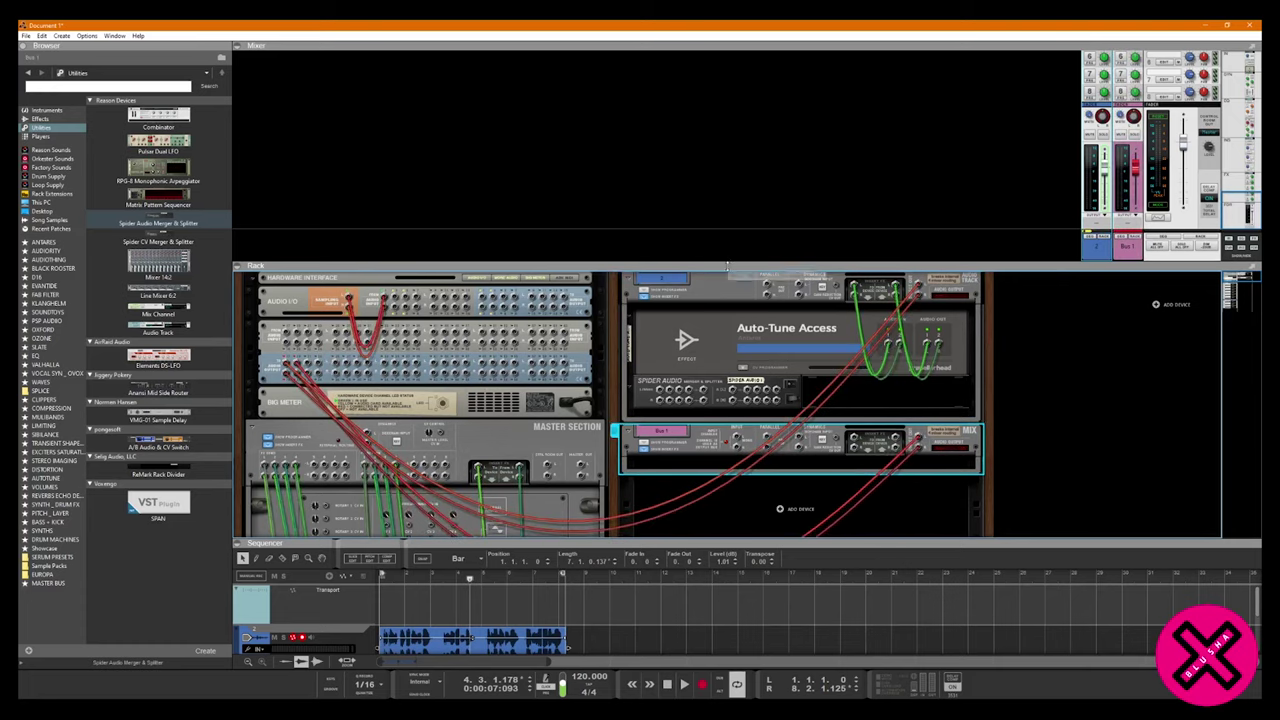
# Give the rack more room and rename the Bus 1 mixer channel as 1.
pyautogui.moveTo(770, 266); pyautogui.dragTo(770, 203)
pyautogui.doubleClick(1112, 185)
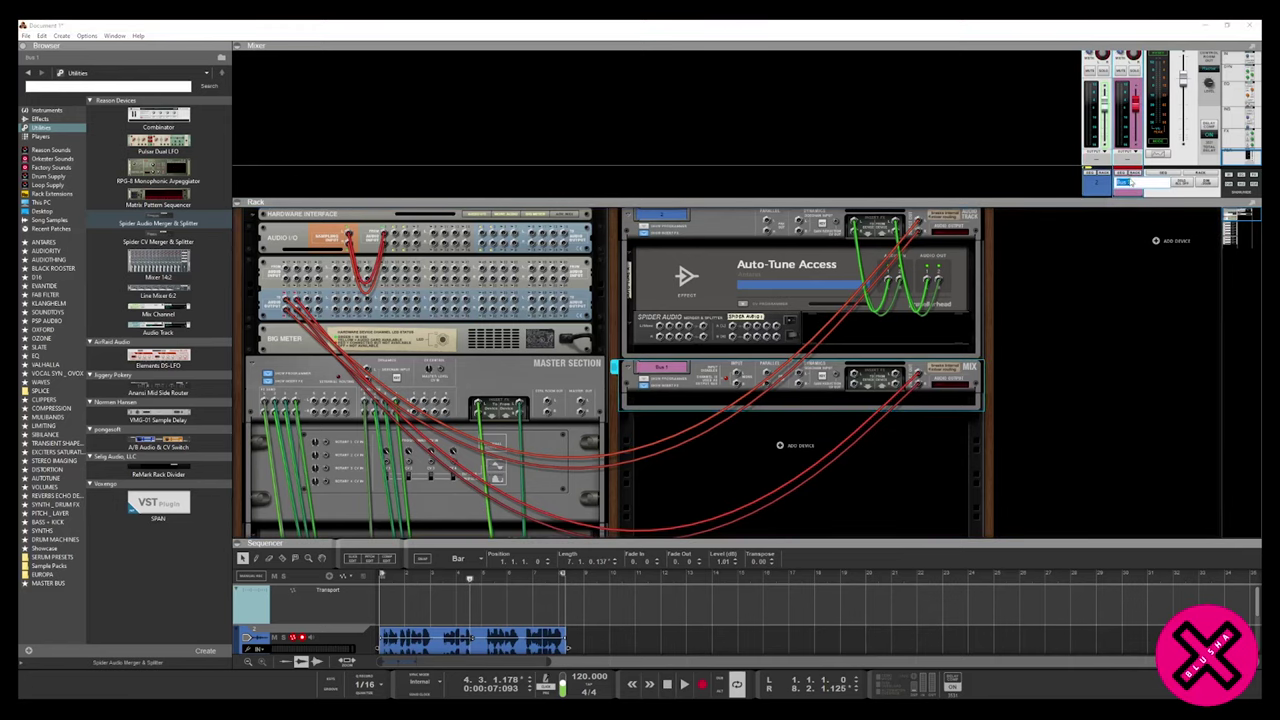
pyautogui.write('1')
pyautogui.click(1147, 327)
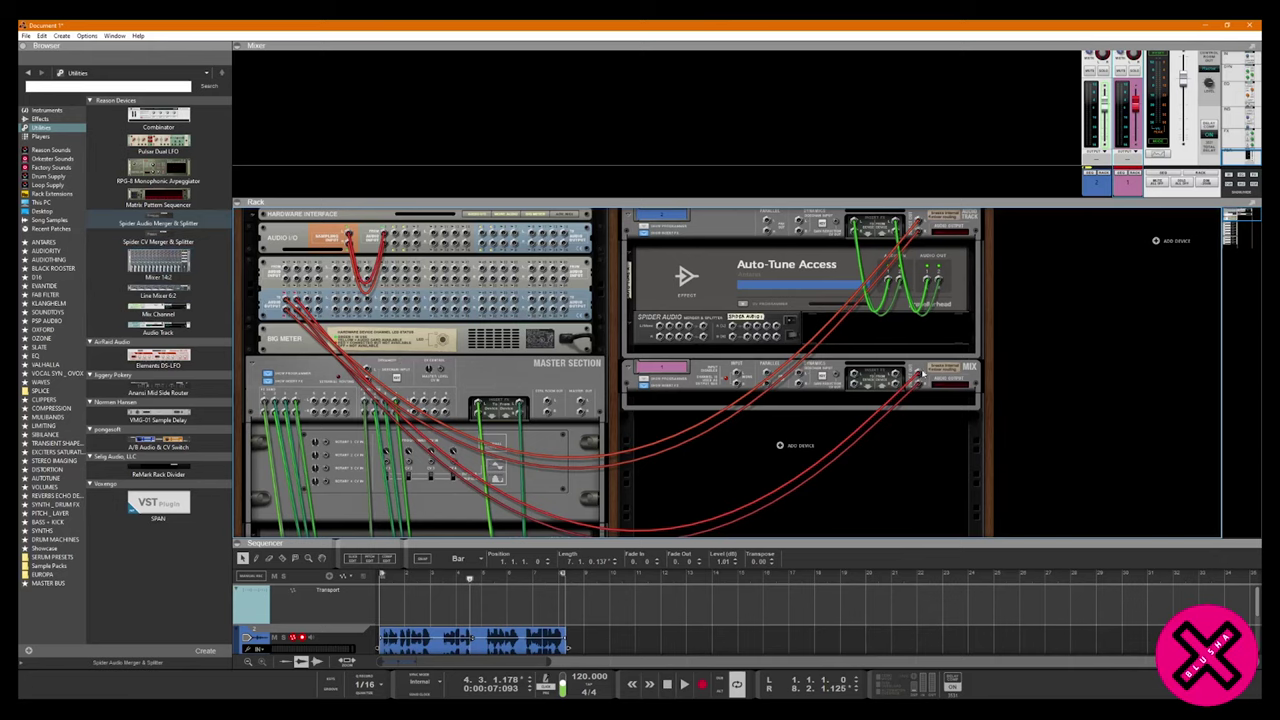
# Look through the hardware interface outputs available to channel 1 and repatch its output cables to the hardware interface.
pyautogui.click(918, 376)
pyautogui.moveTo(962, 402)
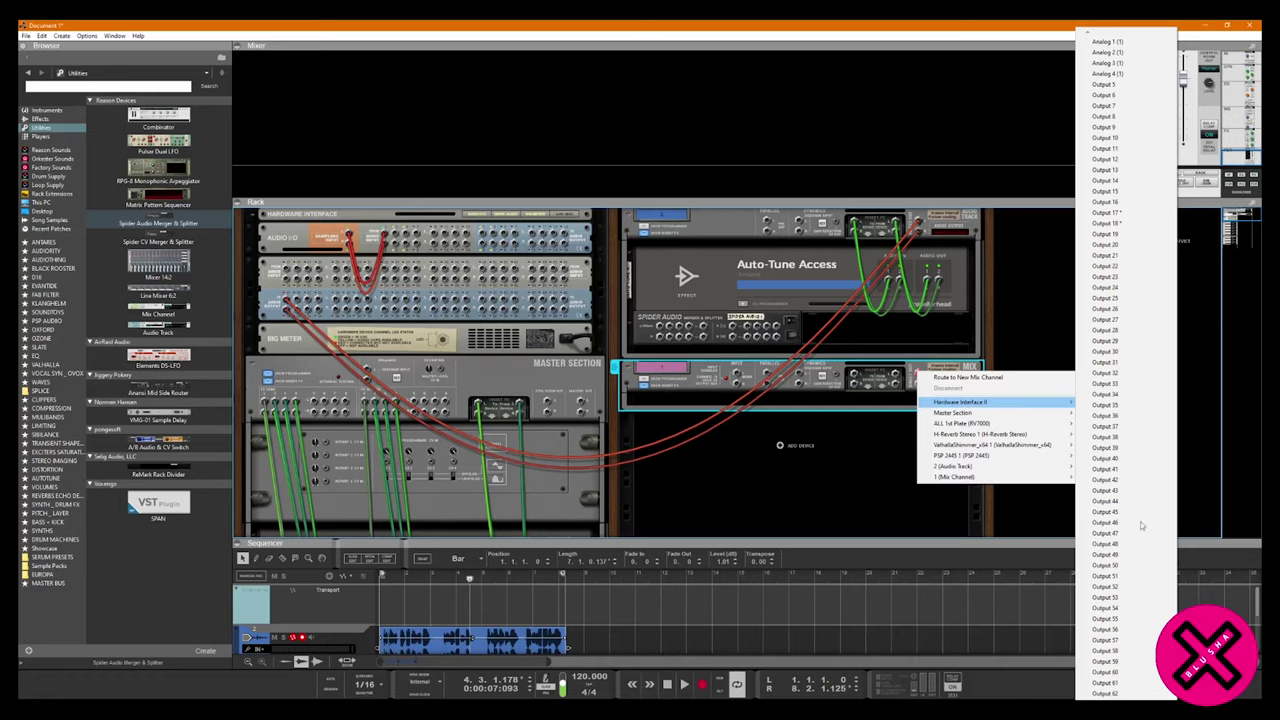
pyautogui.click(1130, 456)
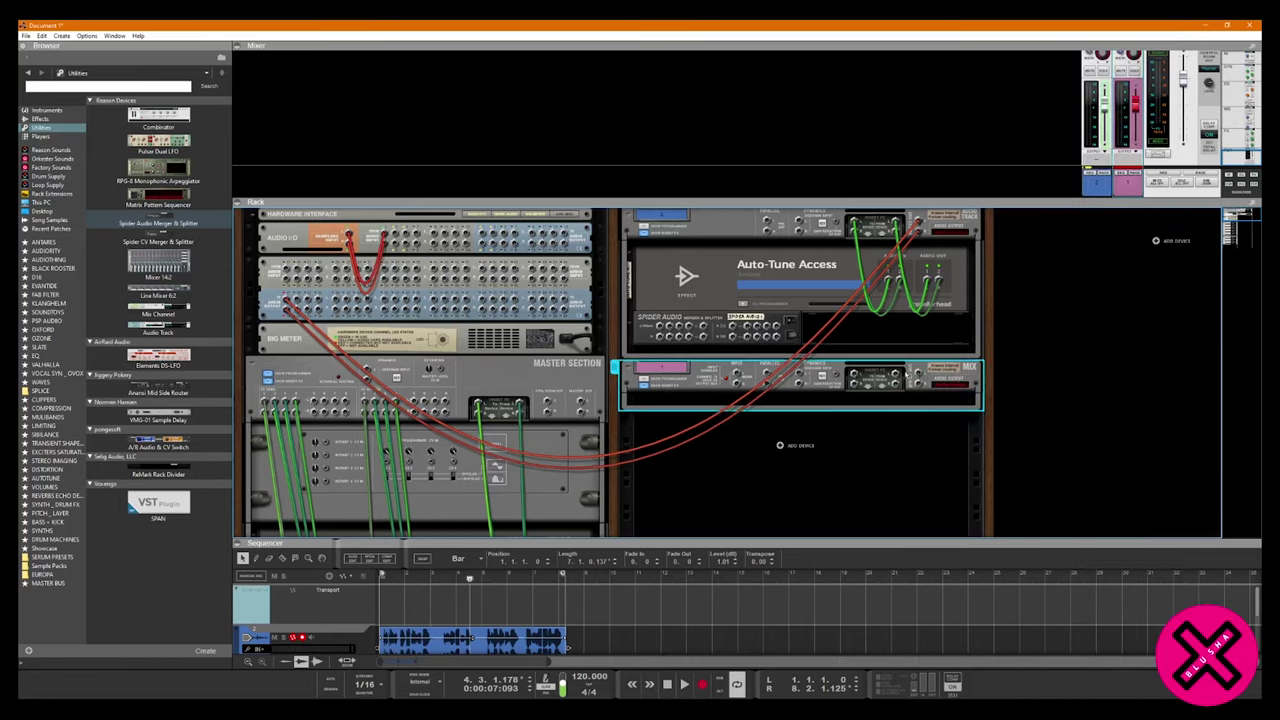
pyautogui.moveTo(243, 290); pyautogui.dragTo(298, 304)
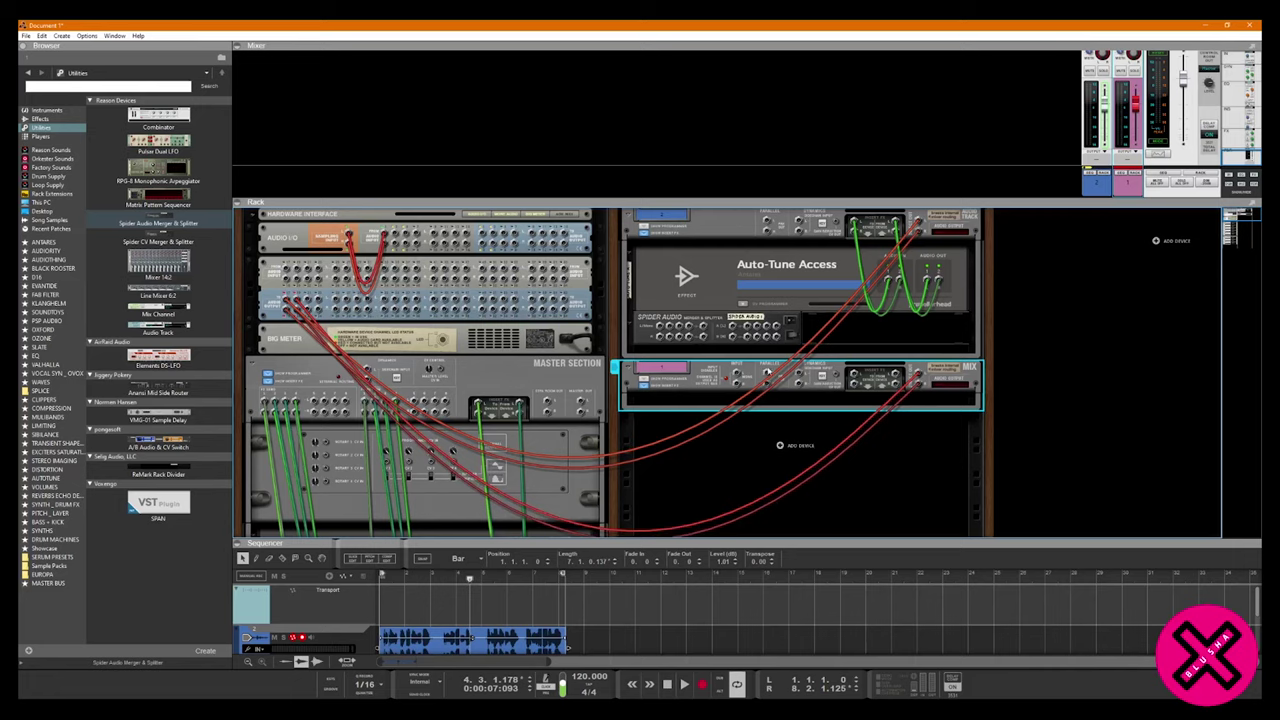
# Enlarge the sequencer area and disconnect the hardware interface cables from channels 1 and 2.
pyautogui.moveTo(706, 501); pyautogui.dragTo(708, 491)
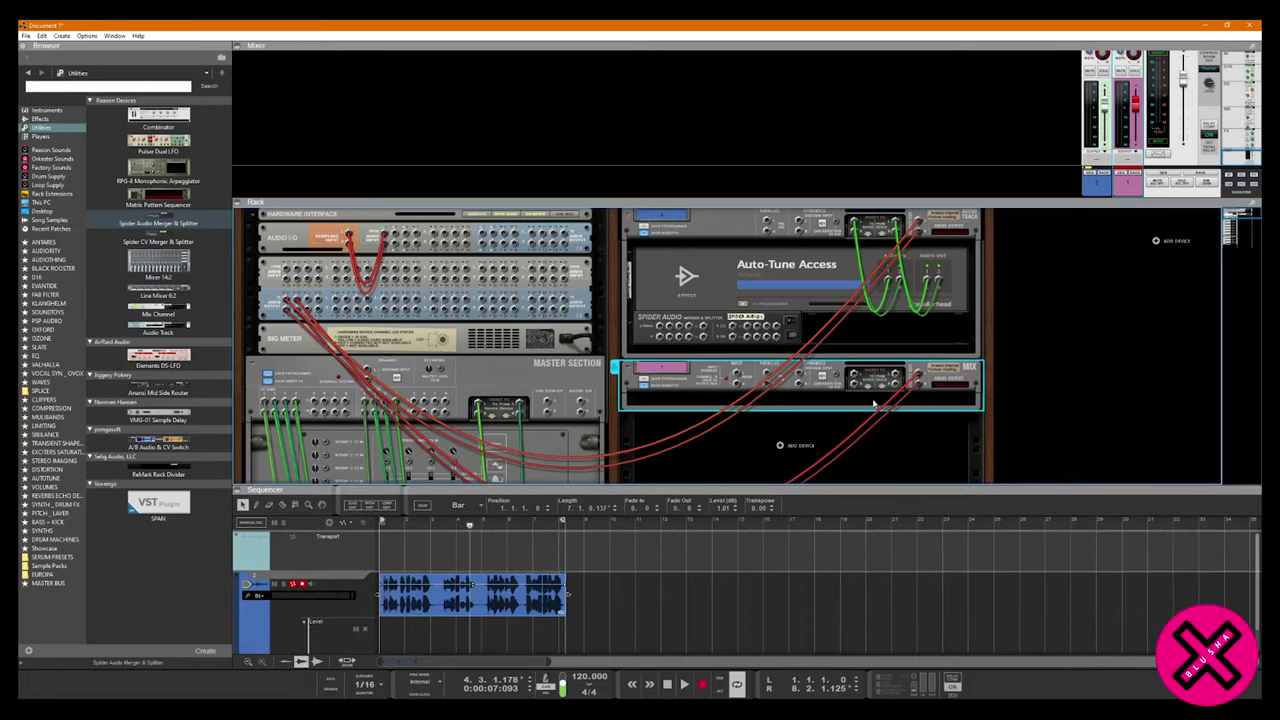
pyautogui.moveTo(917, 380); pyautogui.dragTo(910, 396)
pyautogui.moveTo(917, 225)
pyautogui.mouseDown()
pyautogui.moveTo(912, 246)
pyautogui.moveTo(922, 240)
pyautogui.mouseUp()
# Create seven new audio tracks in front of mixer channel 2.
pyautogui.click(1096, 184)
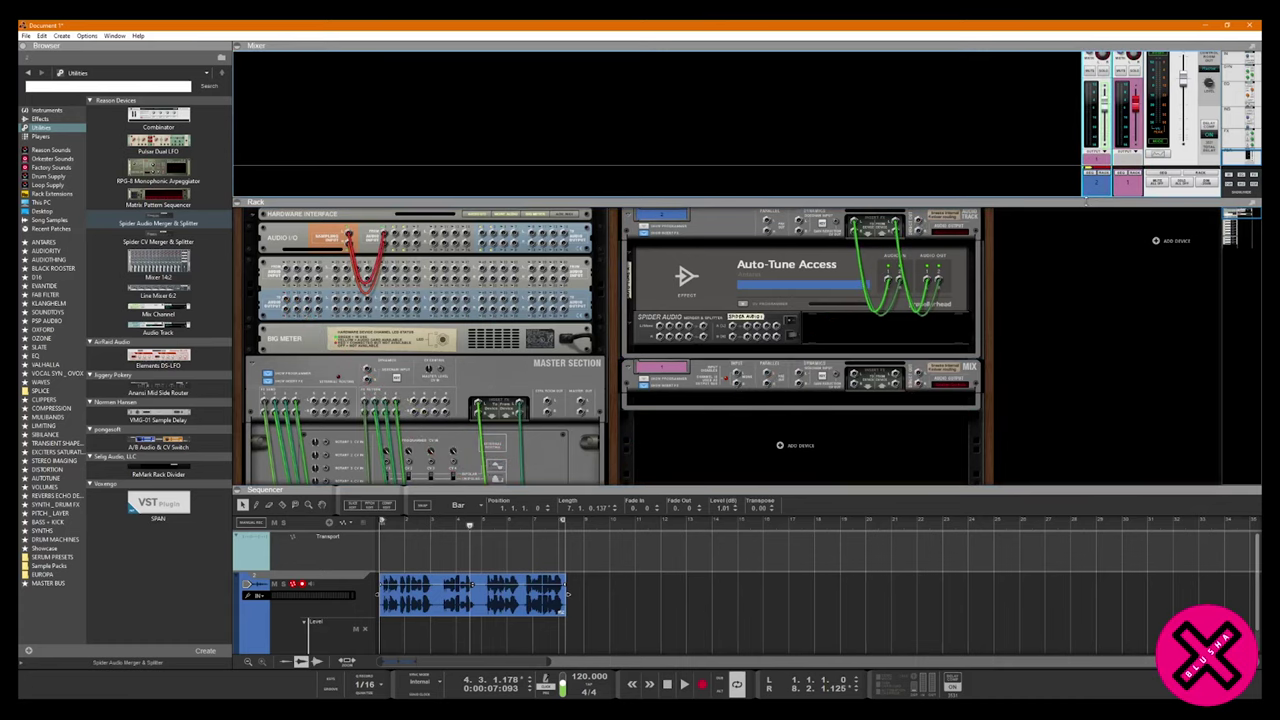
pyautogui.hotkey('ctrl', 't')
pyautogui.hotkey('ctrl', 't')
pyautogui.hotkey('ctrl', 't')
pyautogui.hotkey('ctrl', 't')
pyautogui.hotkey('ctrl', 't')
pyautogui.hotkey('ctrl', 't')
pyautogui.hotkey('ctrl', 't')
# Select Audio Tracks 5 to 7 in the mixer and route them to a new output bus.
pyautogui.moveTo(888, 190); pyautogui.dragTo(1112, 180)
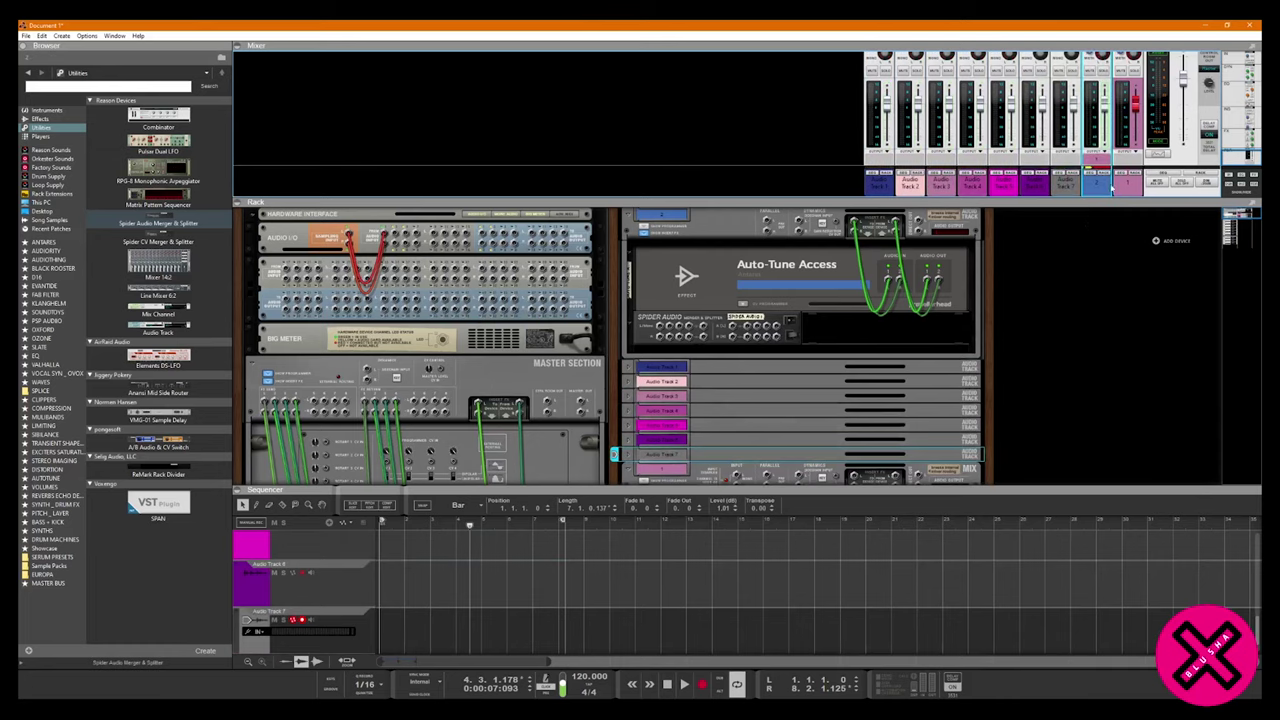
pyautogui.rightClick(1040, 182)
pyautogui.click(1010, 188)
pyautogui.keyDown('shift'); pyautogui.click(1035, 185); pyautogui.keyUp('shift')
pyautogui.rightClick(1014, 189)
pyautogui.moveTo(1035, 356)
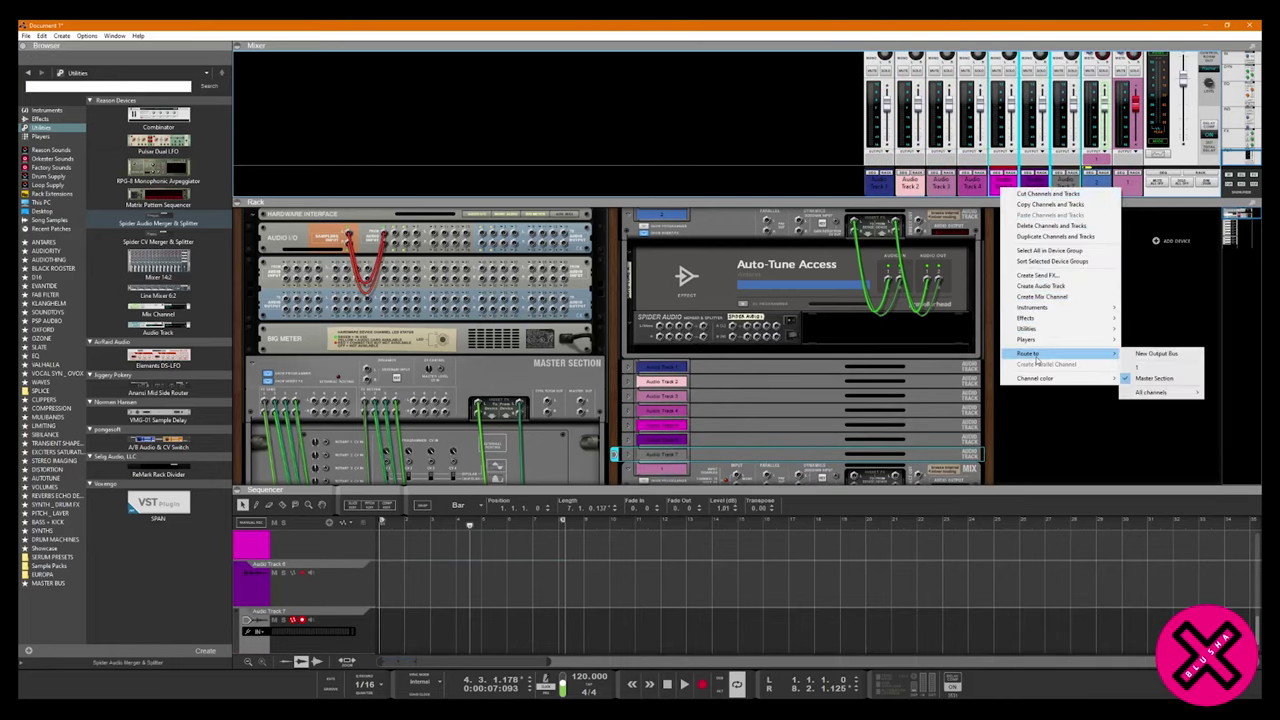
pyautogui.click(1170, 353)
# Route the first four audio tracks to a new output bus and name that bus drum.
pyautogui.click(940, 185)
pyautogui.keyDown('shift'); pyautogui.click(842, 186); pyautogui.keyUp('shift')
pyautogui.rightClick(843, 186)
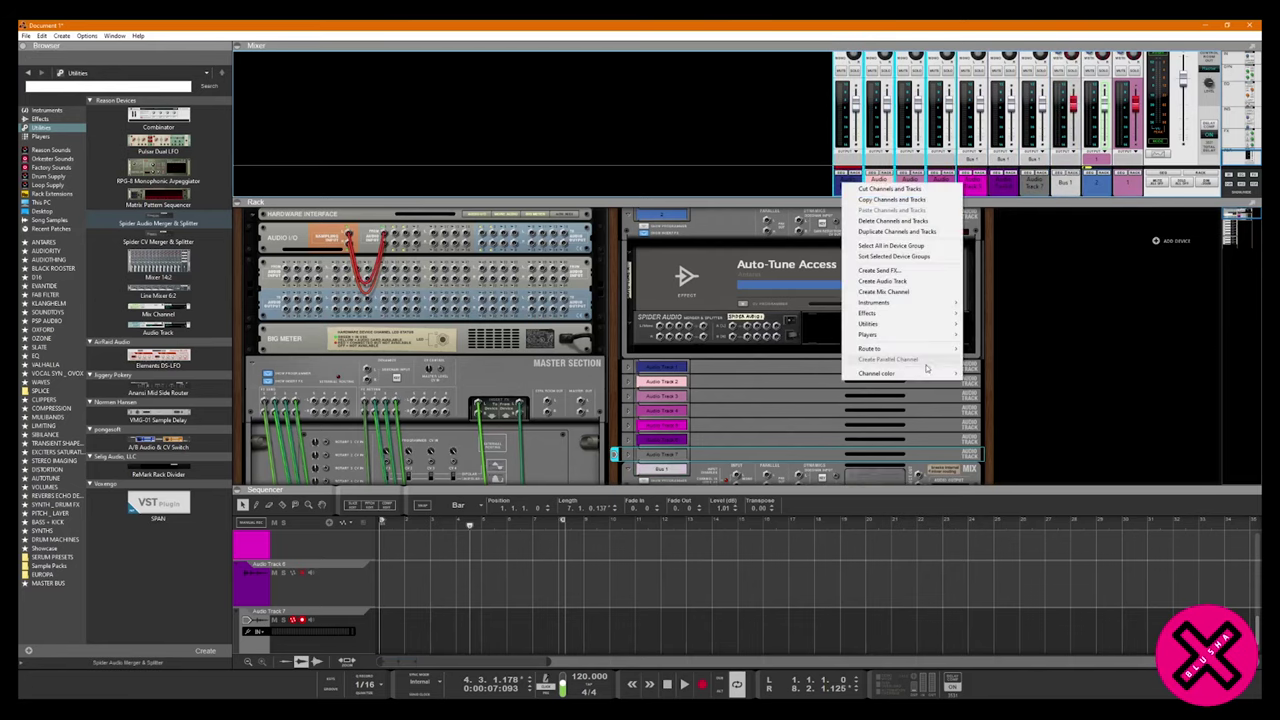
pyautogui.moveTo(910, 349)
pyautogui.click(1016, 348)
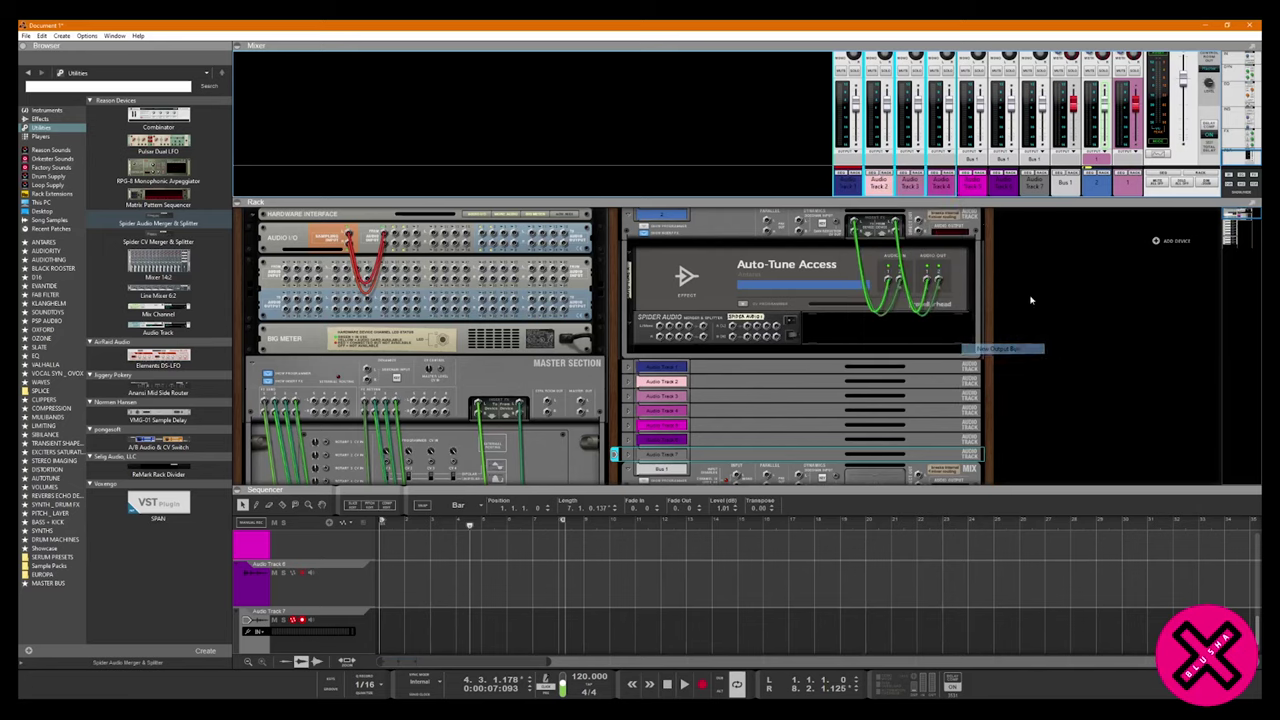
pyautogui.doubleClick(941, 183)
pyautogui.write('drum')
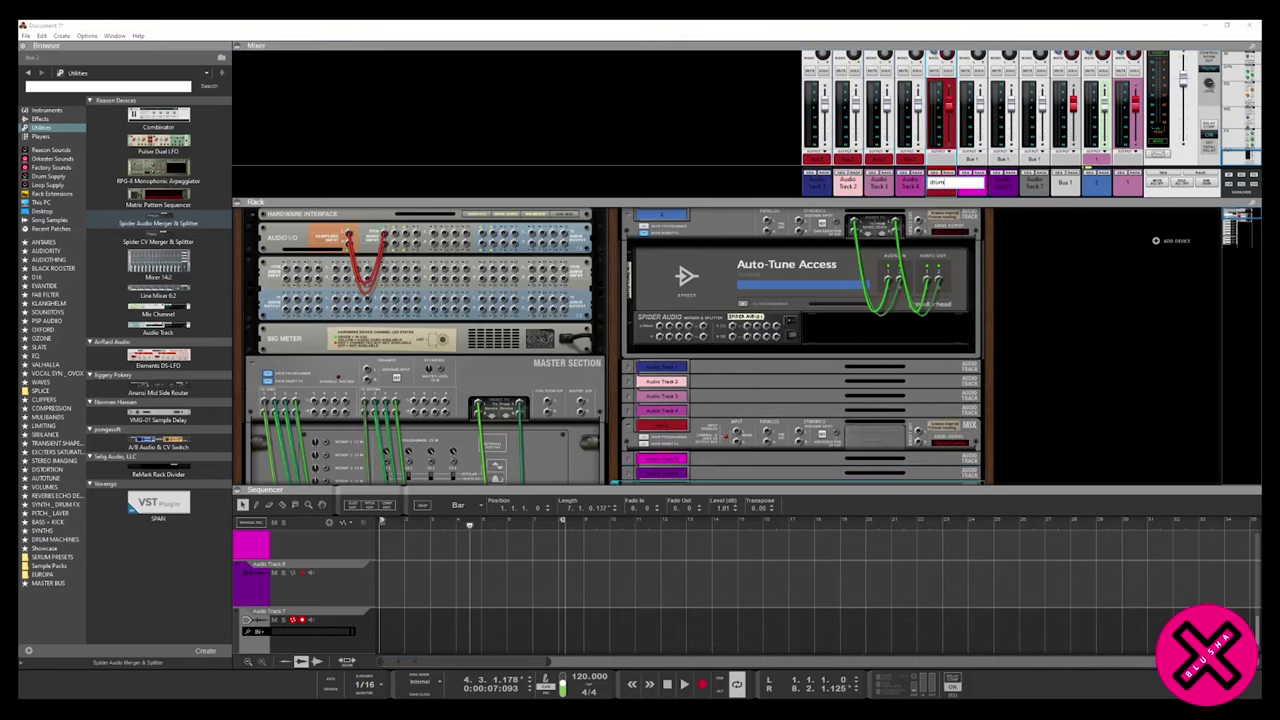
# Rename Bus 1 as vox and mixer channel 1 as fx.
pyautogui.click(1073, 183)
pyautogui.doubleClick(1072, 186)
pyautogui.write('v')
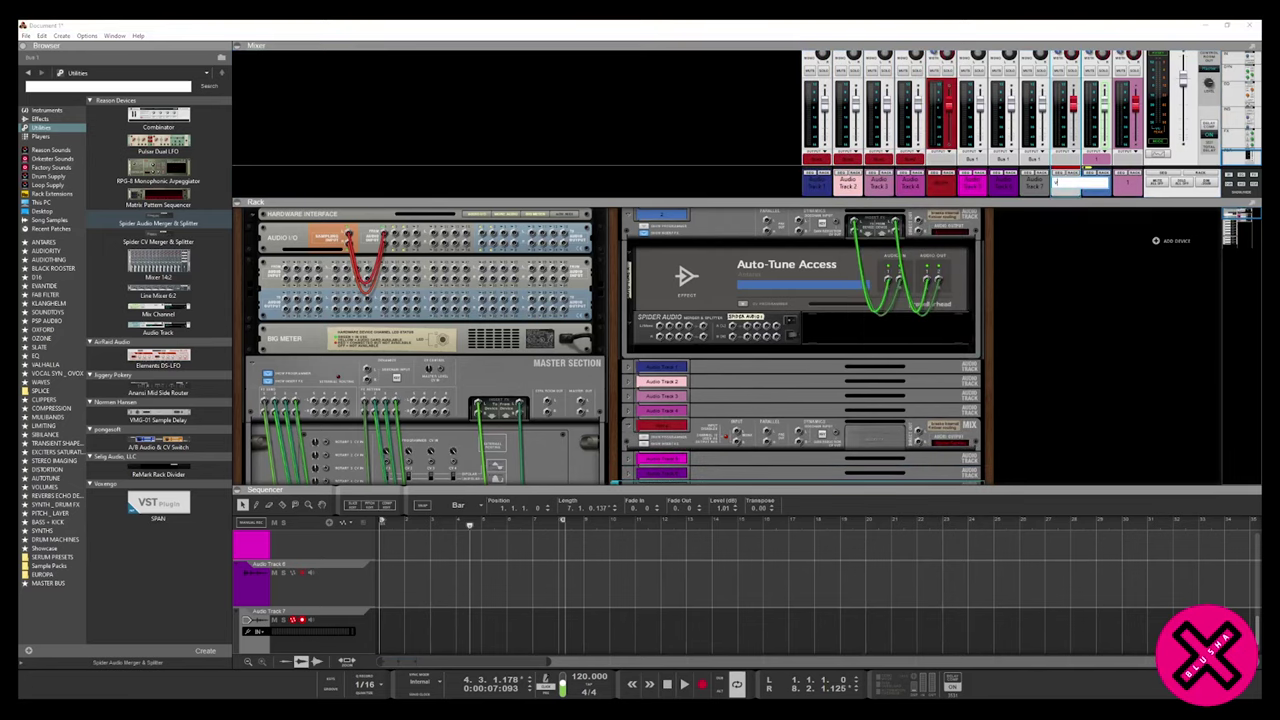
pyautogui.write('voc')
pyautogui.press('Return')
pyautogui.doubleClick(1118, 185)
pyautogui.write('fx')
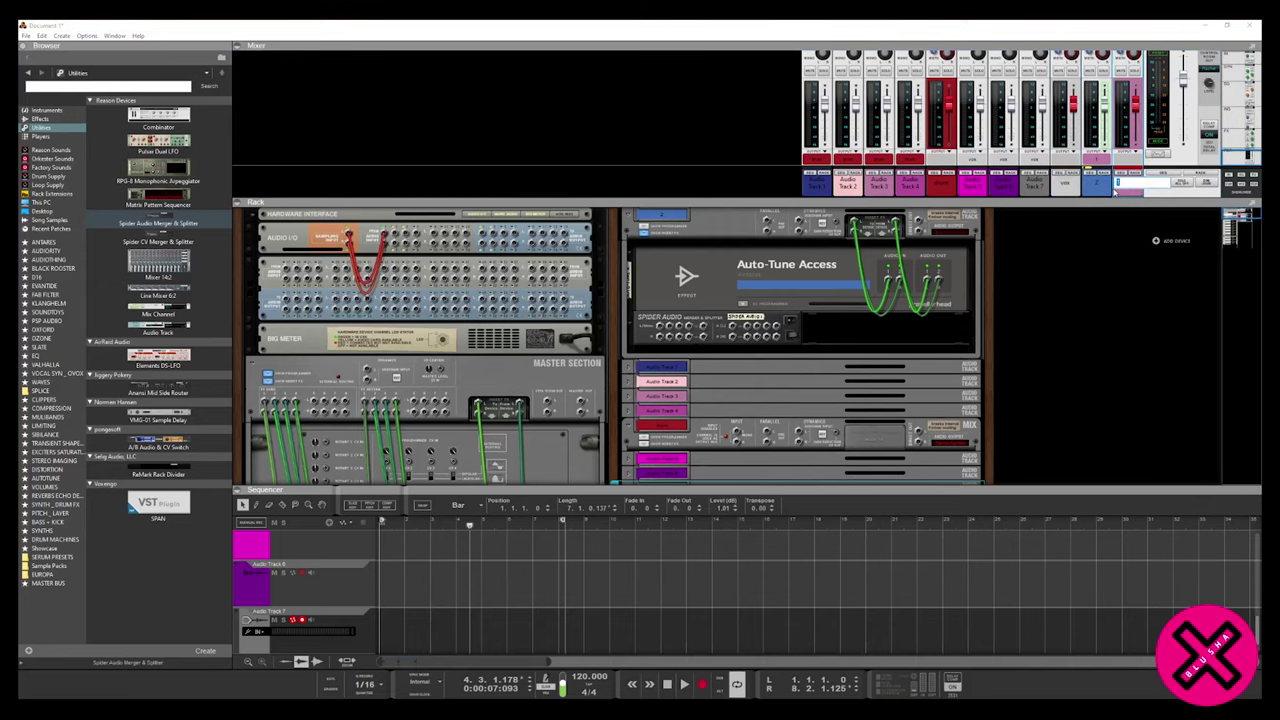
pyautogui.rightClick(1118, 254)
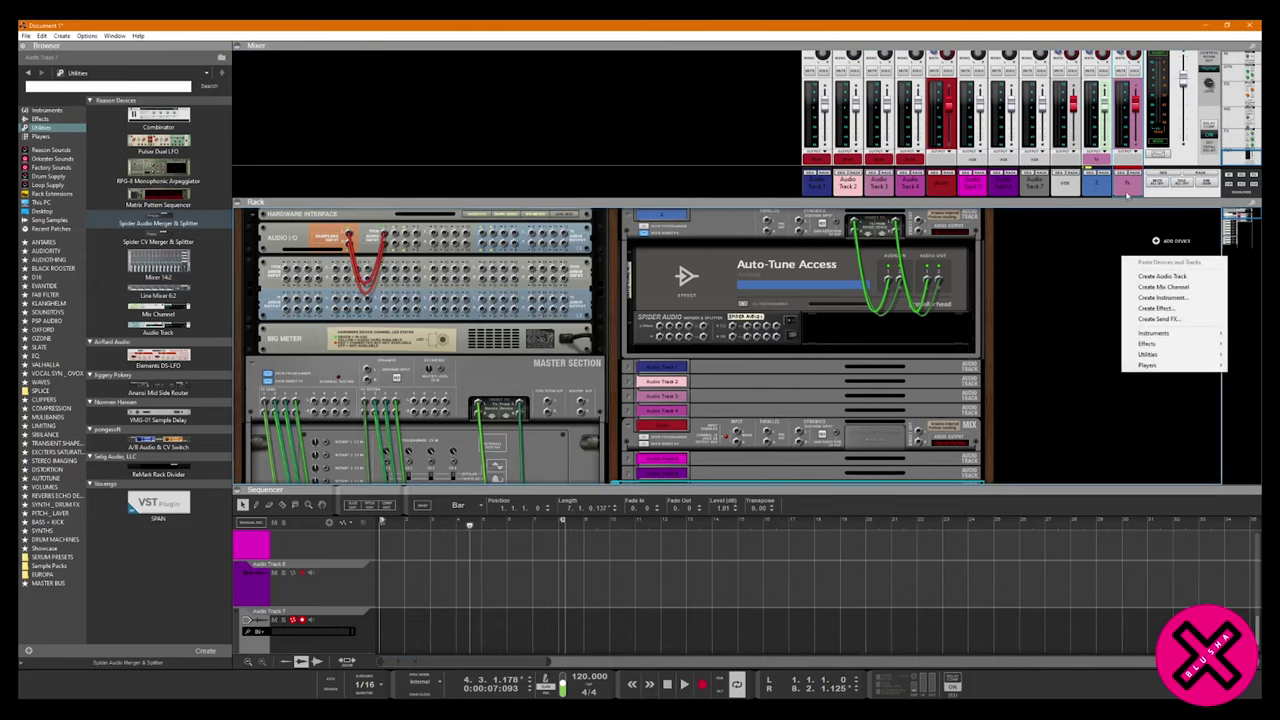
pyautogui.click(1044, 183)
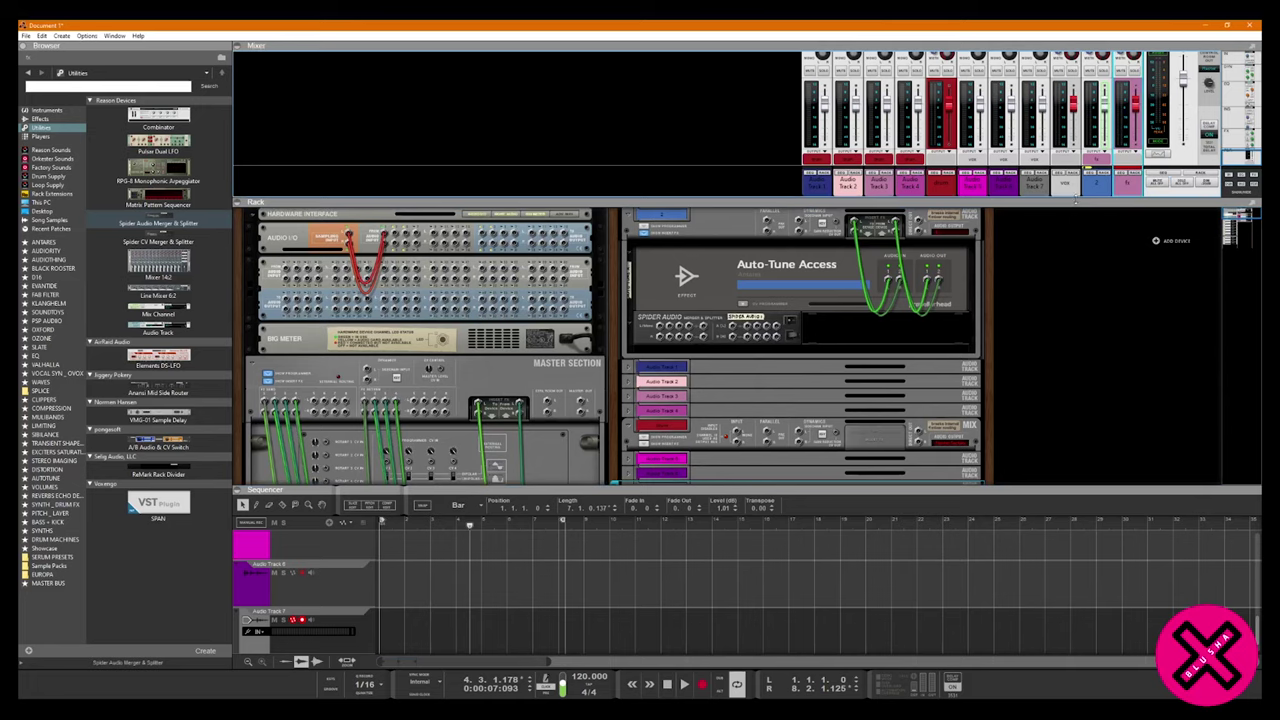
# Enlarge the mixer area slightly and move the drum and vox bus devices into the empty third rack column.
pyautogui.moveTo(1076, 201); pyautogui.dragTo(1088, 206)
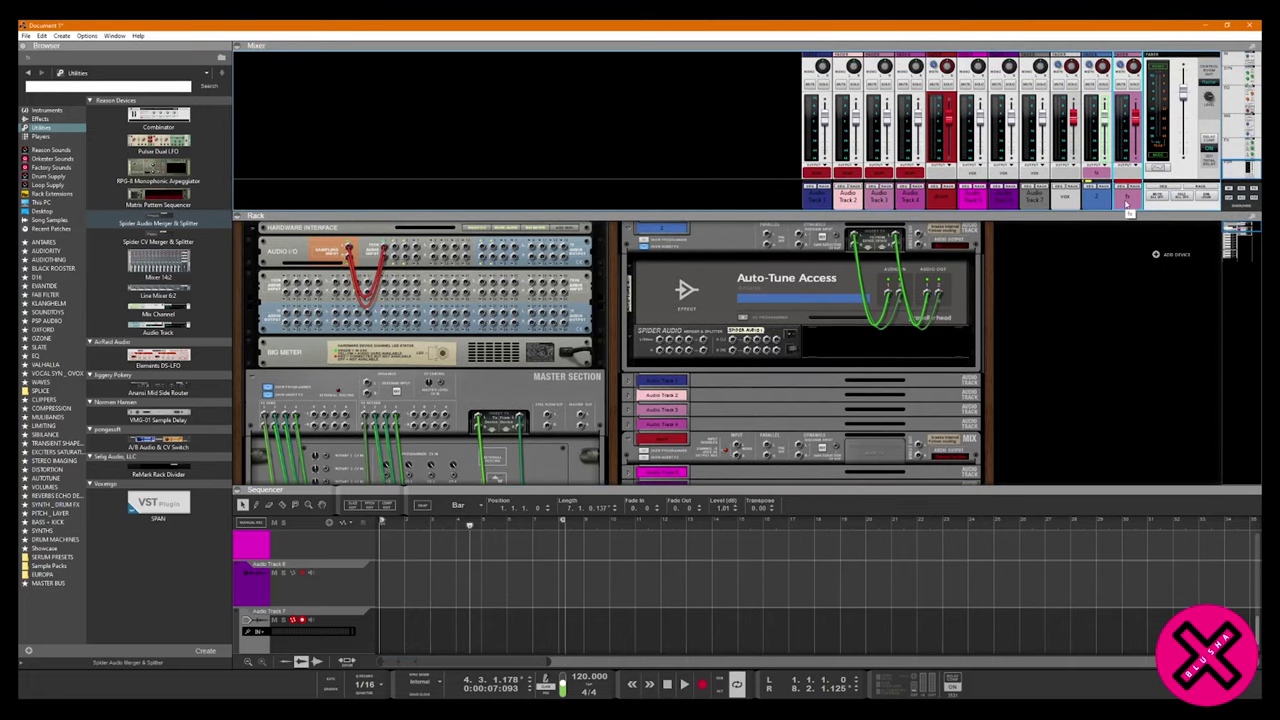
pyautogui.click(948, 187)
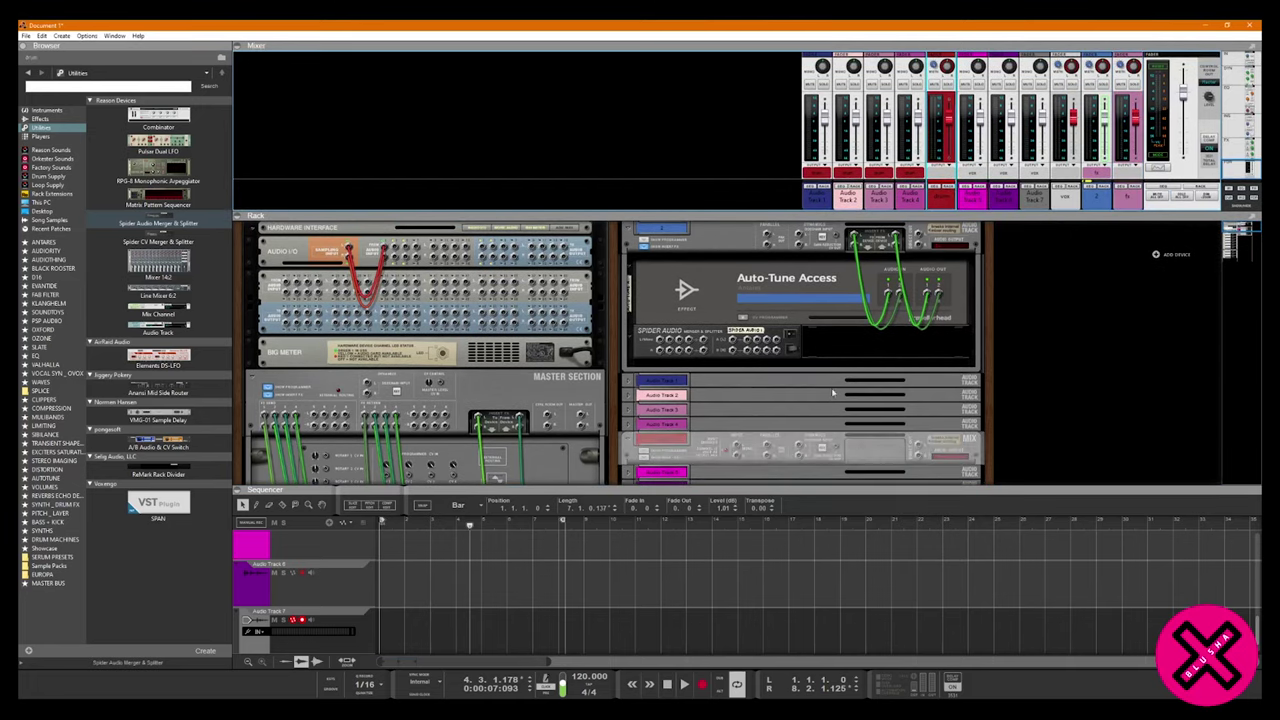
pyautogui.moveTo(650, 451); pyautogui.dragTo(1075, 318)
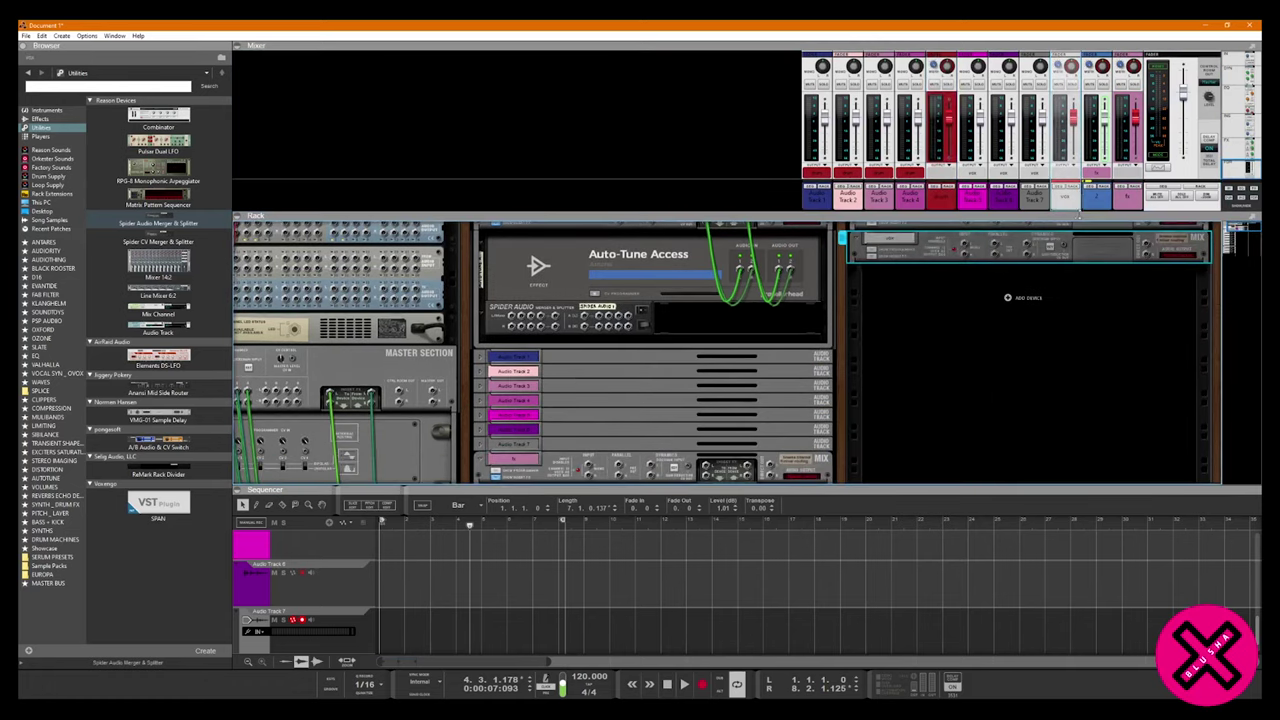
pyautogui.moveTo(561, 446); pyautogui.dragTo(868, 381)
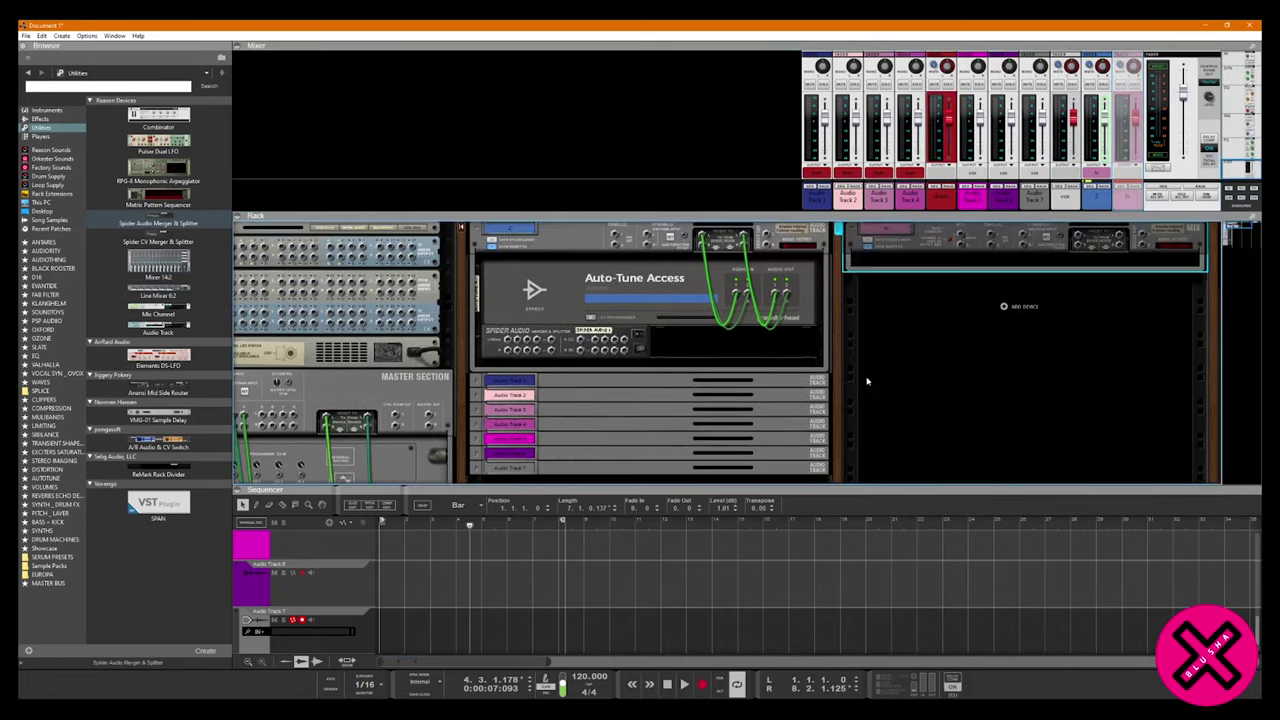
pyautogui.hotkey('ctrl', 'z')
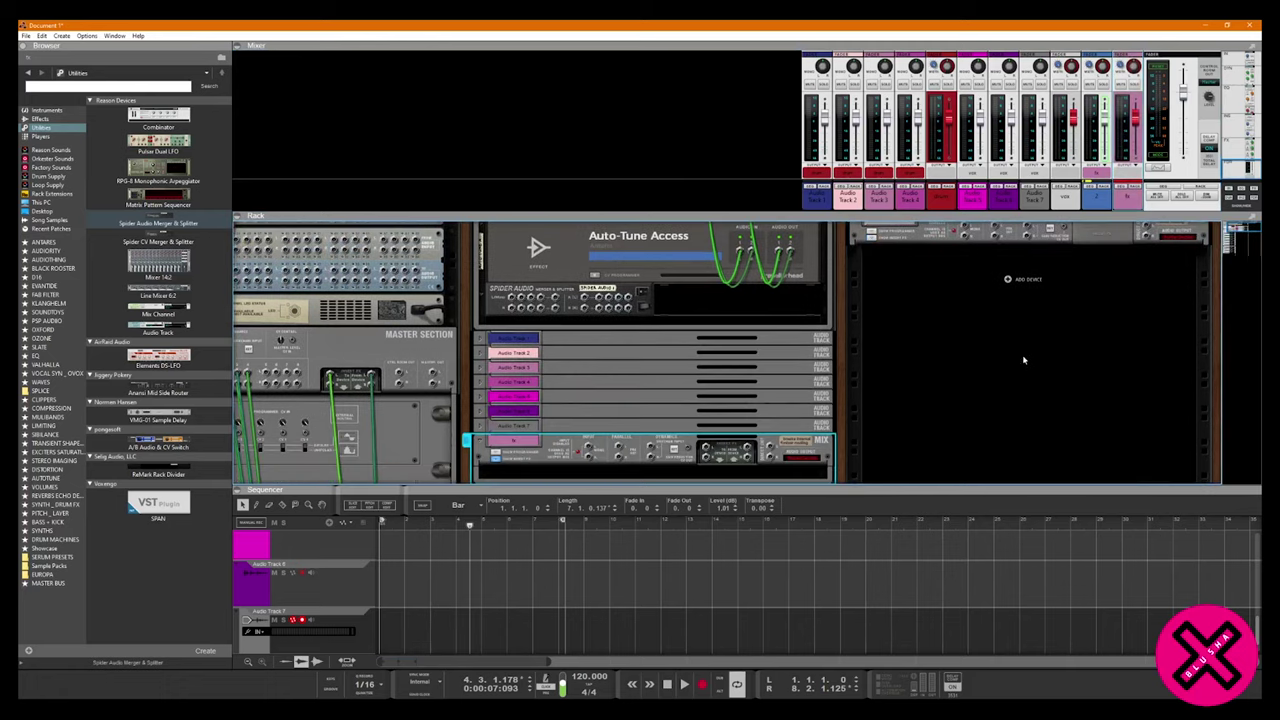
pyautogui.hotkey('ctrl', 'y')
pyautogui.hotkey('ctrl', 'z')
pyautogui.moveTo(563, 430); pyautogui.dragTo(929, 409)
pyautogui.hotkey('ctrl', 'z')
pyautogui.hotkey('ctrl', 'y')
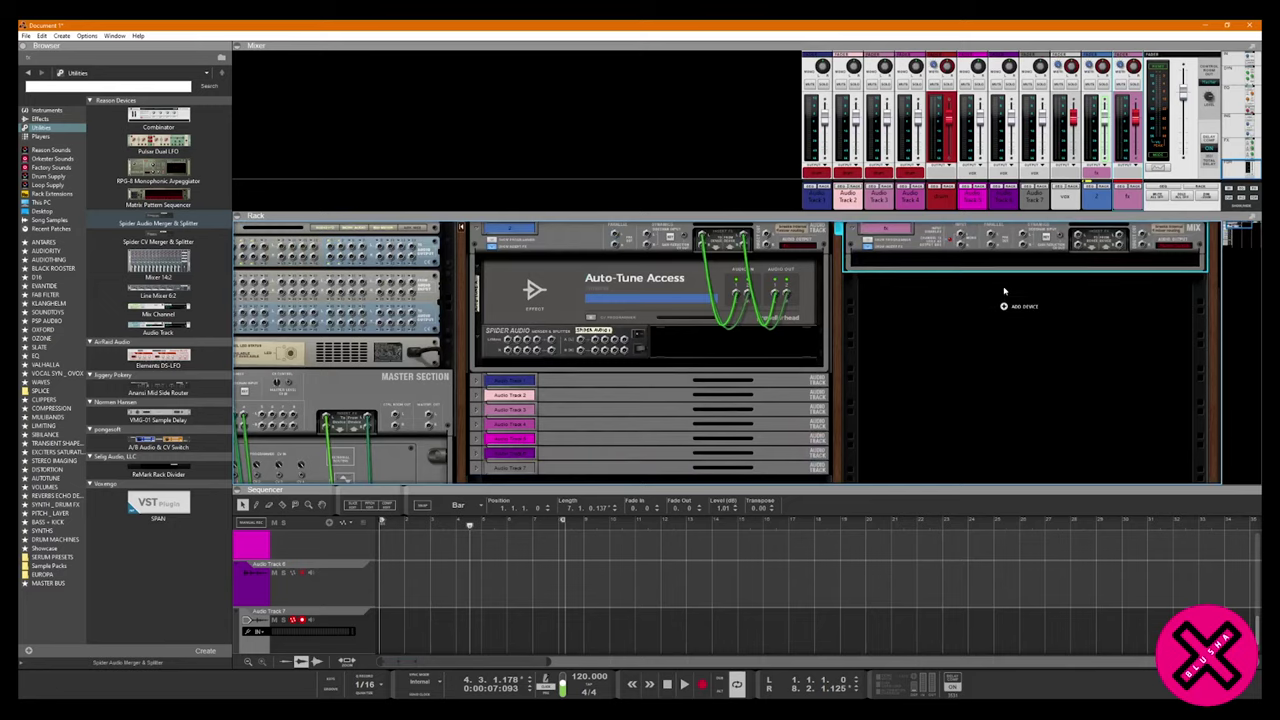
pyautogui.hotkey('ctrl', 'z')
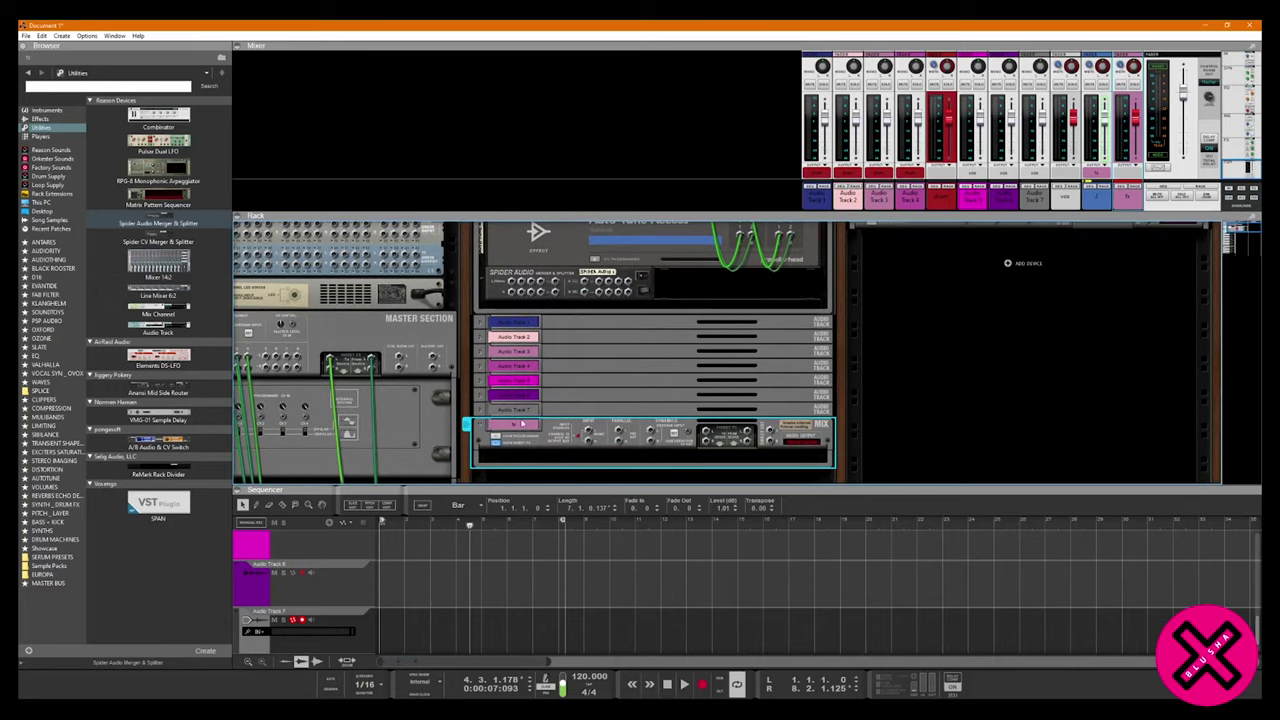
# Move the fx mix channel device below the other buses in the third rack column and inspect the rack's front and back.
pyautogui.moveTo(521, 428); pyautogui.dragTo(909, 346)
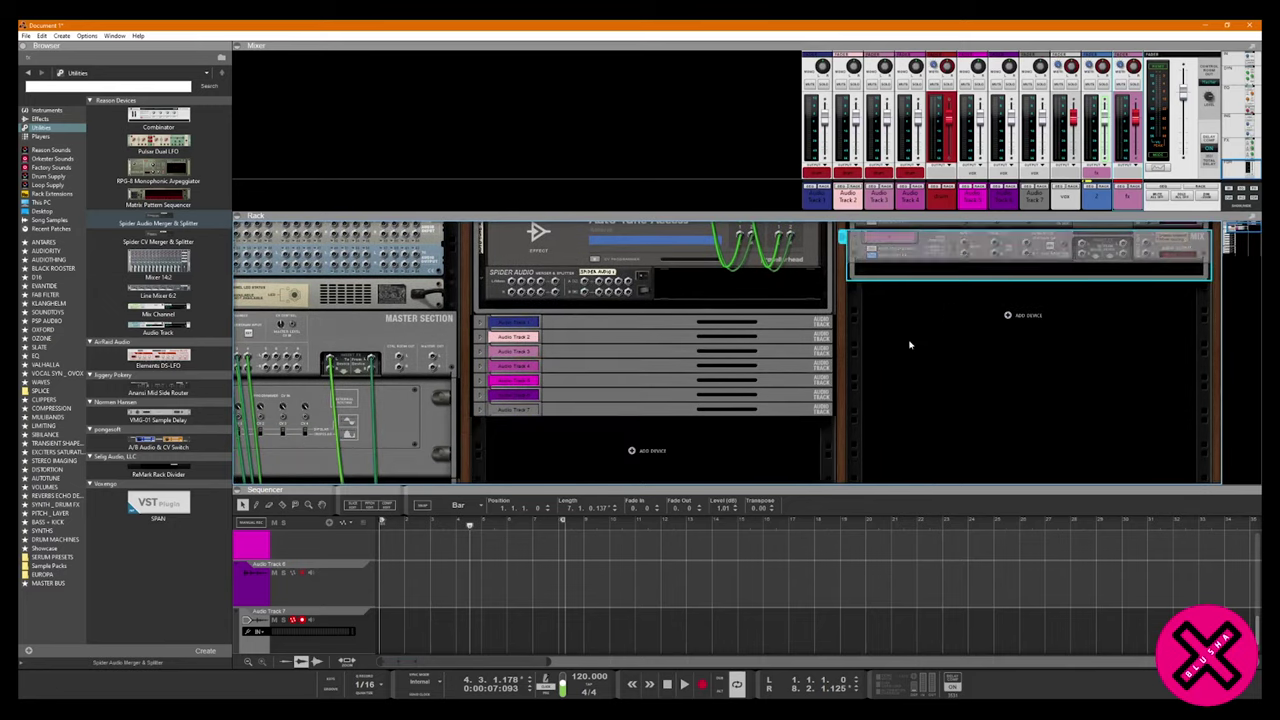
pyautogui.press('Tab')
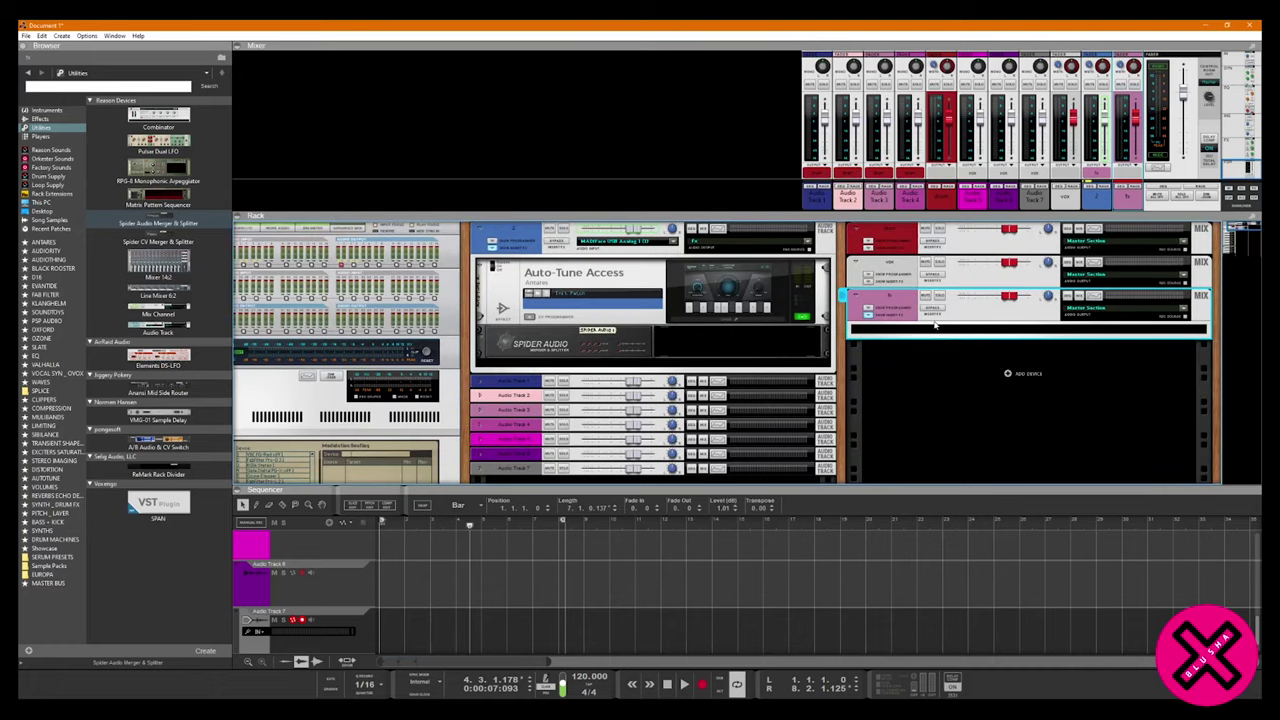
pyautogui.moveTo(1243, 226)
pyautogui.mouseDown()
pyautogui.moveTo(1227, 228)
pyautogui.moveTo(1254, 221)
pyautogui.mouseUp()
pyautogui.press('Tab')
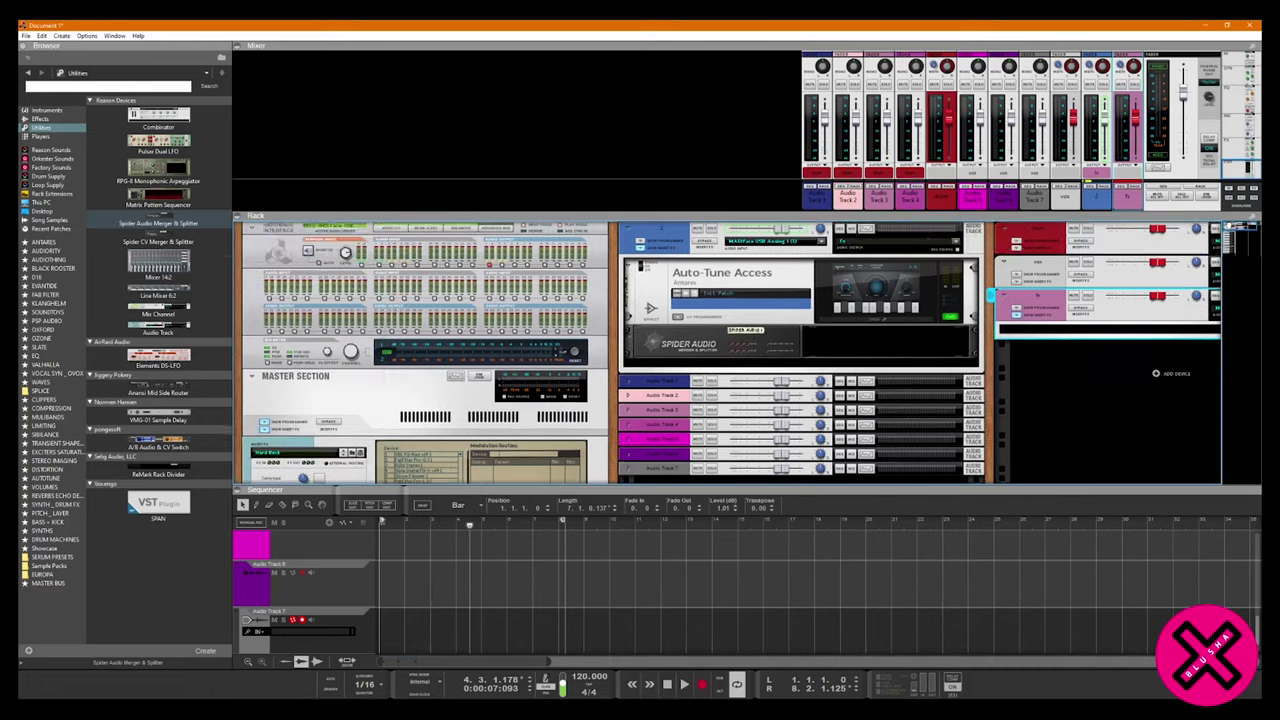
pyautogui.press('Tab')
pyautogui.press('Tab')
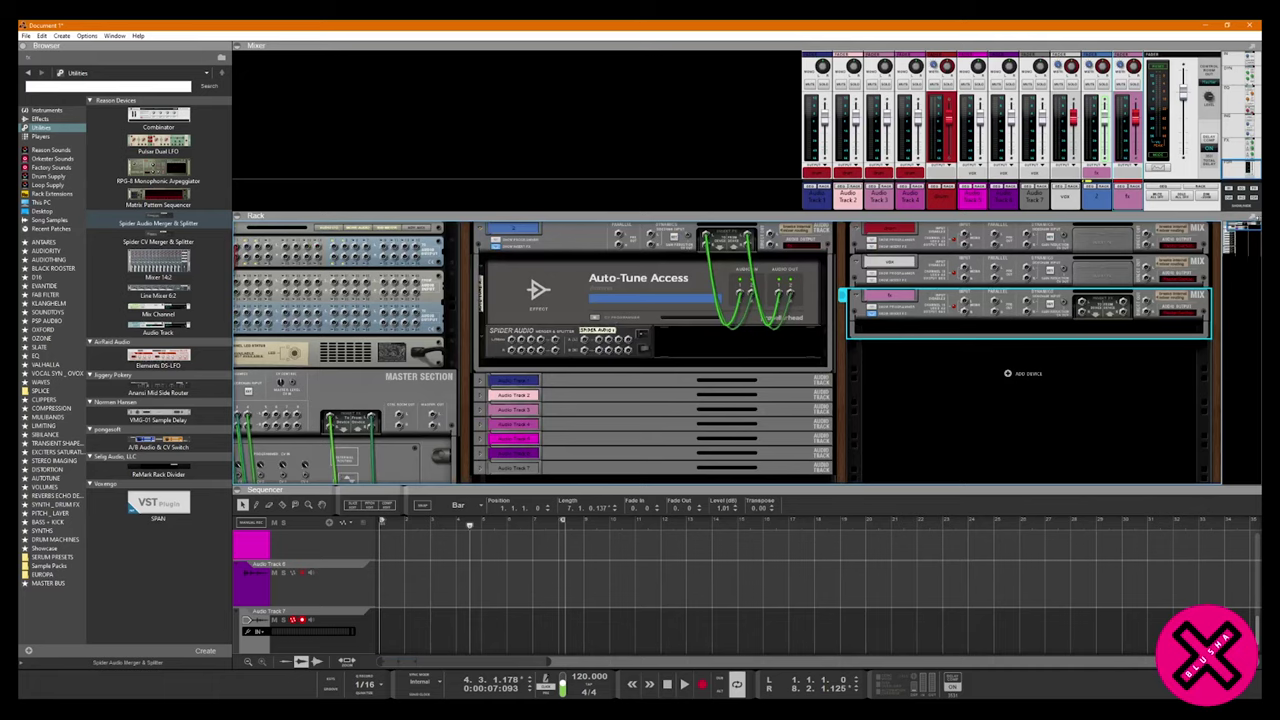
pyautogui.press('Tab')
pyautogui.press('Tab')
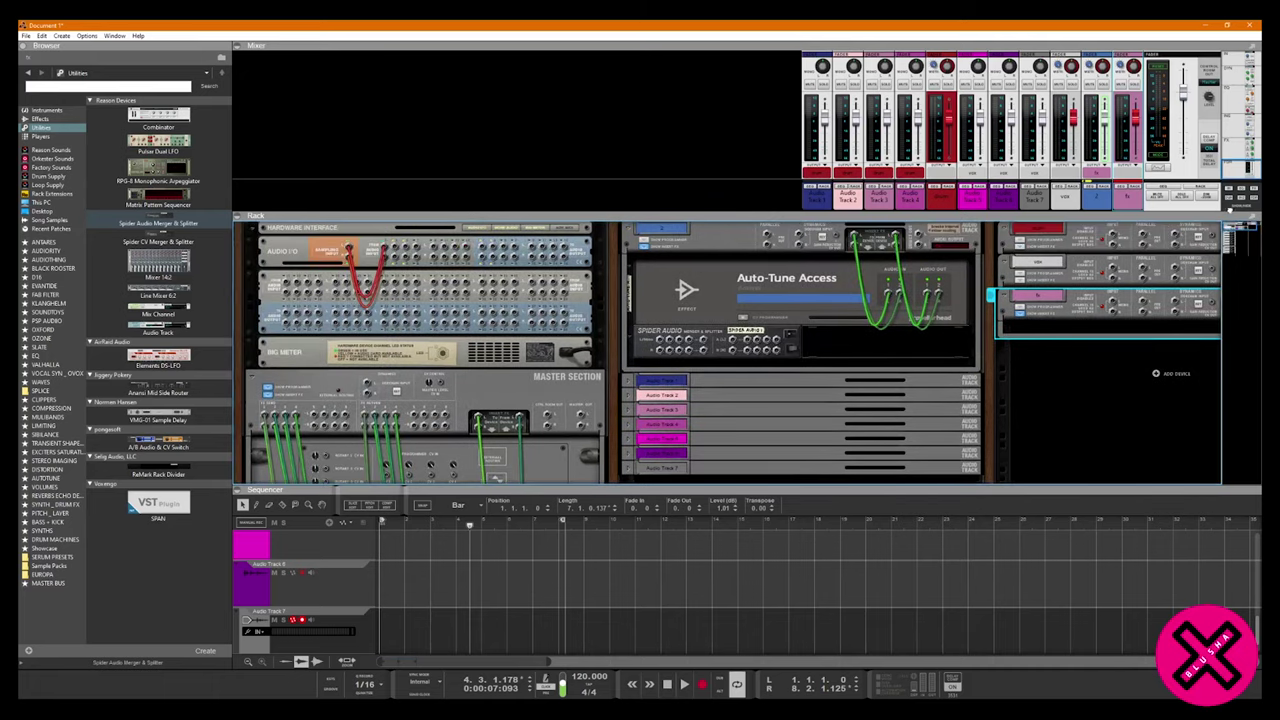
# Patch the audio outputs of the bus channels in the third rack column to the hardware interface's audio outputs.
pyautogui.moveTo(1234, 227); pyautogui.dragTo(1242, 228)
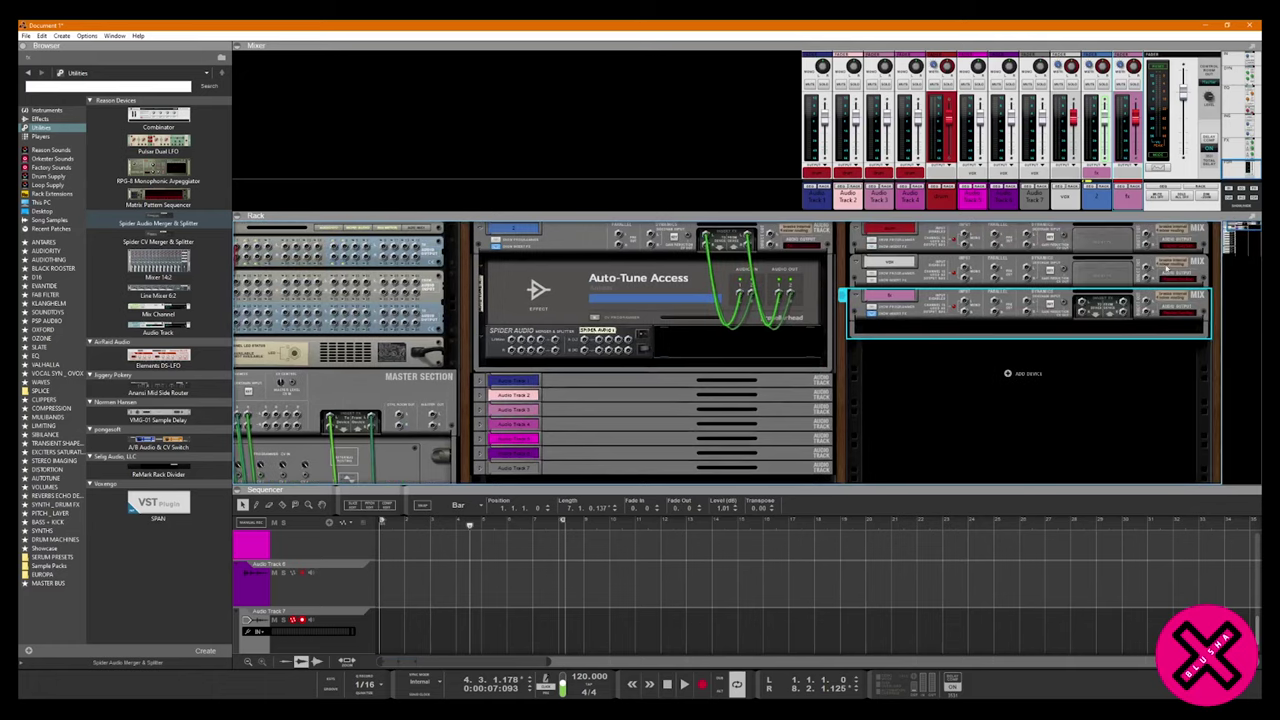
pyautogui.moveTo(1150, 232); pyautogui.dragTo(334, 320)
pyautogui.hscroll(3, 1158, 296)
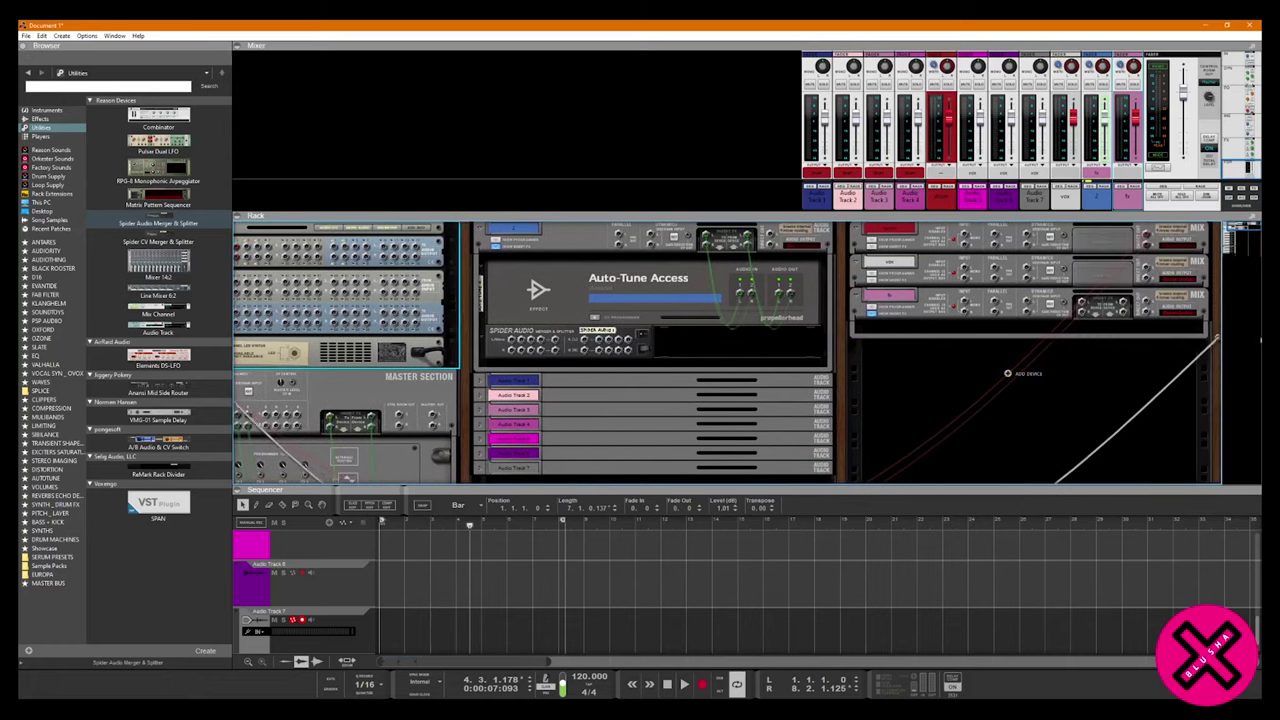
pyautogui.click(1144, 305)
pyautogui.hscroll(-3, 1144, 305)
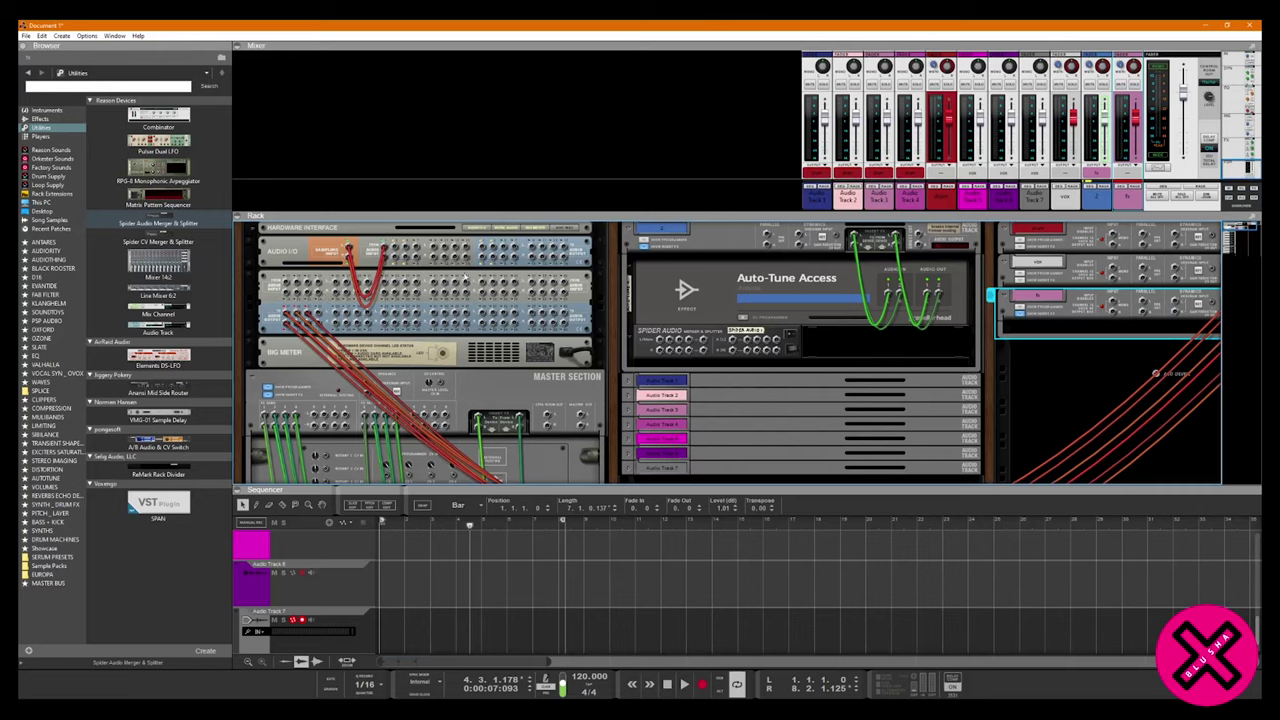
# Add an audio track with stereo input MADIface USB Analog 1 (1) + Analog 2 (1) and return the playhead to the song start.
pyautogui.scroll(-1, 310, 640)
pyautogui.click(307, 648)
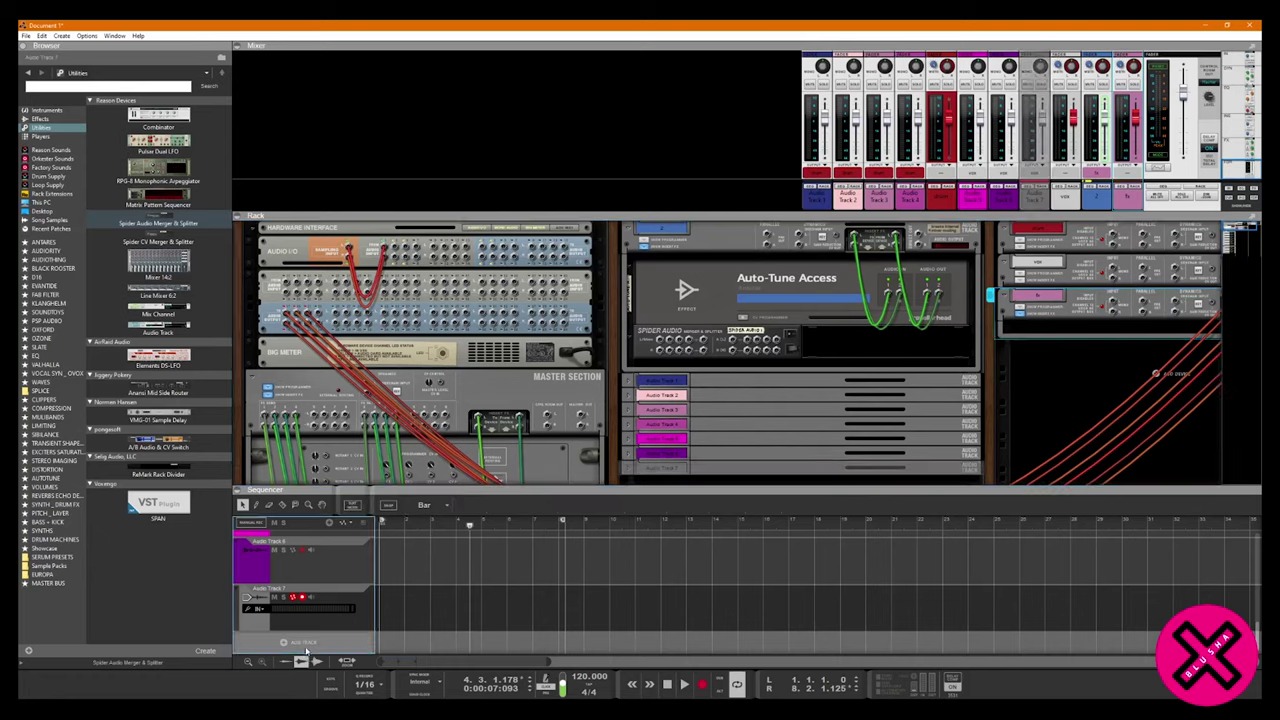
pyautogui.click(340, 652)
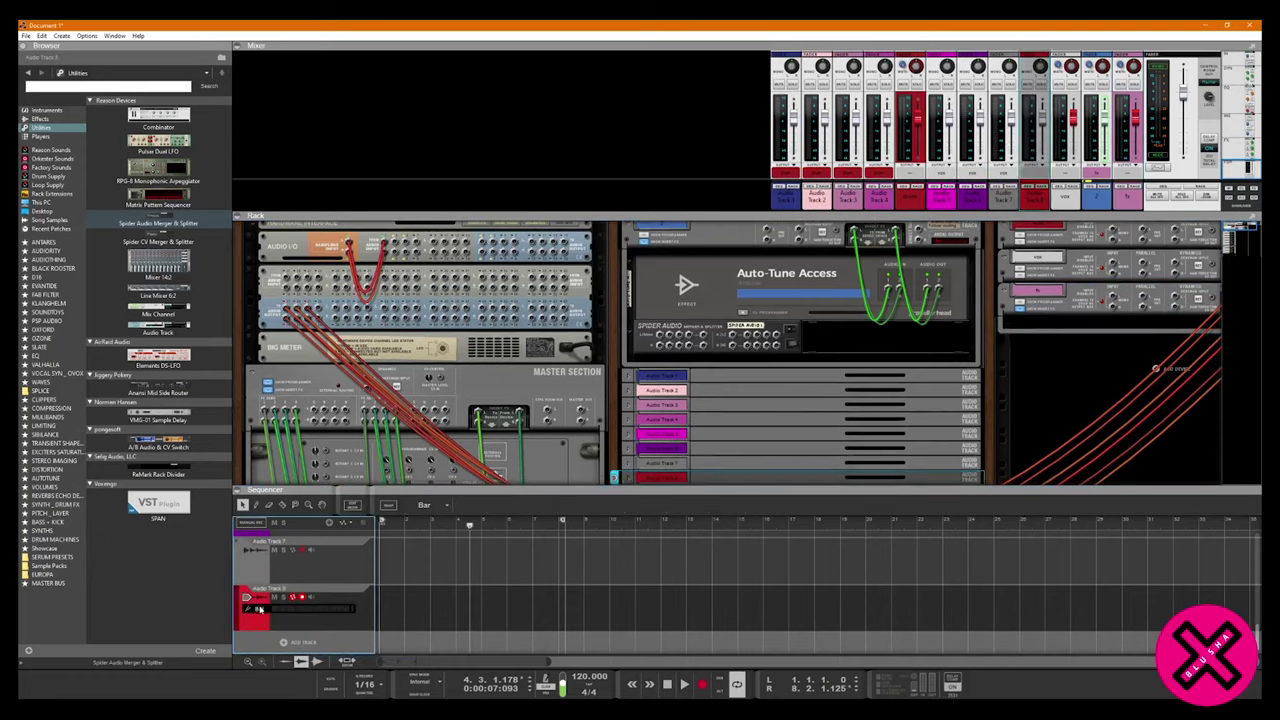
pyautogui.click(262, 607)
pyautogui.click(296, 527)
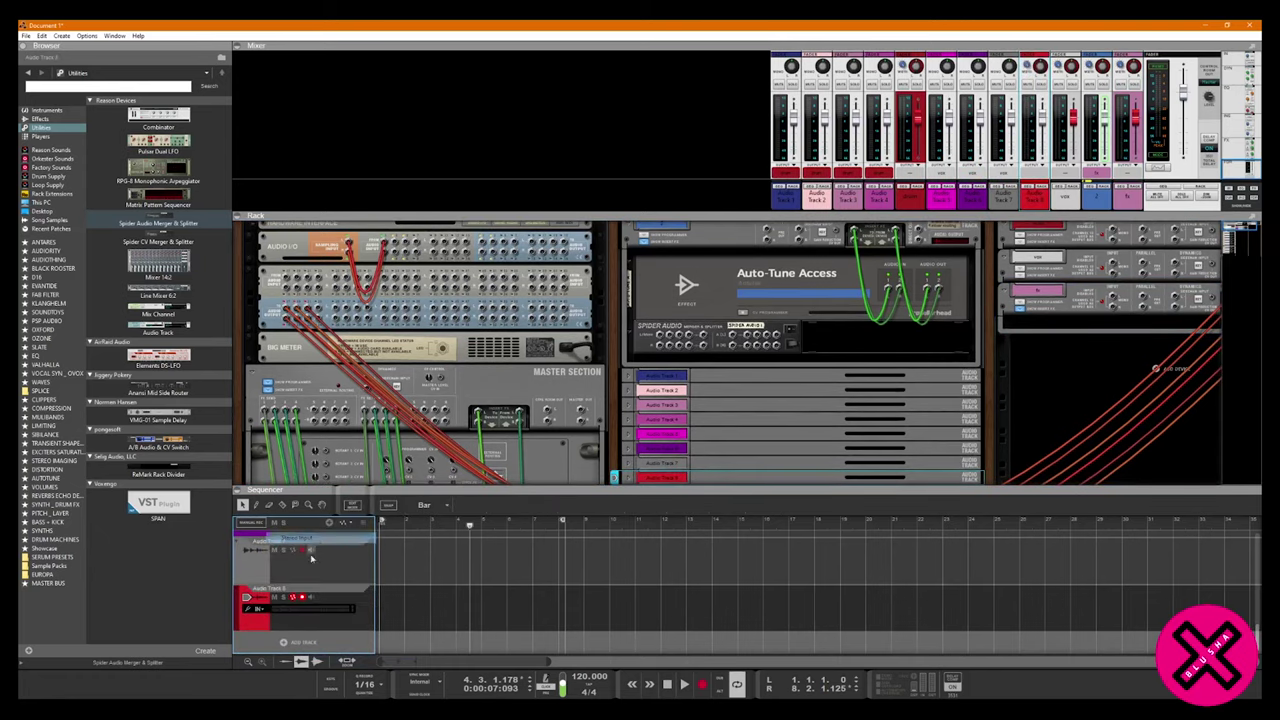
pyautogui.click(264, 609)
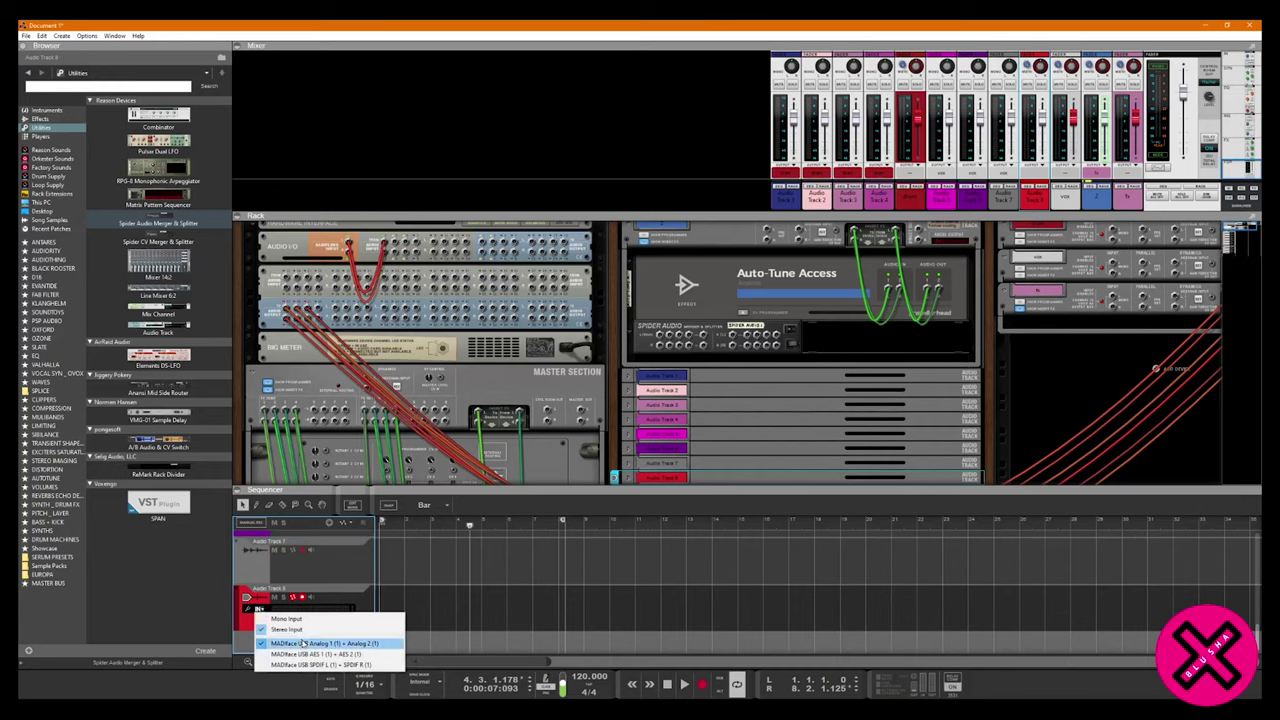
pyautogui.click(302, 643)
pyautogui.moveTo(394, 530); pyautogui.dragTo(365, 539)
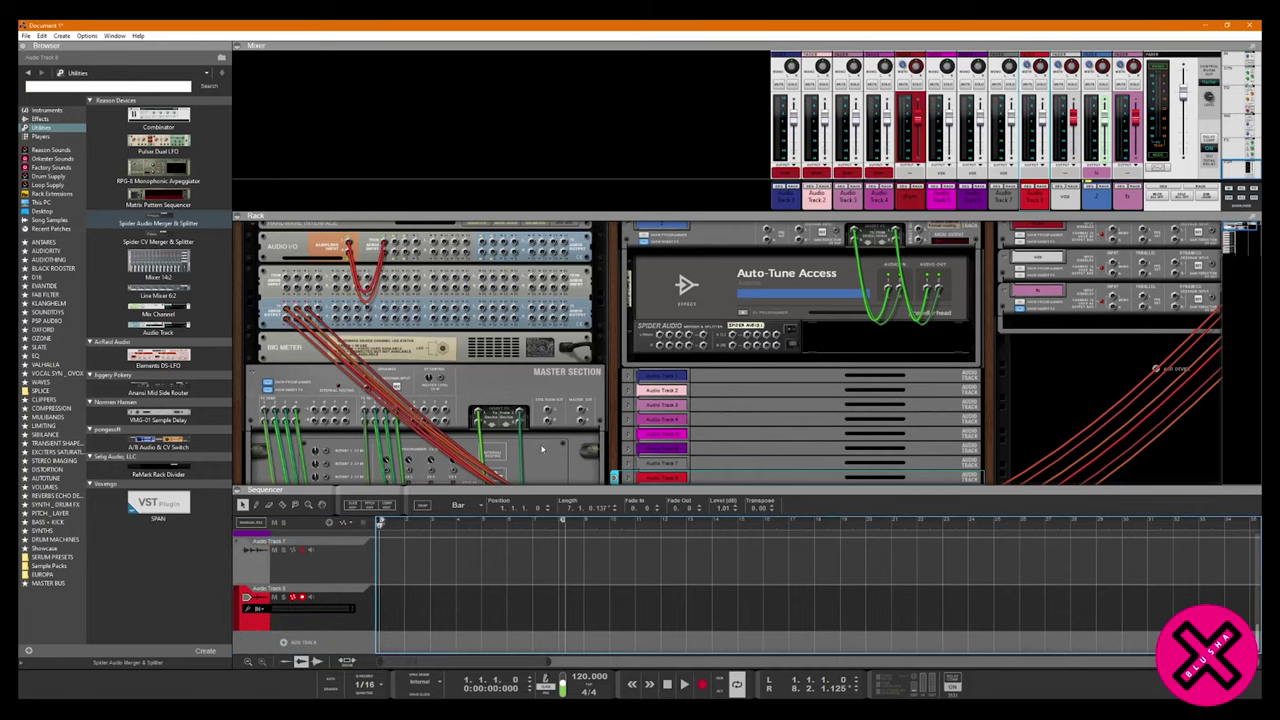
# Add two more audio tracks below Audio Track 8 and enlarge the sequencer area.
pyautogui.click(307, 645)
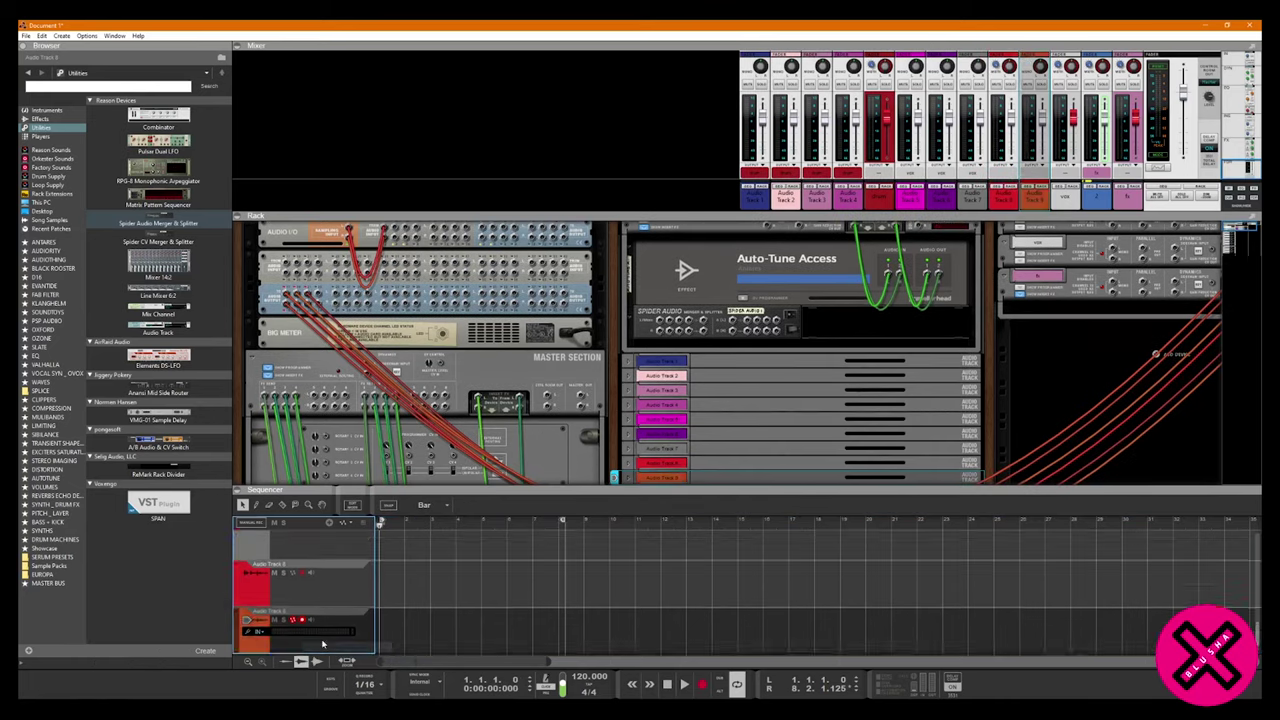
pyautogui.click(306, 644)
pyautogui.click(330, 647)
pyautogui.scroll(1, 349, 589)
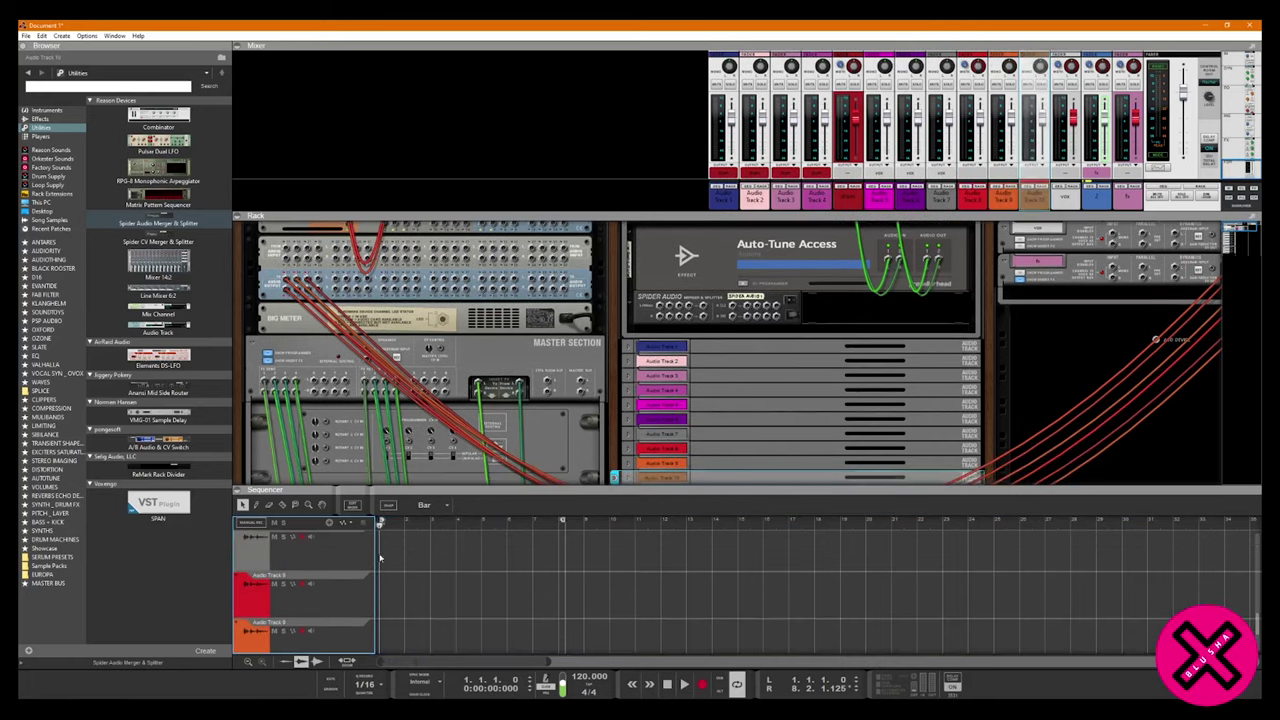
pyautogui.moveTo(401, 490); pyautogui.dragTo(401, 400)
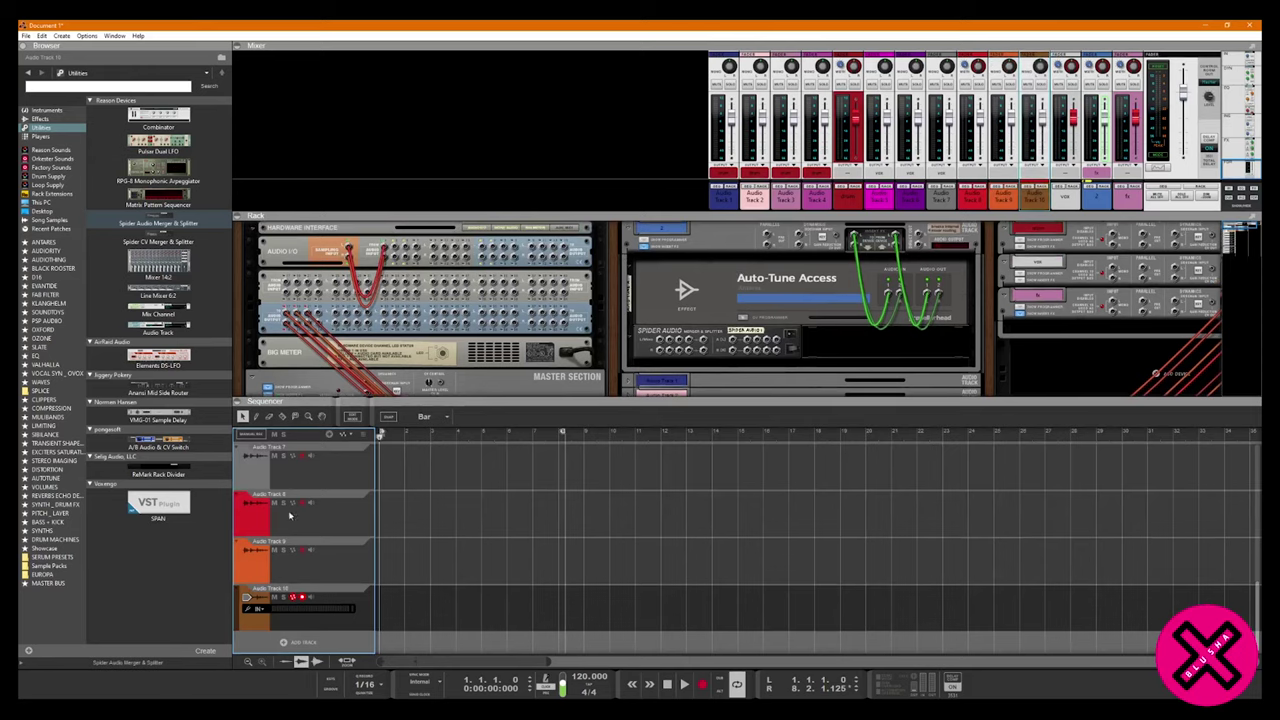
# Record onto Audio Tracks 8 and 10 simultaneously and arm Audio Track 9 while the recording runs.
pyautogui.click(306, 512)
pyautogui.click(261, 517)
pyautogui.click(298, 552)
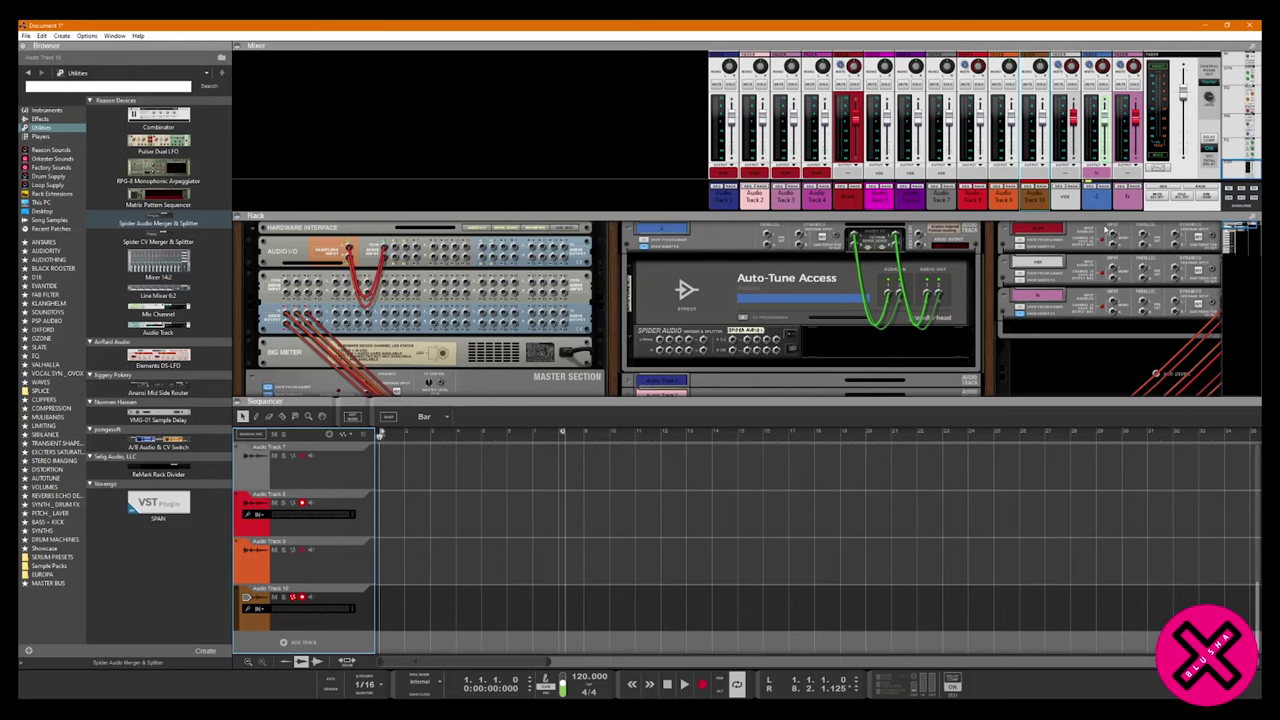
pyautogui.click(310, 553)
pyautogui.hotkey('ctrl', 'Return')
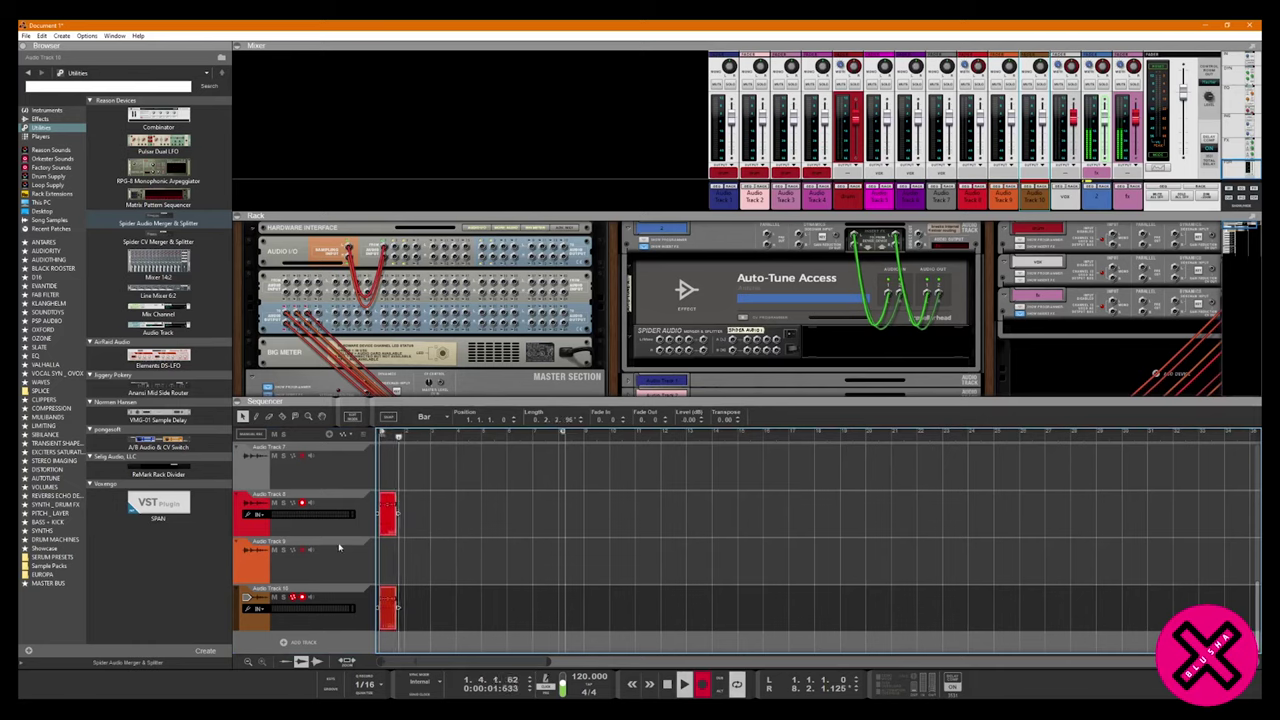
pyautogui.click(303, 550)
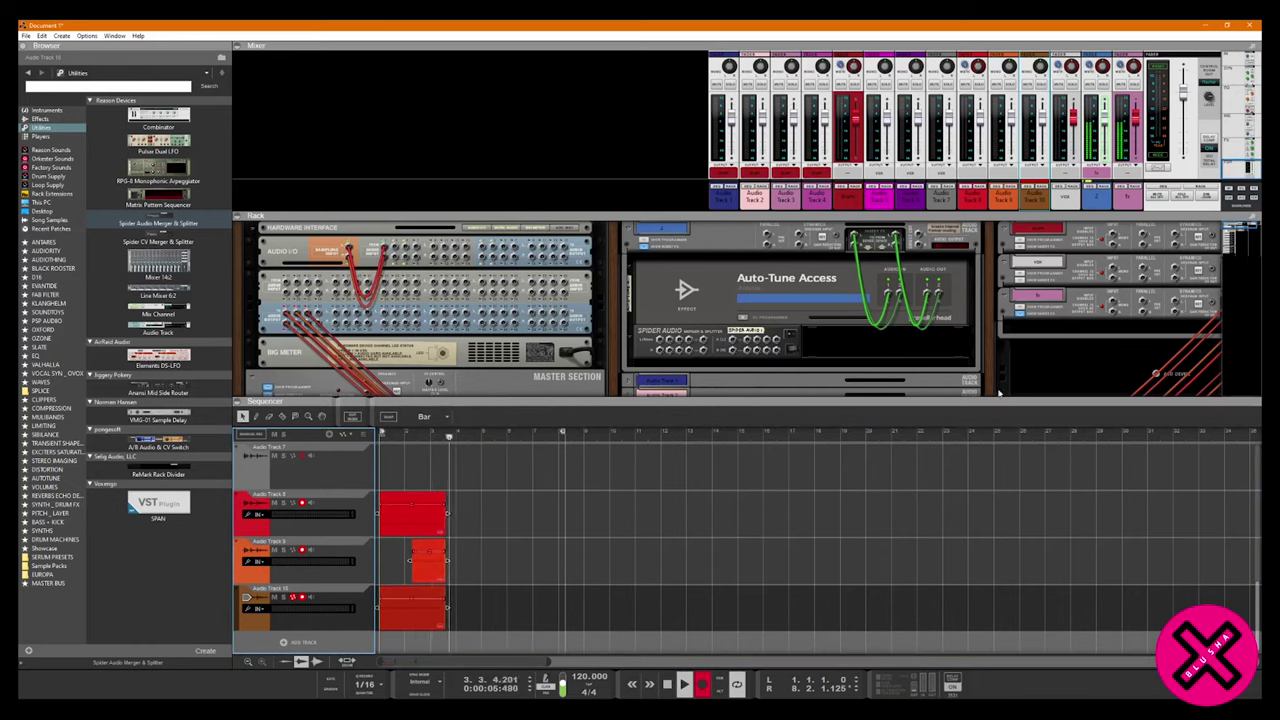
# Stop and delete the new recordings, and disarm Audio Tracks 8, 9 and 10.
pyautogui.click(667, 684)
pyautogui.press('Delete')
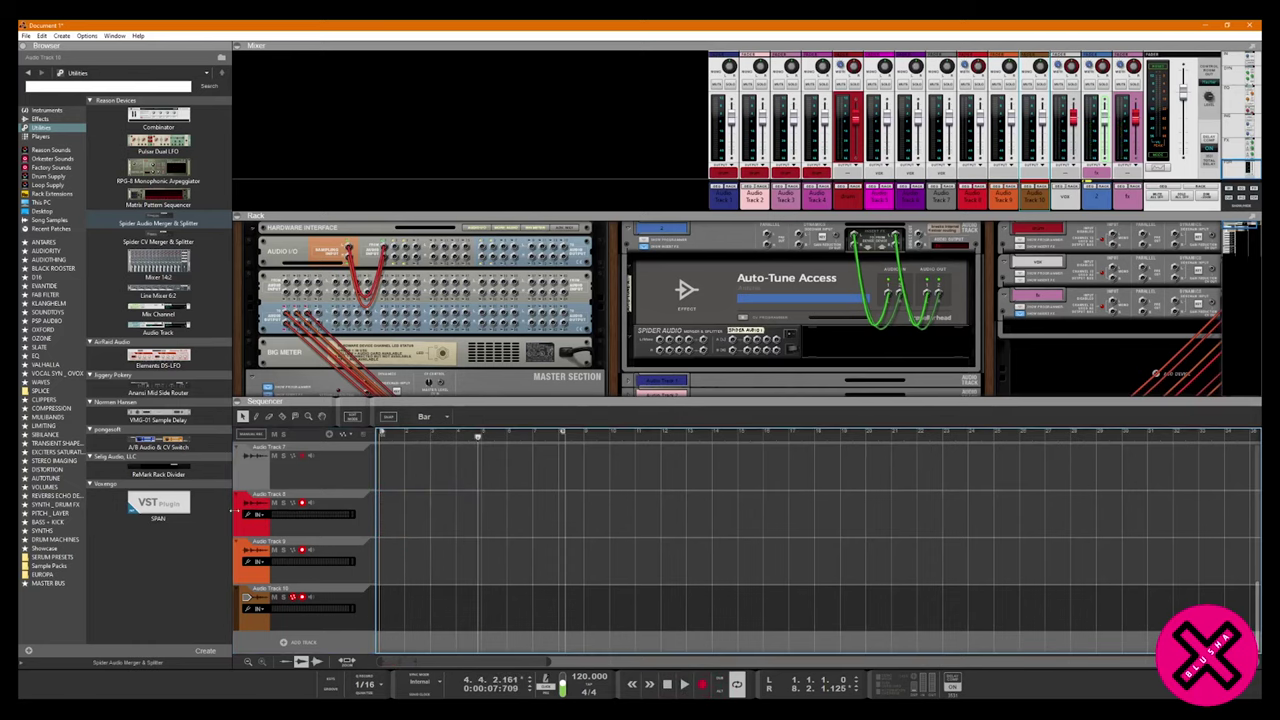
pyautogui.click(302, 503)
pyautogui.click(302, 550)
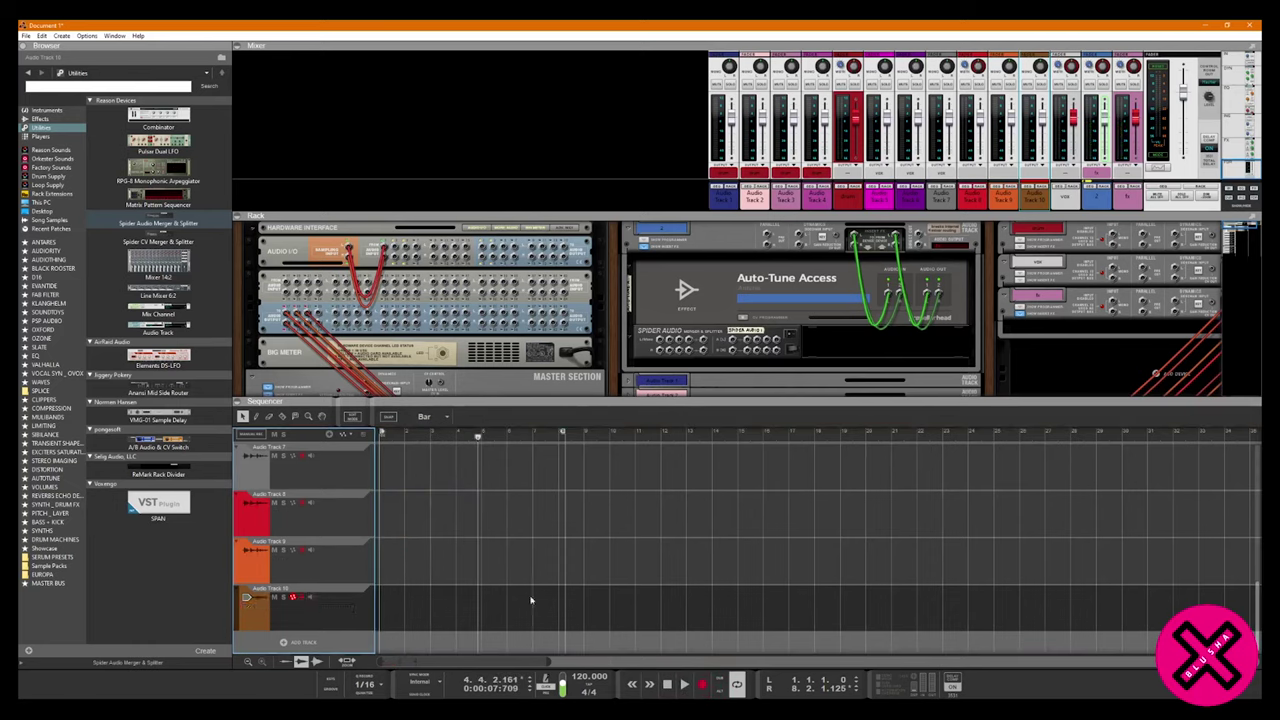
# Shrink the sequencer area to give the rack more height.
pyautogui.scroll(1, 540, 604)
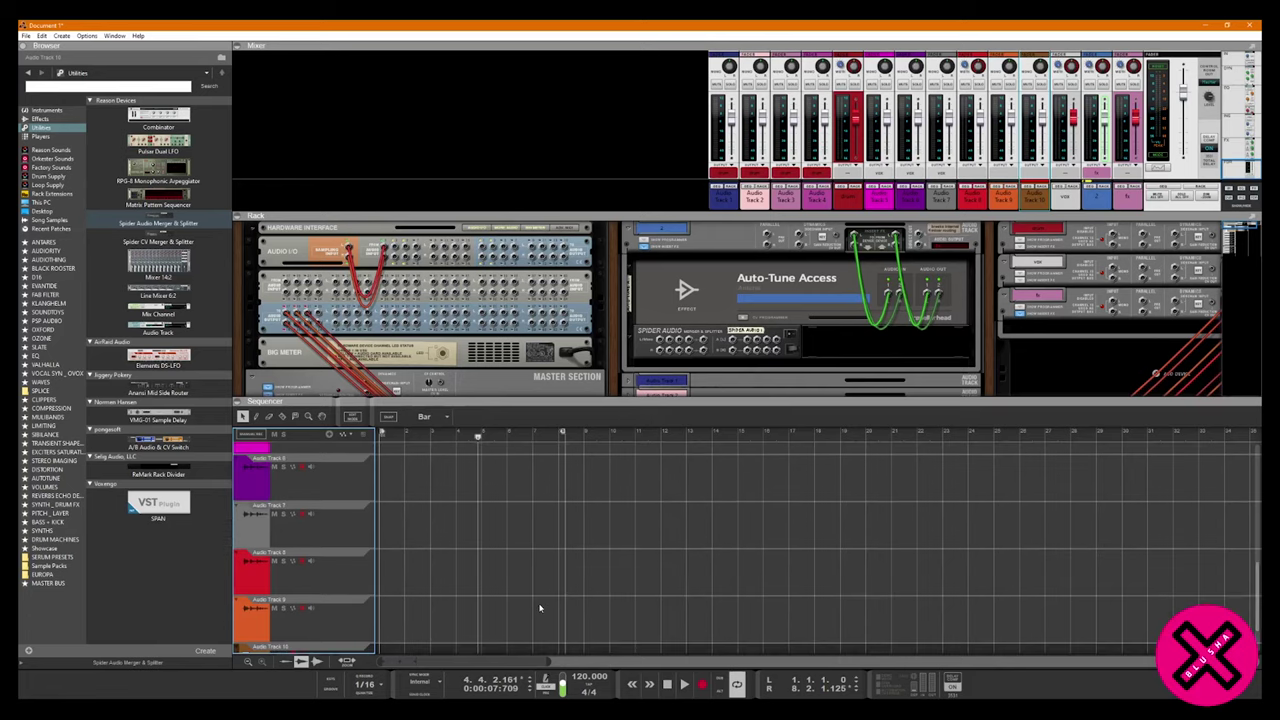
pyautogui.scroll(-1, 540, 604)
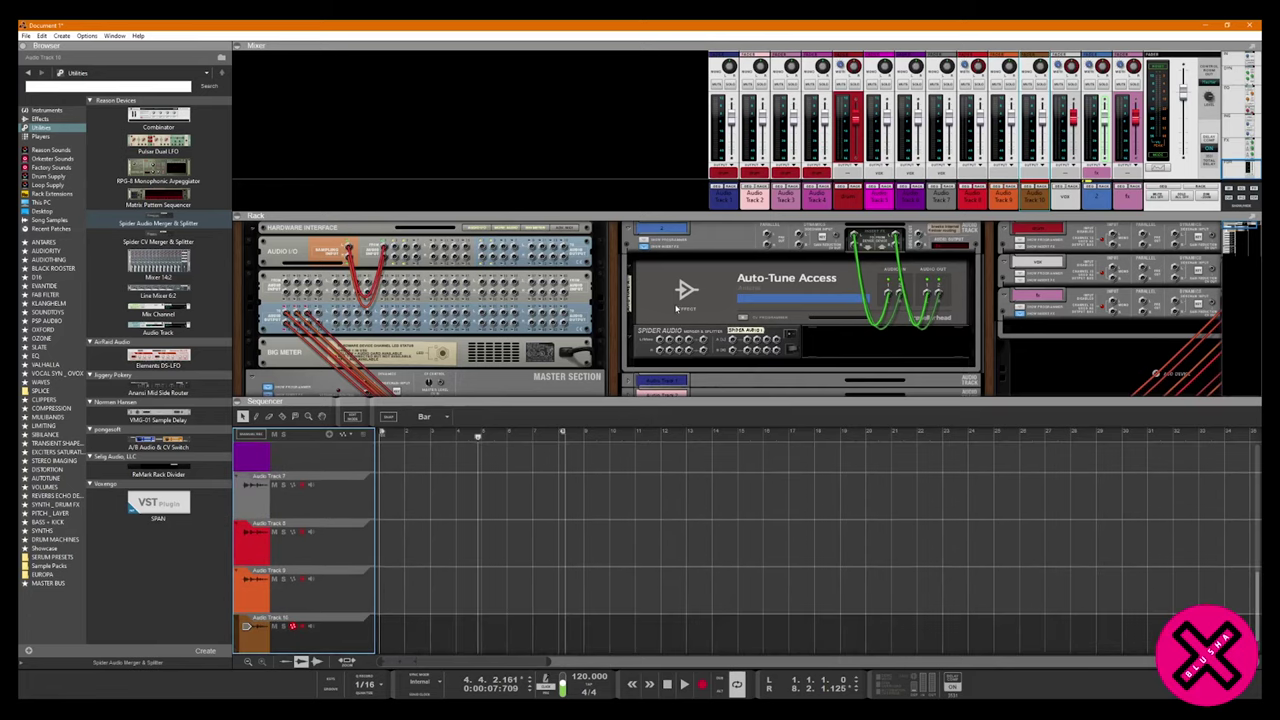
pyautogui.moveTo(642, 398); pyautogui.dragTo(642, 518)
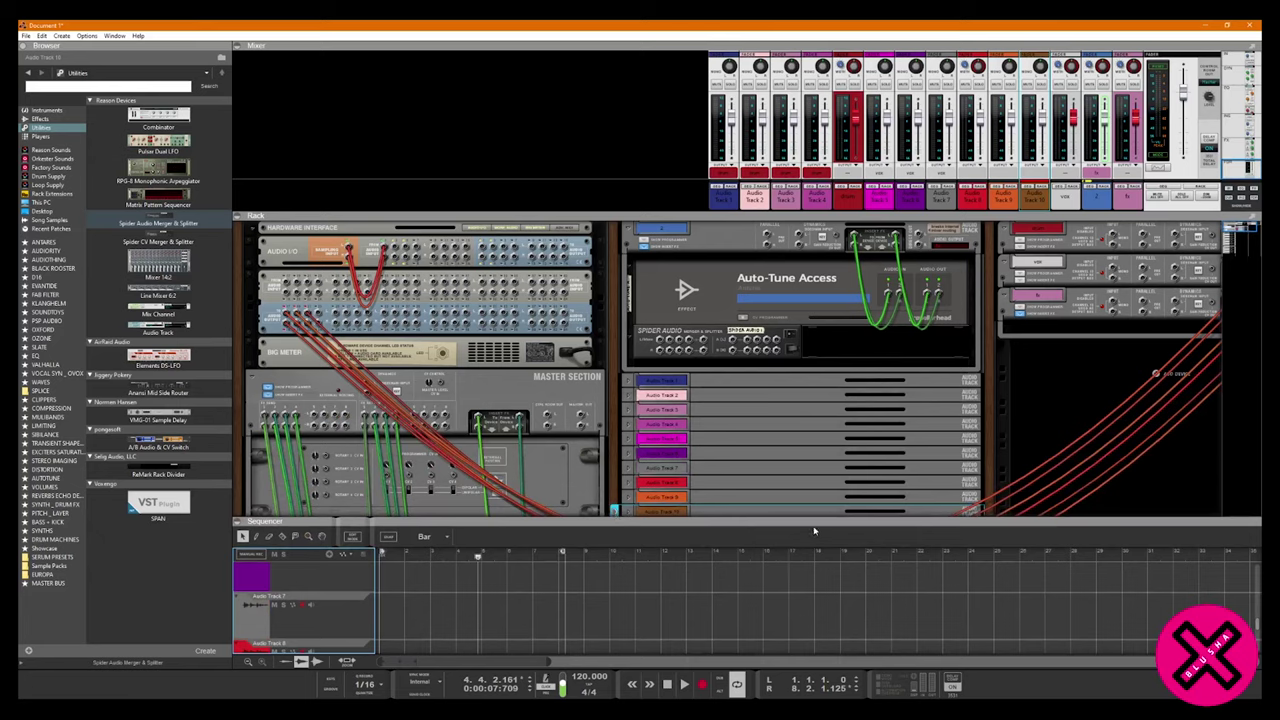
# Adjust the sequencer's height, flip the rack to its front to look over the devices, and return to its cable side.
pyautogui.moveTo(811, 519); pyautogui.dragTo(811, 542)
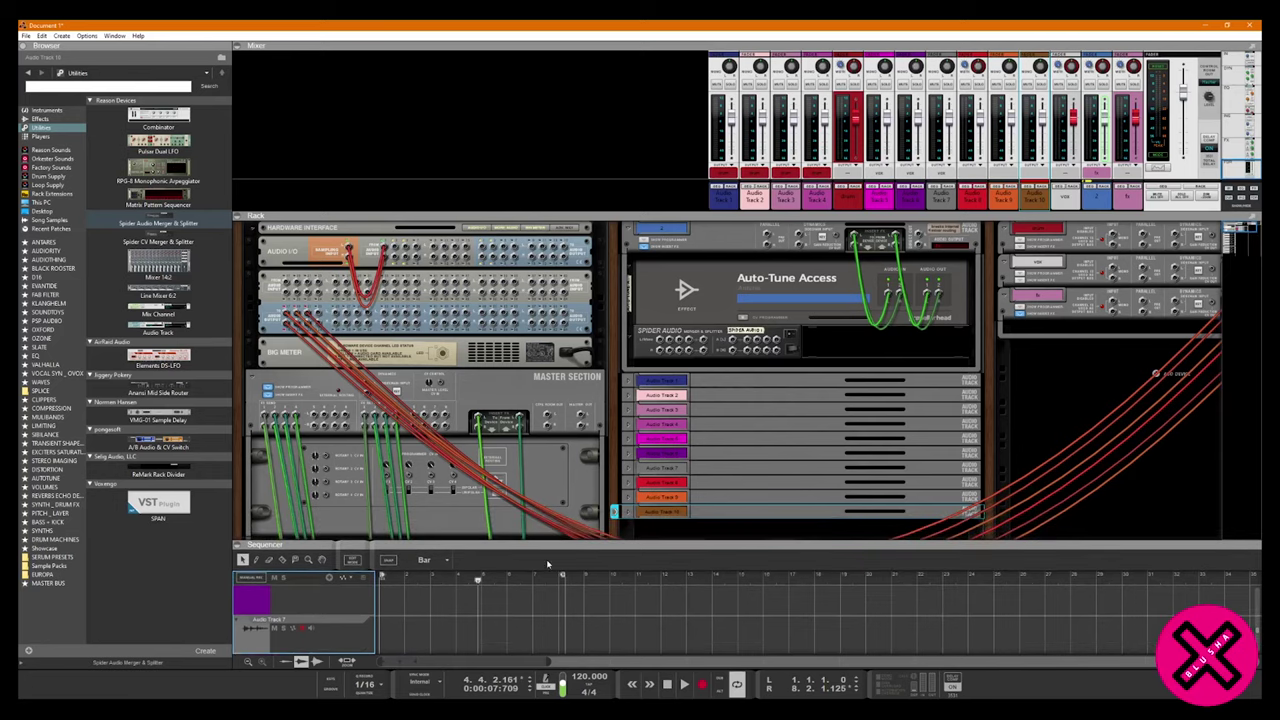
pyautogui.moveTo(1236, 229); pyautogui.dragTo(1235, 228)
pyautogui.moveTo(470, 543); pyautogui.dragTo(475, 505)
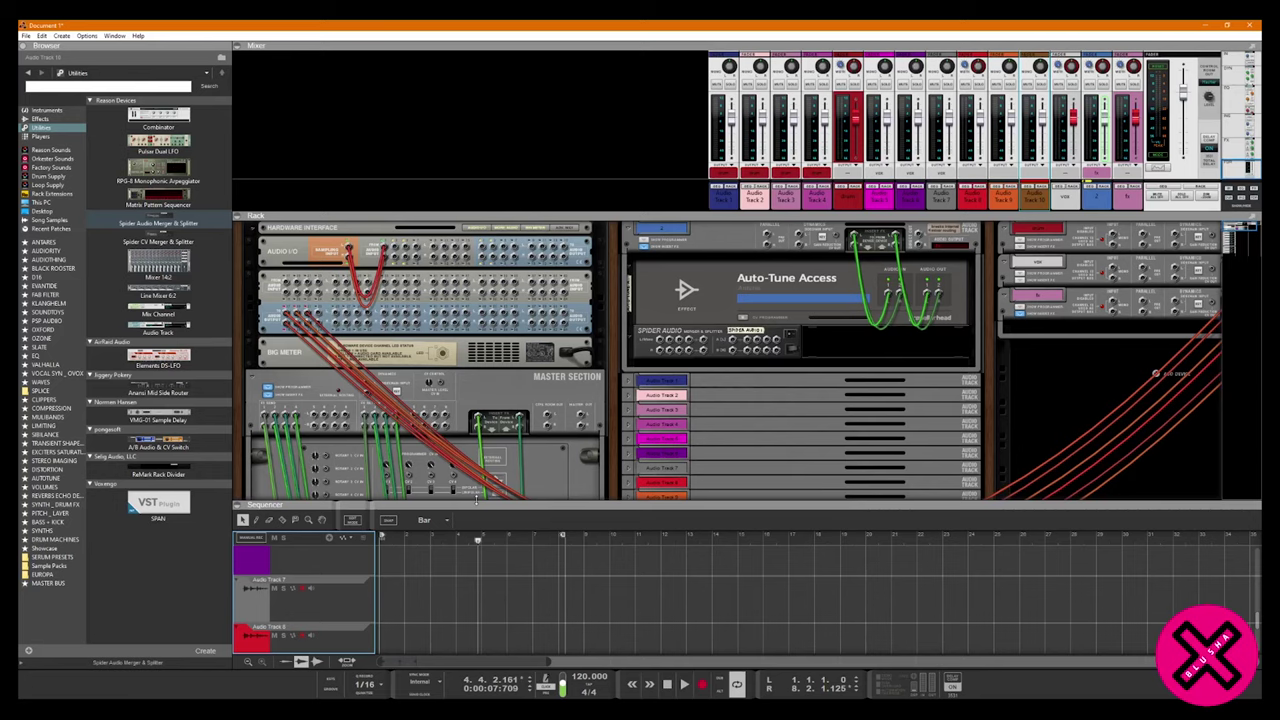
pyautogui.press('Tab')
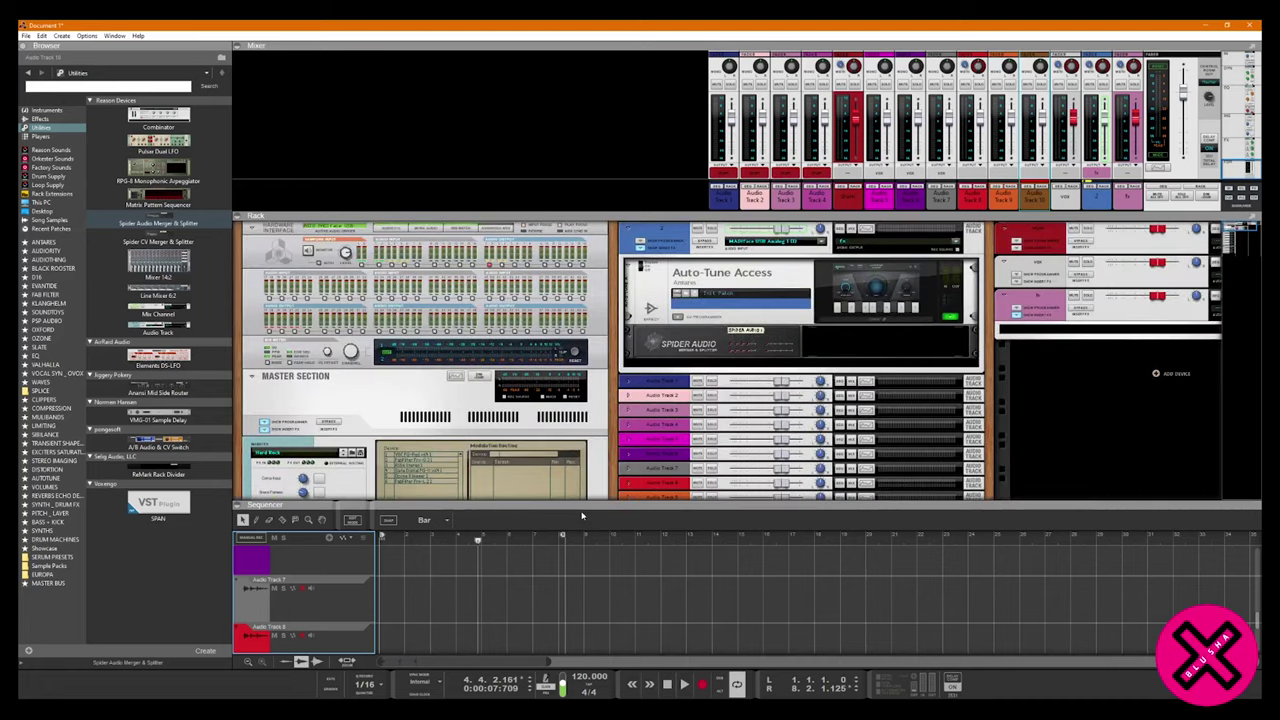
pyautogui.scroll(-5, 840, 426)
pyautogui.scroll(5, 826, 436)
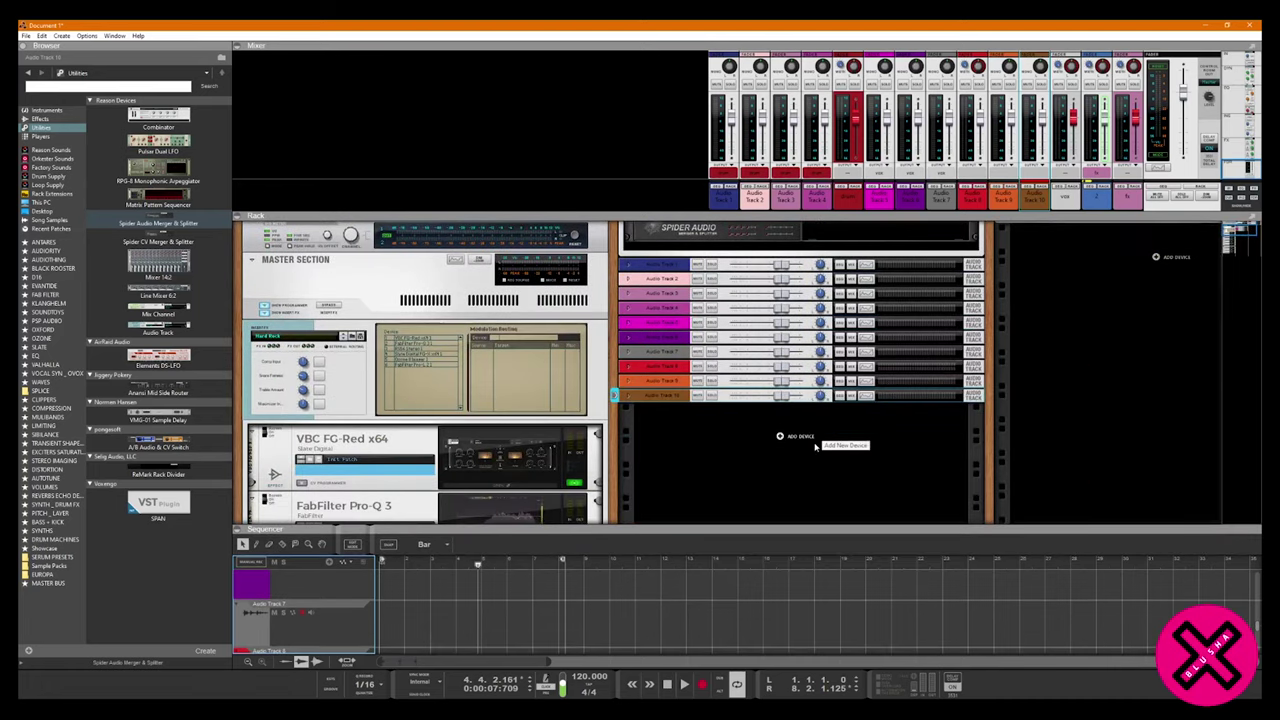
pyautogui.press('Tab')
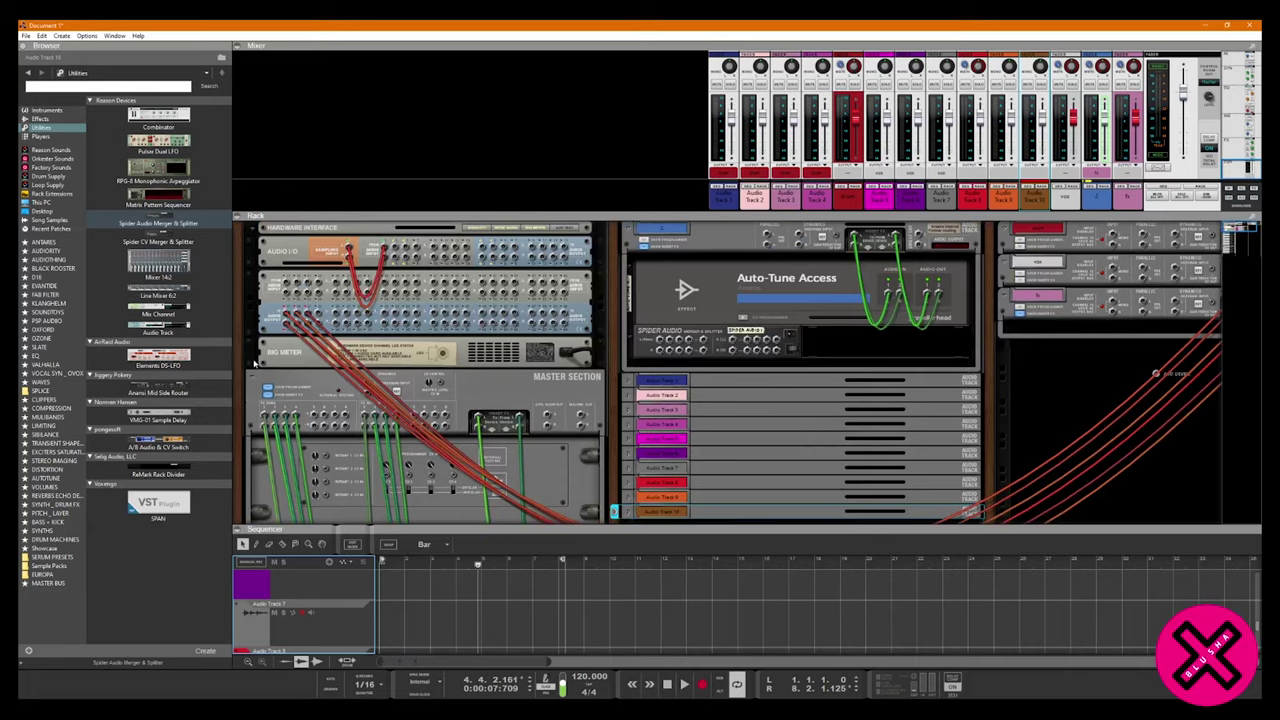
# Narrow the browser and disconnect the bus cables from the hardware interface's audio outputs.
pyautogui.moveTo(228, 359); pyautogui.dragTo(204, 365)
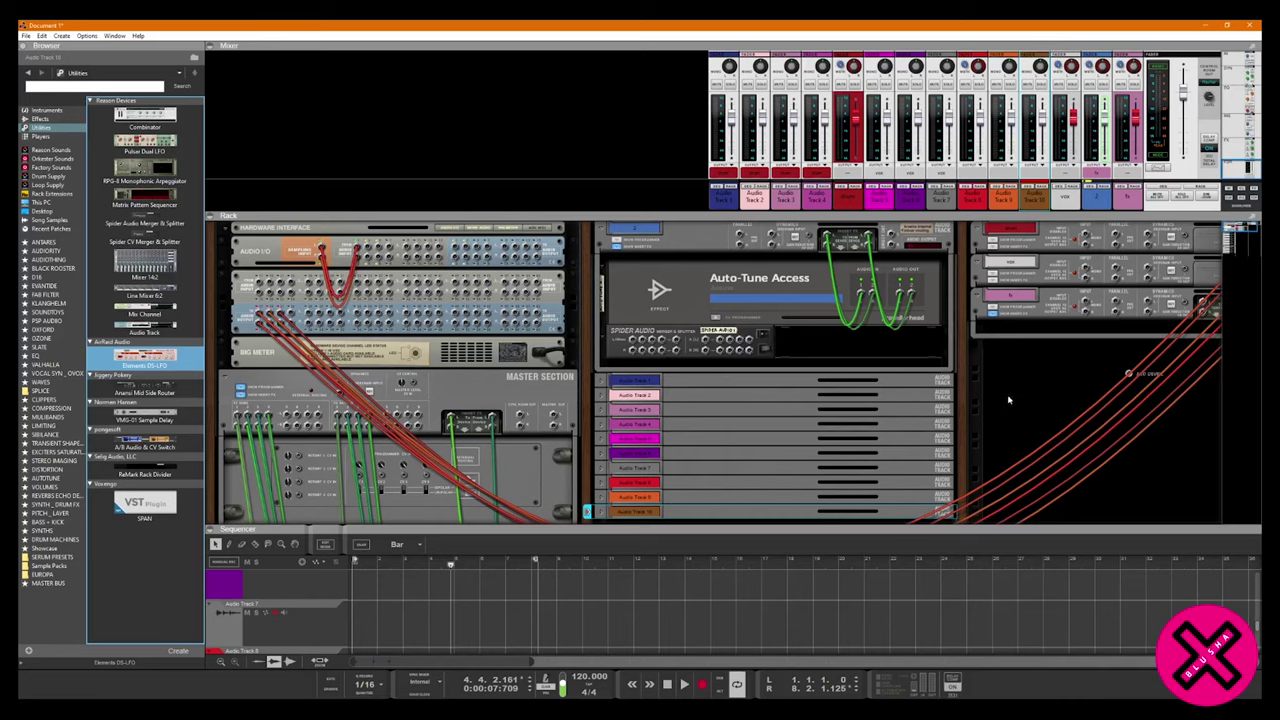
pyautogui.click(272, 316)
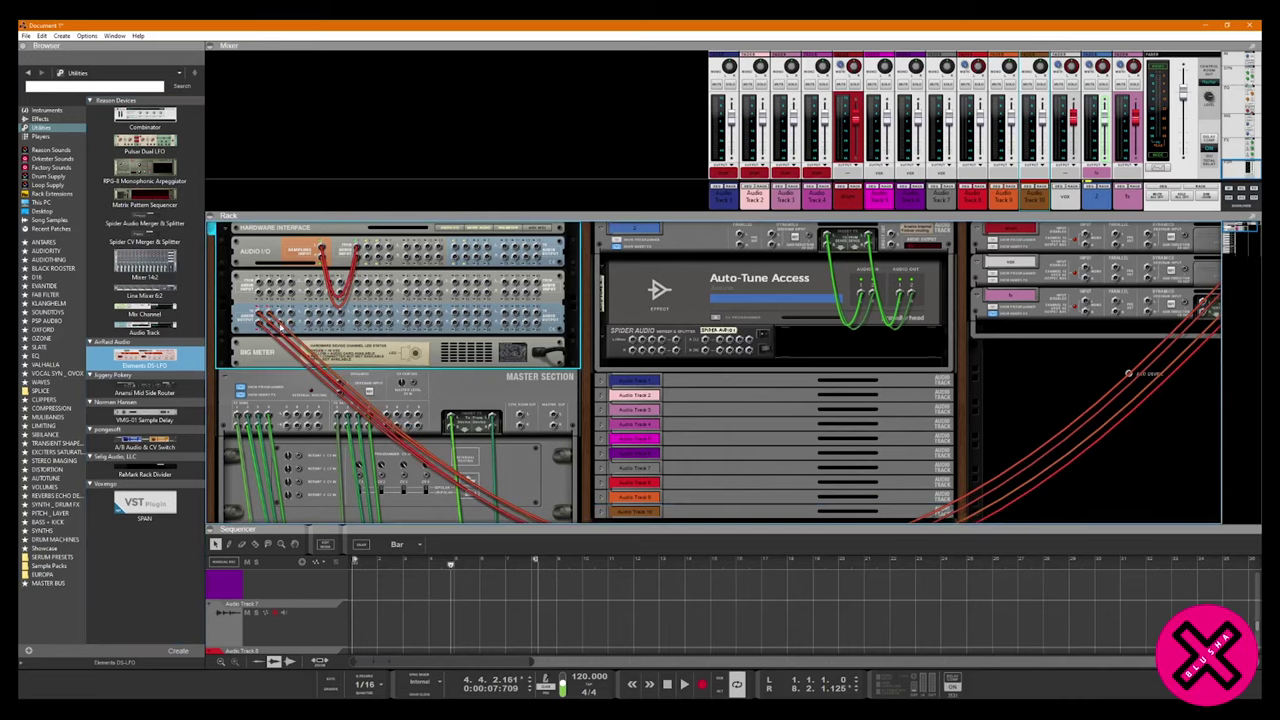
pyautogui.moveTo(270, 314); pyautogui.dragTo(260, 332)
pyautogui.click(263, 325)
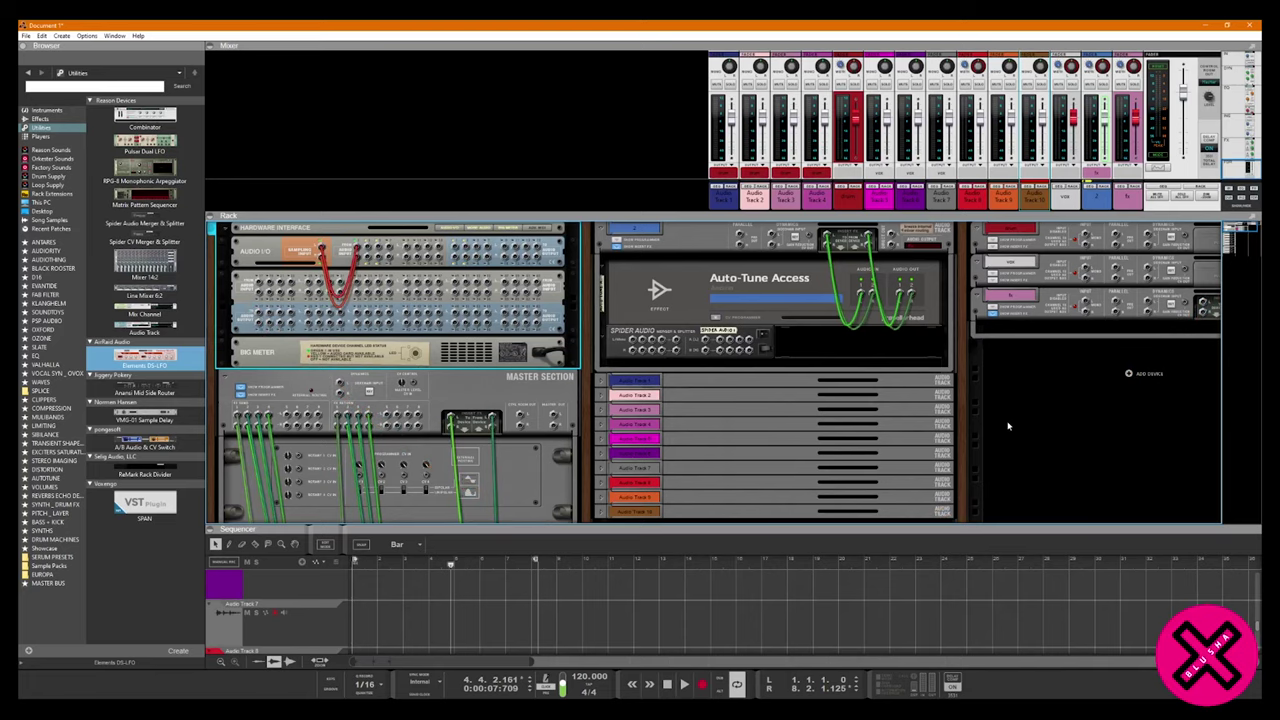
# Flip the rack to its front and add a Kong Drum Designer below the mix channels in the third rack column.
pyautogui.press('Tab')
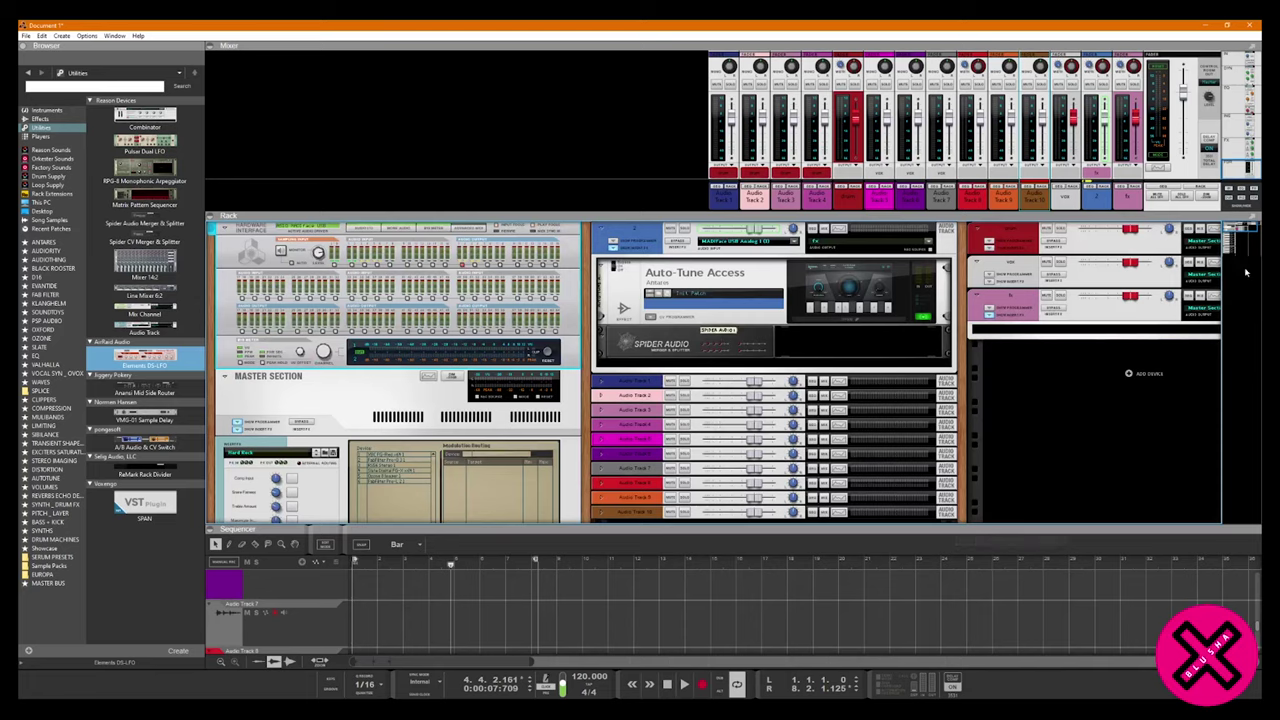
pyautogui.hscroll(2, 1048, 334)
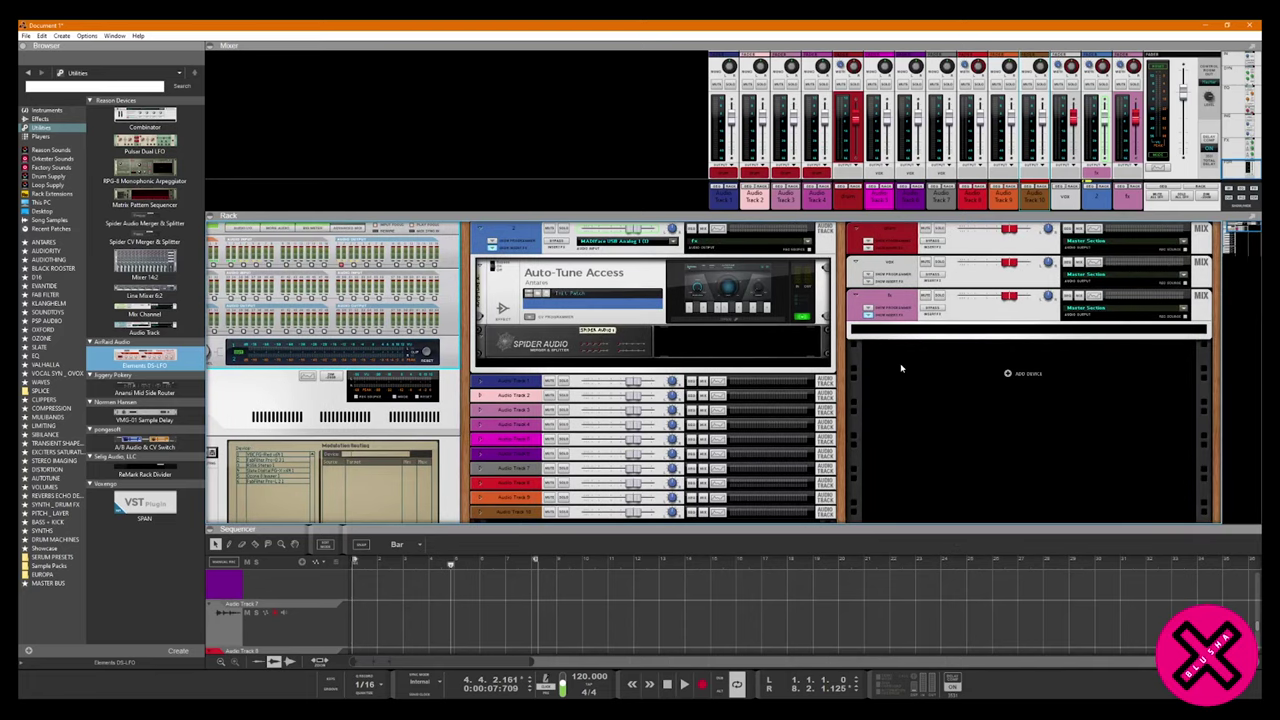
pyautogui.click(157, 129)
pyautogui.click(64, 111)
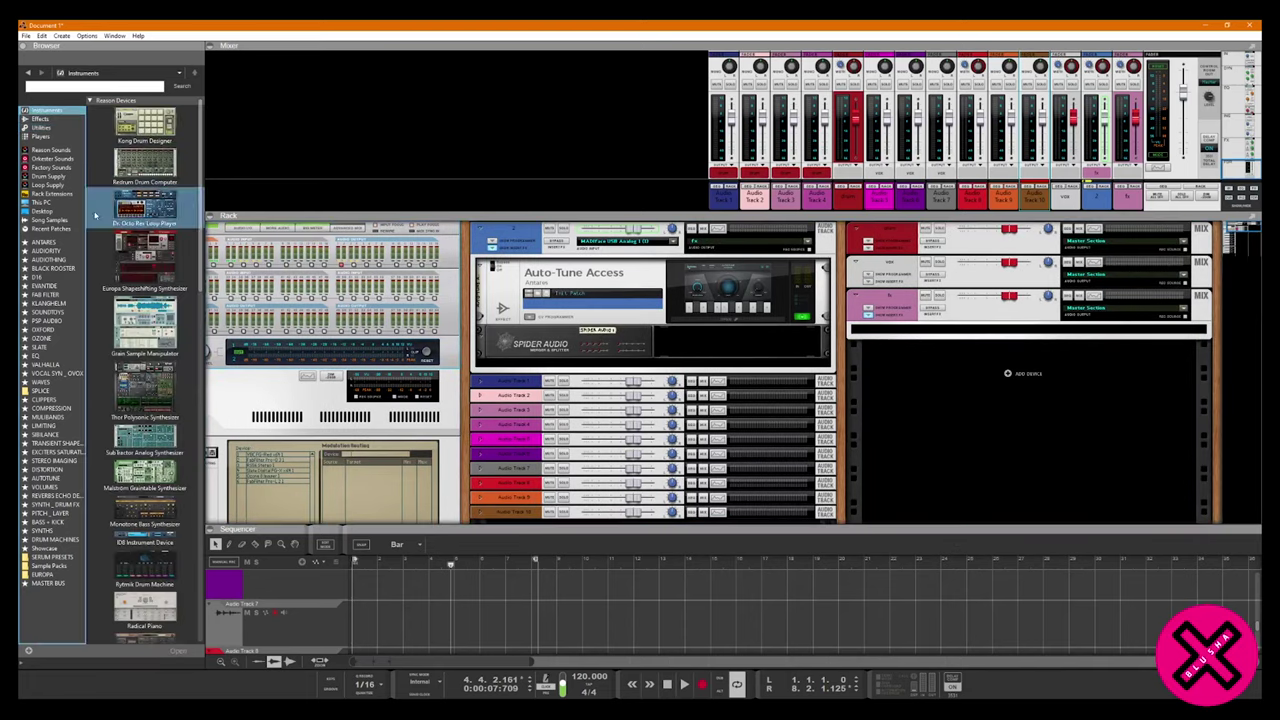
pyautogui.click(145, 125)
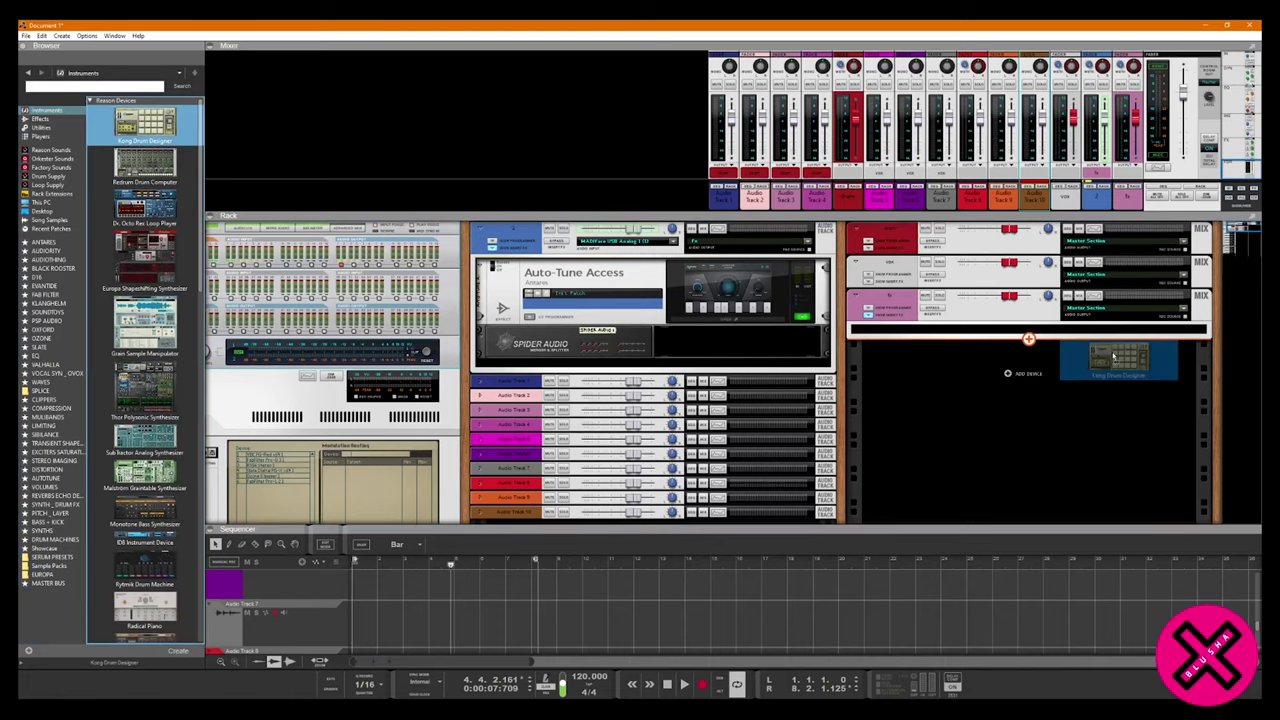
pyautogui.moveTo(1022, 464); pyautogui.dragTo(1022, 462)
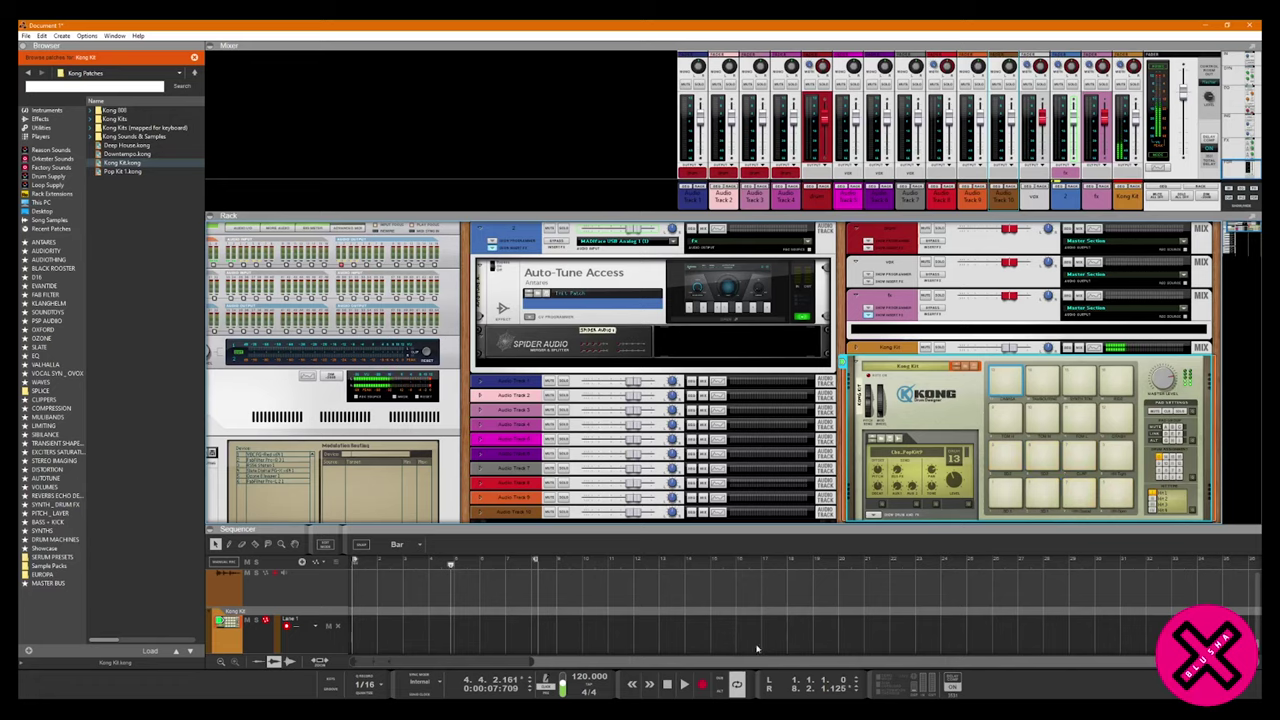
# Switch to the Splice sample library and load the female solo 2 vocal loop and super saw chord loop onto Kong's first two pads.
pyautogui.hotkey('alt', 'Tab')
pyautogui.moveTo(940, 139); pyautogui.dragTo(429, 139)
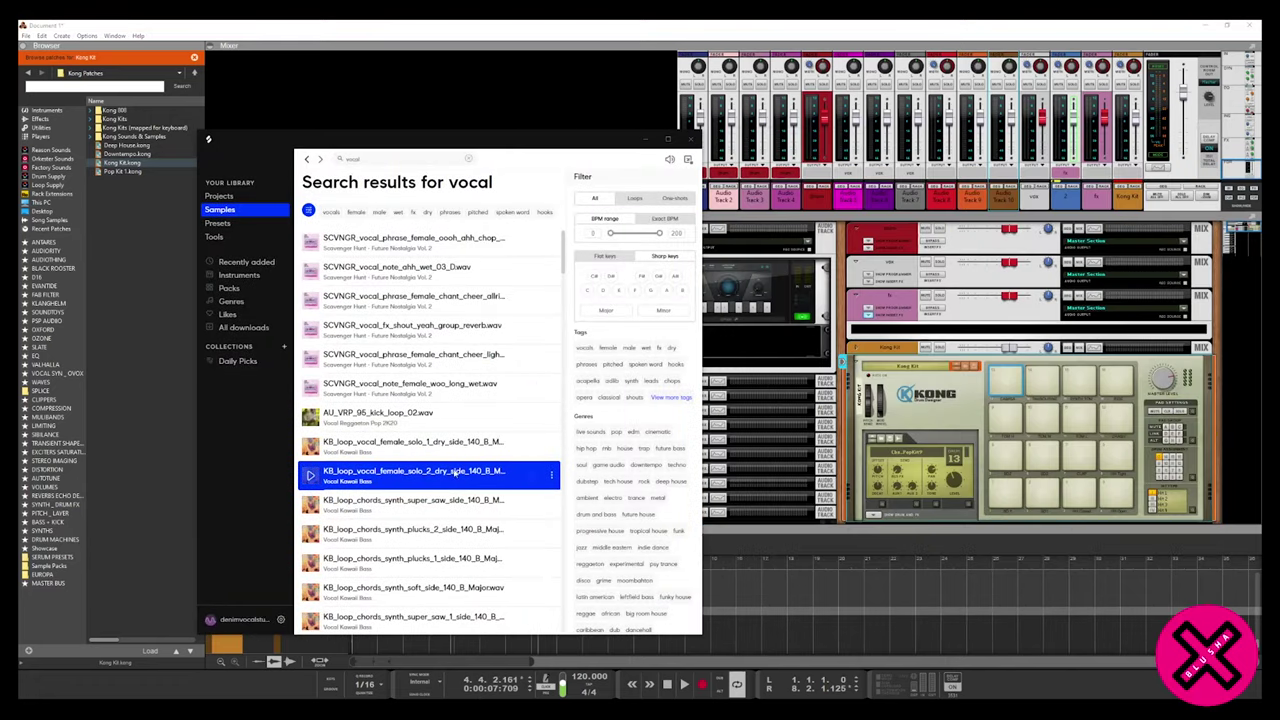
pyautogui.moveTo(437, 474); pyautogui.dragTo(1005, 494)
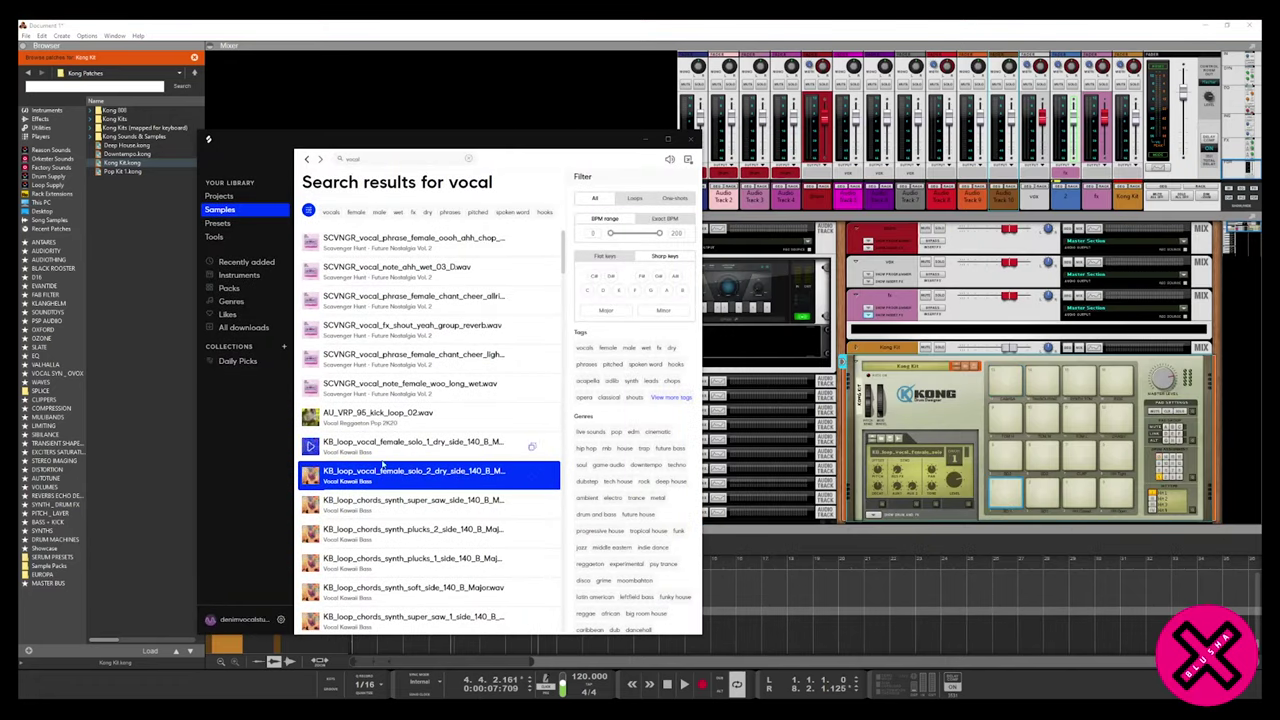
pyautogui.click(395, 508)
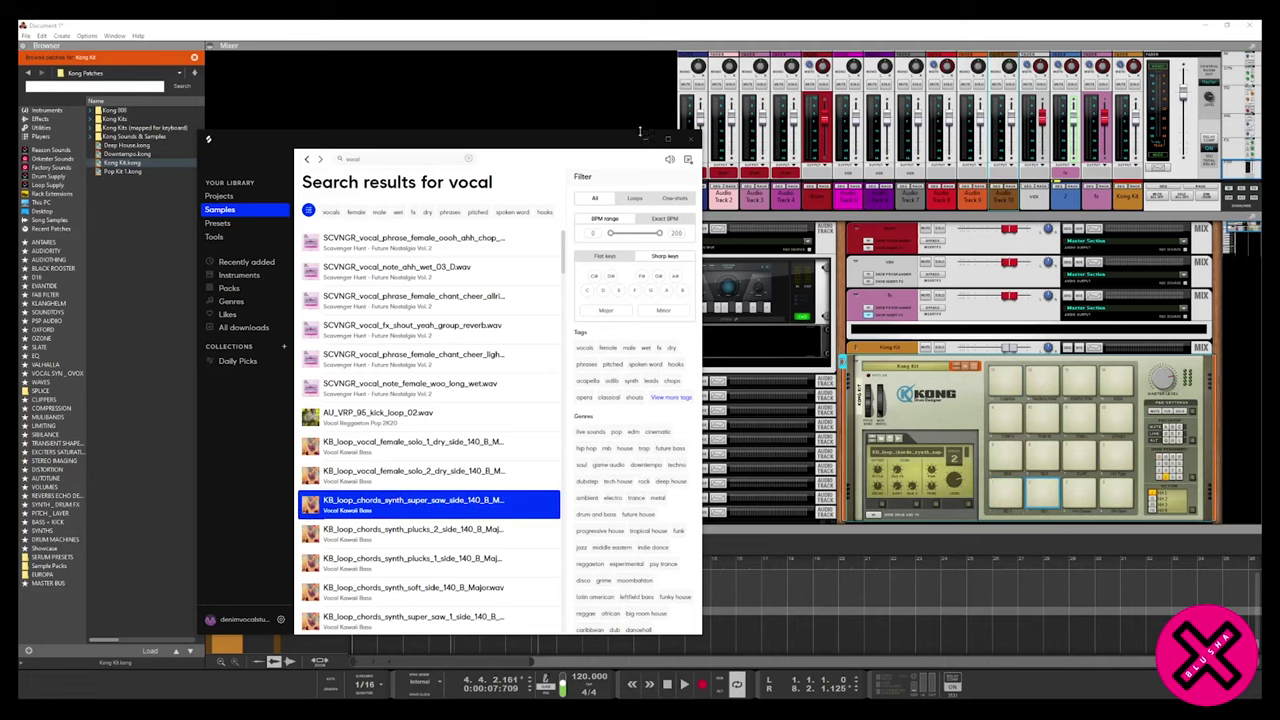
pyautogui.click(643, 138)
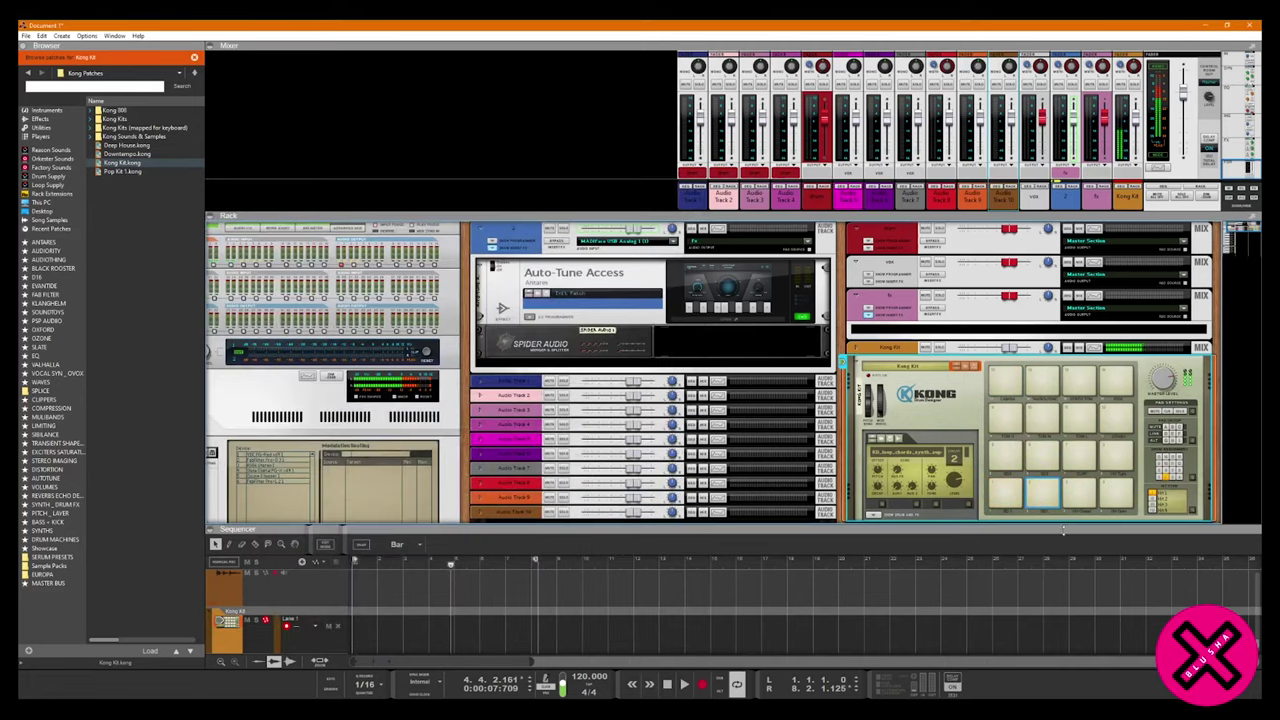
# Add an NN-XT Advanced Sampler below the Kong device and shrink the sequencer so the whole sampler fits in the rack.
pyautogui.scroll(-1, 1058, 520)
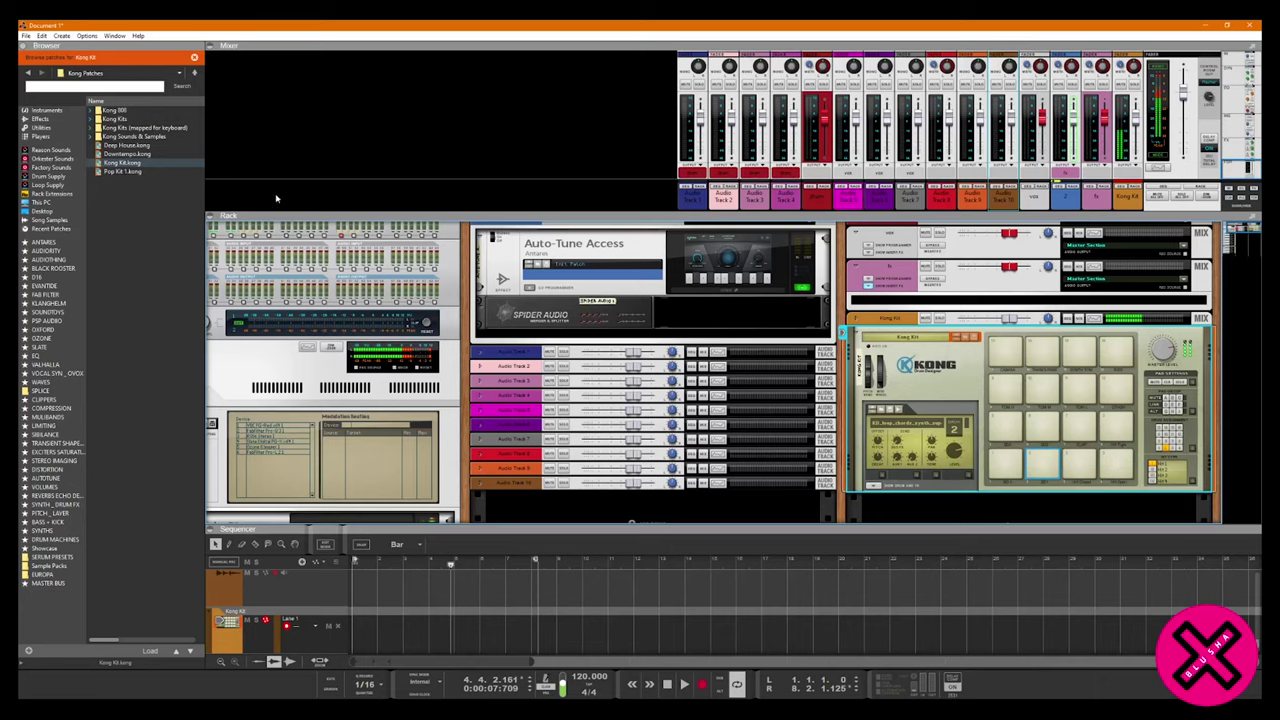
pyautogui.click(42, 110)
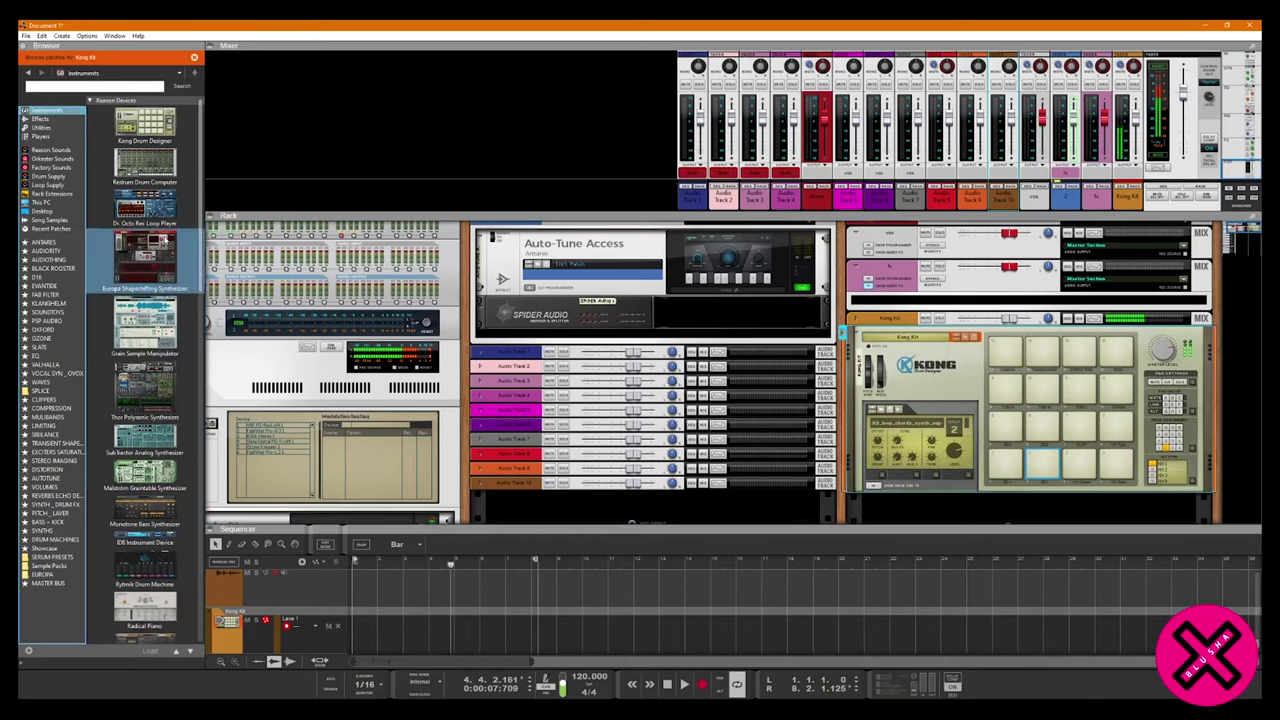
pyautogui.scroll(-1, 155, 260)
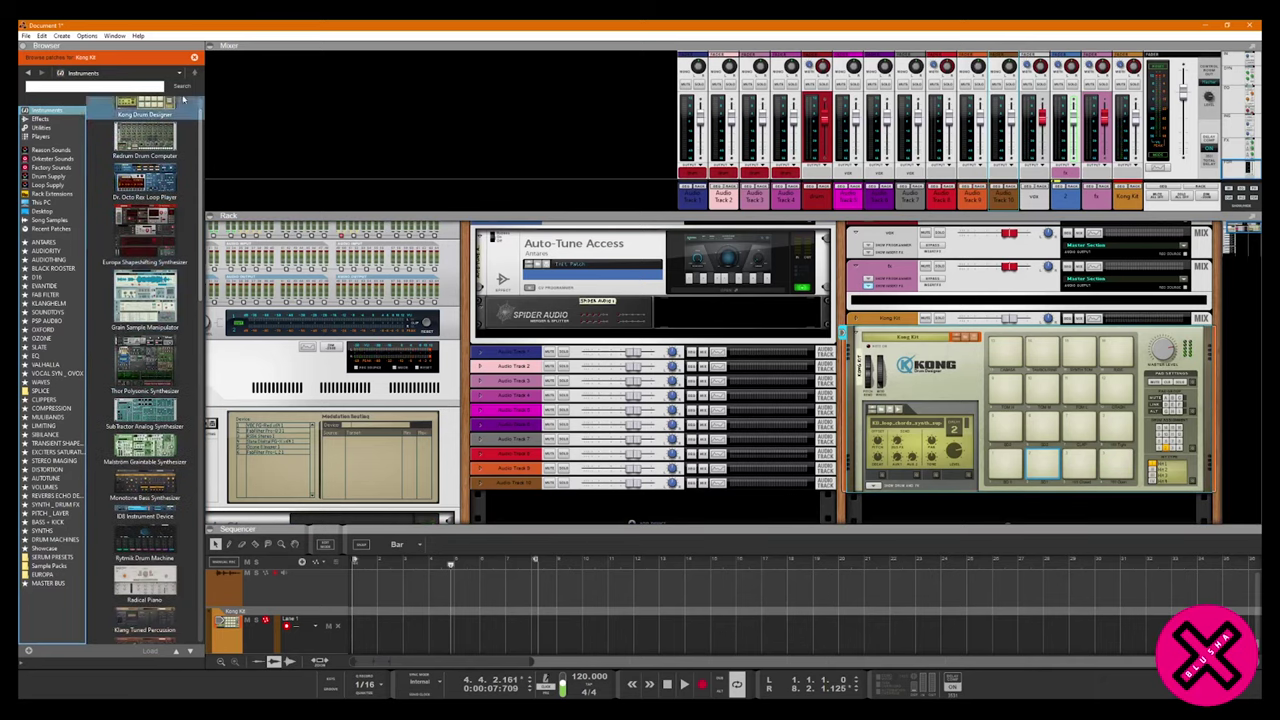
pyautogui.scroll(-1, 160, 505)
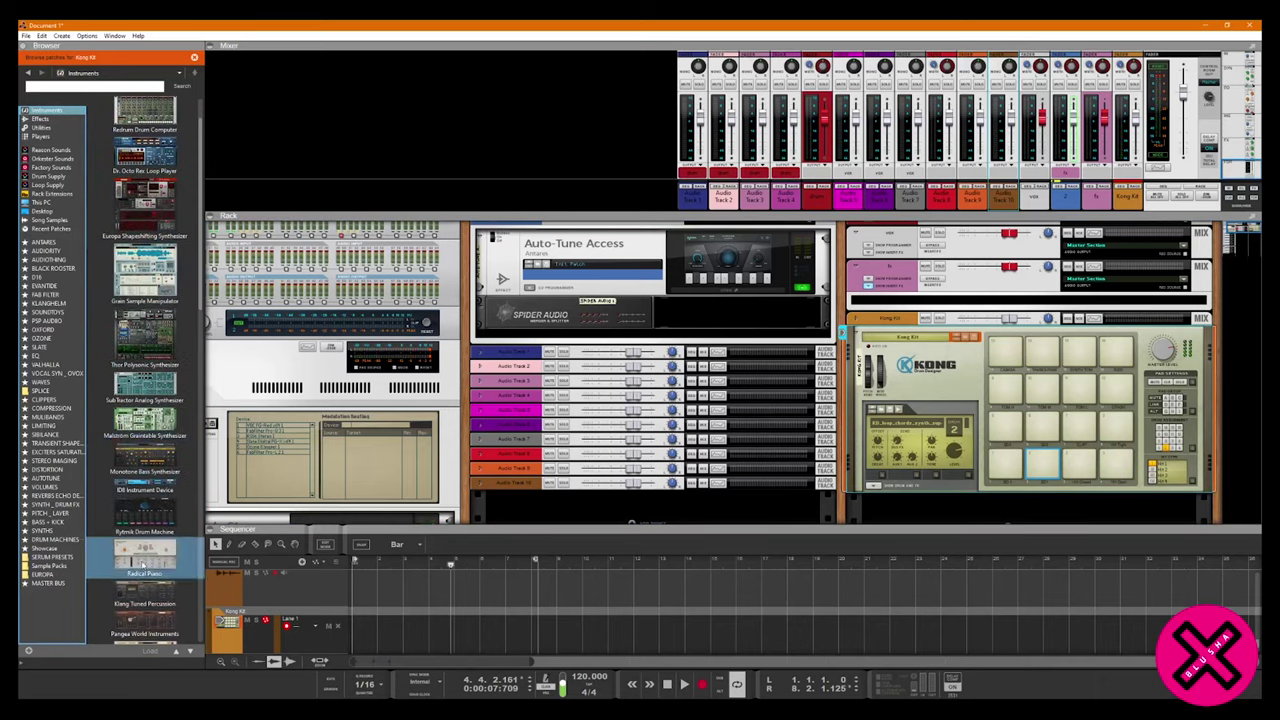
pyautogui.scroll(-2, 160, 505)
pyautogui.scroll(-4, 160, 500)
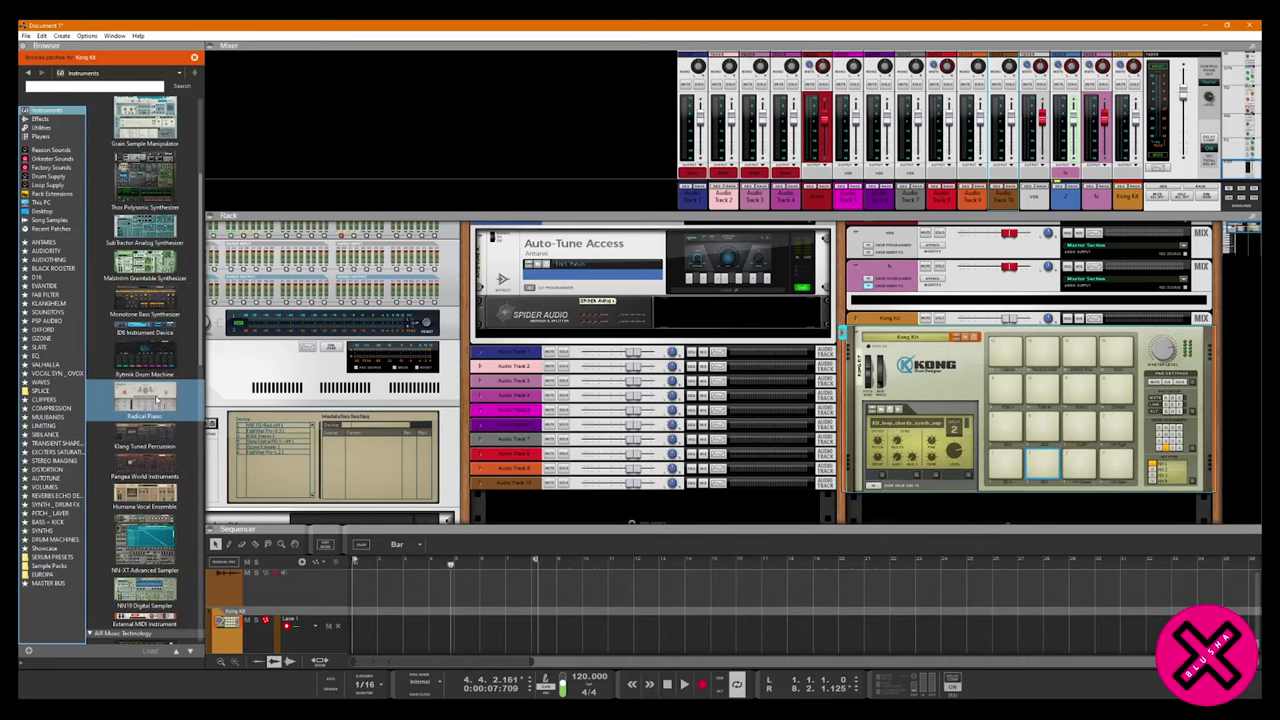
pyautogui.scroll(-3, 155, 393)
pyautogui.moveTo(153, 463); pyautogui.dragTo(1010, 515)
pyautogui.click(1008, 530)
pyautogui.click(855, 519)
pyautogui.click(855, 520)
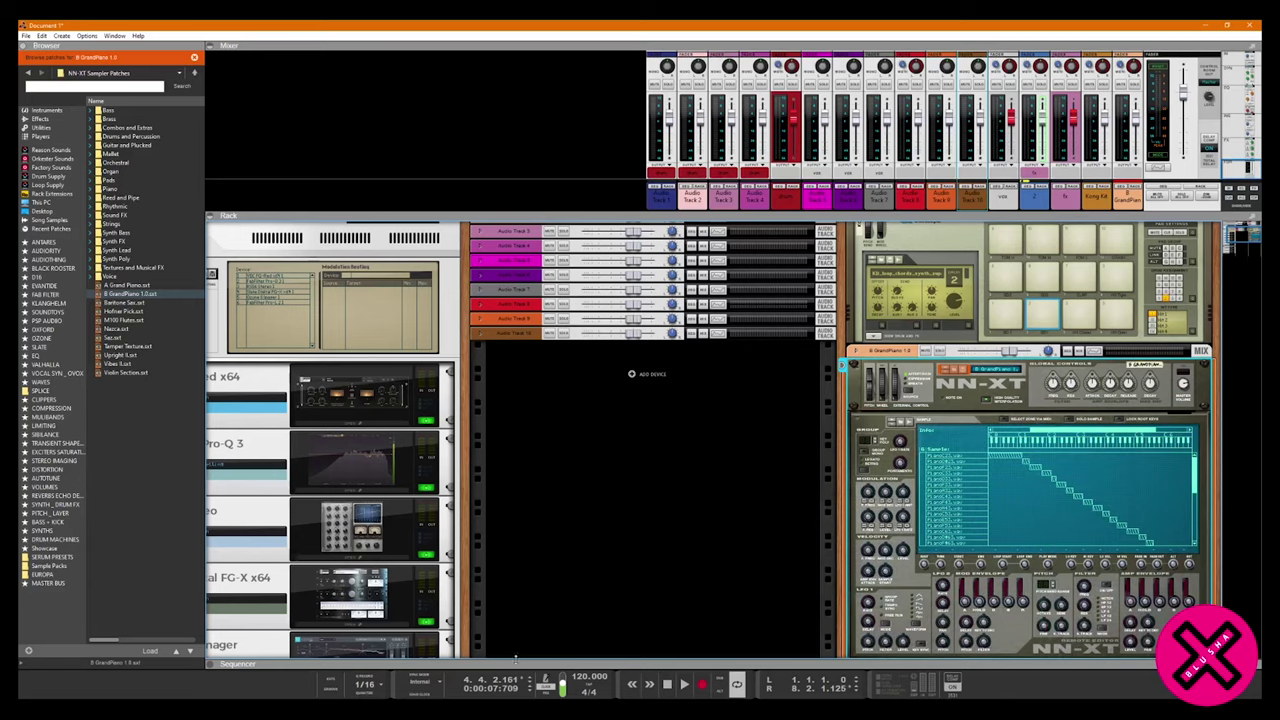
# Split the last phrase off the blue vocal clip in the sequencer and paste a copy of it further along the track.
pyautogui.click(516, 661)
pyautogui.scroll(10, 373, 586)
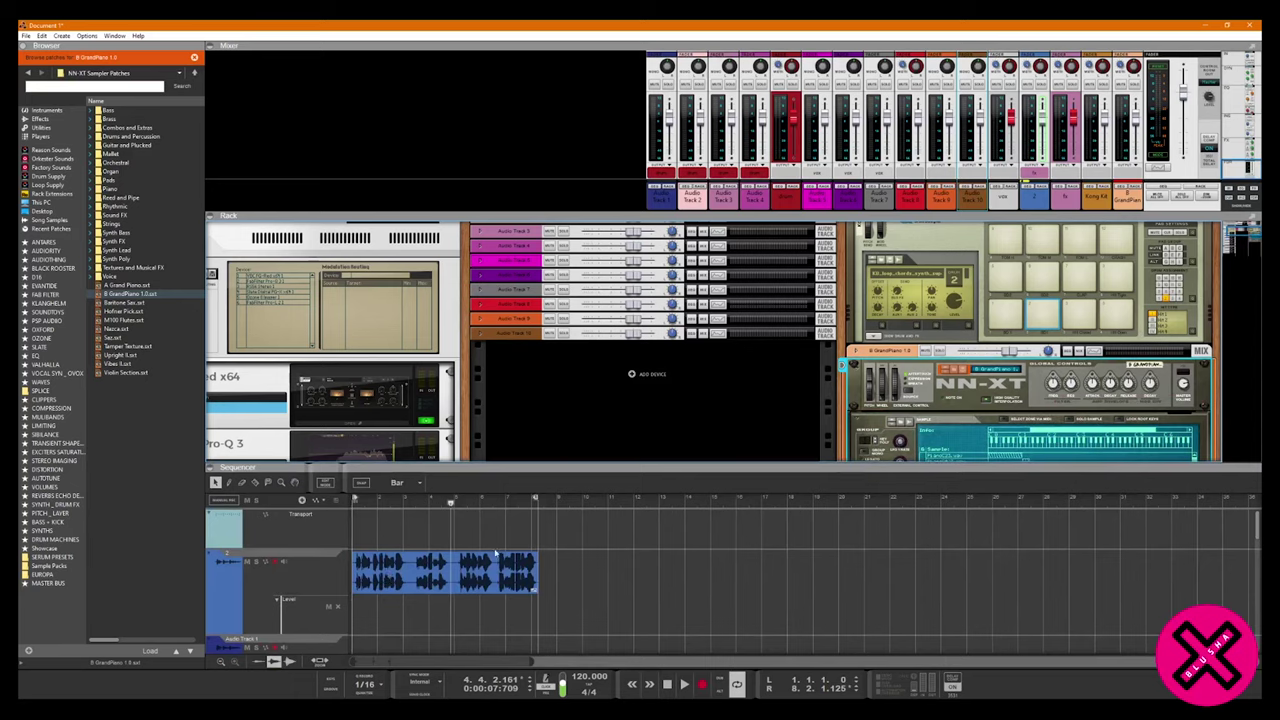
pyautogui.scroll(3, 500, 580)
pyautogui.press('t')
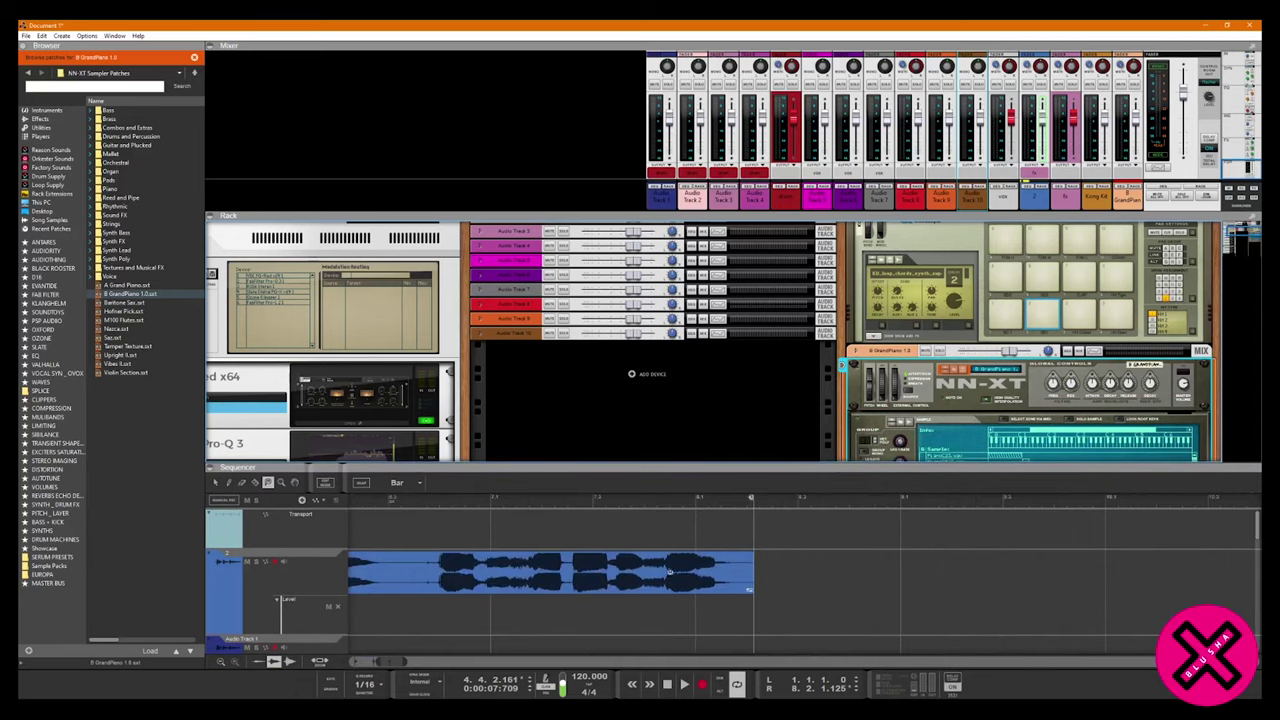
pyautogui.click(669, 573)
pyautogui.press('q')
pyautogui.click(687, 587)
pyautogui.press('KP_2')
pyautogui.click(390, 485)
pyautogui.hotkey('ctrl', 'c')
pyautogui.hscroll(3, 791, 600)
pyautogui.hotkey('ctrl', 'v')
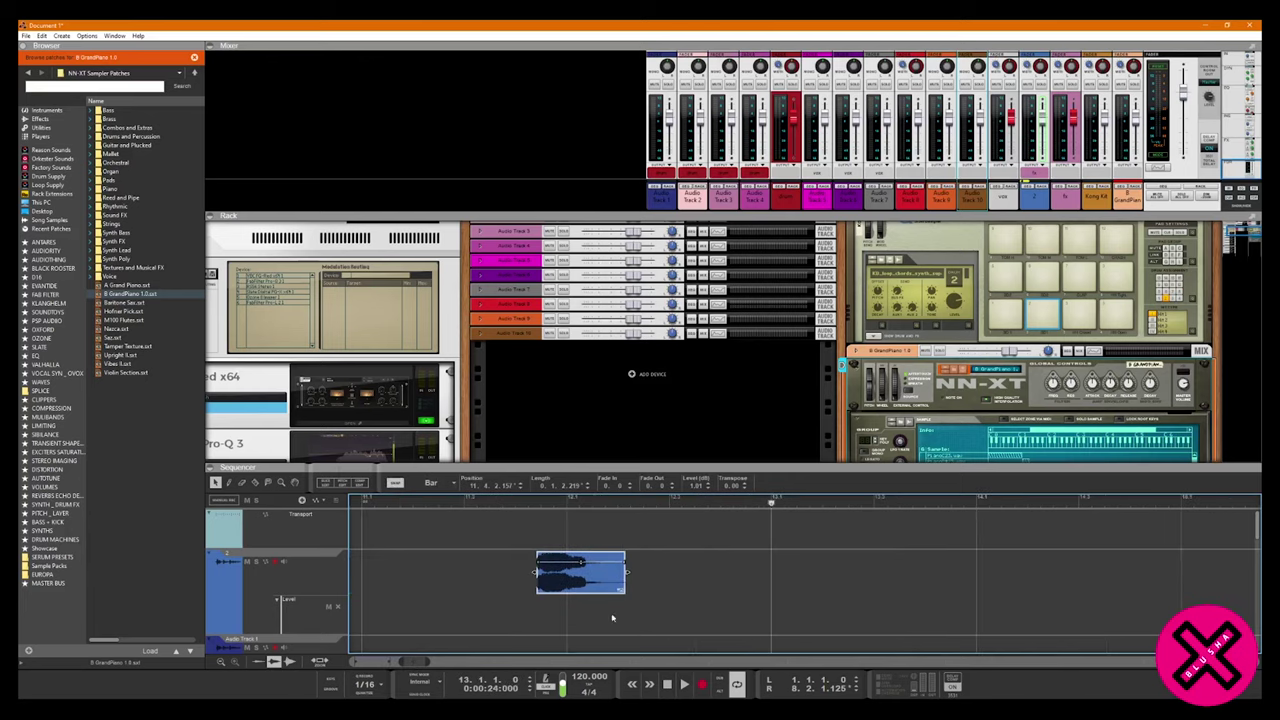
# Paste more copies of the vocal slice, remove the unwanted material, and select the resulting row of seven clips.
pyautogui.hotkey('ctrl', 'v')
pyautogui.scroll(-4, 600, 625)
pyautogui.hscroll(-2, 690, 600)
pyautogui.click(569, 593)
pyautogui.click(588, 583)
pyautogui.moveTo(785, 594); pyautogui.dragTo(597, 572)
pyautogui.press('Delete')
pyautogui.click(529, 577)
pyautogui.moveTo(716, 590); pyautogui.dragTo(630, 583)
pyautogui.scroll(2, 668, 610)
pyautogui.scroll(2, 668, 610)
# Bounce the seven selected vocal clips to new samples.
pyautogui.rightClick(446, 576)
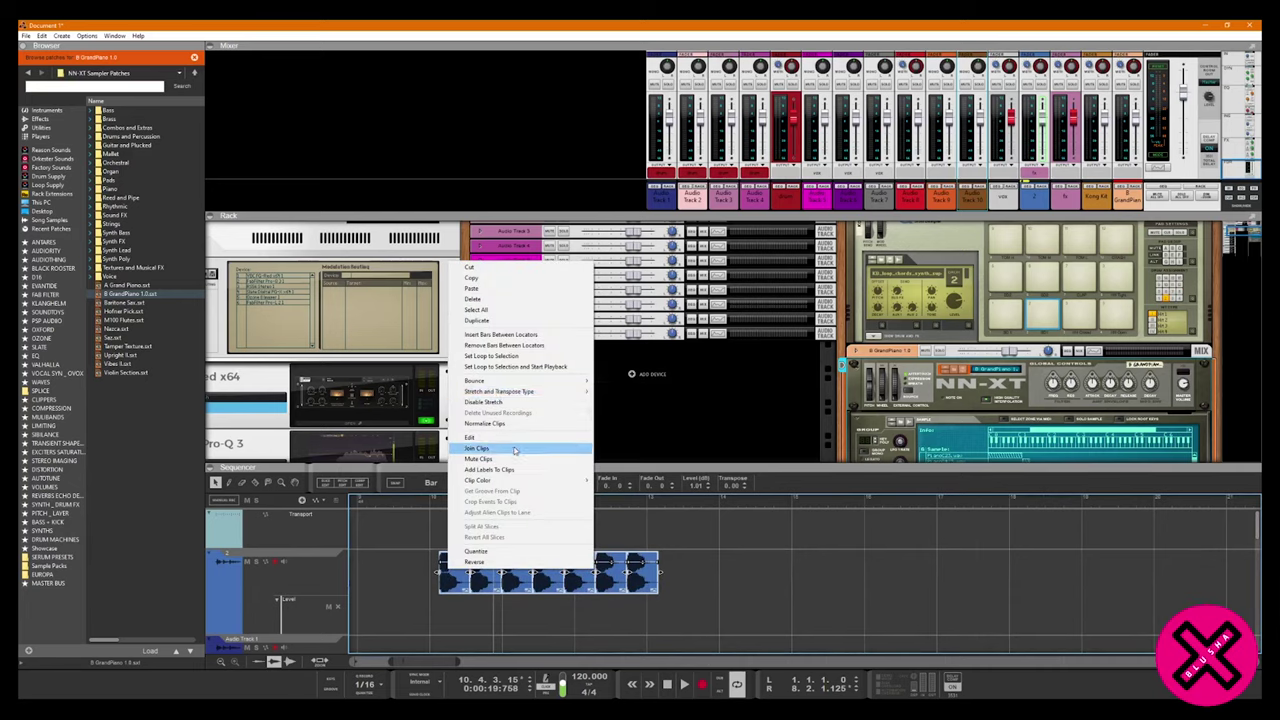
pyautogui.moveTo(516, 382)
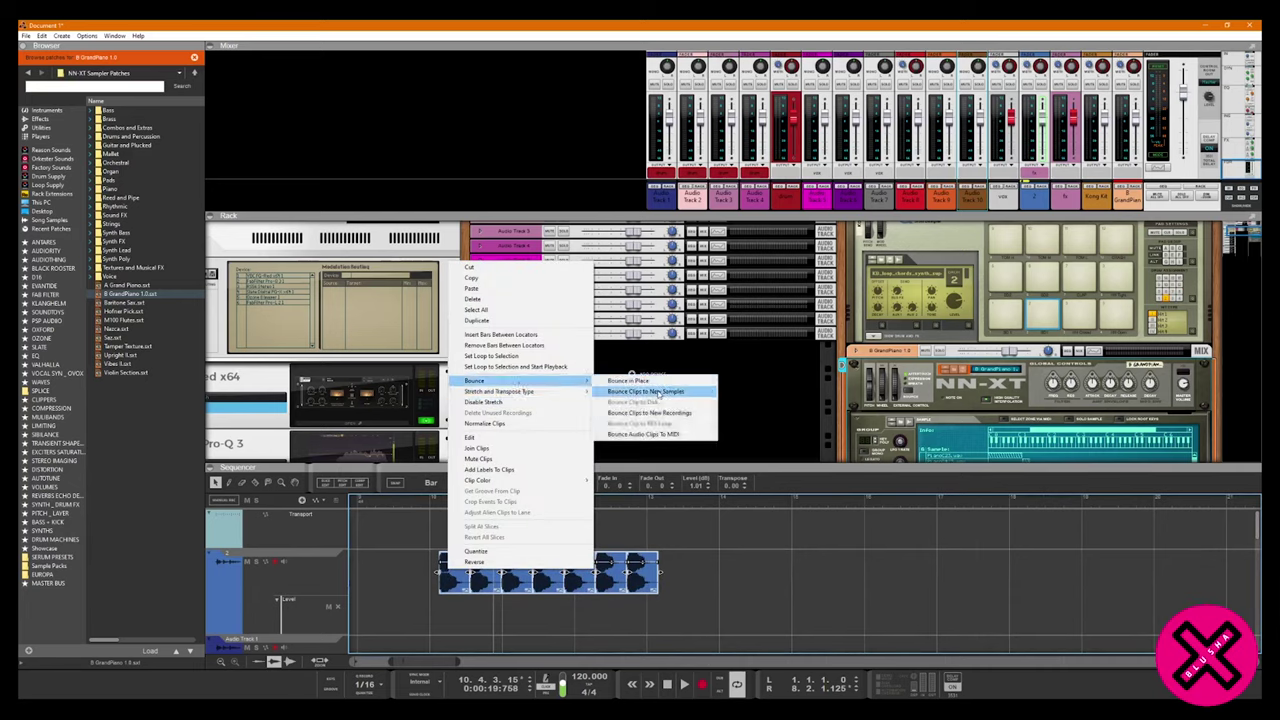
pyautogui.click(650, 391)
# Enlarge the rack area and reset the NN-XT sampler to clear its piano patch.
pyautogui.moveTo(1033, 465); pyautogui.dragTo(1033, 572)
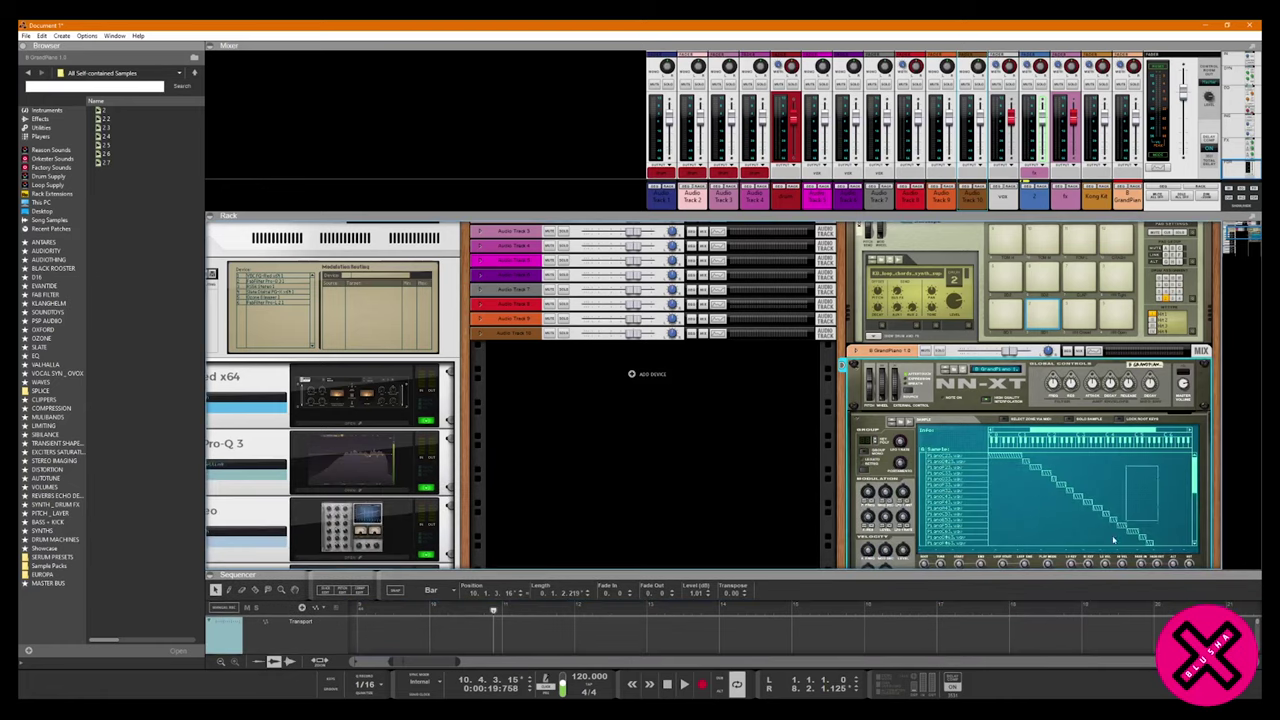
pyautogui.rightClick(1165, 449)
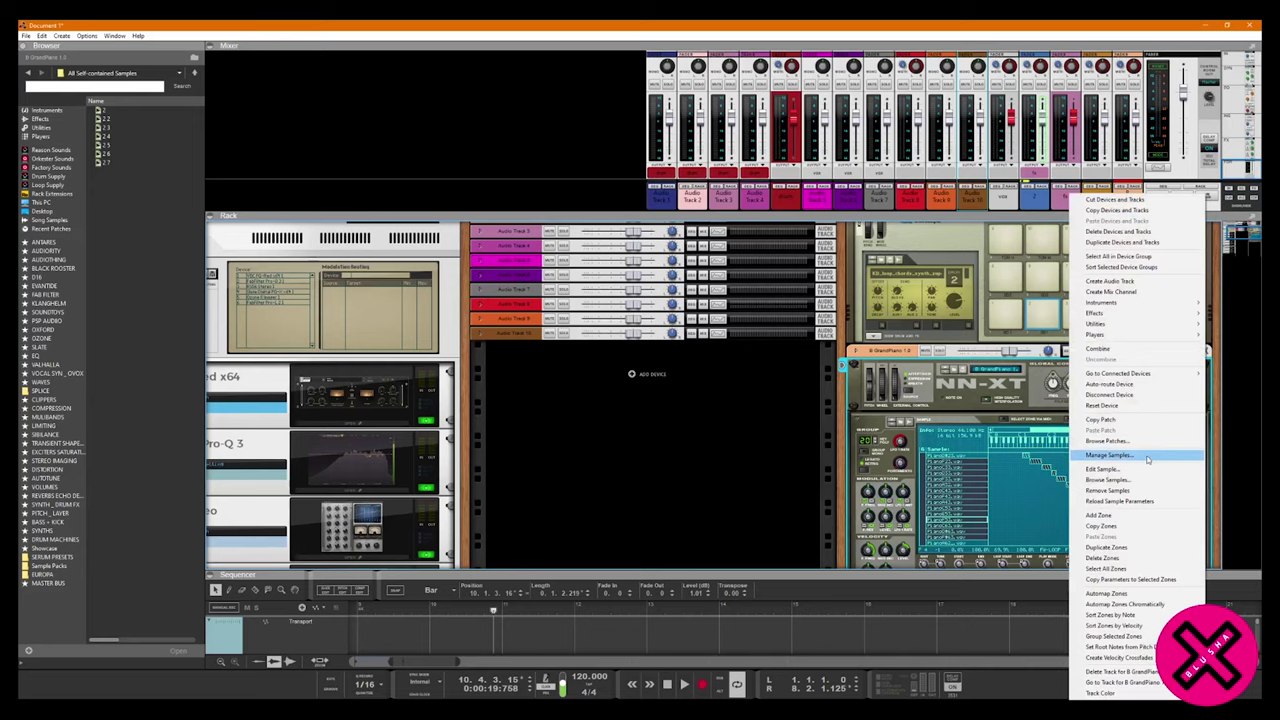
pyautogui.click(1105, 405)
# Load all seven bounced samples into the NN-XT key map and automap their zones chromatically.
pyautogui.click(123, 190)
pyautogui.click(106, 111)
pyautogui.moveTo(111, 168); pyautogui.dragTo(1060, 478)
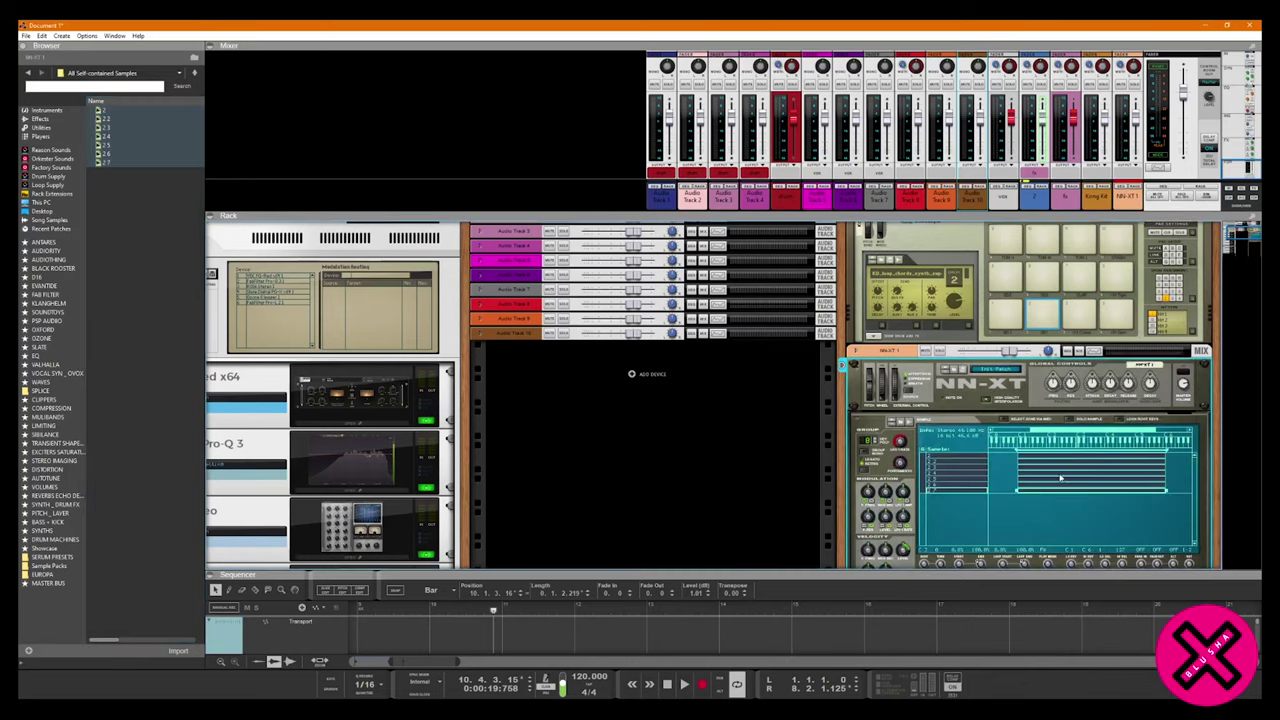
pyautogui.rightClick(1060, 478)
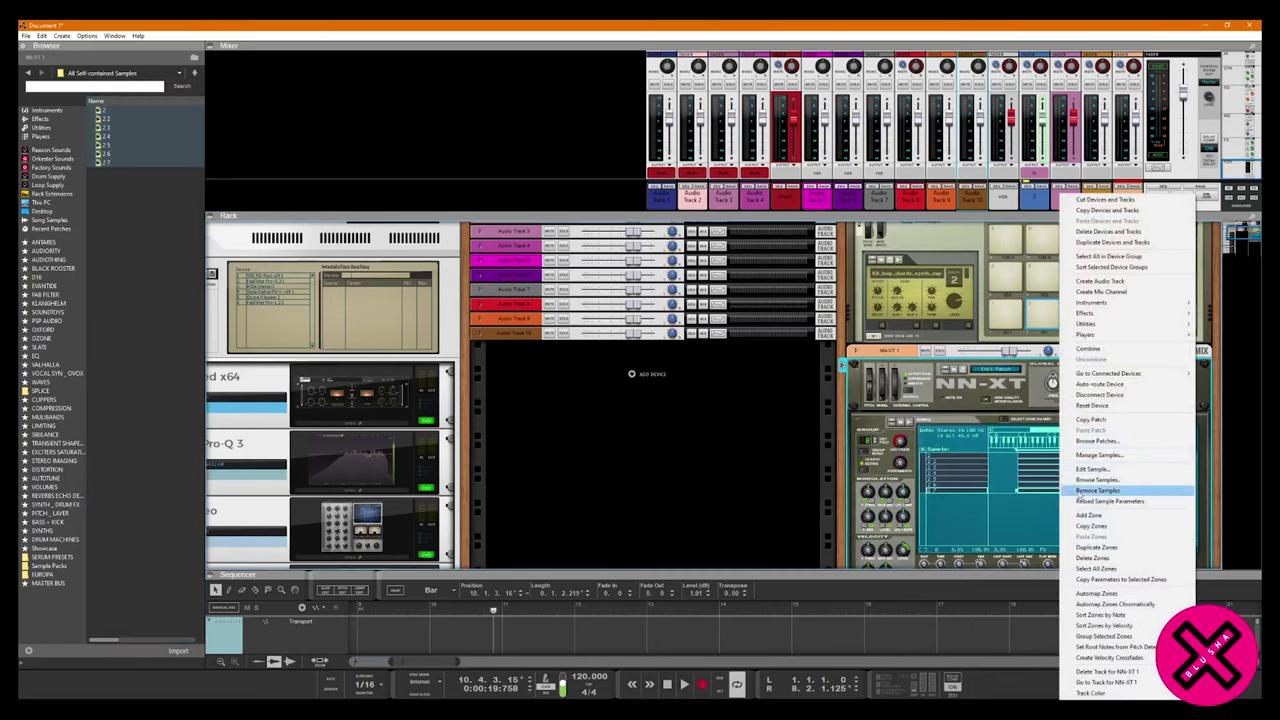
pyautogui.click(1115, 605)
# Go through the chromatically mapped sample zones one by one in the NN-XT key map.
pyautogui.hscroll(-3, 1033, 516)
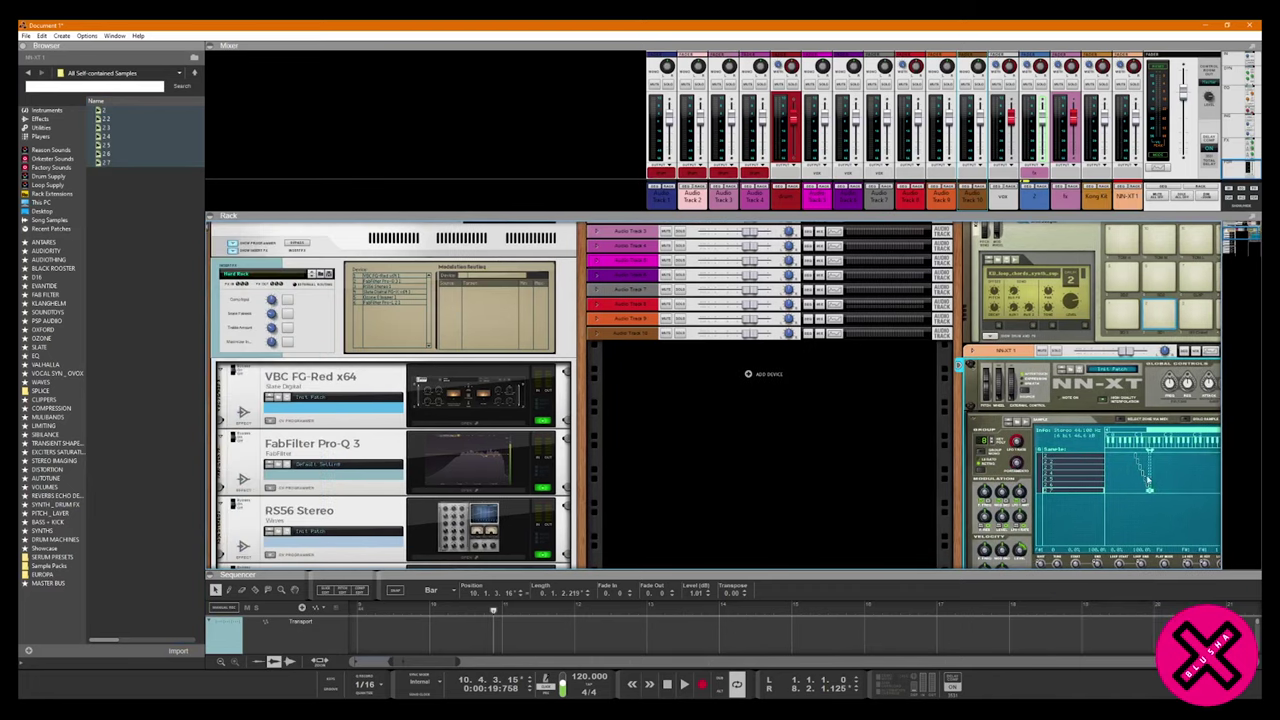
pyautogui.hscroll(2, 830, 560)
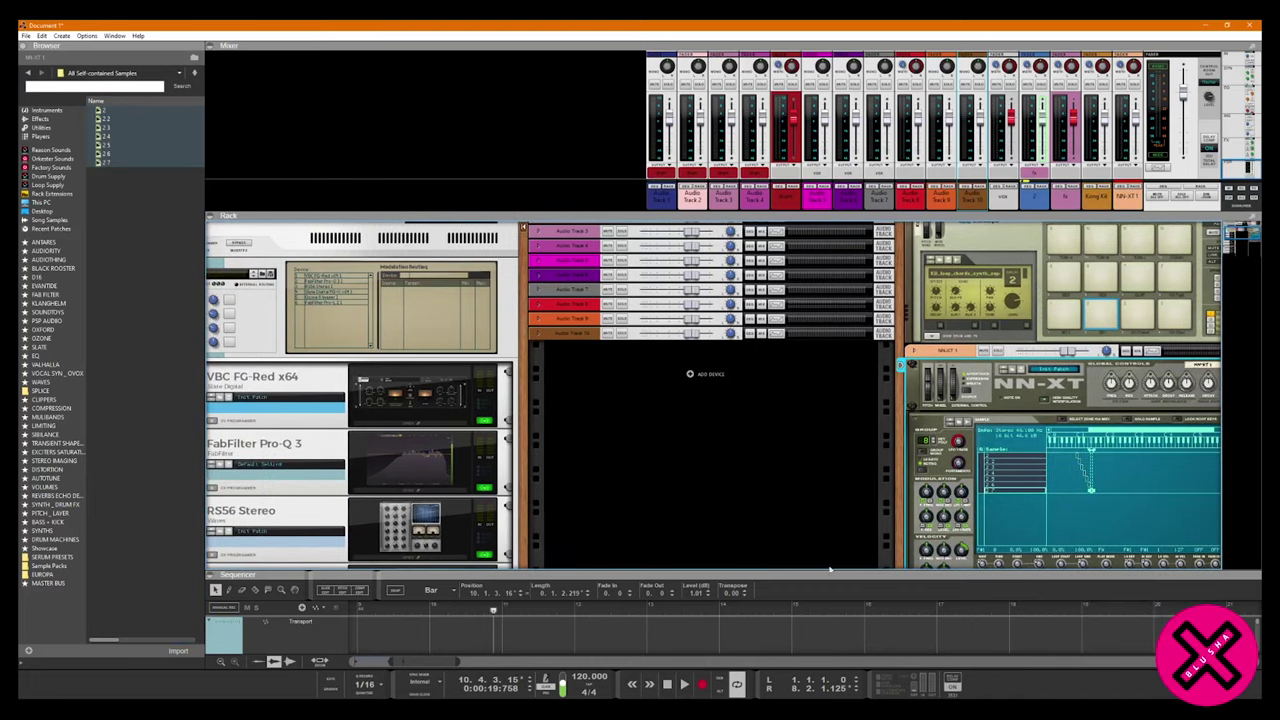
pyautogui.click(1074, 463)
pyautogui.click(1076, 456)
pyautogui.click(1080, 463)
pyautogui.click(1084, 472)
pyautogui.click(1082, 468)
pyautogui.click(1084, 474)
pyautogui.click(1089, 483)
pyautogui.click(1091, 489)
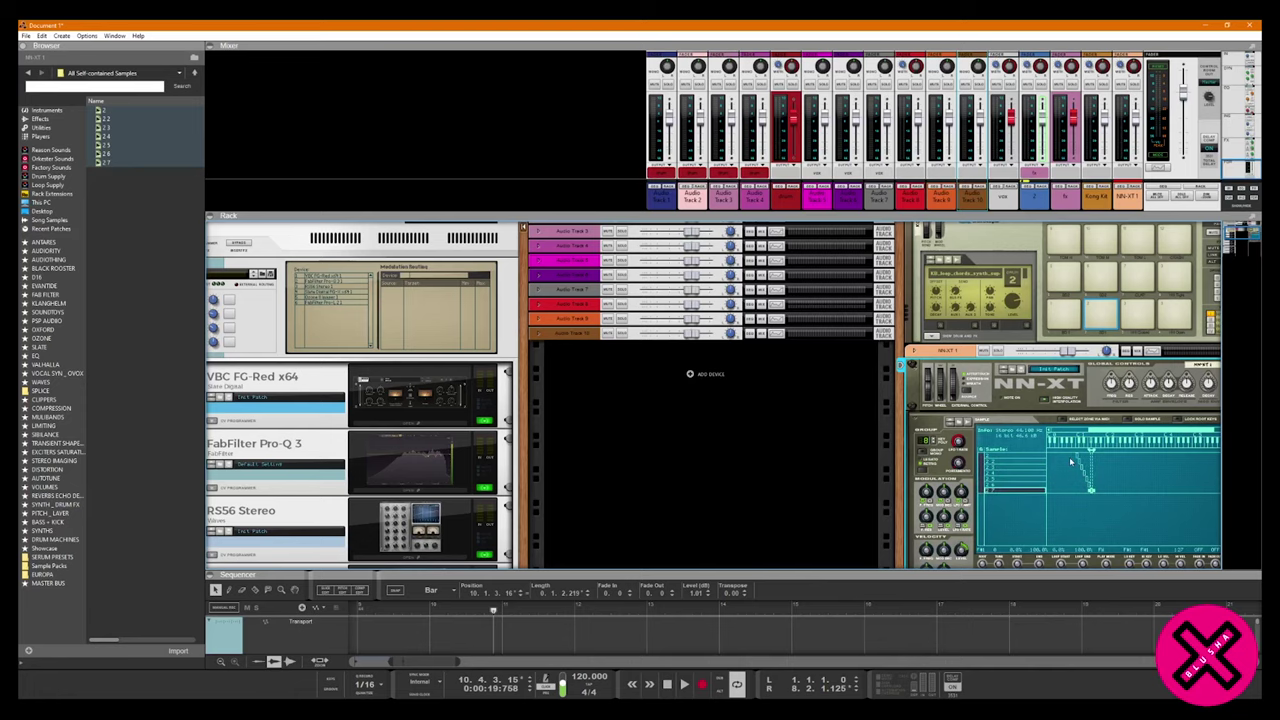
# Move the NN-XT sampler into the middle rack column beneath the audio tracks and deselect its sample zones.
pyautogui.moveTo(1065, 457); pyautogui.dragTo(1109, 497)
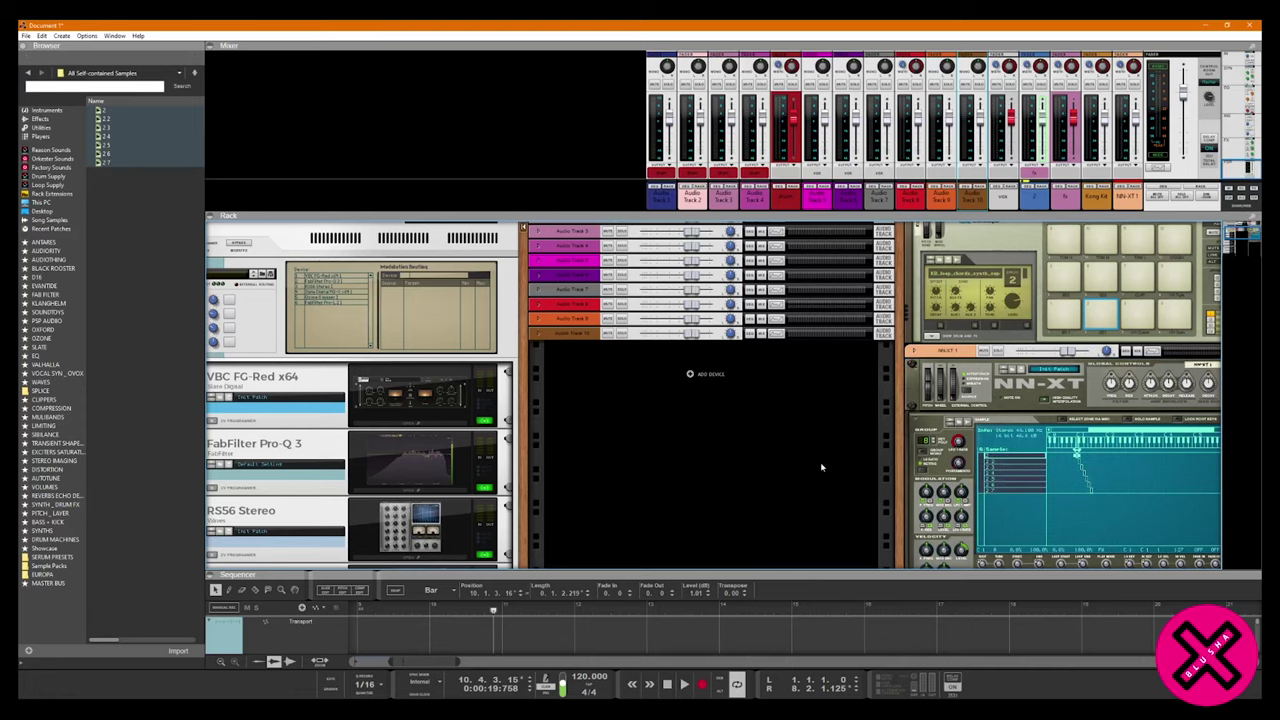
pyautogui.moveTo(1243, 232); pyautogui.dragTo(1257, 240)
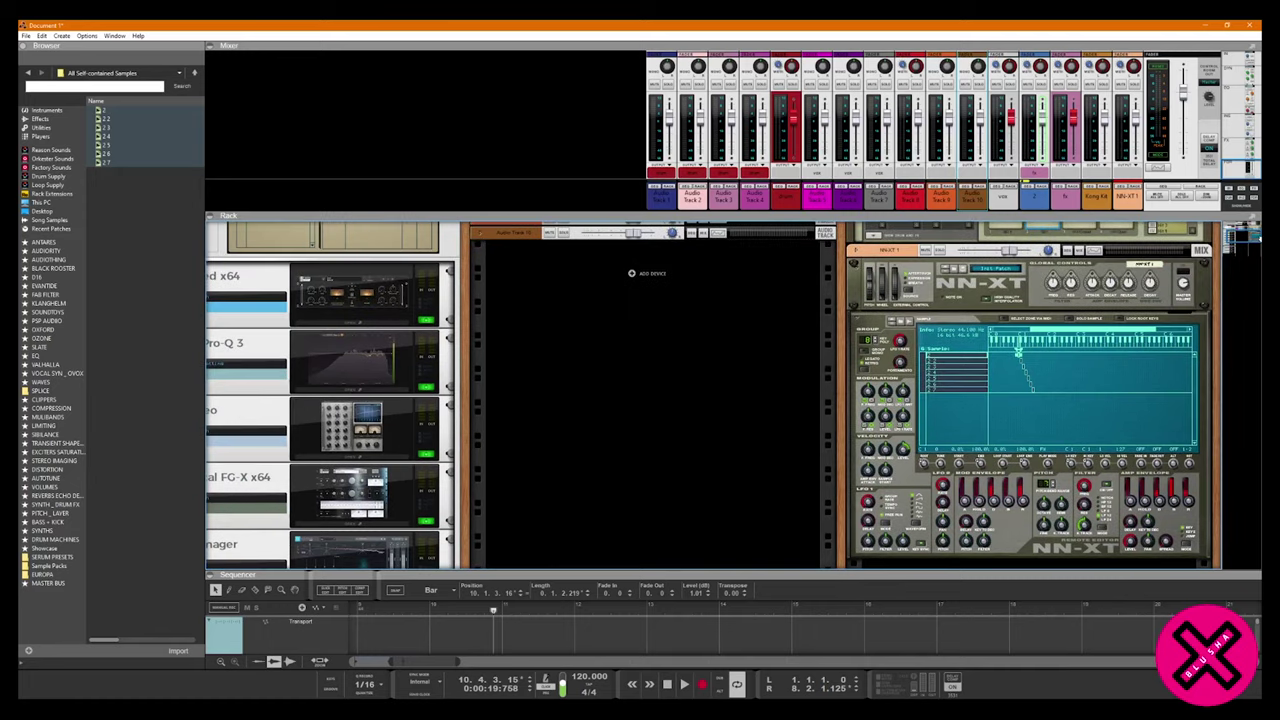
pyautogui.moveTo(926, 265); pyautogui.dragTo(610, 340)
pyautogui.scroll(1, 599, 438)
pyautogui.scroll(-1, 599, 438)
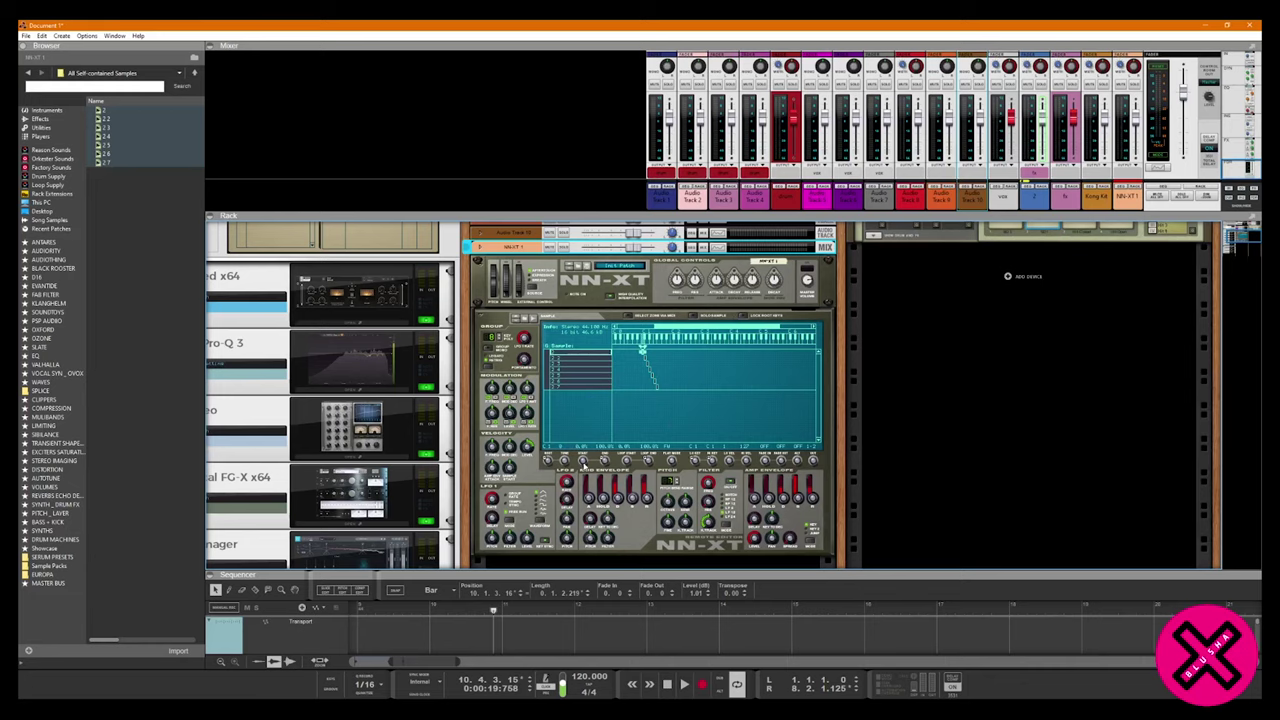
pyautogui.click(587, 460)
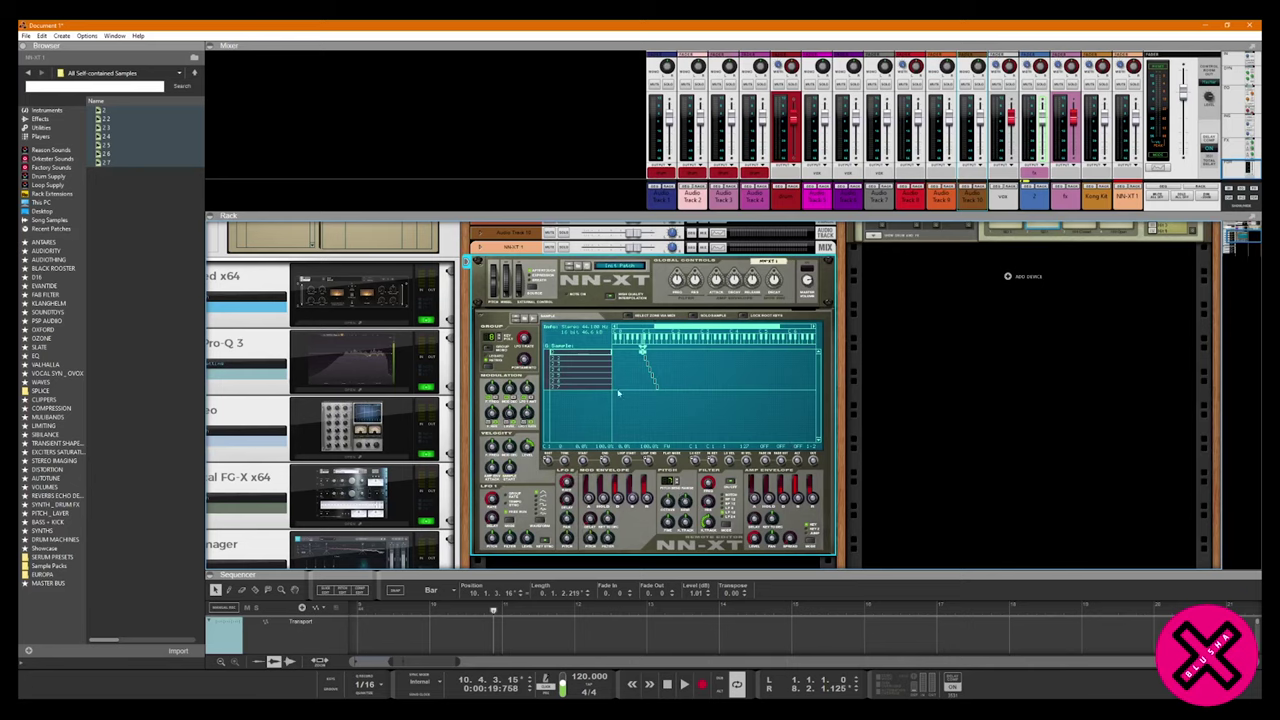
pyautogui.click(716, 383)
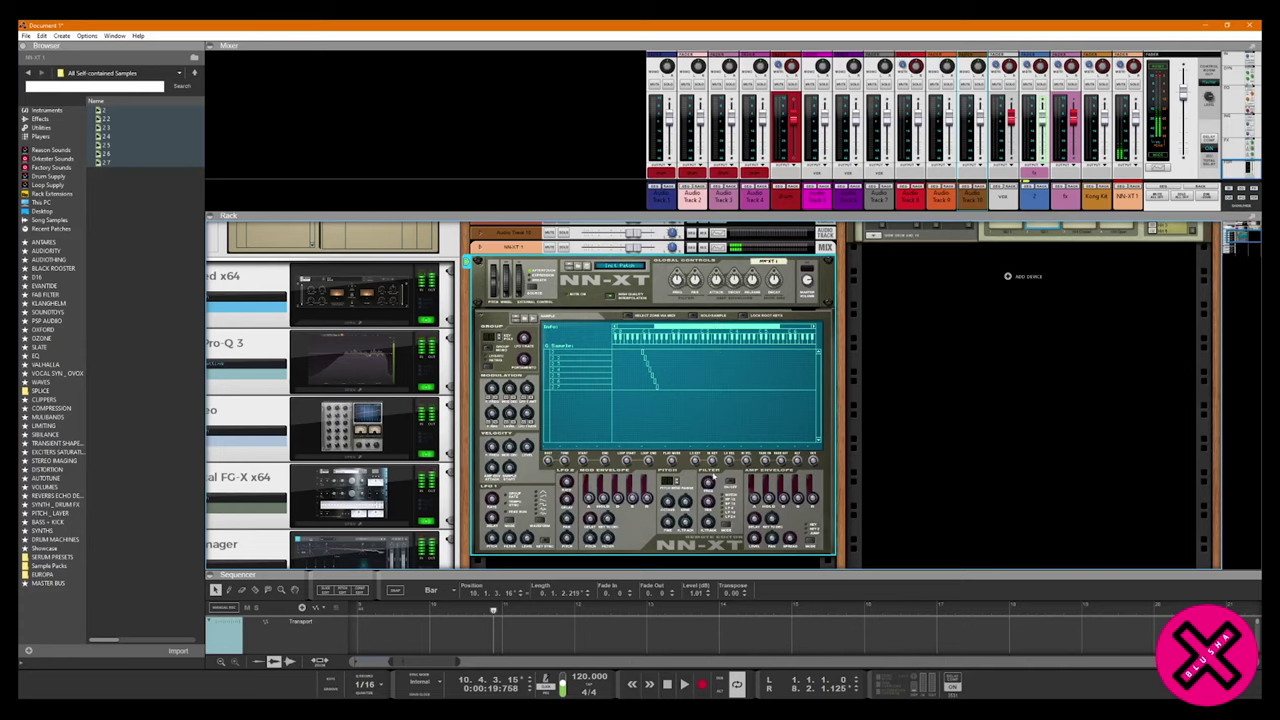
# Enlarge the sequencer area to show the track with the seven sliced vocal clips.
pyautogui.moveTo(497, 574); pyautogui.dragTo(535, 463)
pyautogui.scroll(-1, 504, 508)
pyautogui.scroll(-1, 504, 508)
pyautogui.scroll(2, 504, 508)
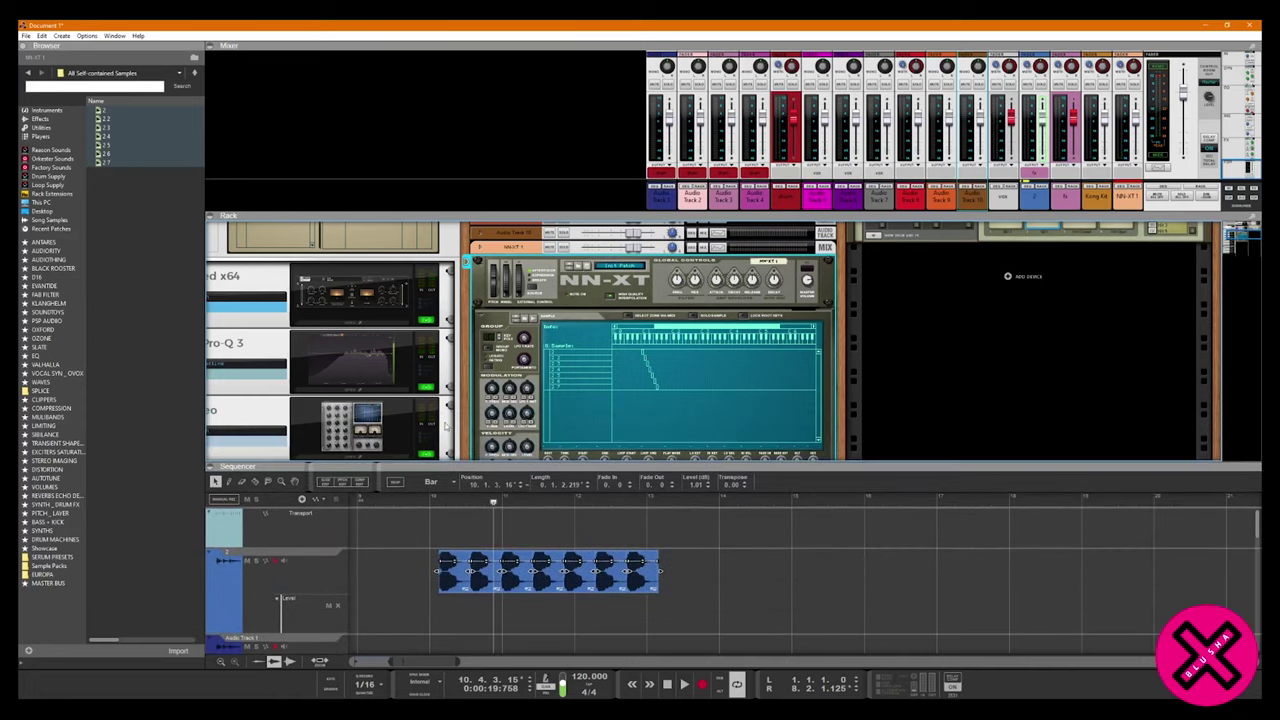
# Try searching the Effects devices for "serat" and "sample".
pyautogui.click(131, 252)
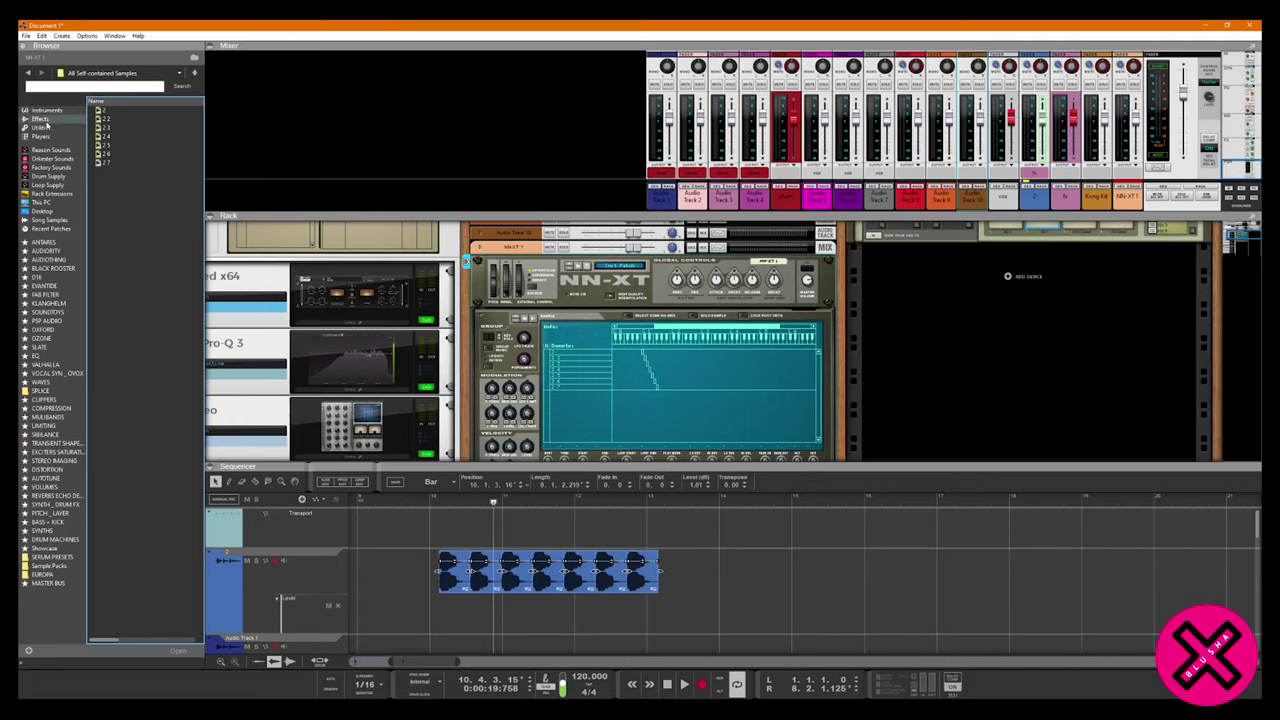
pyautogui.click(45, 120)
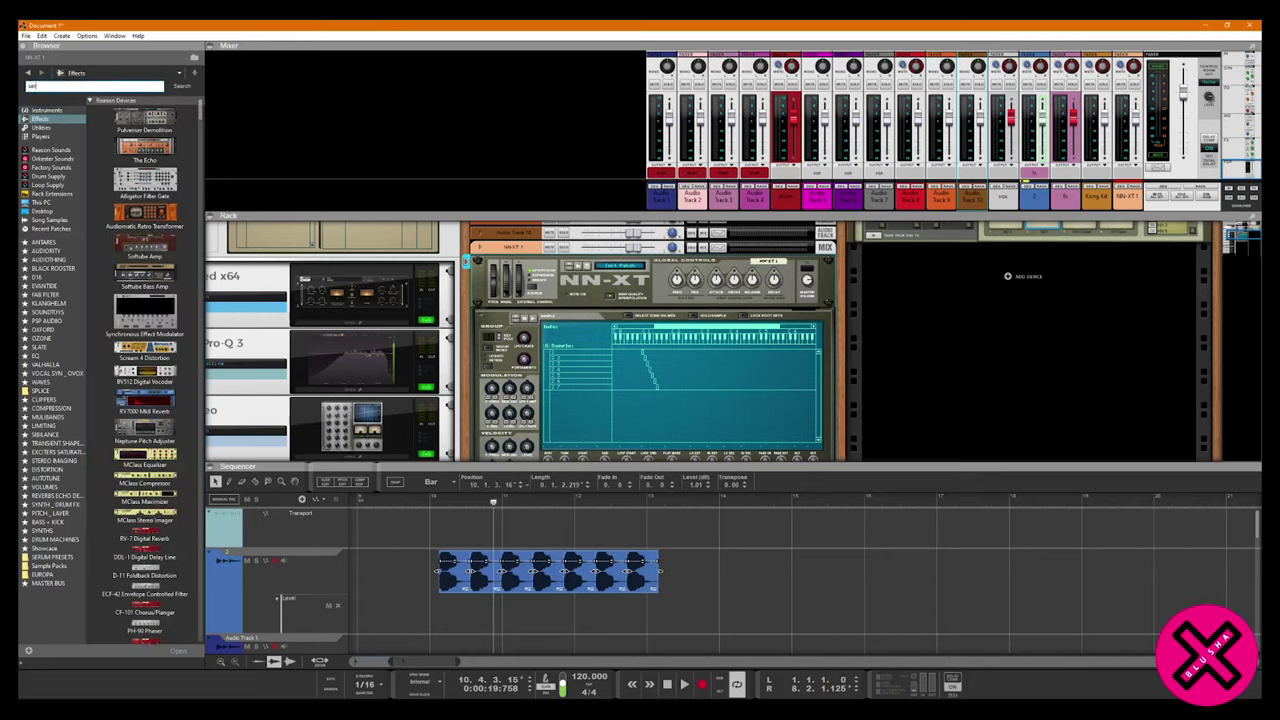
pyautogui.press('Return')
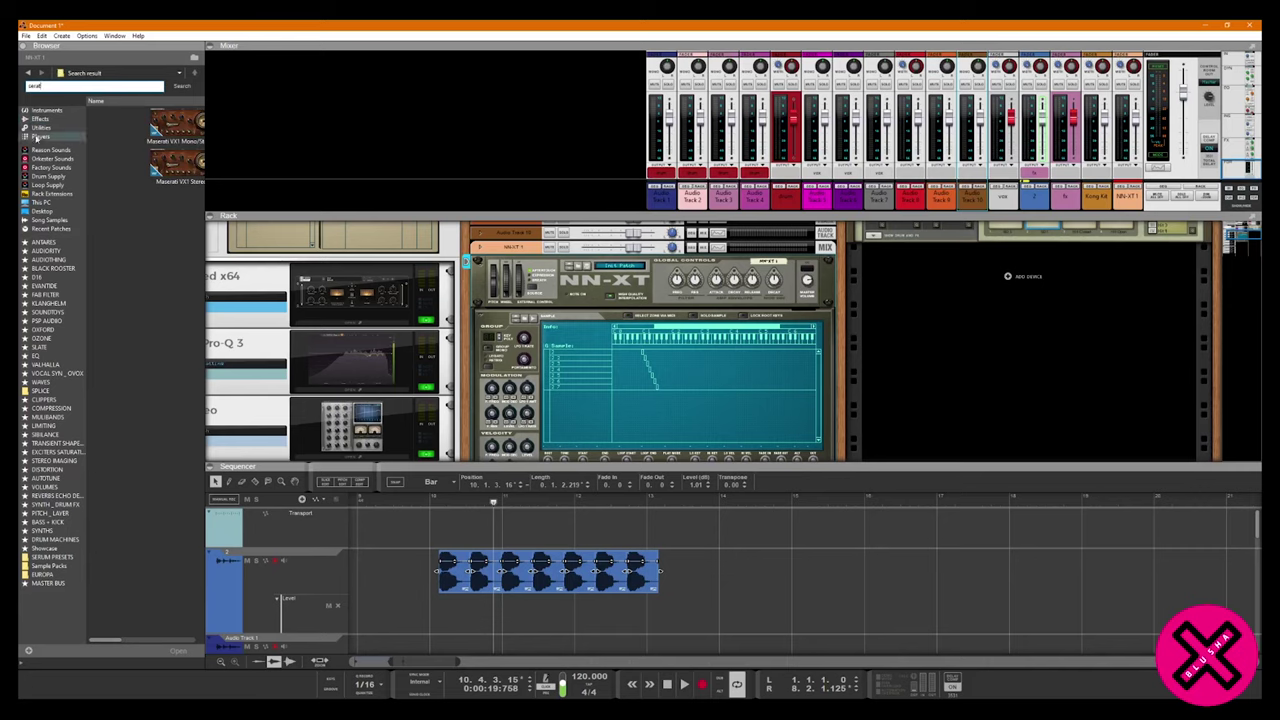
pyautogui.click(38, 119)
pyautogui.click(43, 88)
pyautogui.write('sample')
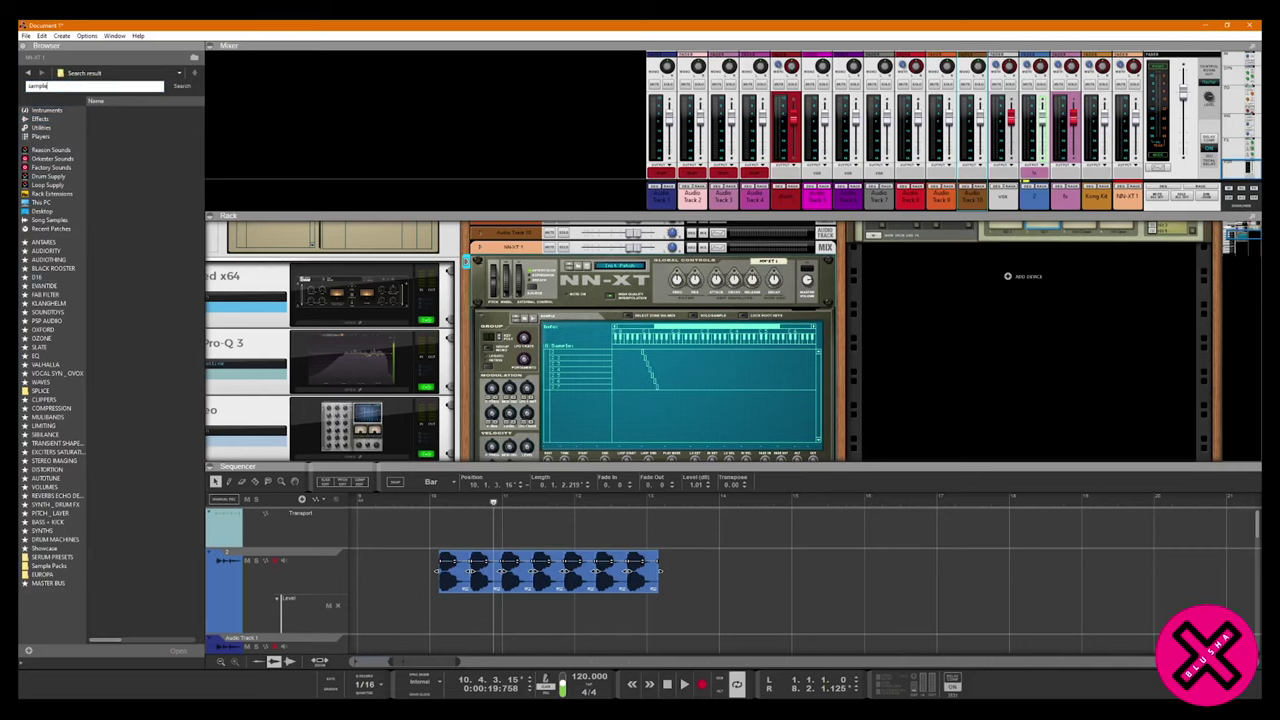
# Search the Instruments for "ser", widen the browser and select Serato Sample.
pyautogui.click(42, 110)
pyautogui.click(41, 88)
pyautogui.write('4')
pyautogui.press('Return')
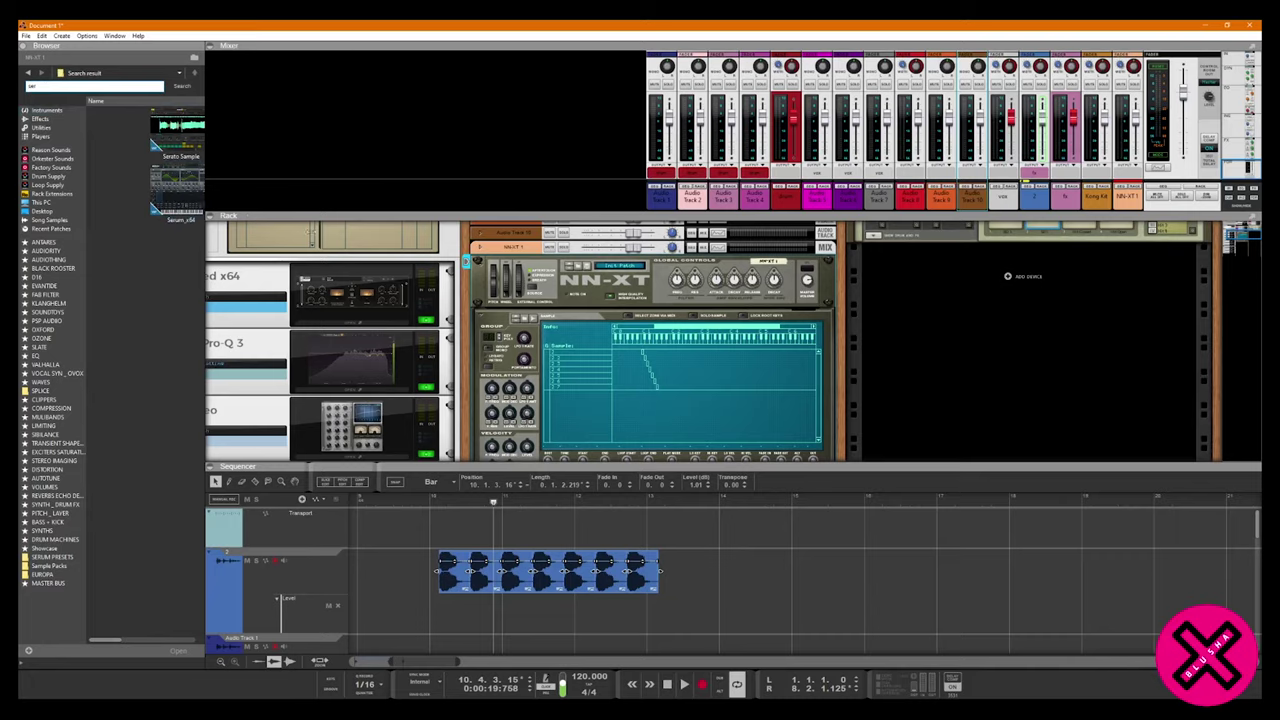
pyautogui.moveTo(206, 208); pyautogui.dragTo(316, 208)
pyautogui.click(197, 147)
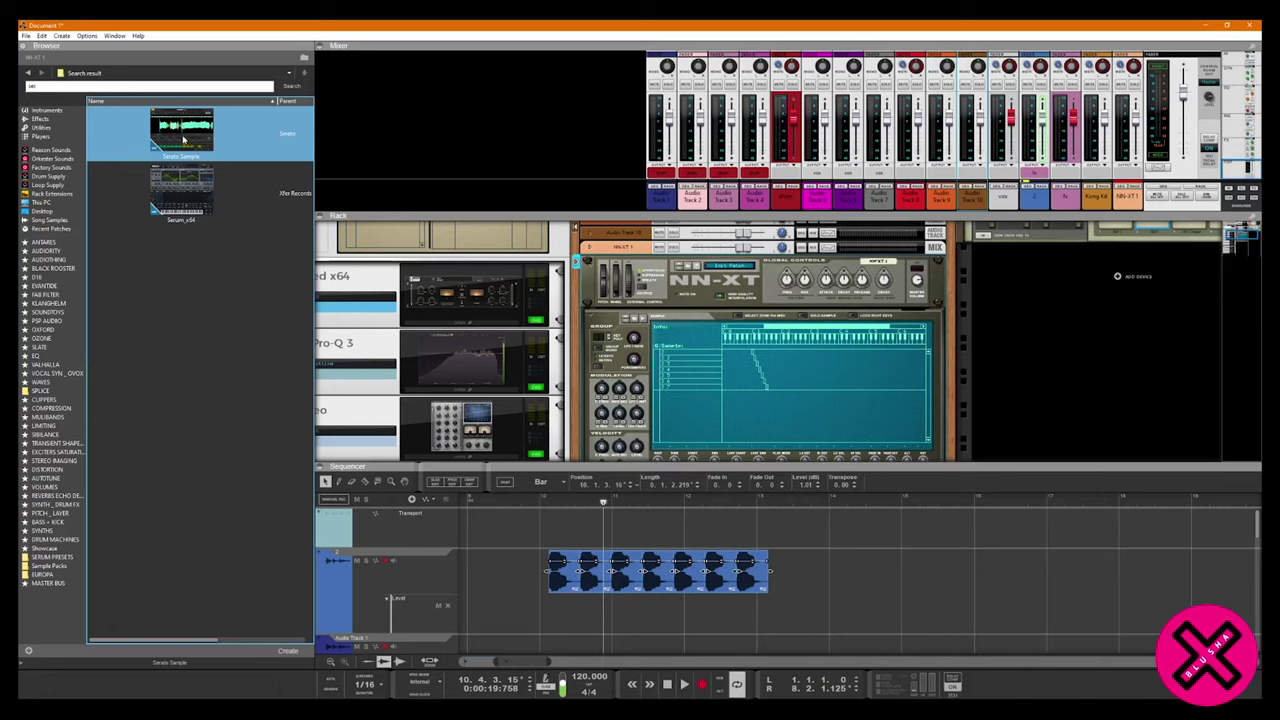
# Enlarge the rack area to display the NN-XT's key map and its full set of lower controls.
pyautogui.scroll(-1, 761, 307)
pyautogui.scroll(-1, 761, 309)
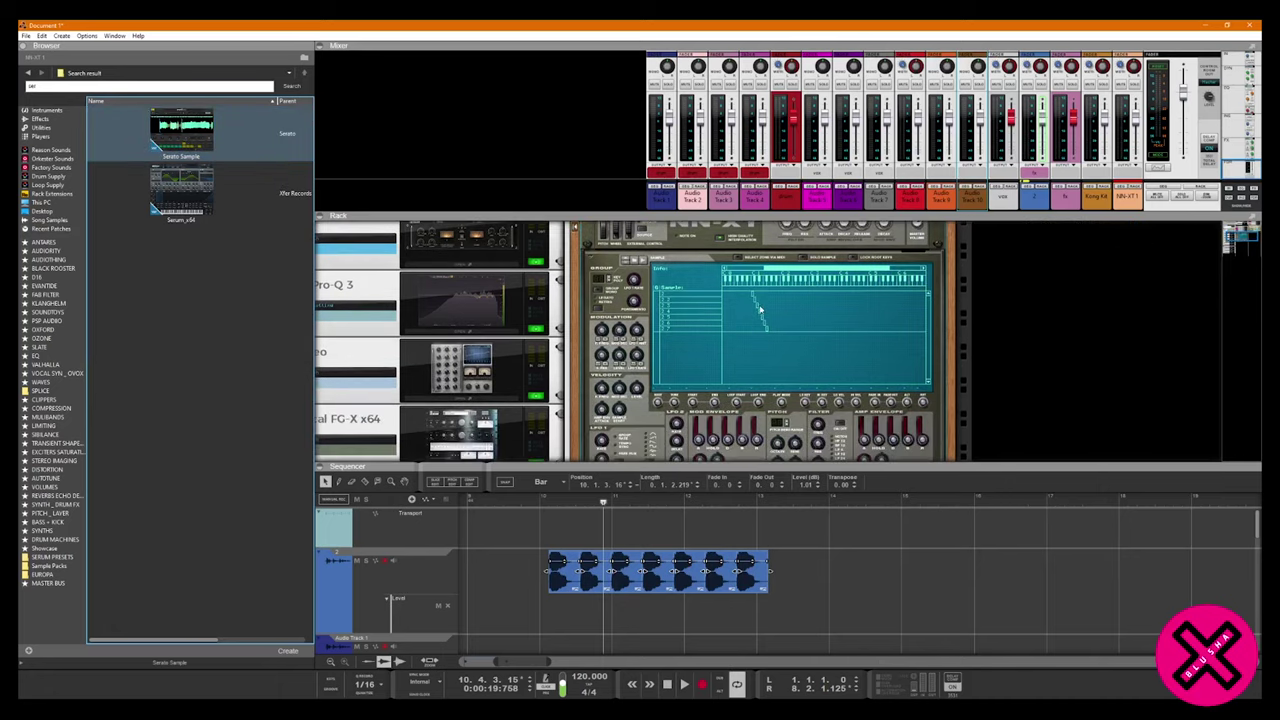
pyautogui.scroll(-1, 758, 308)
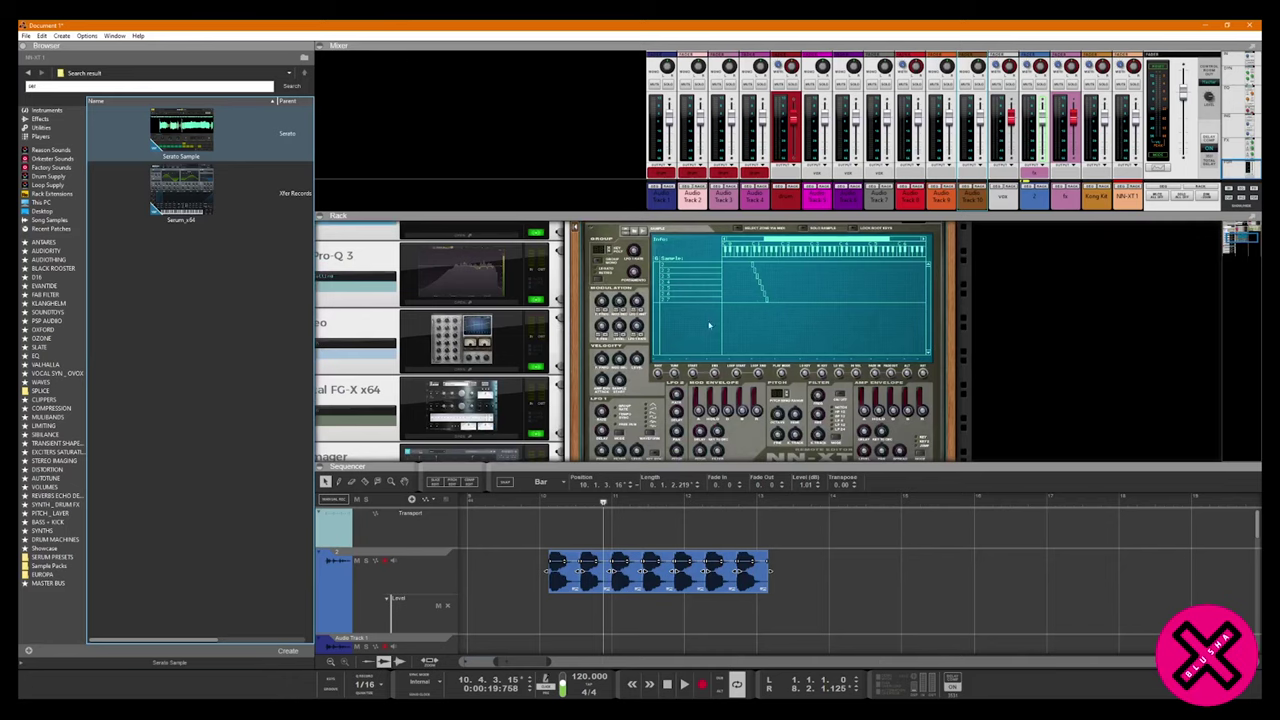
pyautogui.scroll(1, 760, 370)
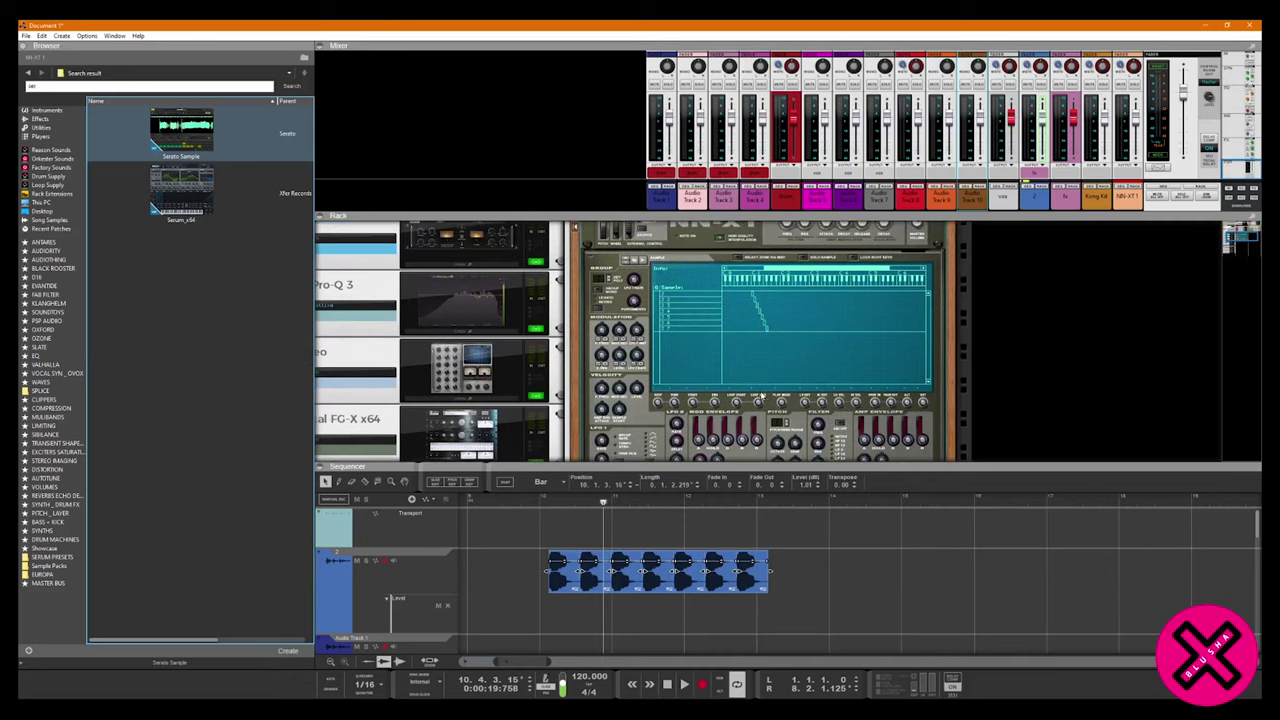
pyautogui.scroll(-1, 773, 451)
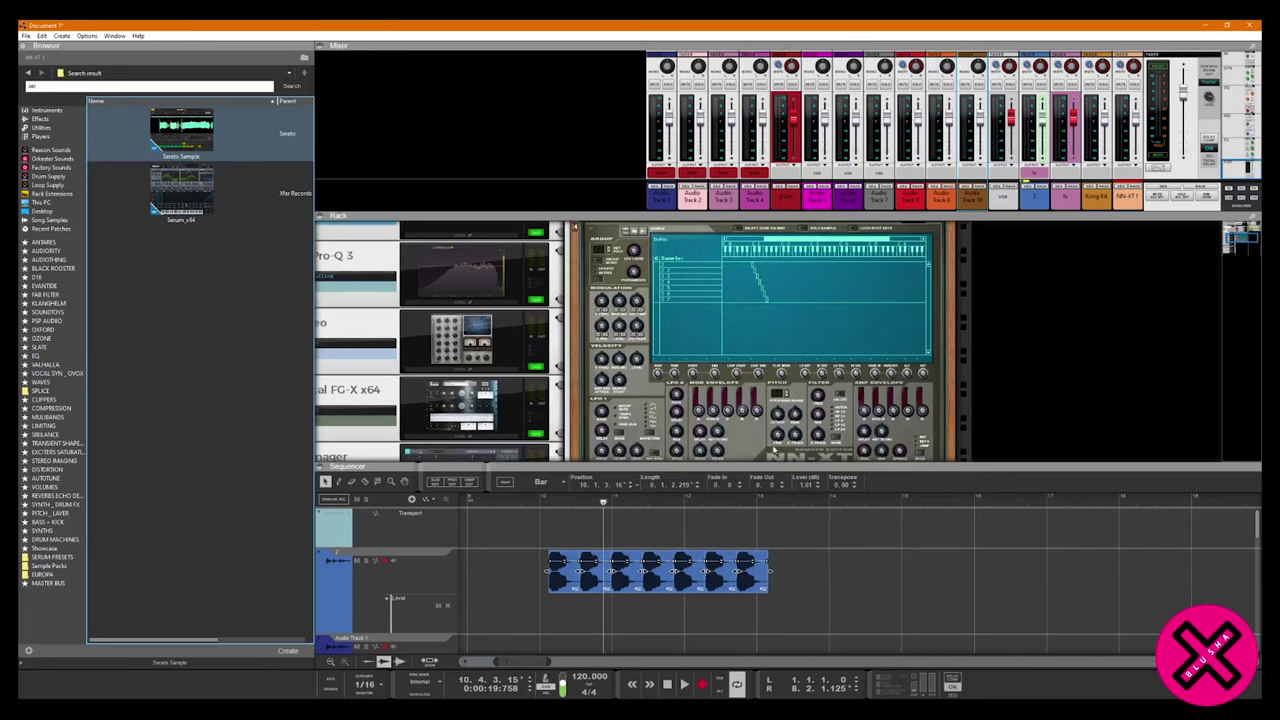
pyautogui.moveTo(743, 467); pyautogui.dragTo(745, 525)
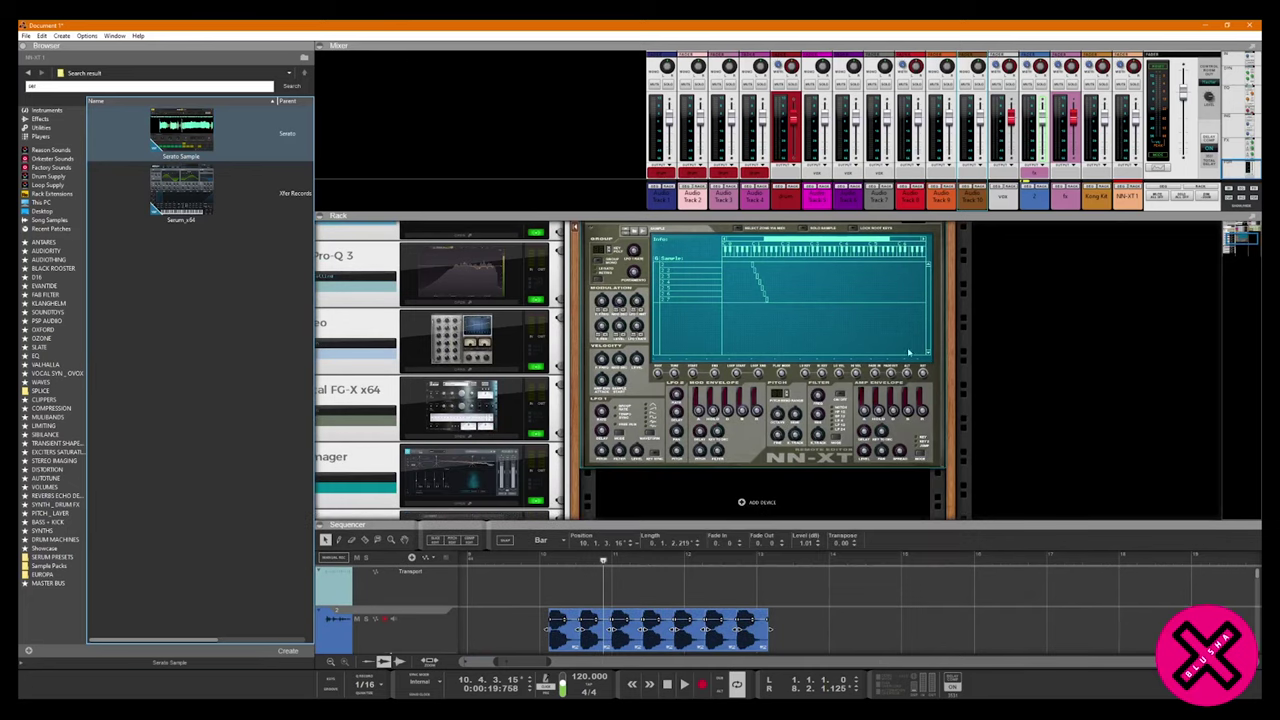
# Select Serato Sample and Serum_x64 in turn among the instrument search results.
pyautogui.click(186, 165)
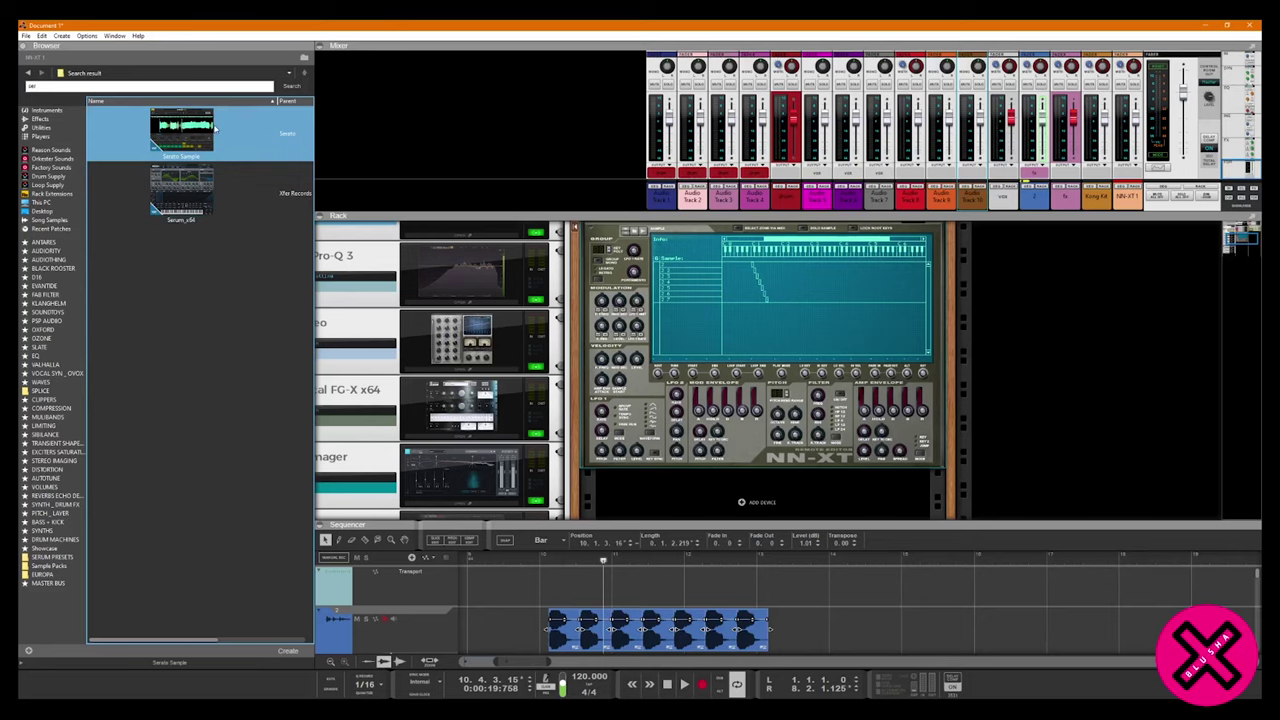
pyautogui.click(169, 192)
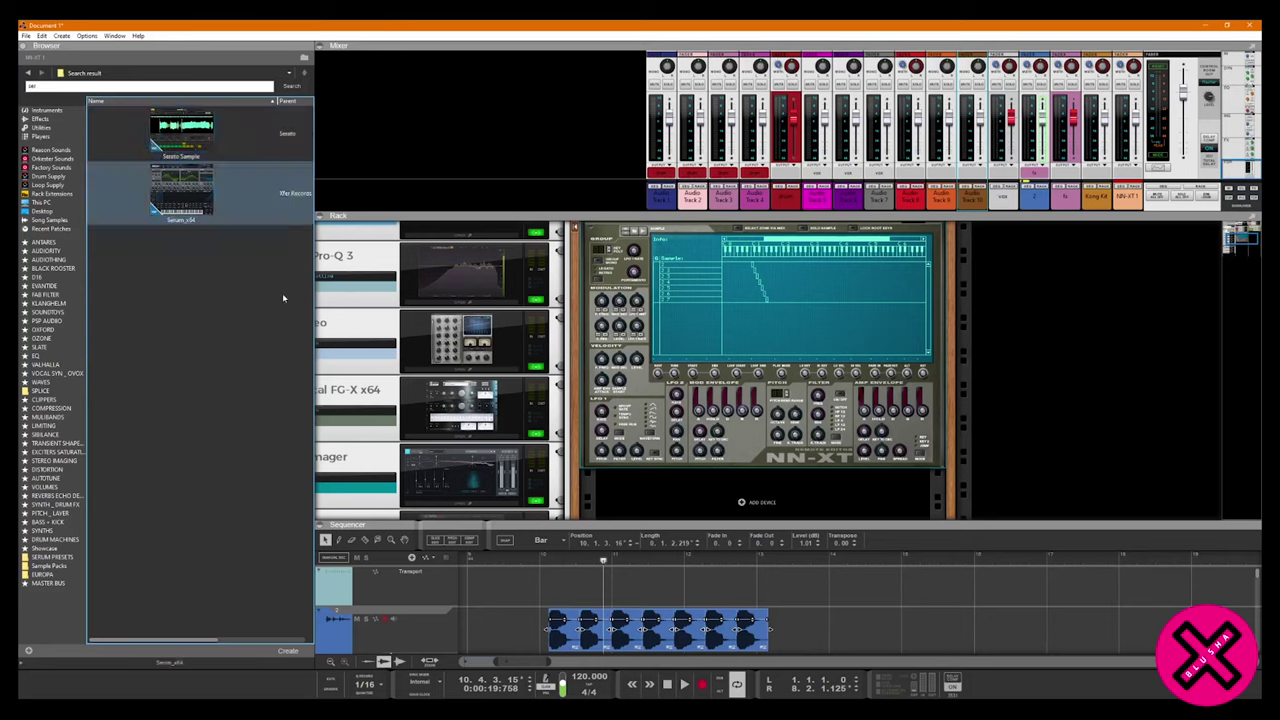
pyautogui.click(148, 182)
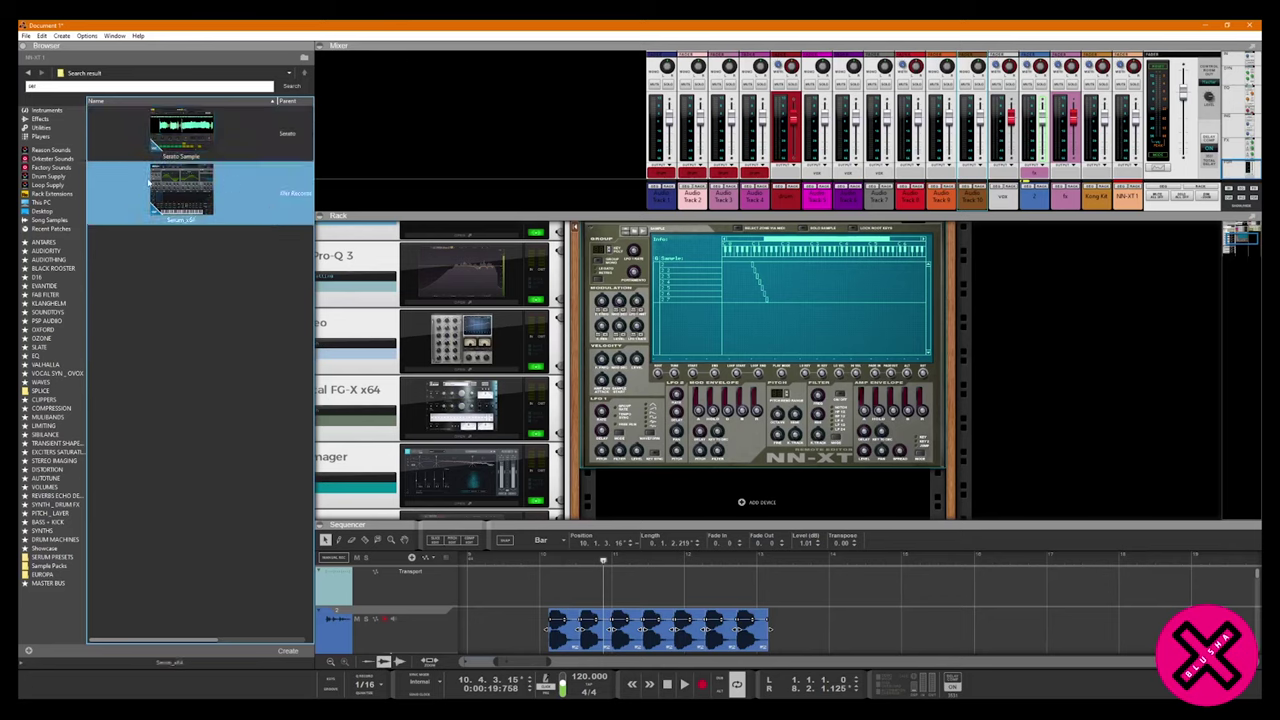
# Add a Thor Polysonic Synthesizer from the Instruments to the rack column below Kong.
pyautogui.click(45, 110)
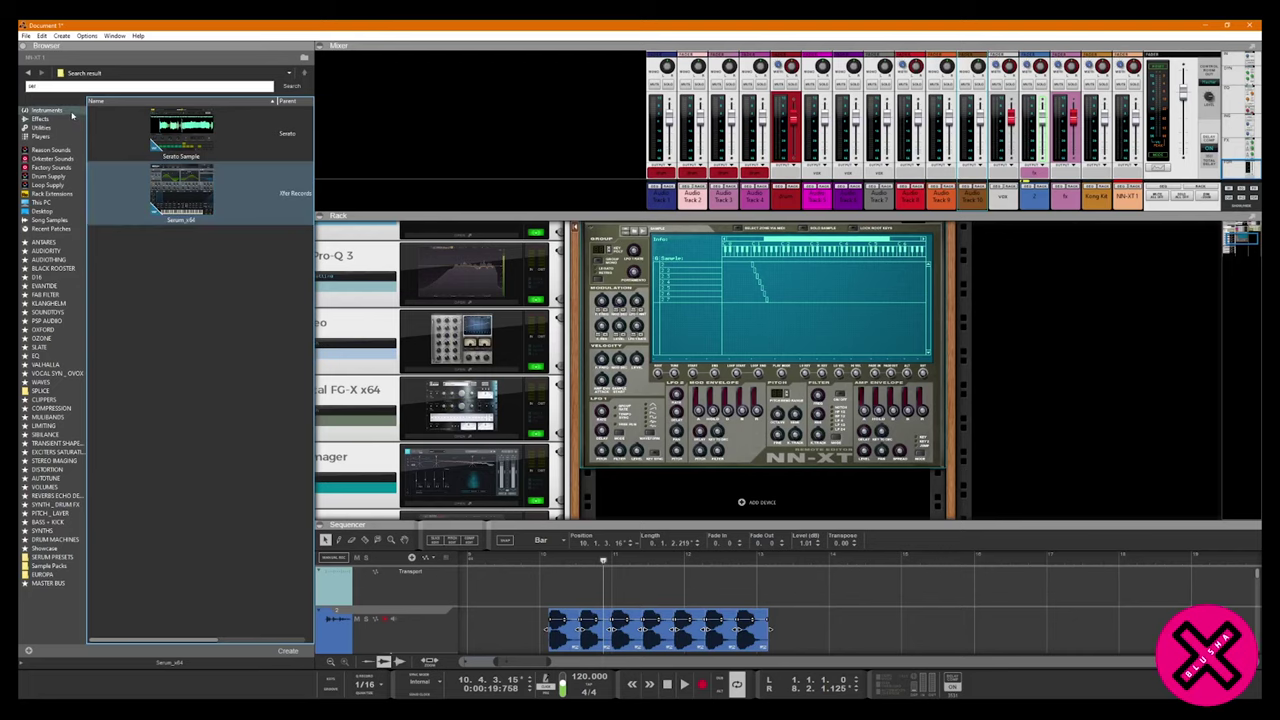
pyautogui.click(190, 214)
pyautogui.scroll(-1, 190, 182)
pyautogui.moveTo(200, 335); pyautogui.dragTo(1080, 243)
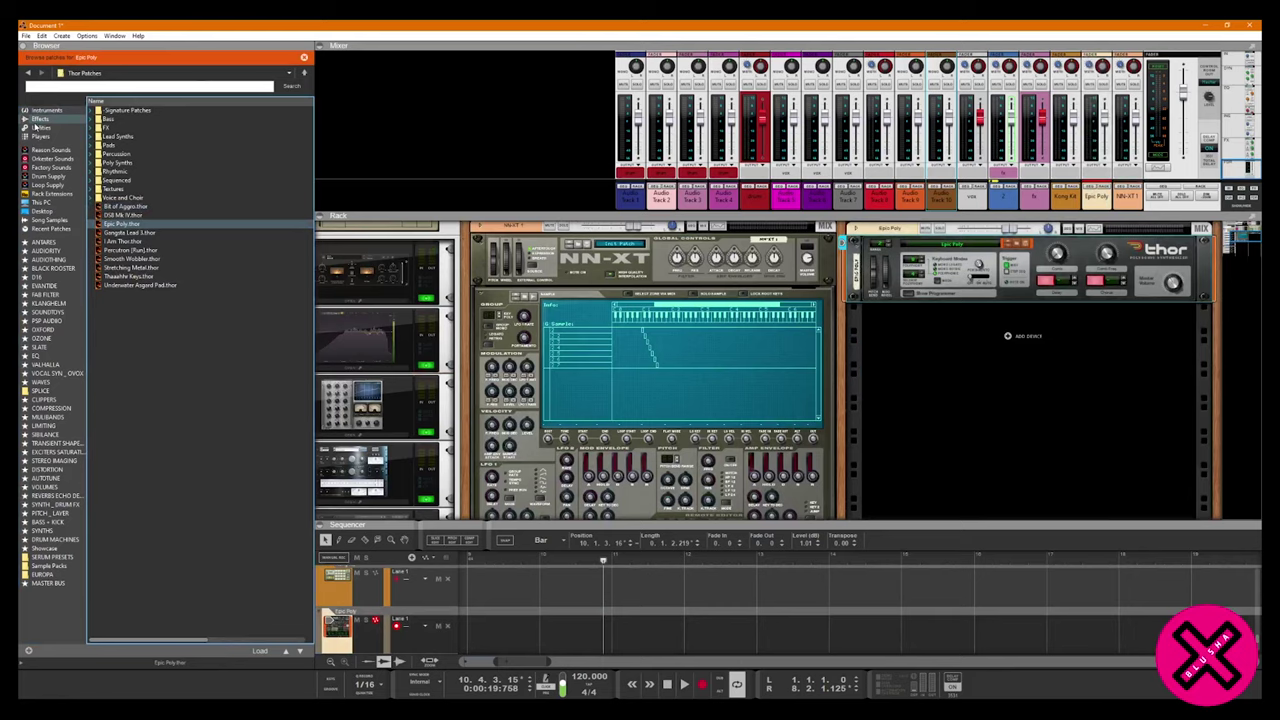
# Add a SubTractor Analog Synthesizer to the rack directly below Thor.
pyautogui.click(50, 118)
pyautogui.click(52, 111)
pyautogui.scroll(-2, 205, 314)
pyautogui.moveTo(200, 385); pyautogui.dragTo(1020, 320)
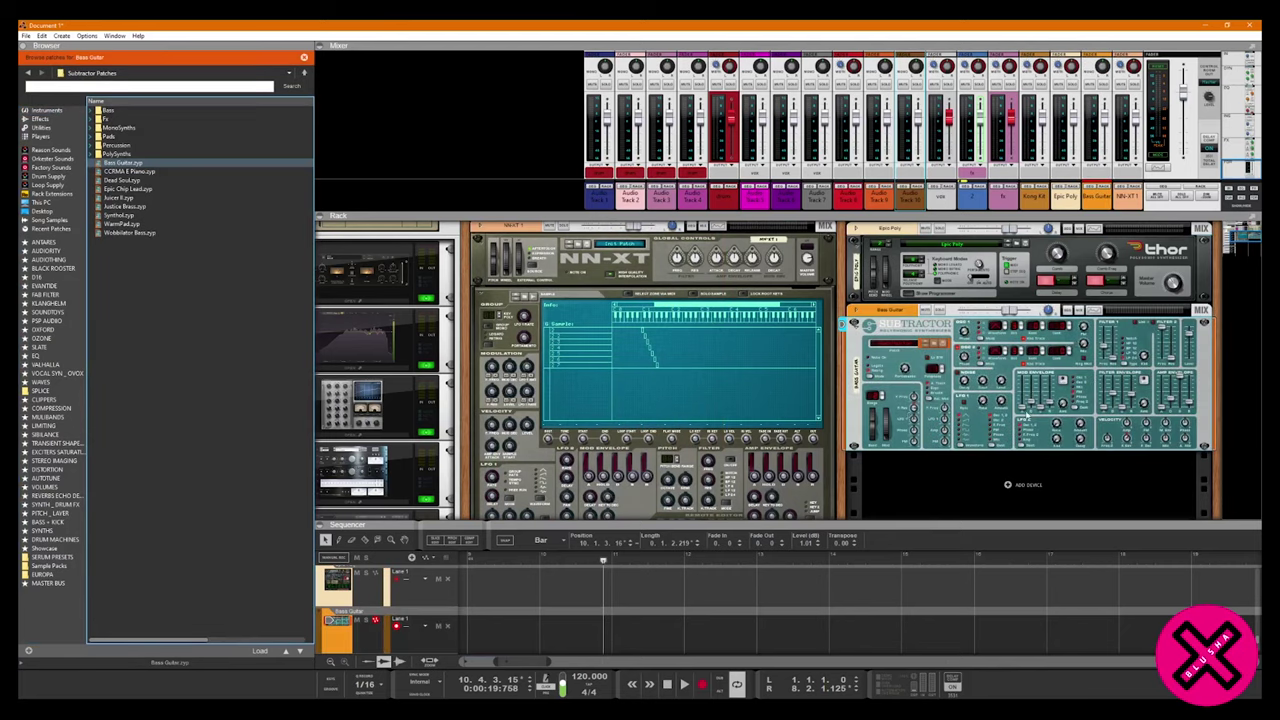
# Add a Europa Shapeshifting Synthesizer to the rack directly below SubTractor.
pyautogui.click(38, 118)
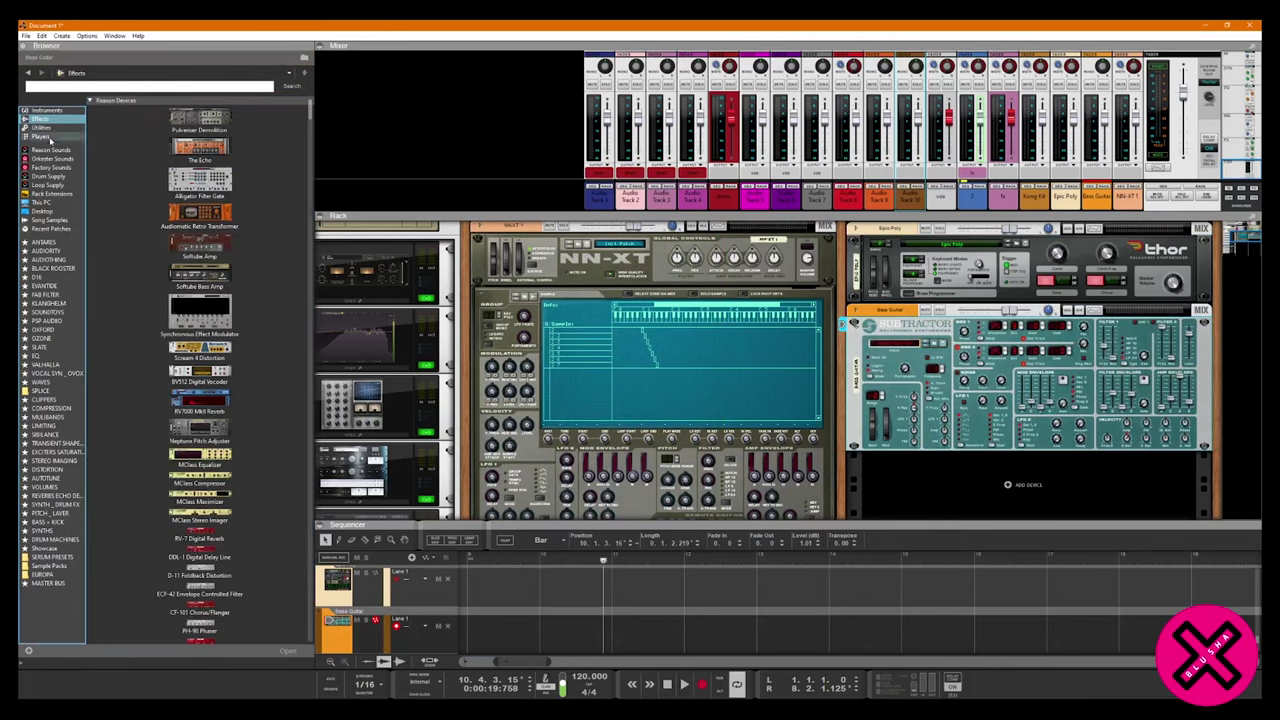
pyautogui.click(45, 110)
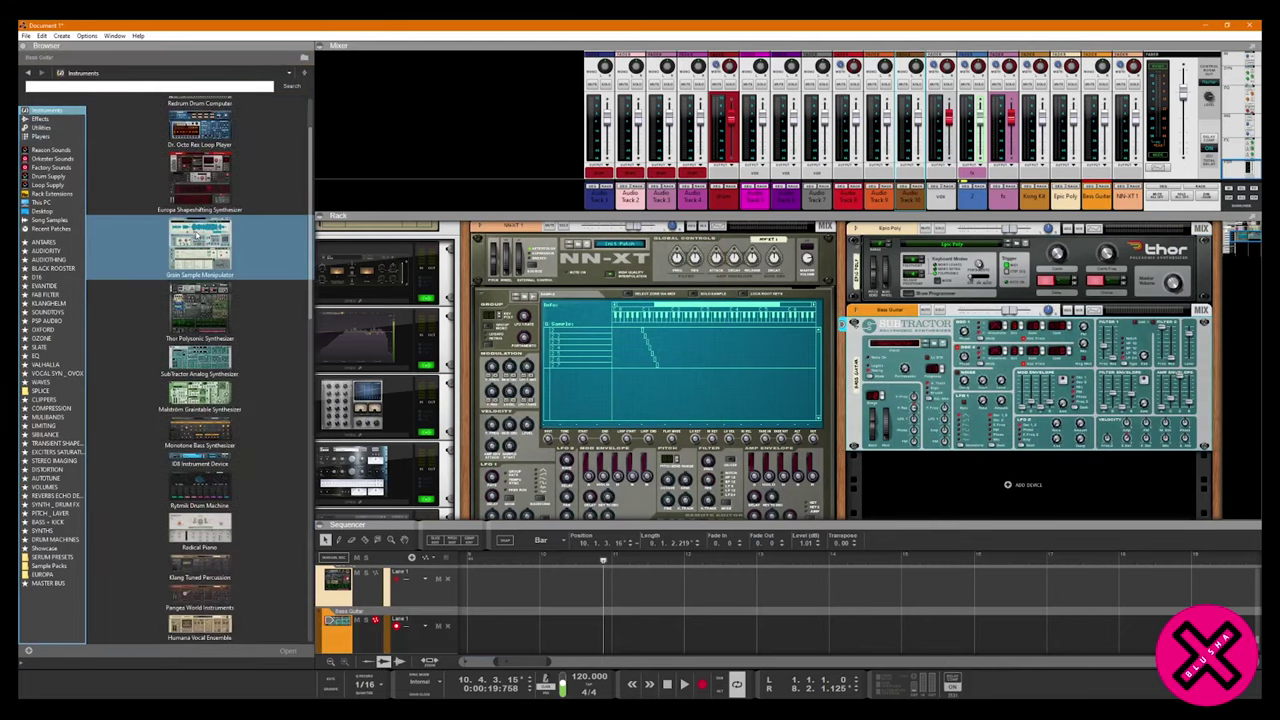
pyautogui.moveTo(197, 238)
pyautogui.mouseDown()
pyautogui.moveTo(1023, 449)
pyautogui.moveTo(1040, 483)
pyautogui.moveTo(1022, 489)
pyautogui.mouseUp()
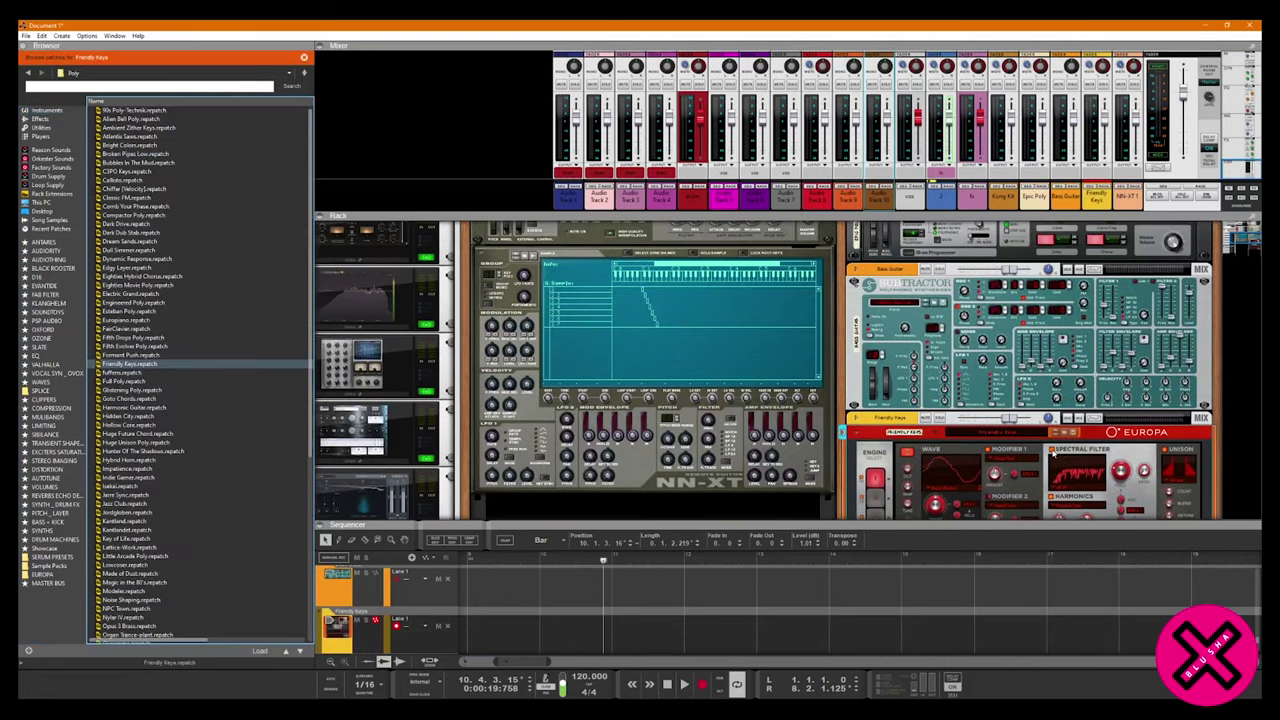
# Look over the rack from the Europa, SubTractor and Thor synths up to Kong and the audio tracks.
pyautogui.scroll(-4, 1052, 454)
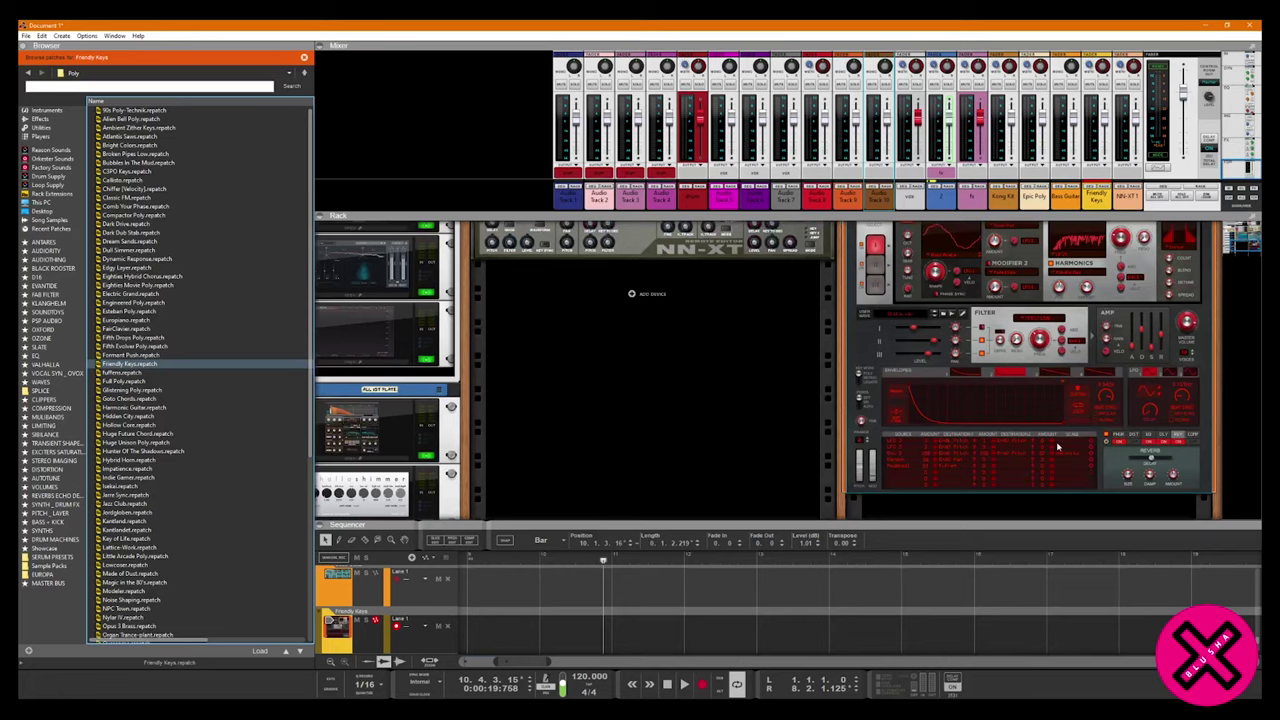
pyautogui.scroll(8, 958, 352)
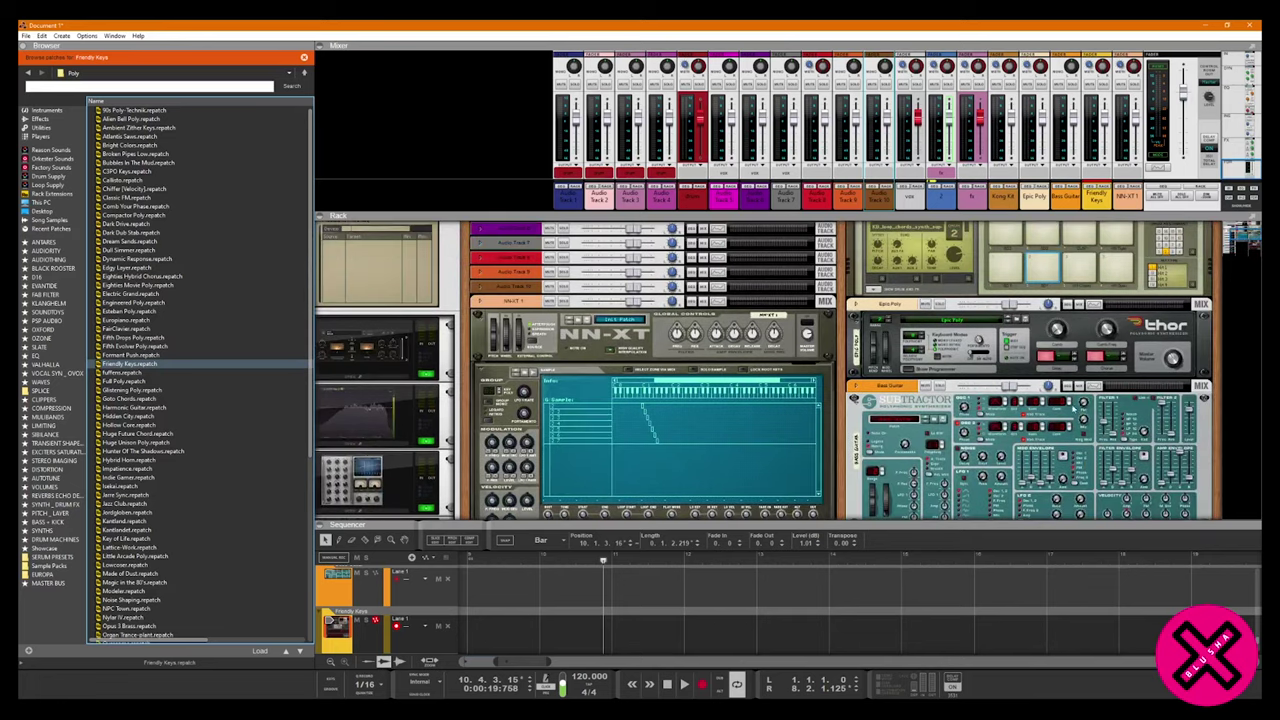
pyautogui.scroll(-4, 868, 440)
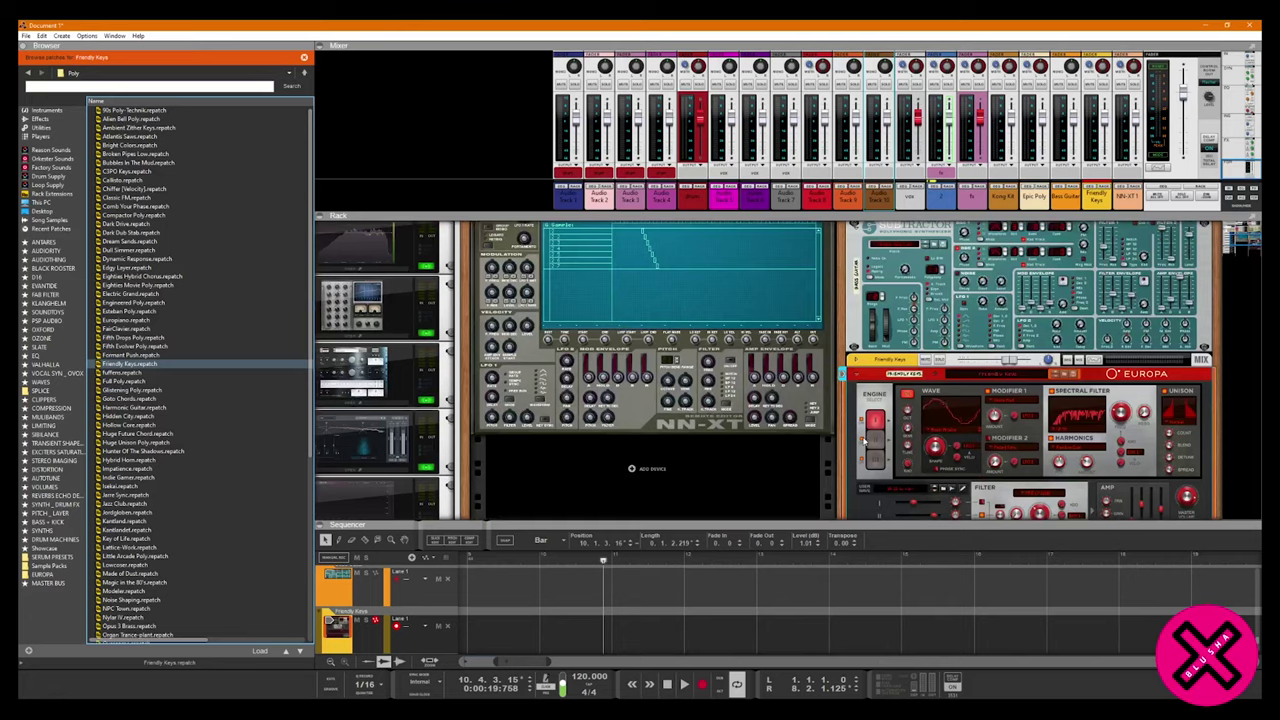
pyautogui.scroll(6, 868, 440)
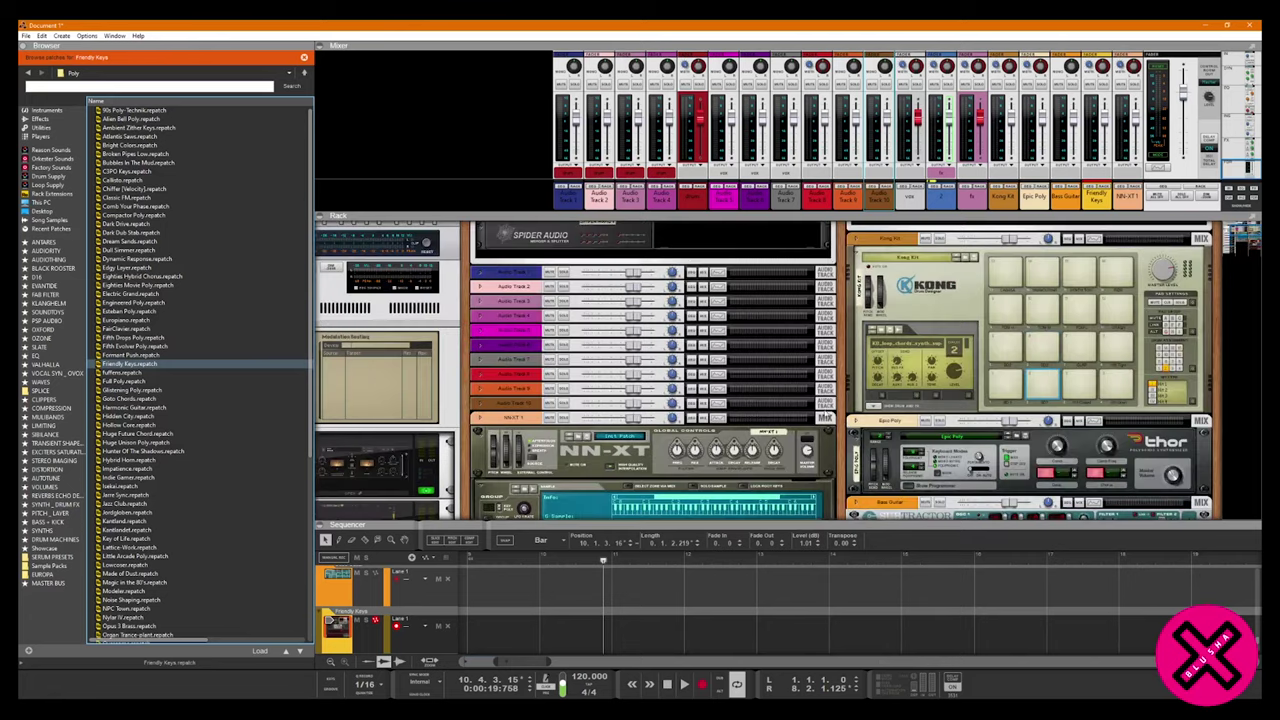
pyautogui.scroll(1, 868, 440)
pyautogui.scroll(3, 890, 415)
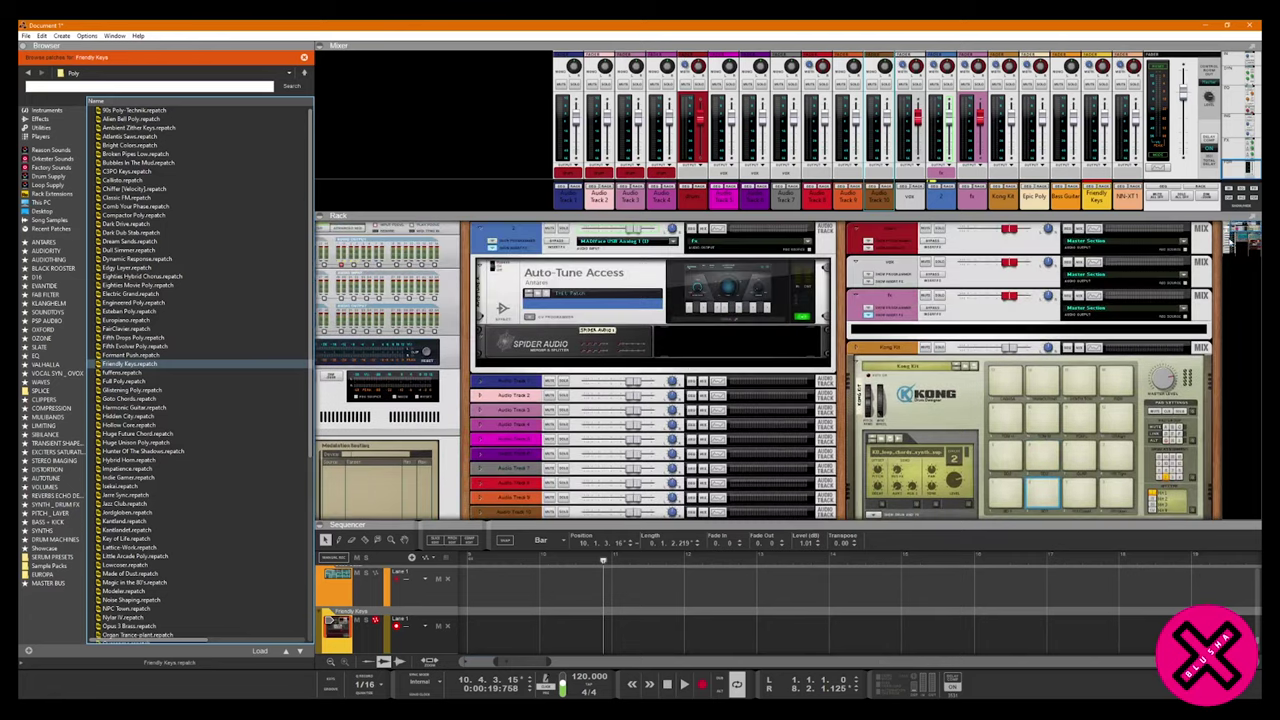
# Show the rack's Hardware Interface and Master Section, and enlarge the mixer area to reveal the channel send controls.
pyautogui.hscroll(-3, 768, 370)
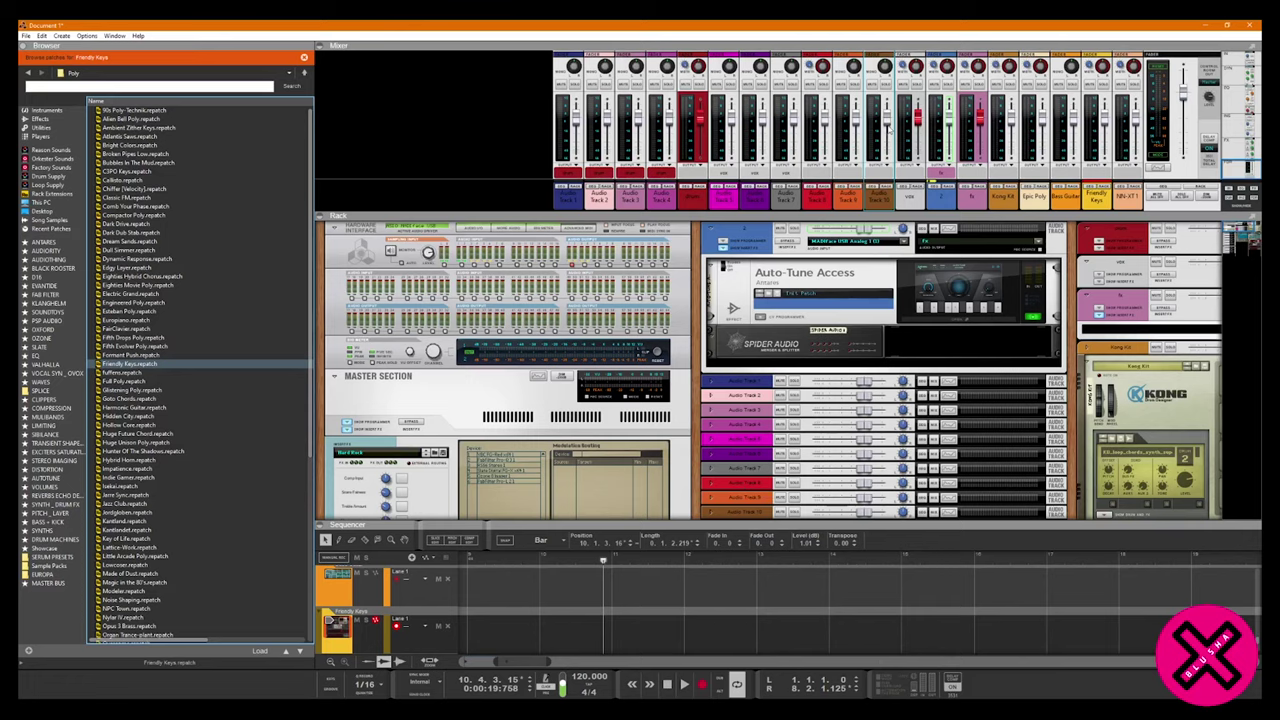
pyautogui.moveTo(840, 214); pyautogui.dragTo(806, 342)
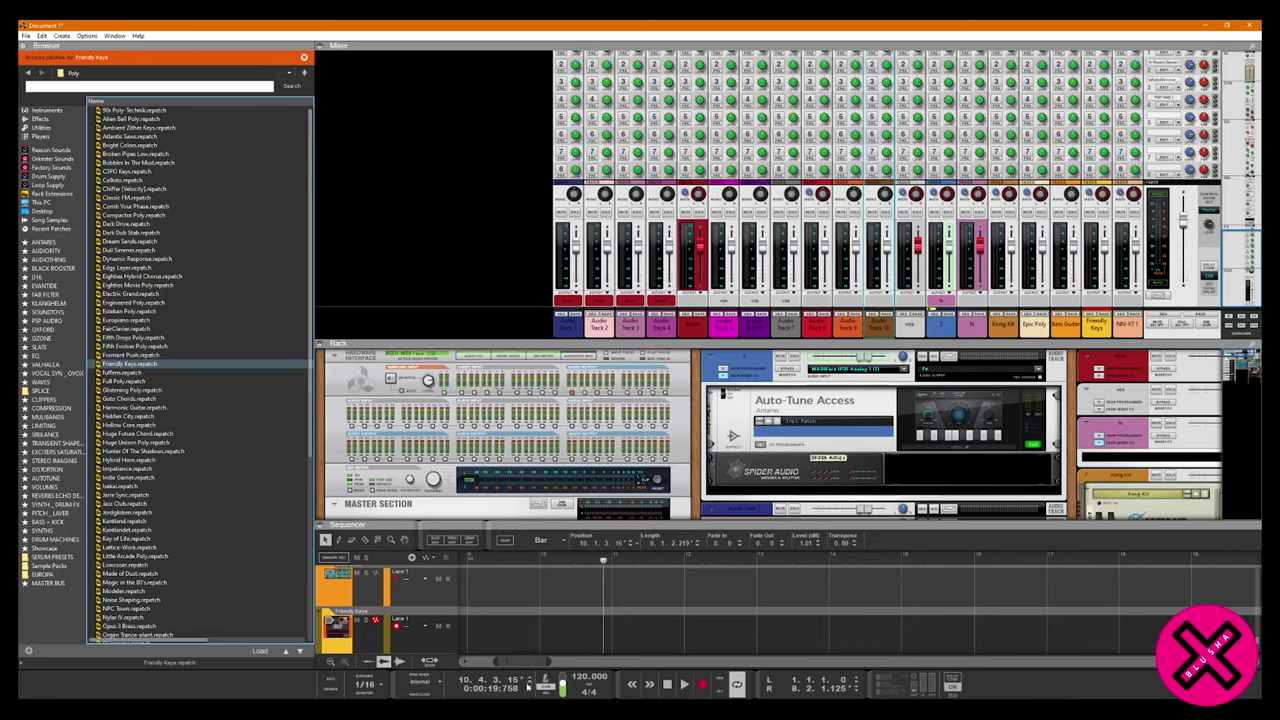
pyautogui.moveTo(530, 710)
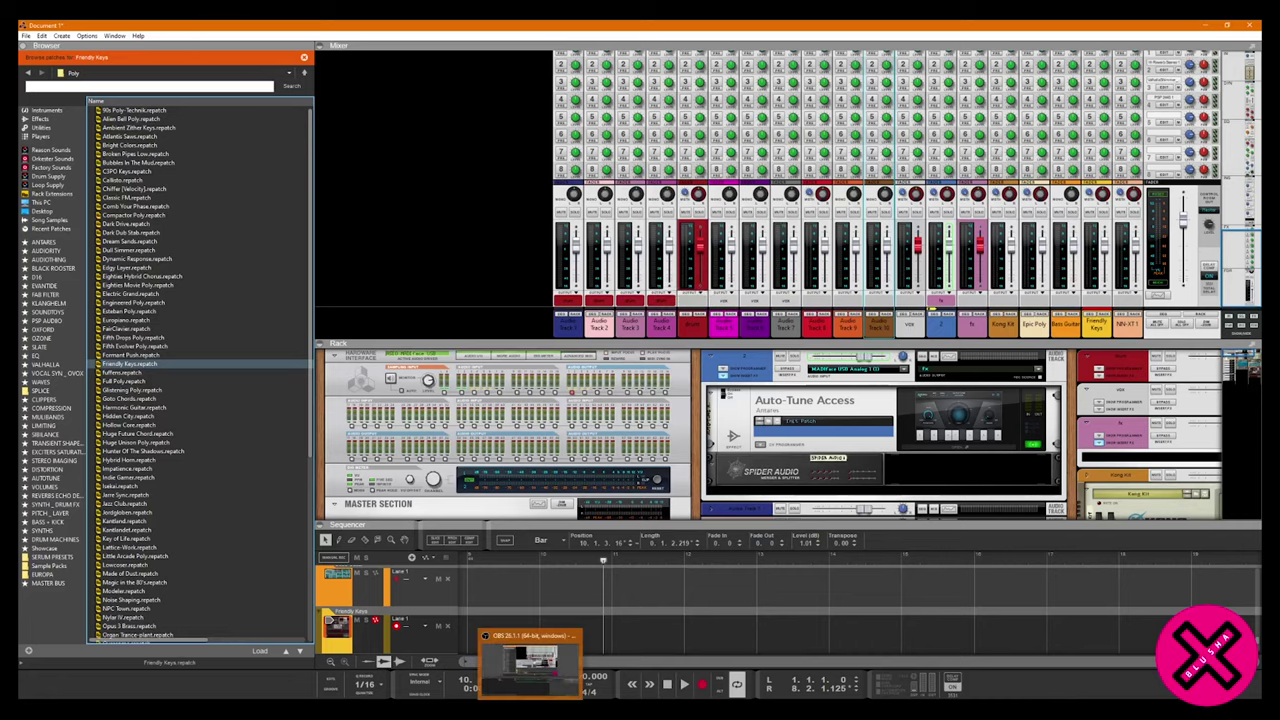